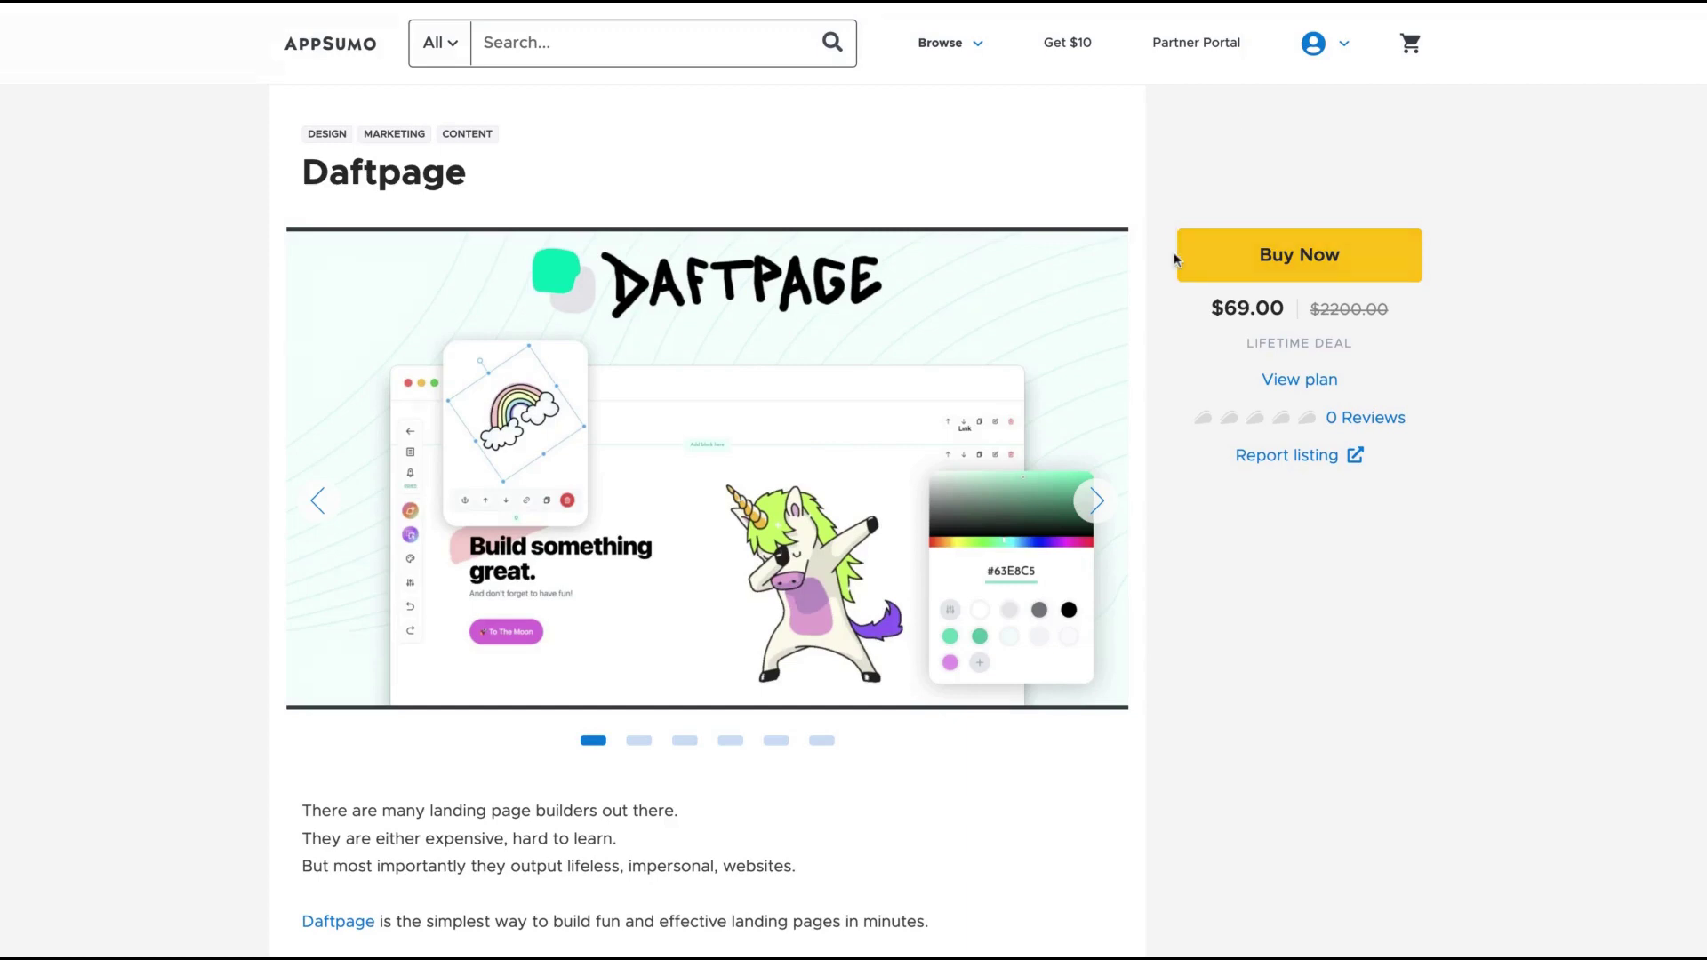
# - Read the Daftpage deal's product description and its TL;DR highlights, including blocks and turning Notion pages into websites
pyautogui.scroll(-2, 1178, 262)
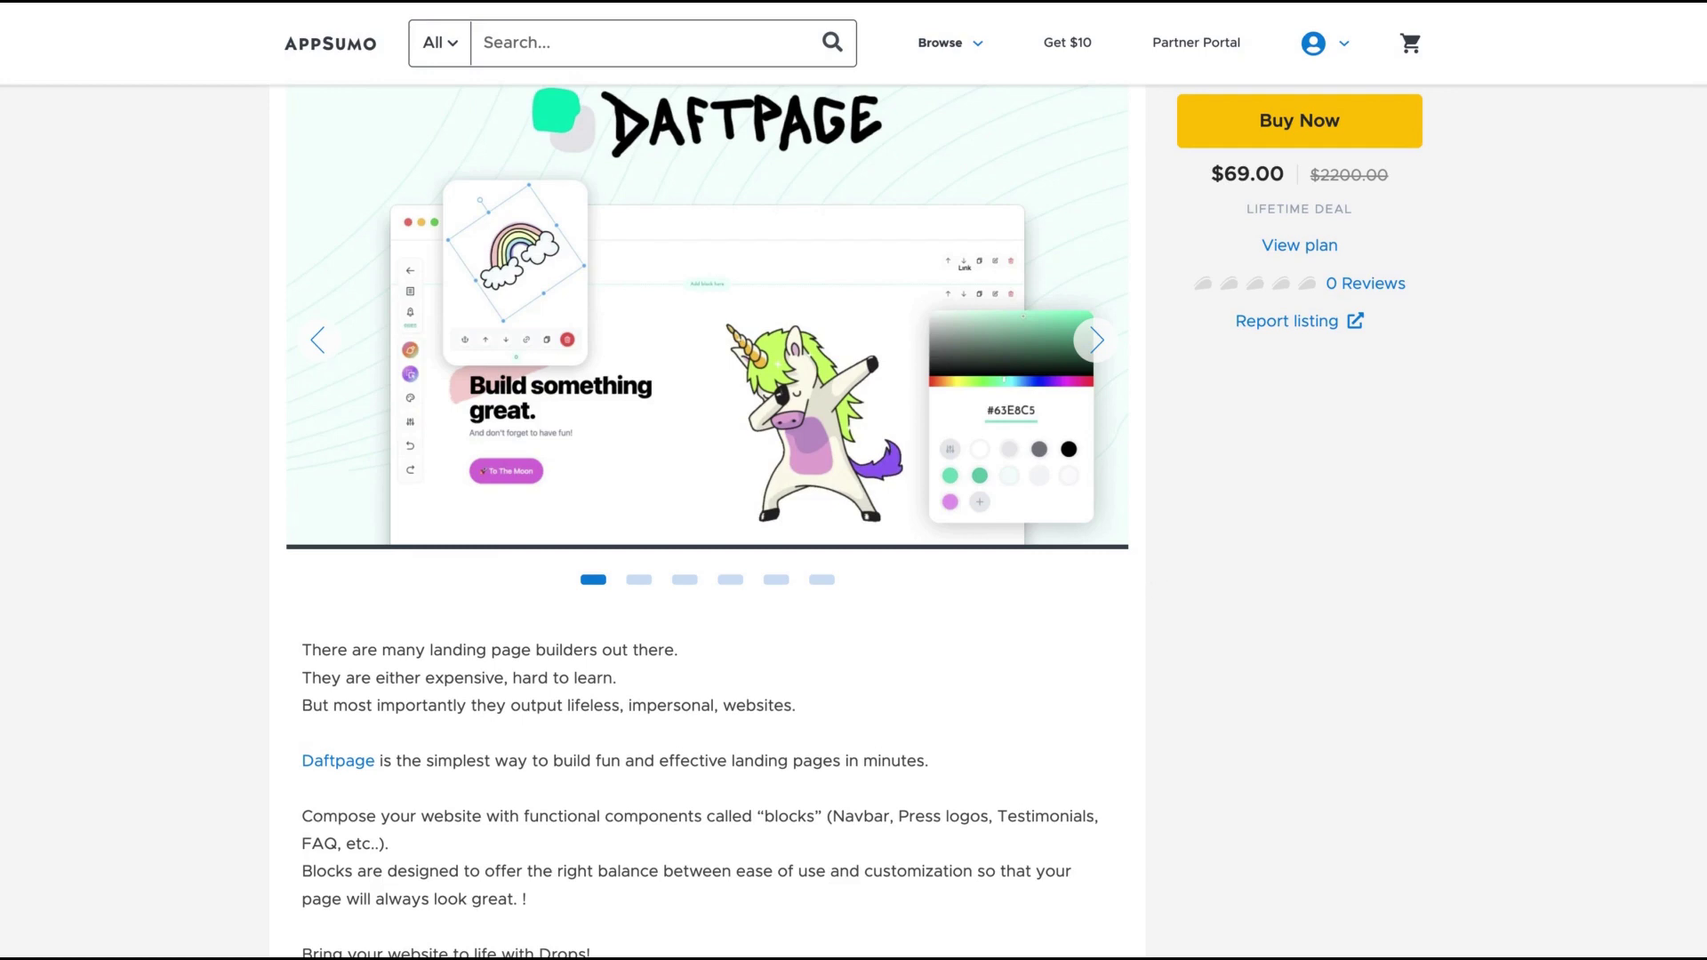
pyautogui.scroll(2, 1155, 588)
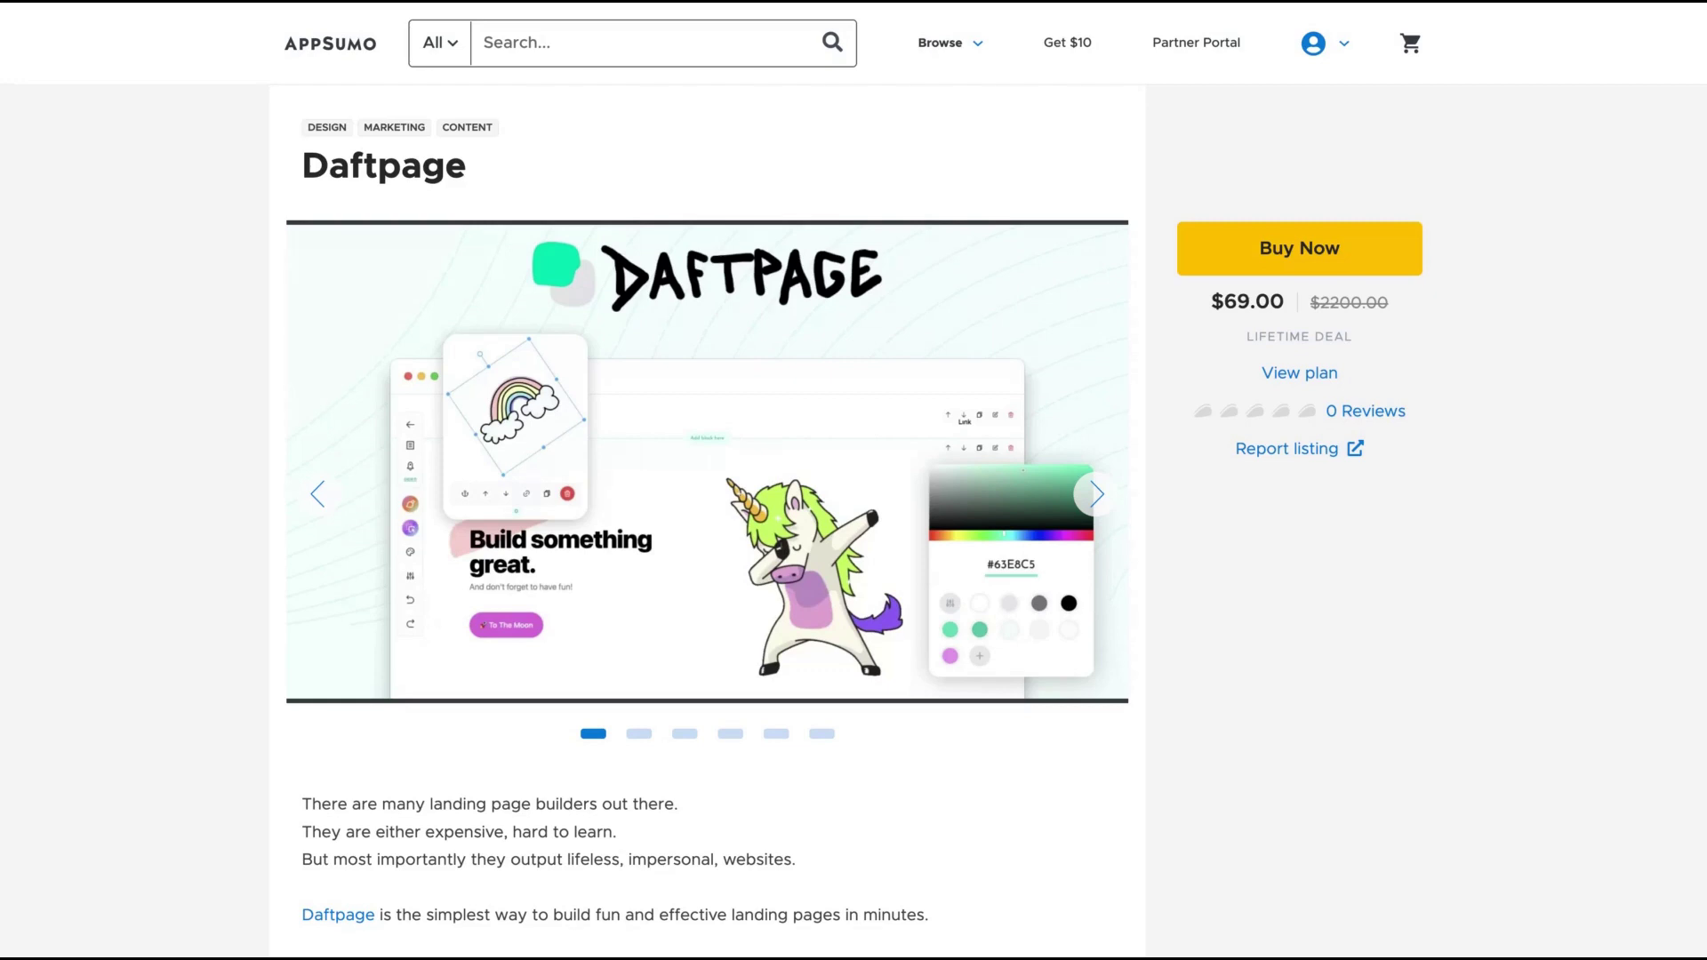
pyautogui.scroll(-2, 854, 520)
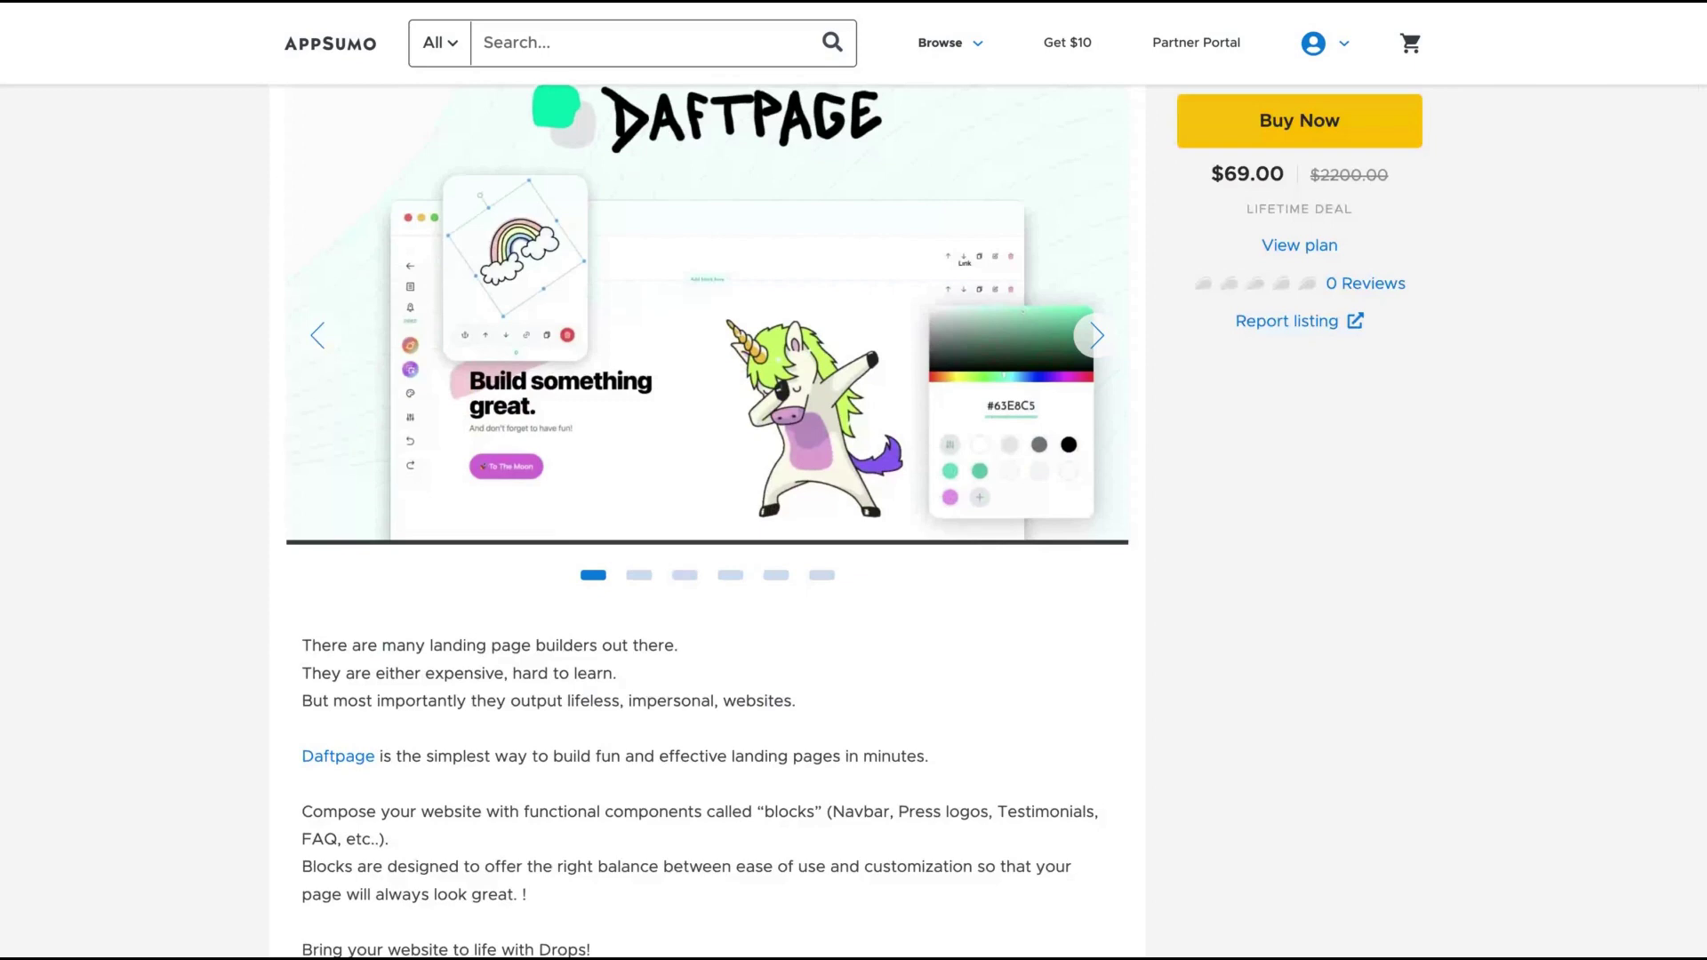
pyautogui.scroll(-2, 222, 667)
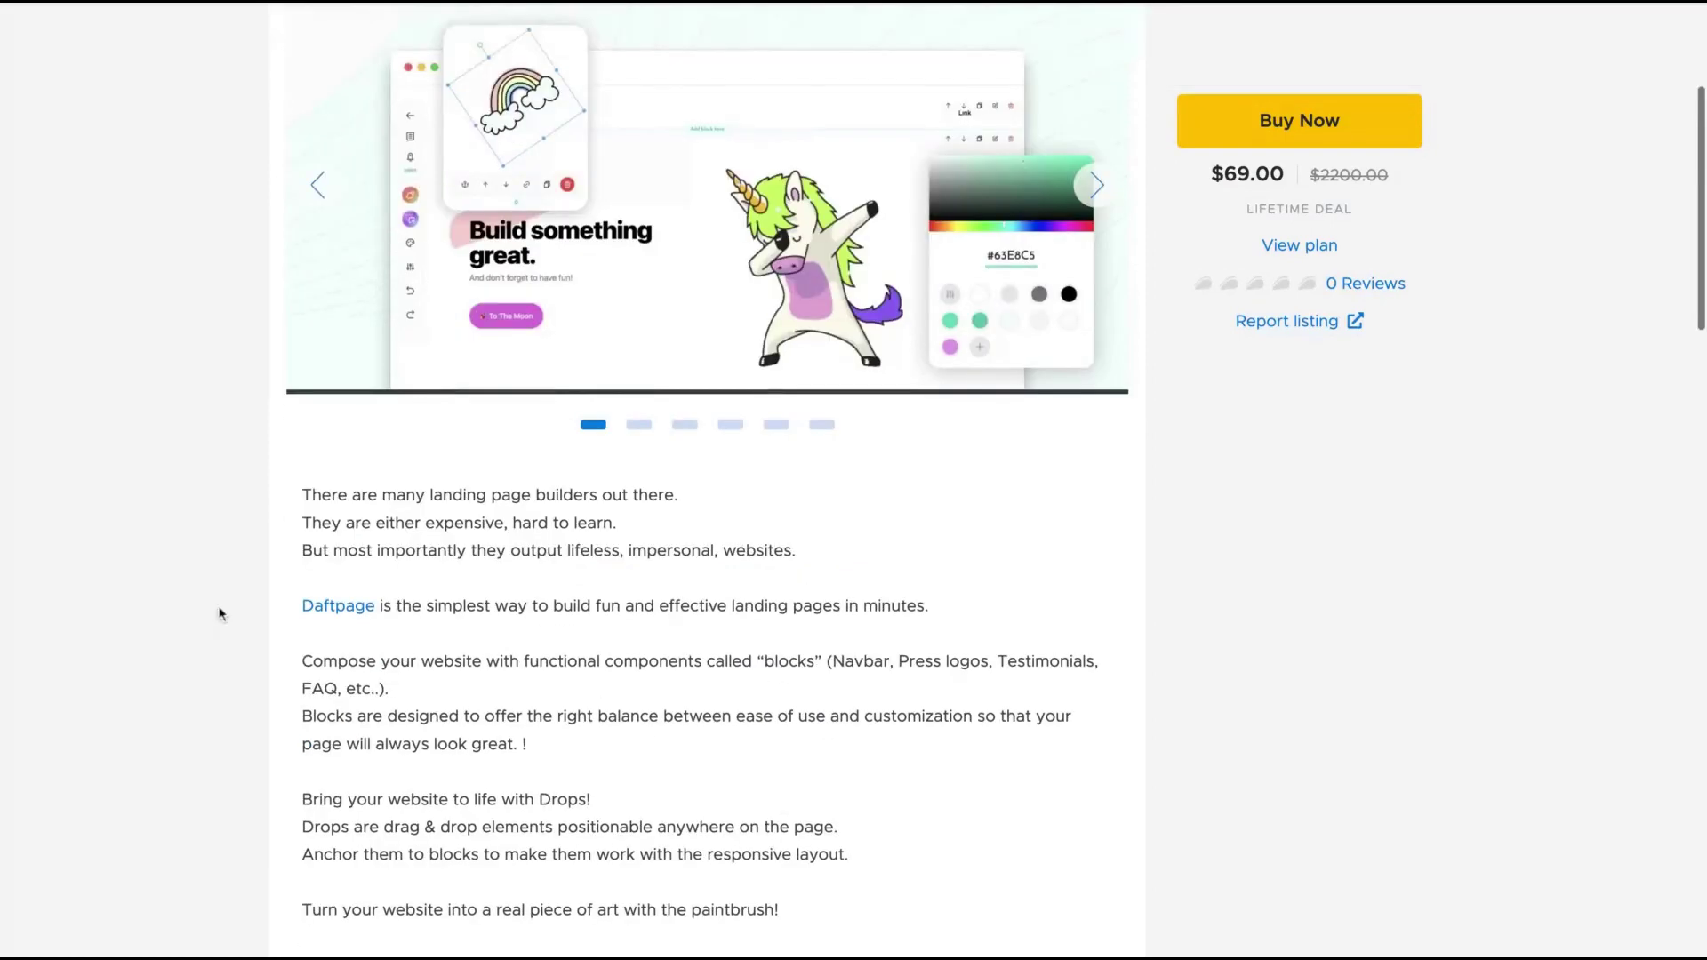
pyautogui.moveTo(264, 613); pyautogui.dragTo(929, 609)
pyautogui.scroll(-3, 790, 740)
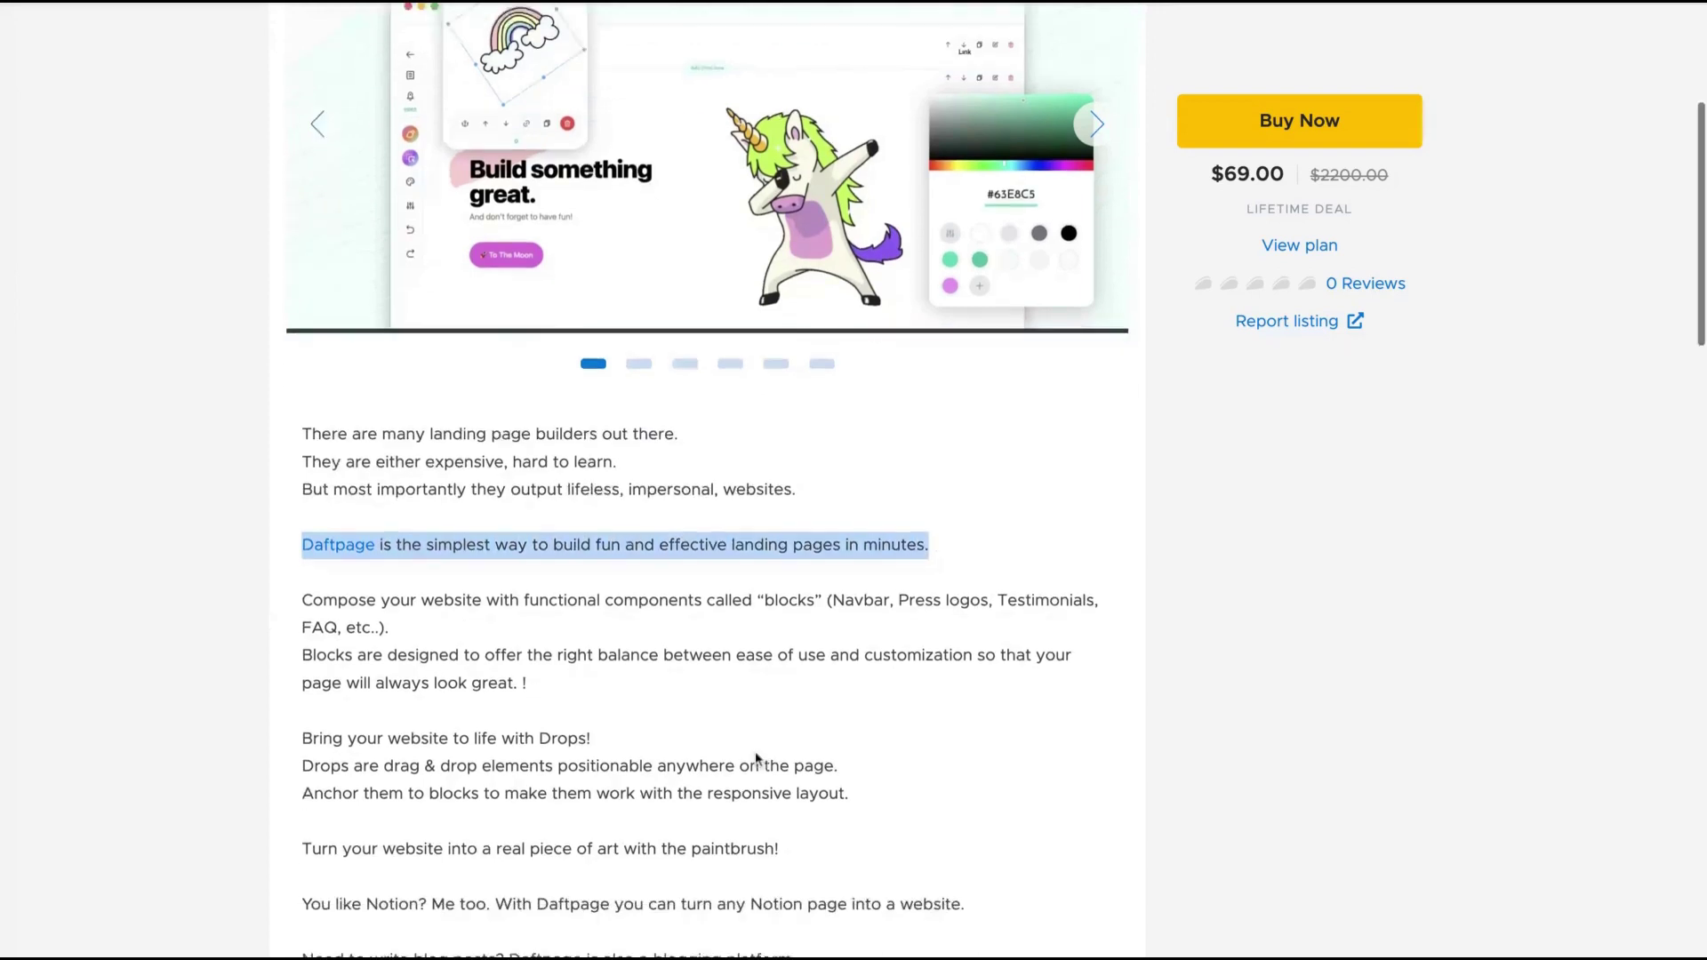
pyautogui.moveTo(709, 488); pyautogui.dragTo(807, 488)
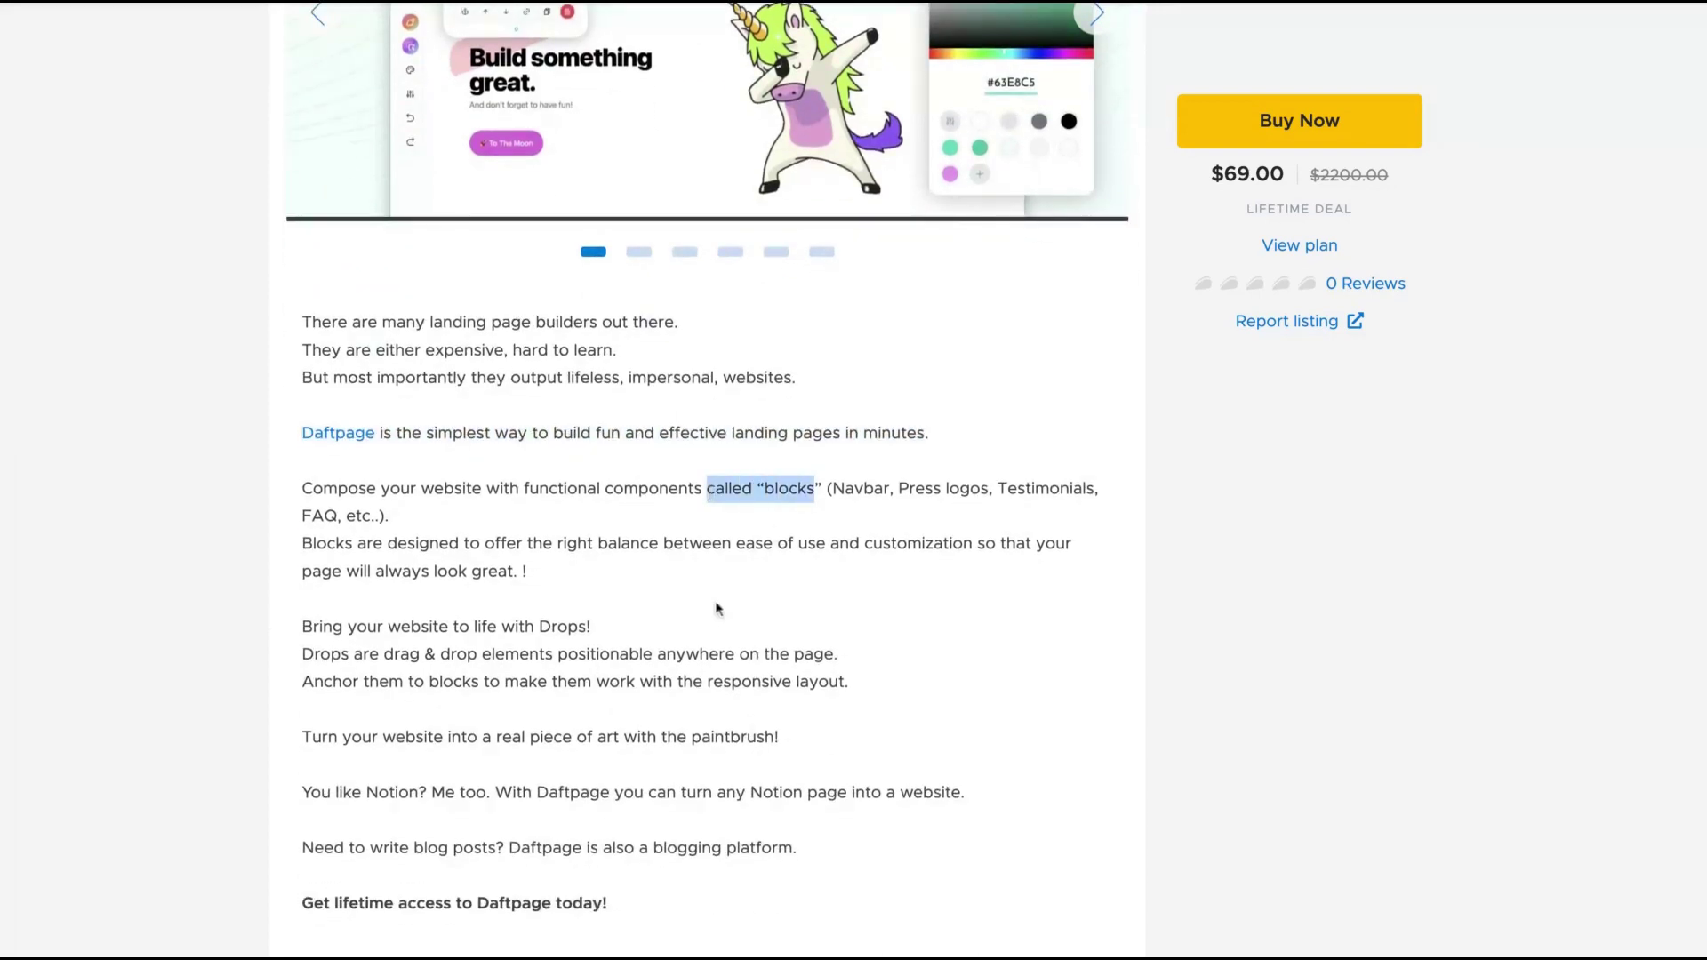
pyautogui.scroll(-10, 712, 607)
pyautogui.scroll(1, 712, 608)
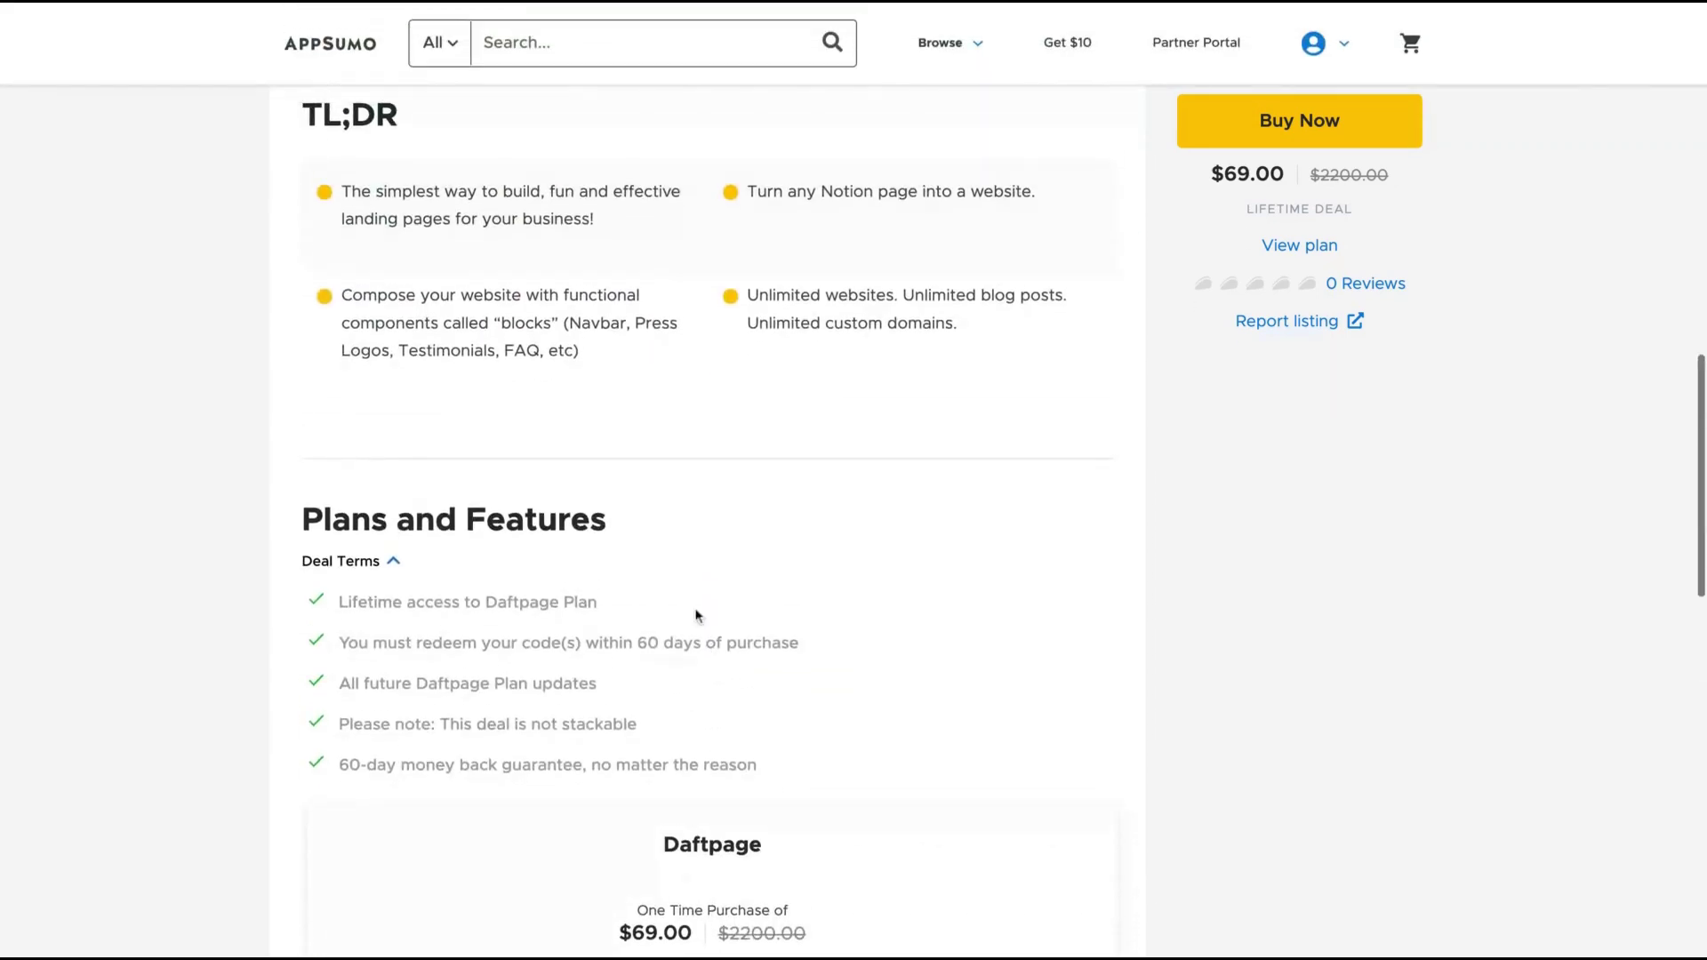
pyautogui.tripleClick(747, 190)
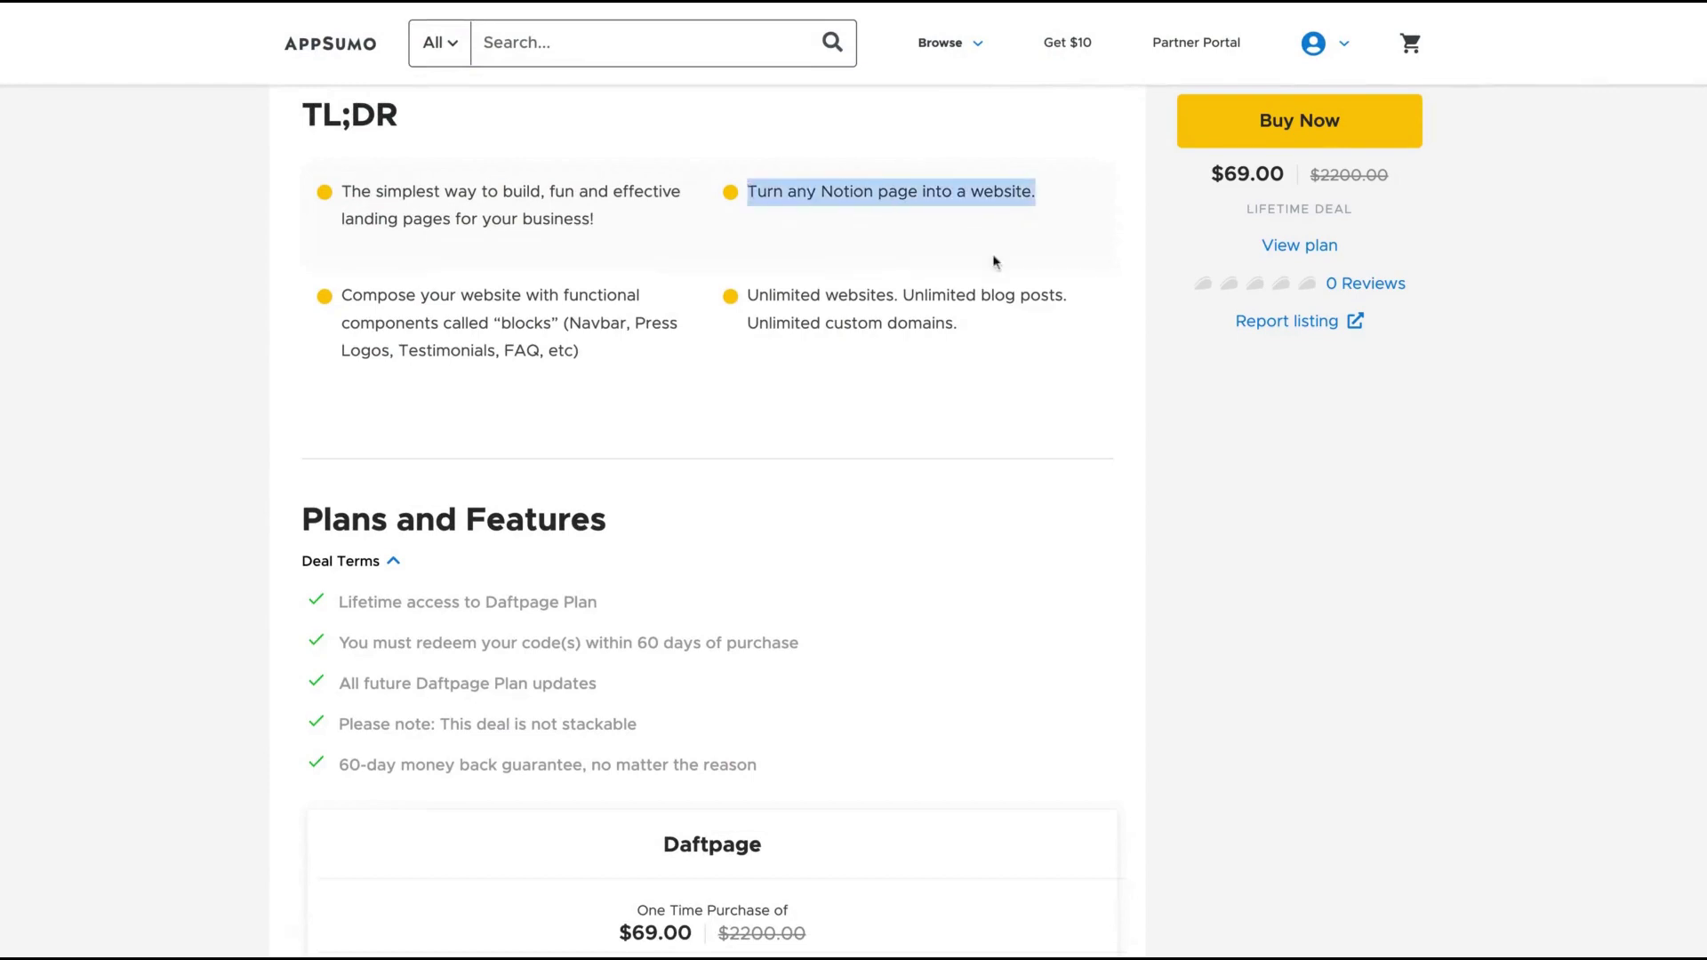
# - Review the Daftpage plan's one-time price and included features, from unlimited websites and custom domains to branding removal
pyautogui.scroll(-6, 840, 422)
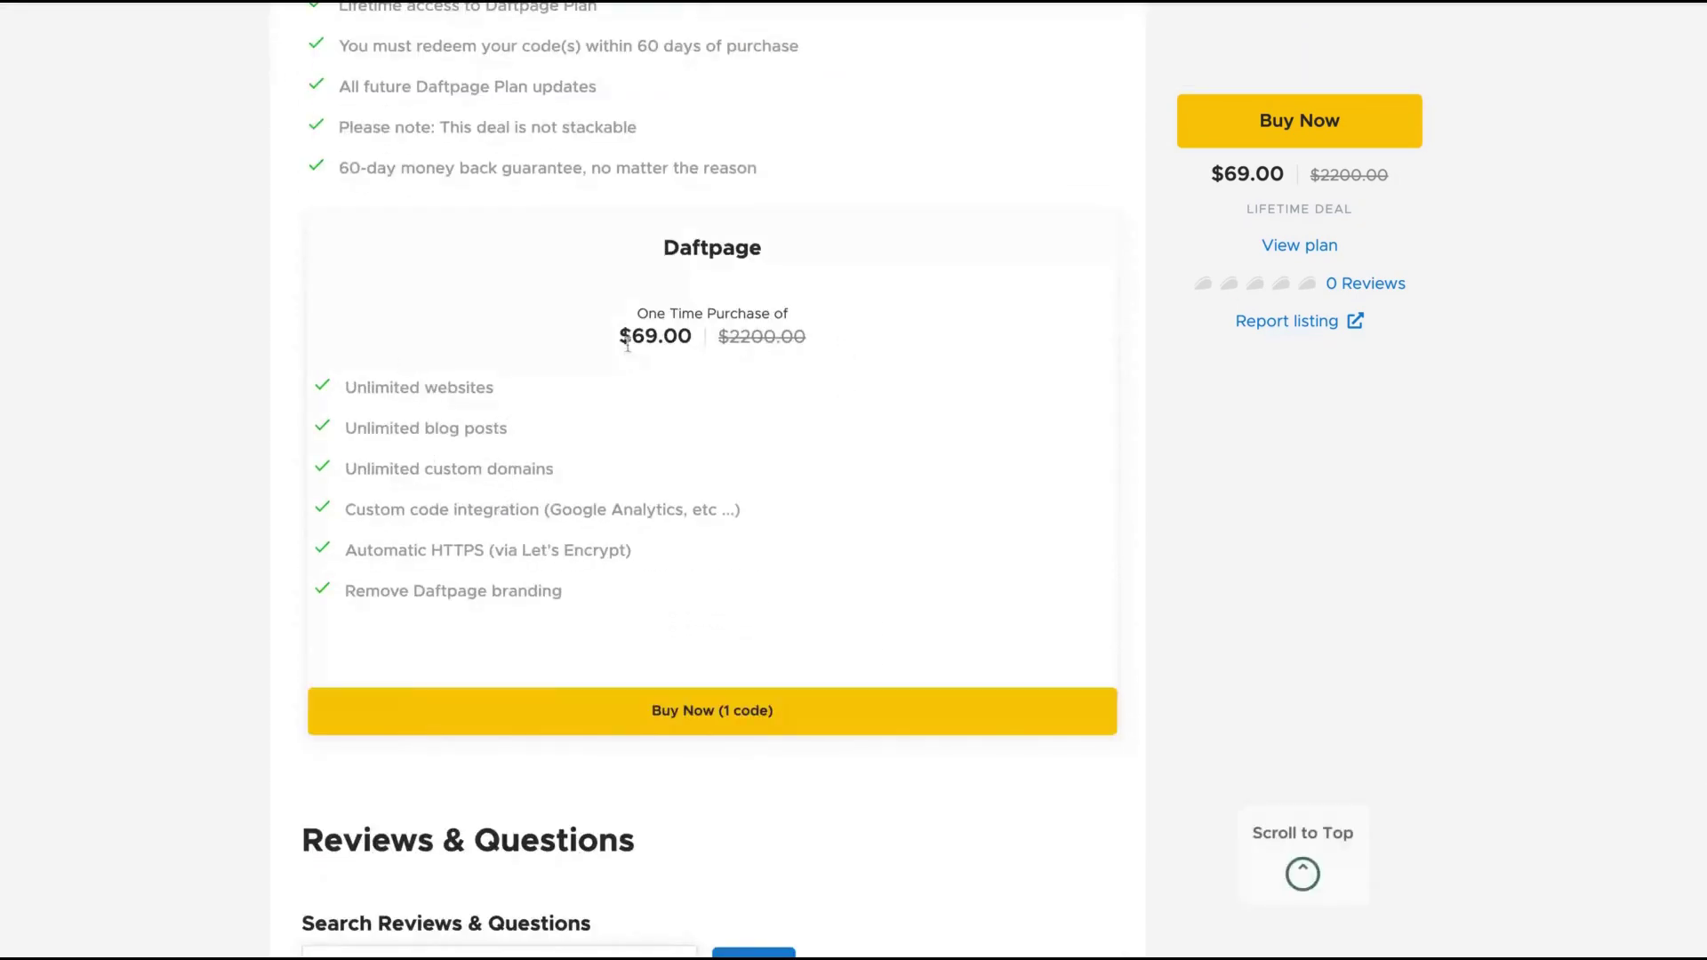
pyautogui.moveTo(617, 336); pyautogui.dragTo(723, 337)
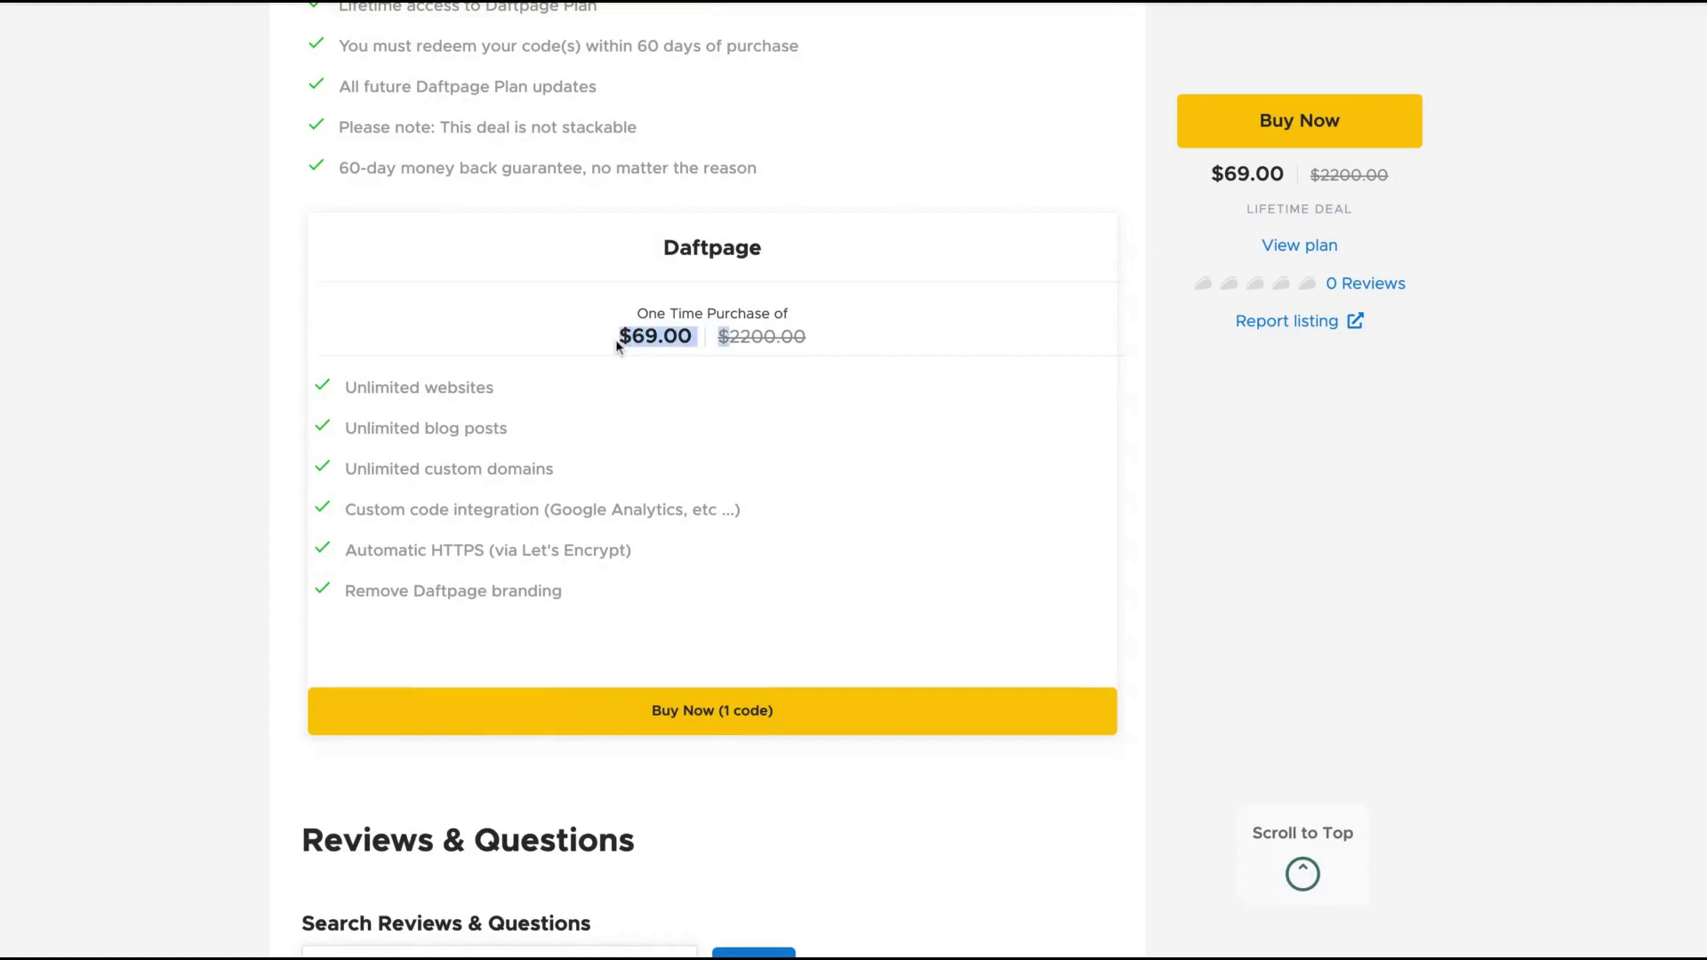
pyautogui.tripleClick(348, 390)
pyautogui.tripleClick(329, 432)
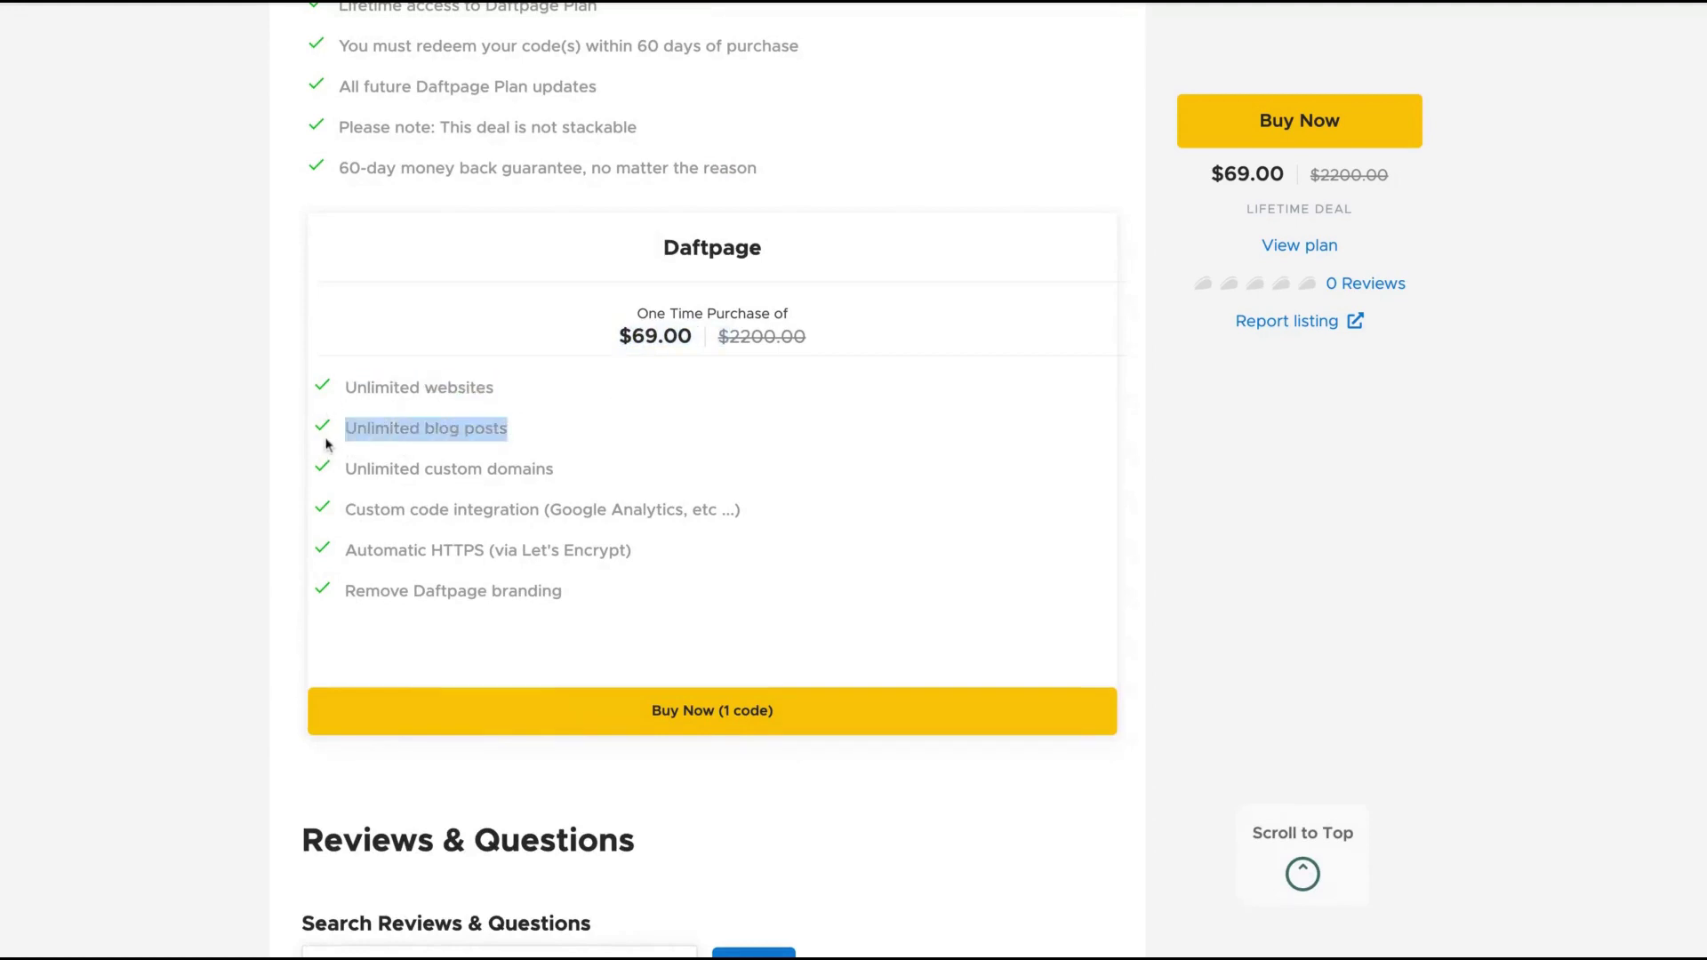
pyautogui.tripleClick(328, 474)
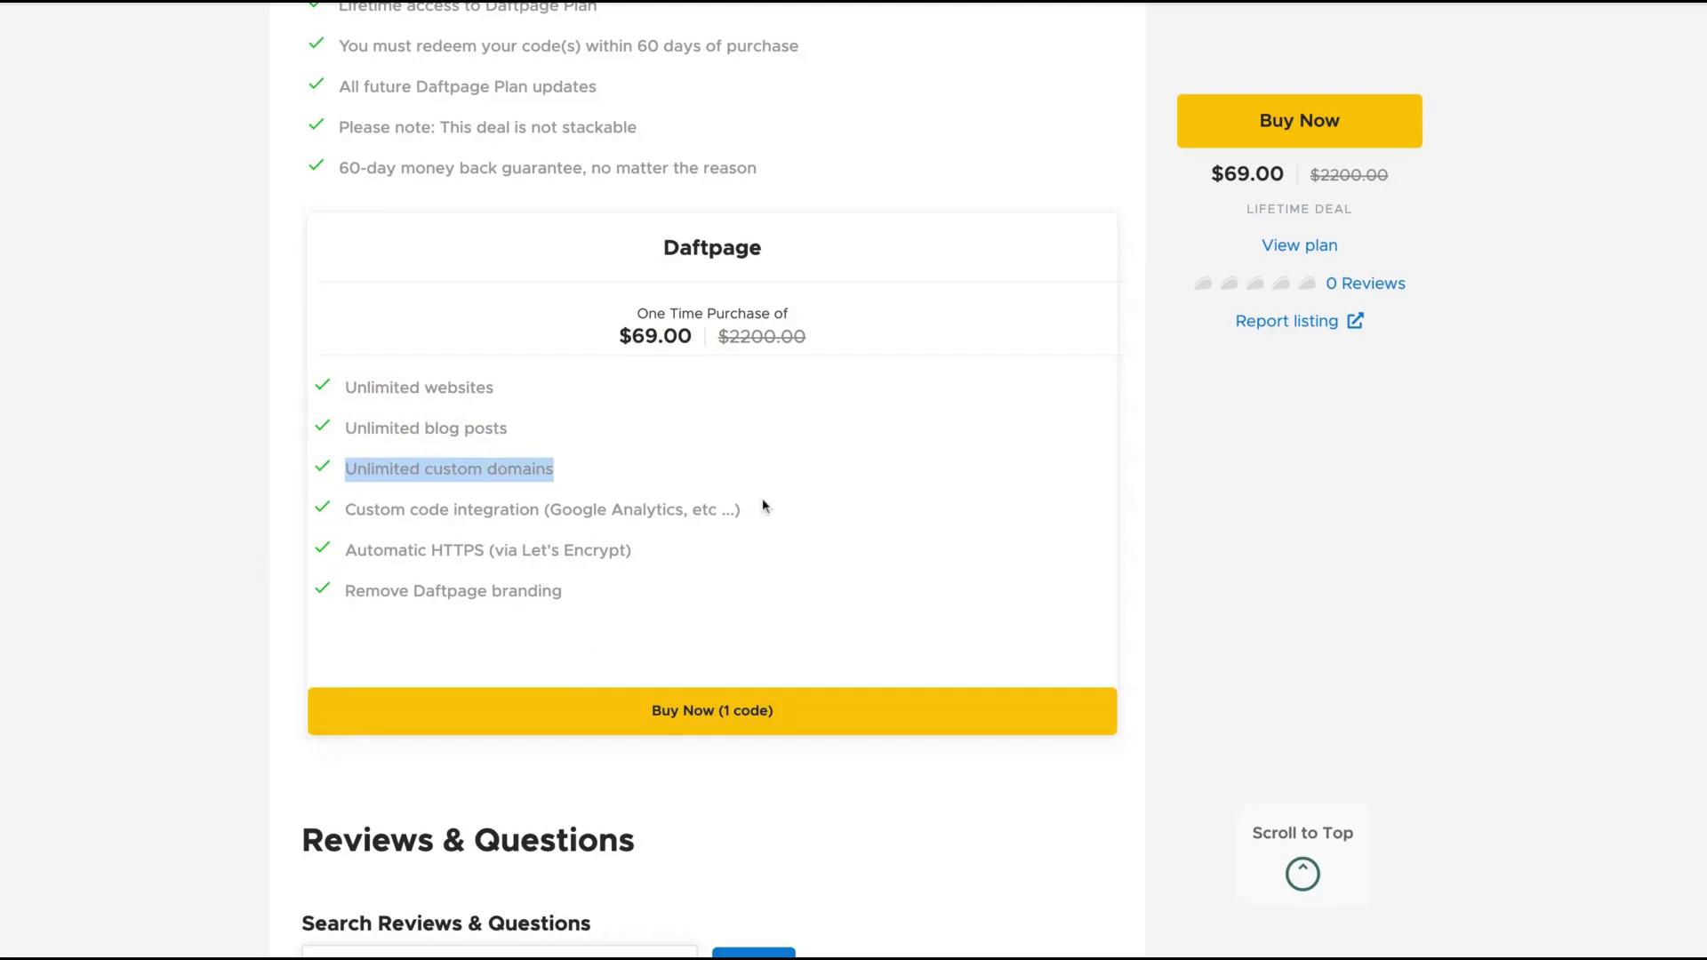
pyautogui.tripleClick(345, 594)
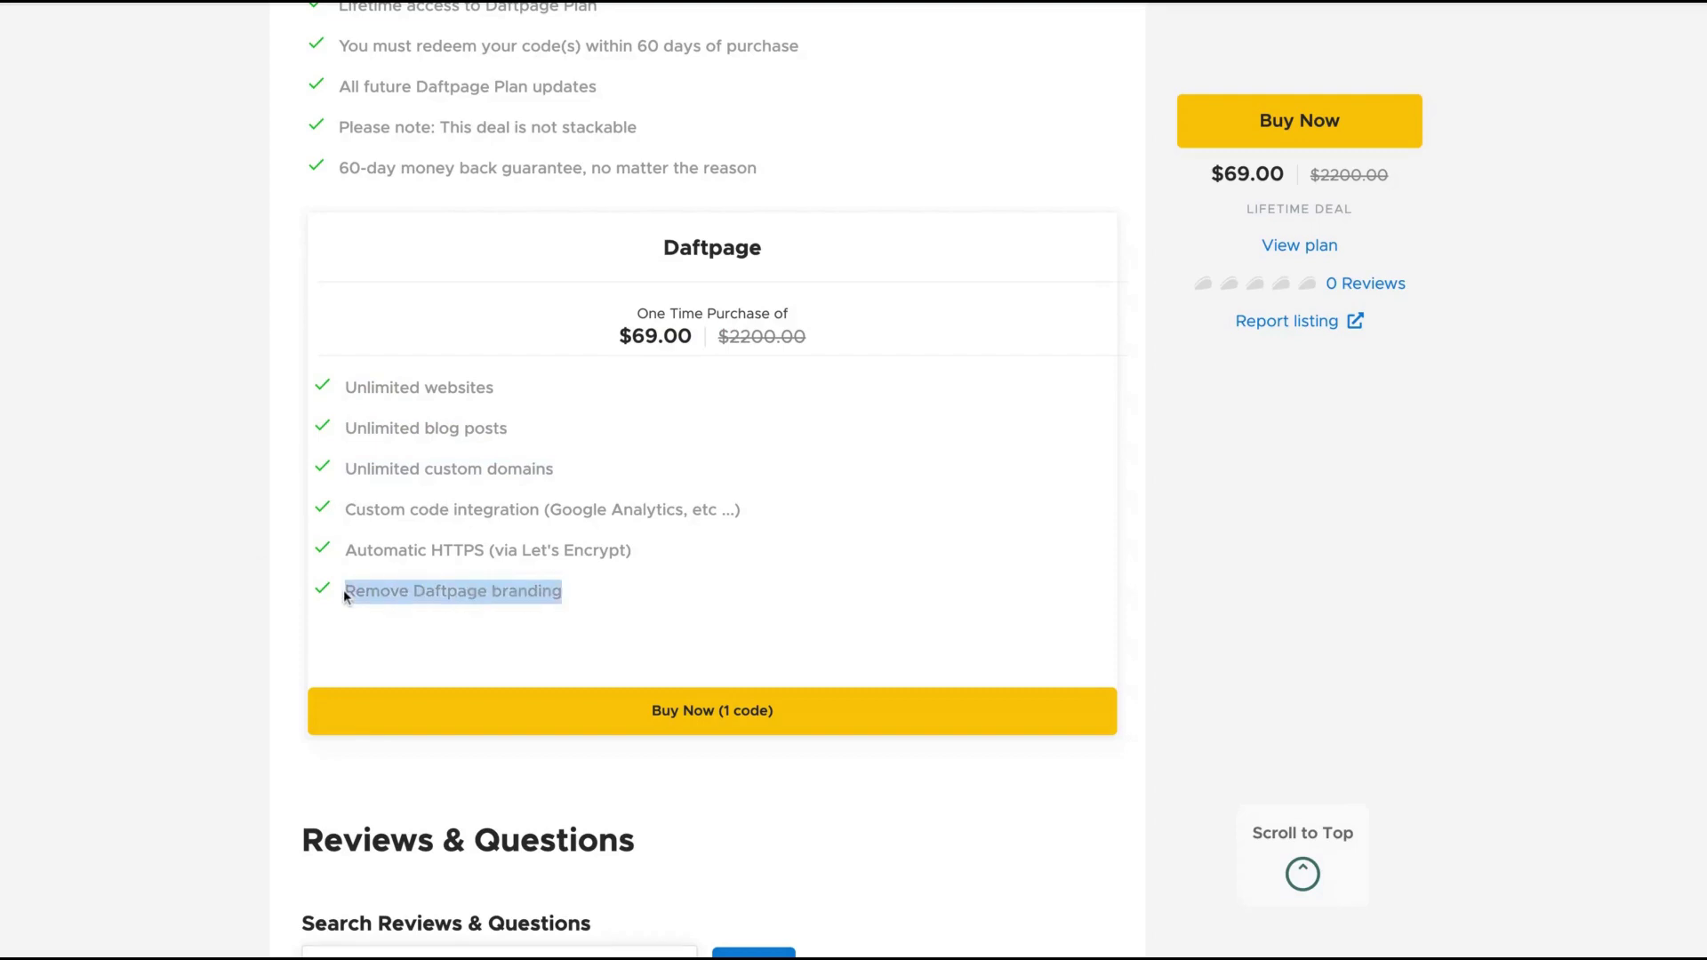
pyautogui.scroll(1, 684, 605)
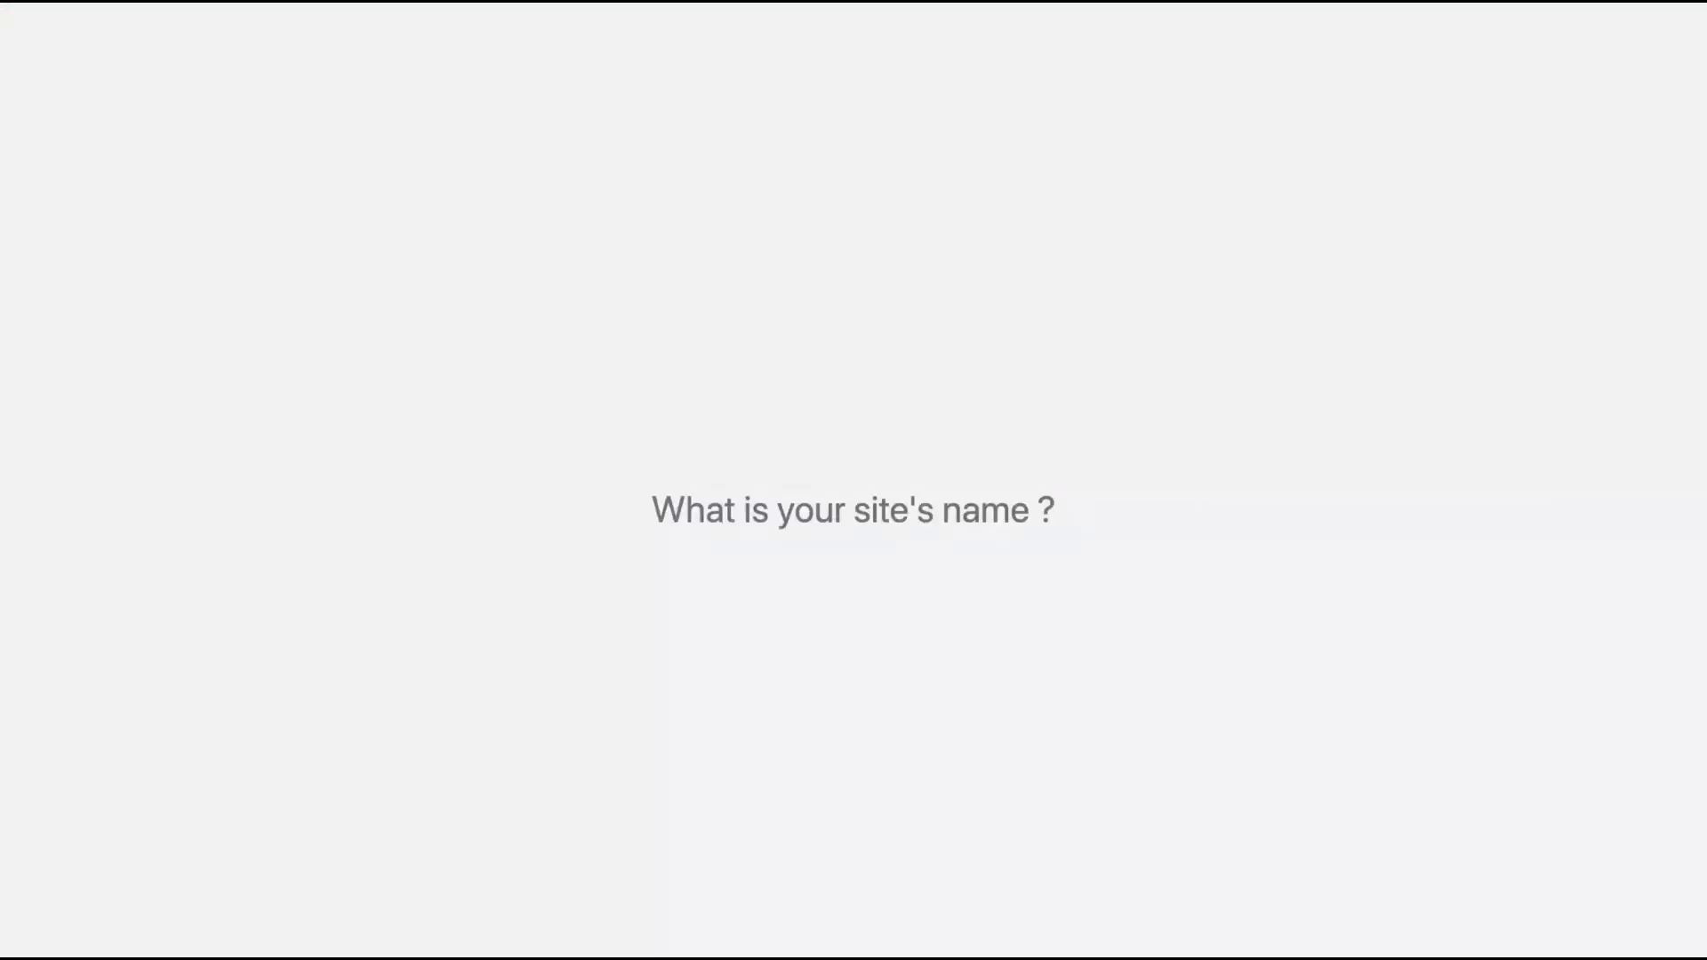
# - Create a site named New Law in Daftpage with the dark indigo-blue primary color and the Elegant typography
pyautogui.click(877, 520)
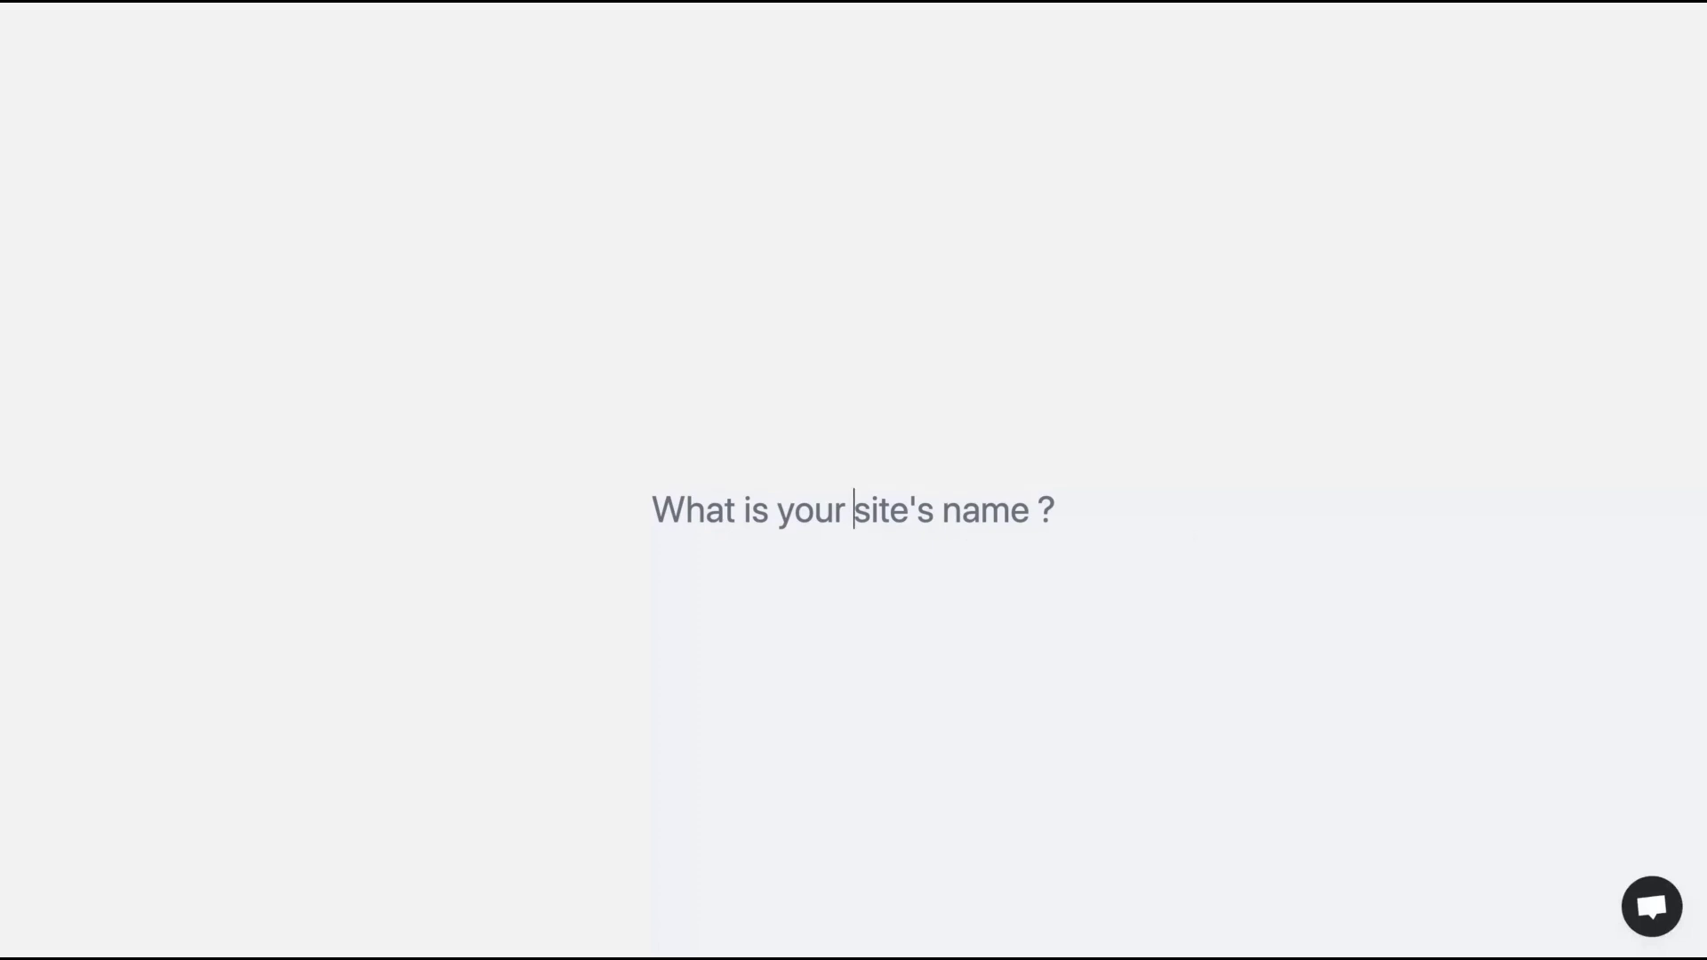
pyautogui.write('New Law')
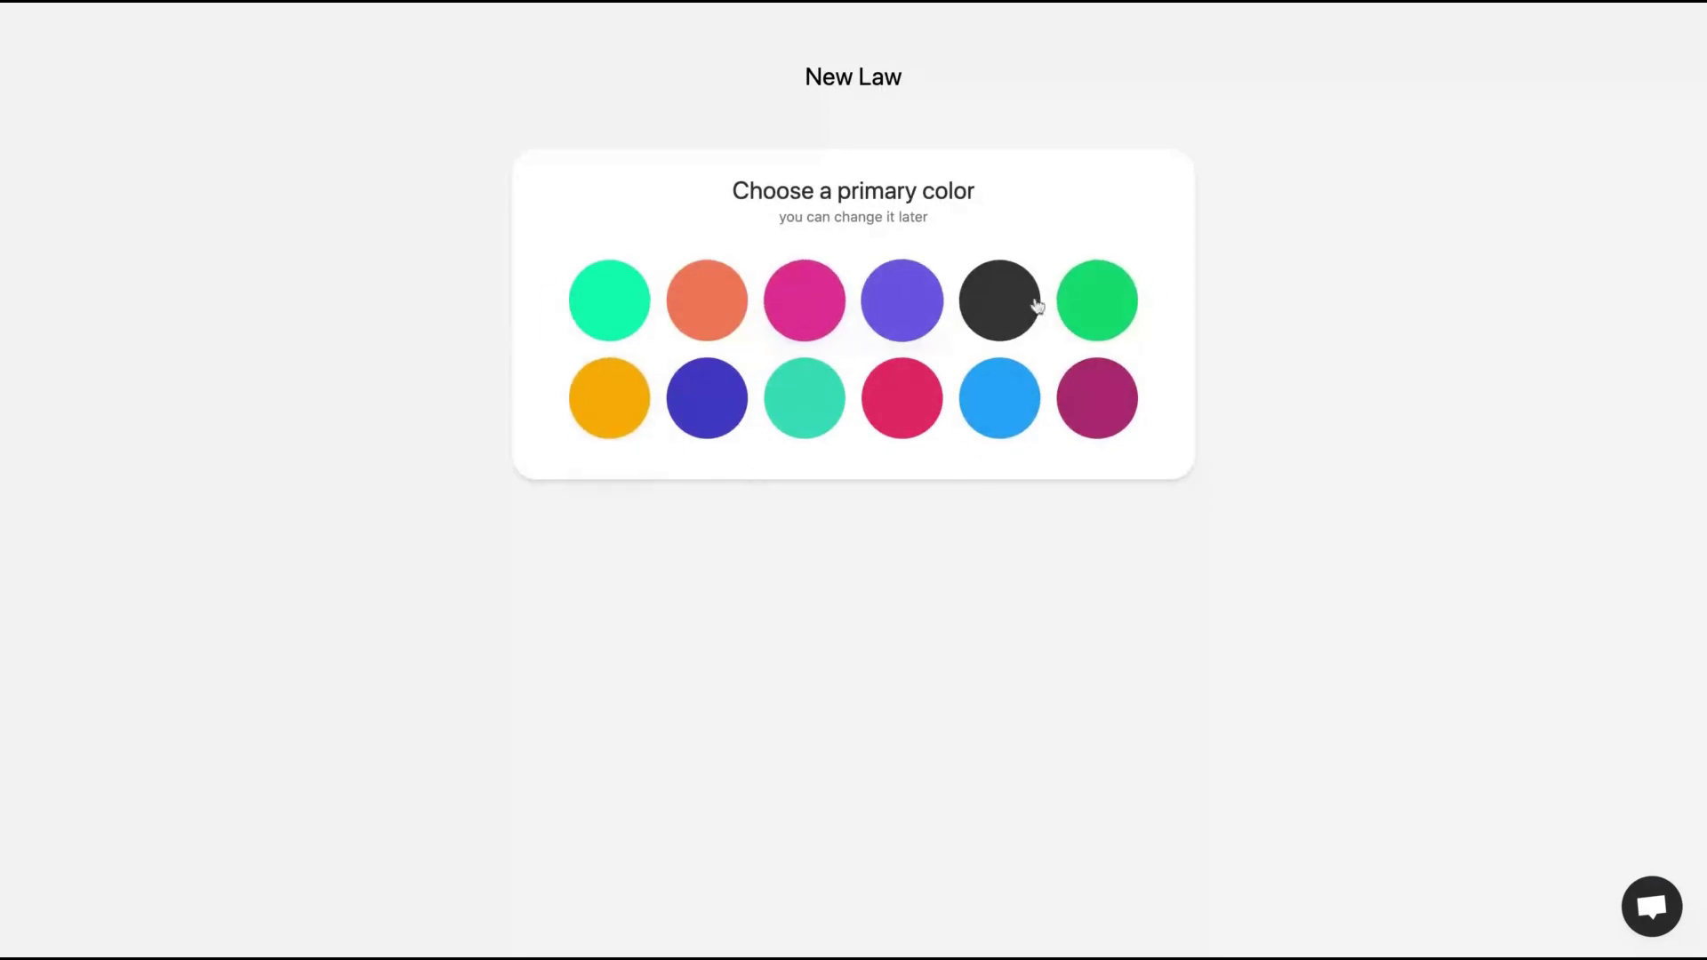
pyautogui.click(702, 425)
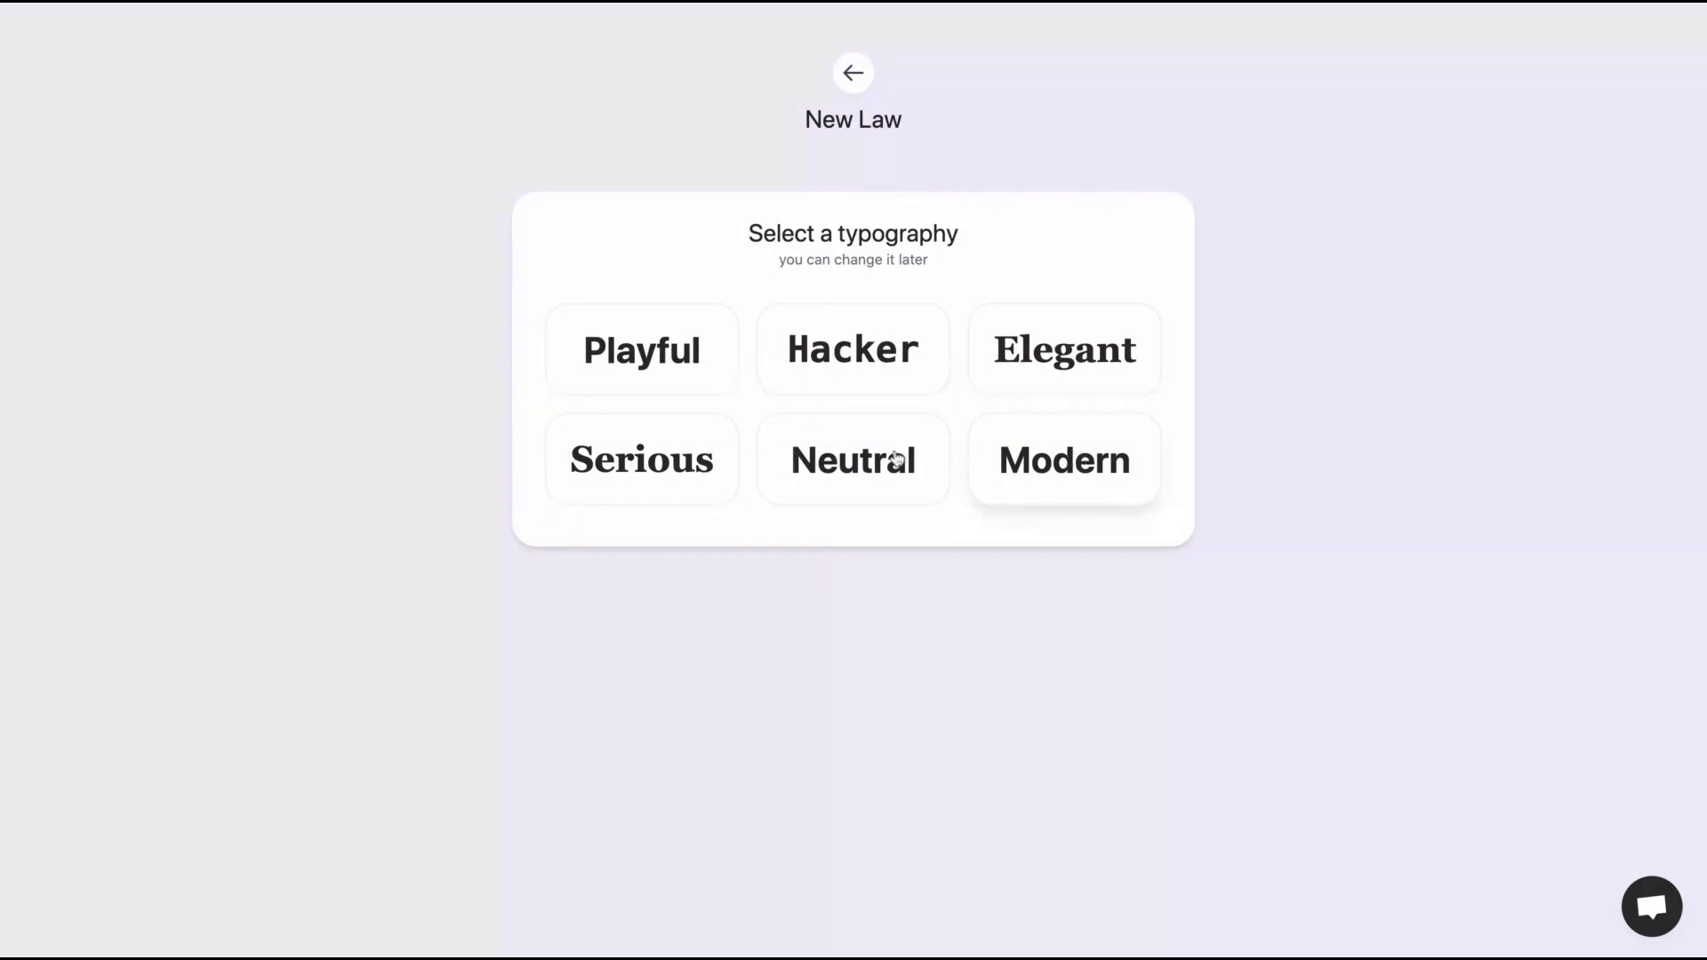
pyautogui.click(1082, 354)
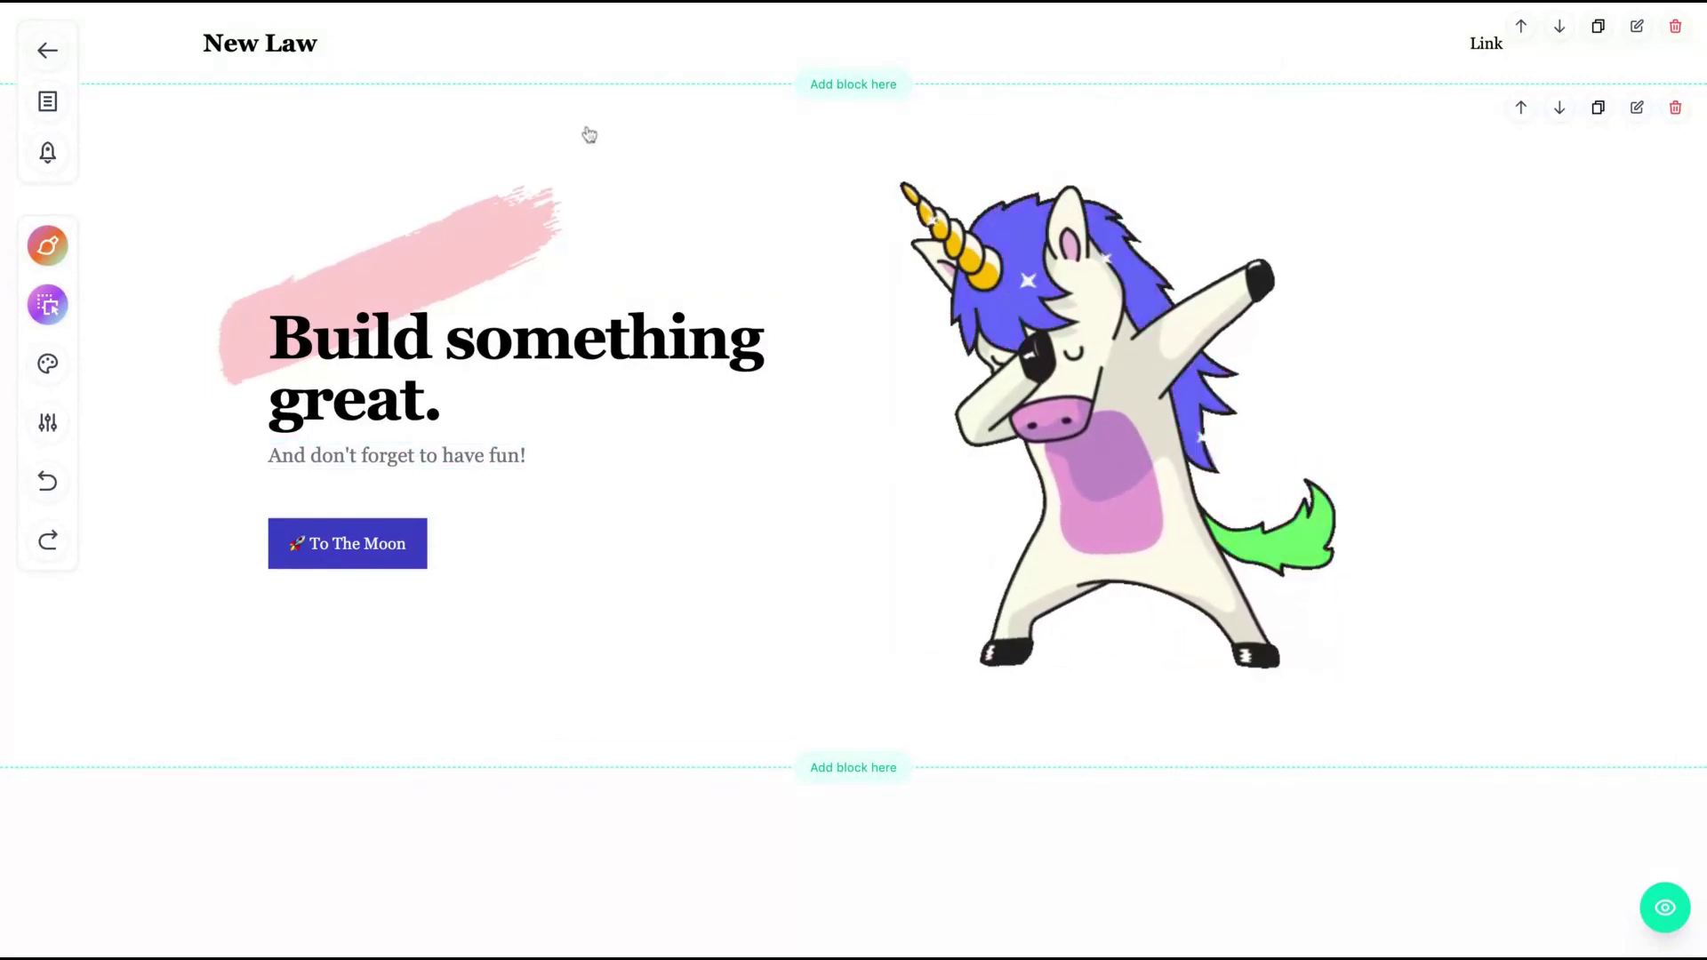
# - Return from the page editor to the sites overview and open the New Law site's settings
pyautogui.click(64, 58)
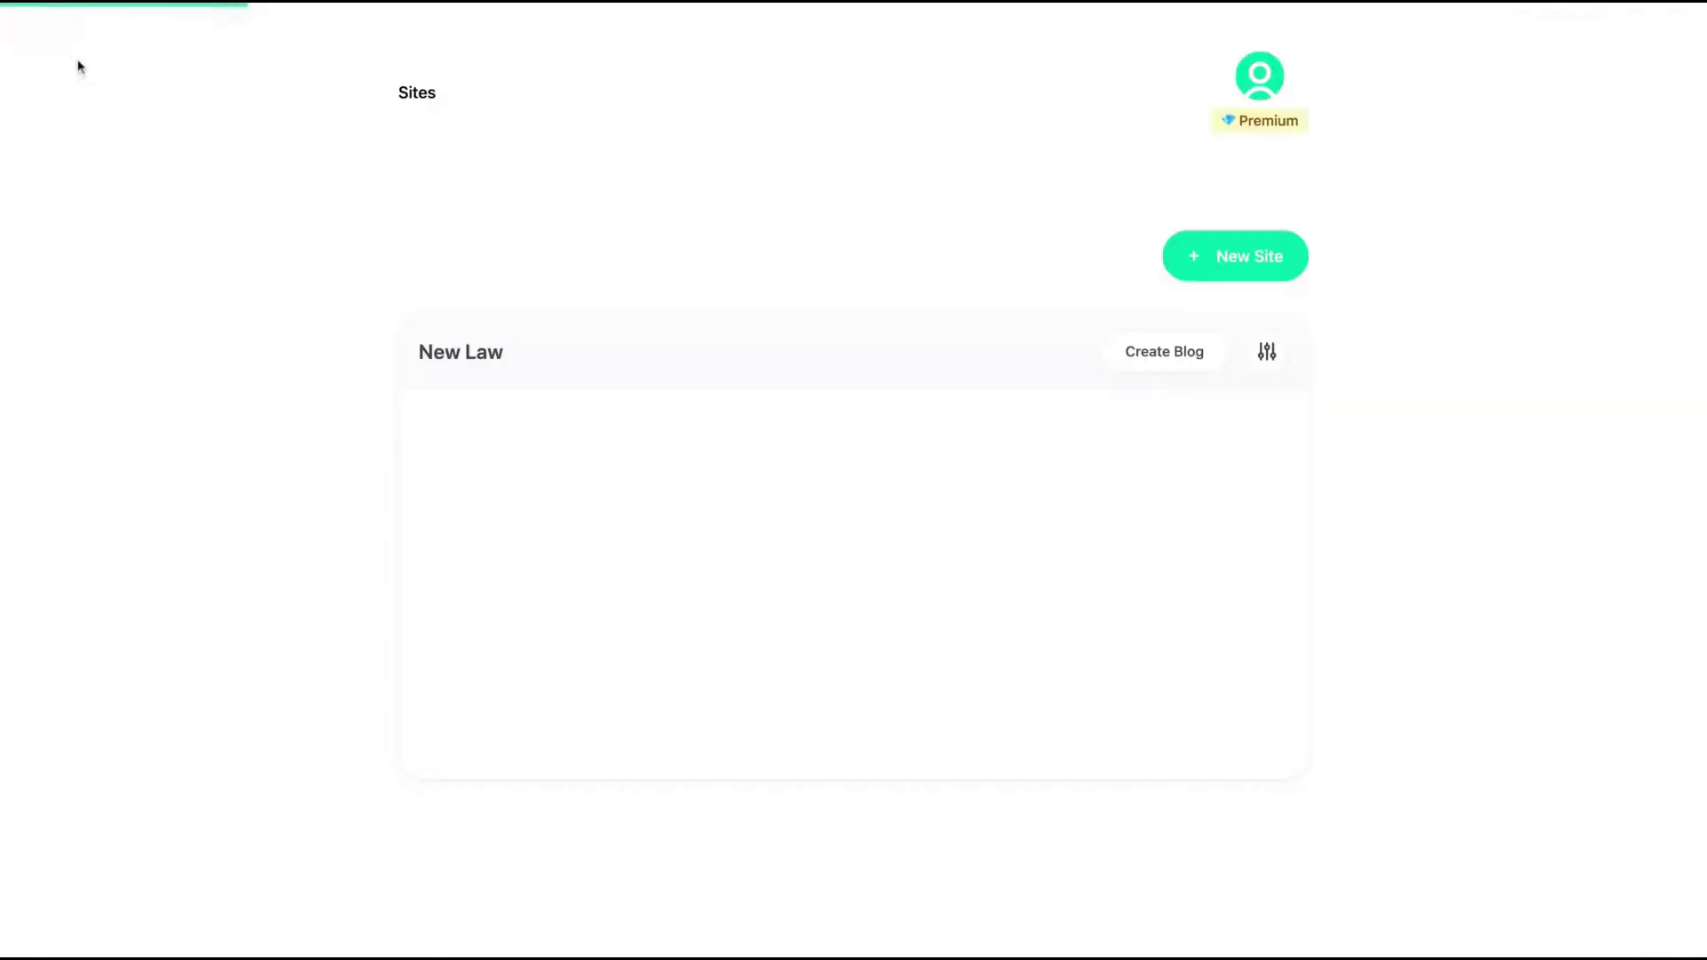
pyautogui.moveTo(1033, 494)
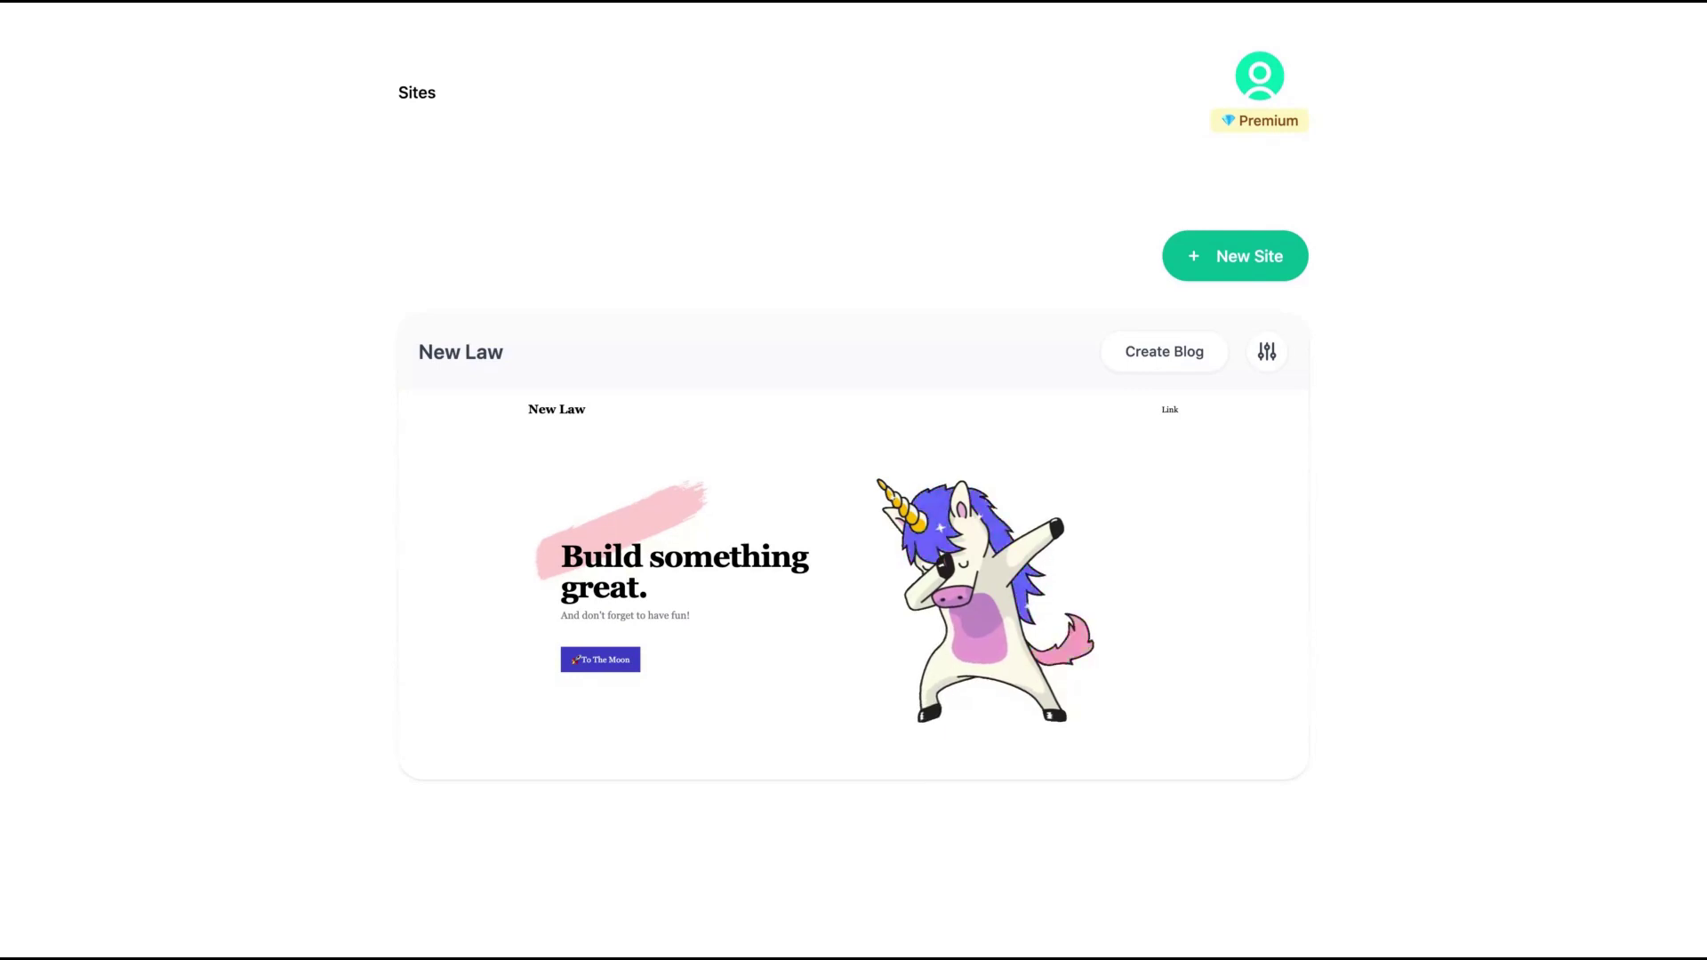
pyautogui.click(1267, 344)
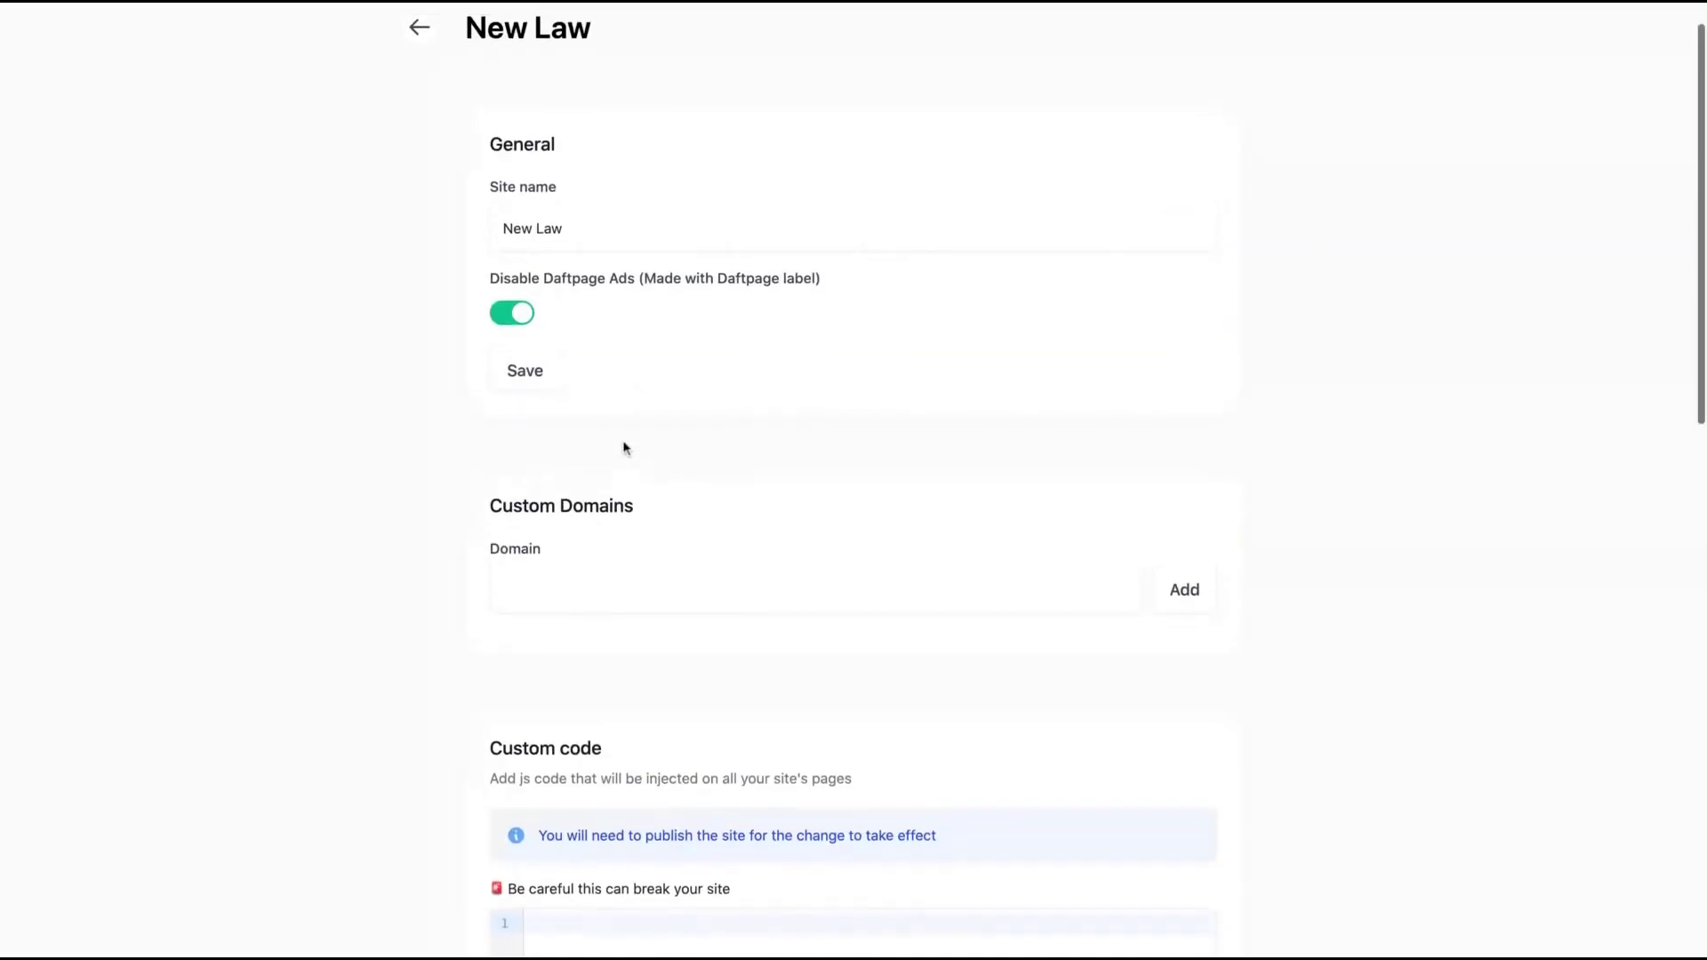
pyautogui.click(418, 67)
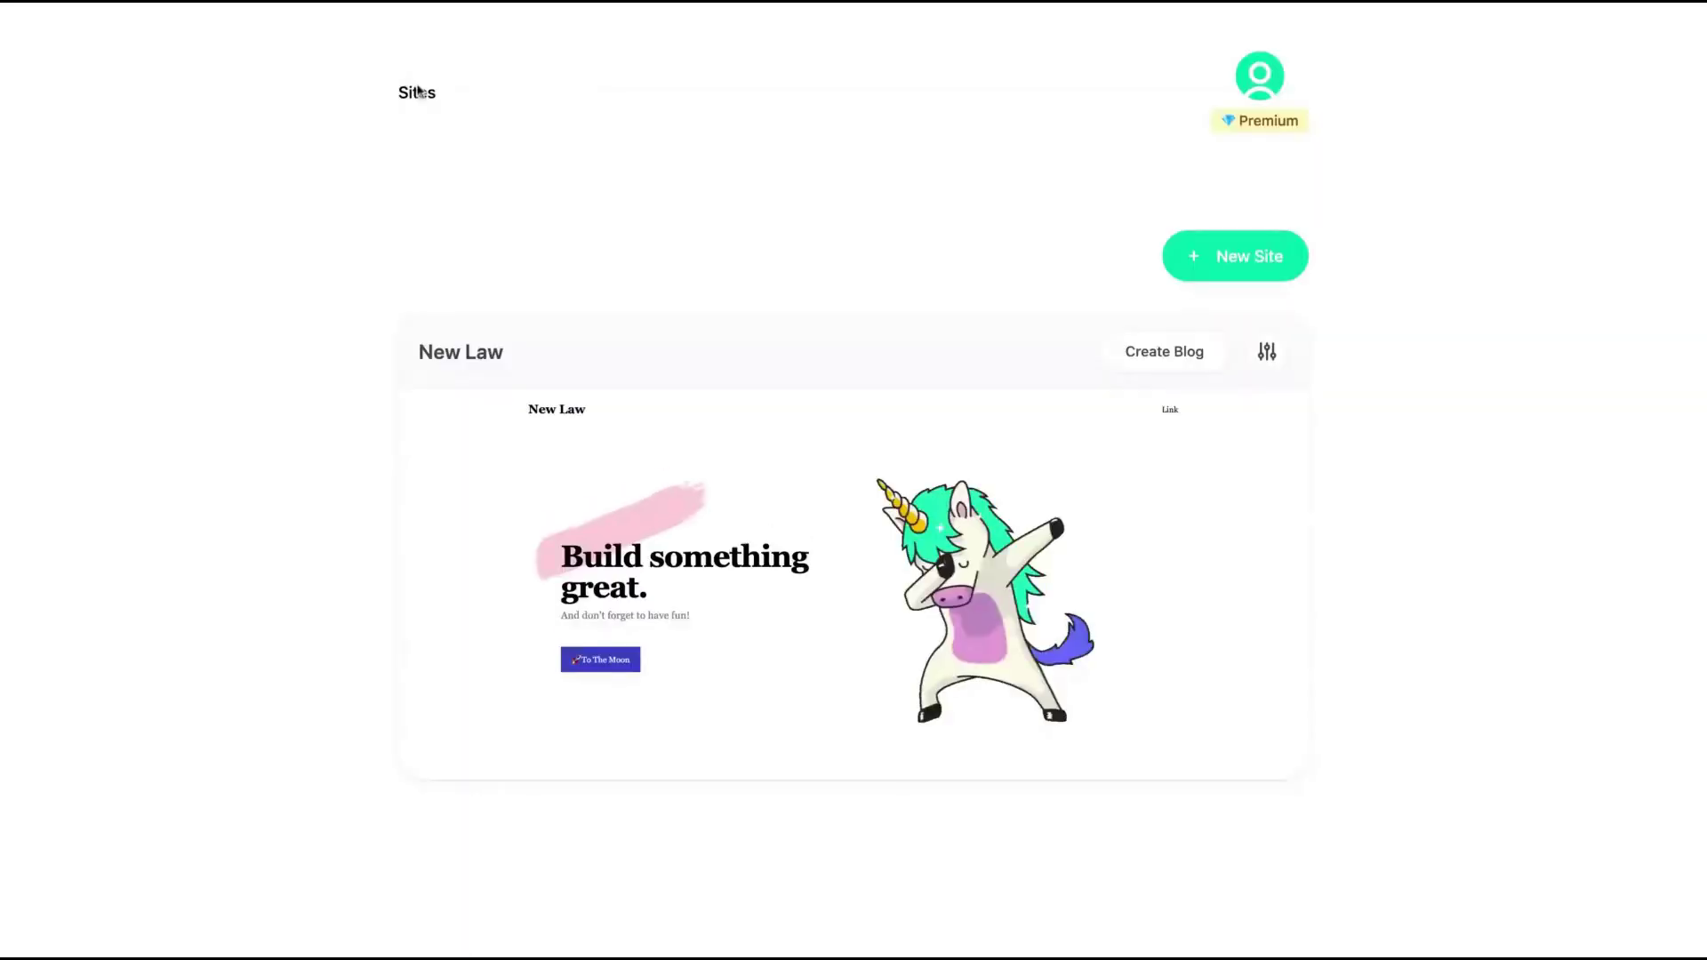
pyautogui.click(1265, 345)
# - Examine the general site settings: the site name and the option that disables the Made with Daftpage label
pyautogui.click(694, 279)
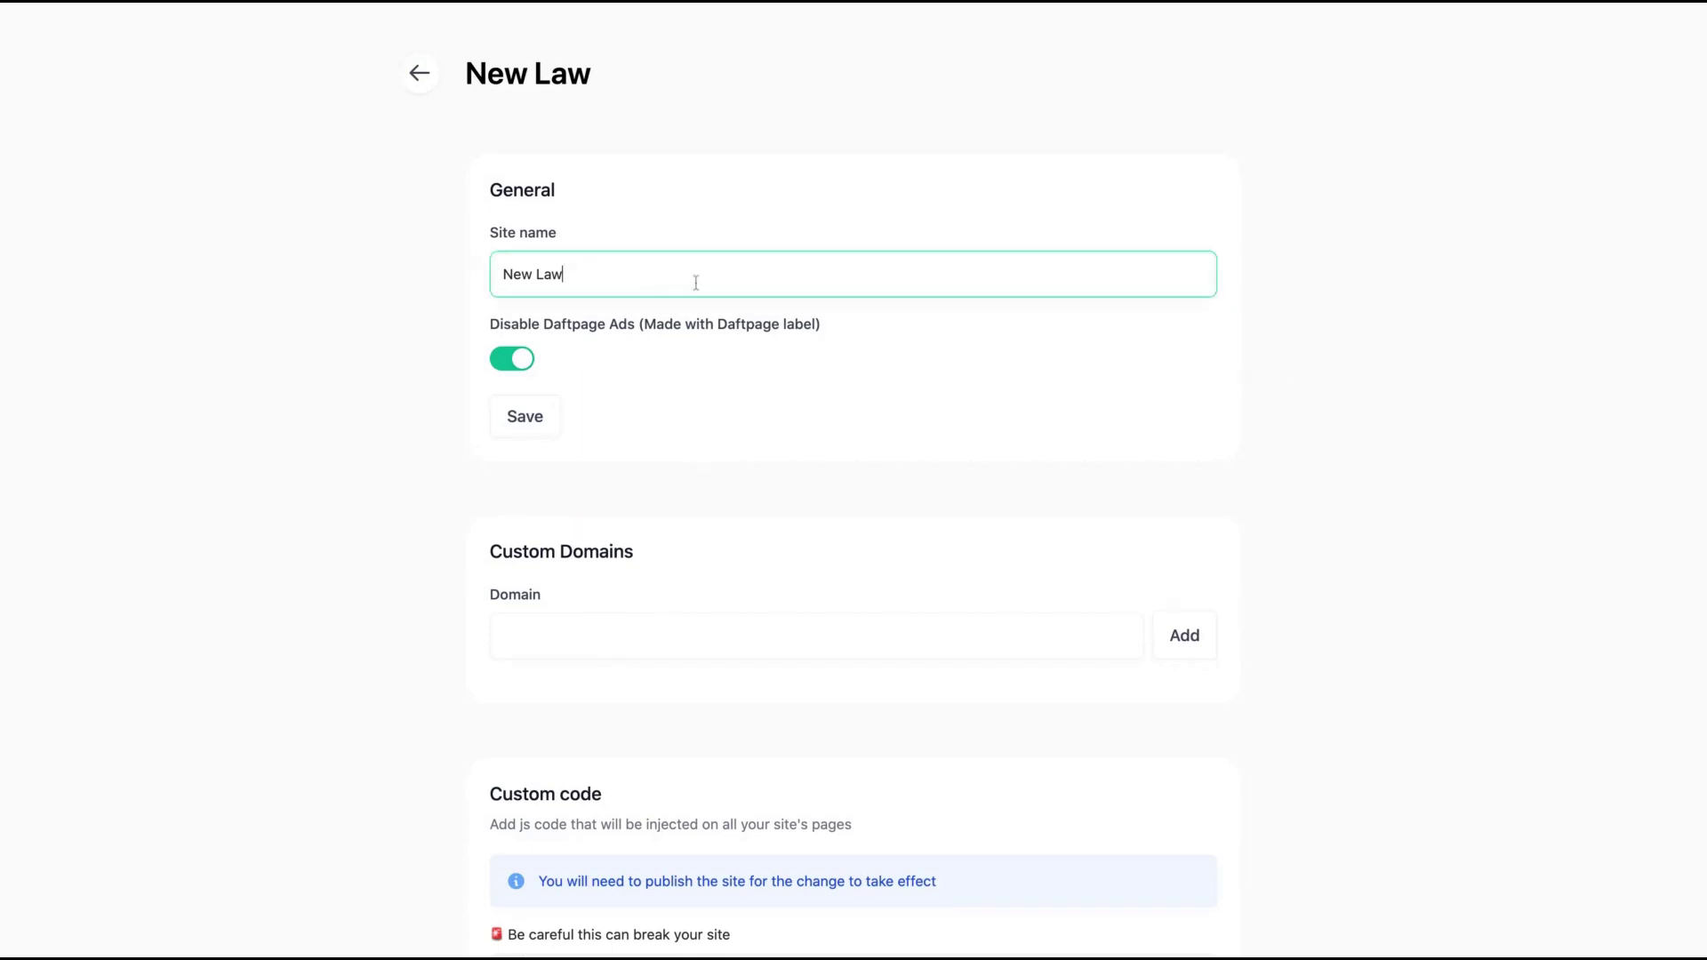
pyautogui.hotkey('ctrl', 'a')
pyautogui.moveTo(487, 320); pyautogui.dragTo(576, 358)
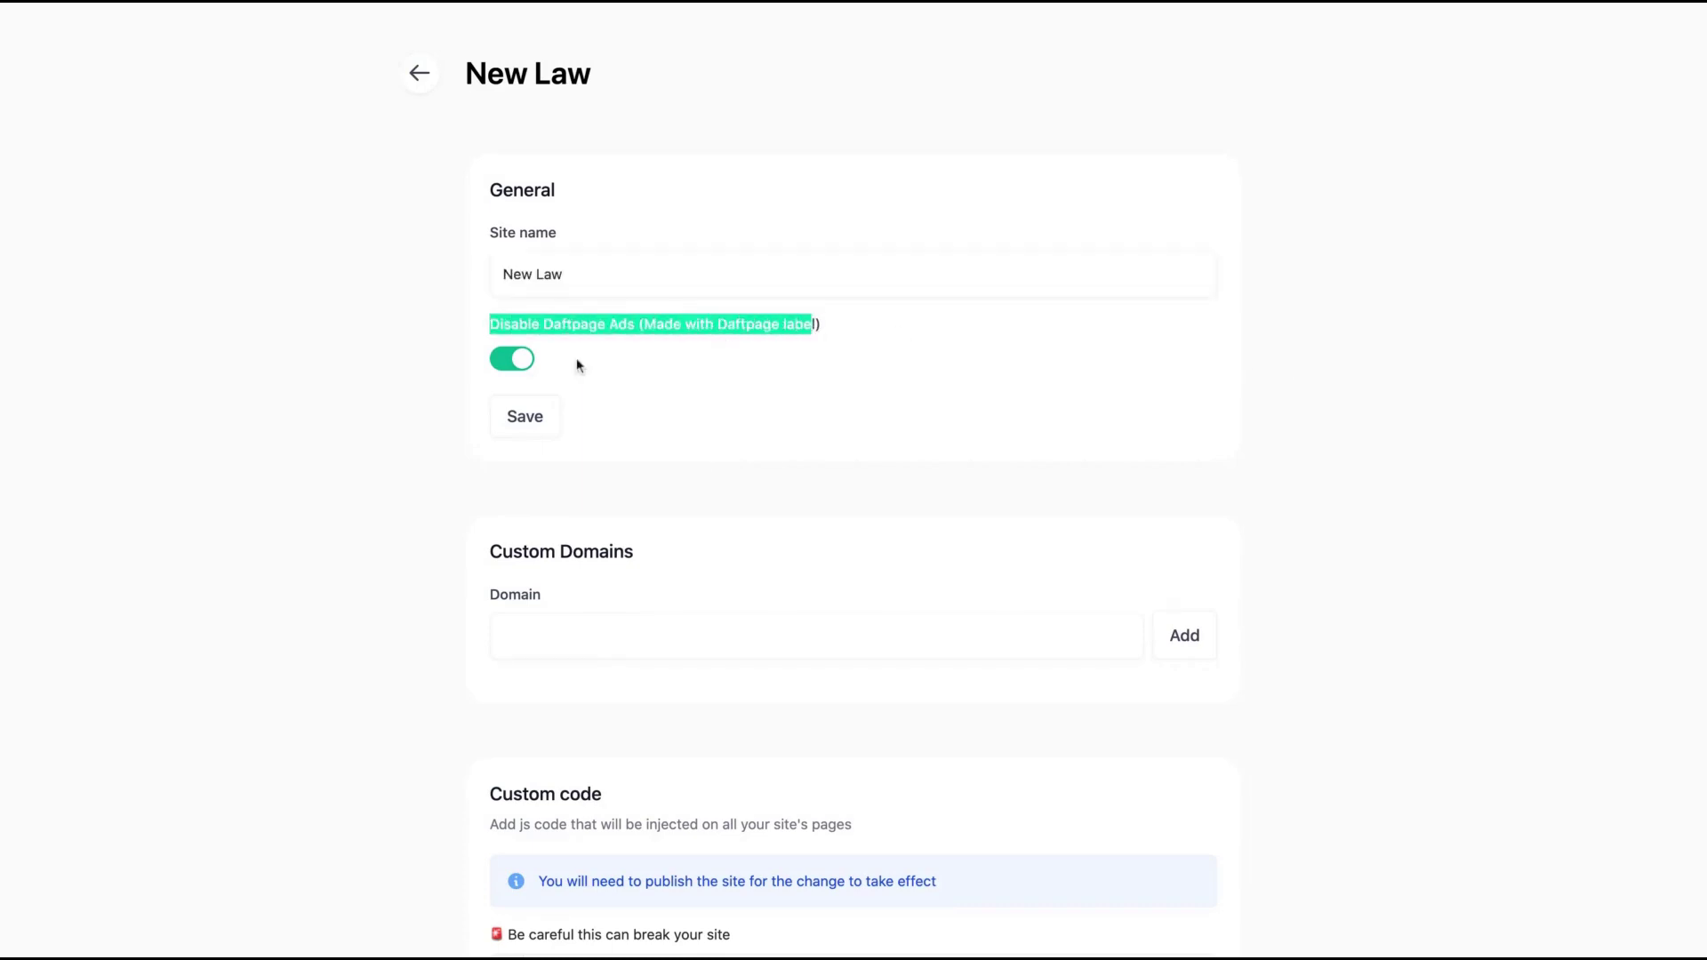
pyautogui.click(500, 359)
pyautogui.click(491, 361)
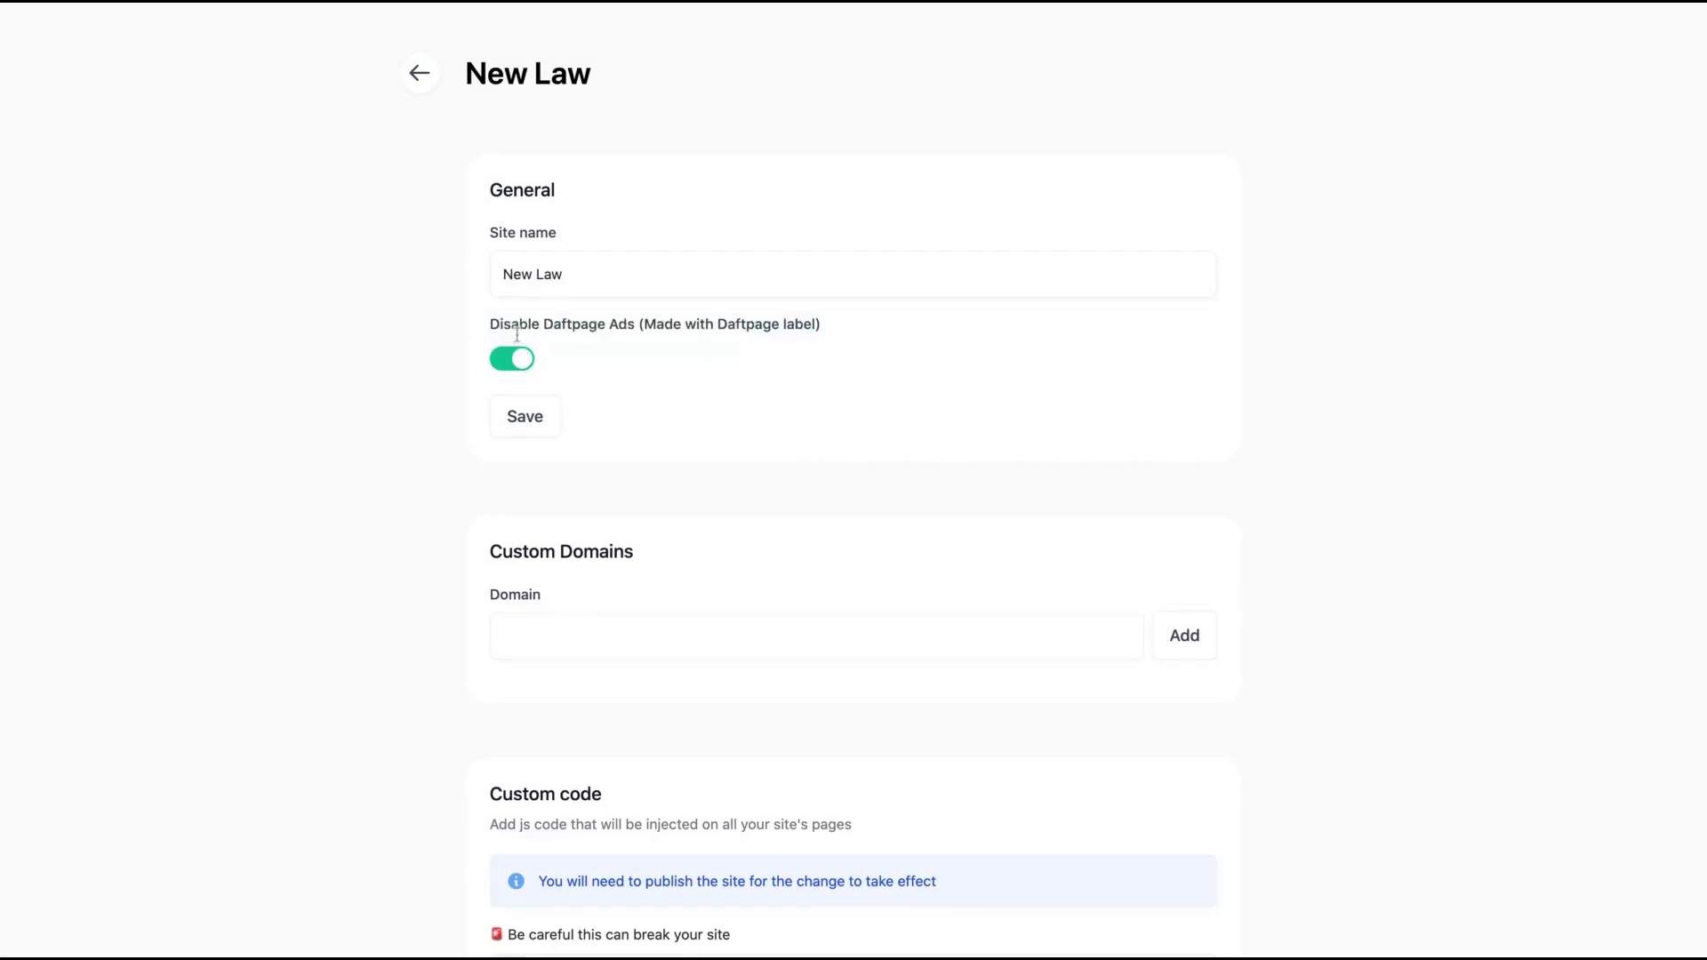
pyautogui.moveTo(500, 325); pyautogui.dragTo(705, 380)
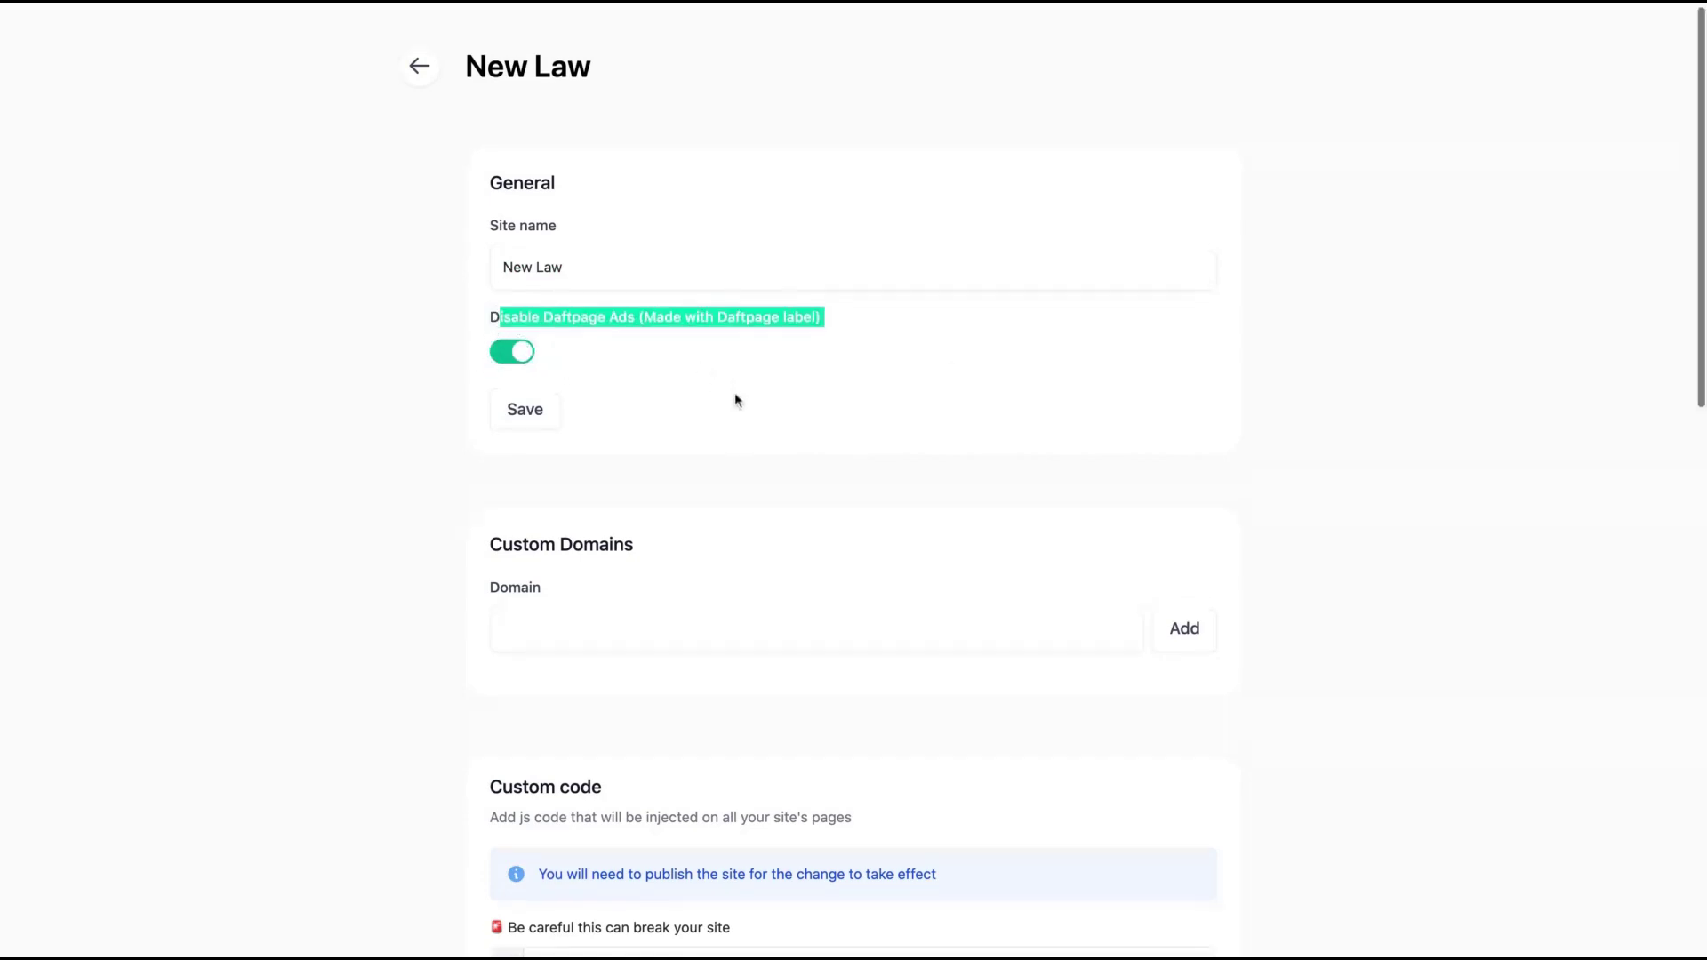
# - Examine the remaining site settings: custom domains, custom code, favicon, site duplication and unpublishing
pyautogui.scroll(-2, 734, 393)
pyautogui.click(804, 463)
pyautogui.scroll(-3, 878, 531)
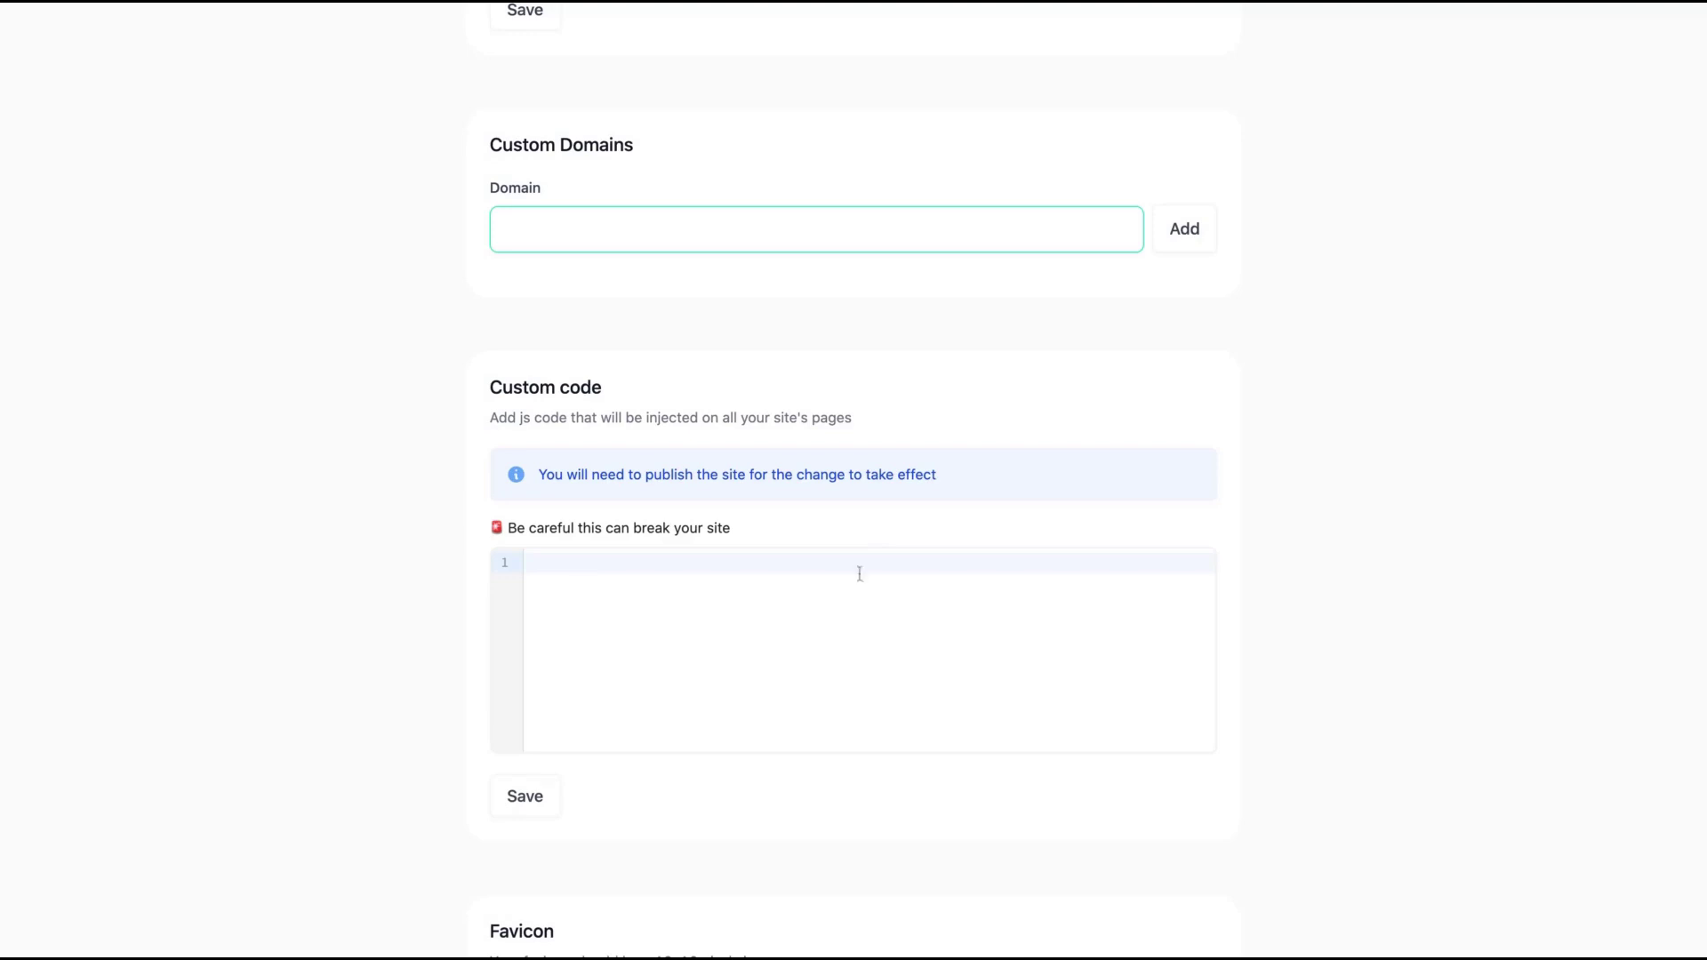
pyautogui.click(828, 616)
pyautogui.scroll(-1, 396, 525)
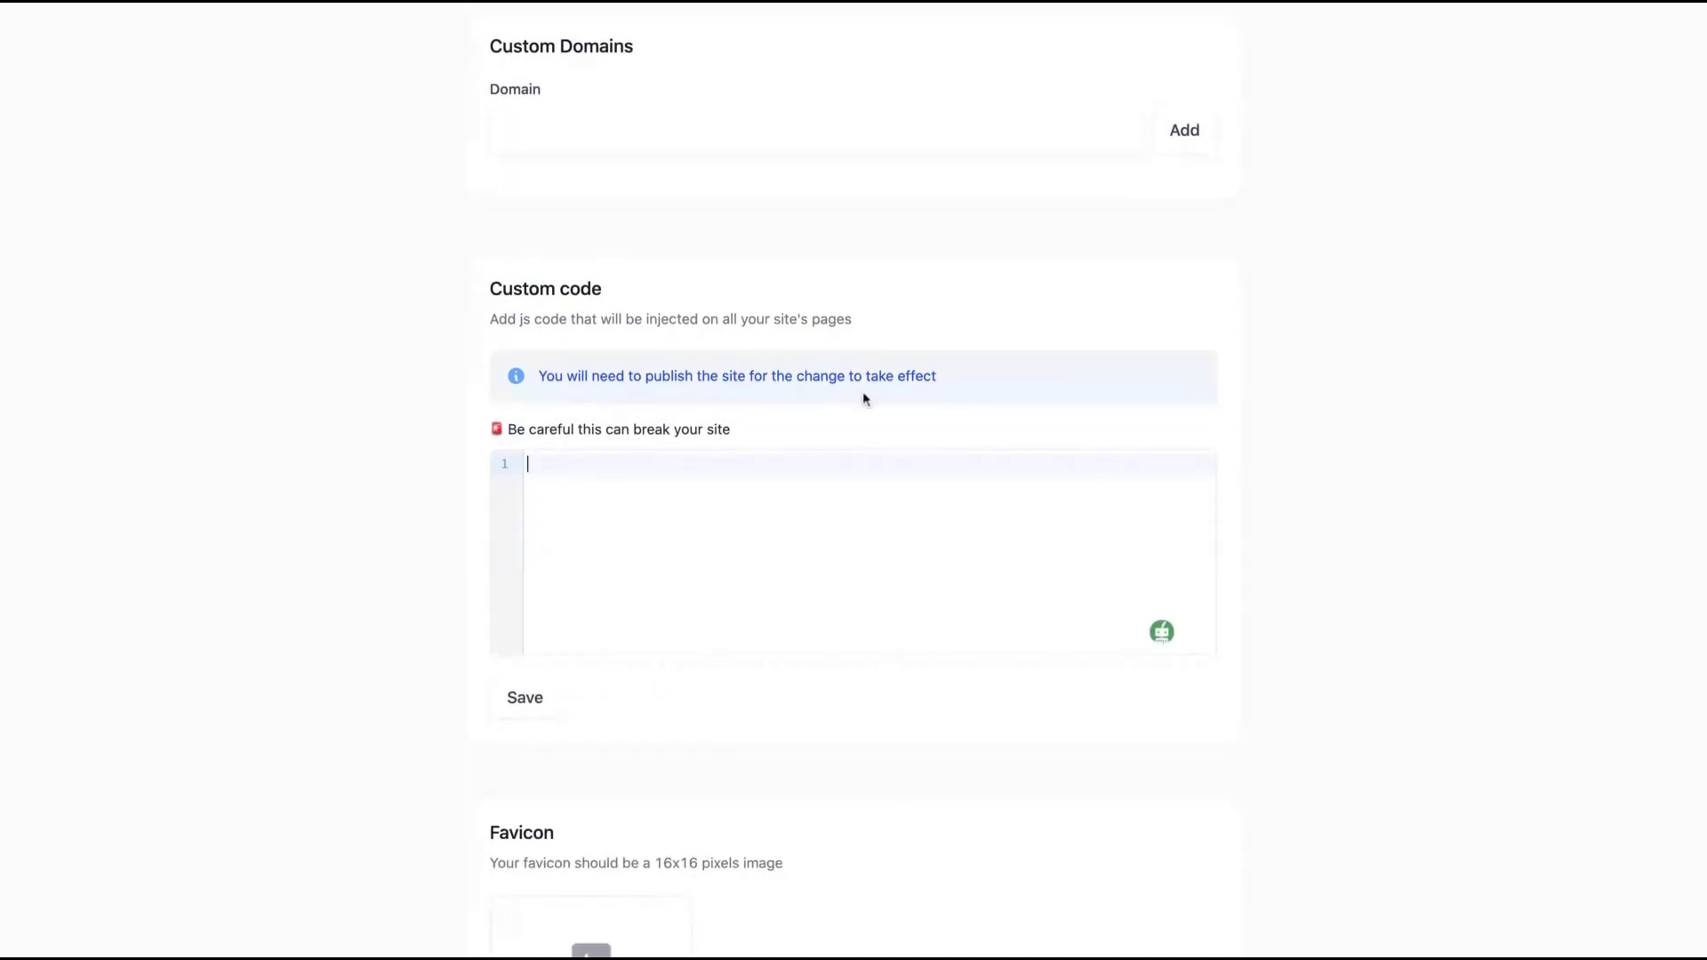
pyautogui.moveTo(485, 290); pyautogui.dragTo(854, 327)
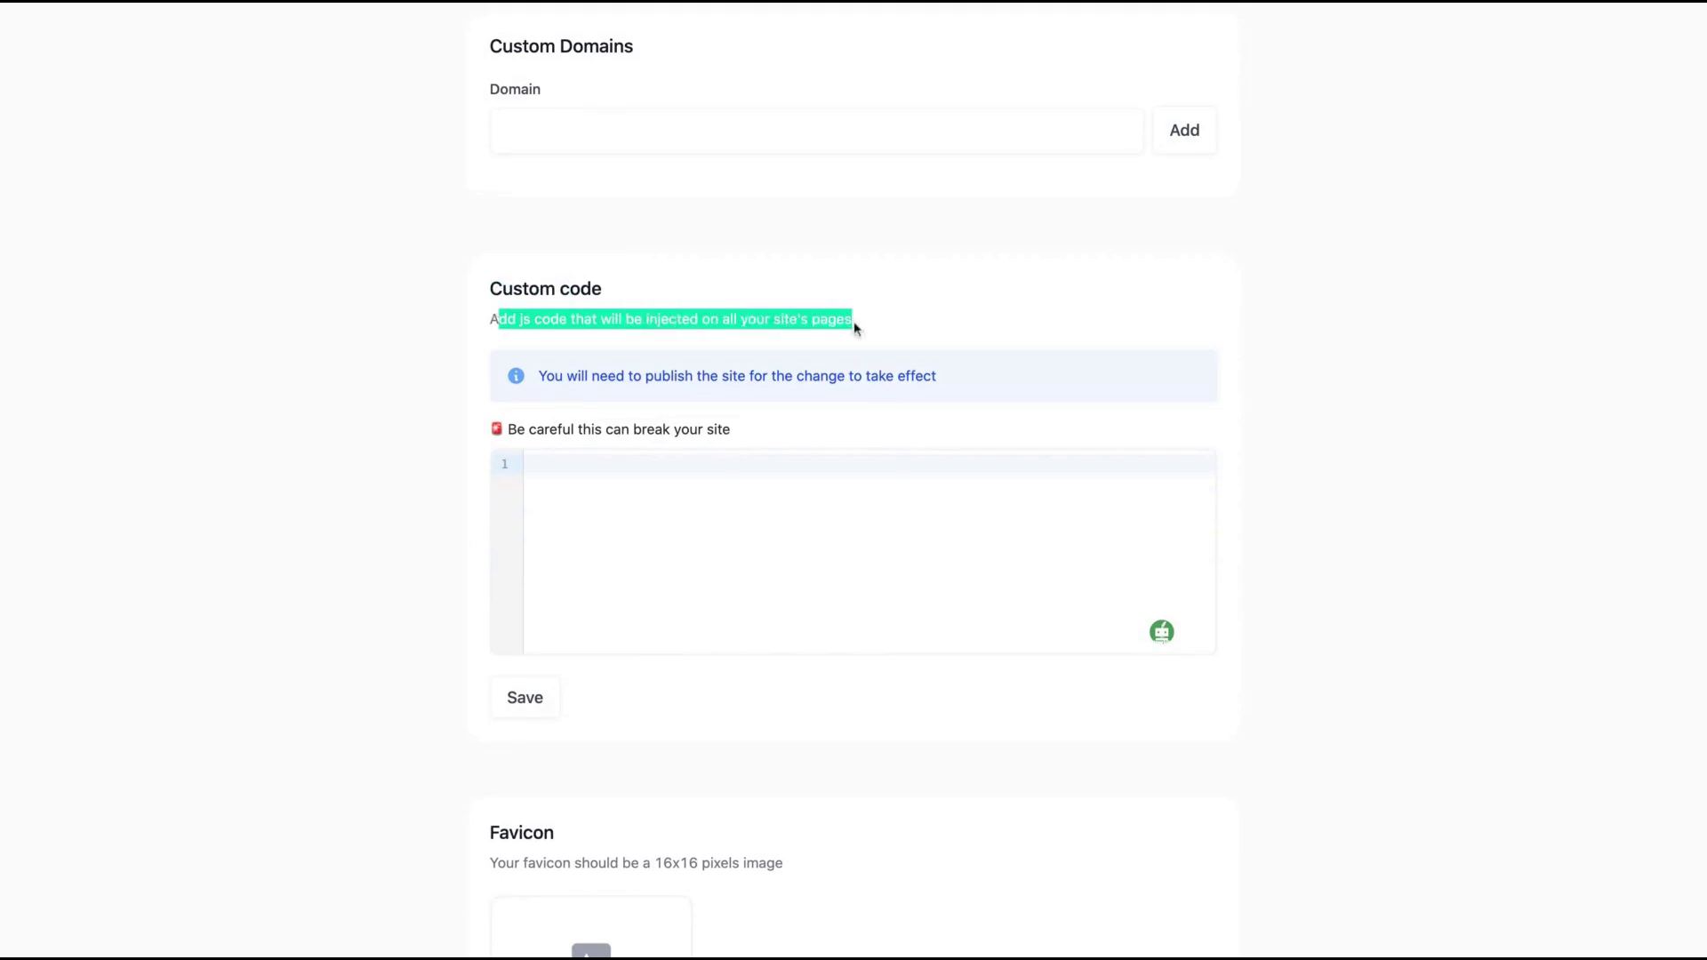
pyautogui.scroll(-8, 854, 322)
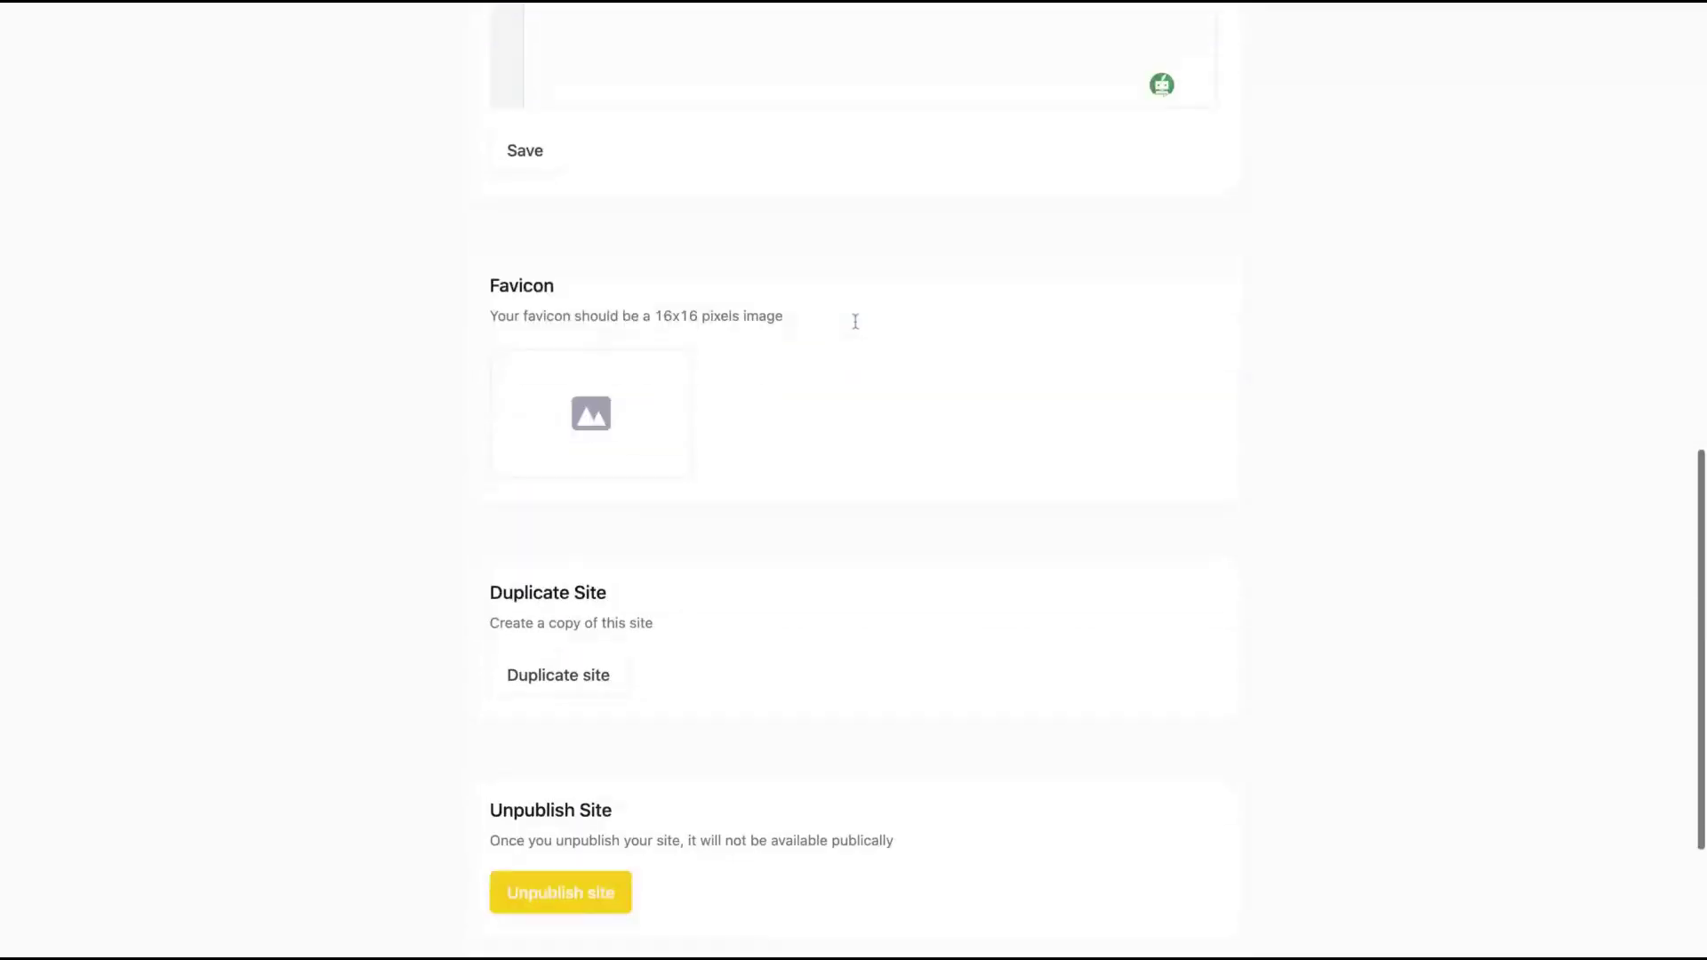
pyautogui.moveTo(610, 148)
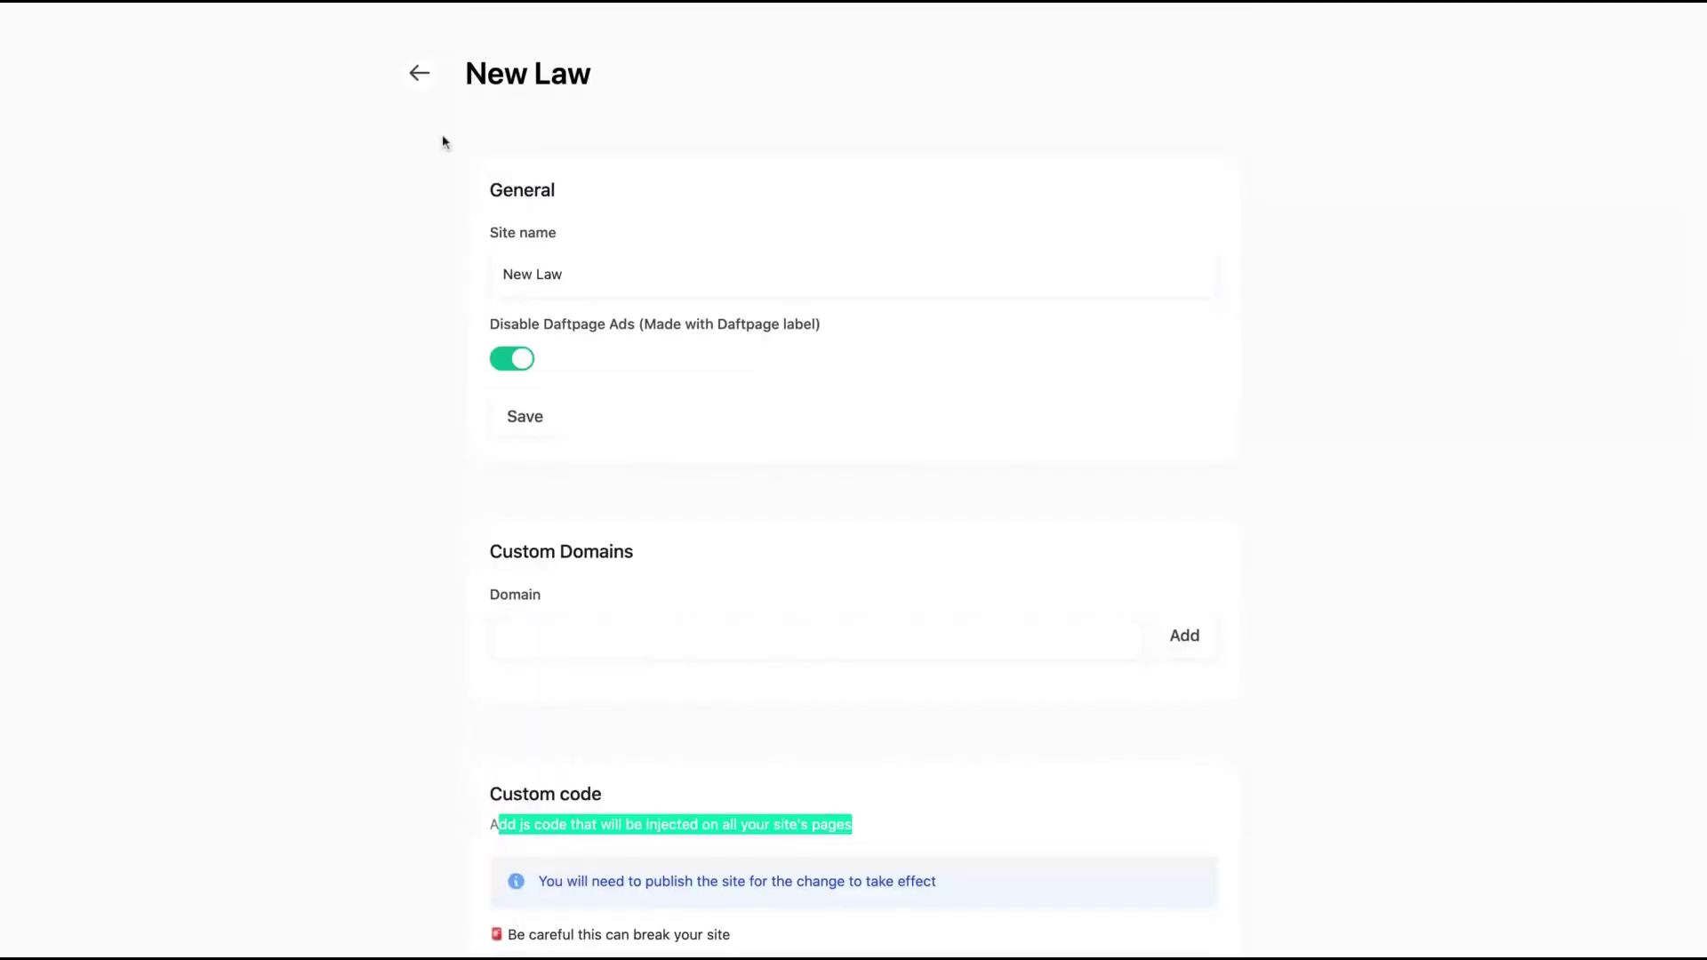
# - Return to the sites overview and open the account page to check the subscription and email details
pyautogui.click(420, 75)
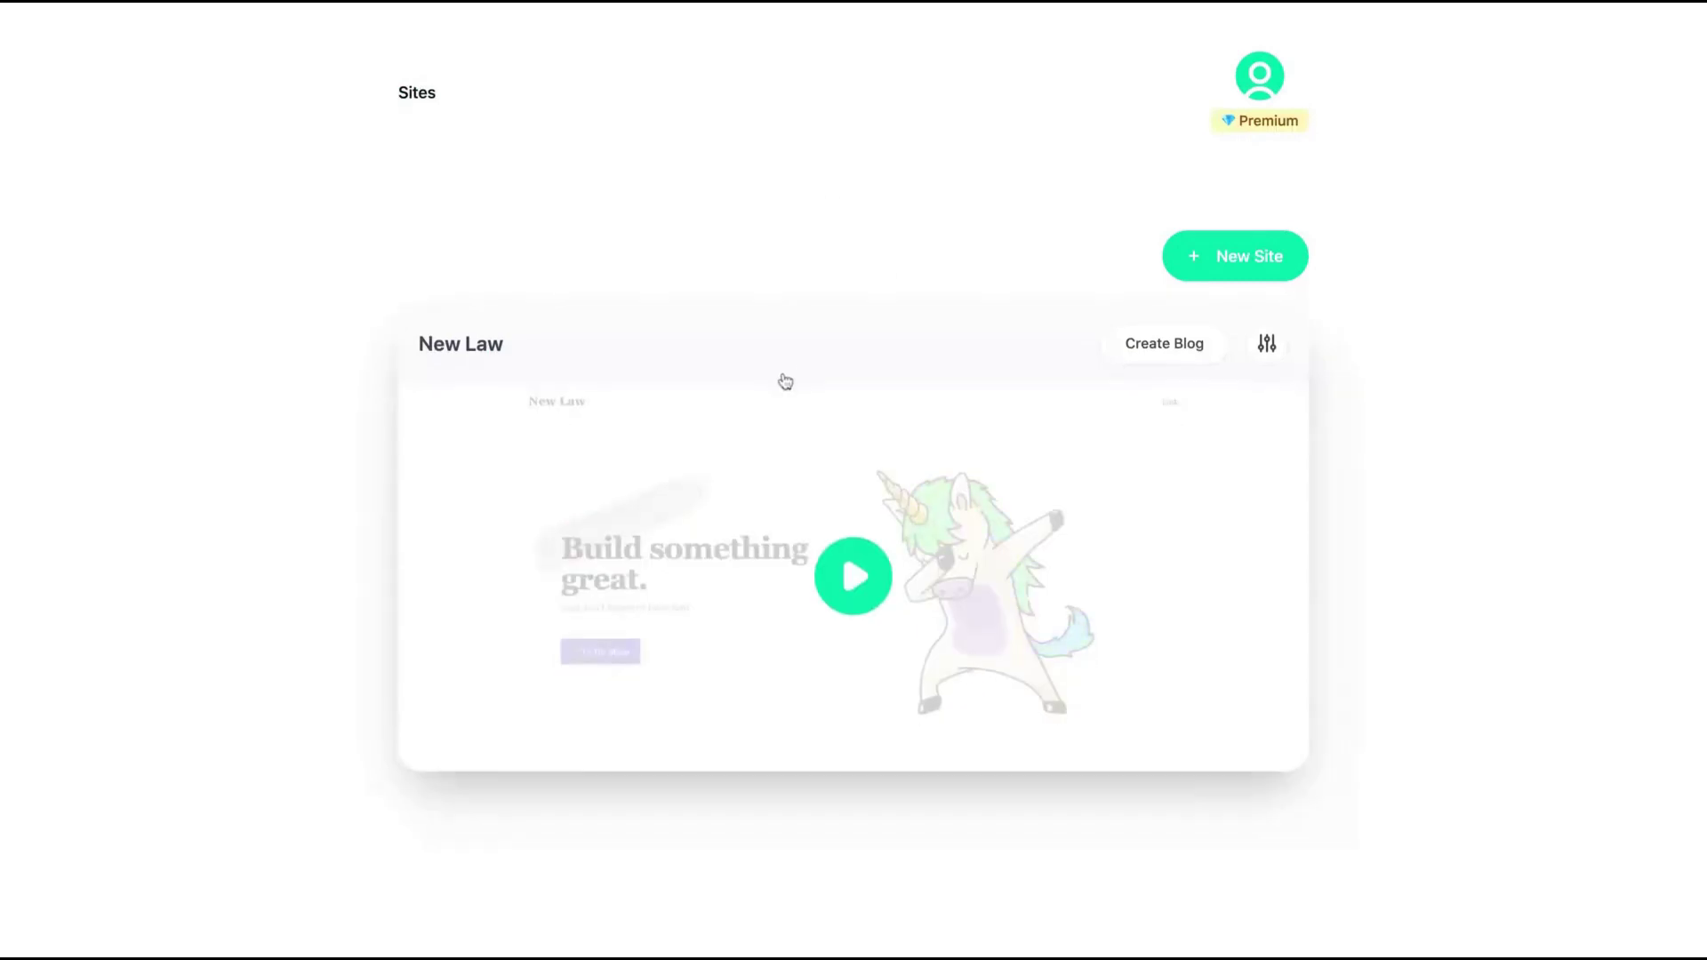
pyautogui.click(1249, 86)
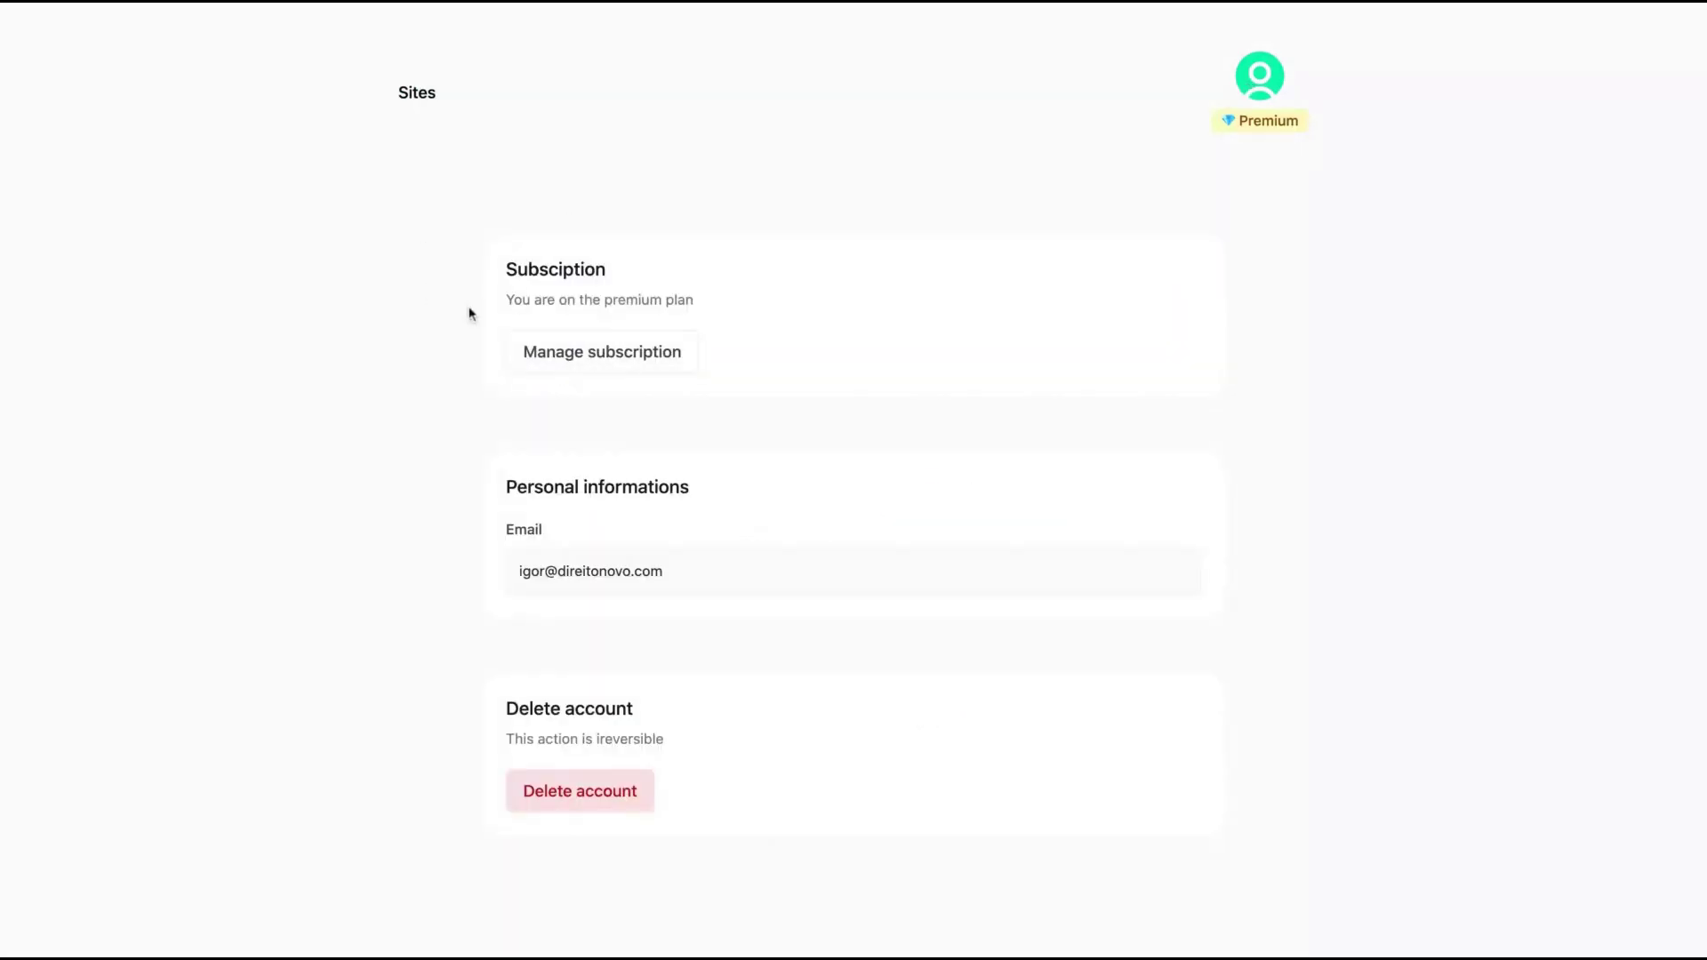
pyautogui.moveTo(523, 299); pyautogui.dragTo(694, 301)
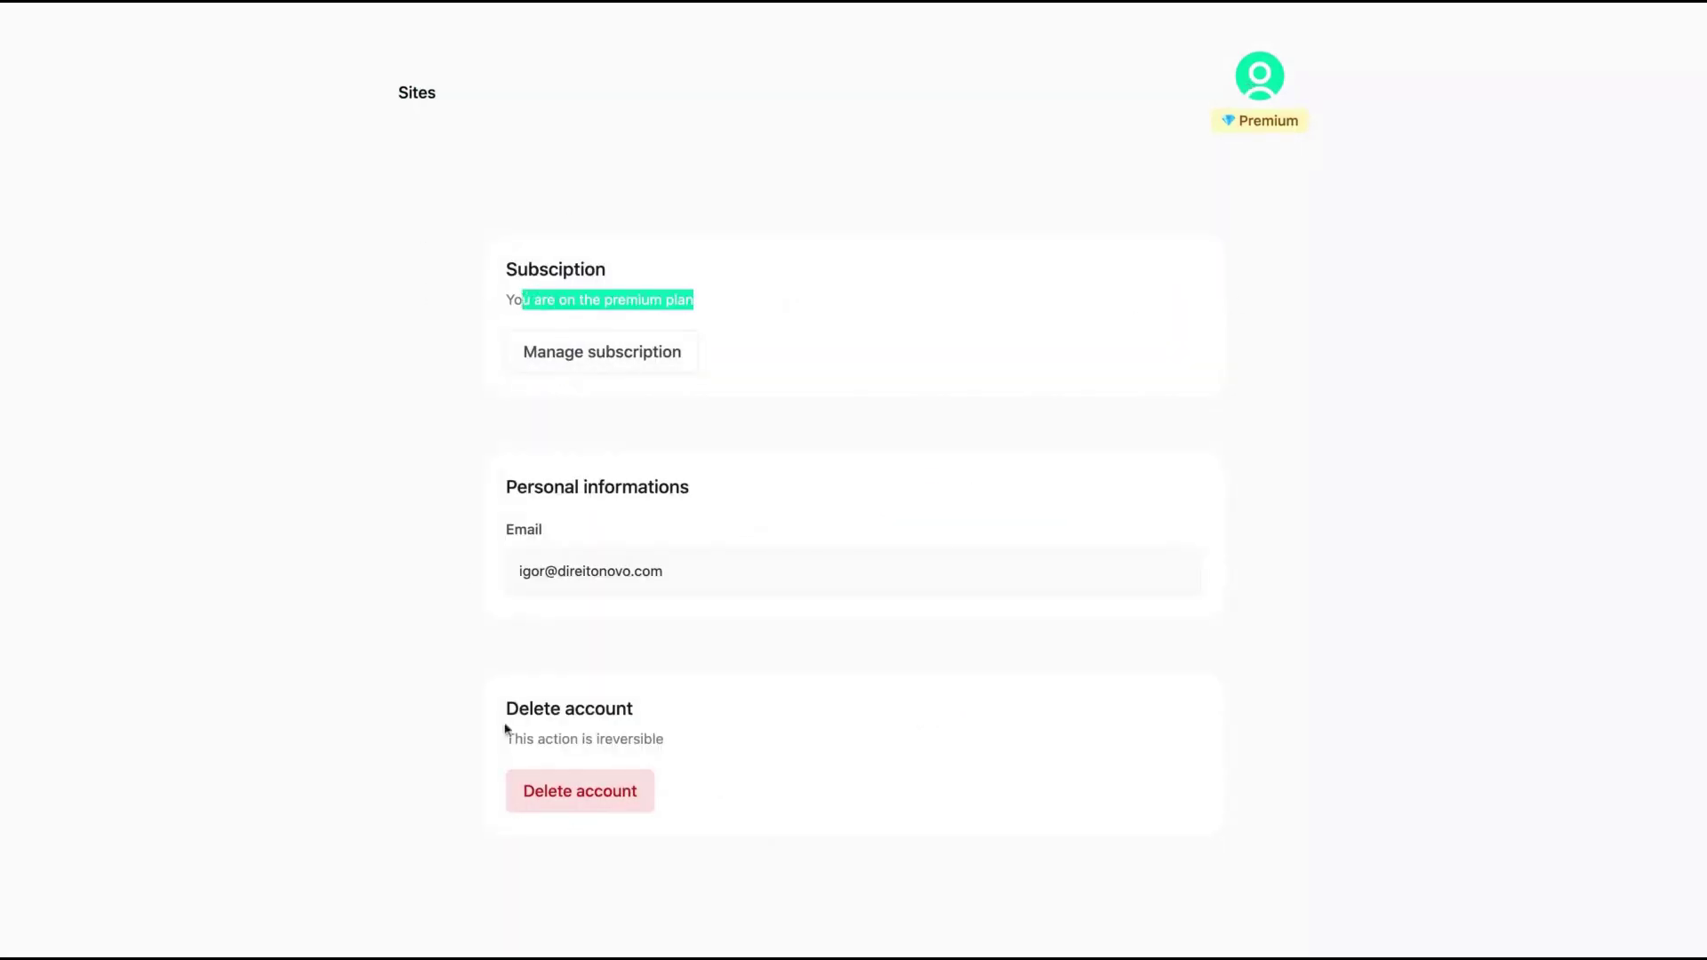
pyautogui.click(558, 583)
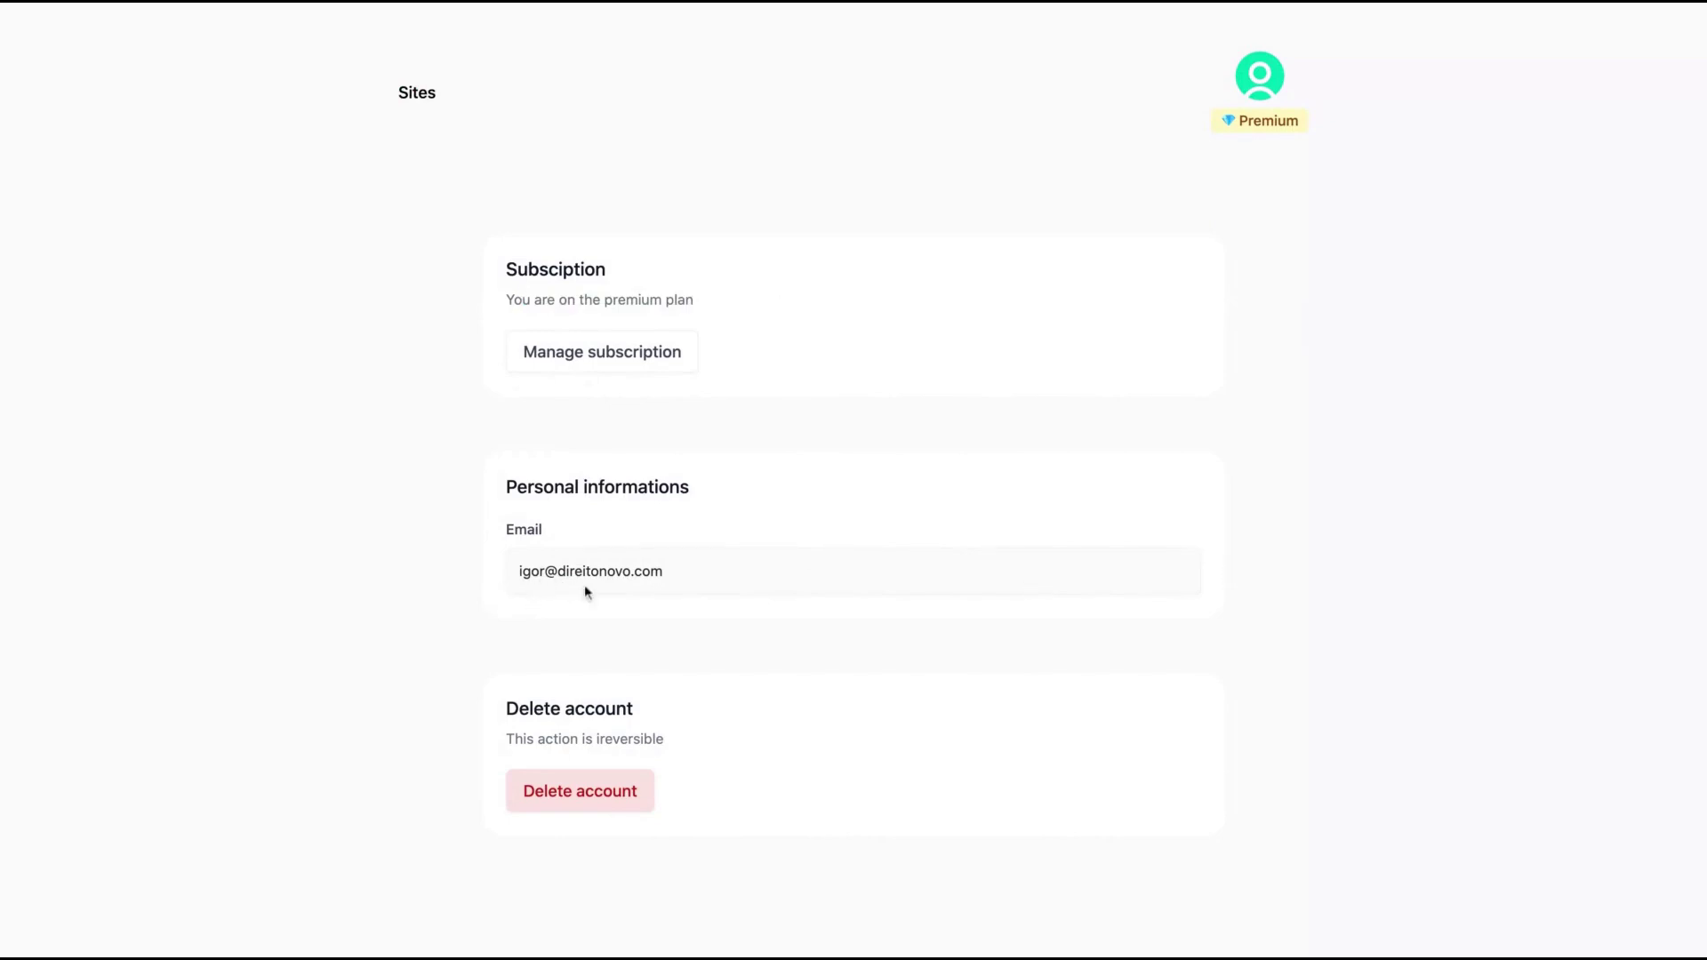
# - Check whether the email address in the account's personal information can be edited
pyautogui.tripleClick(919, 588)
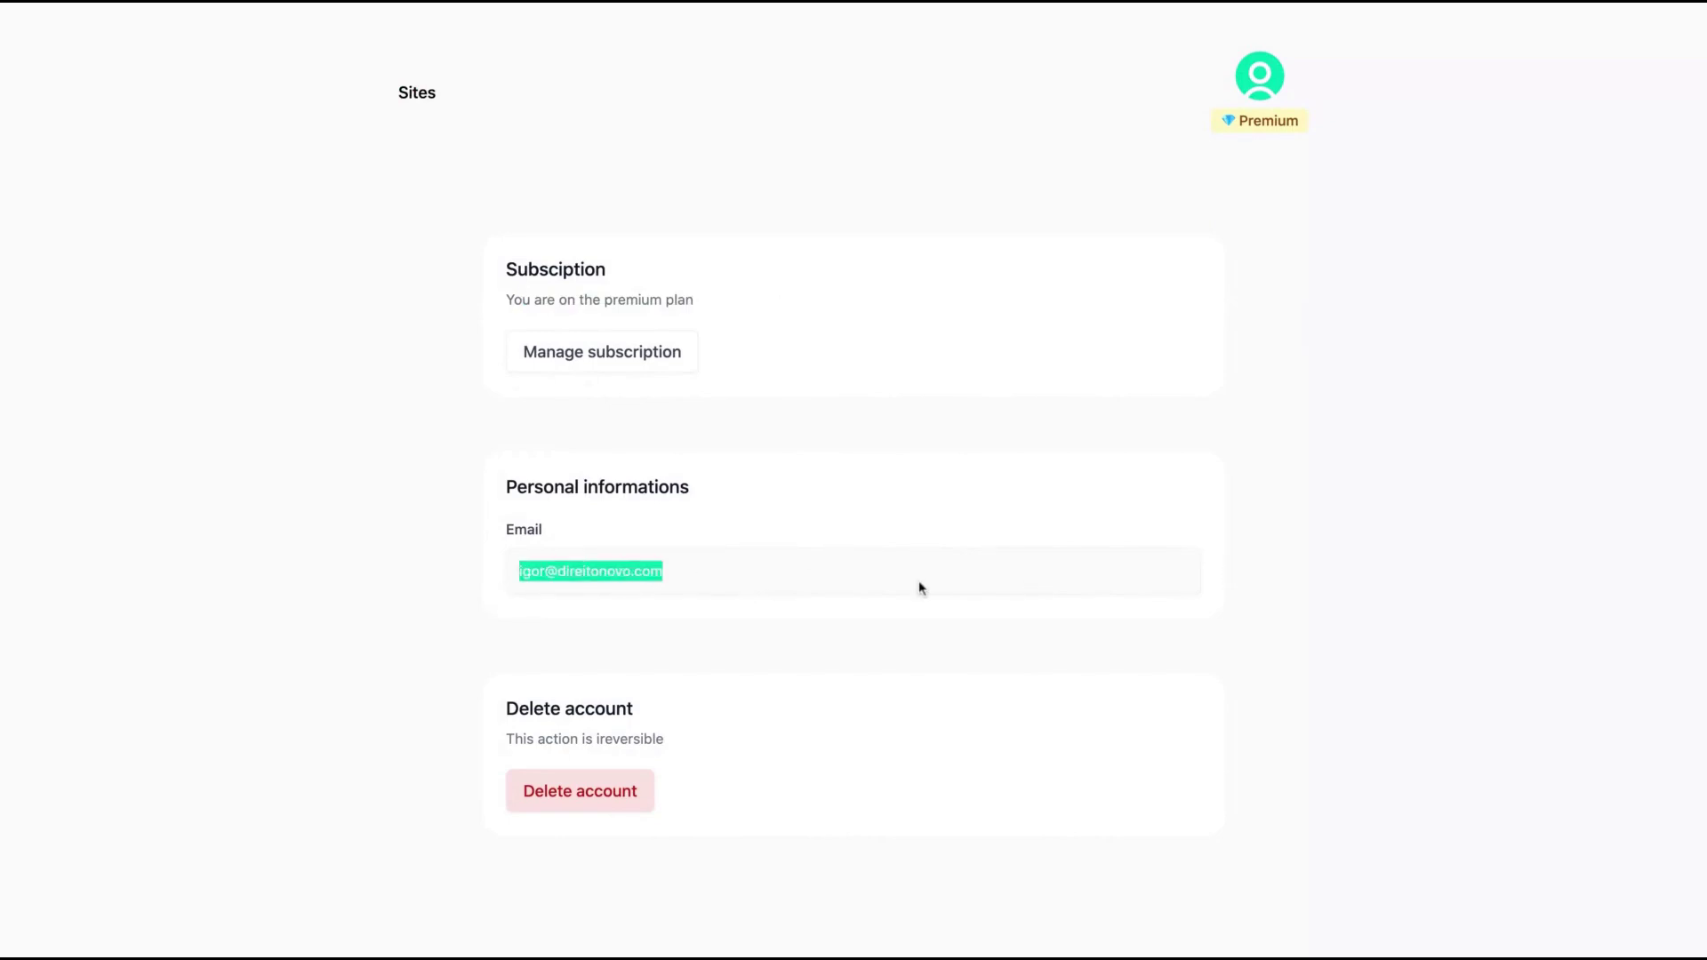
pyautogui.click(814, 573)
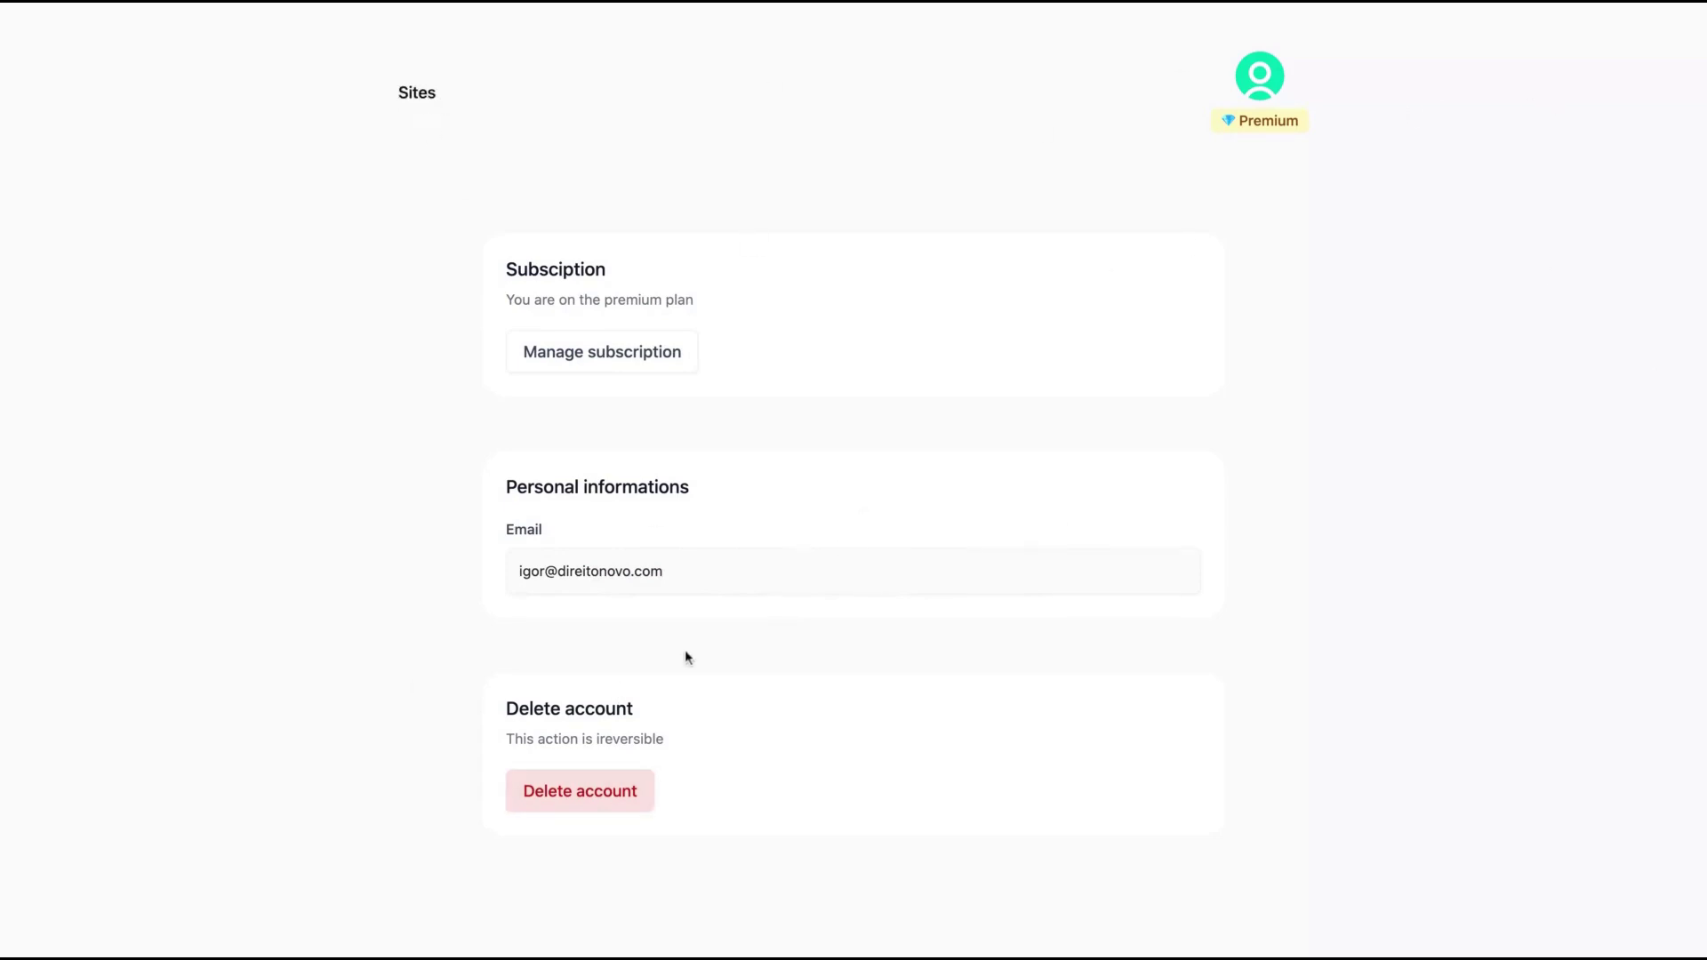
pyautogui.tripleClick(688, 569)
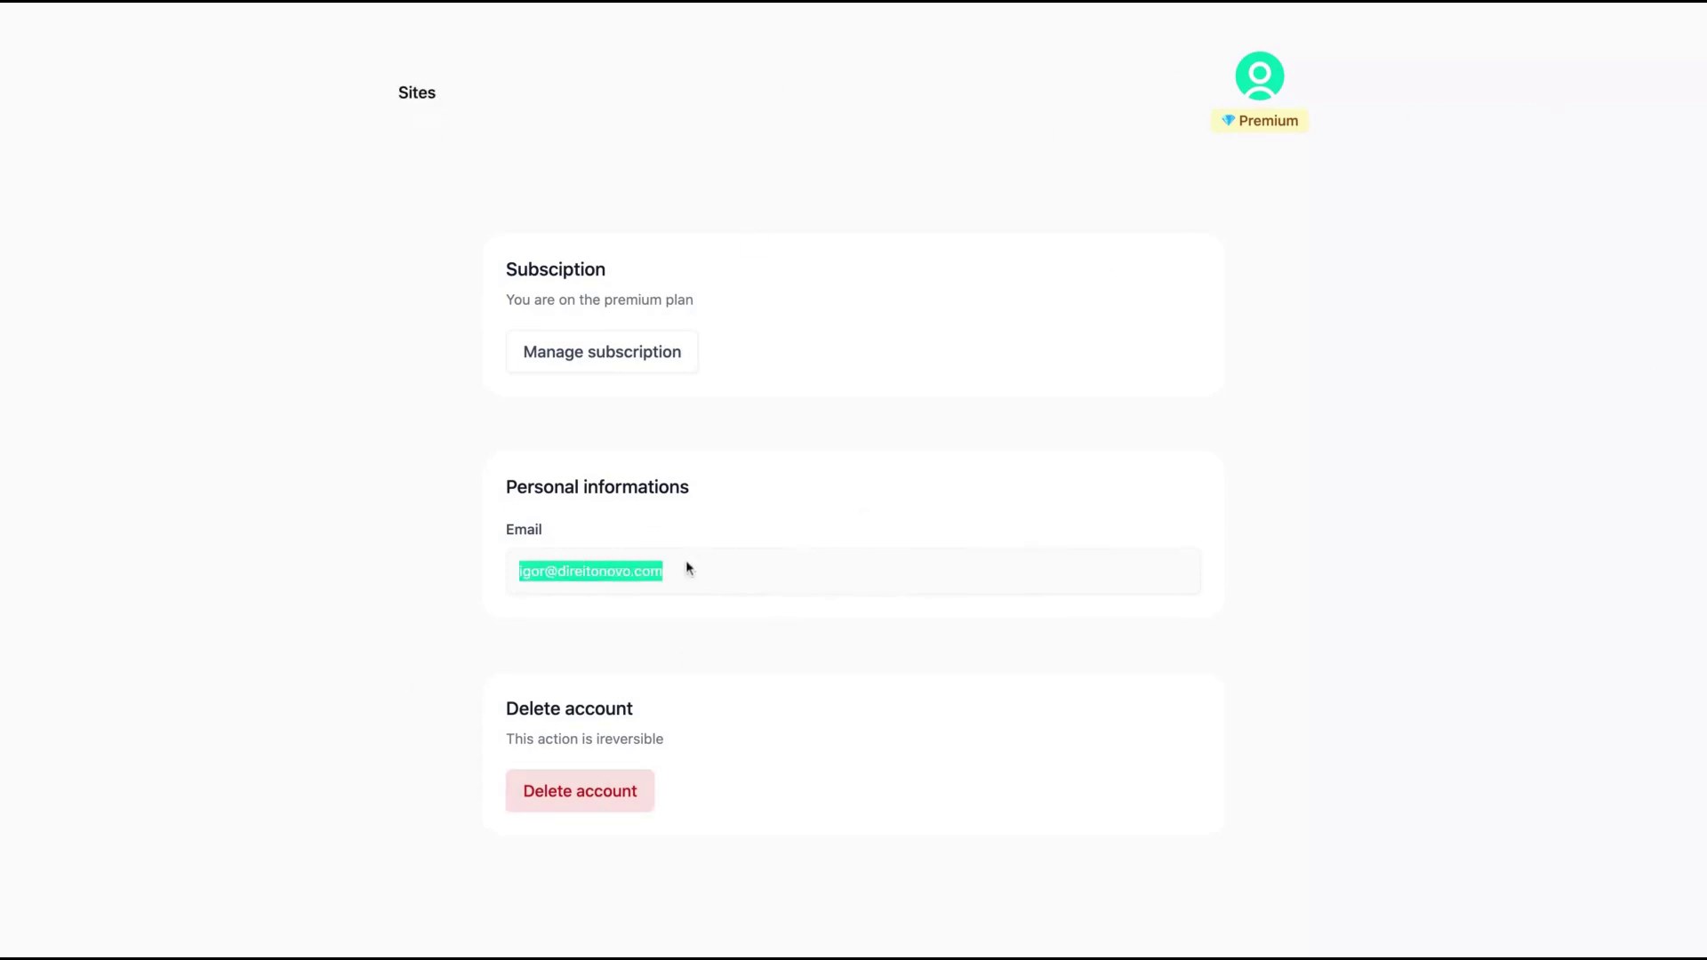
# - Return to the sites overview, open the New Law site in the page editor and select the hero section's unicorn image
pyautogui.click(419, 94)
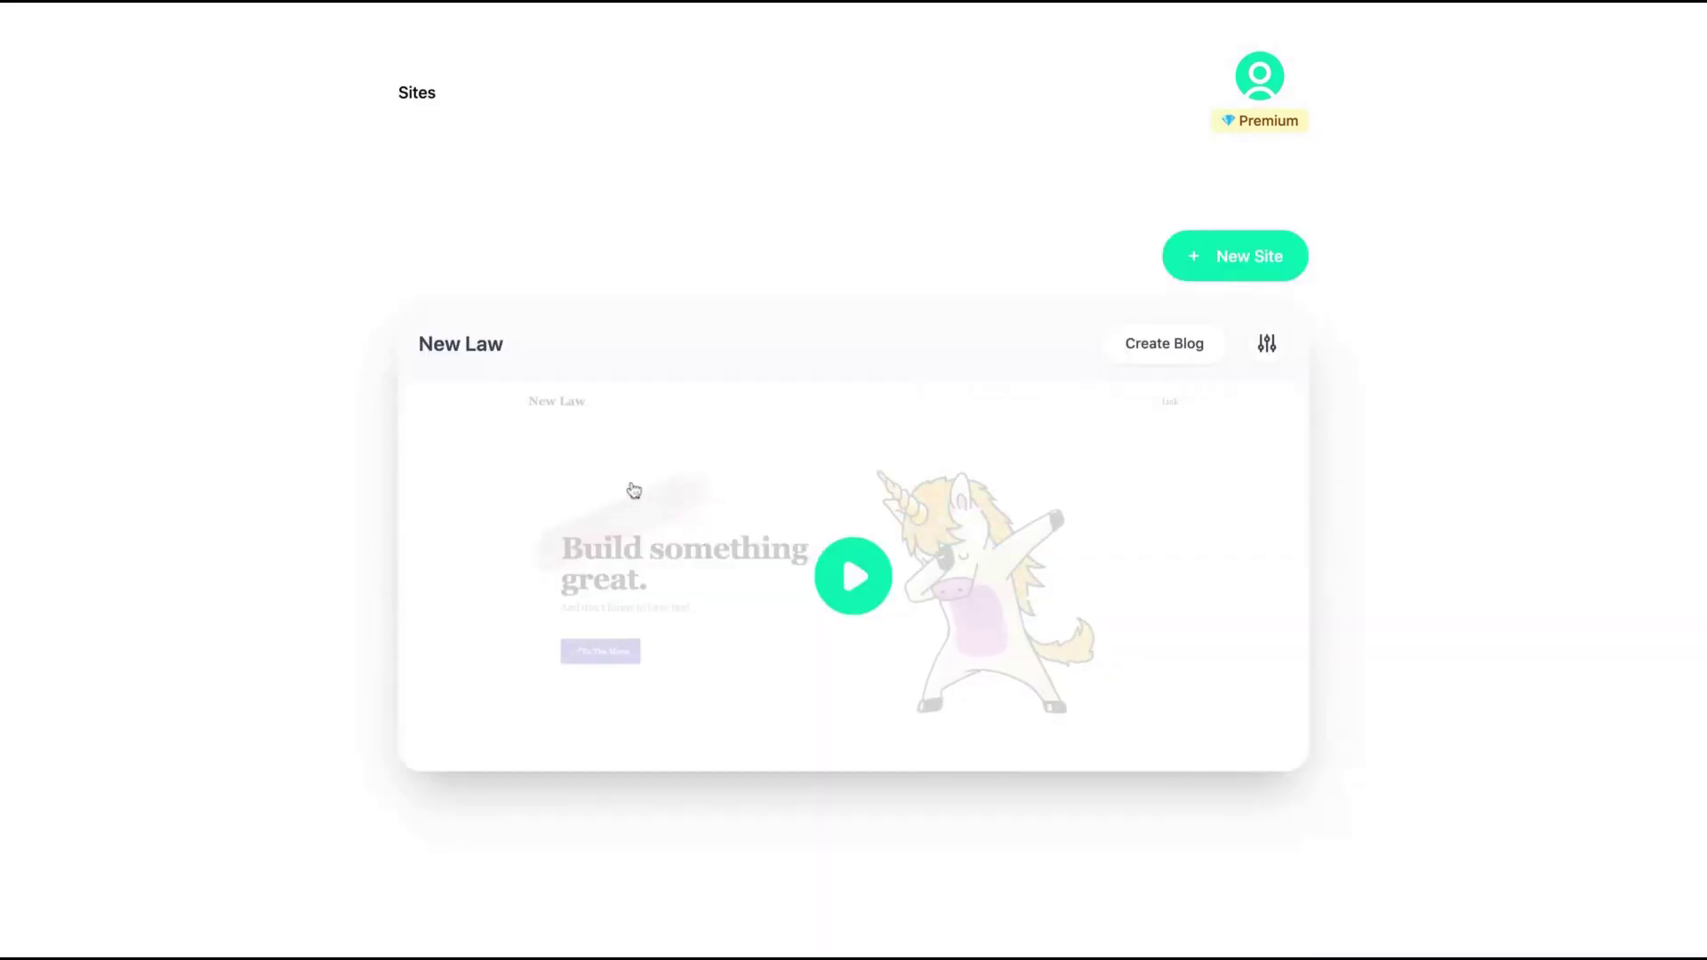
pyautogui.click(634, 490)
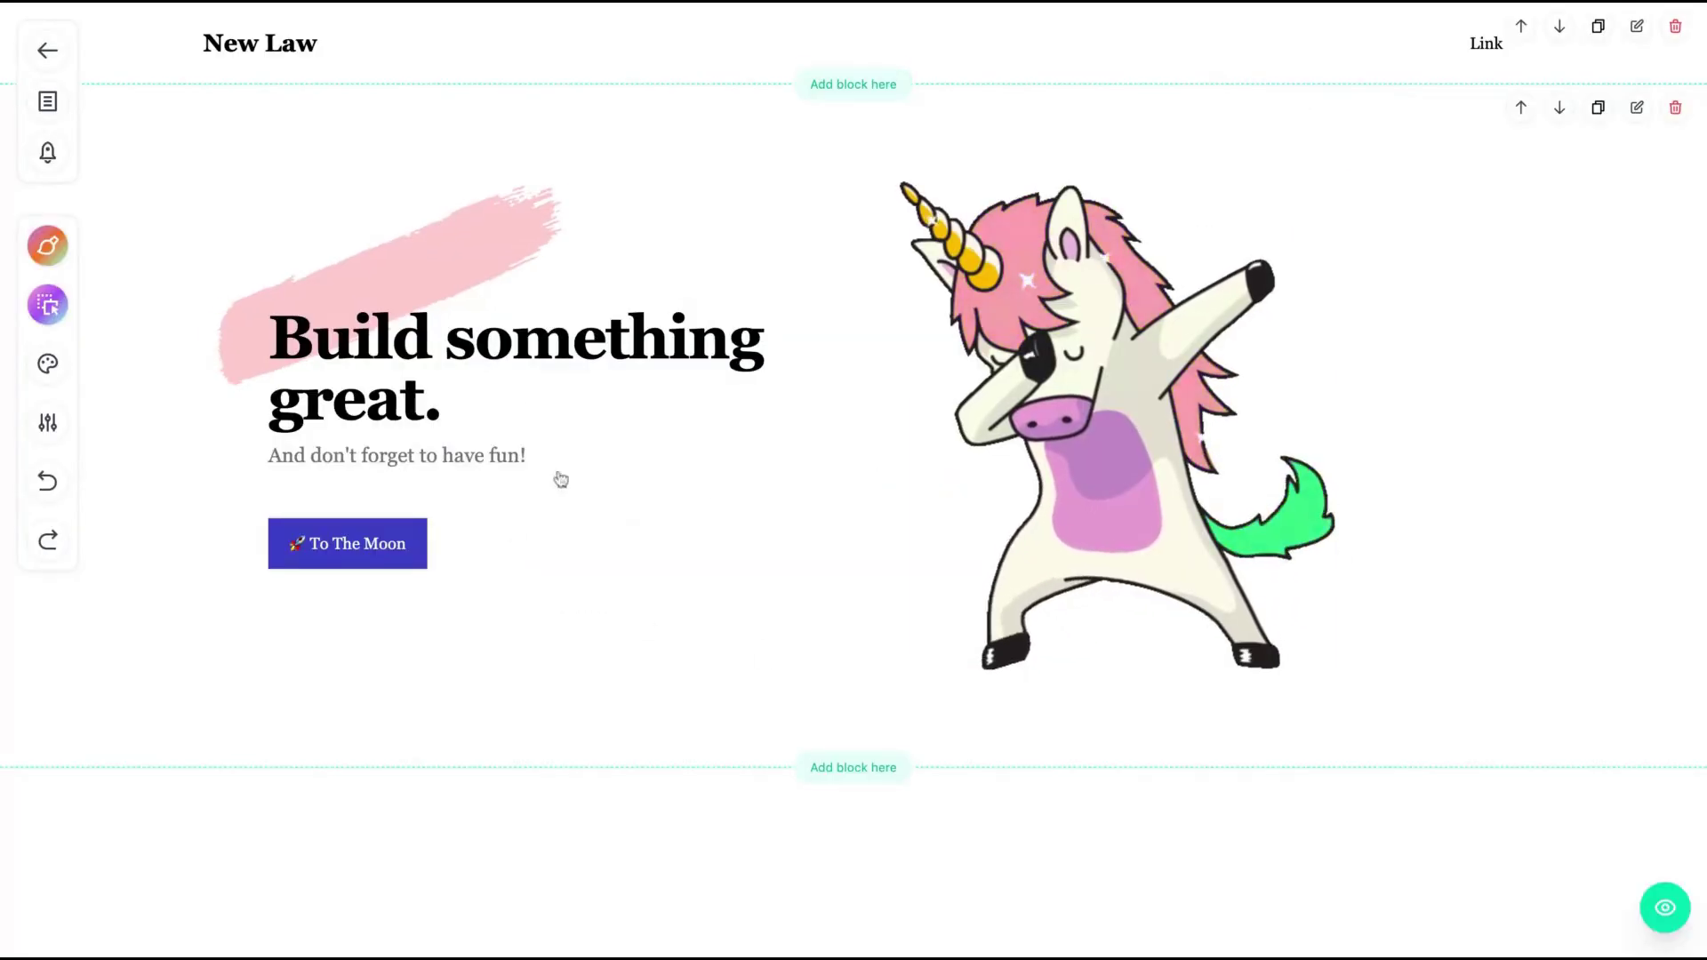
pyautogui.click(1107, 334)
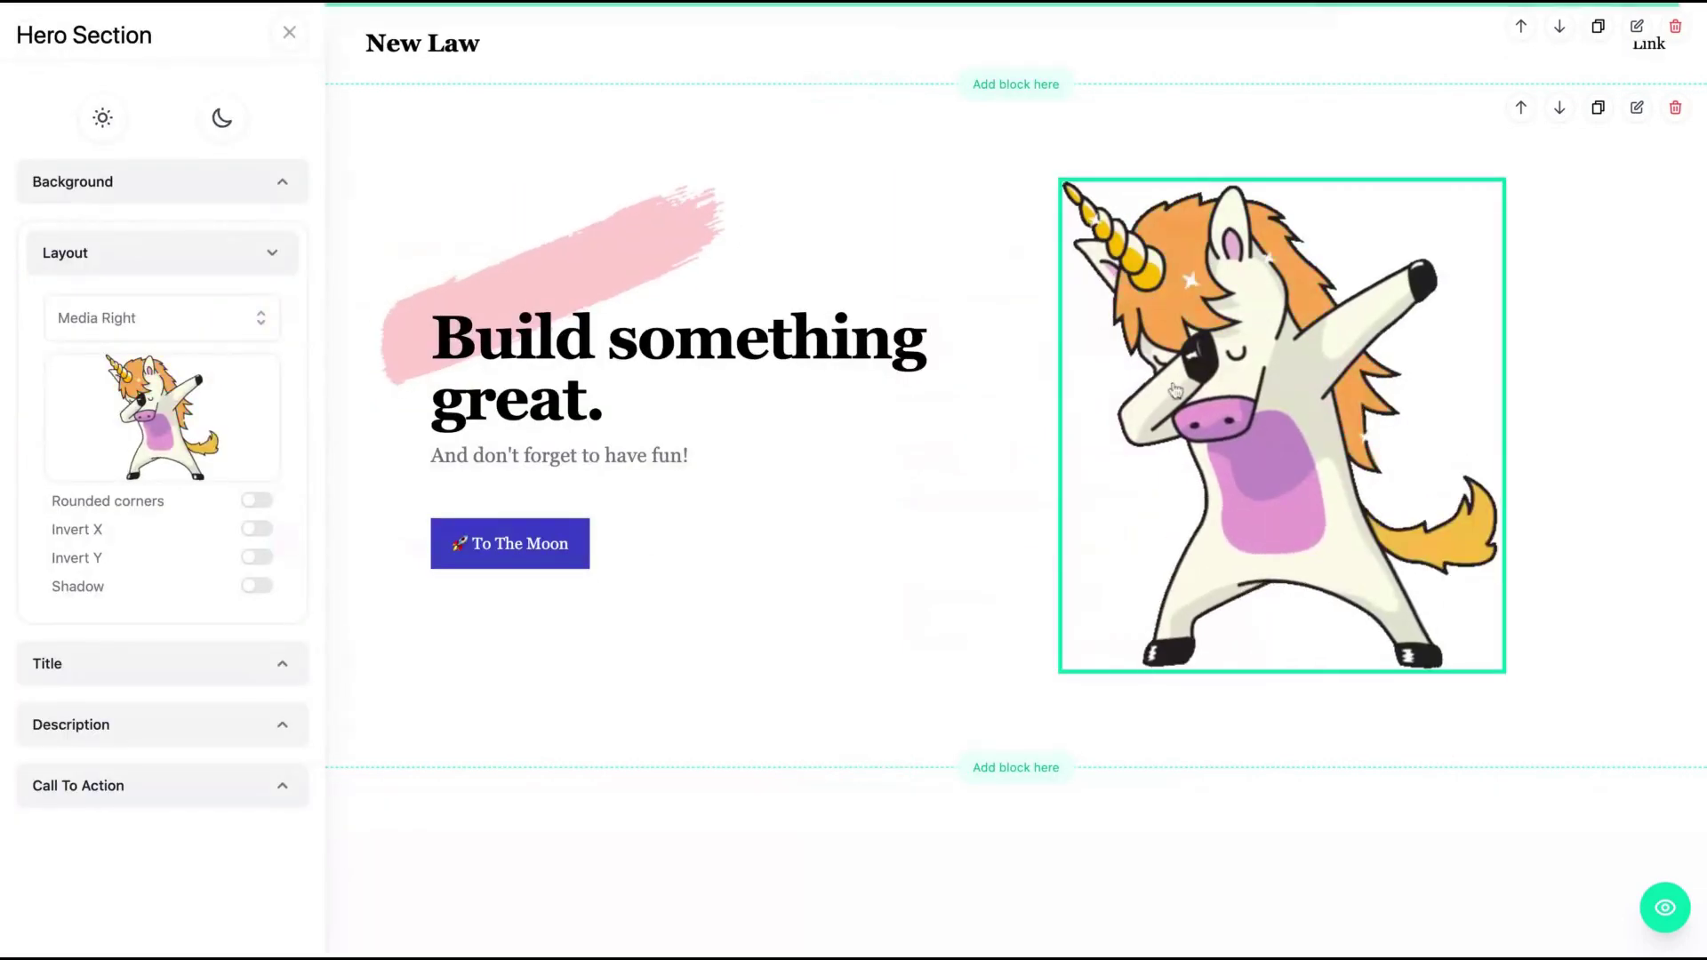
# - Look through the site's own assets and the Giphy library, and replace the hero image with Saly-4.png from the Saly library
pyautogui.moveTo(135, 417)
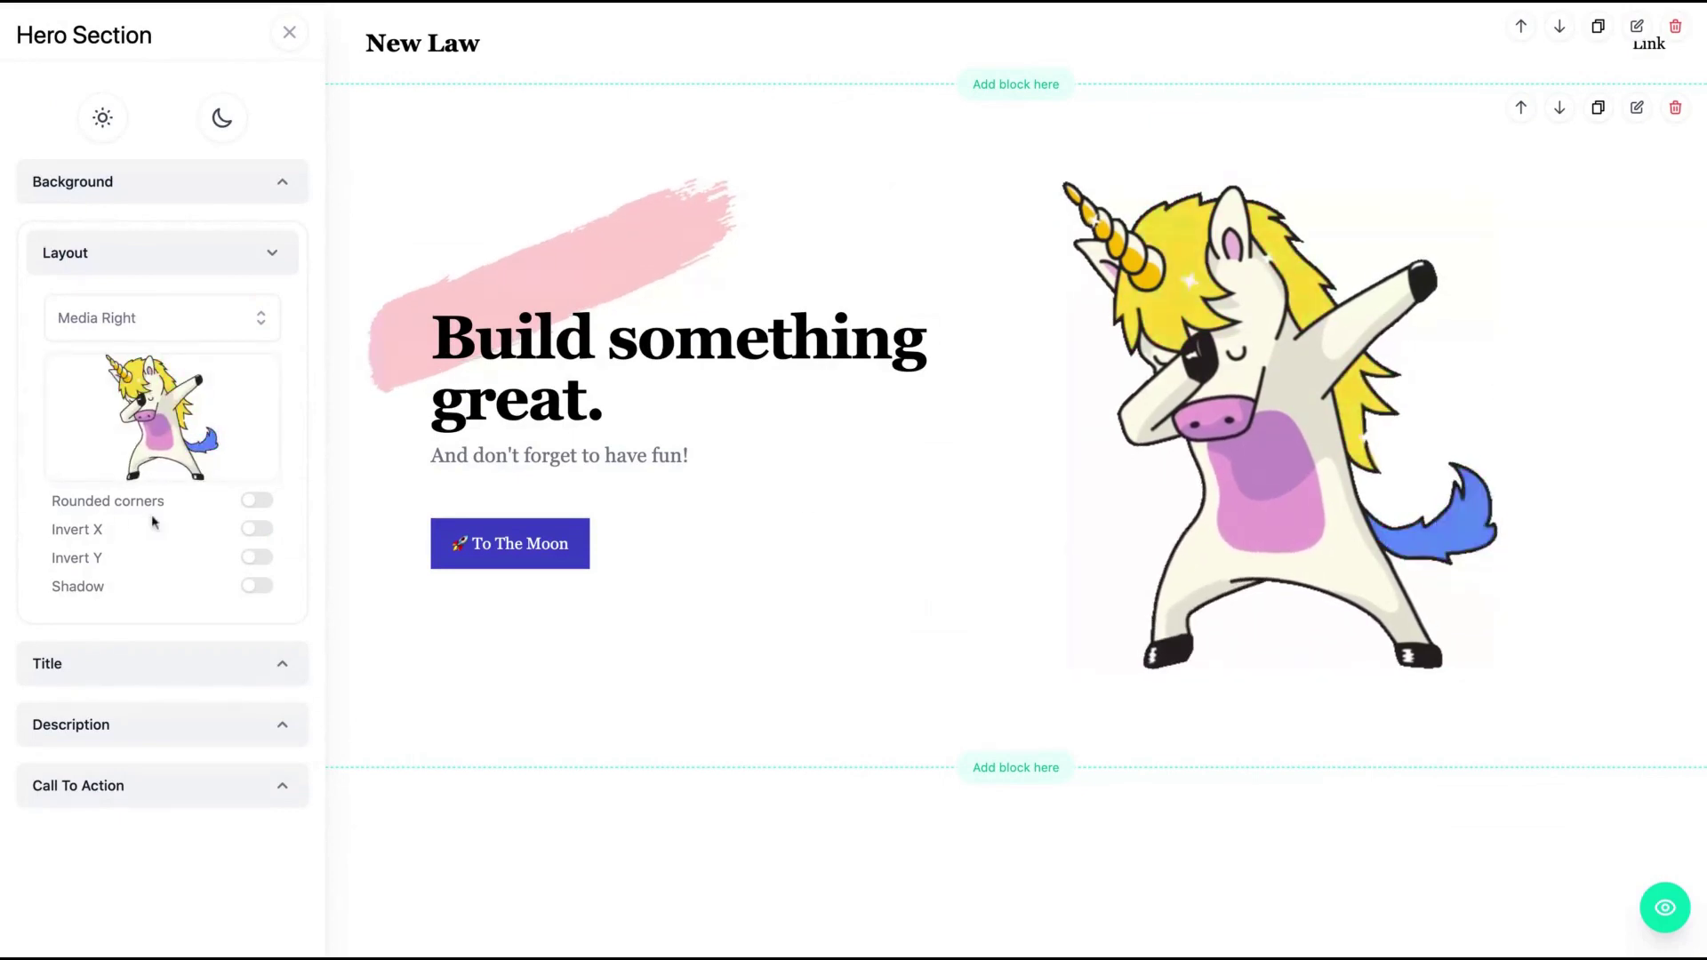
pyautogui.click(134, 411)
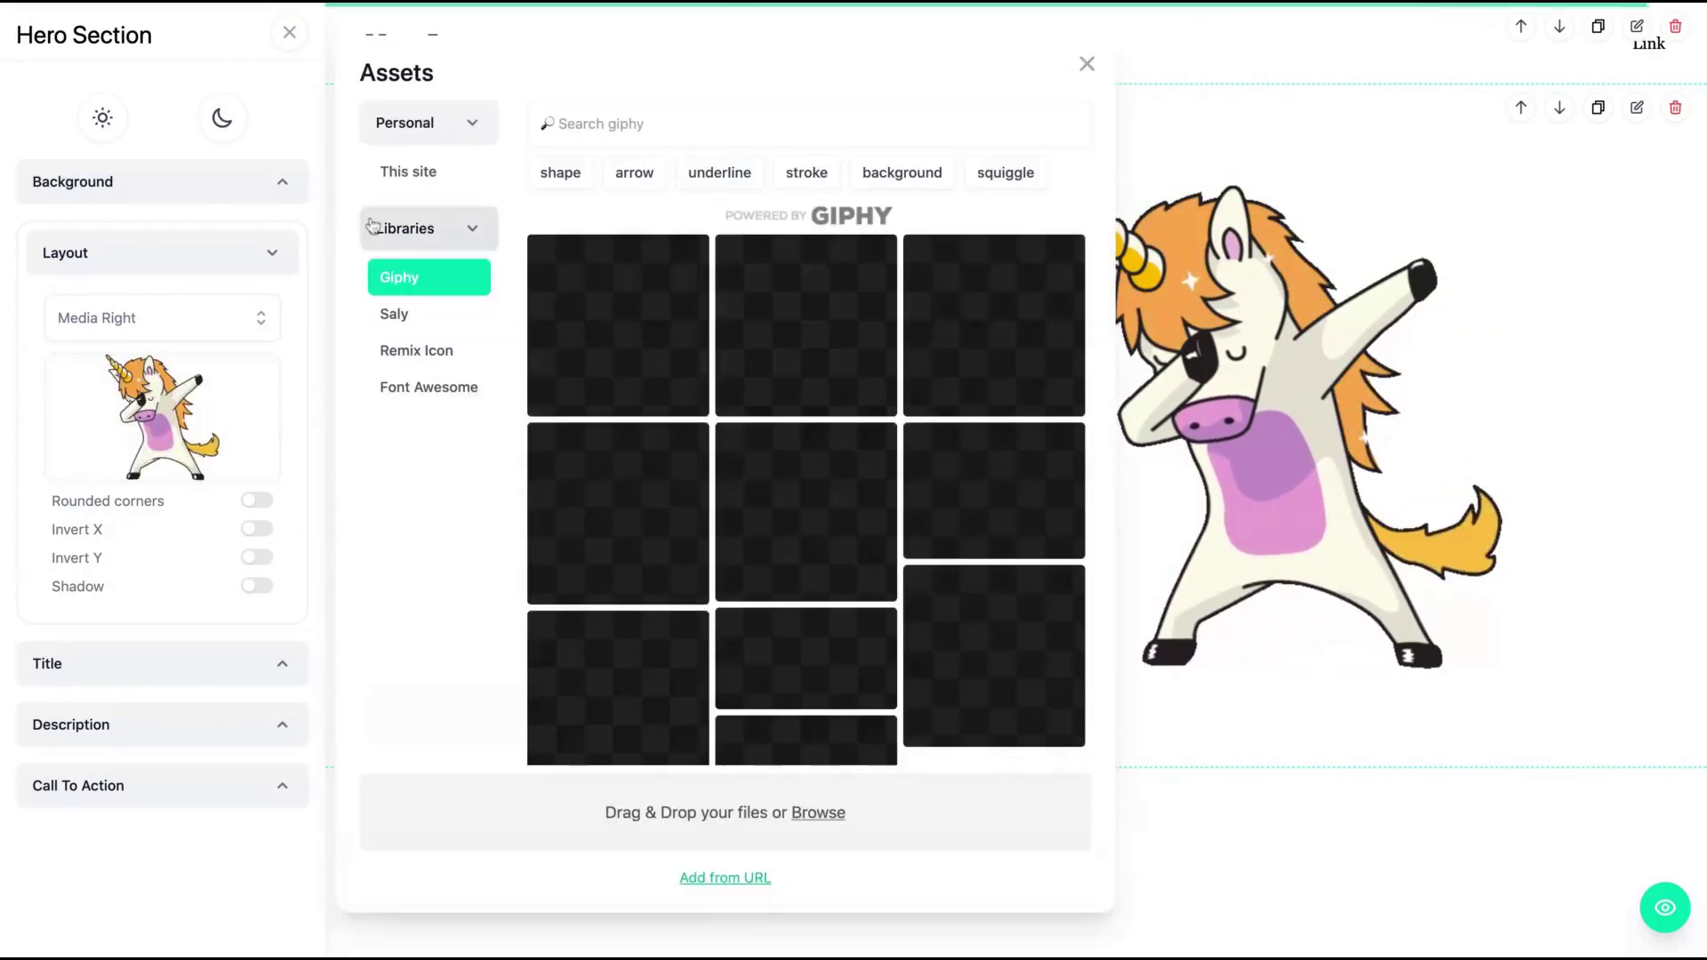
pyautogui.click(401, 172)
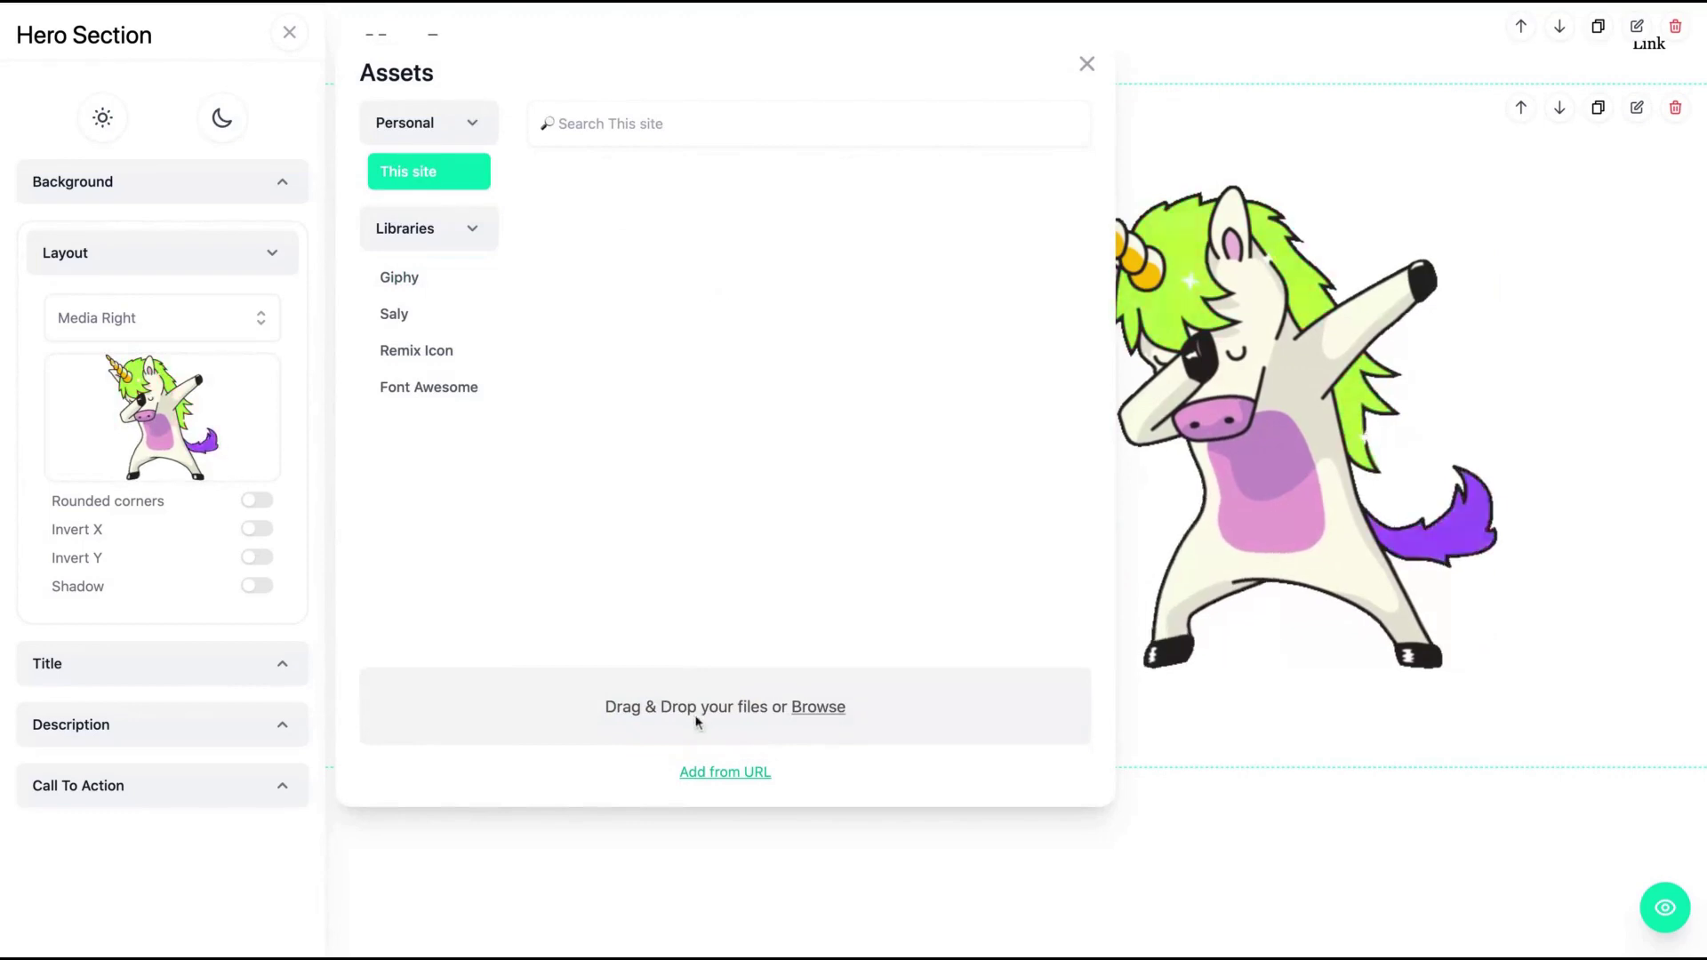
pyautogui.click(414, 283)
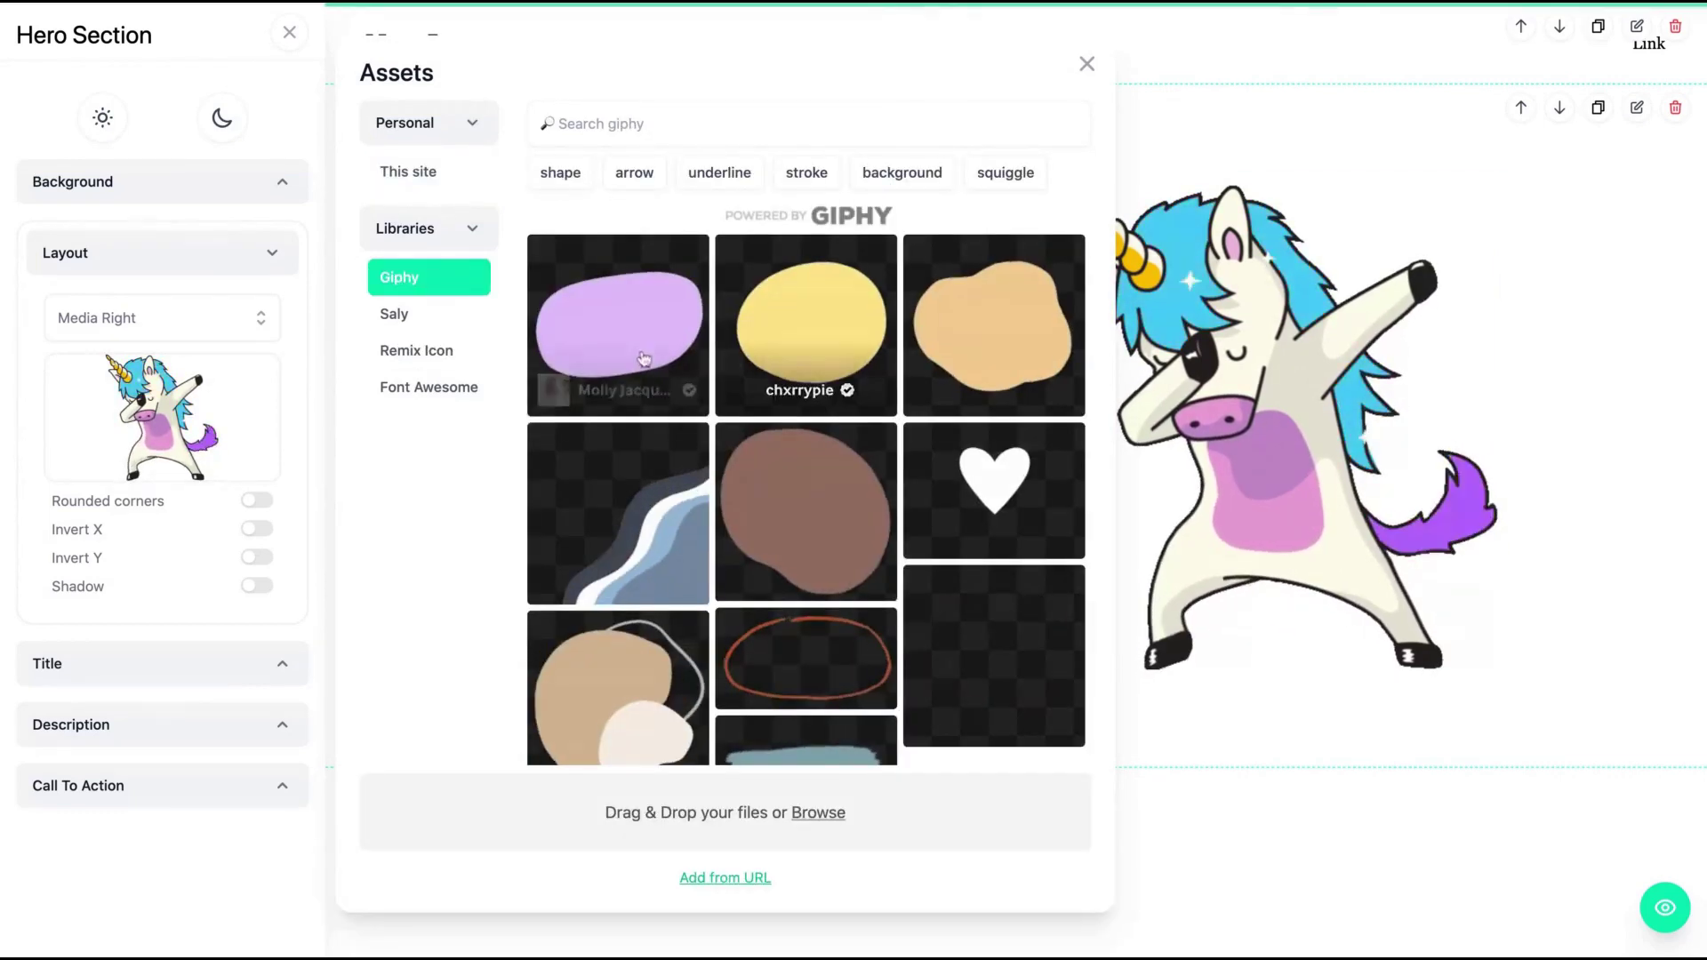
pyautogui.click(428, 322)
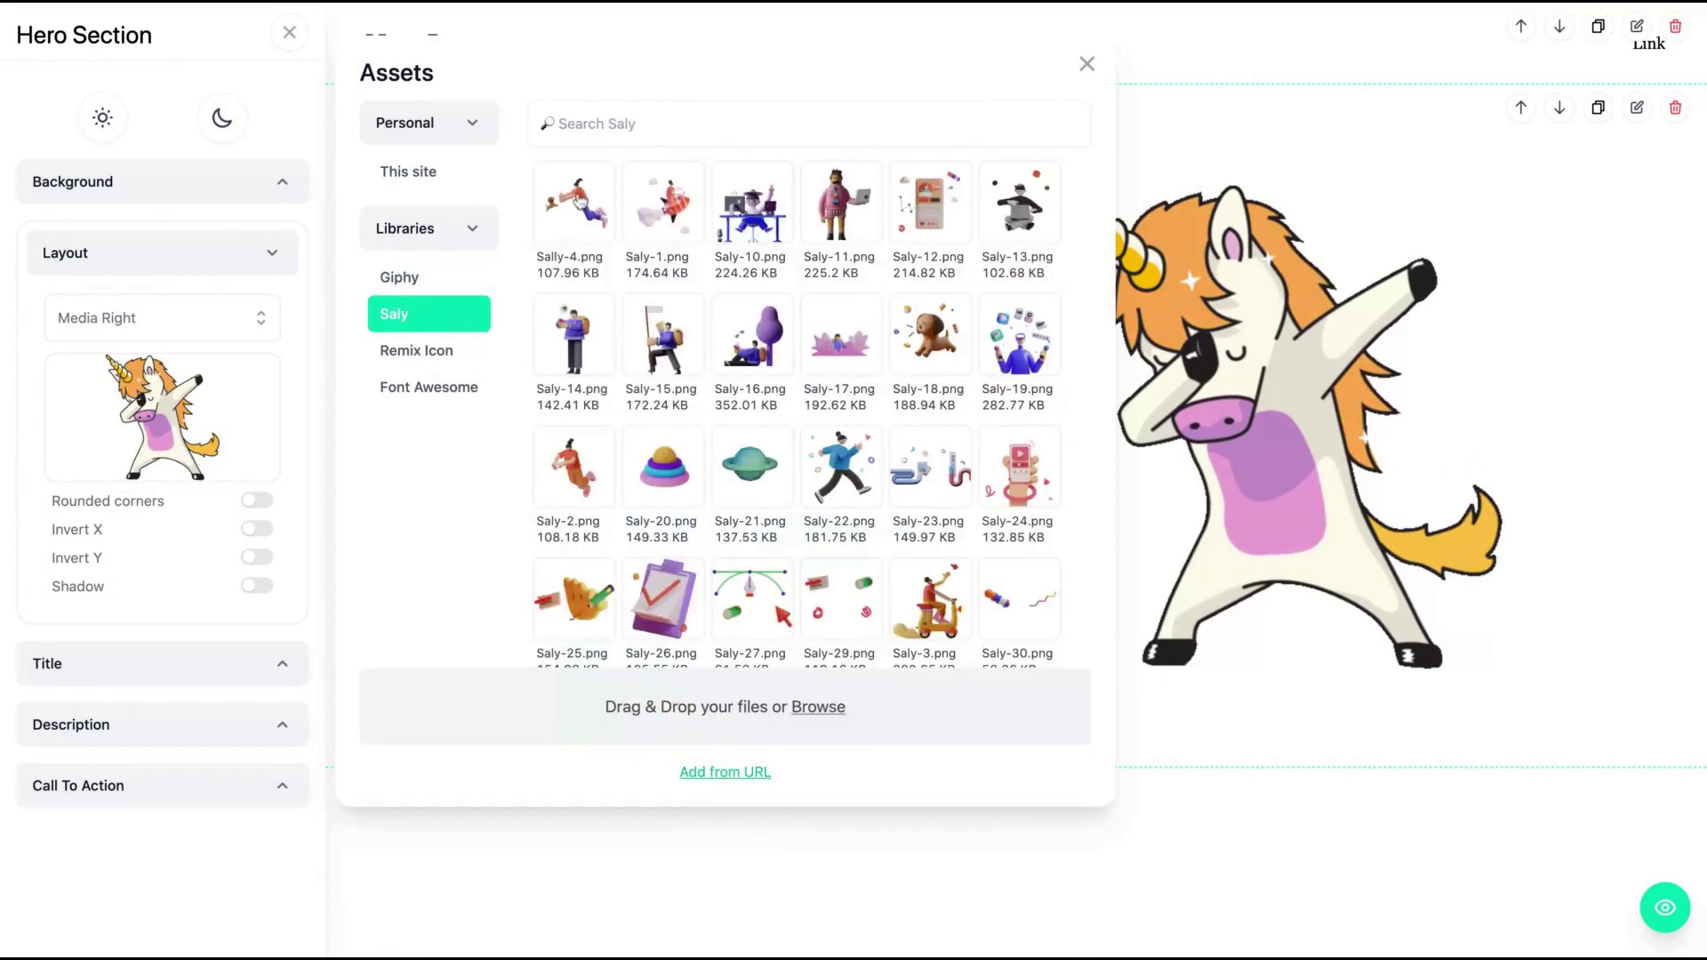
pyautogui.click(592, 230)
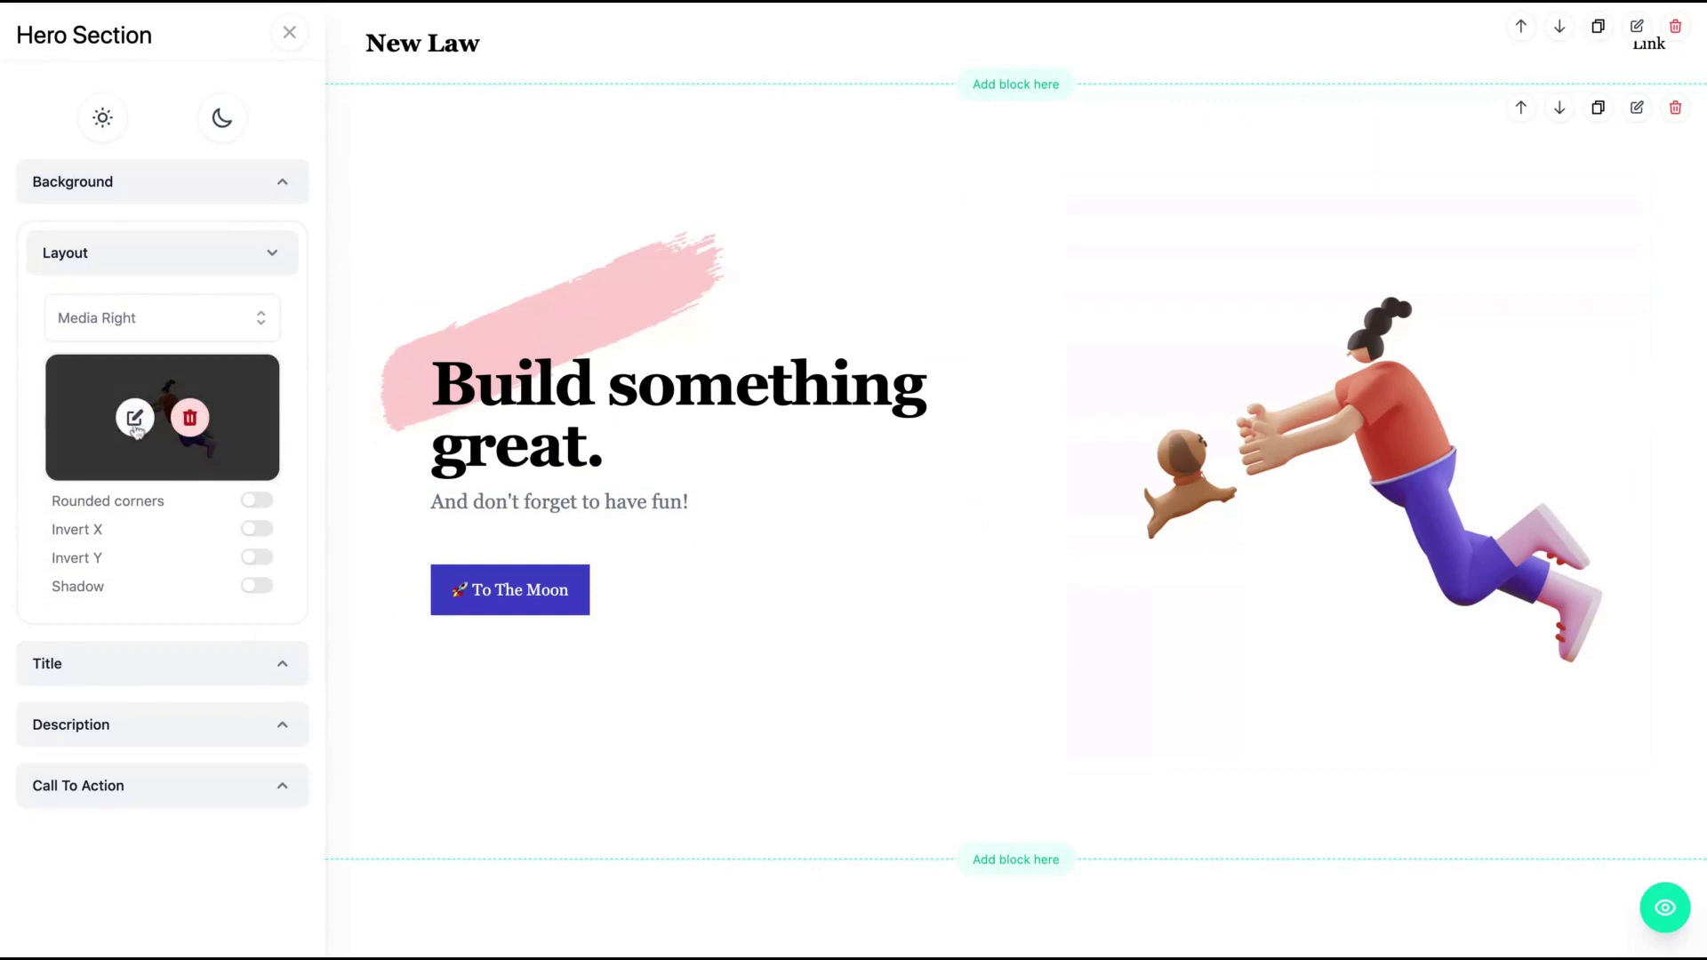
# - Search Giphy for "billie eilish" and set the green-haired cartoon in the orange sweater as the hero image
pyautogui.click(135, 417)
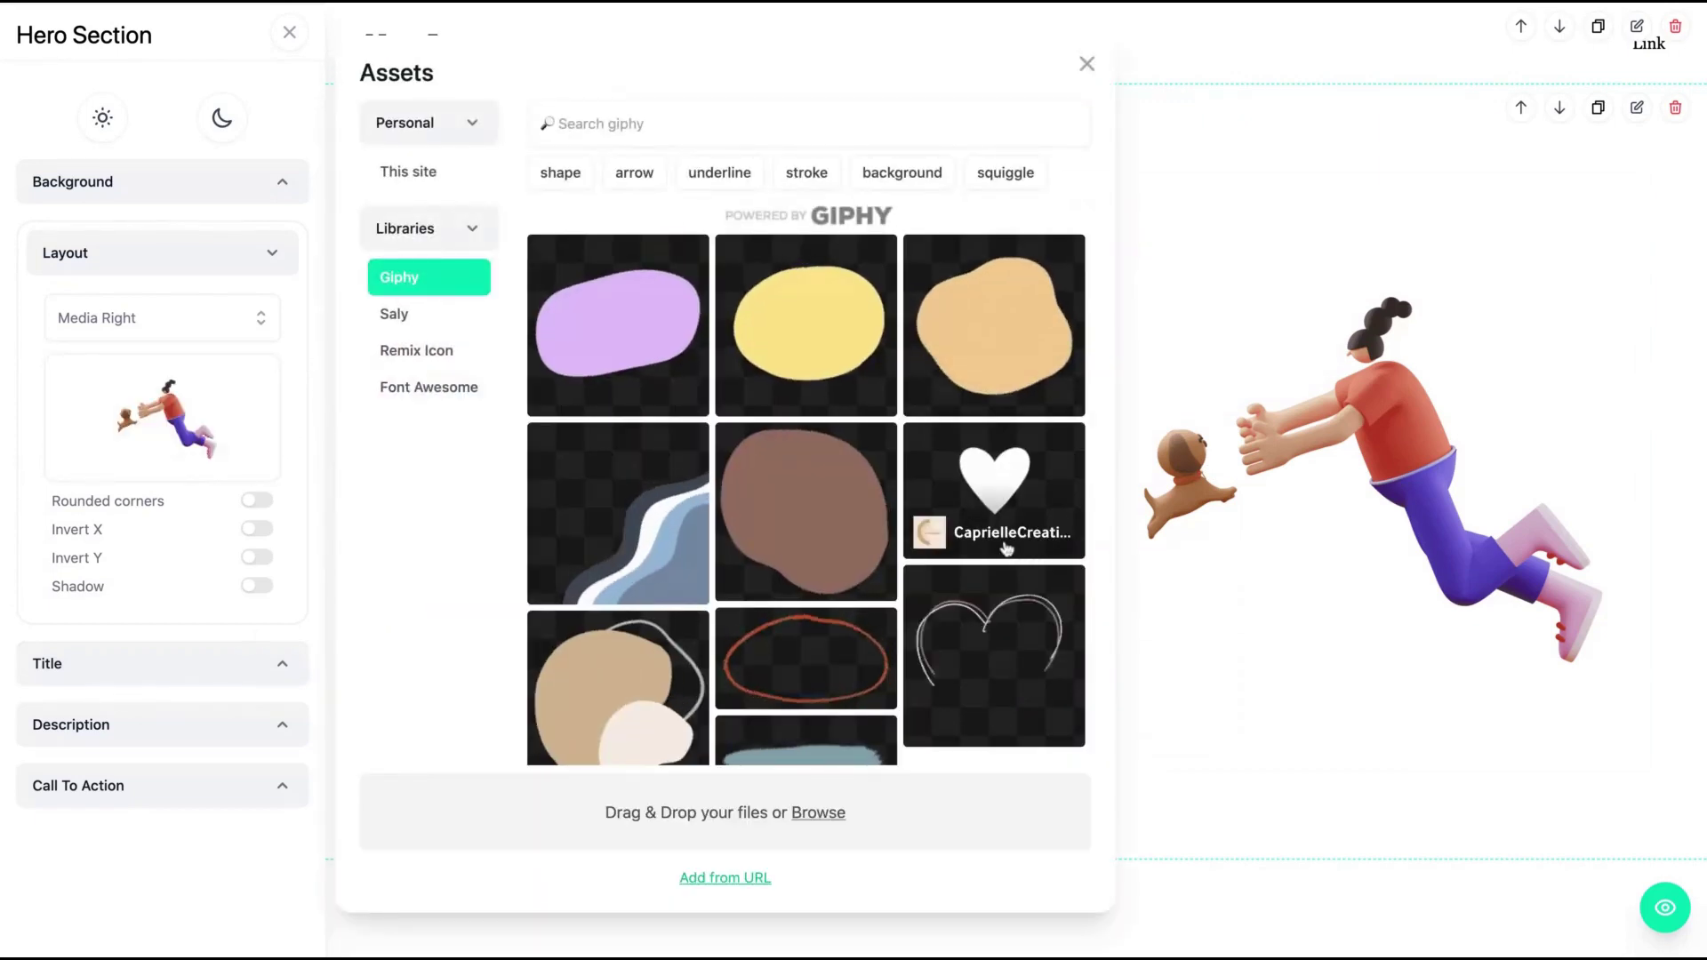
pyautogui.click(411, 350)
pyautogui.click(430, 391)
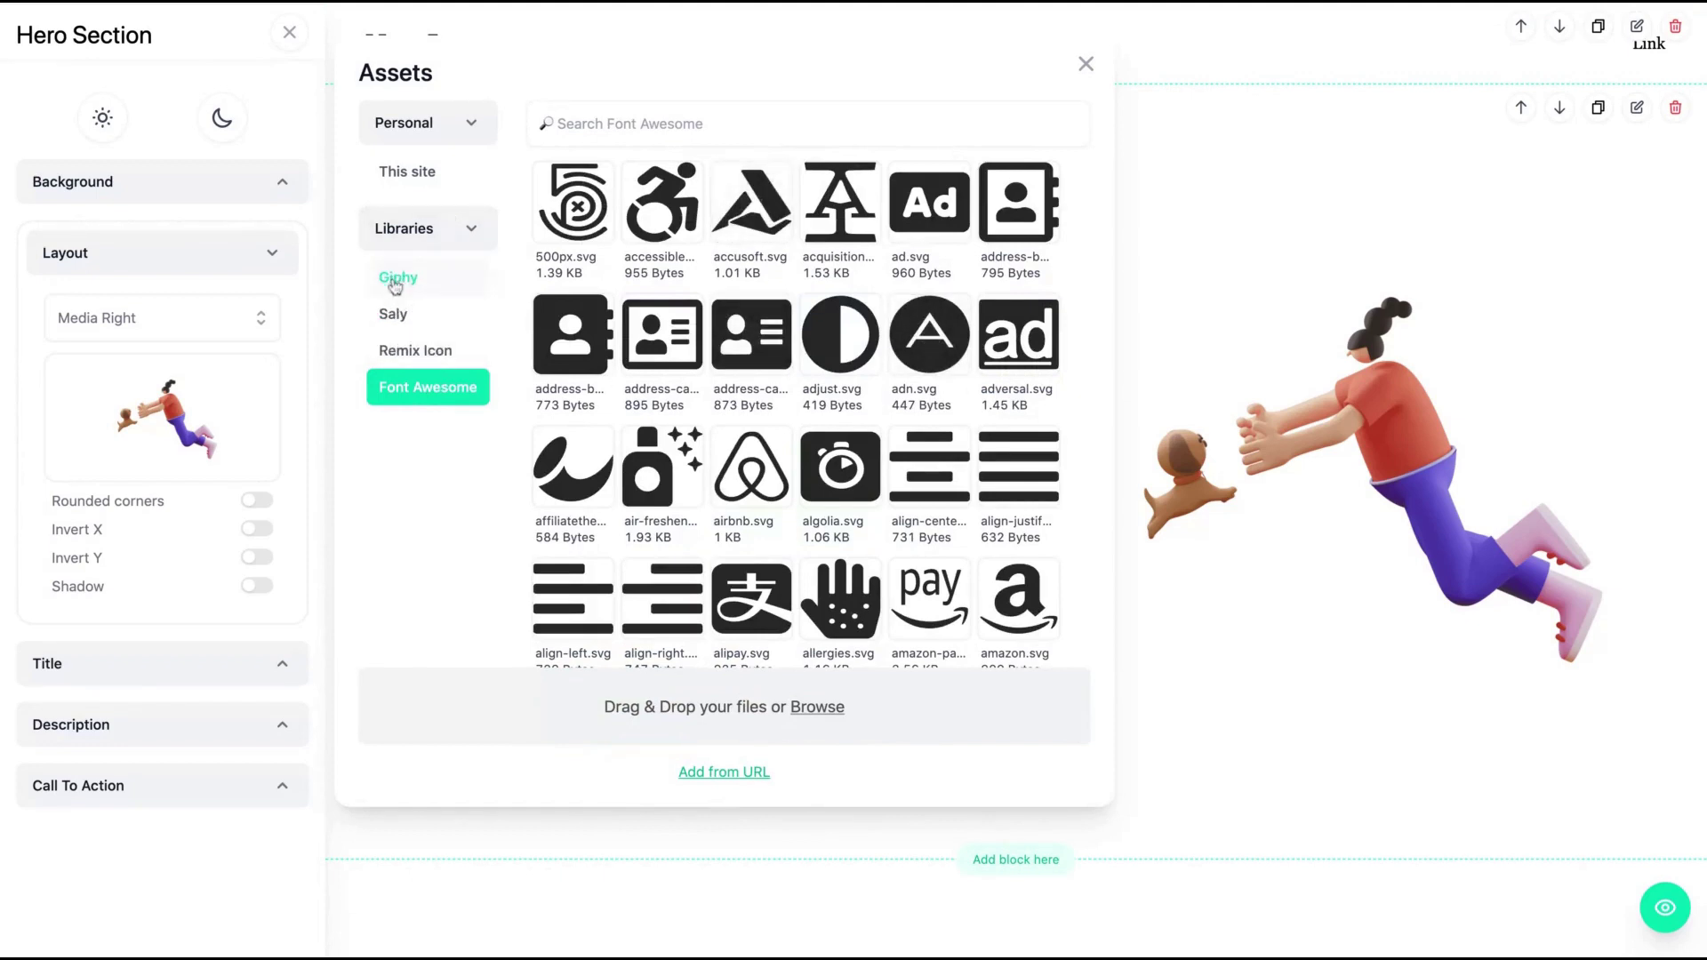
pyautogui.click(397, 278)
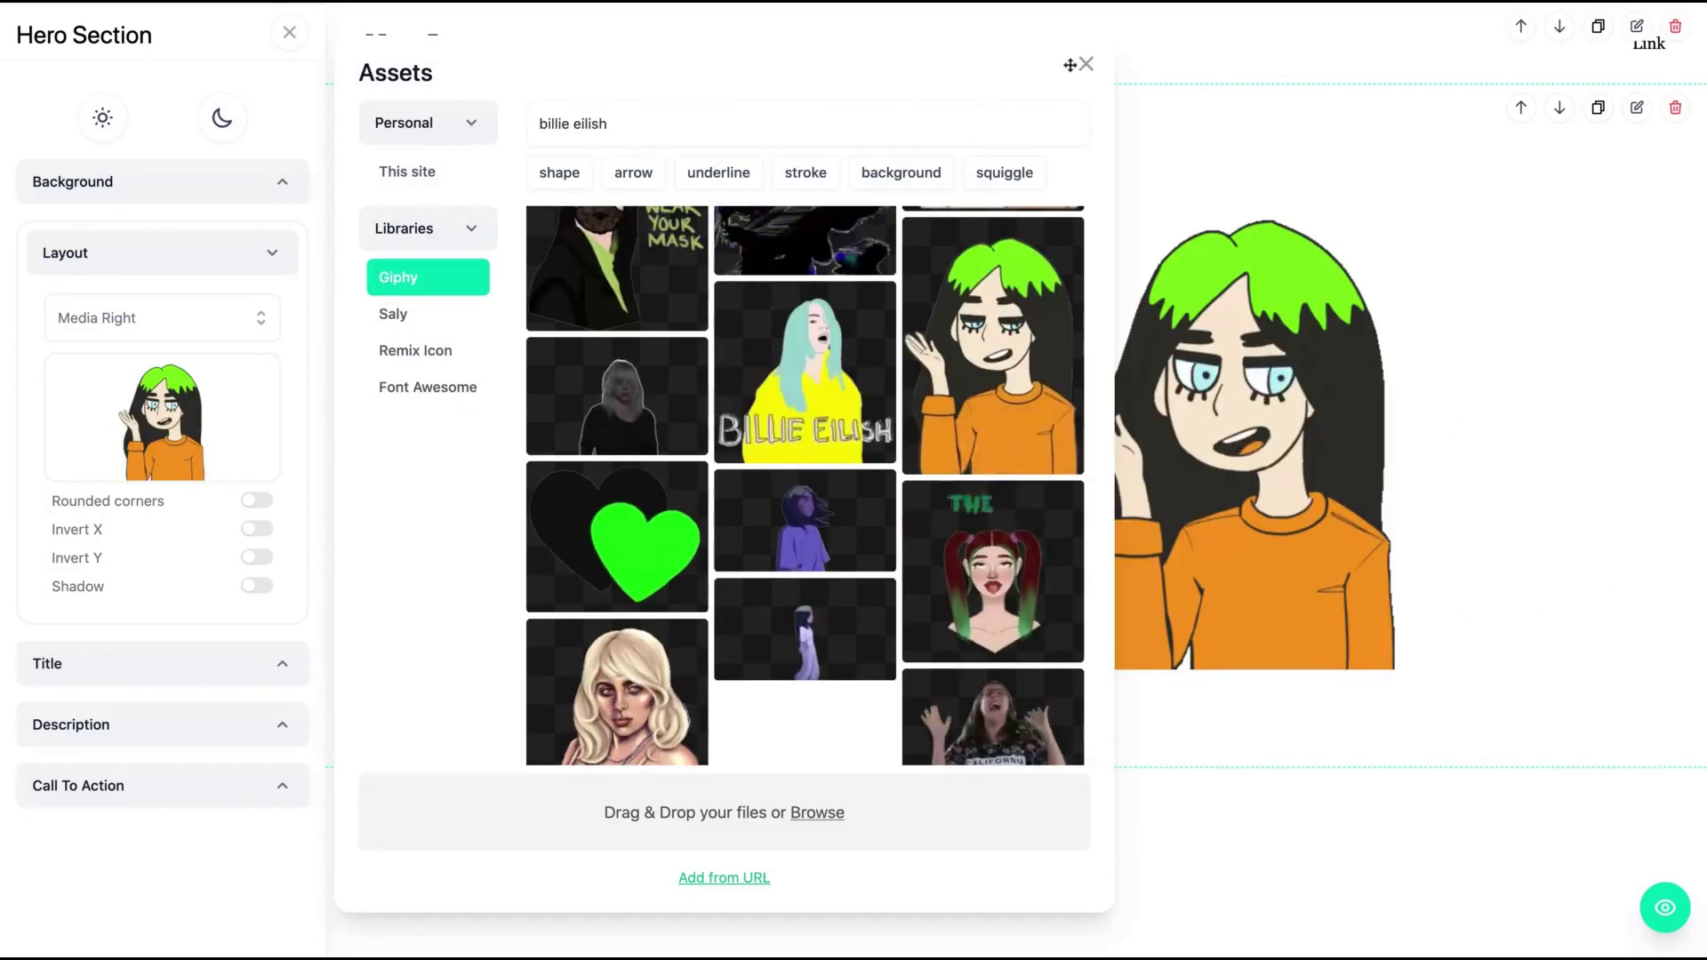
pyautogui.click(1086, 65)
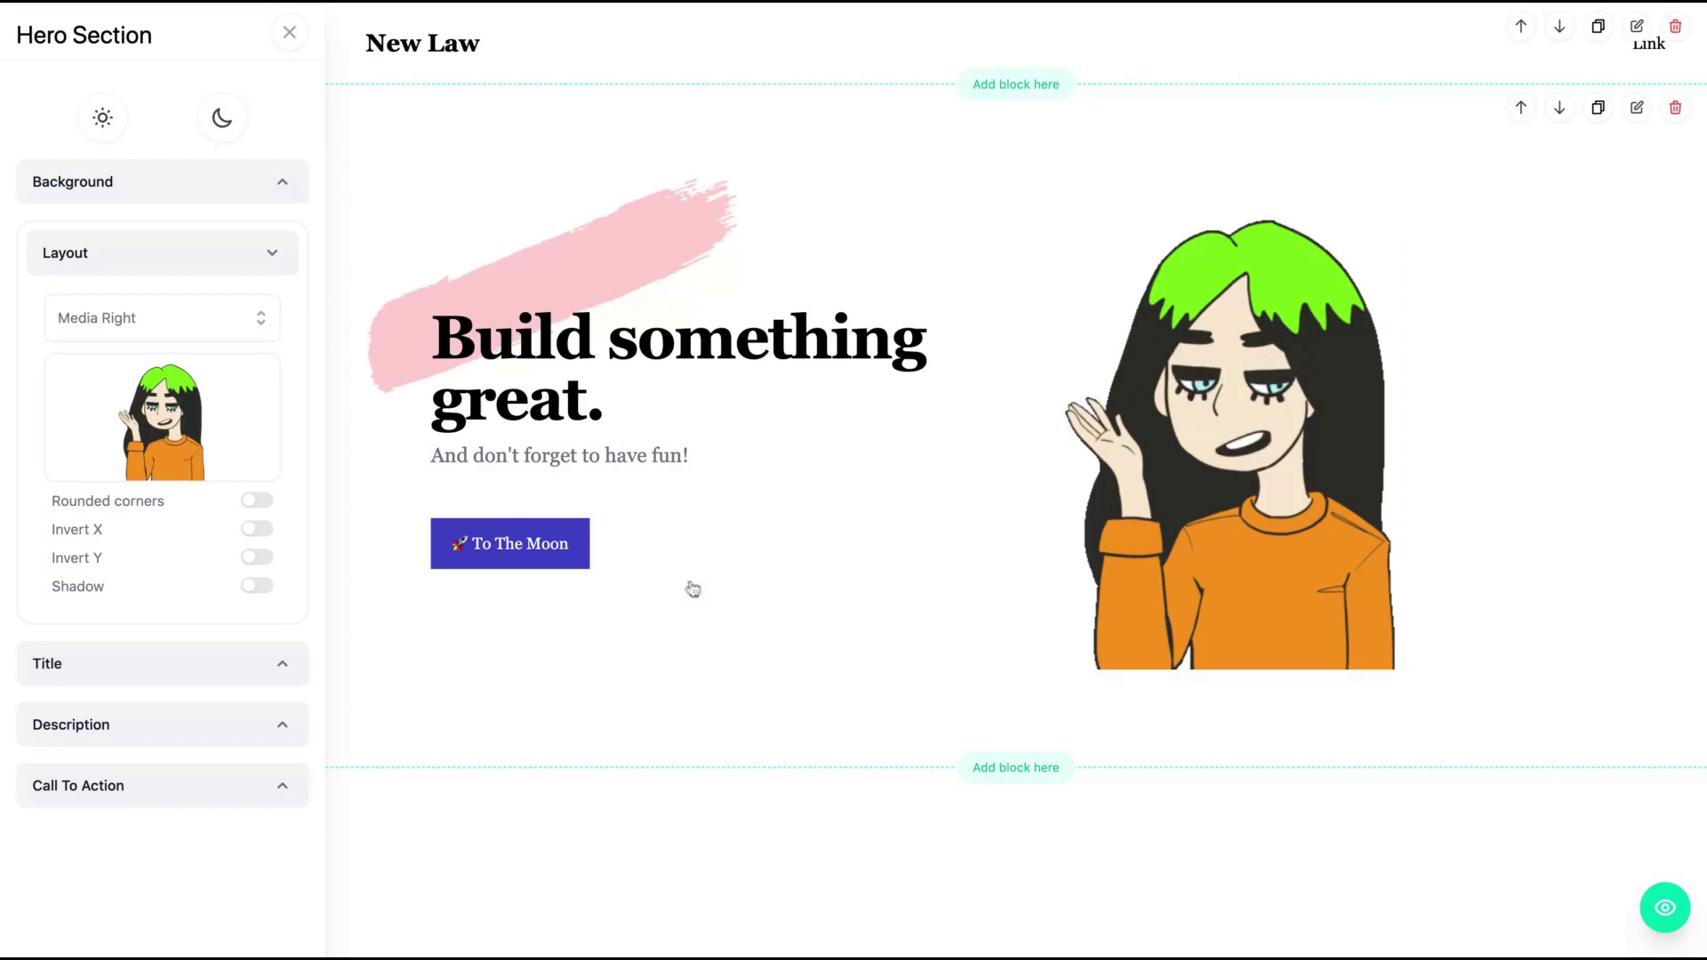
# - Change the hero section's title to "Here is my new Title"
pyautogui.click(481, 347)
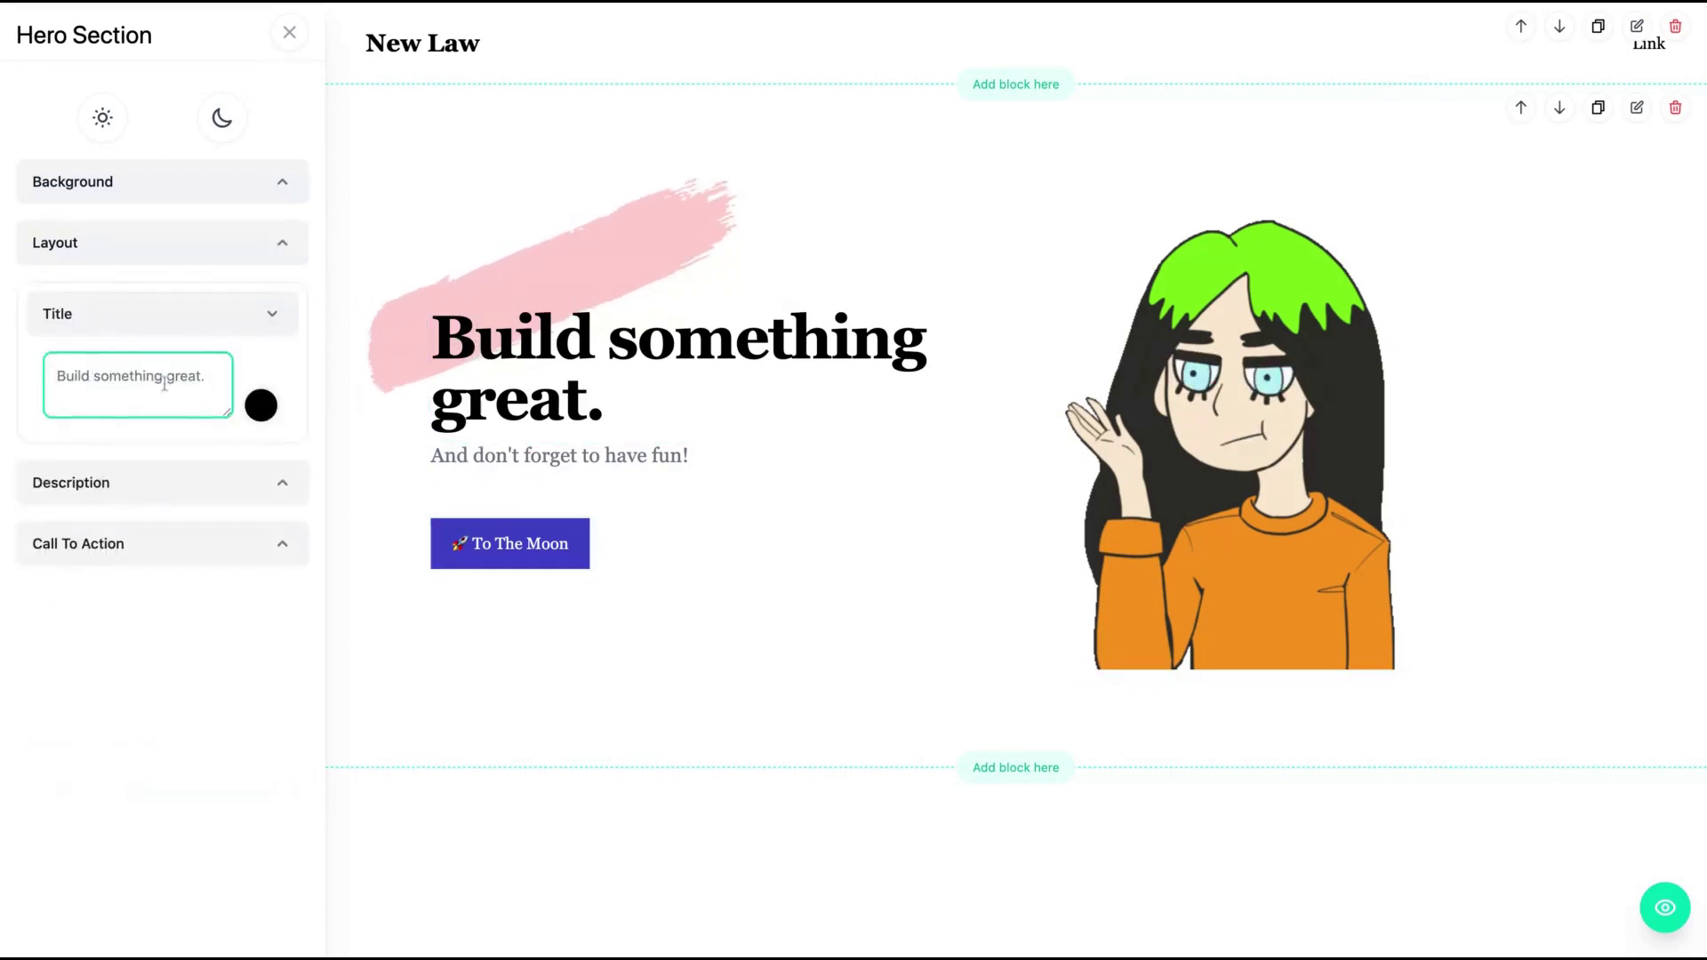
pyautogui.click(218, 383)
pyautogui.hotkey('alt', 'shift', 'Left')
pyautogui.hotkey('alt', 'shift', 'Left')
pyautogui.write('Here is')
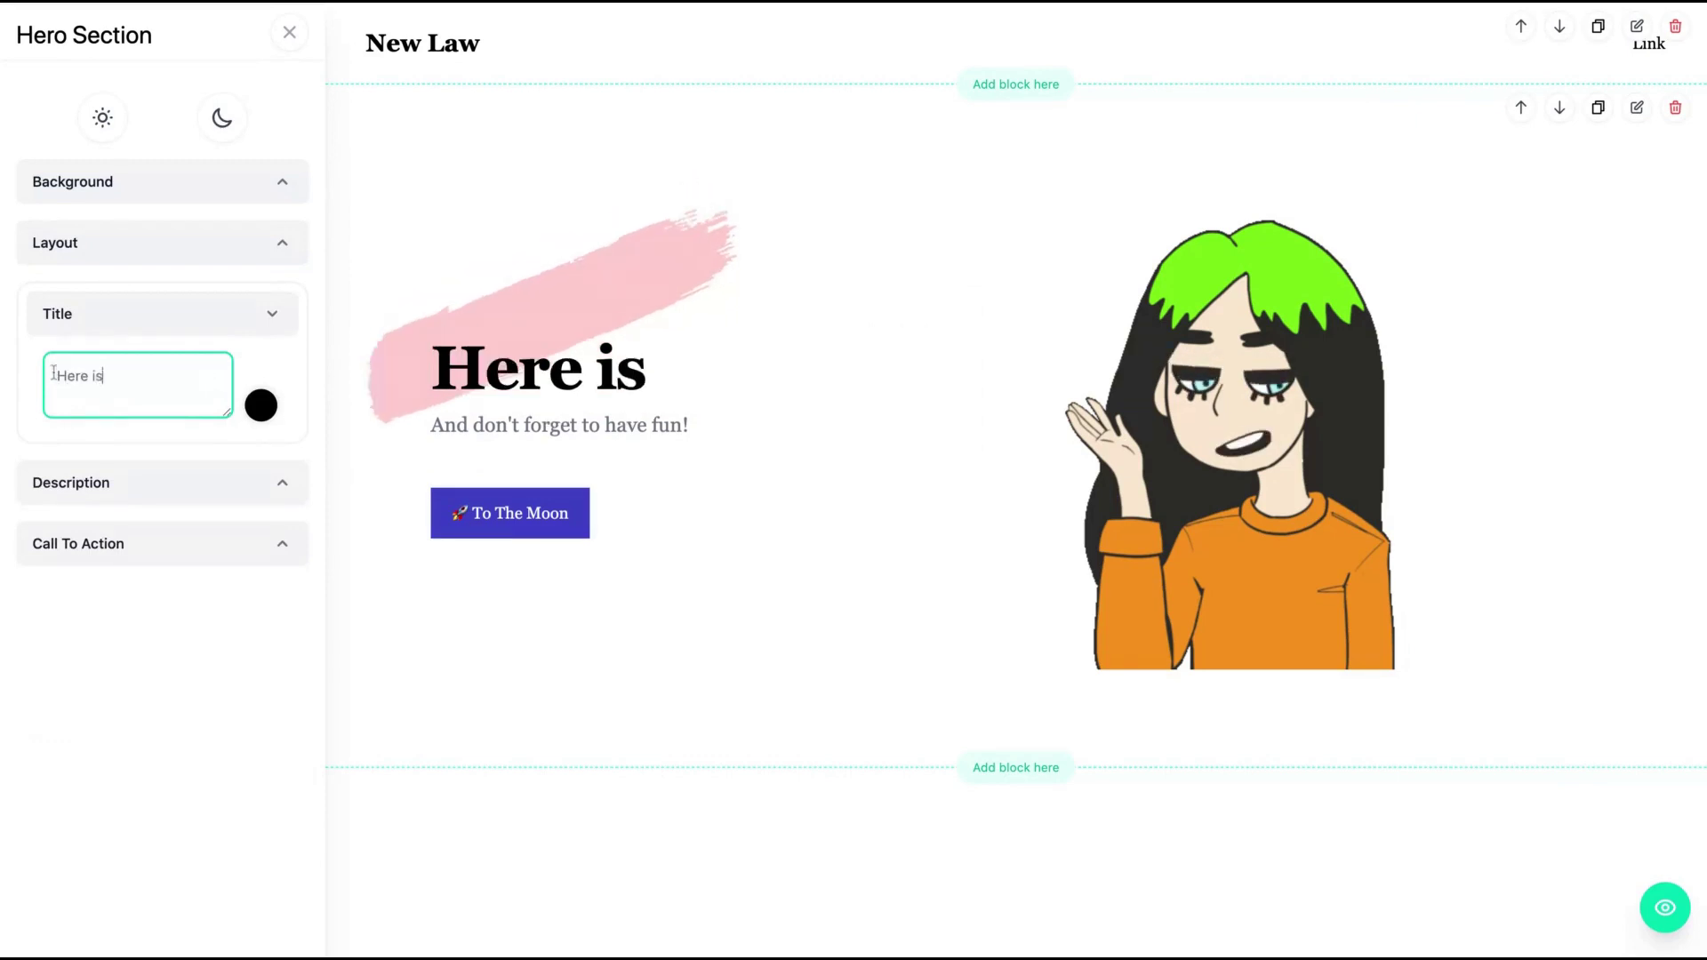
pyautogui.write(' my new Tit')
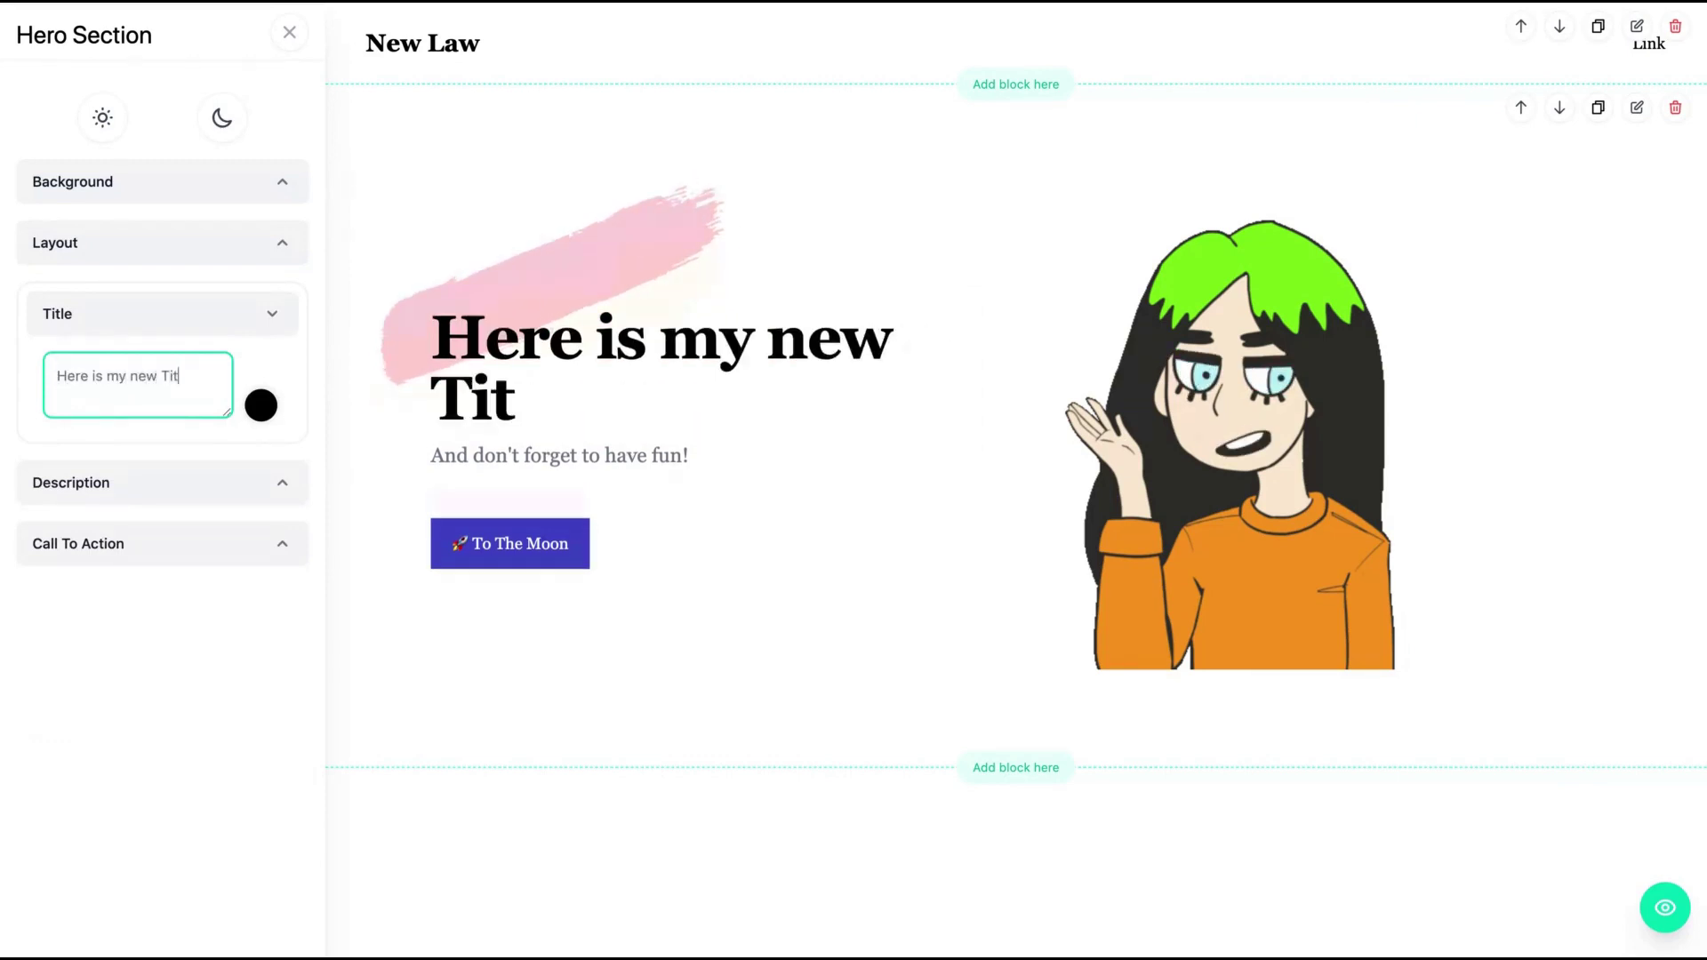
pyautogui.write('le')
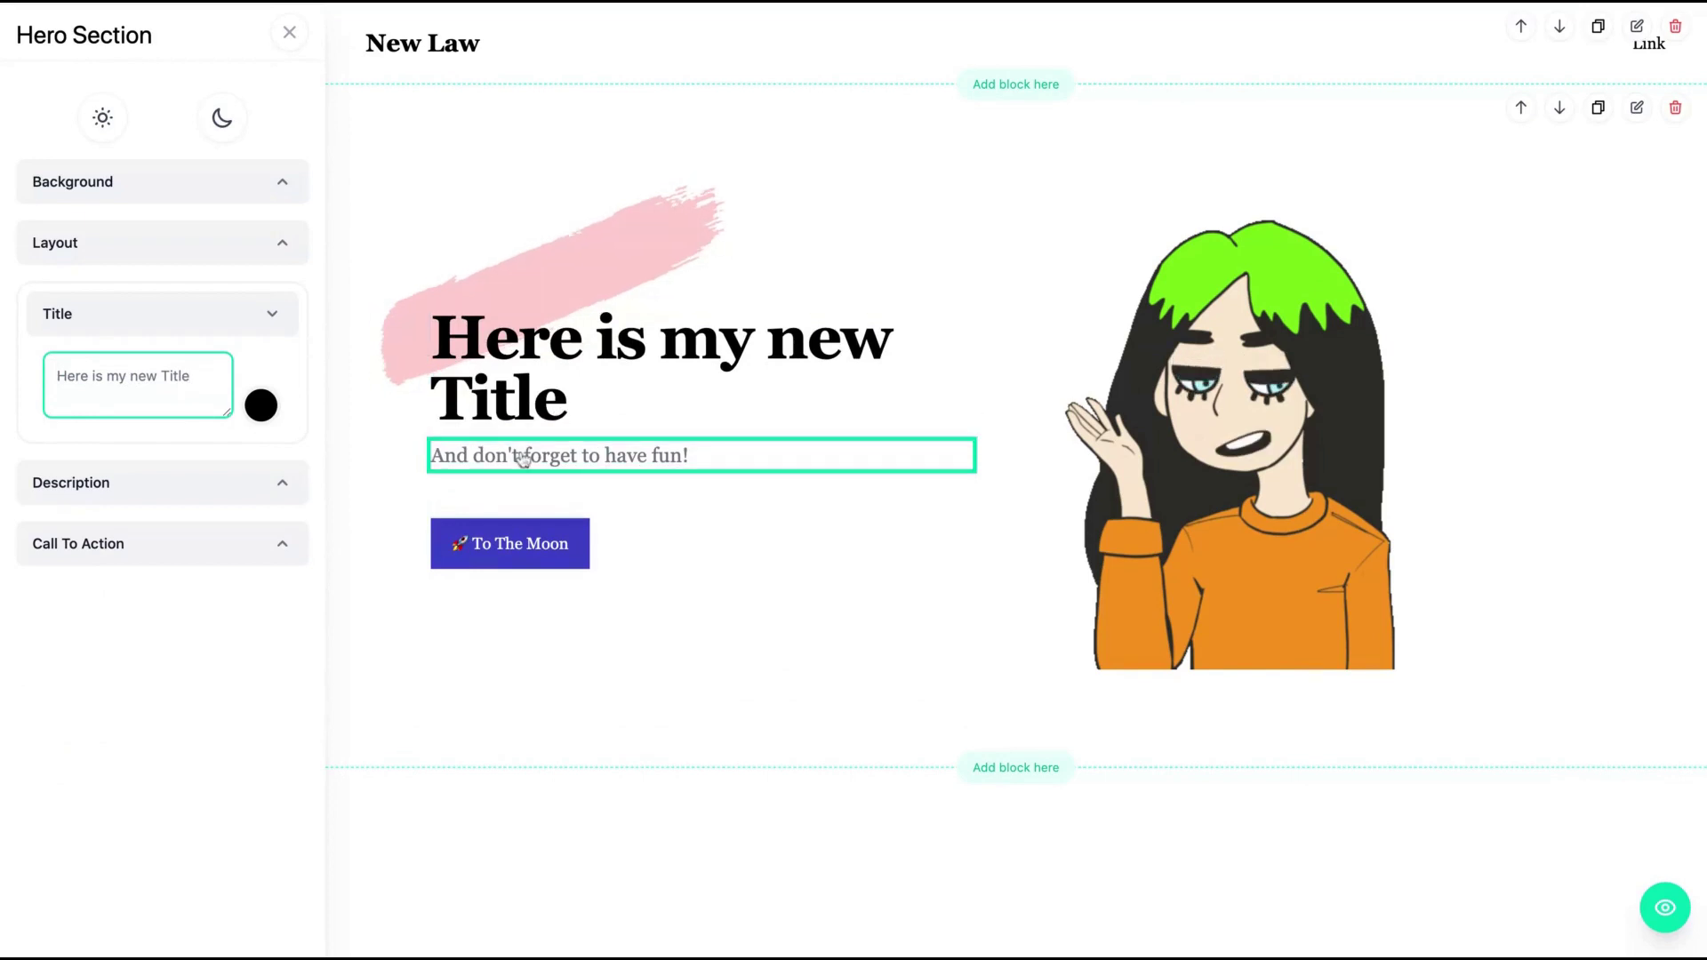
# - Change the hero section's description to "AppSumo is Great!"
pyautogui.click(523, 458)
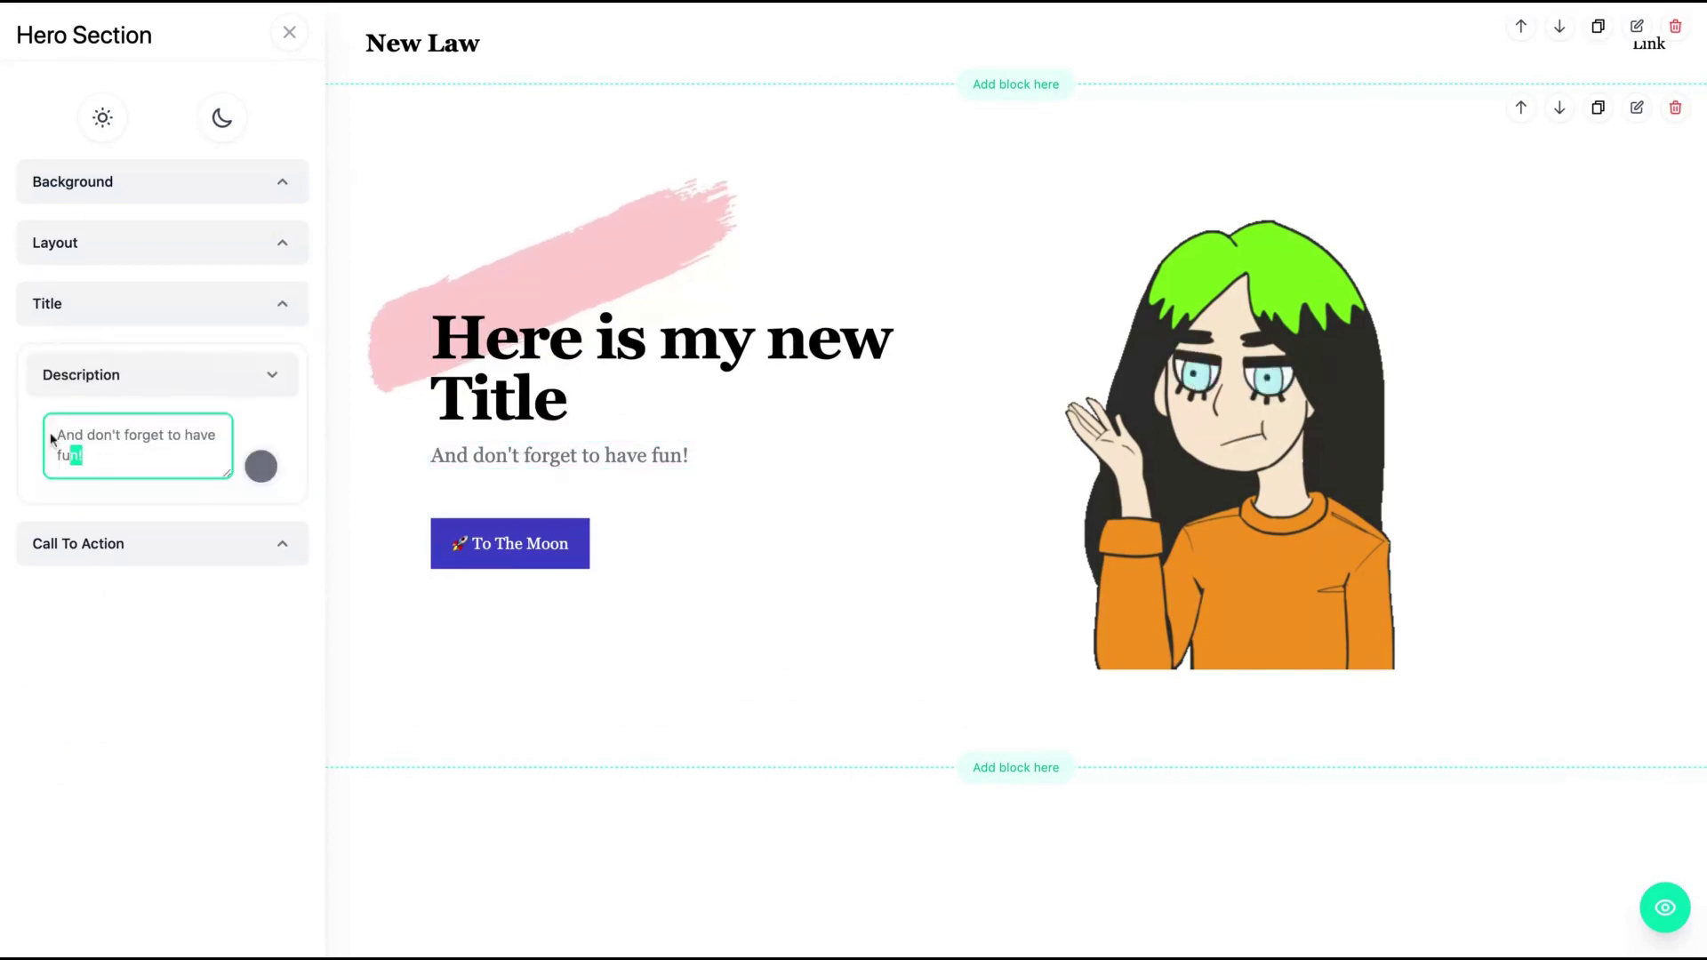
pyautogui.write('AppSumo is Gre')
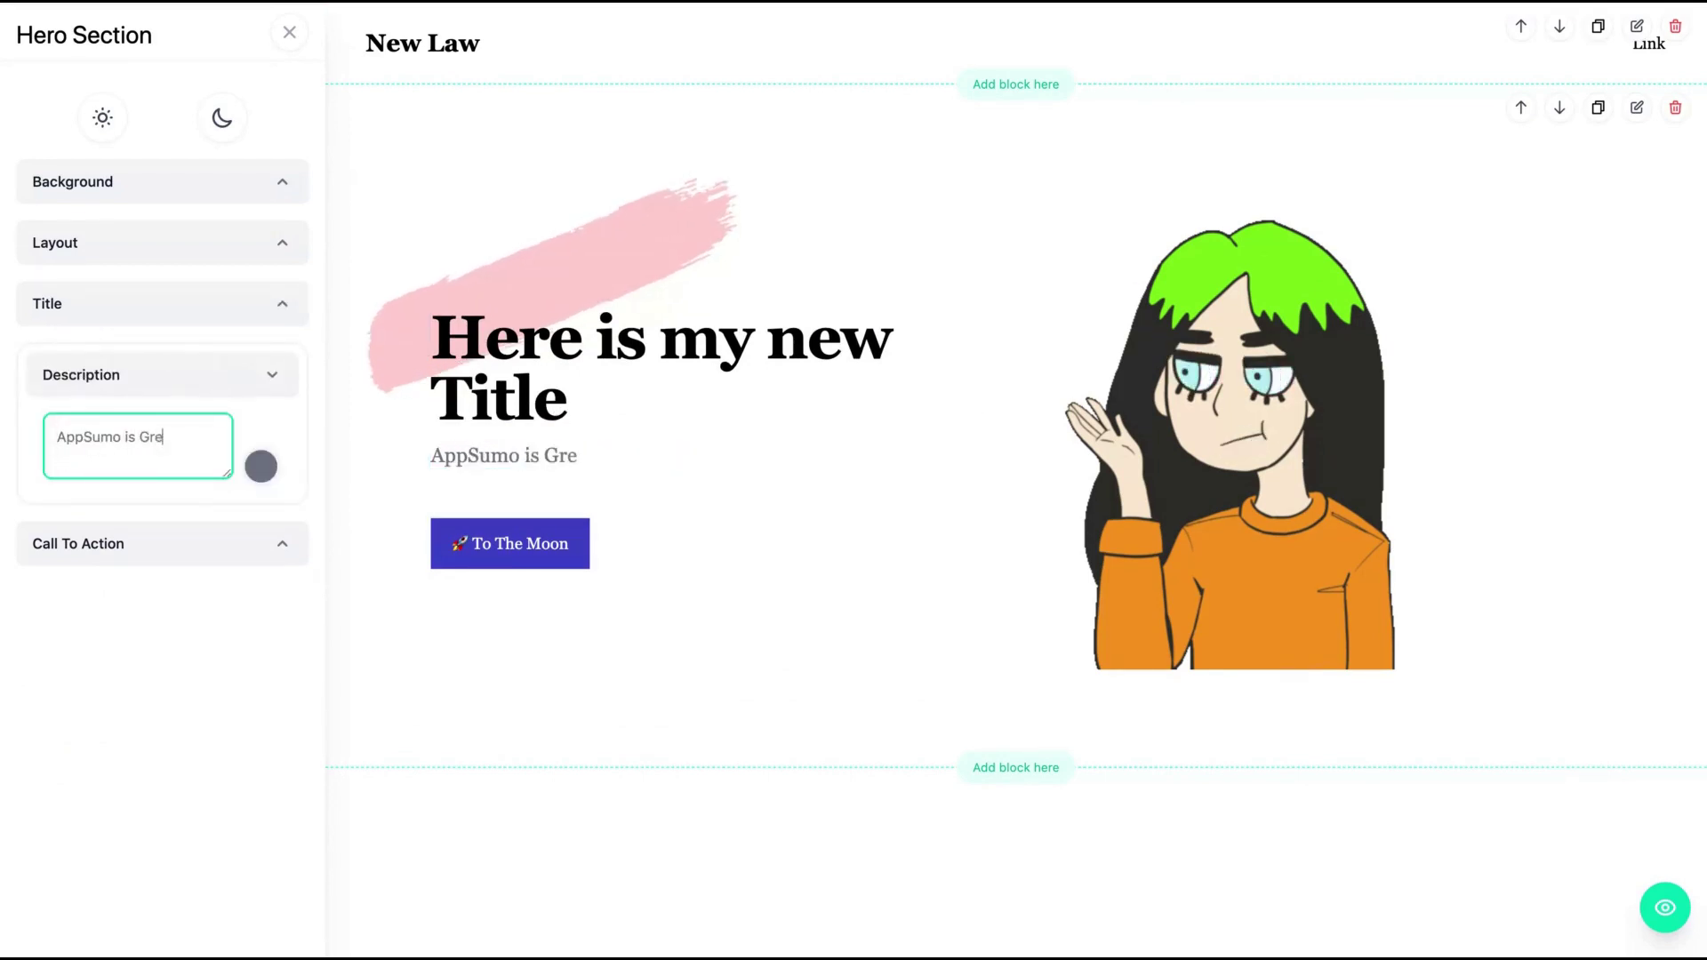
pyautogui.write('at!')
# - Relabel the hero's call-to-action button "AppSumo", keeping the rocket emoji in front
pyautogui.click(545, 556)
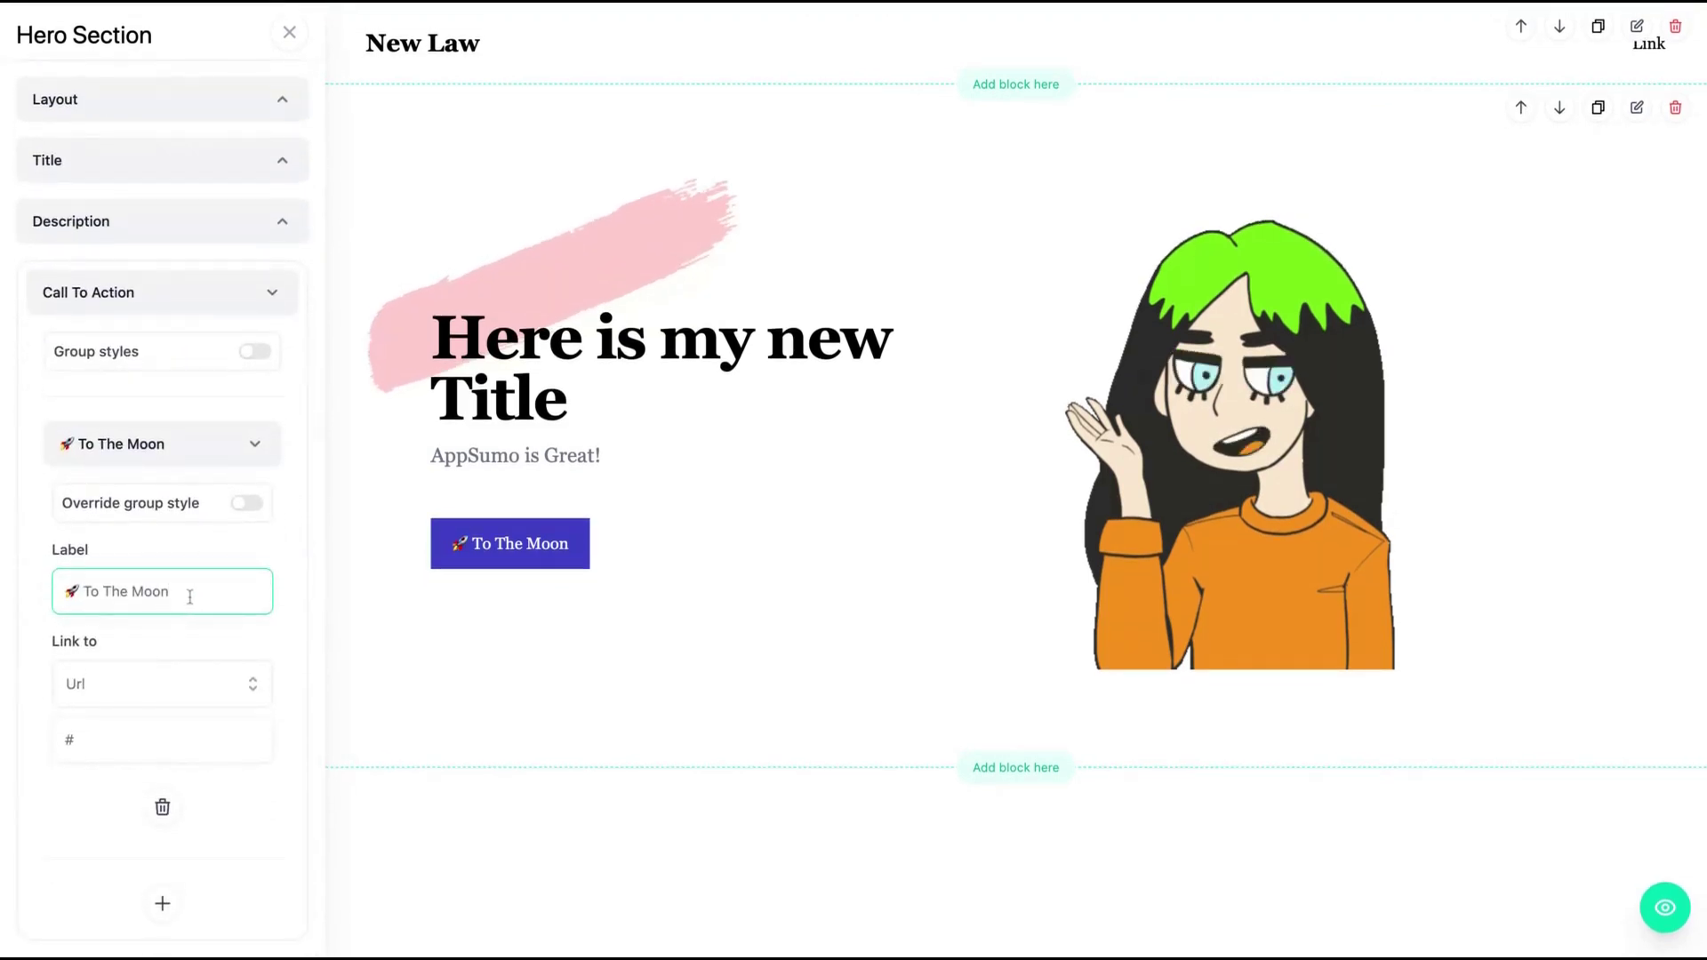
pyautogui.hotkey('ctrl', 'shift', 'Left')
pyautogui.hotkey('ctrl', 'shift', 'Left')
pyautogui.hotkey('ctrl', 'shift', 'Left')
pyautogui.write('AppSumo')
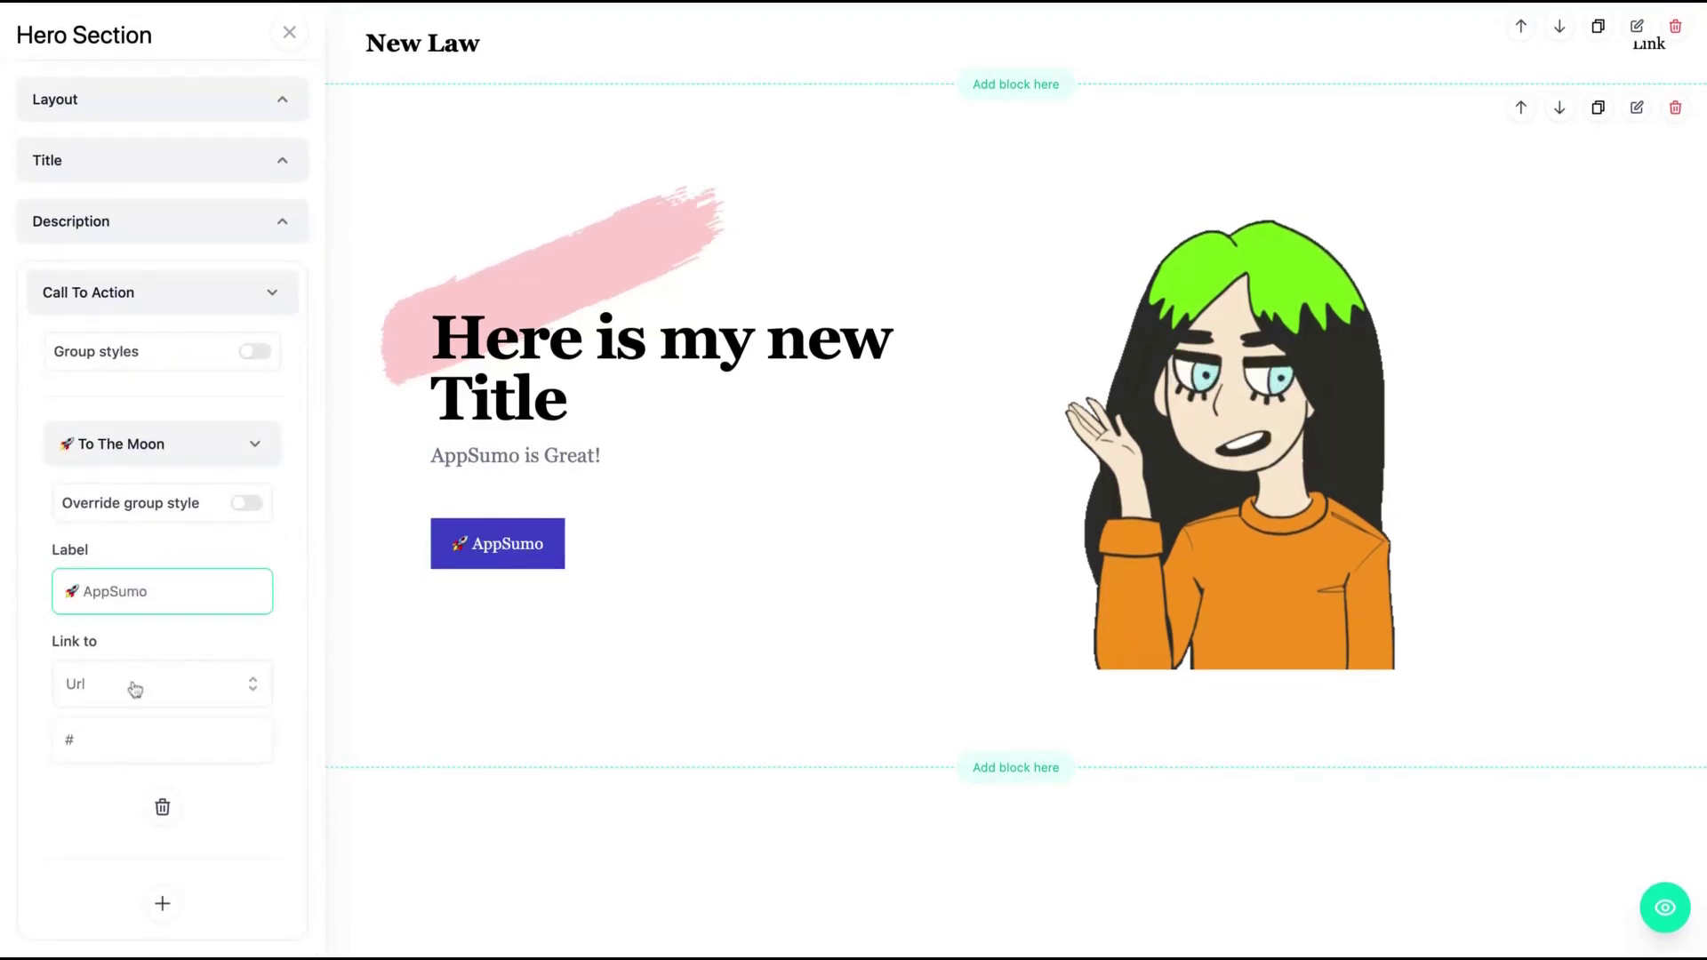
pyautogui.click(116, 692)
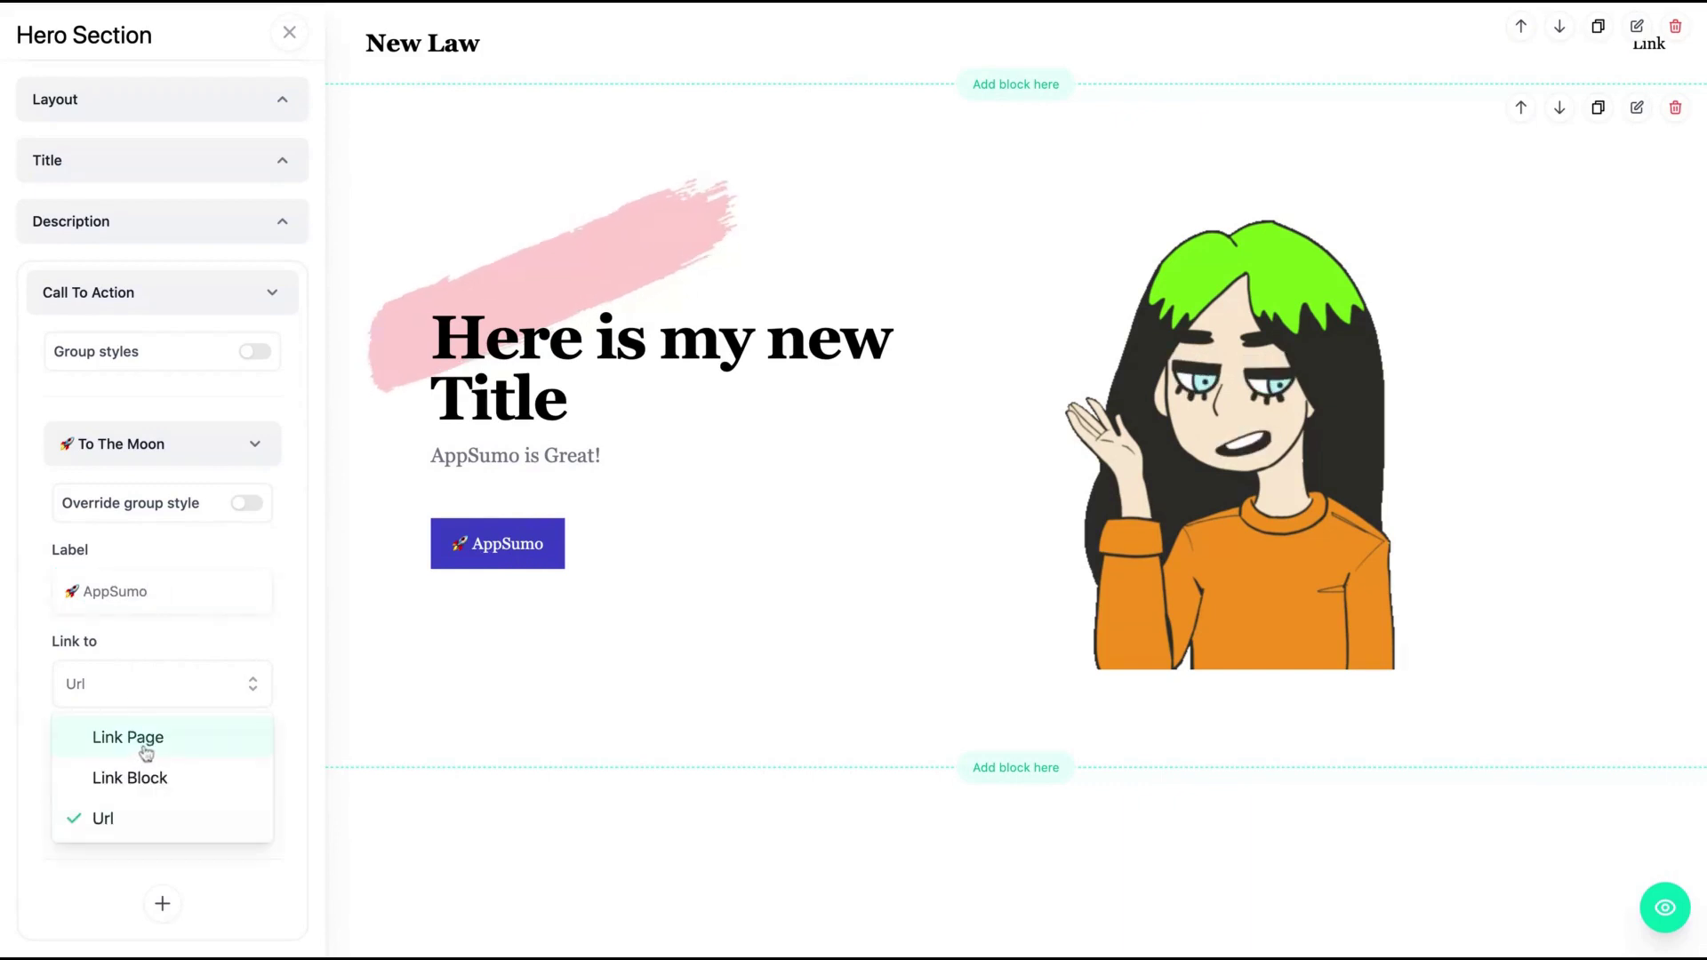
pyautogui.click(132, 819)
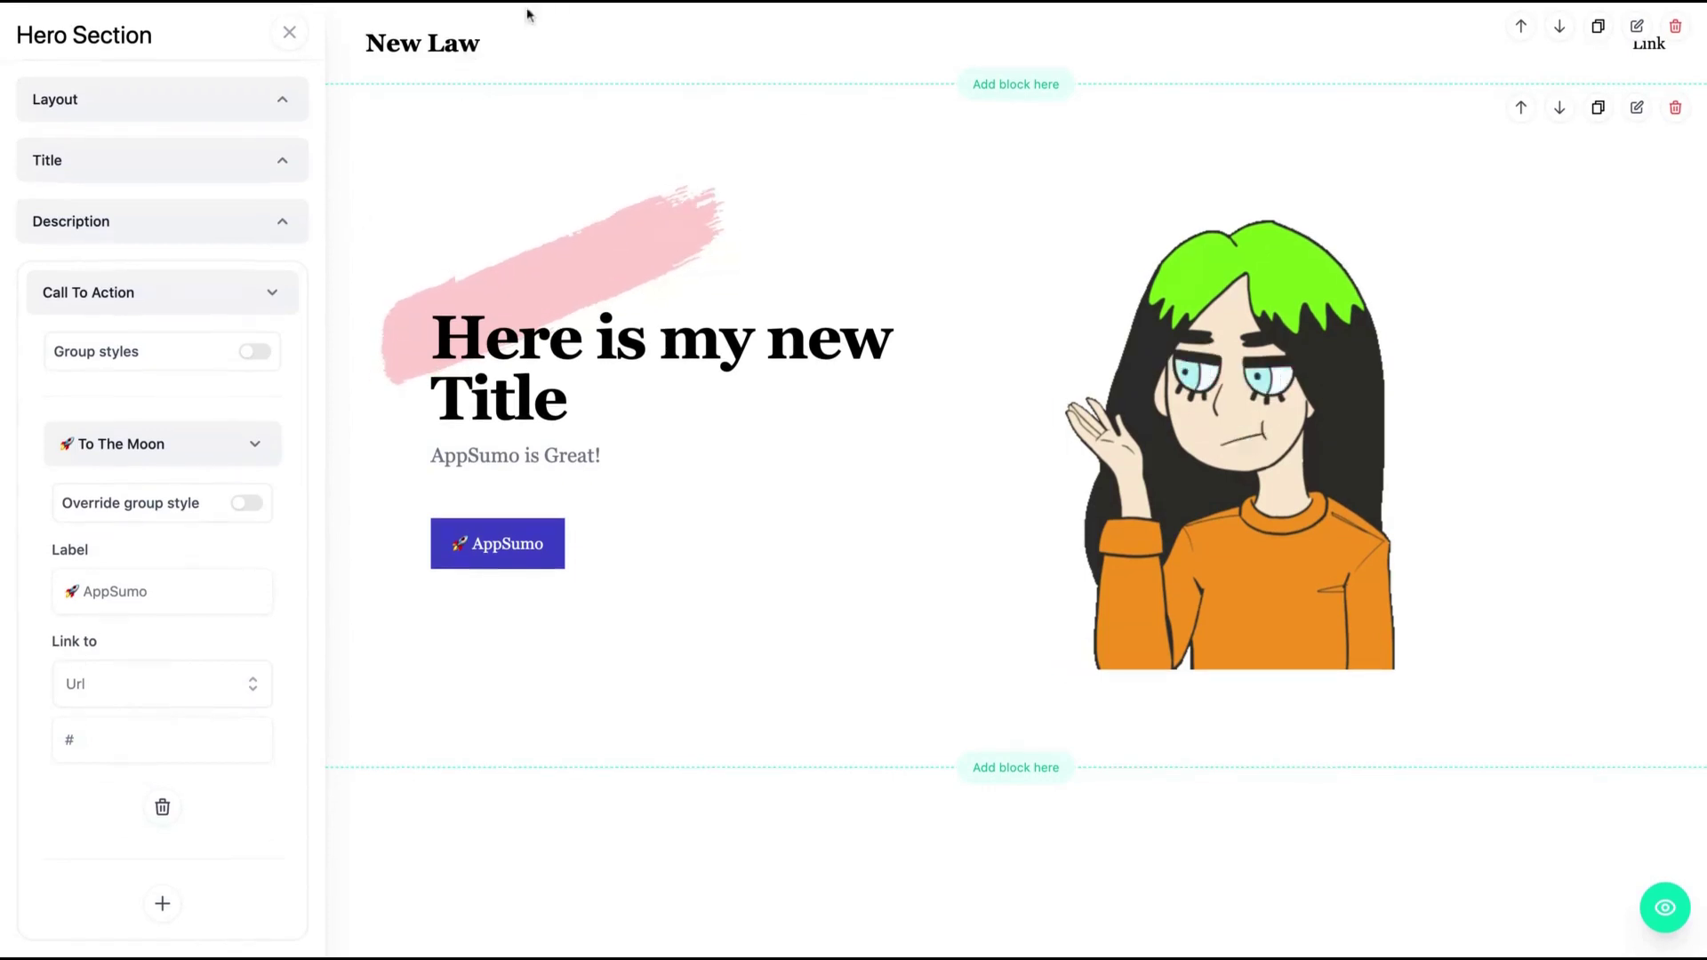
pyautogui.click(169, 744)
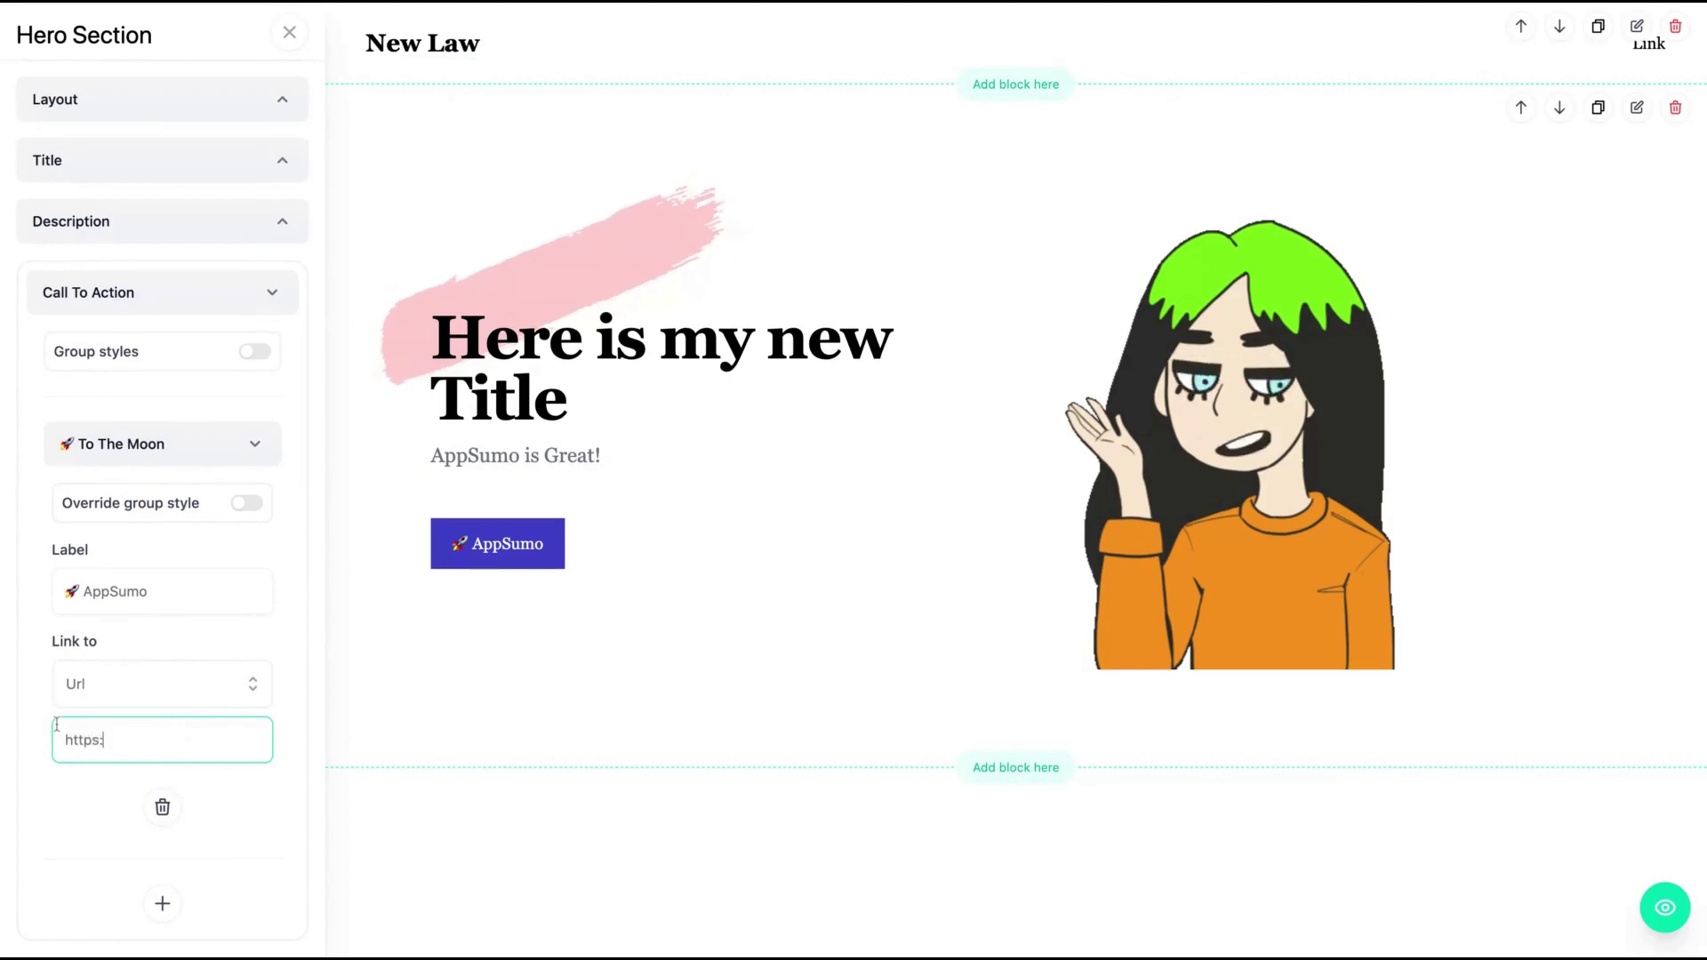
pyautogui.write('https://appsumo.com')
# - Add a second call-to-action button to the hero section and delete it again
pyautogui.scroll(2, 152, 438)
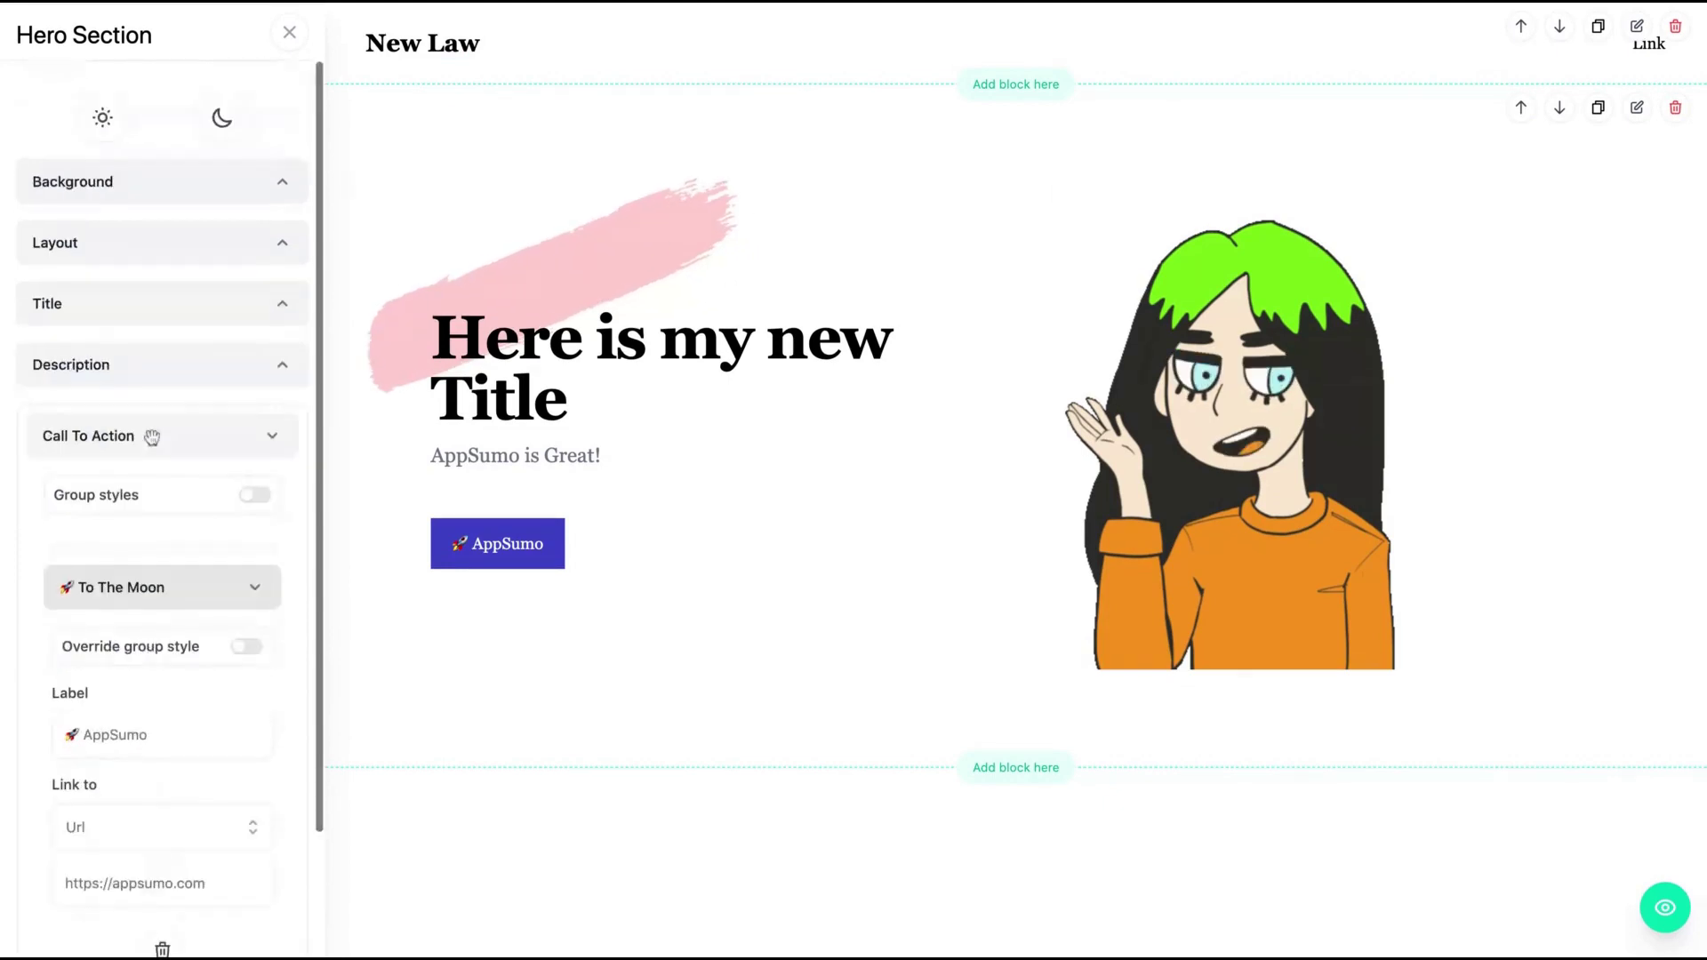
pyautogui.scroll(-2, 152, 439)
pyautogui.click(163, 907)
pyautogui.scroll(-2, 163, 800)
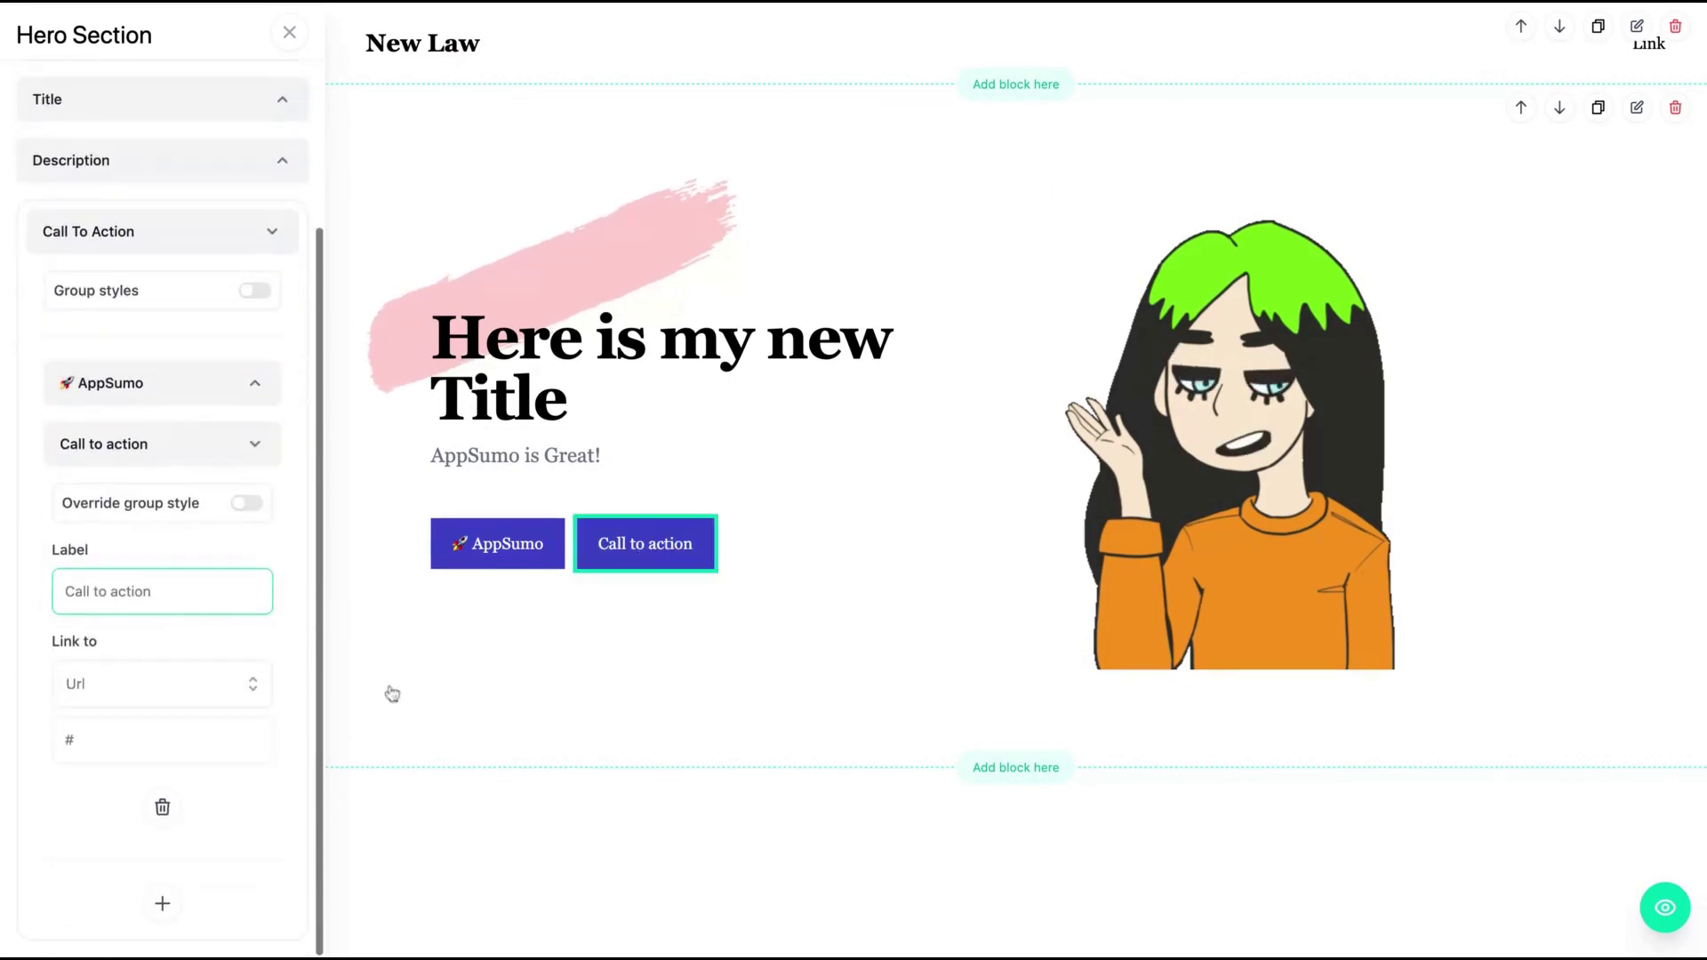
pyautogui.click(163, 817)
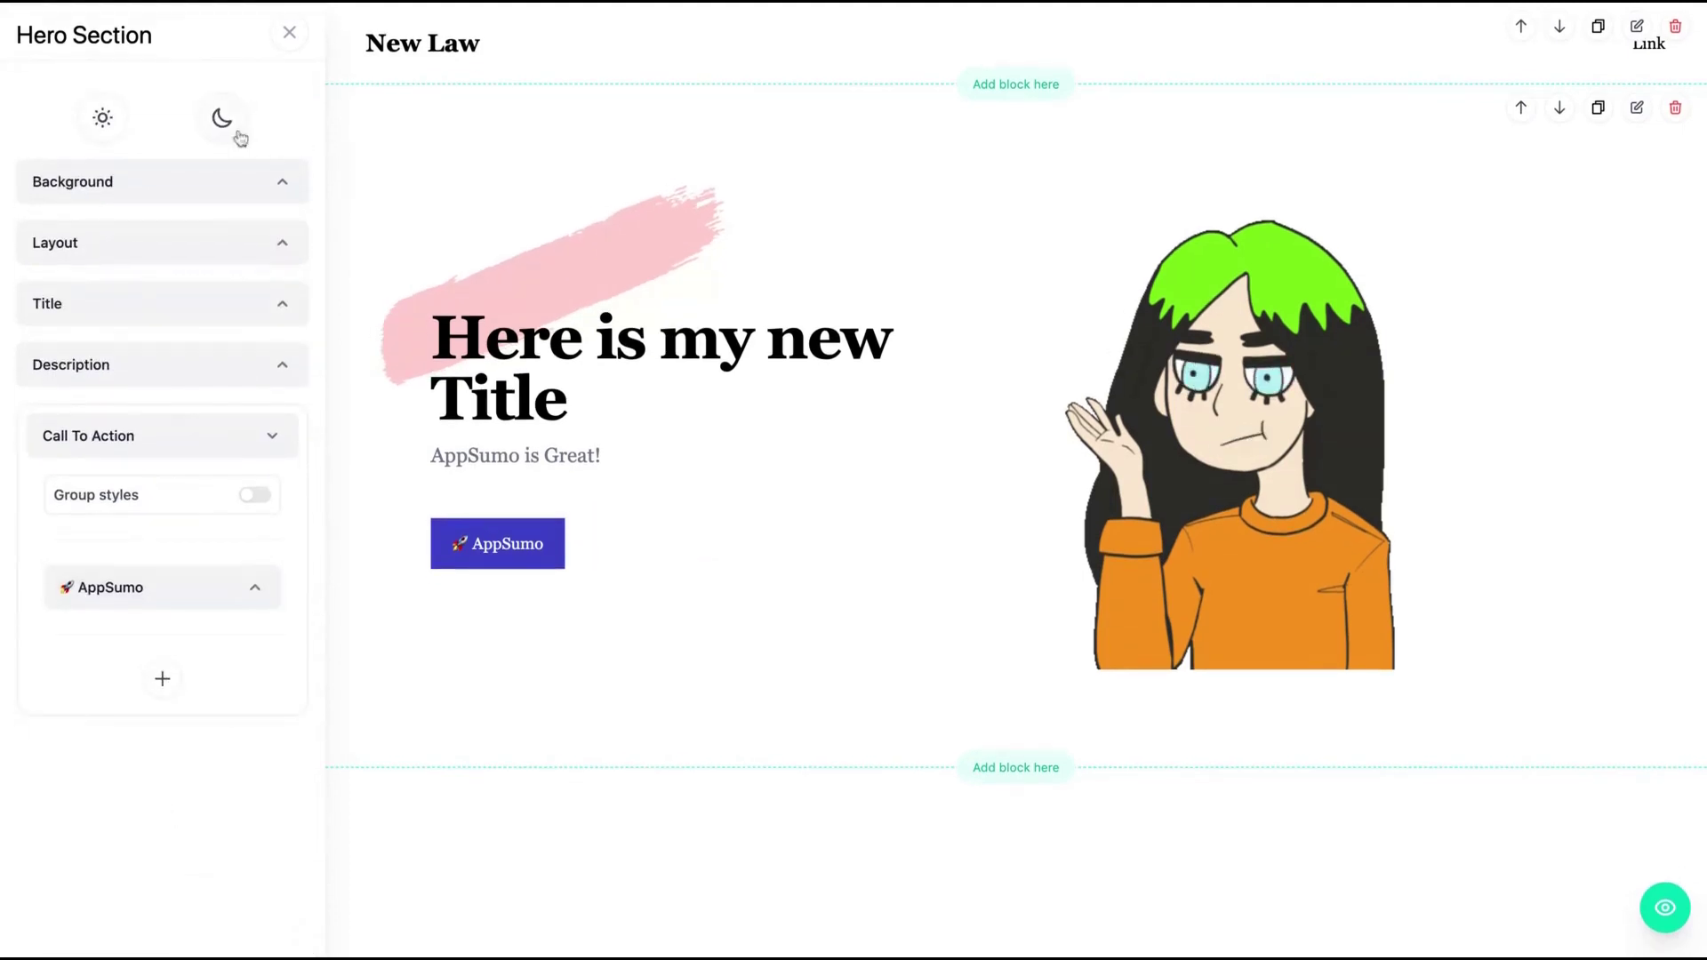
# - Try the dark theme on the hero section and switch it back to the light theme
pyautogui.click(230, 127)
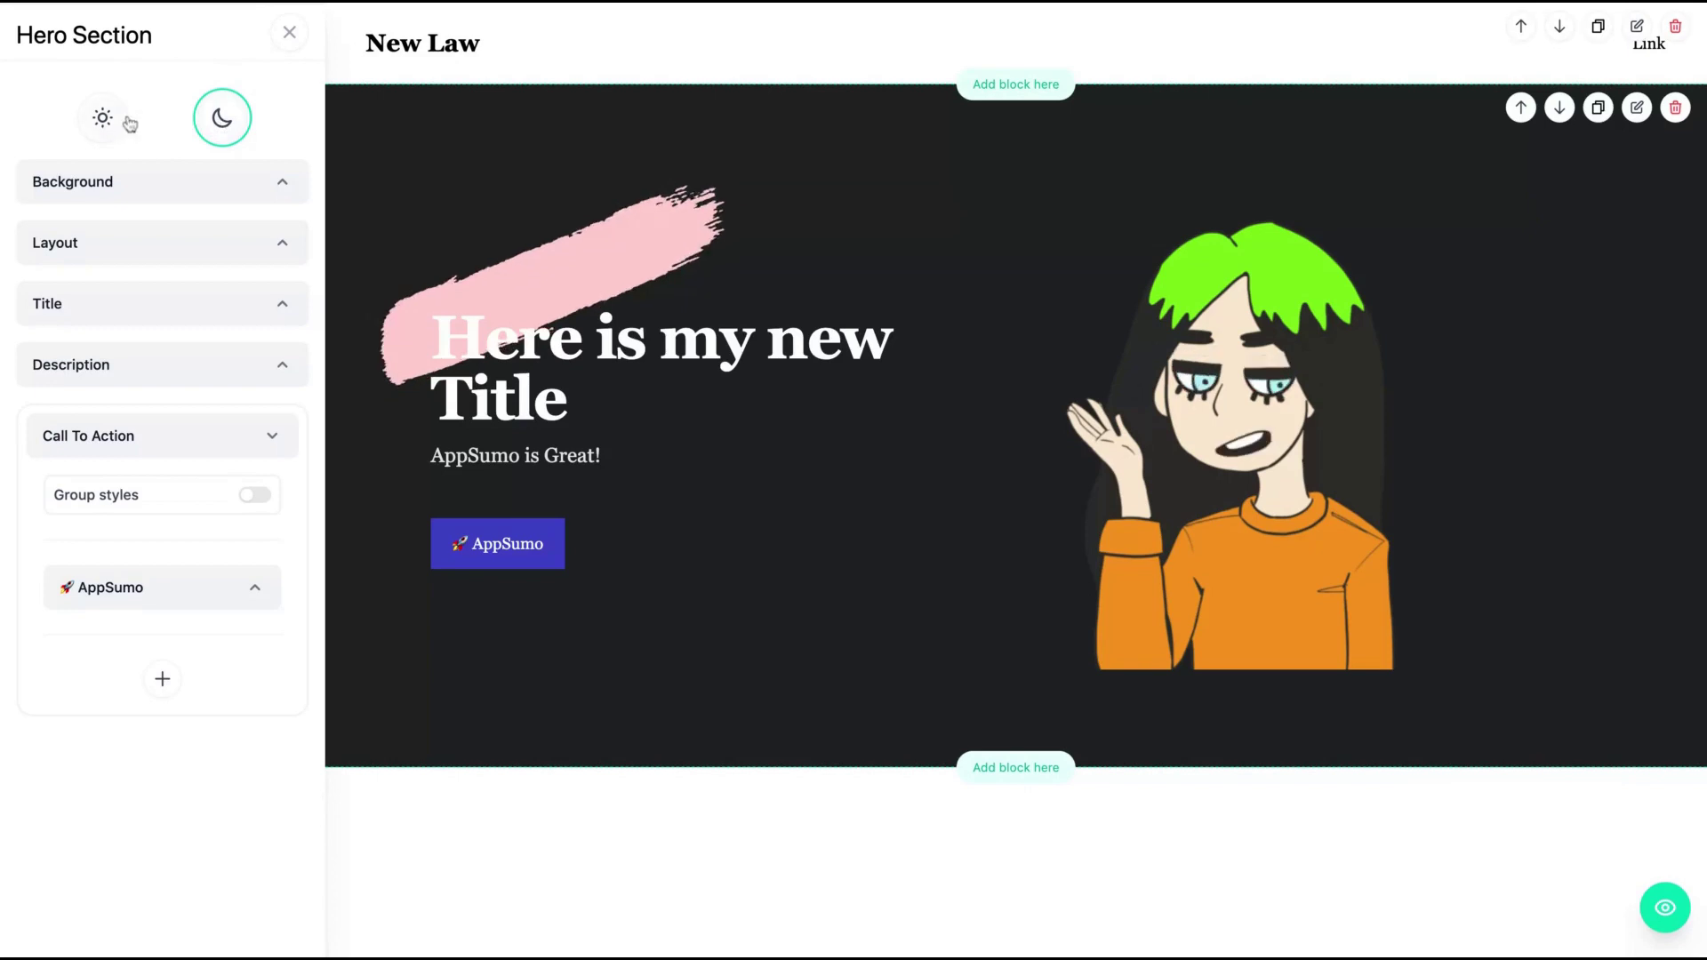
pyautogui.click(81, 123)
pyautogui.click(213, 119)
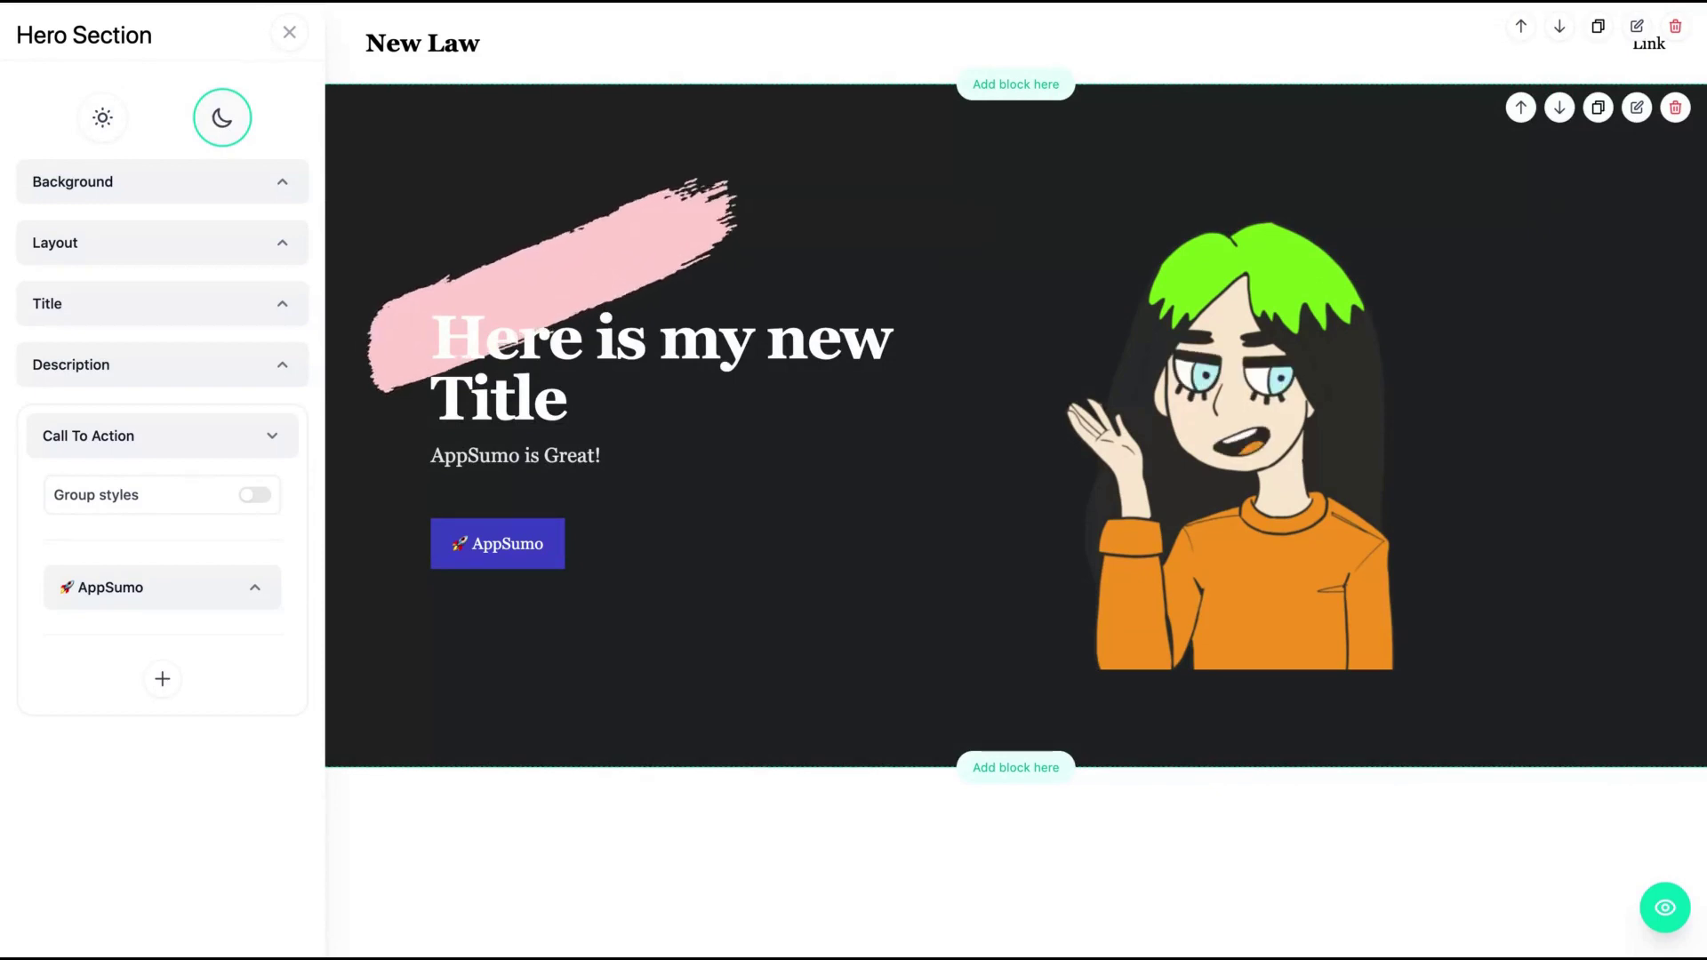
pyautogui.click(102, 117)
# - Try None as the hero section's background type and switch it back to Color
pyautogui.click(255, 183)
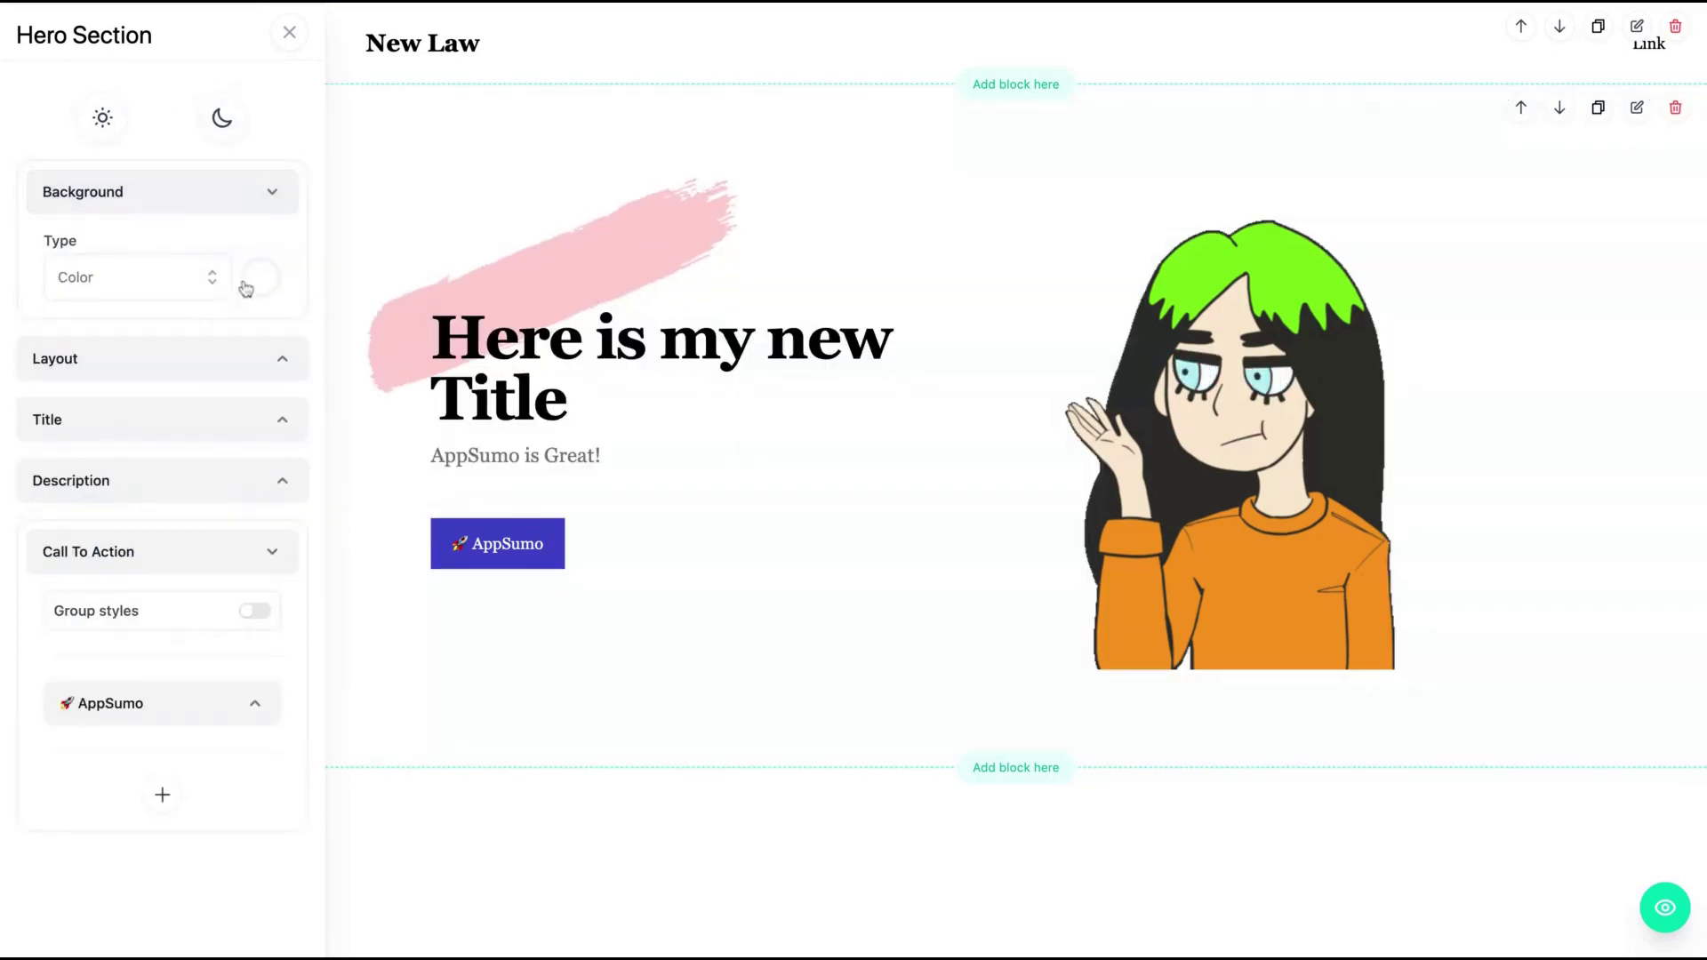
pyautogui.click(207, 289)
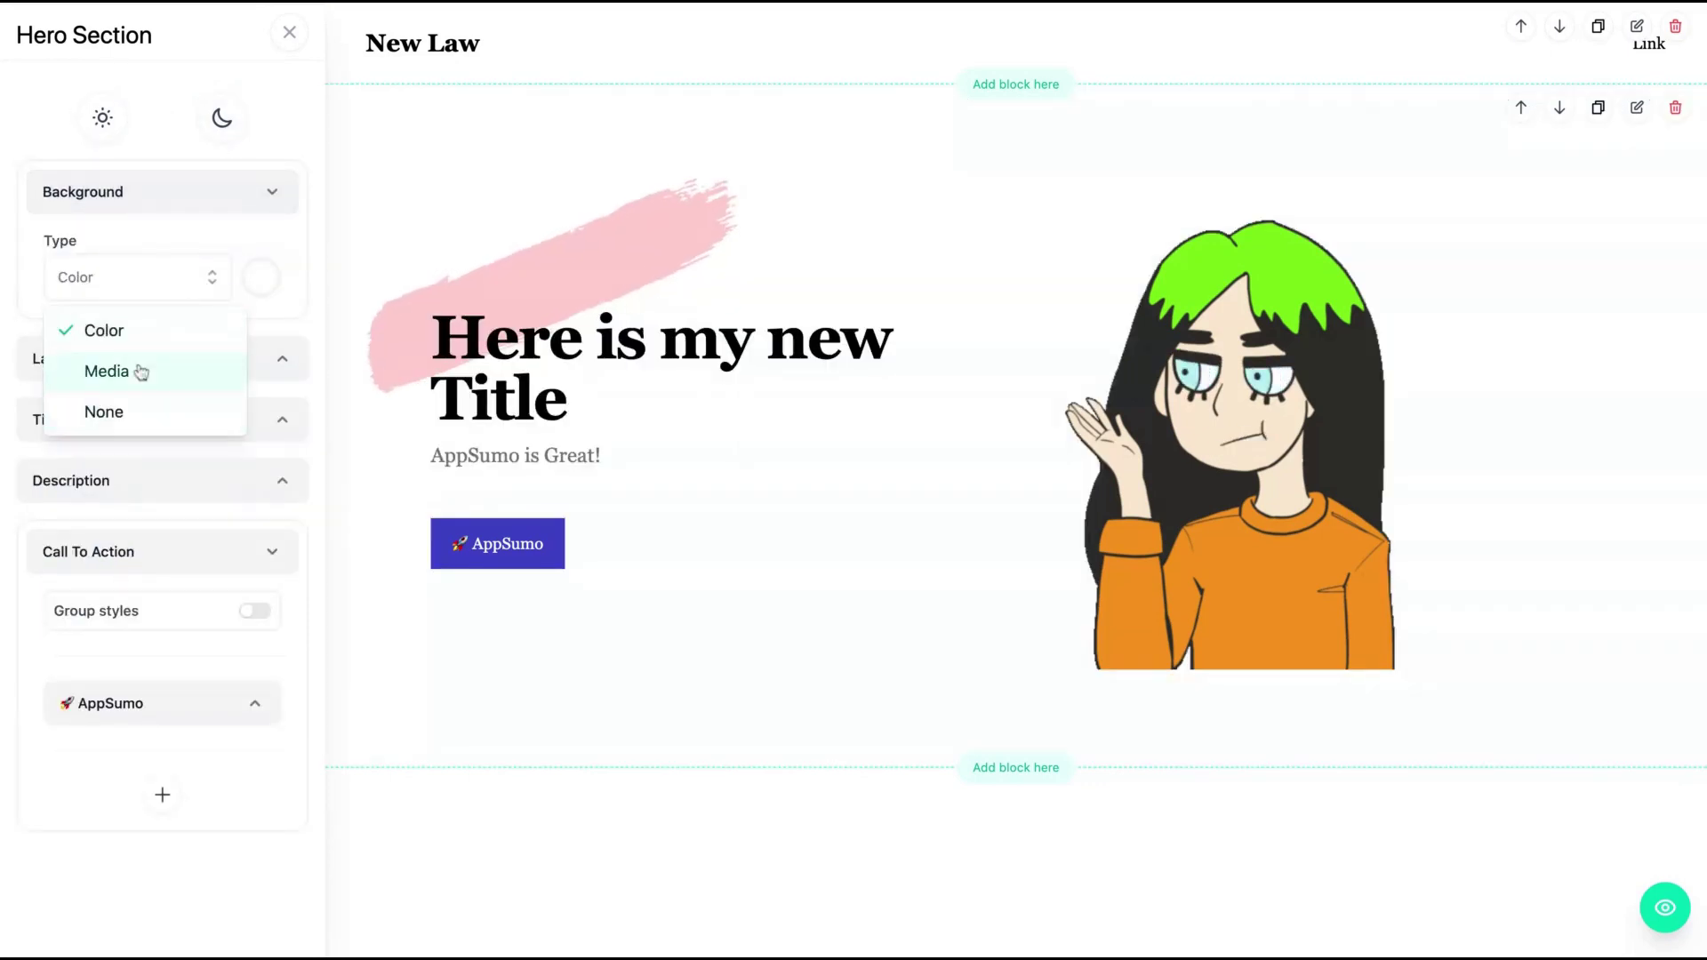
pyautogui.click(95, 413)
pyautogui.click(210, 278)
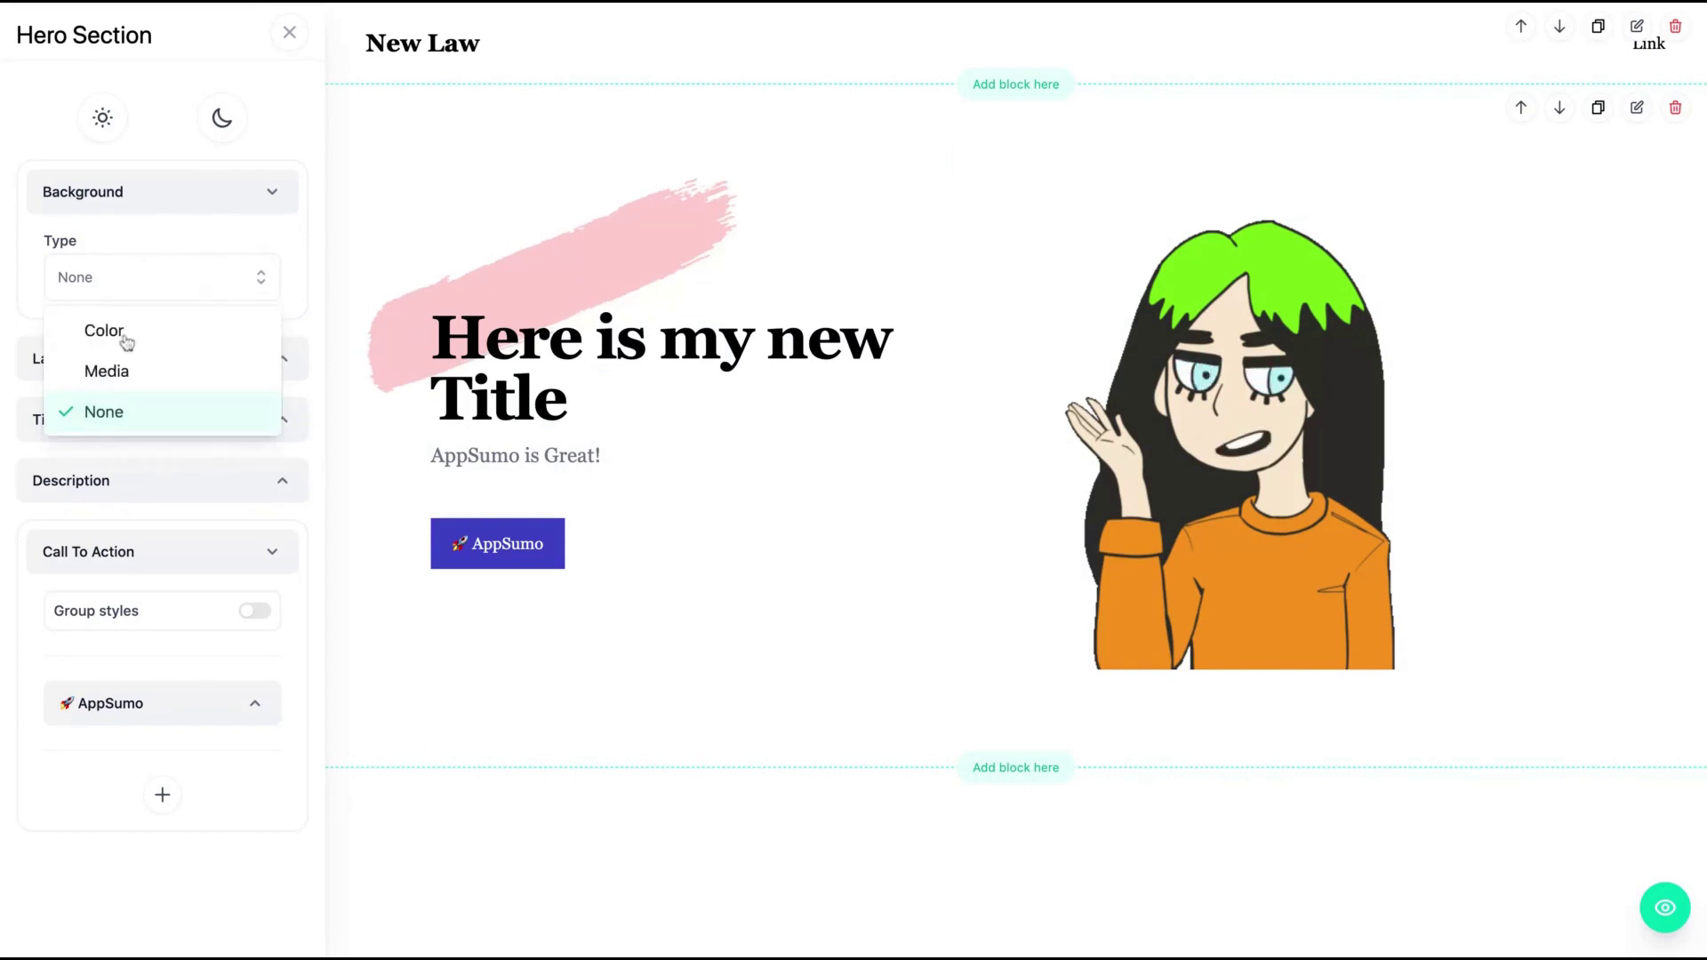
pyautogui.click(125, 338)
# - Try the gray swatch as the hero section's background color and return it to white (#FFFFFF)
pyautogui.click(260, 277)
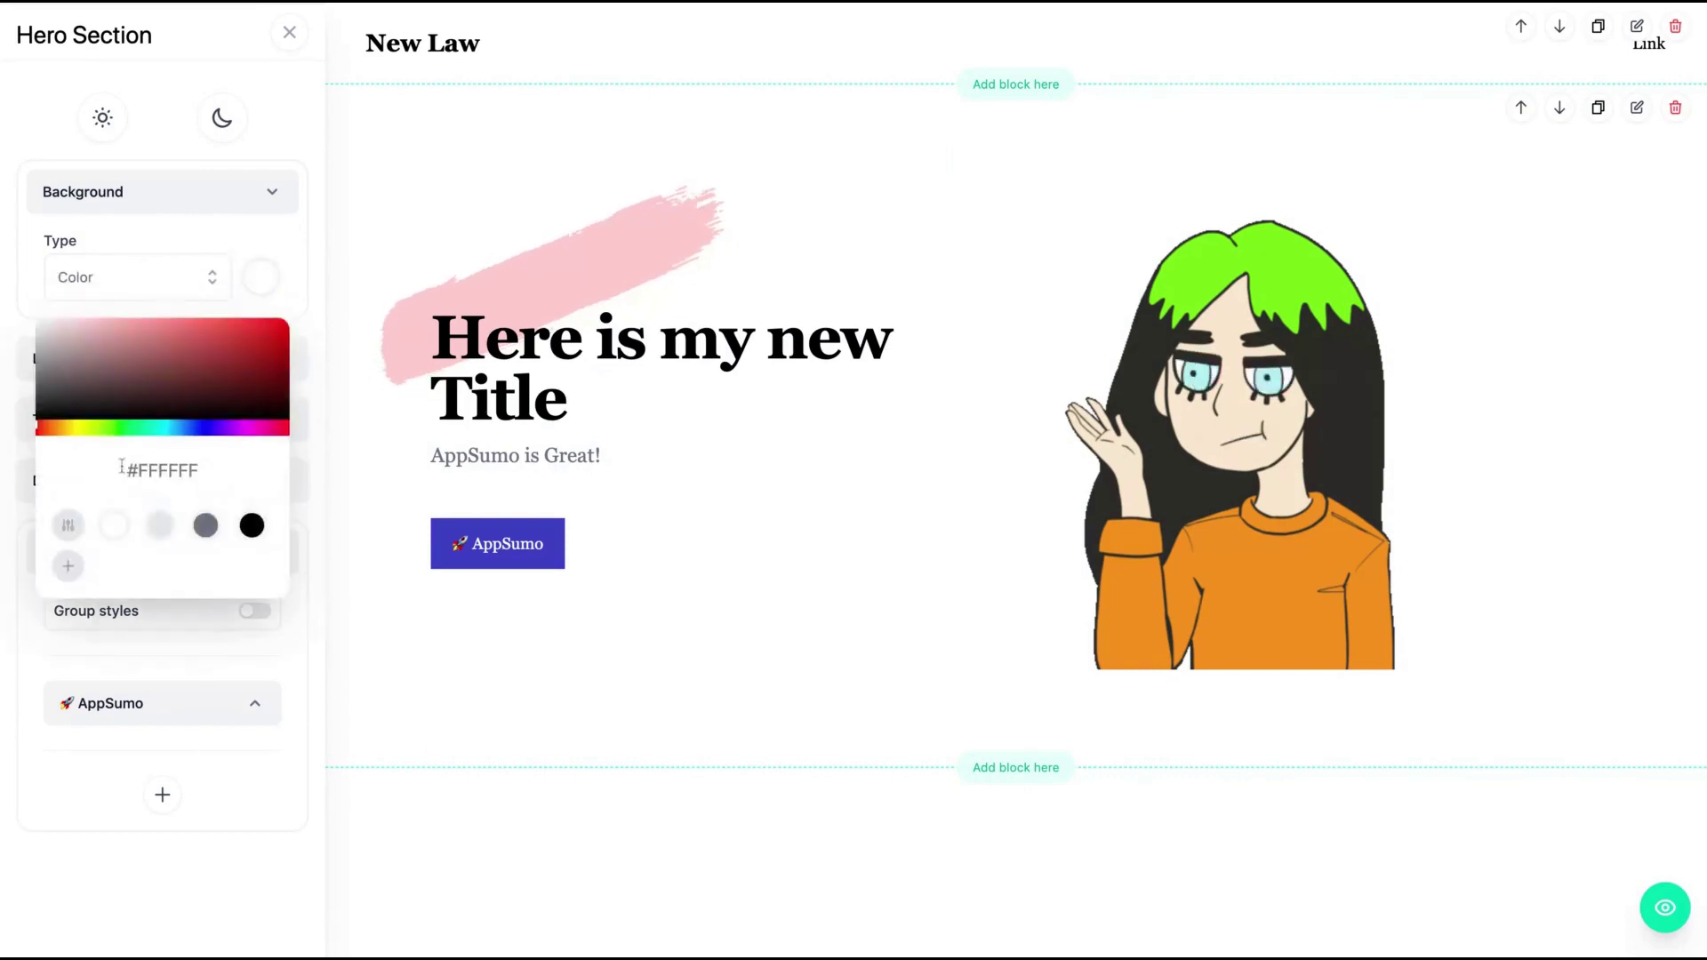
pyautogui.click(204, 526)
pyautogui.click(114, 529)
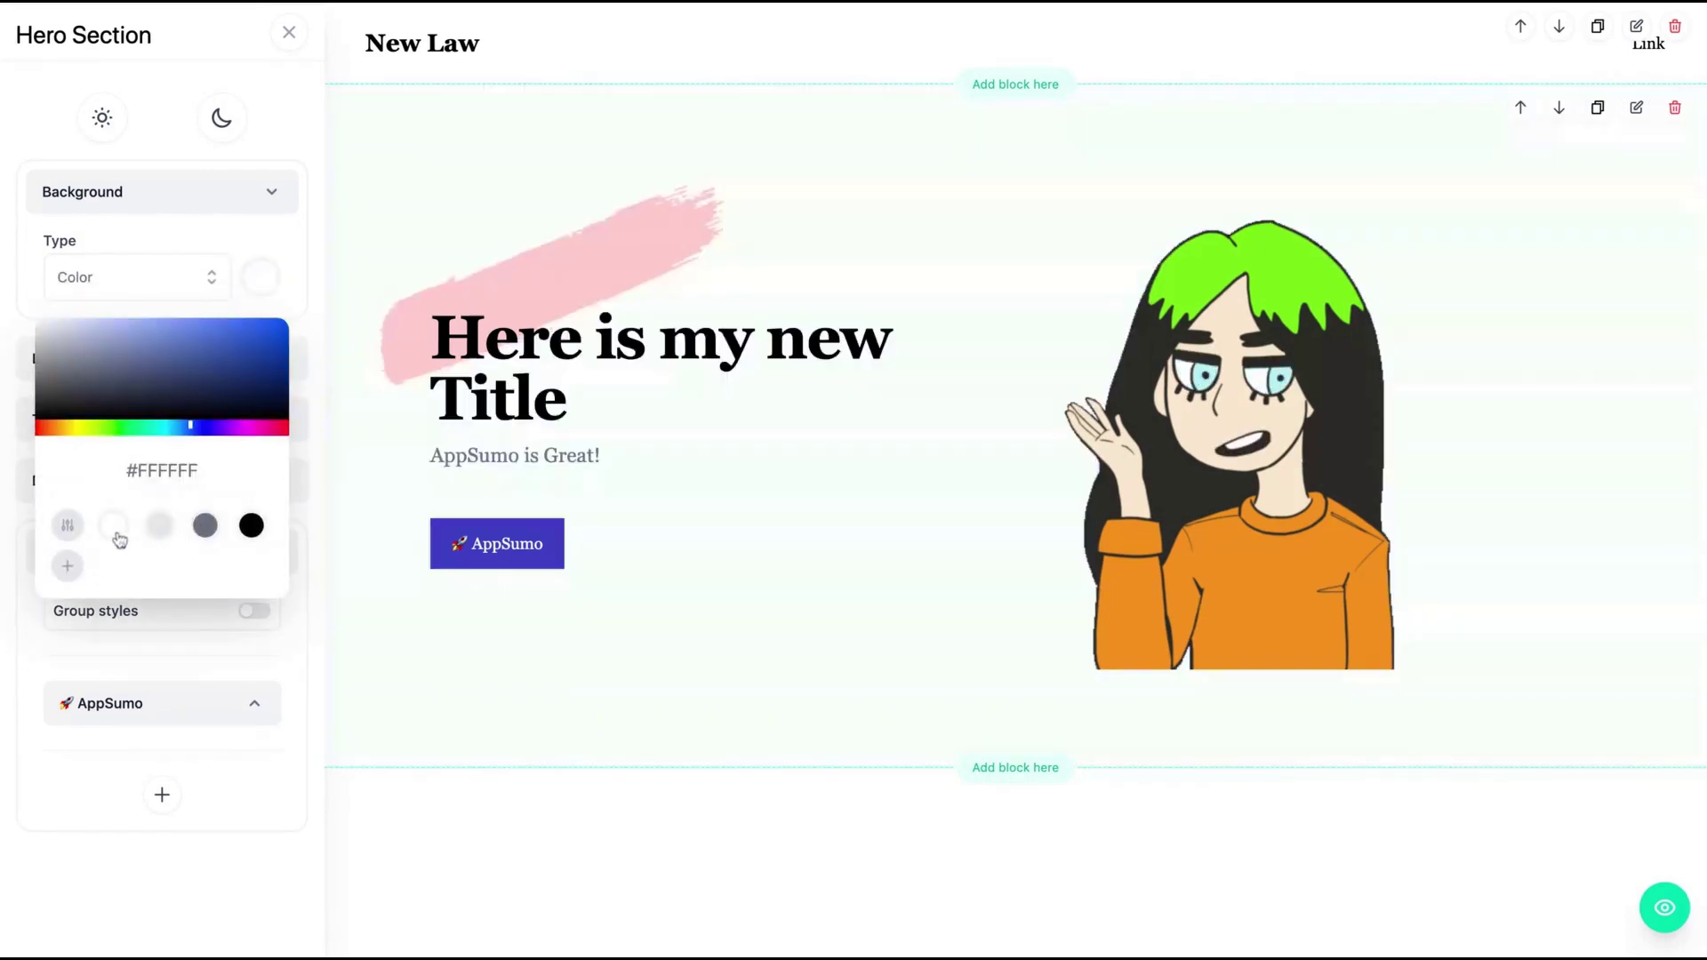
pyautogui.click(222, 233)
pyautogui.click(328, 190)
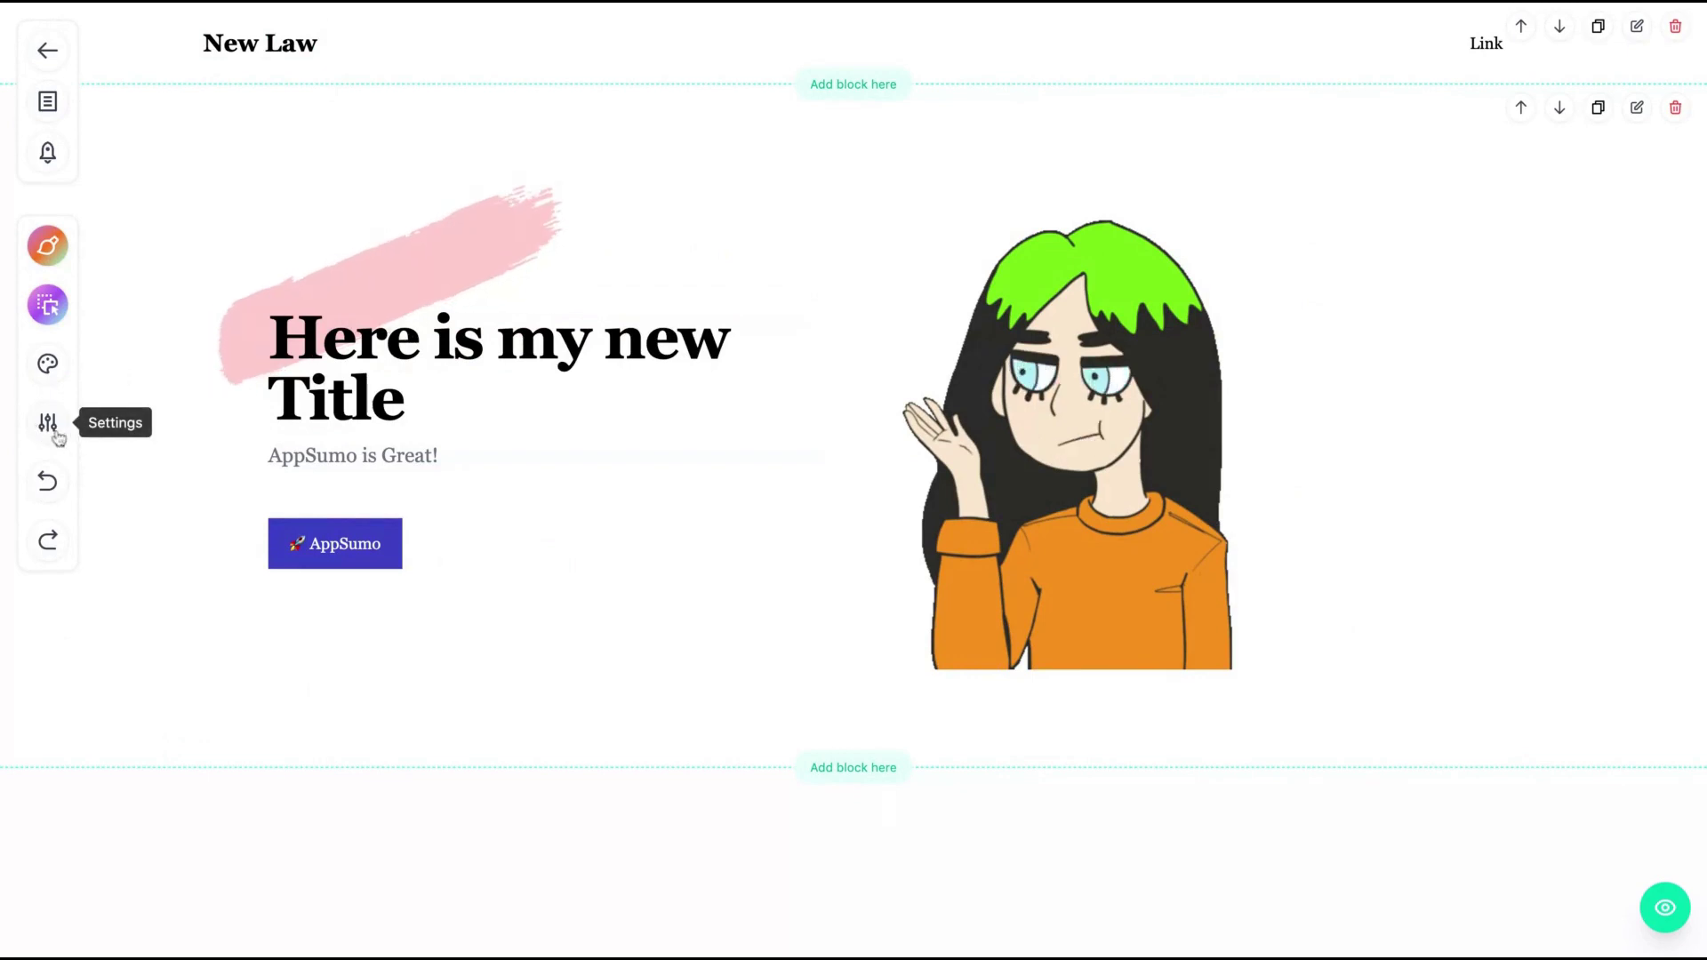
# - Try the large and small button sizes in the site's theme styles and go back to the medium size
pyautogui.click(47, 366)
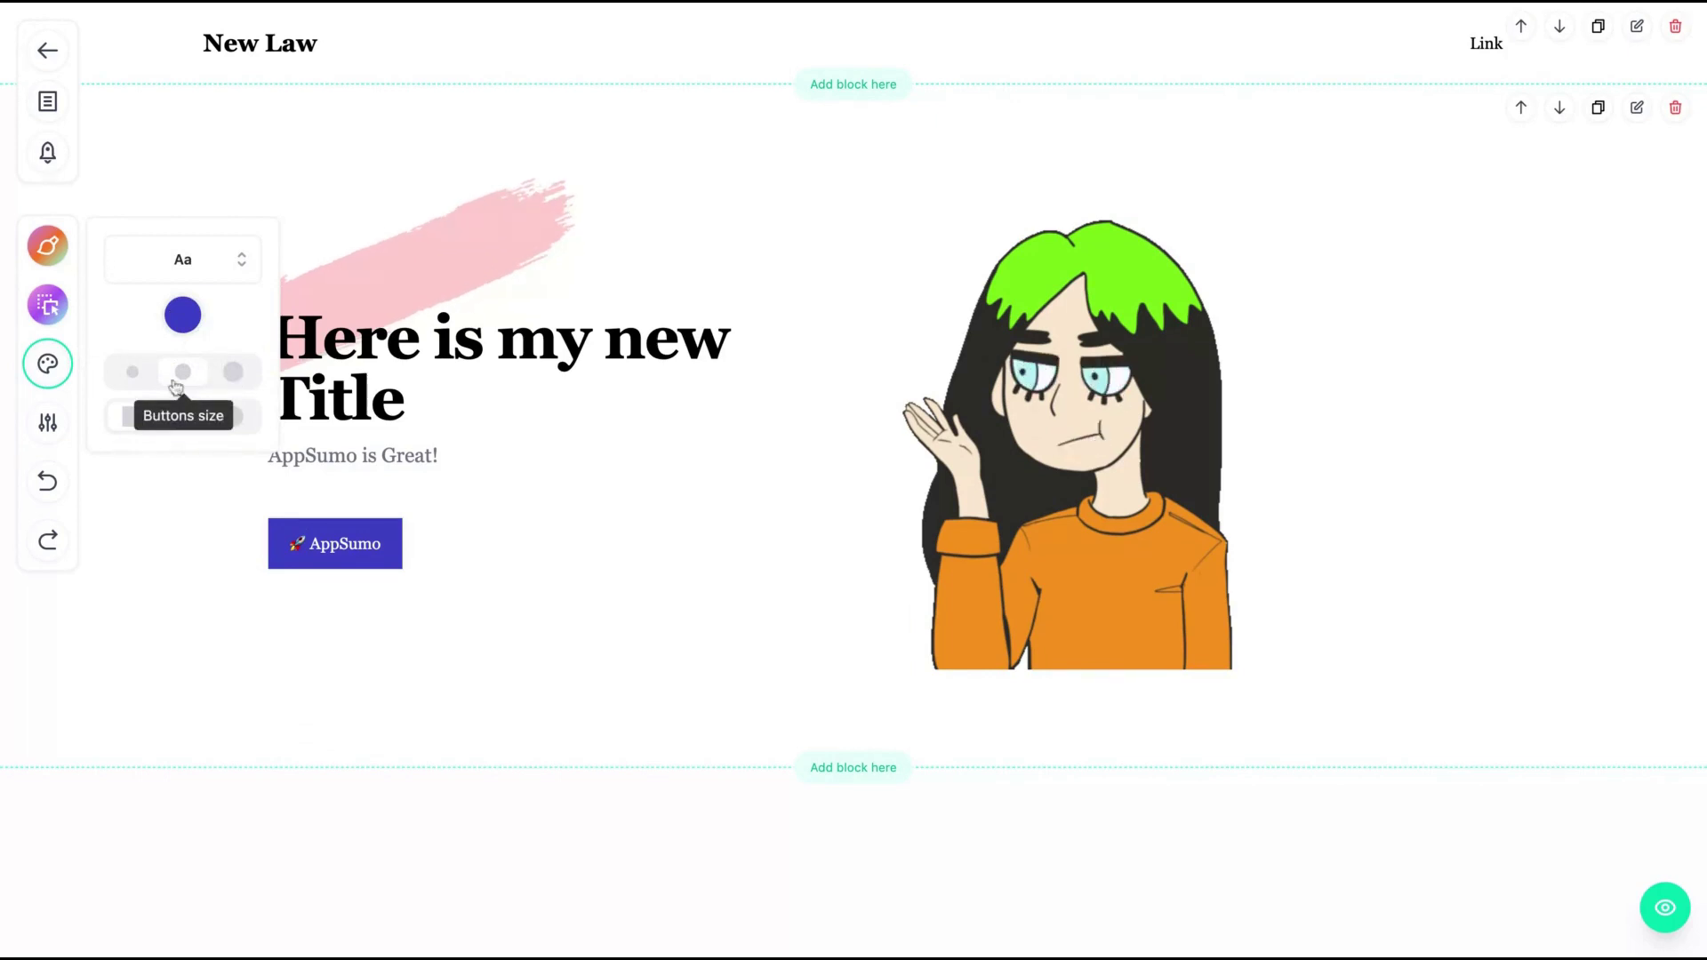
pyautogui.click(231, 374)
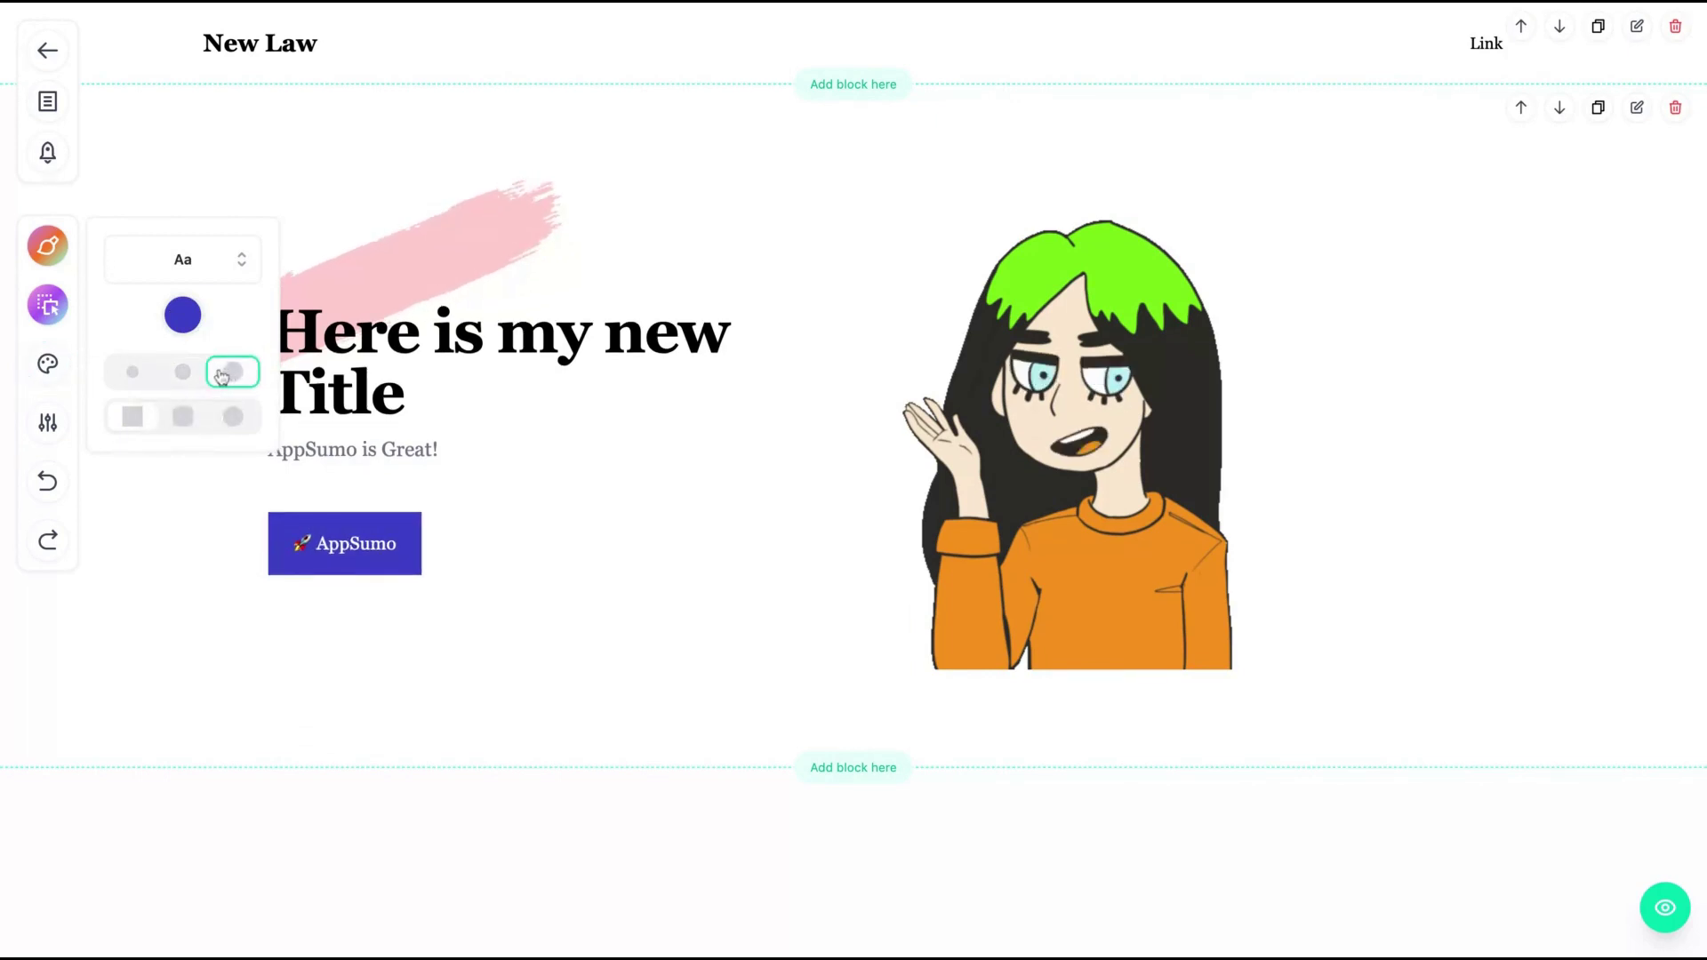
pyautogui.click(177, 376)
pyautogui.click(133, 375)
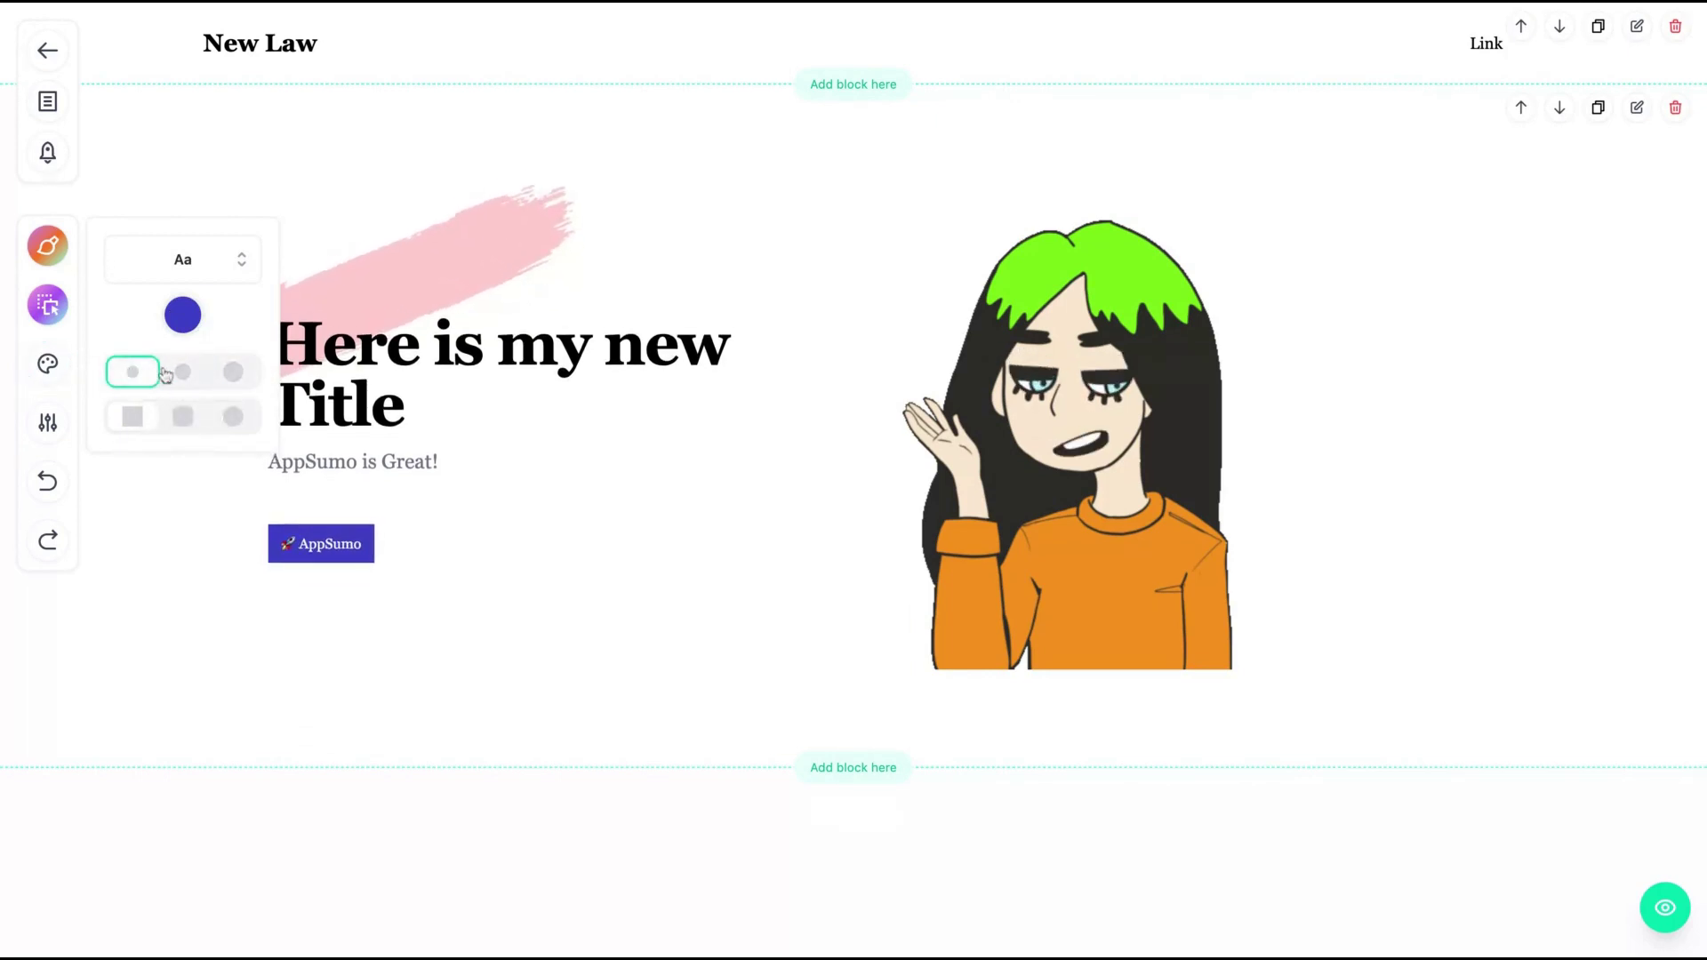
pyautogui.click(180, 374)
# - Compare the pill and square button shapes and set the site's buttons to slightly rounded corners
pyautogui.click(183, 420)
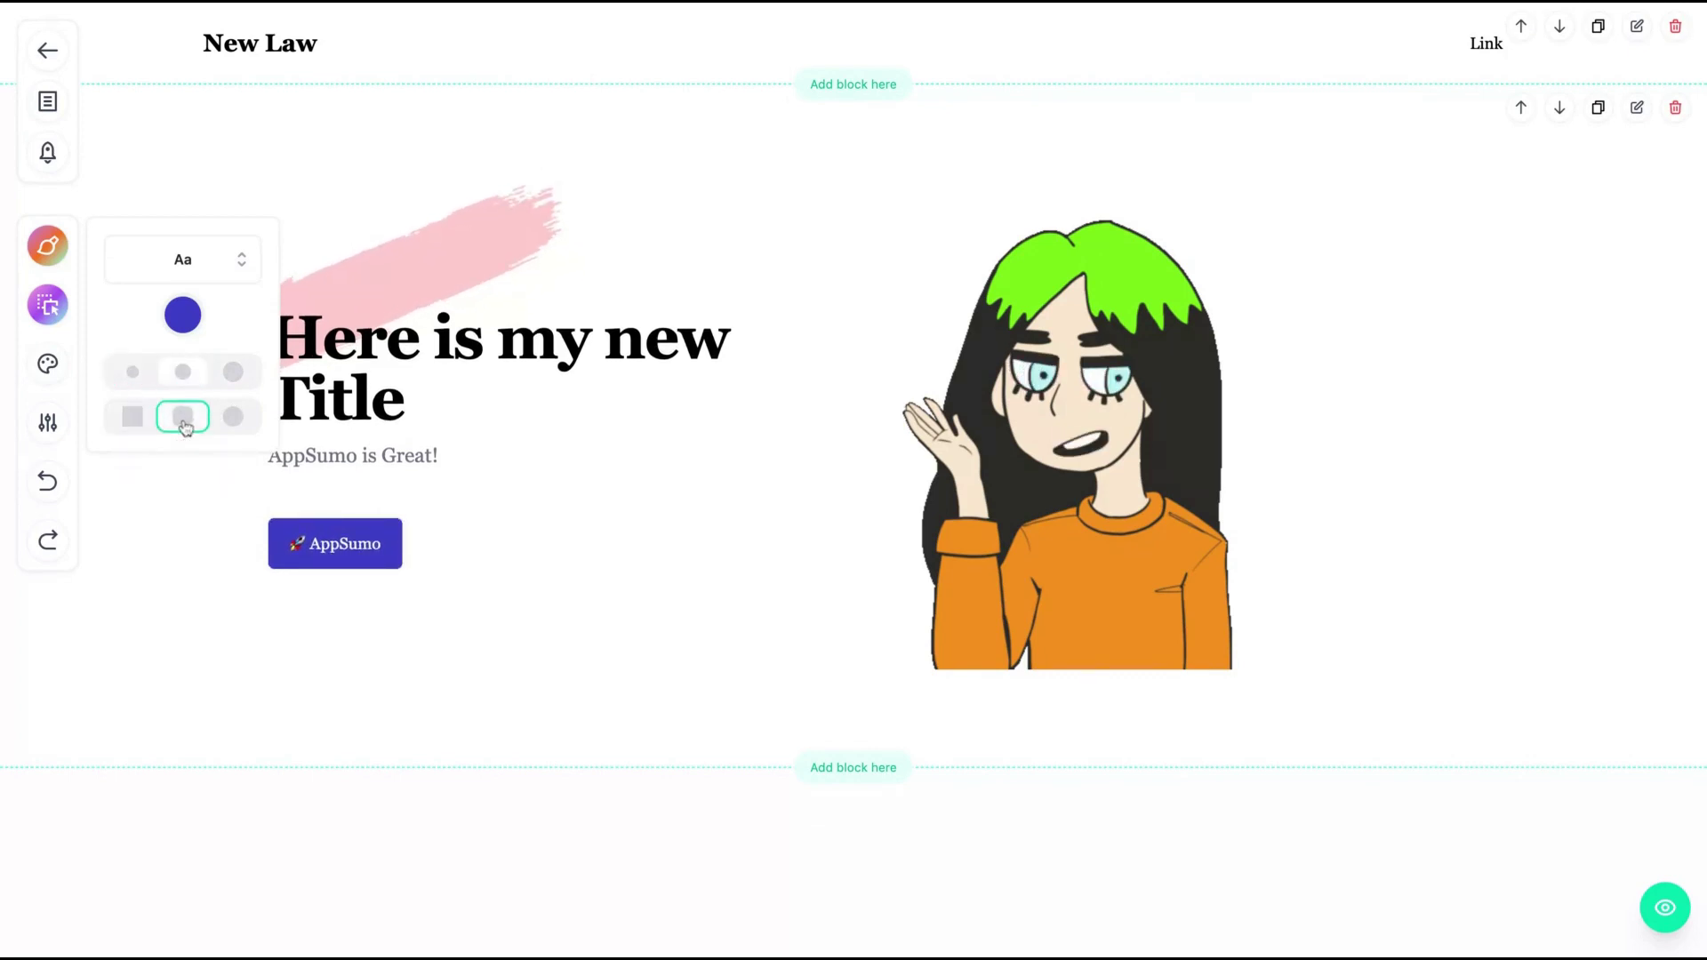
pyautogui.click(229, 420)
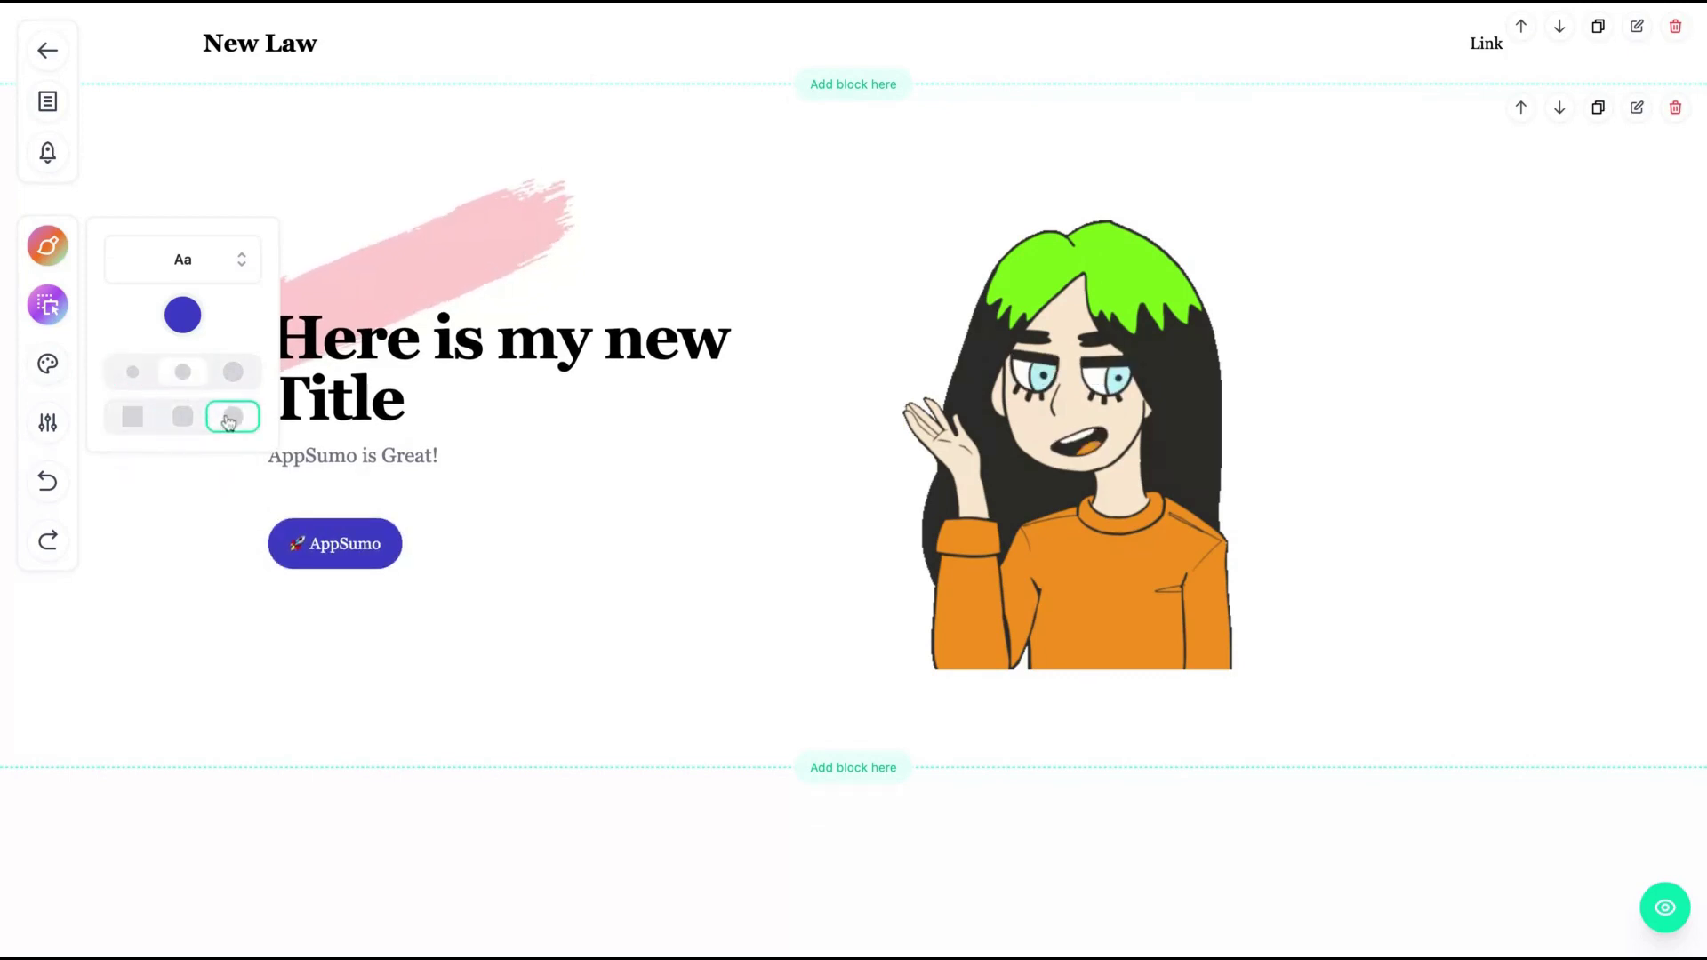
pyautogui.click(133, 417)
pyautogui.click(182, 417)
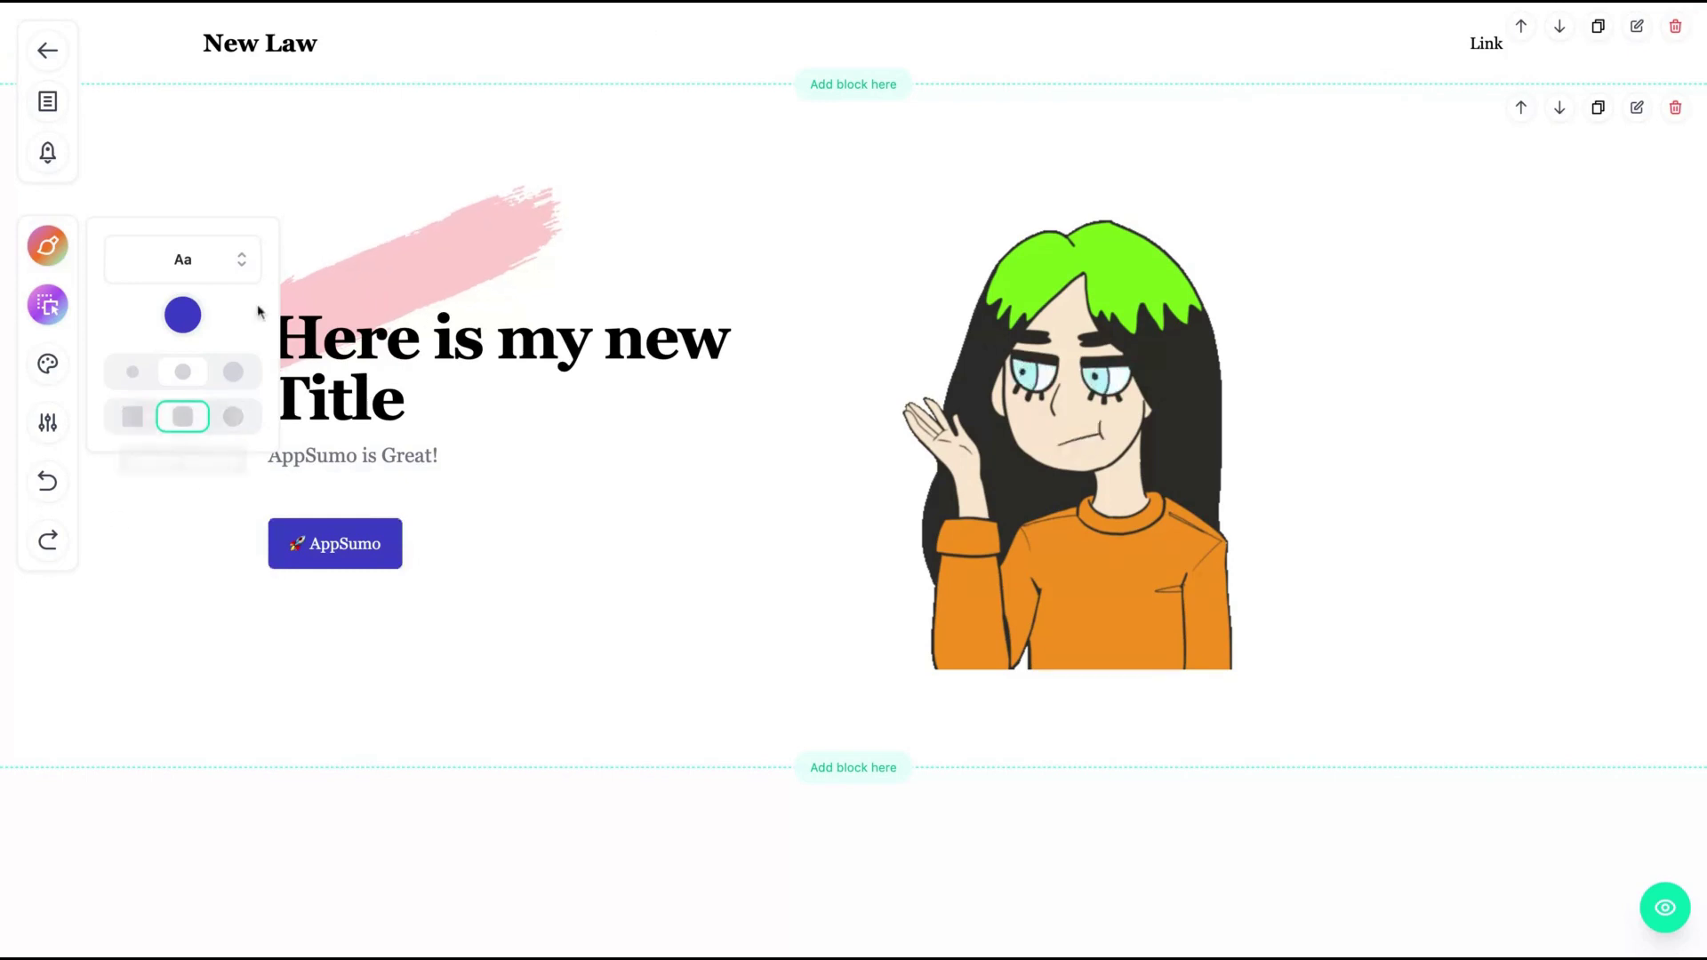
pyautogui.click(351, 286)
# - Draw a thin black freehand zigzag line above and beside the hero's character illustration and save the drawing
pyautogui.click(252, 496)
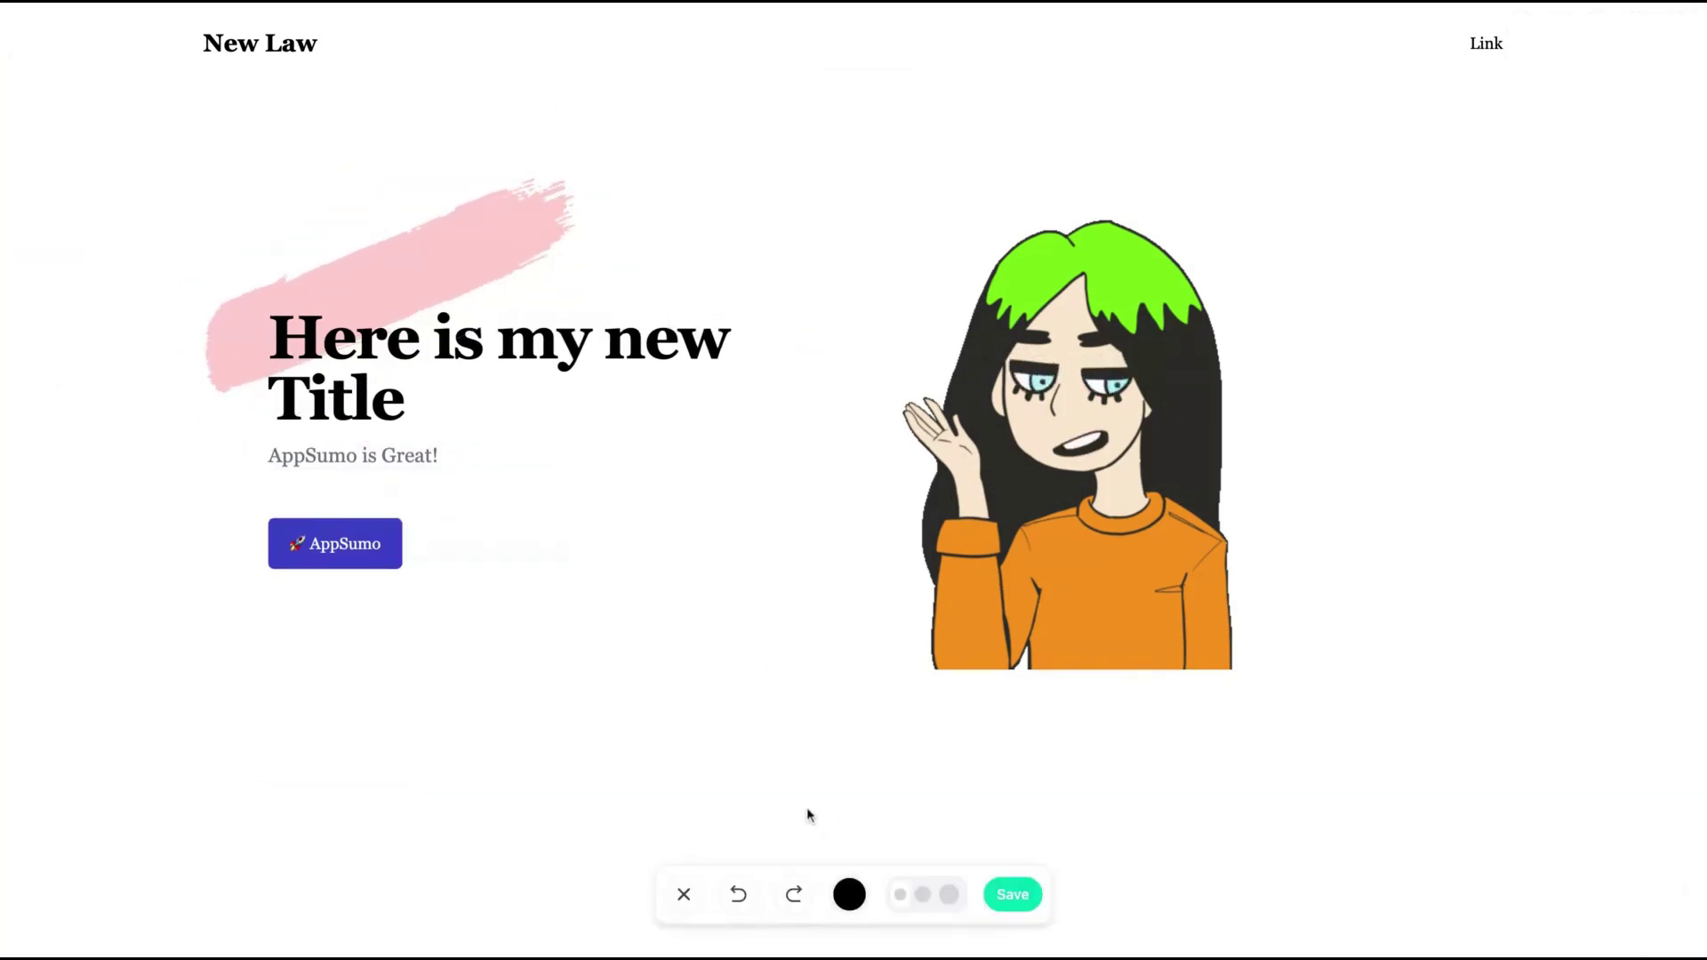
pyautogui.moveTo(903, 195)
pyautogui.mouseDown()
pyautogui.moveTo(1361, 366)
pyautogui.moveTo(1485, 460)
pyautogui.mouseUp()
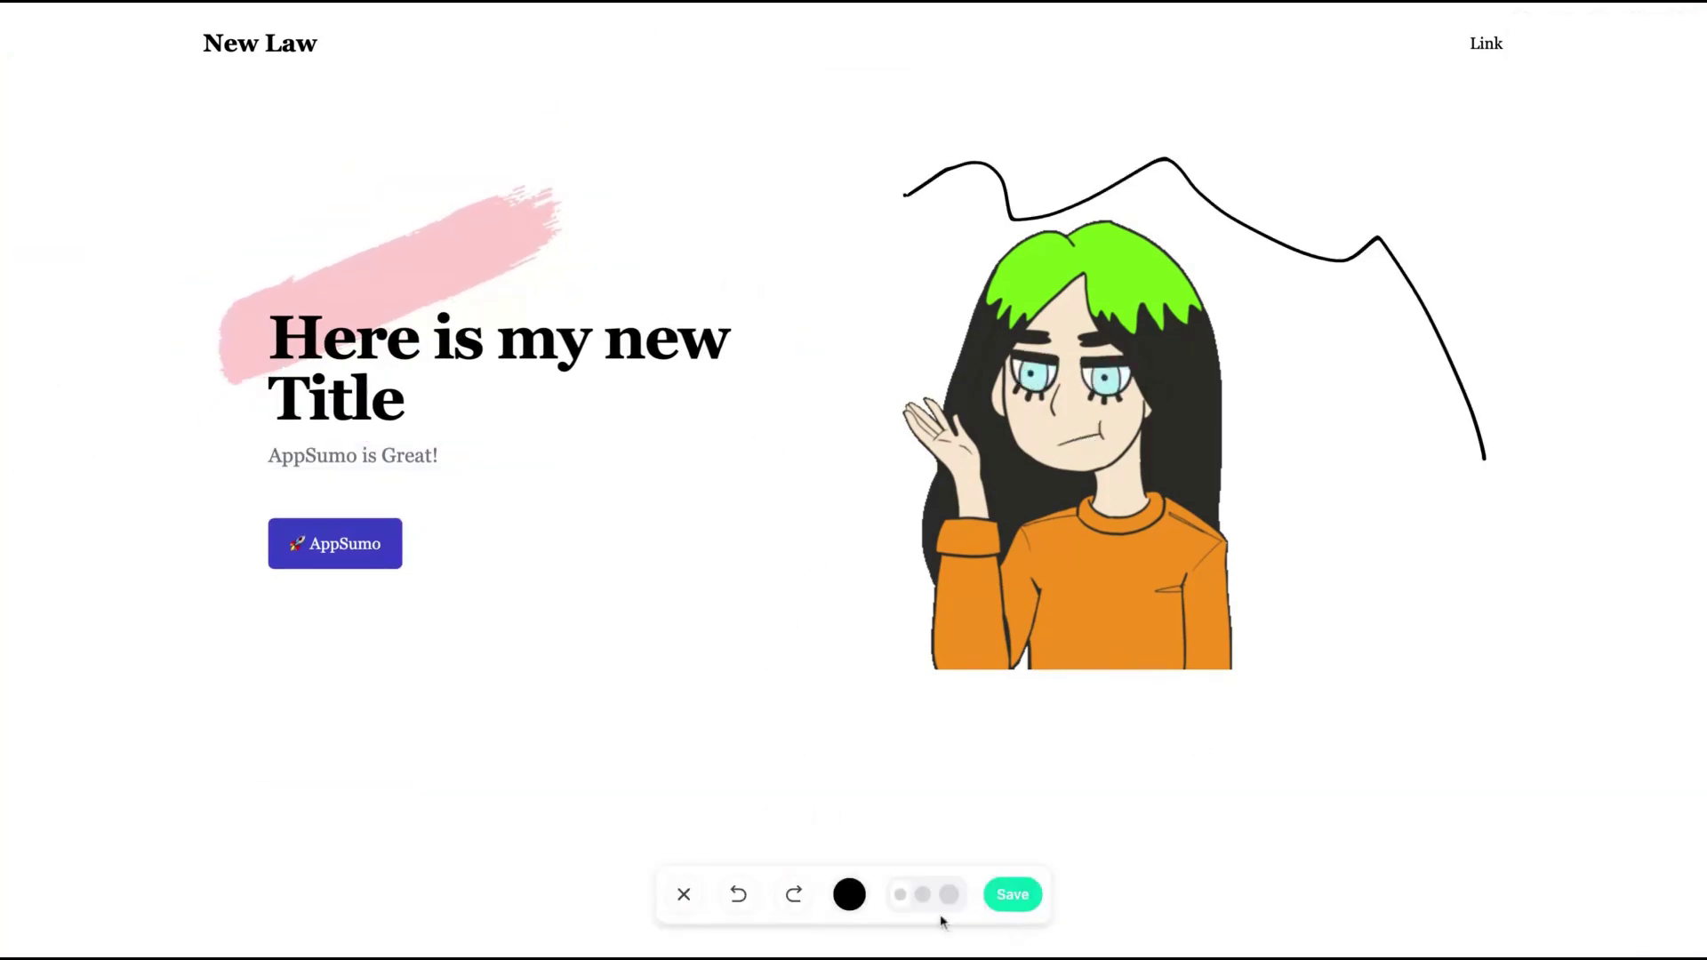
pyautogui.click(1003, 900)
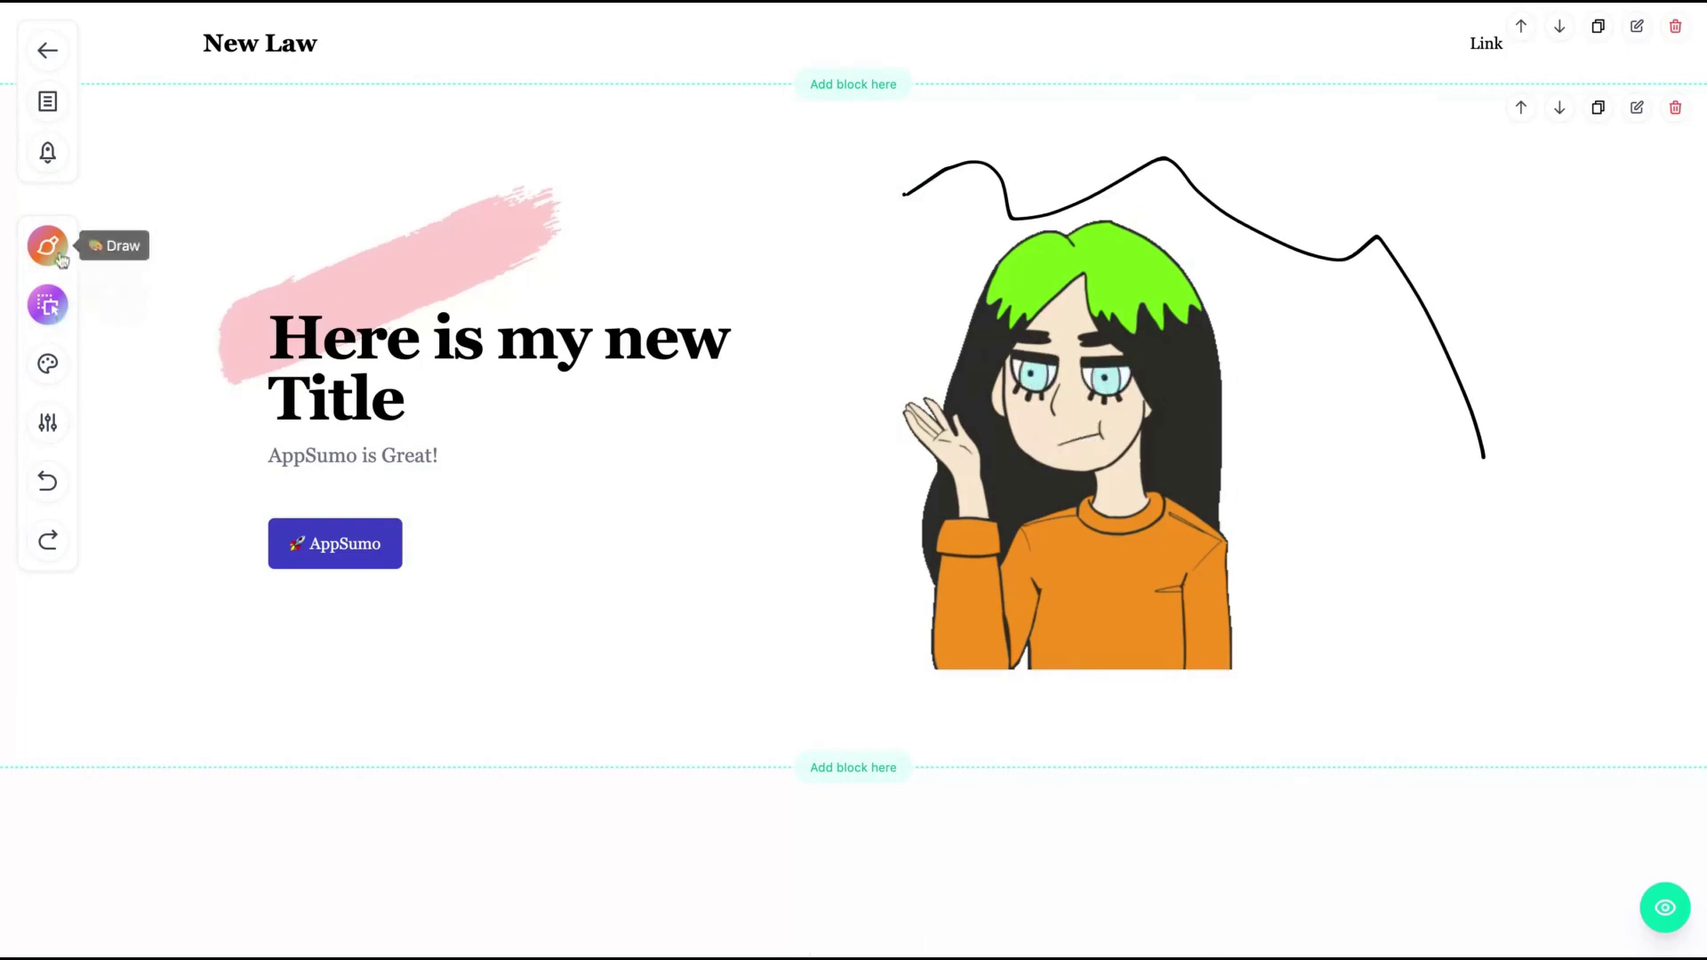
# - Browse the assets available for dropping onto the page: the Giphy, Saly and Remix Icon libraries and this site's own files
pyautogui.click(50, 306)
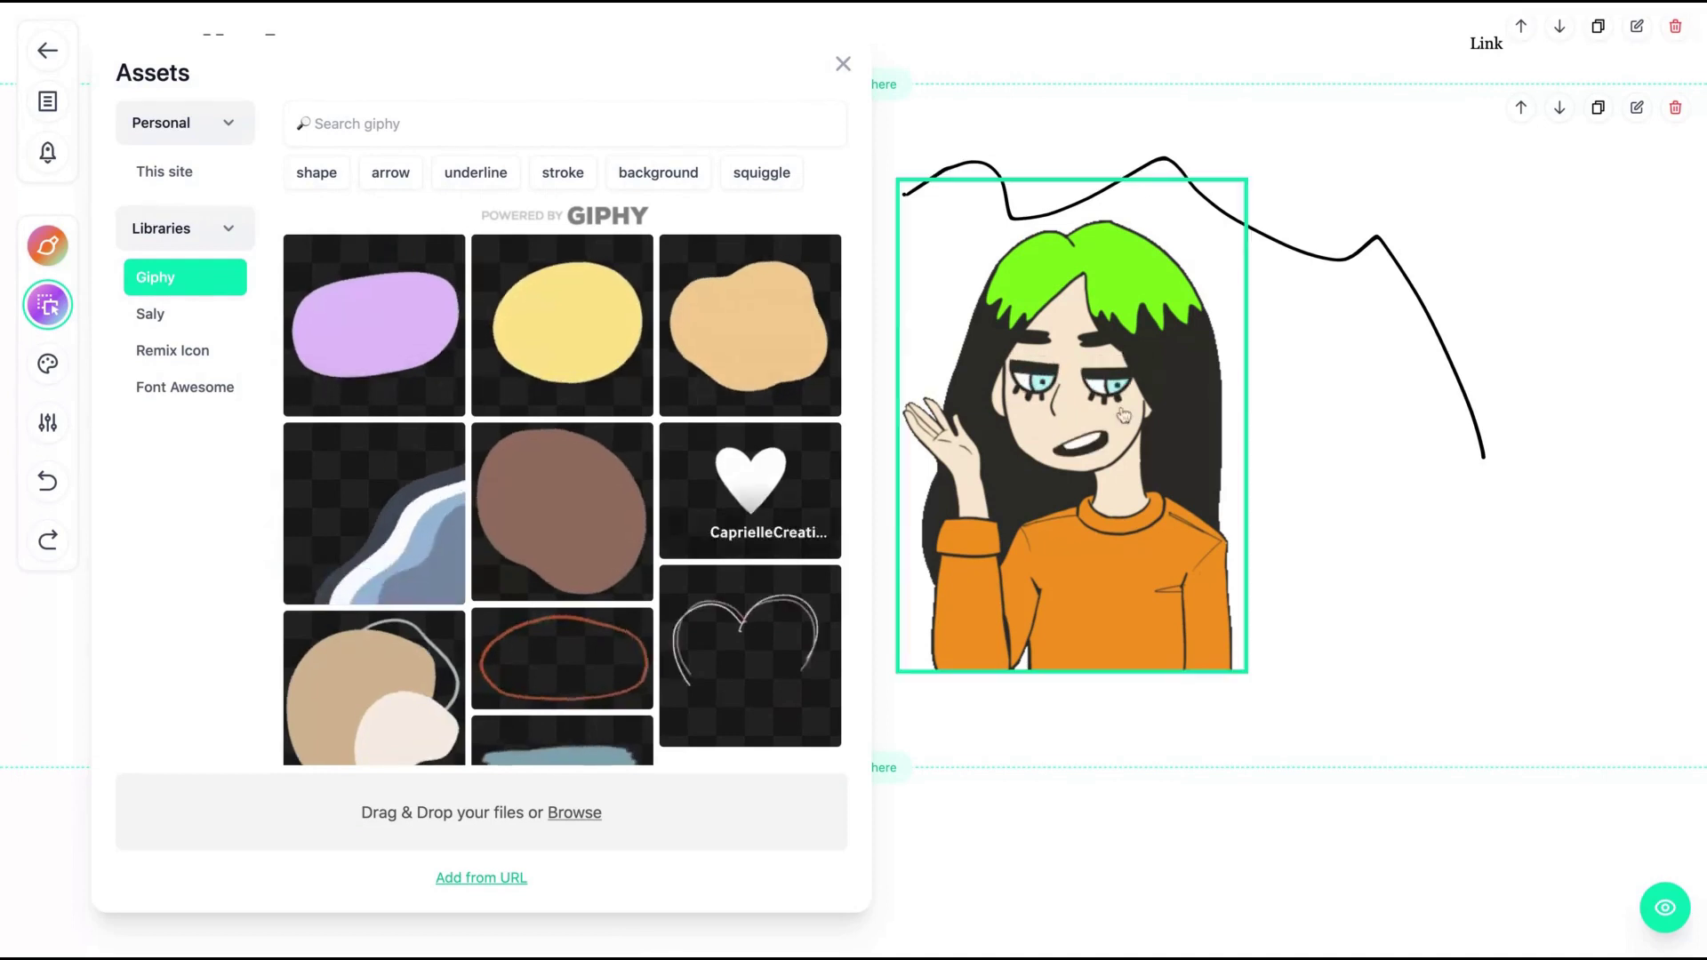
pyautogui.click(151, 314)
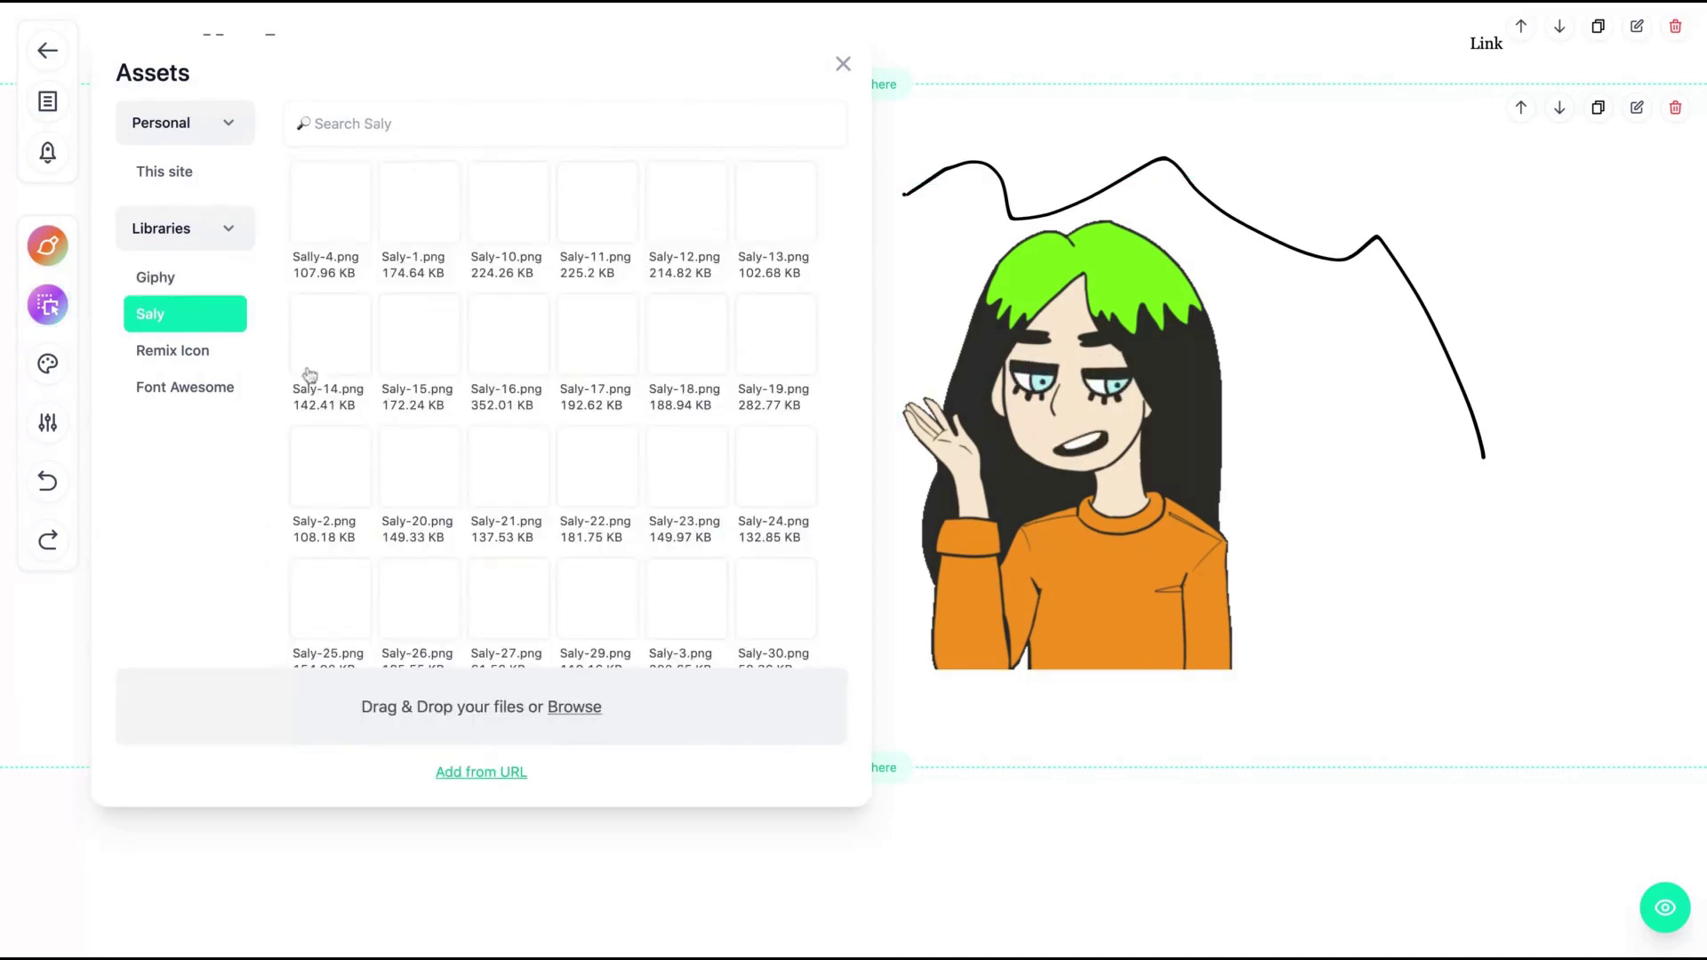
pyautogui.click(200, 354)
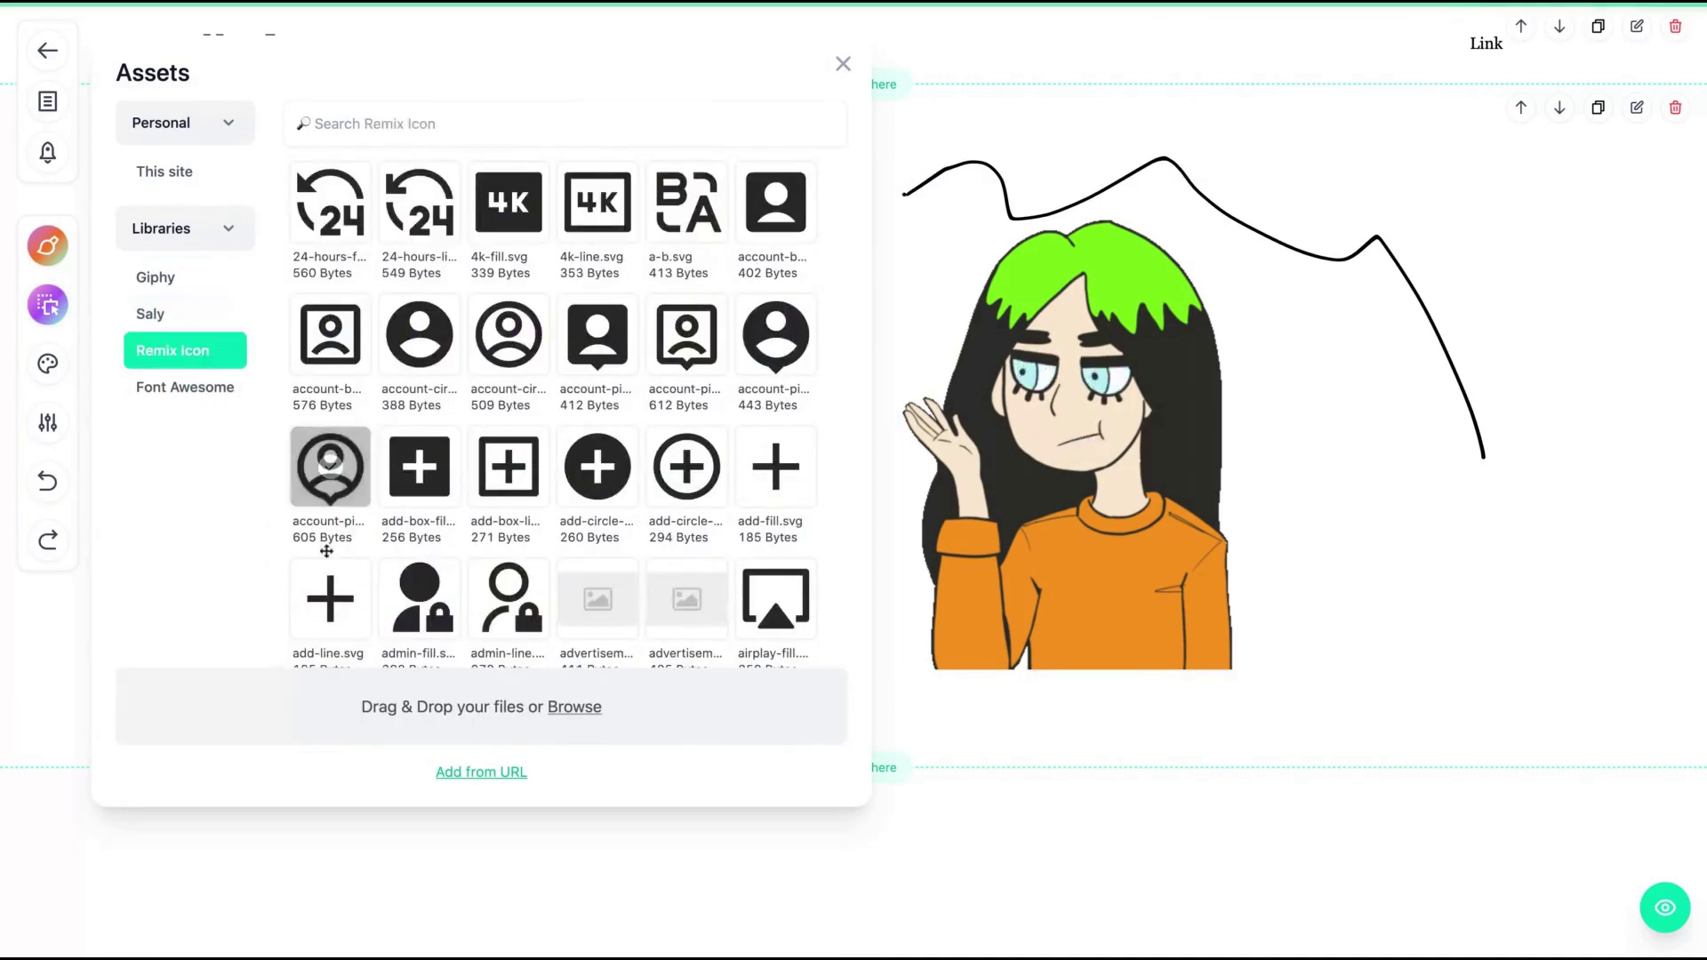
pyautogui.scroll(-5, 430, 488)
pyautogui.scroll(6, 431, 487)
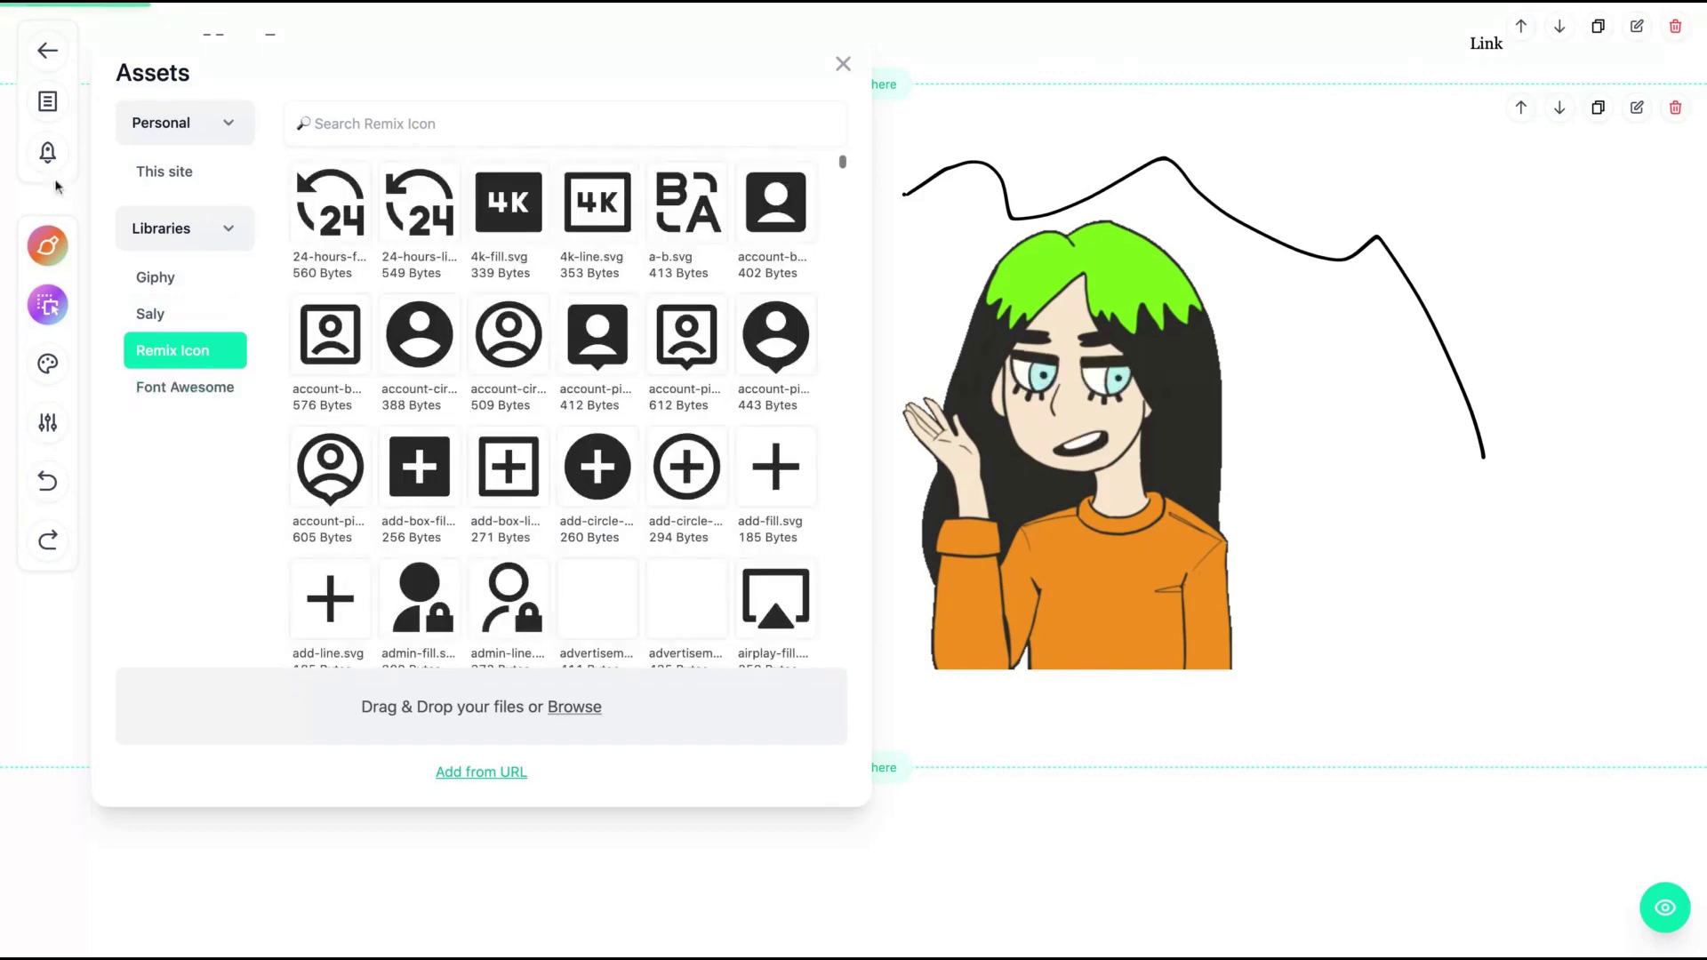
pyautogui.click(224, 177)
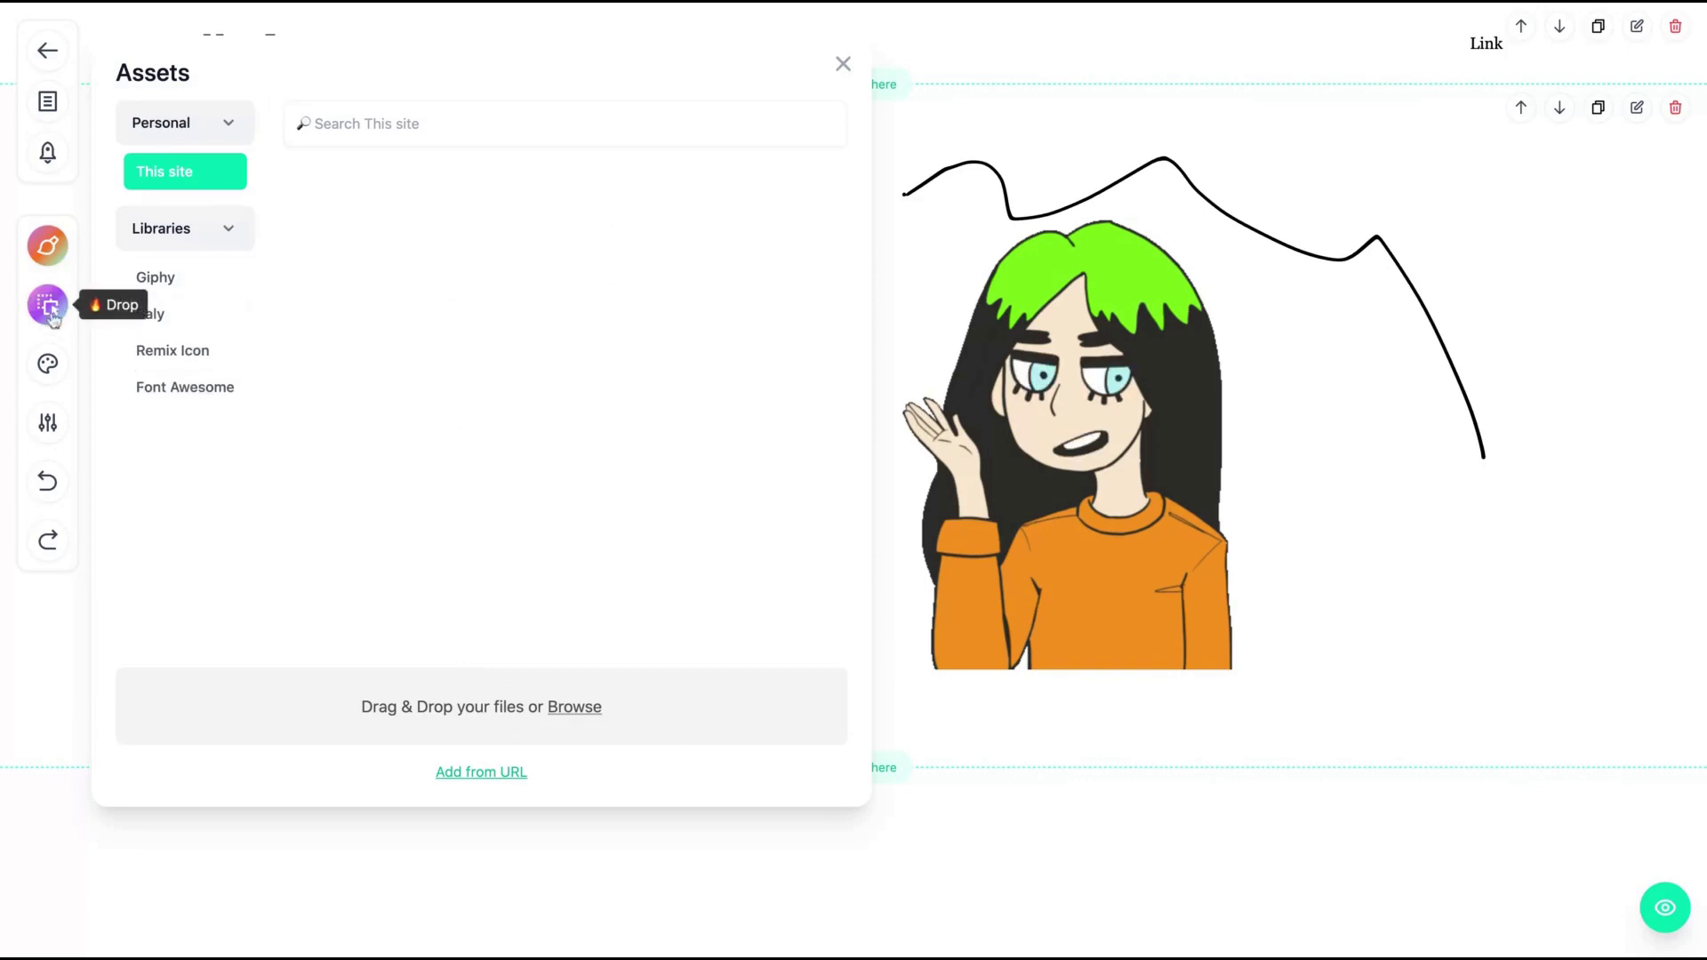
pyautogui.click(843, 67)
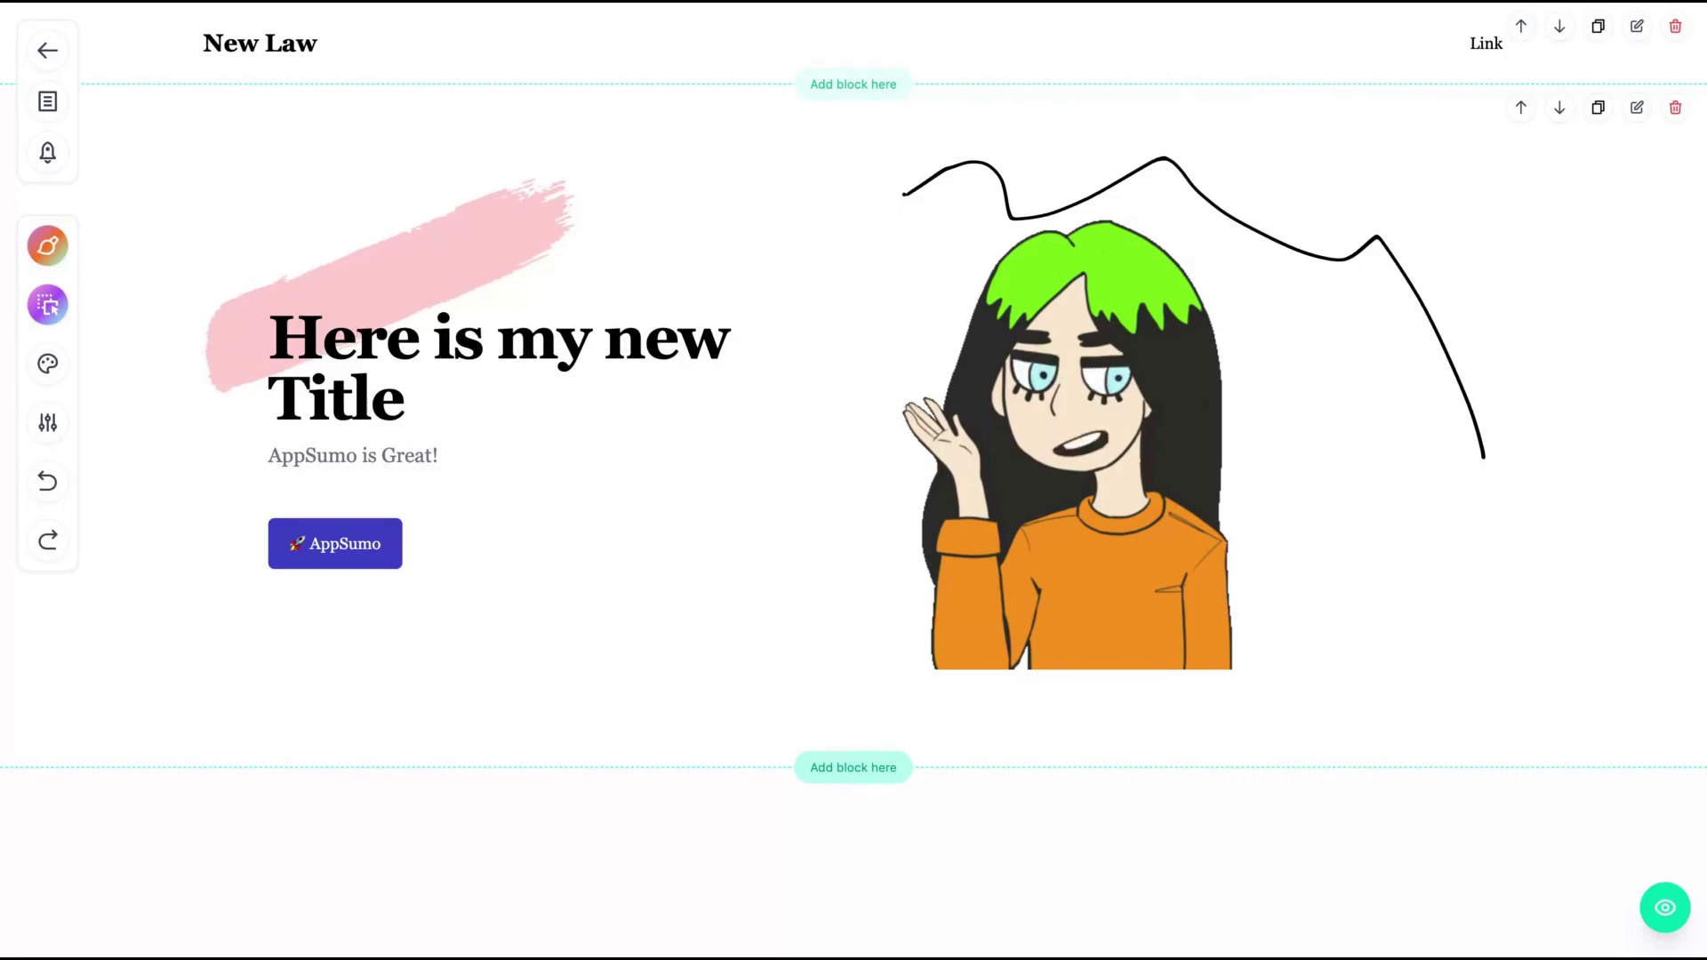
# - Add a Nav Bar block below the hero section and delete it again
pyautogui.click(854, 83)
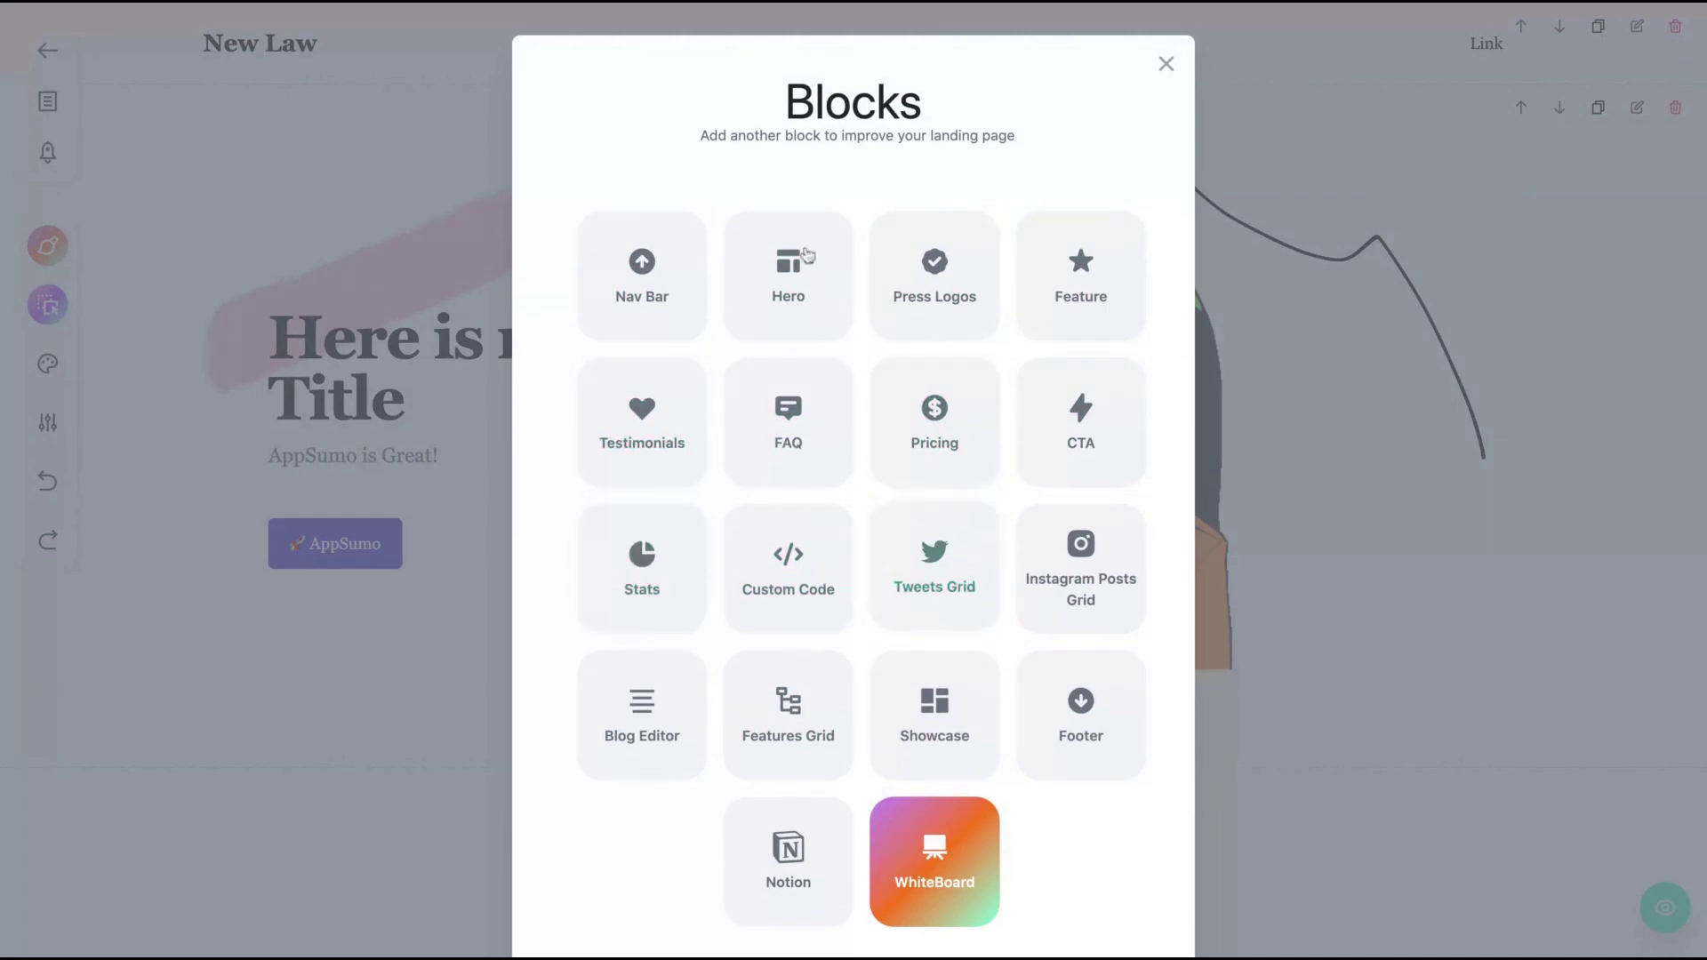
pyautogui.click(649, 264)
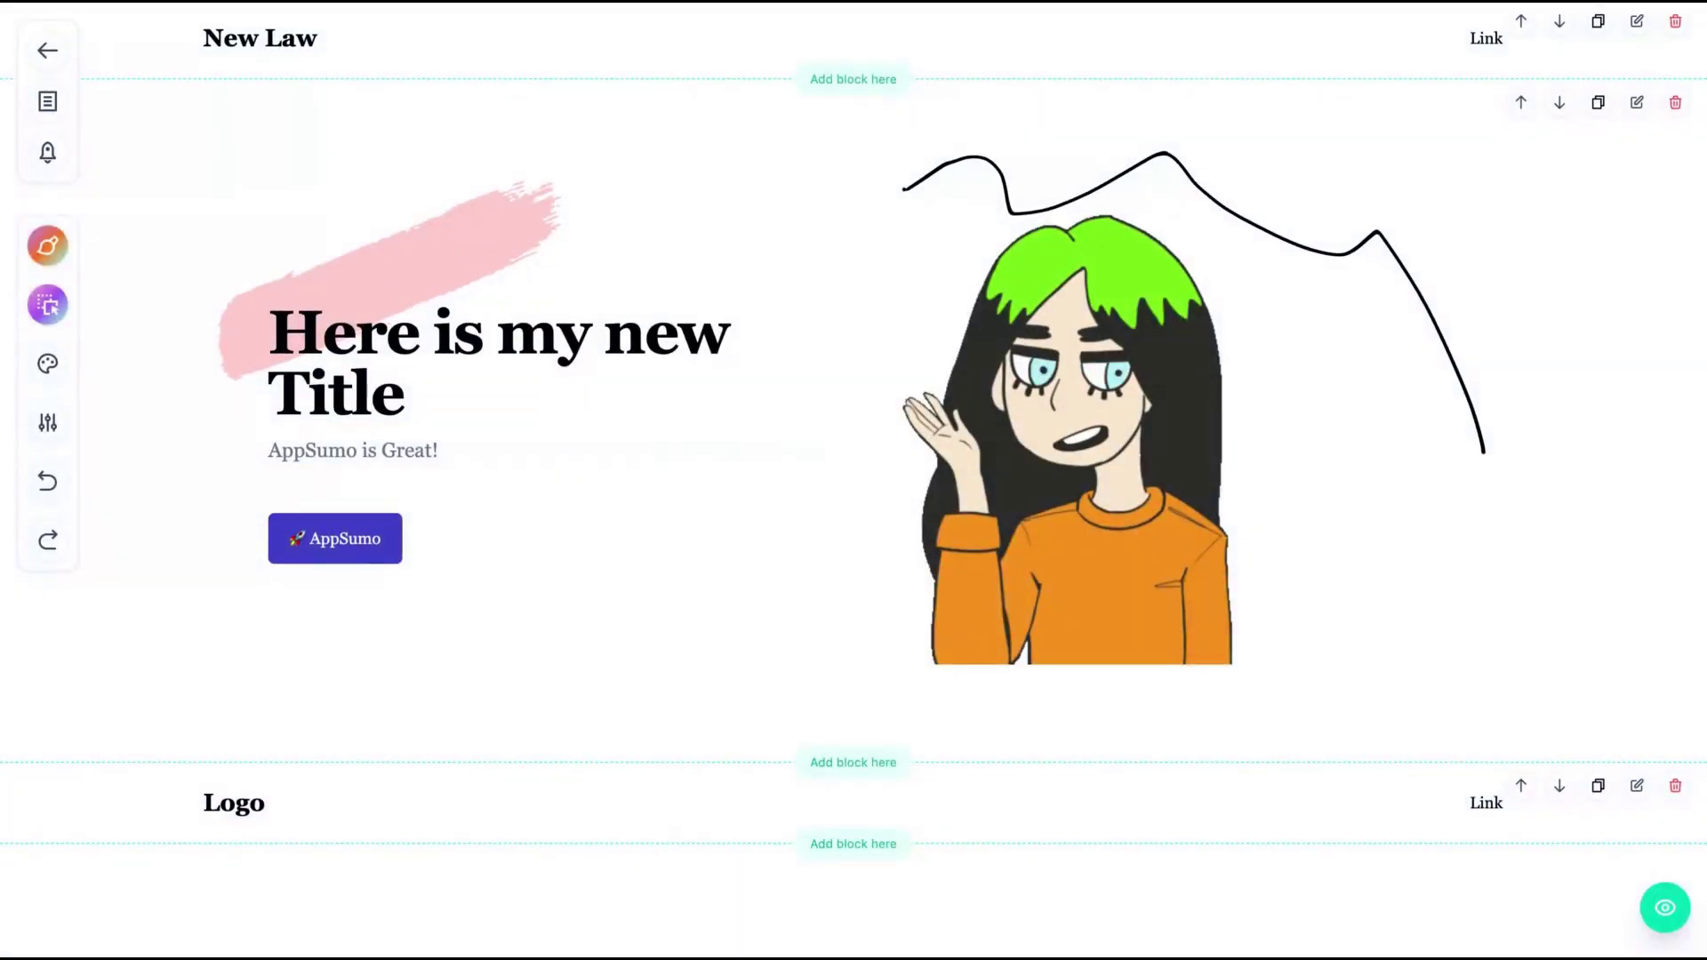
pyautogui.click(388, 41)
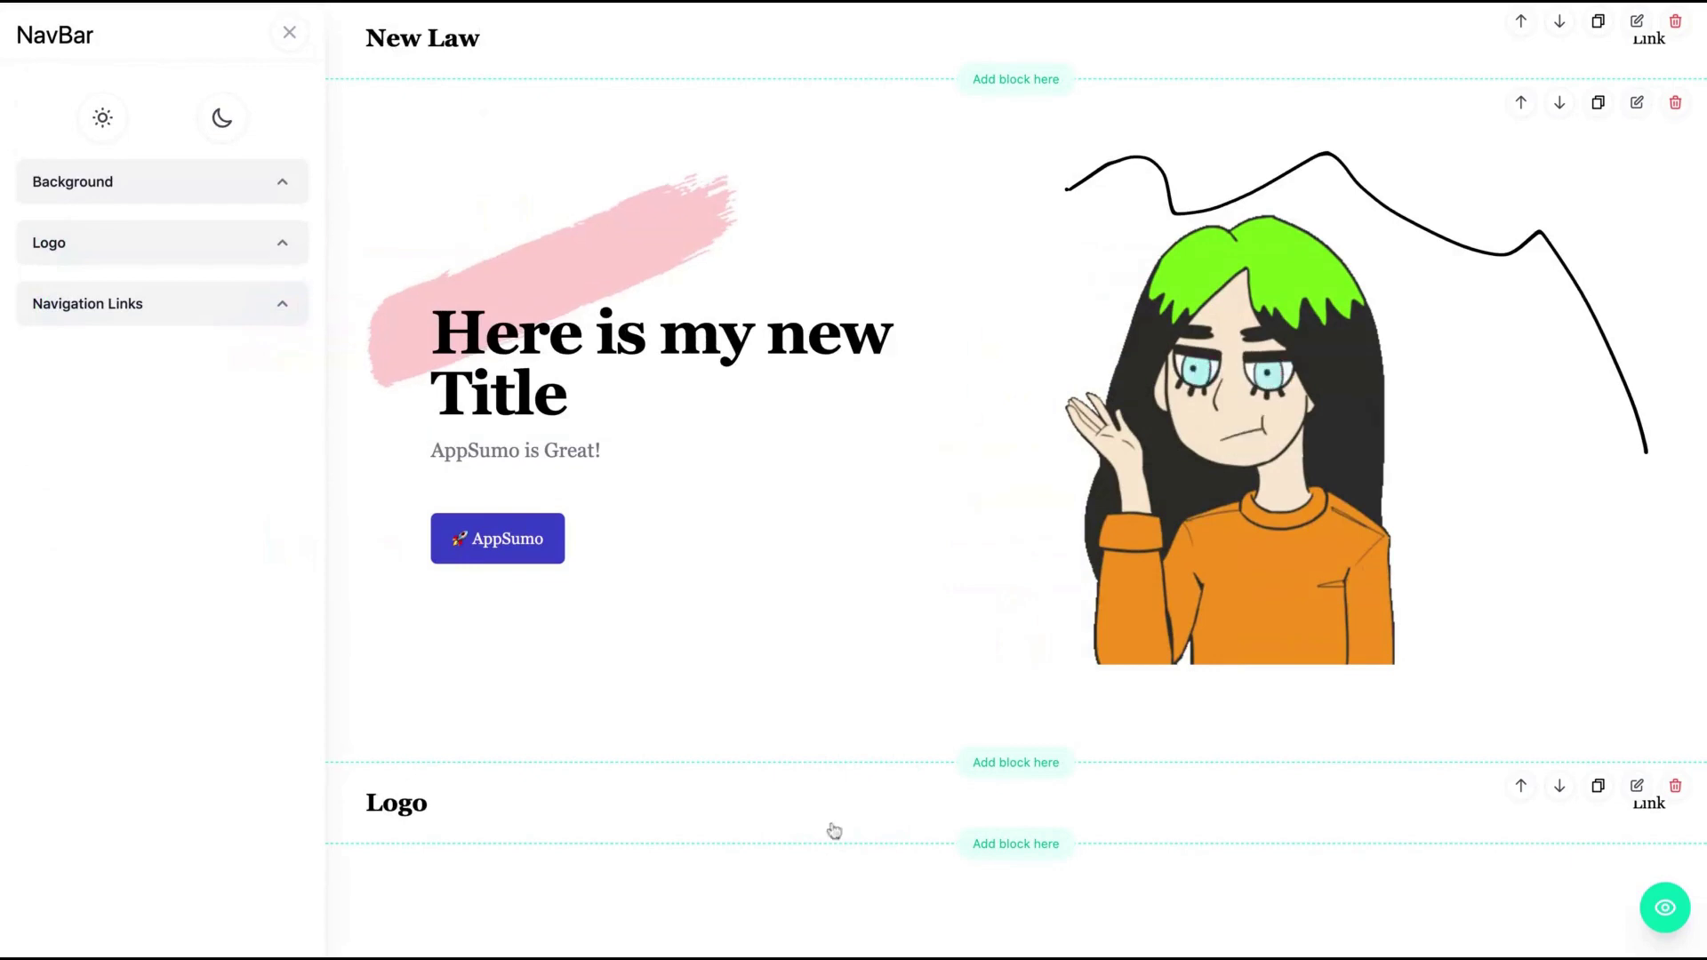
pyautogui.click(1675, 785)
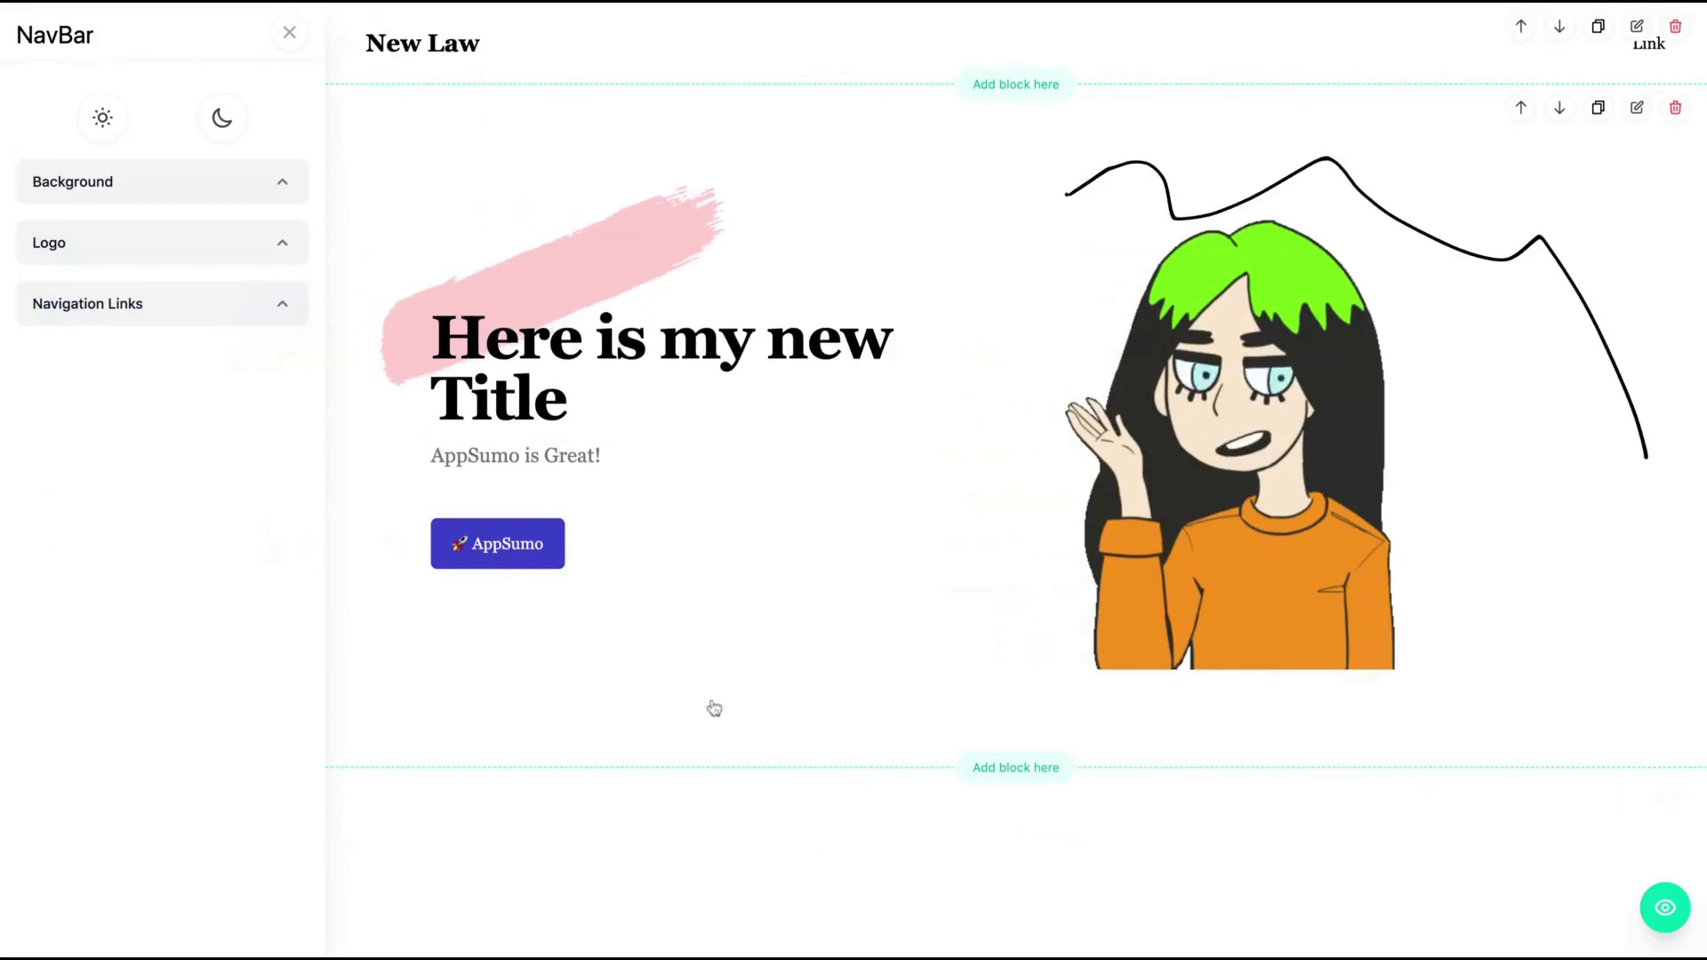
pyautogui.click(289, 32)
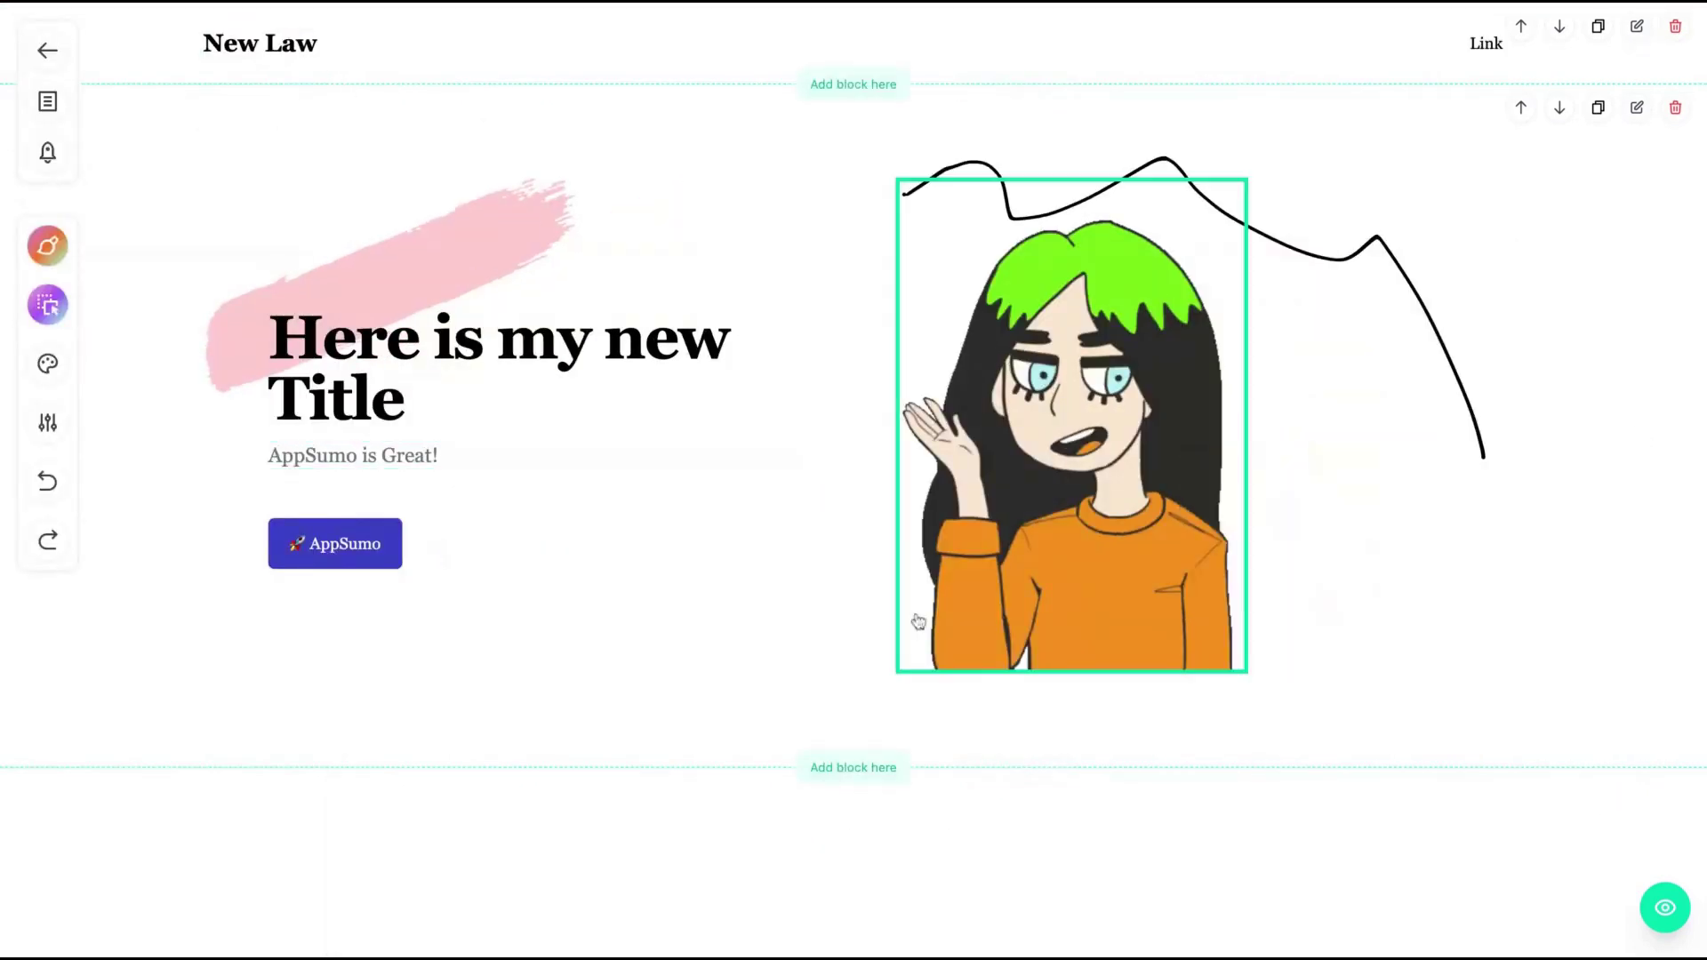
# - Add a Feature block below the hero section and remove it again after looking it over
pyautogui.click(836, 780)
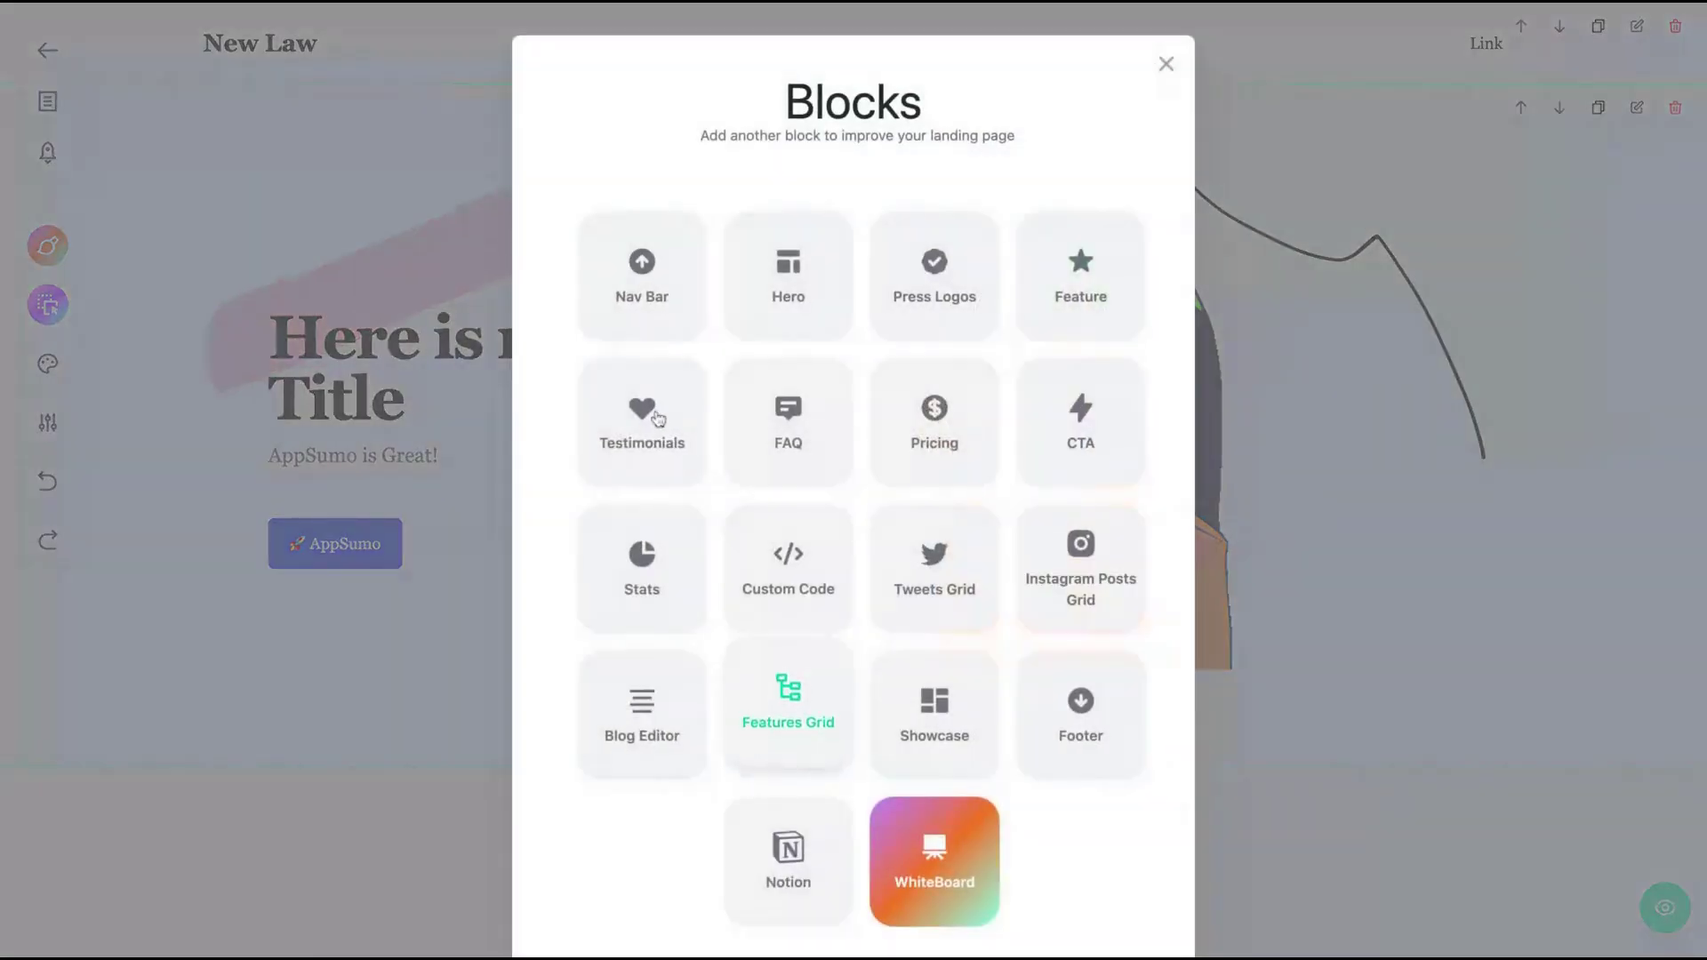
pyautogui.click(1163, 65)
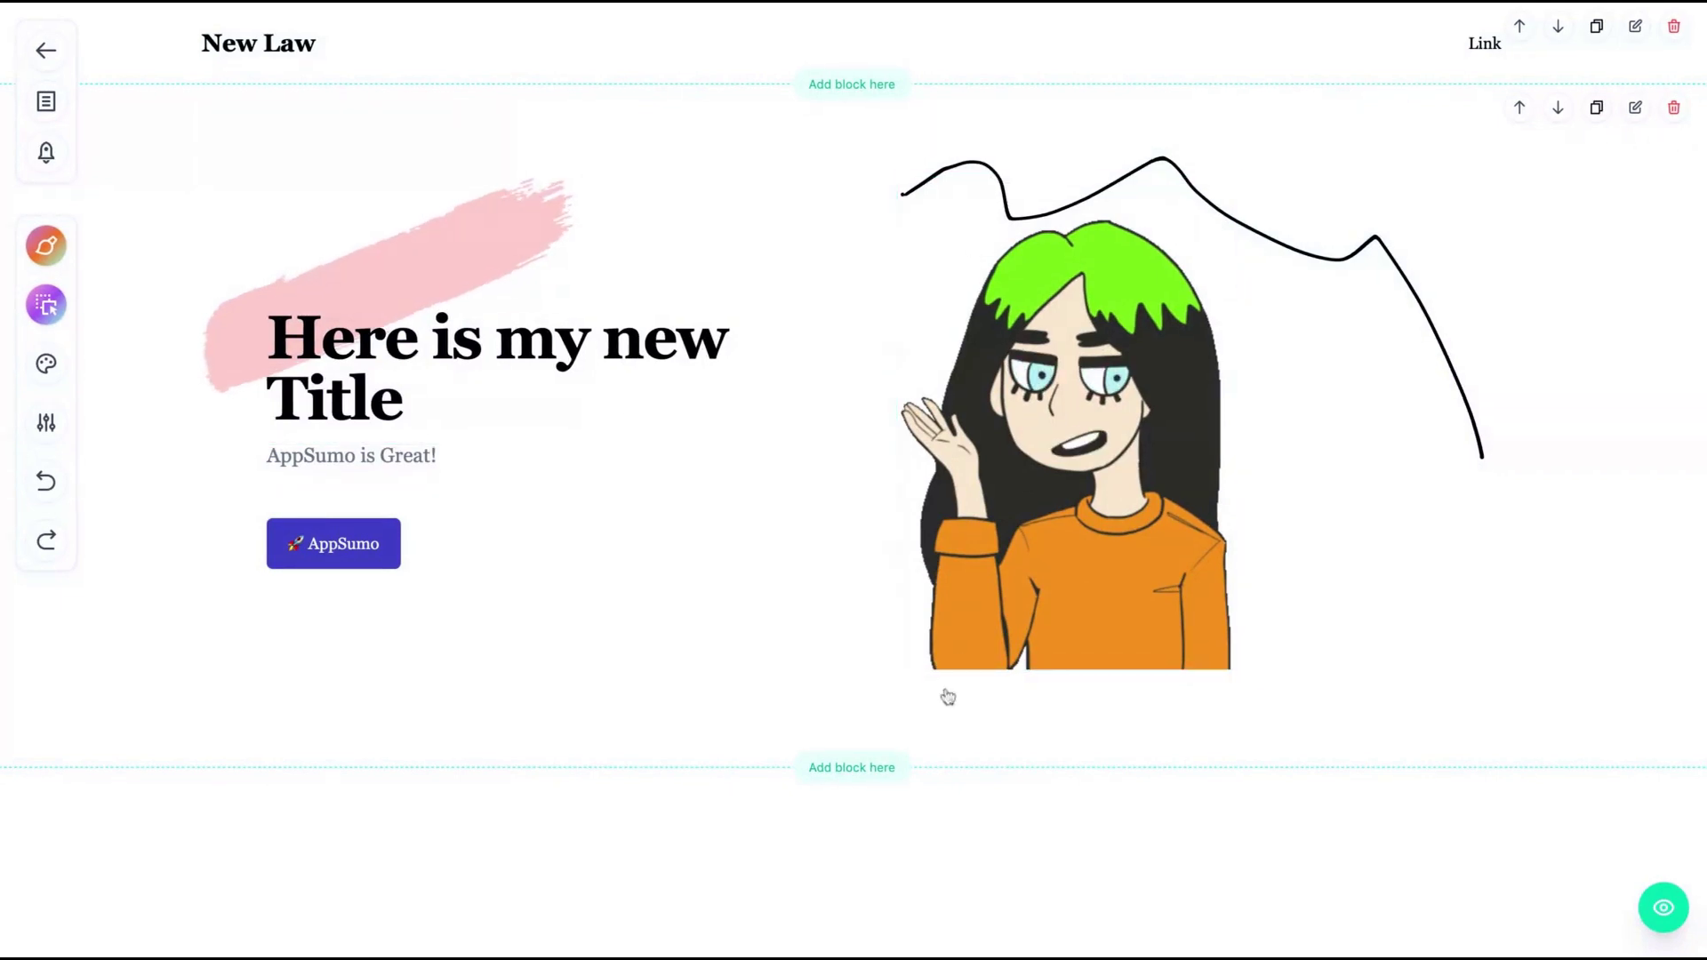
pyautogui.click(870, 770)
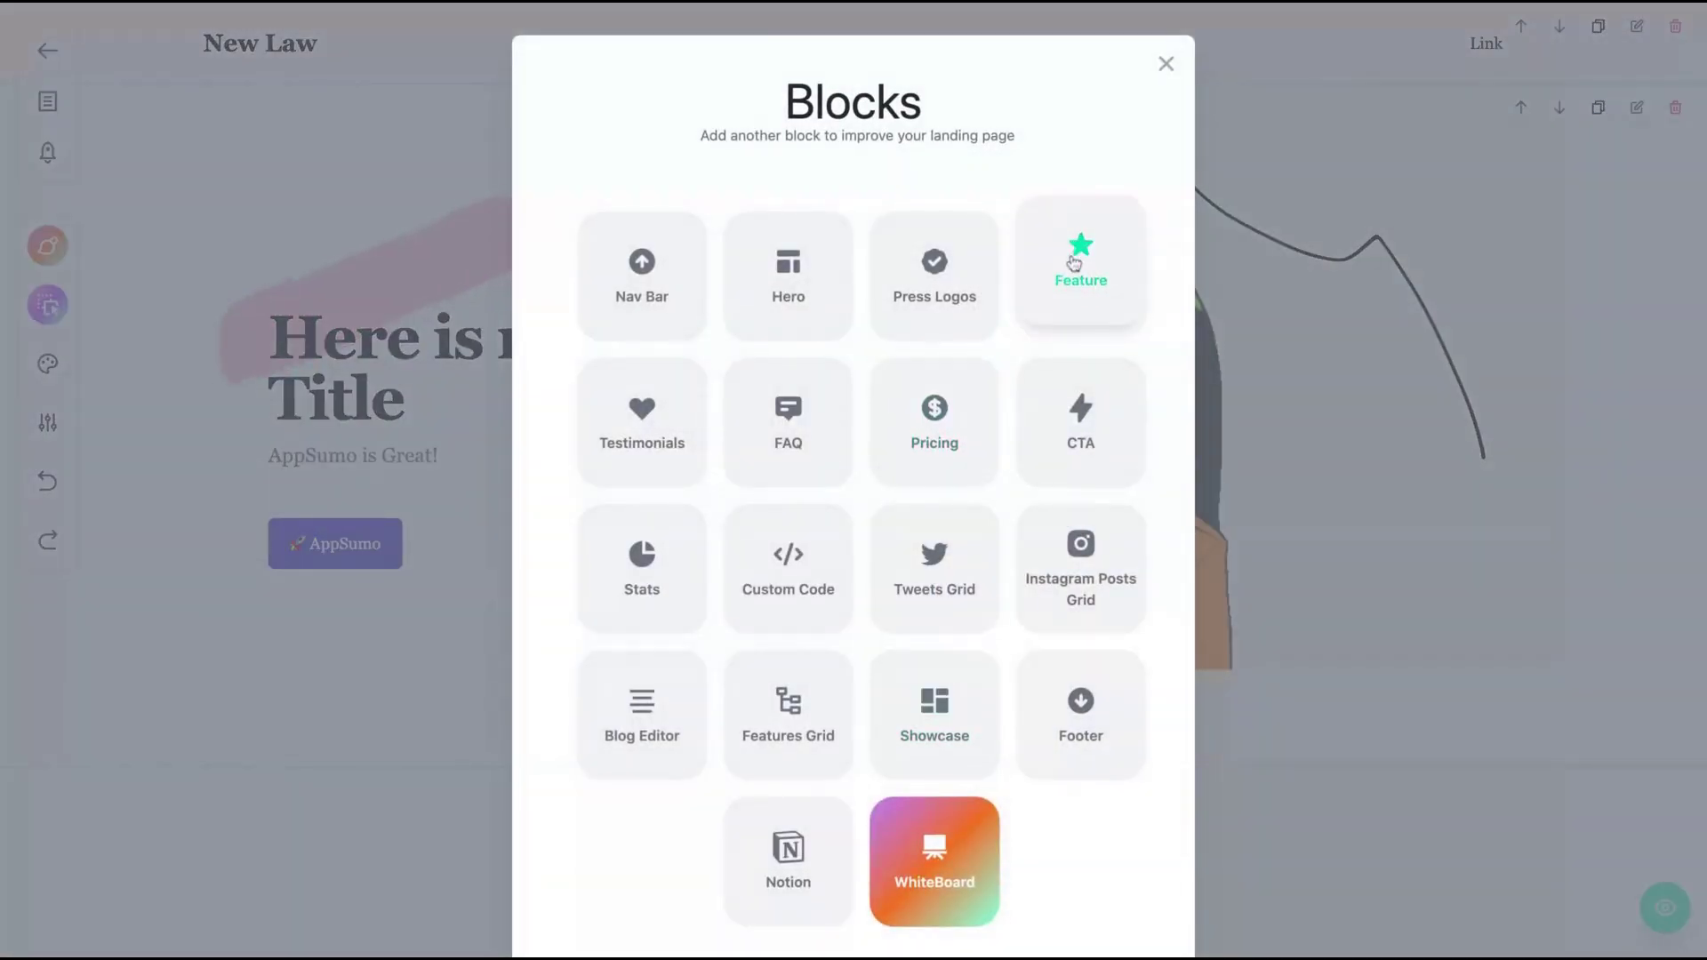
pyautogui.click(1074, 263)
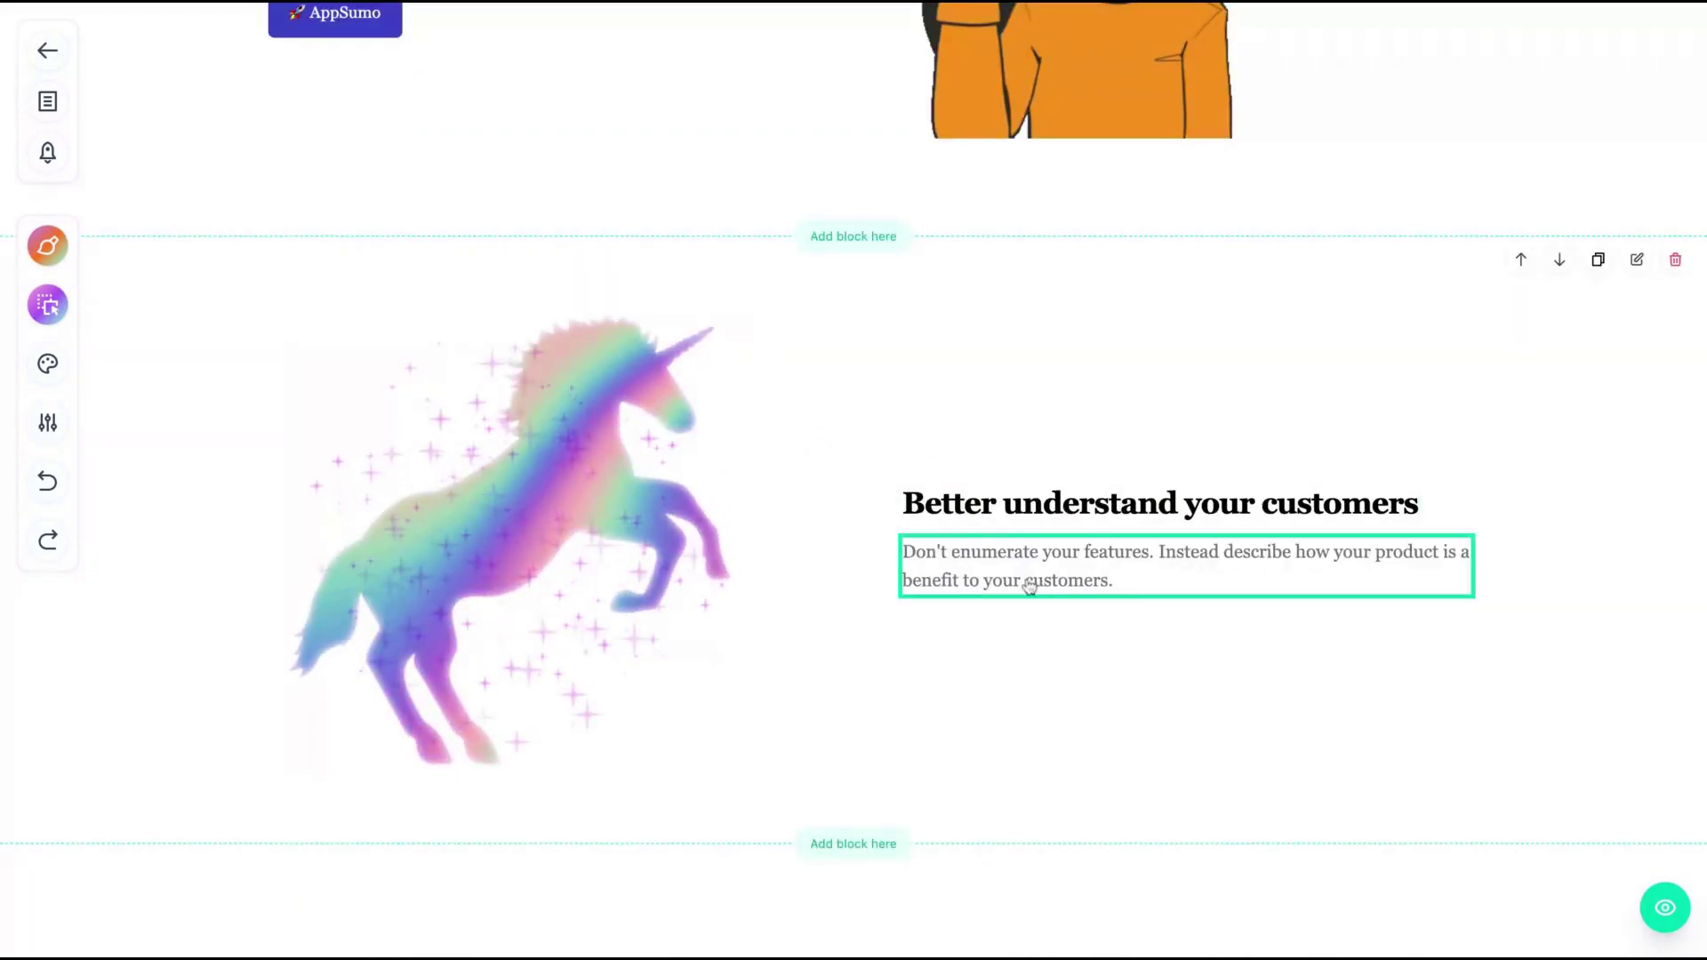
pyautogui.scroll(5, 629, 500)
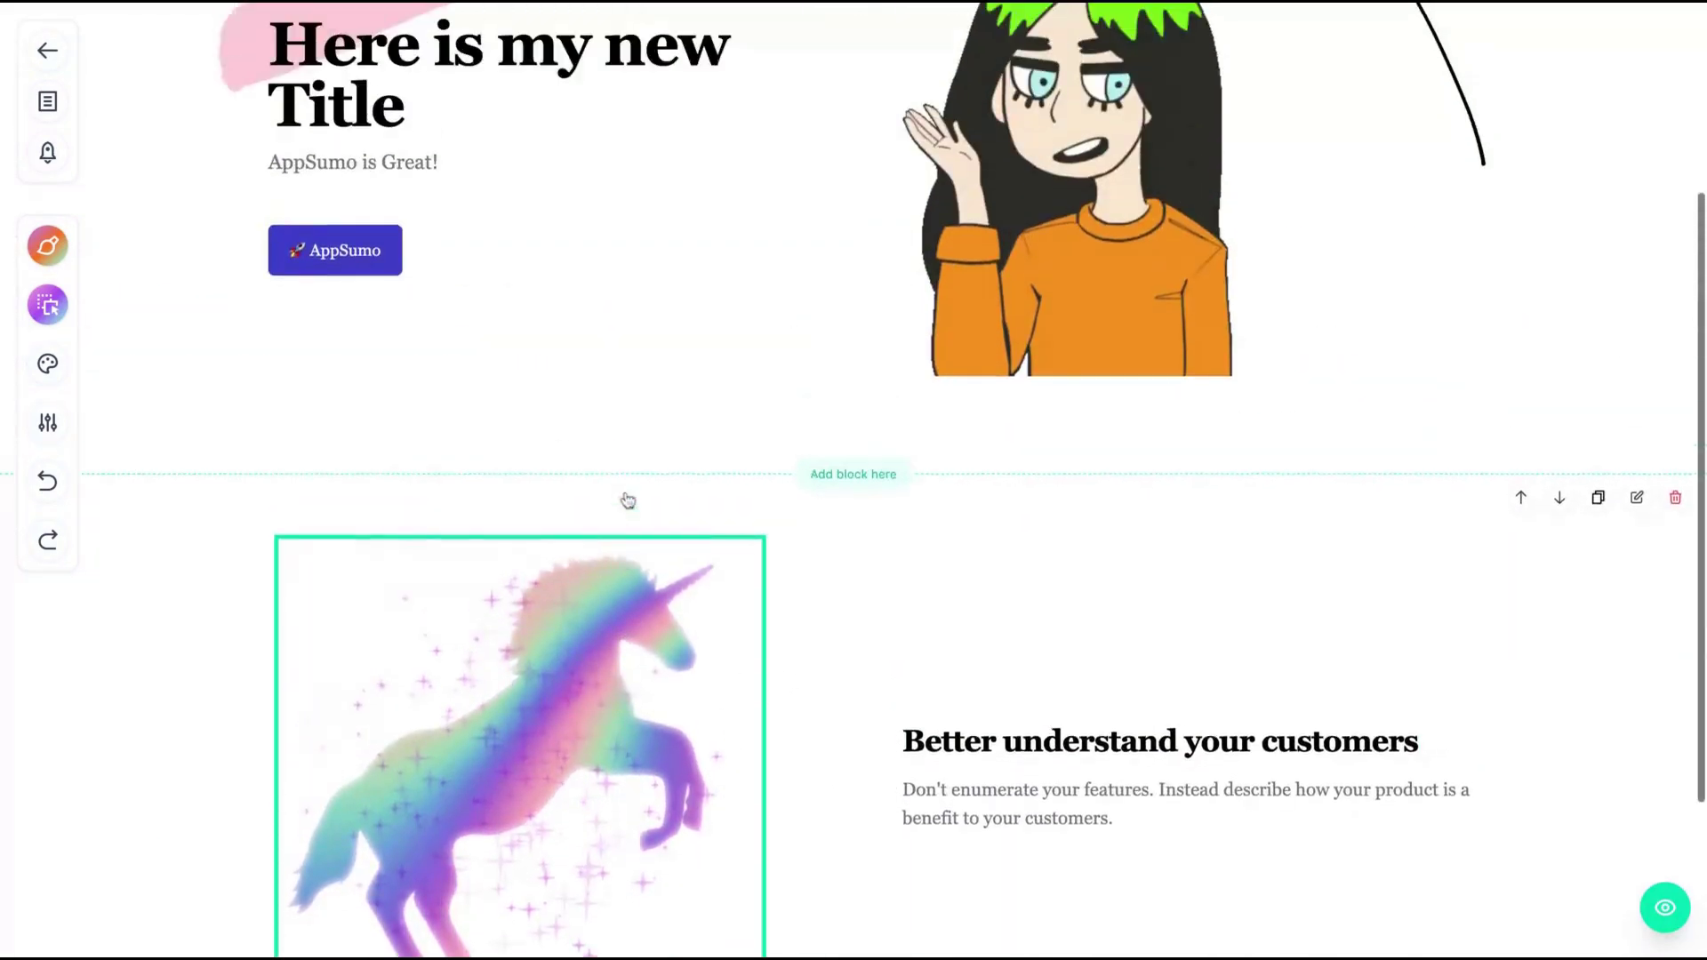
pyautogui.scroll(-5, 534, 591)
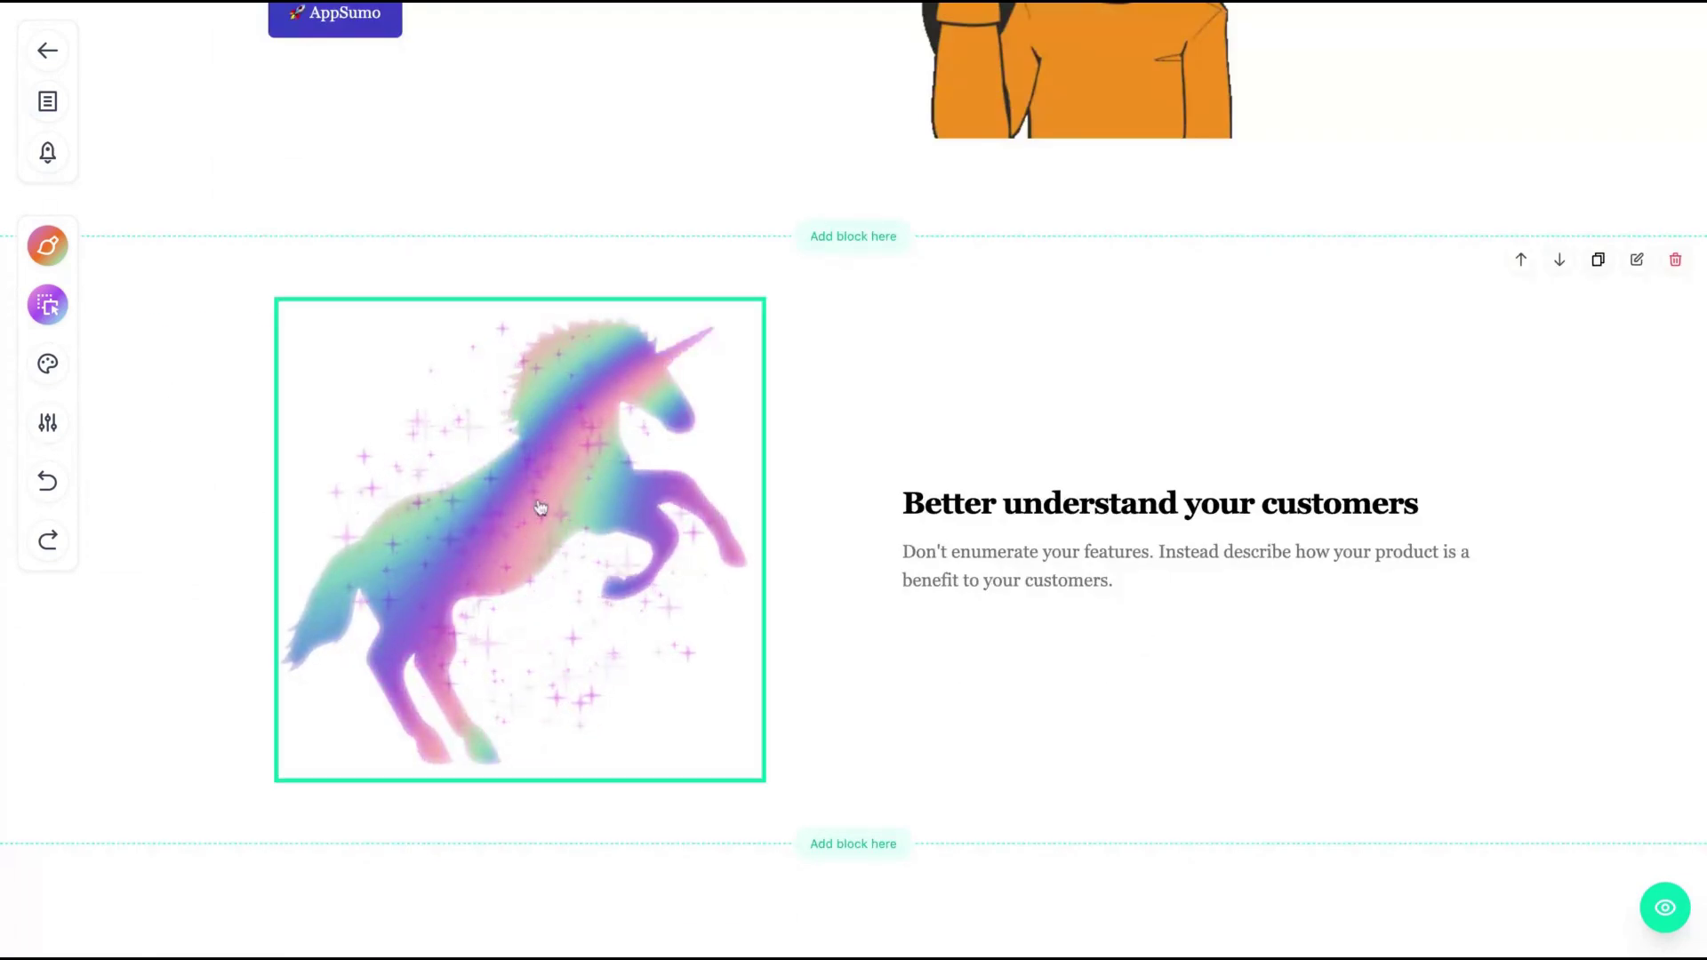
pyautogui.scroll(5, 541, 507)
# - Add a Testimonials block below the hero section
pyautogui.click(867, 768)
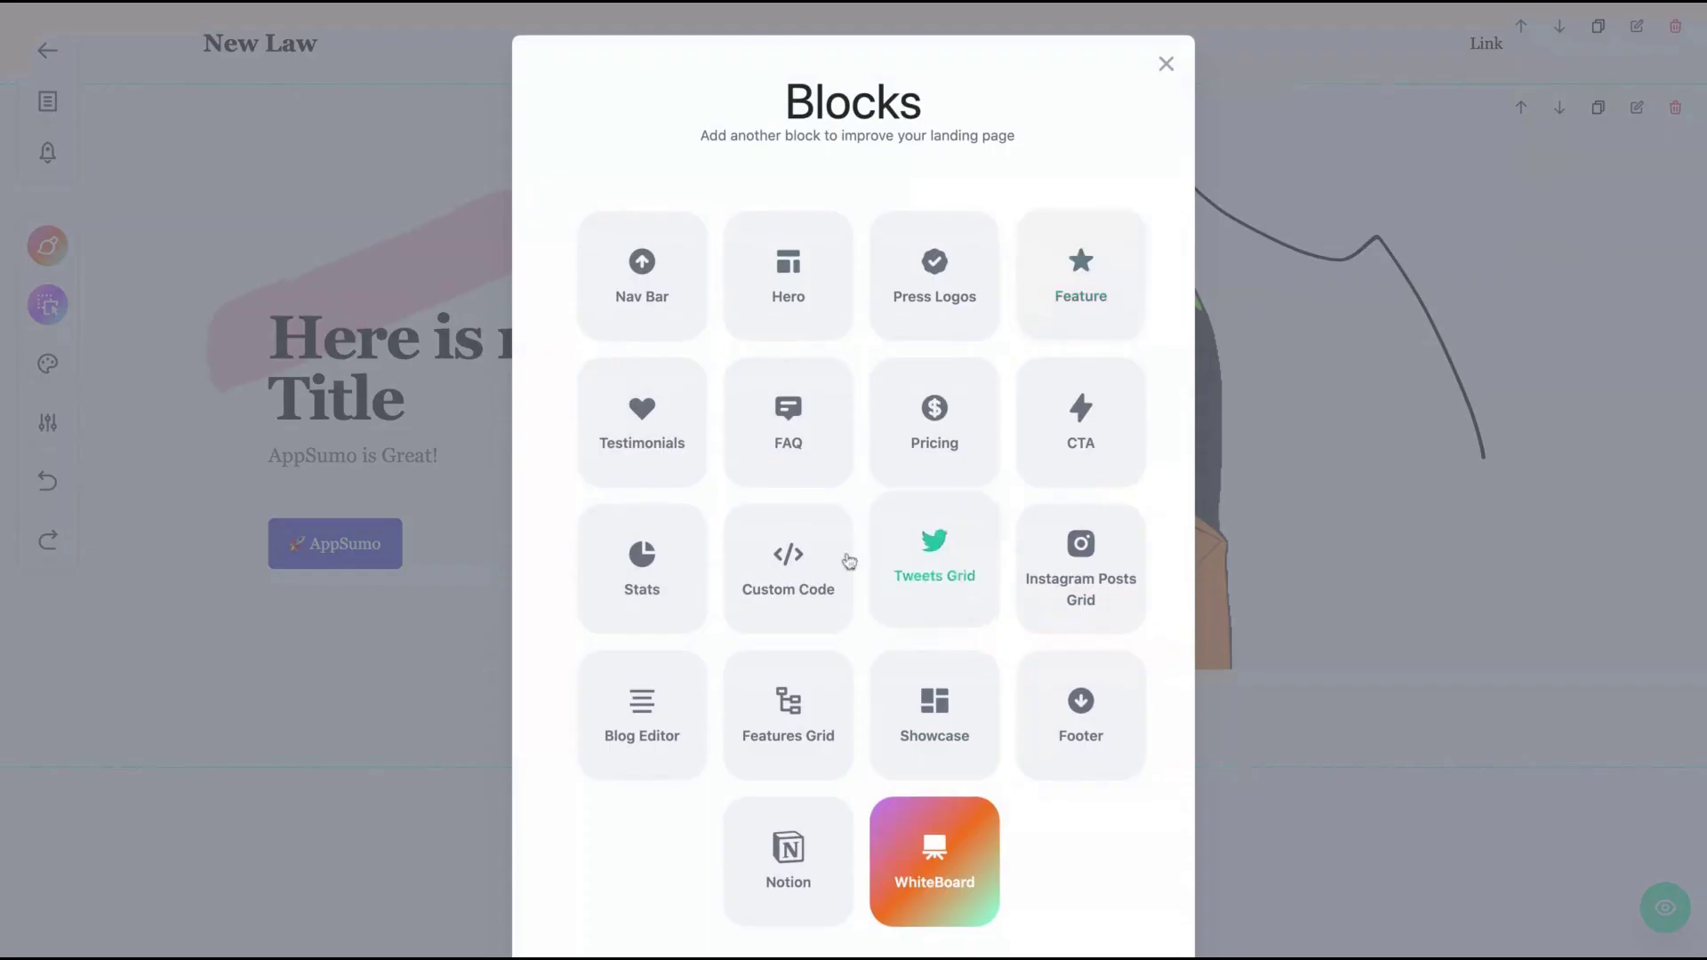
pyautogui.click(631, 418)
pyautogui.scroll(-3, 629, 418)
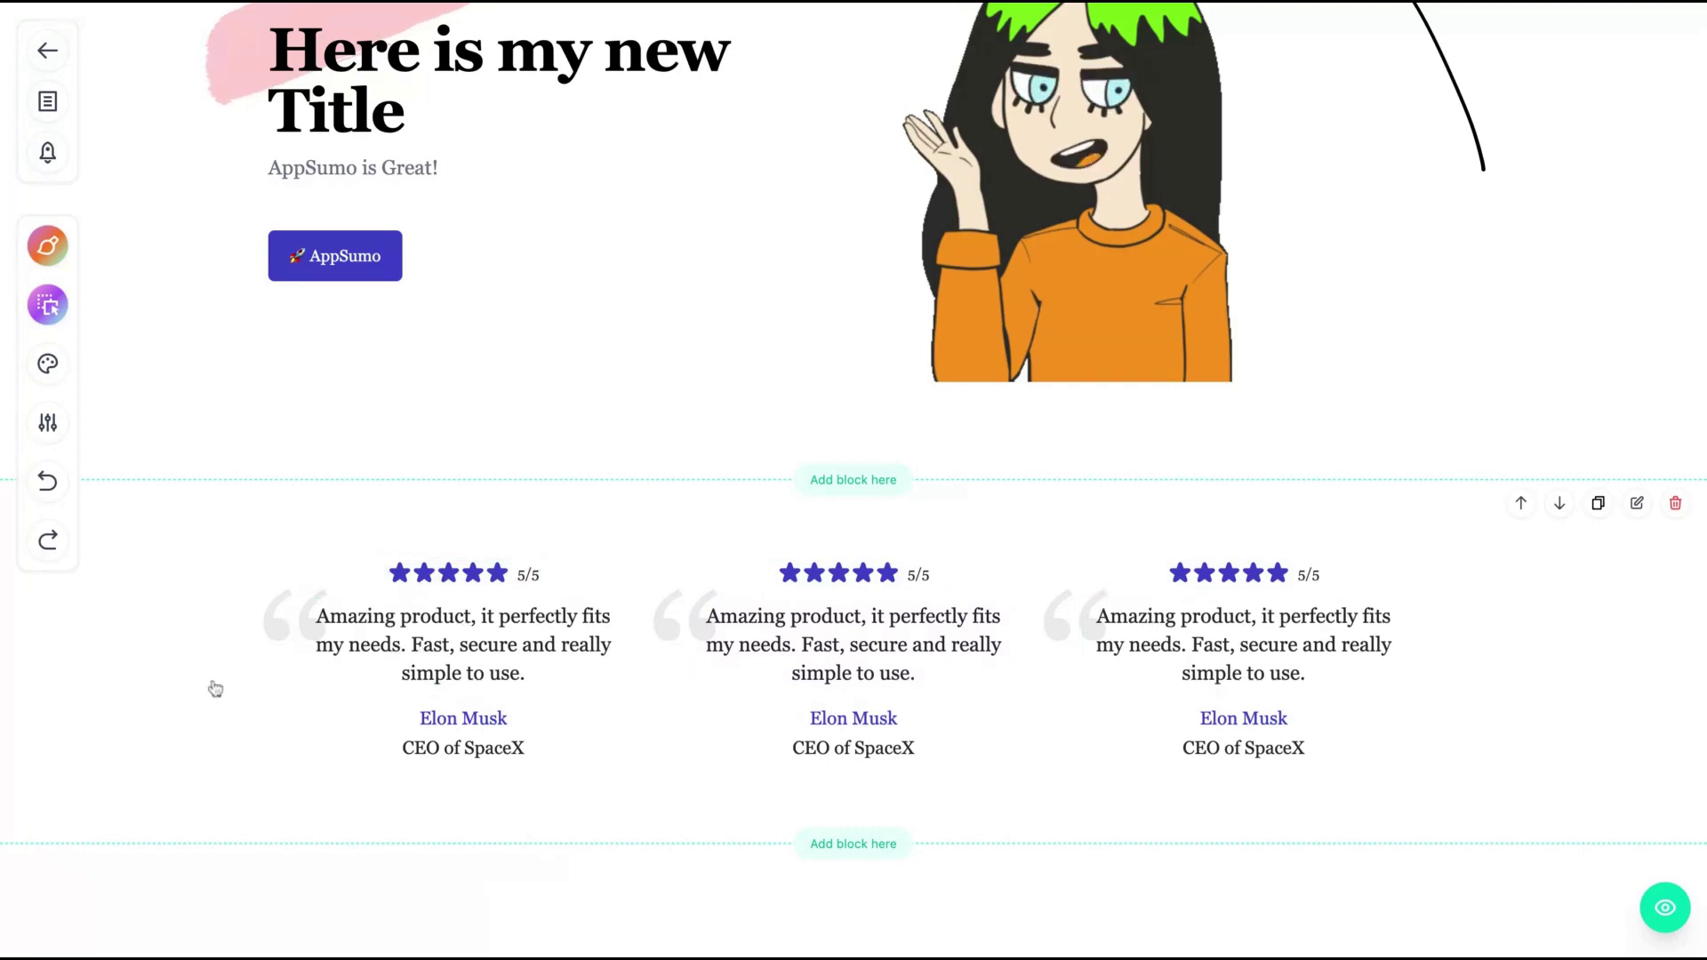
# - Open the Testimonials block for editing and change its background colour, trying #944141 and #FAF0F0 before an almost white shade
pyautogui.moveTo(527, 673)
pyautogui.mouseDown()
pyautogui.moveTo(313, 614)
pyautogui.moveTo(539, 645)
pyautogui.mouseUp()
pyautogui.click(539, 644)
pyautogui.doubleClick(489, 644)
pyautogui.click(1637, 504)
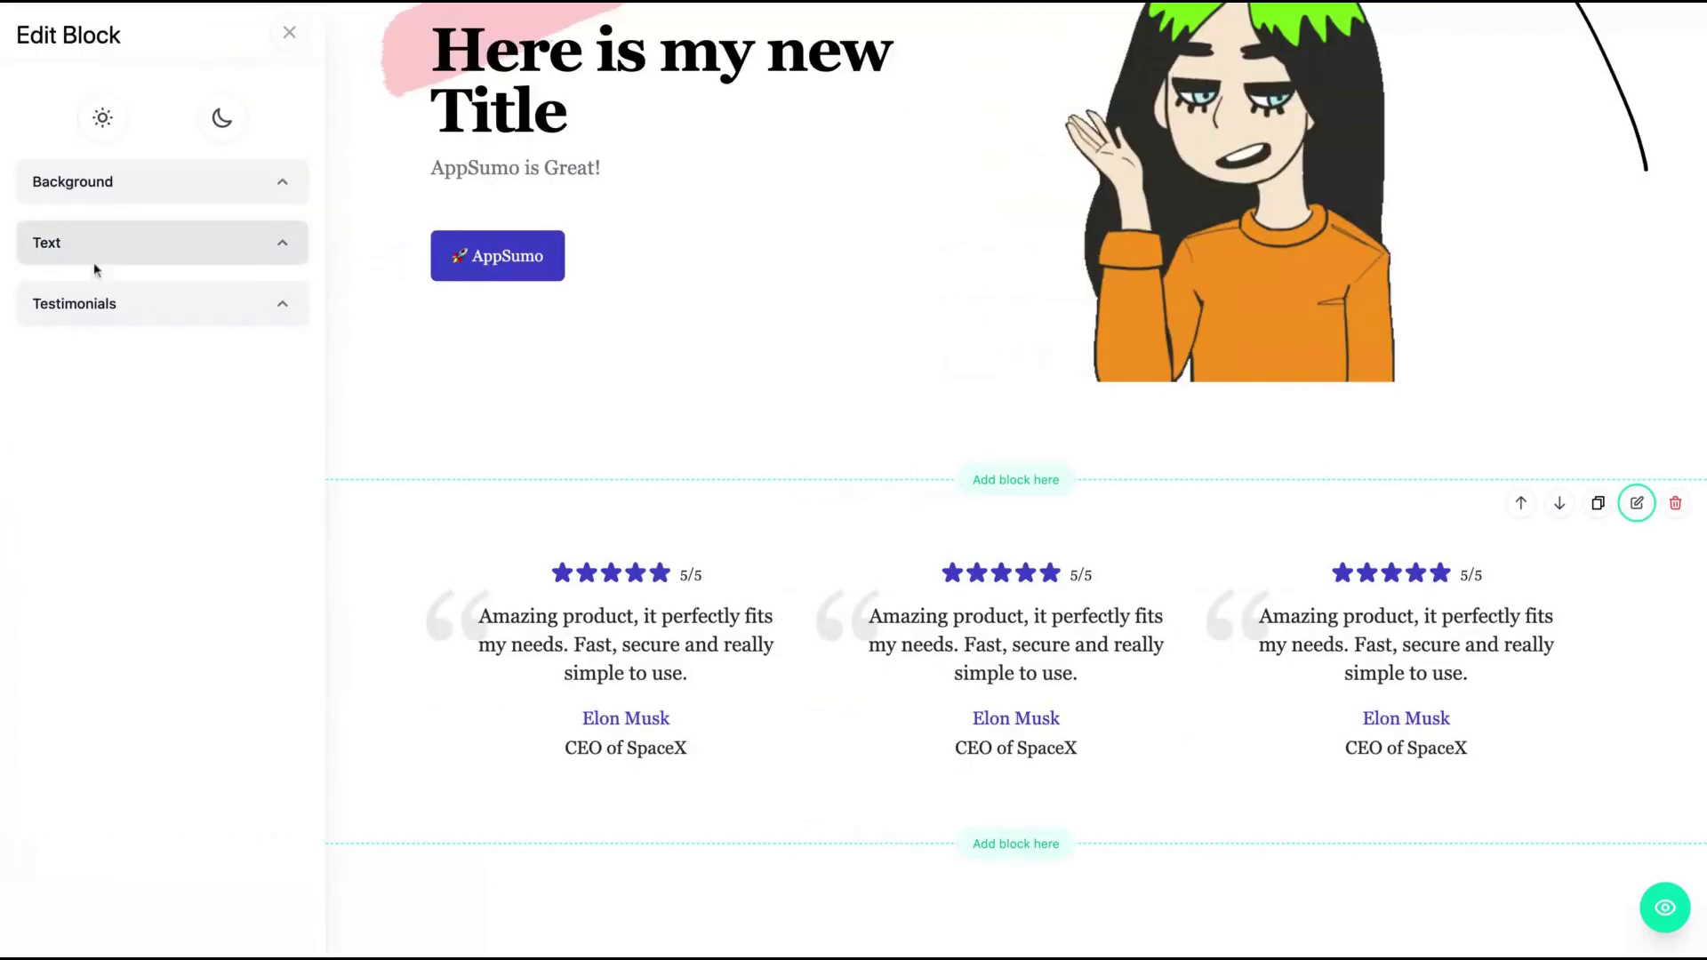
pyautogui.click(275, 188)
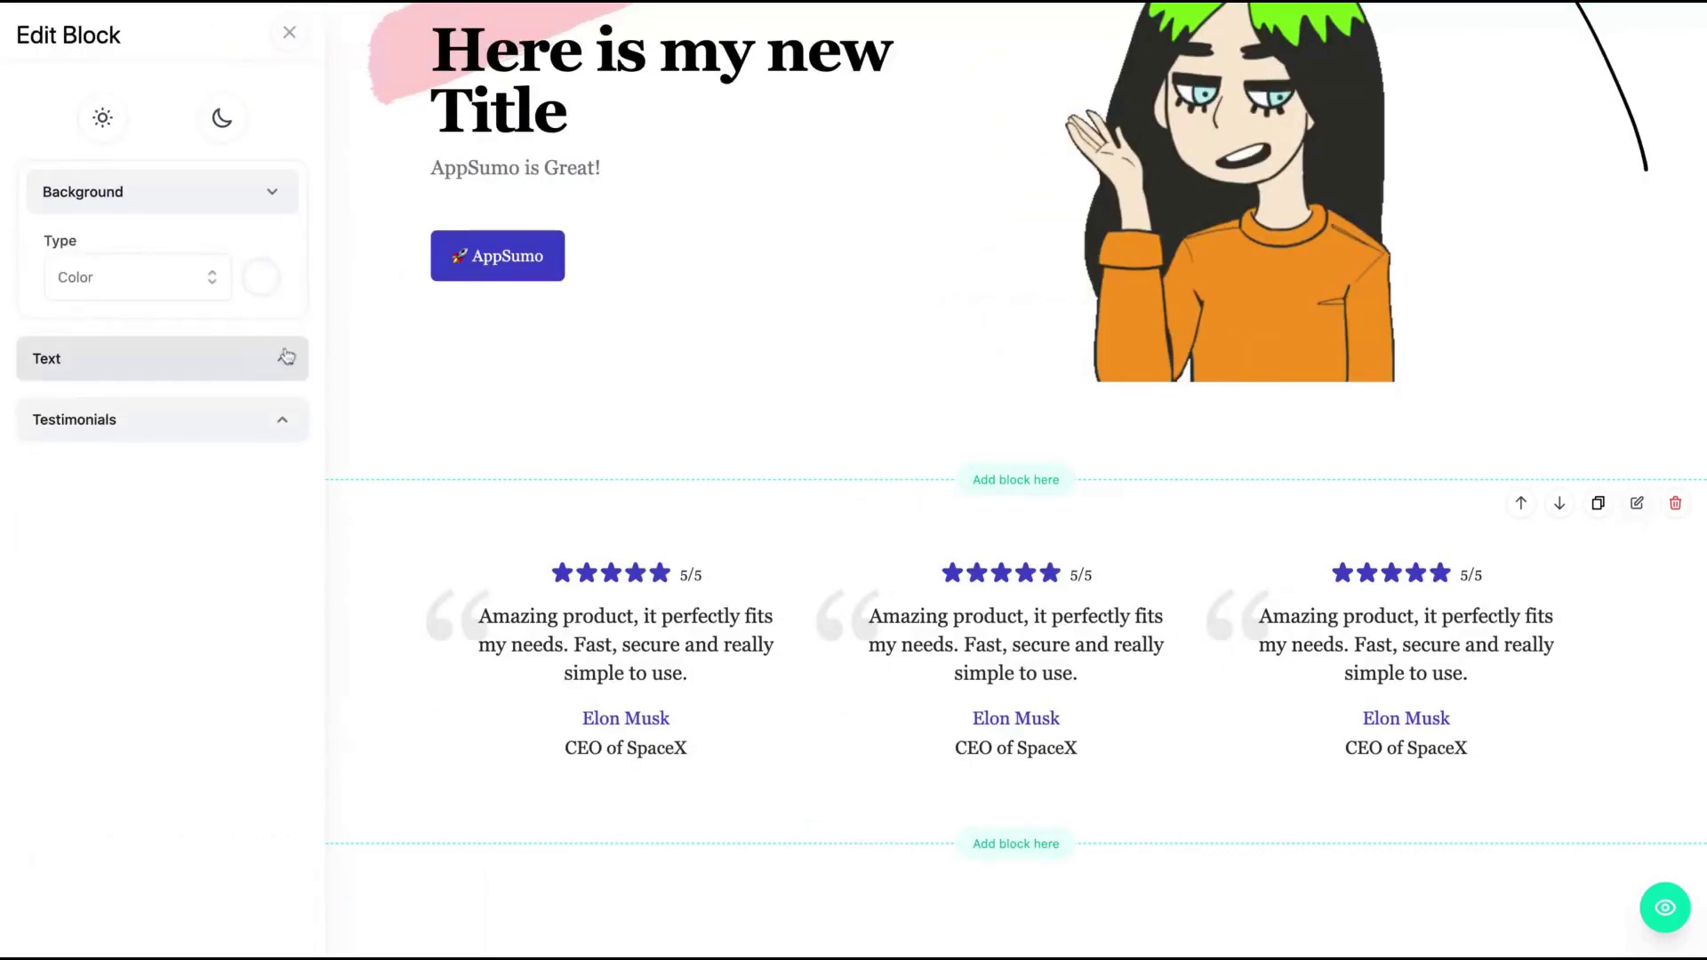
pyautogui.click(271, 290)
pyautogui.click(178, 360)
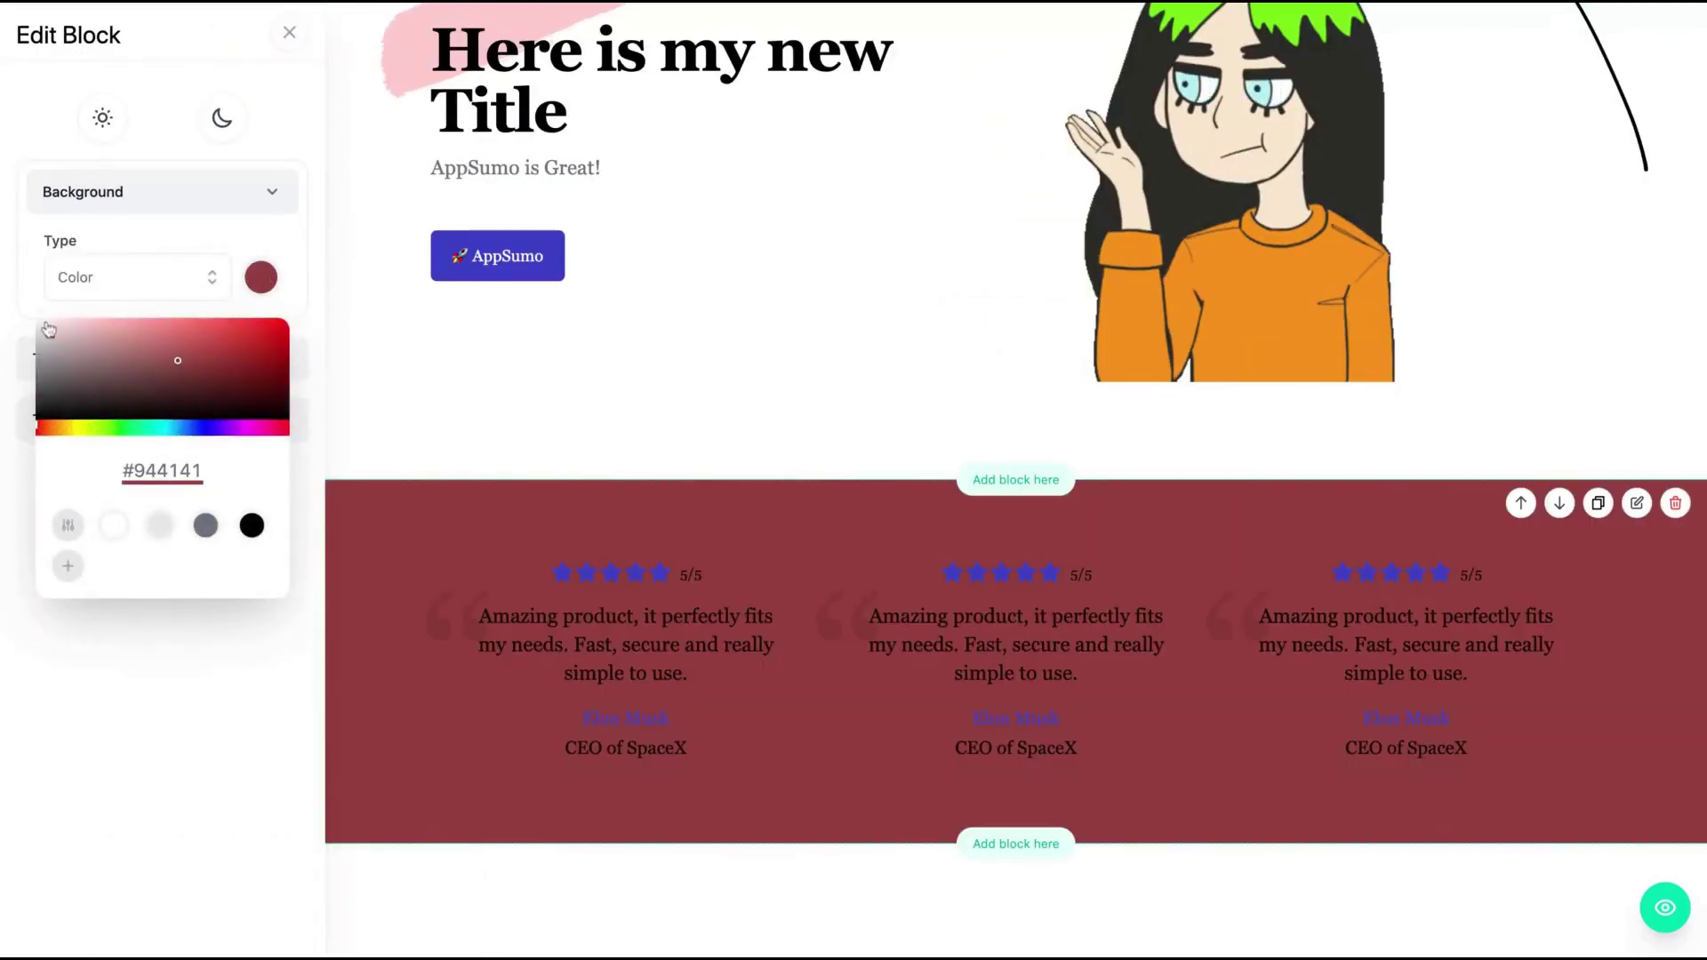
pyautogui.click(47, 327)
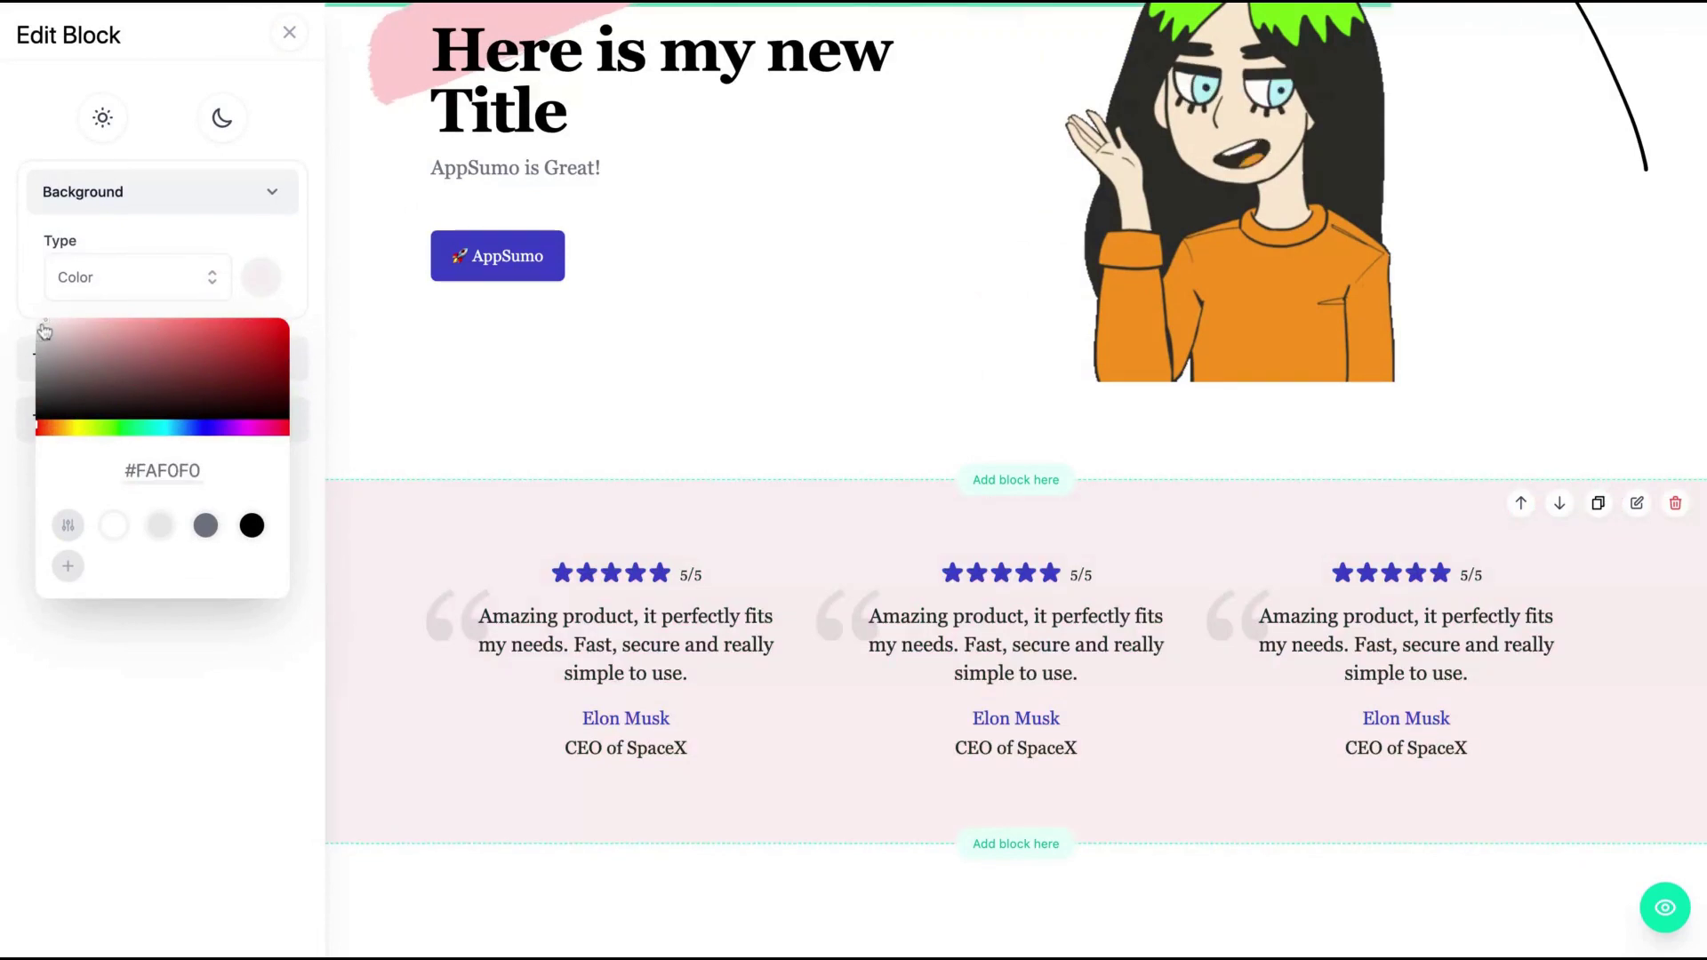
pyautogui.moveTo(46, 335); pyautogui.dragTo(47, 331)
pyautogui.click(313, 305)
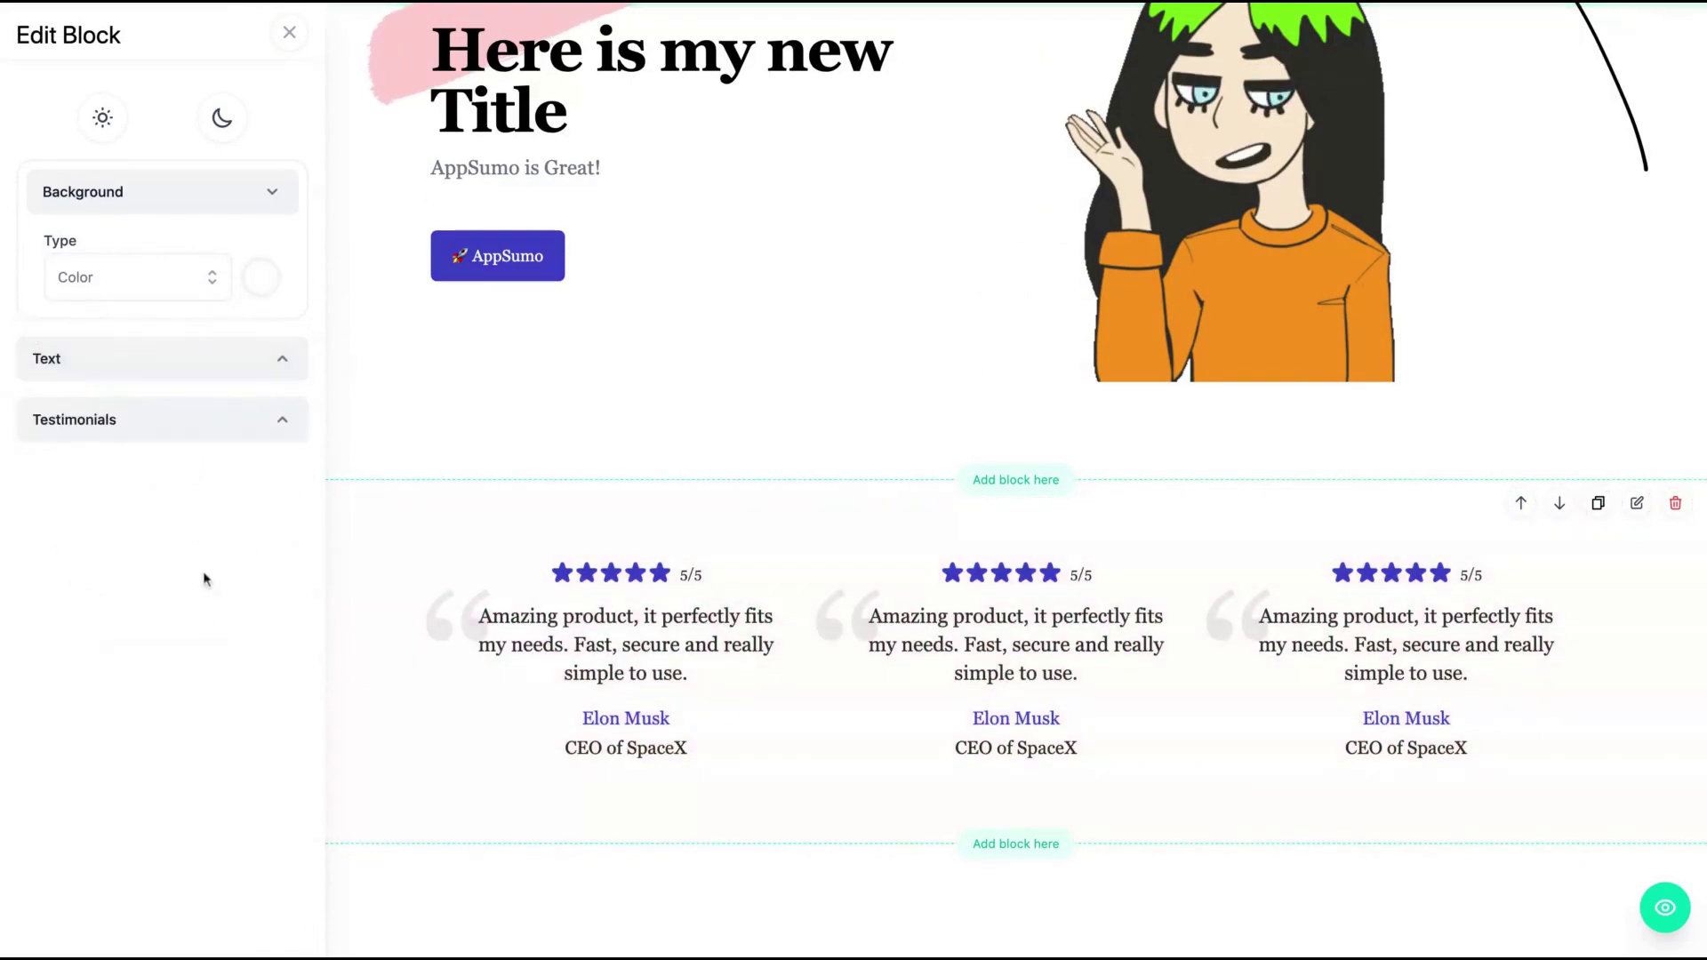
# - Set the Testimonials block's title to "My Testimonials"
pyautogui.click(287, 377)
pyautogui.click(104, 458)
pyautogui.write('M')
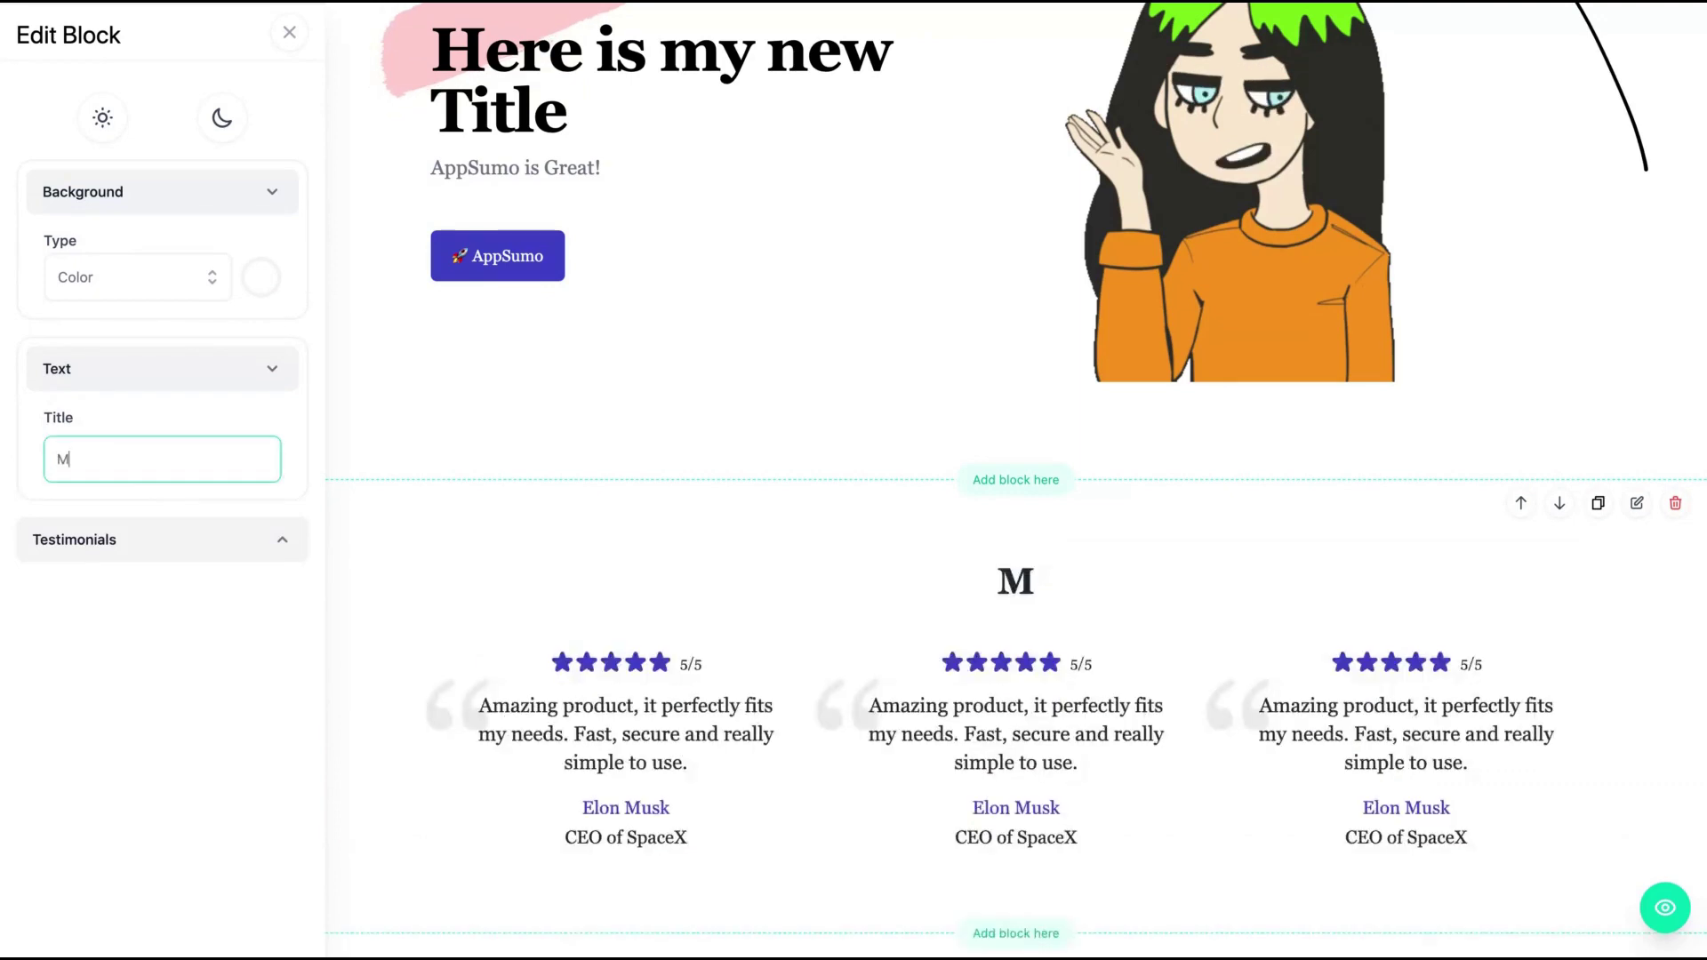
pyautogui.write('y Testimonials')
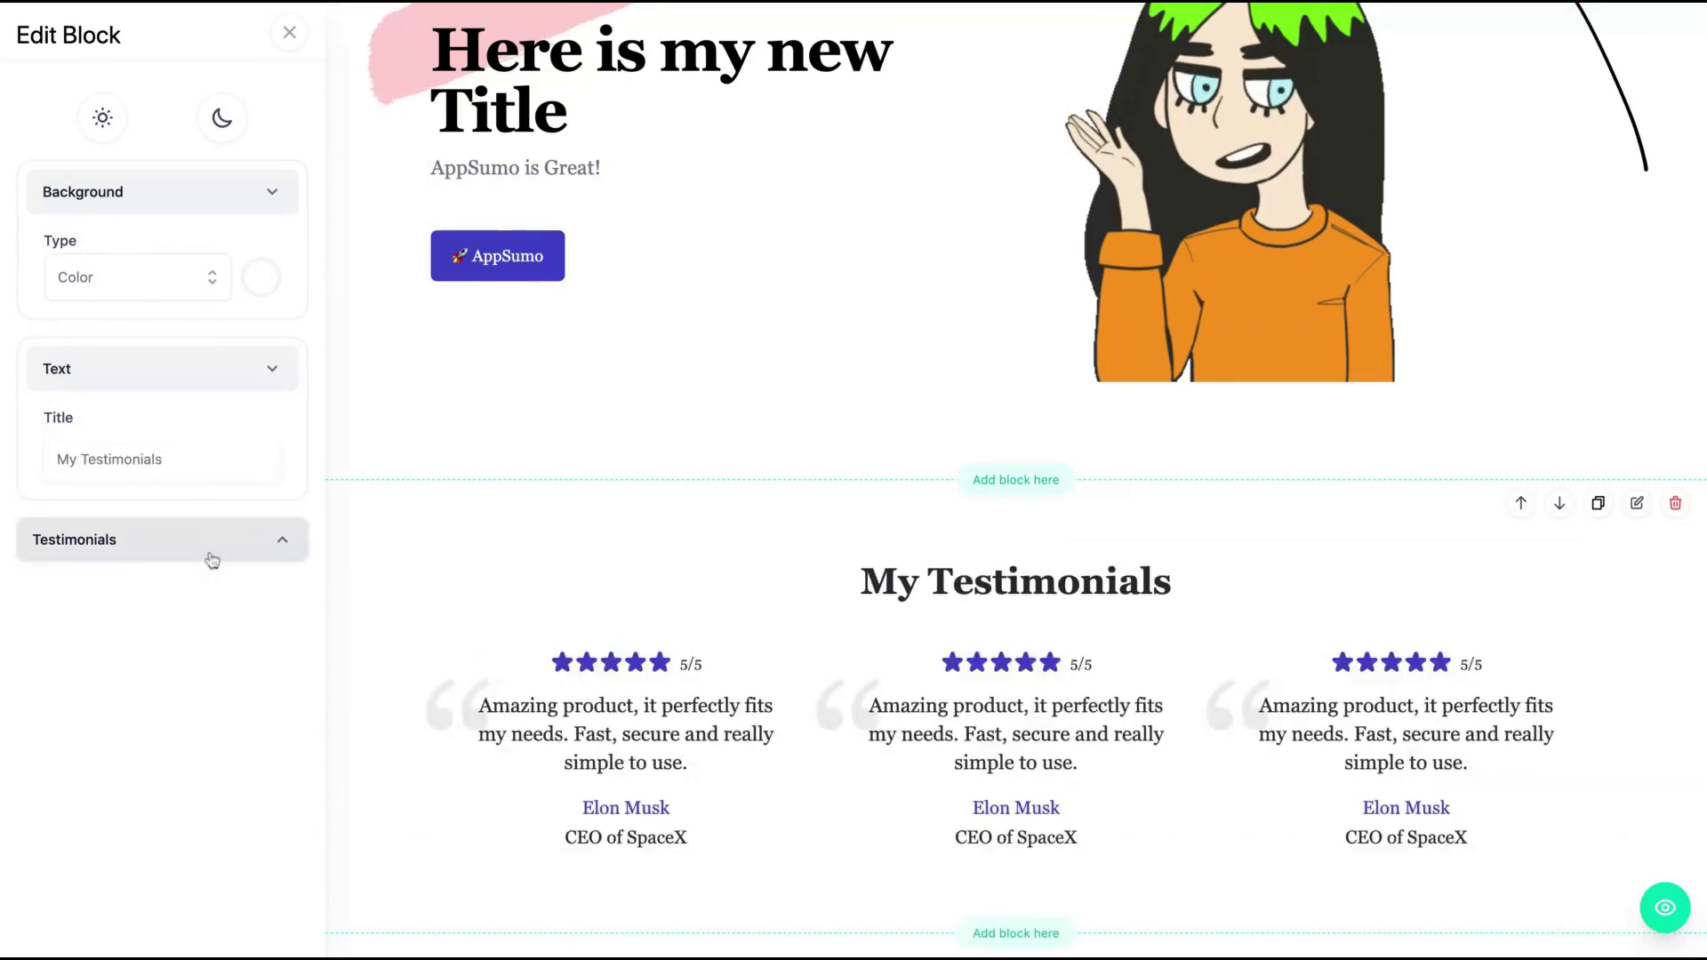
# - Add a fourth testimonial to the Testimonials block
pyautogui.click(209, 544)
pyautogui.scroll(-1, 194, 854)
pyautogui.click(162, 903)
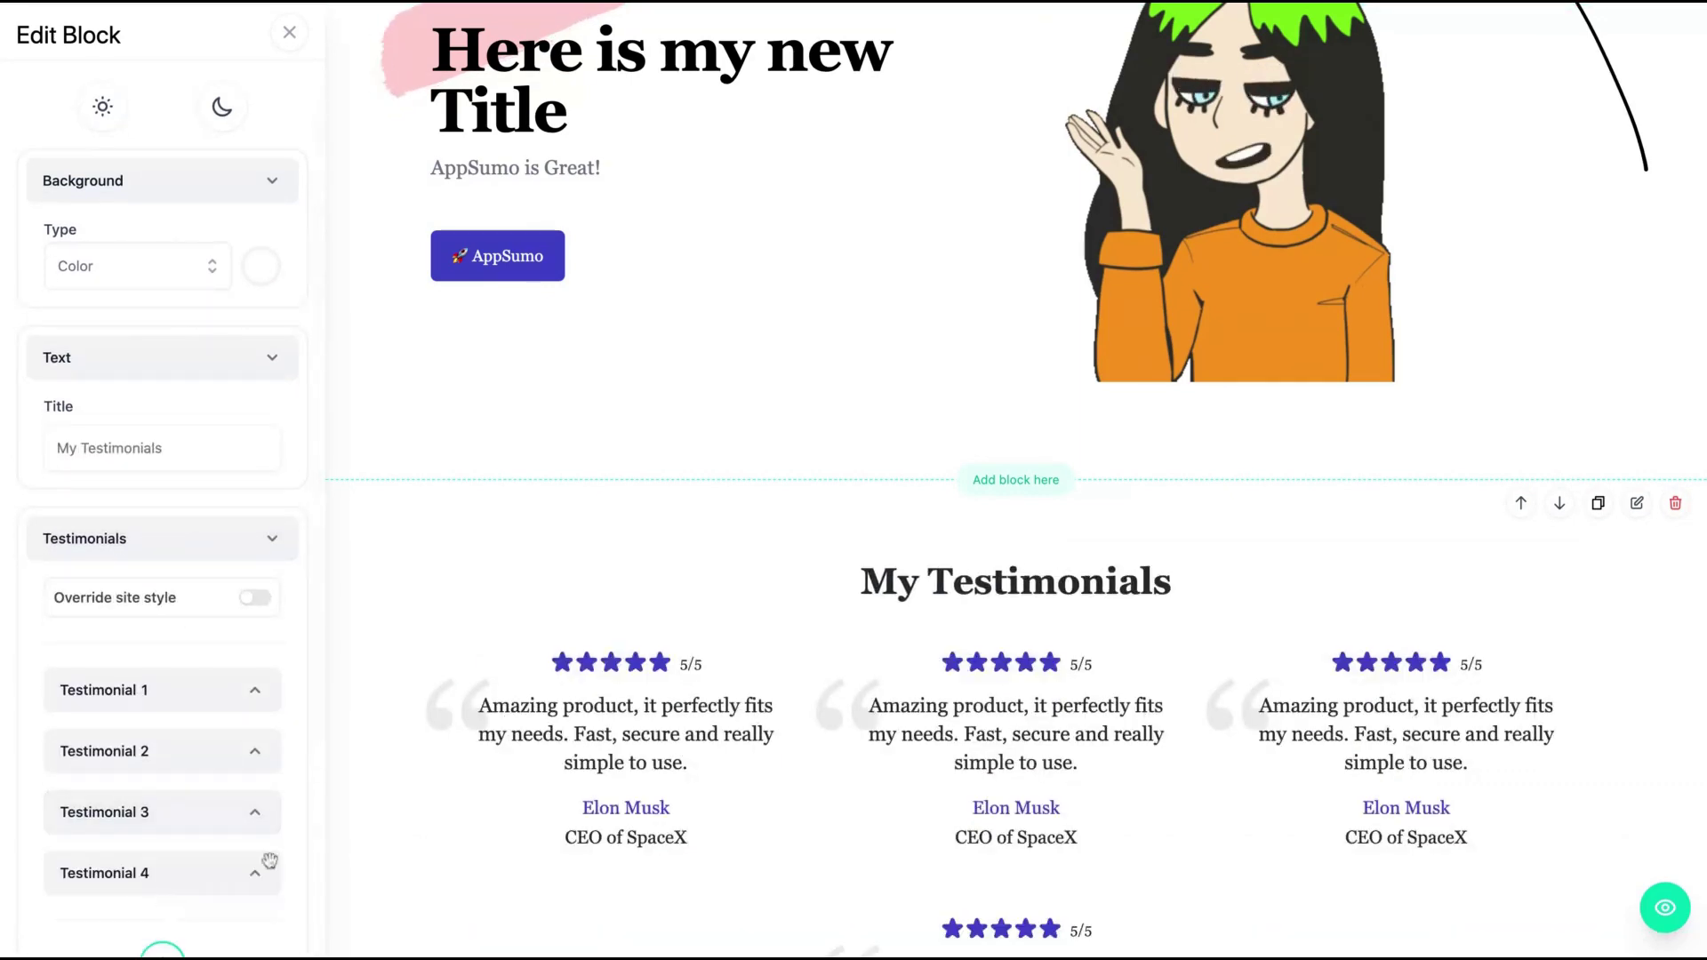
pyautogui.scroll(-4, 747, 734)
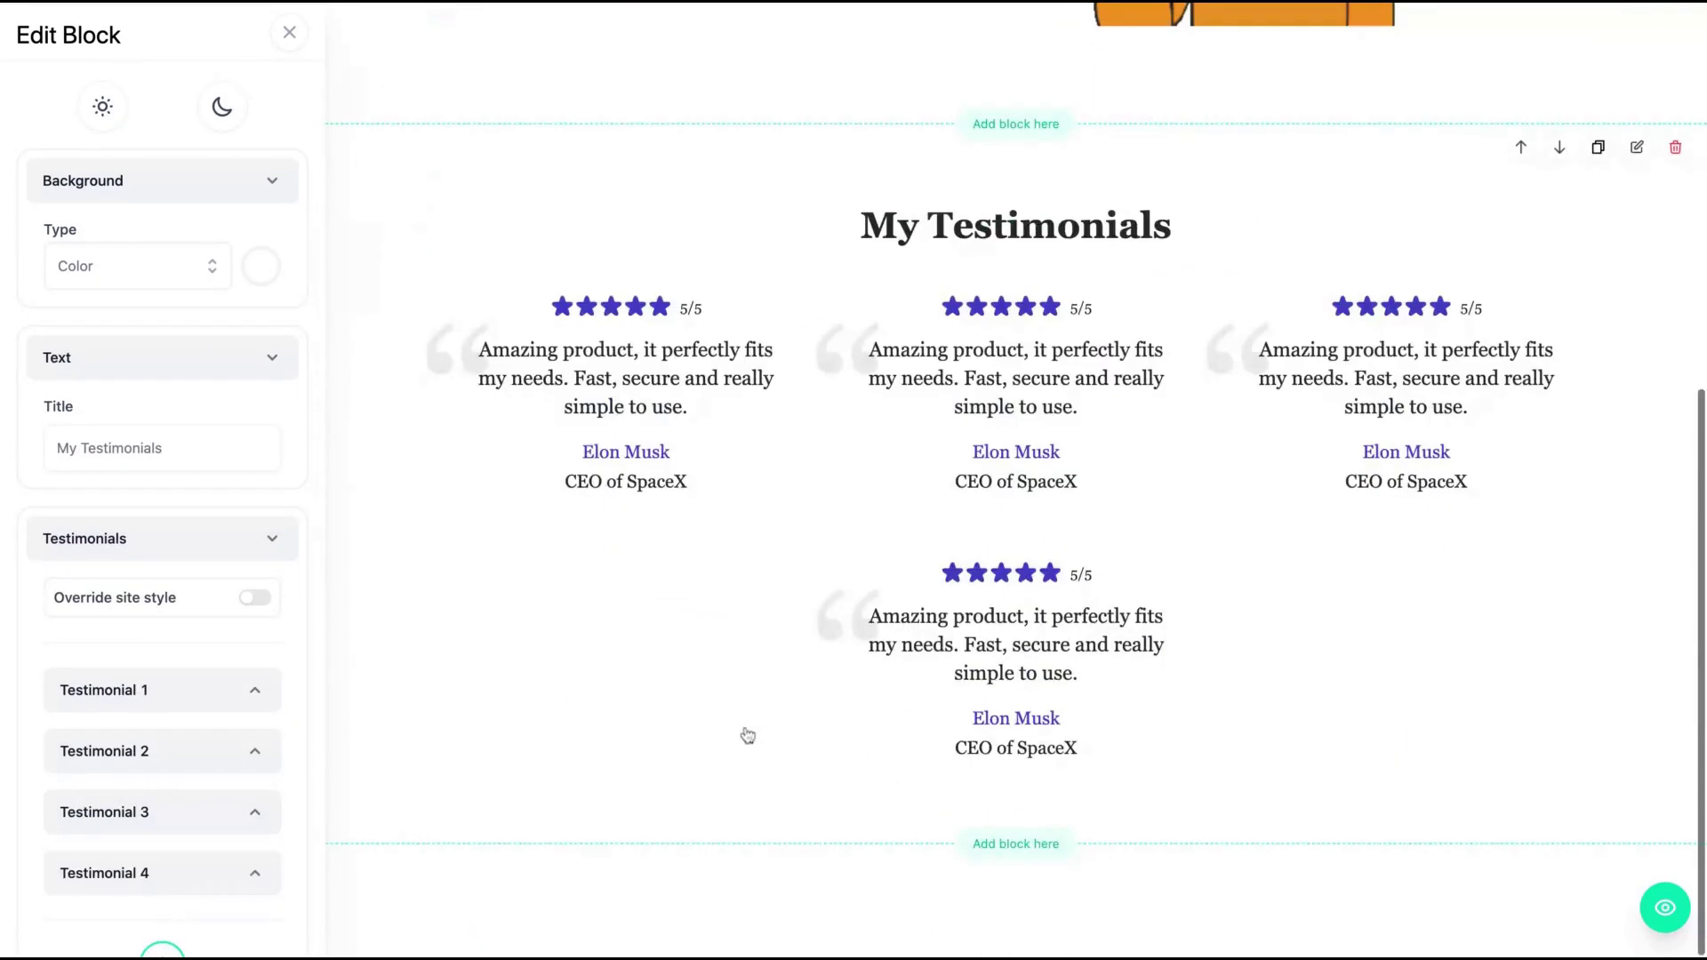
# - Set the rating value of Testimonial 1 to 3, keeping the base of 5
pyautogui.click(221, 685)
pyautogui.scroll(-2, 249, 685)
pyautogui.click(249, 668)
pyautogui.scroll(-3, 213, 578)
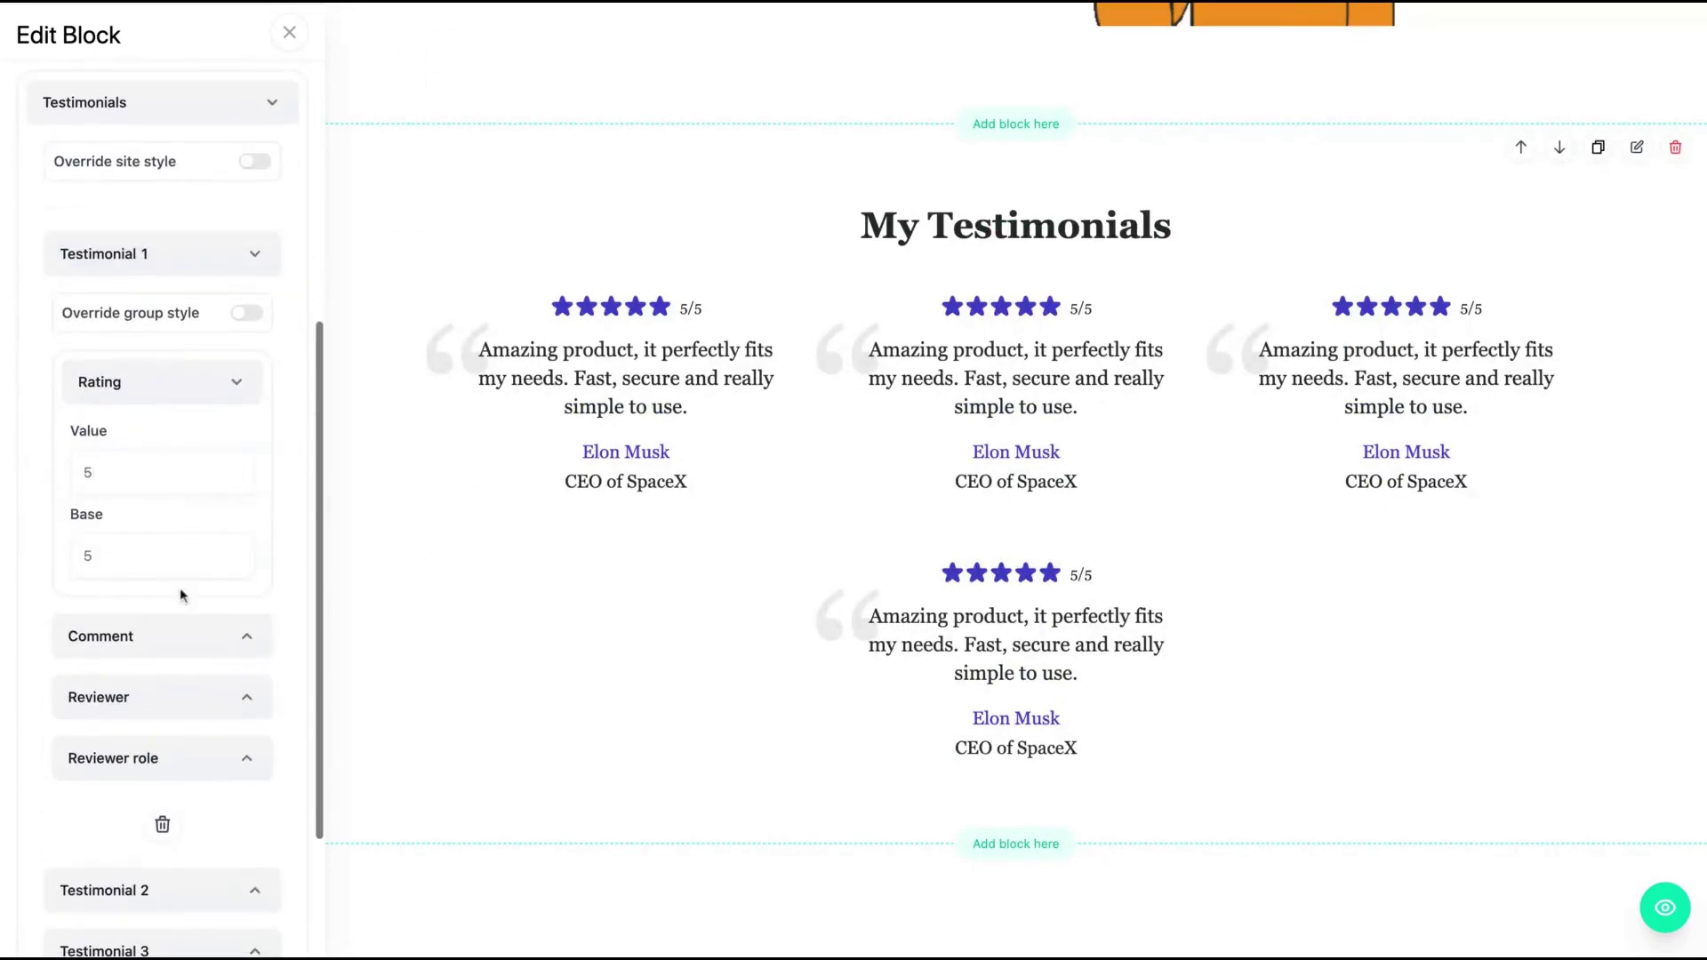
pyautogui.doubleClick(95, 472)
pyautogui.write('3')
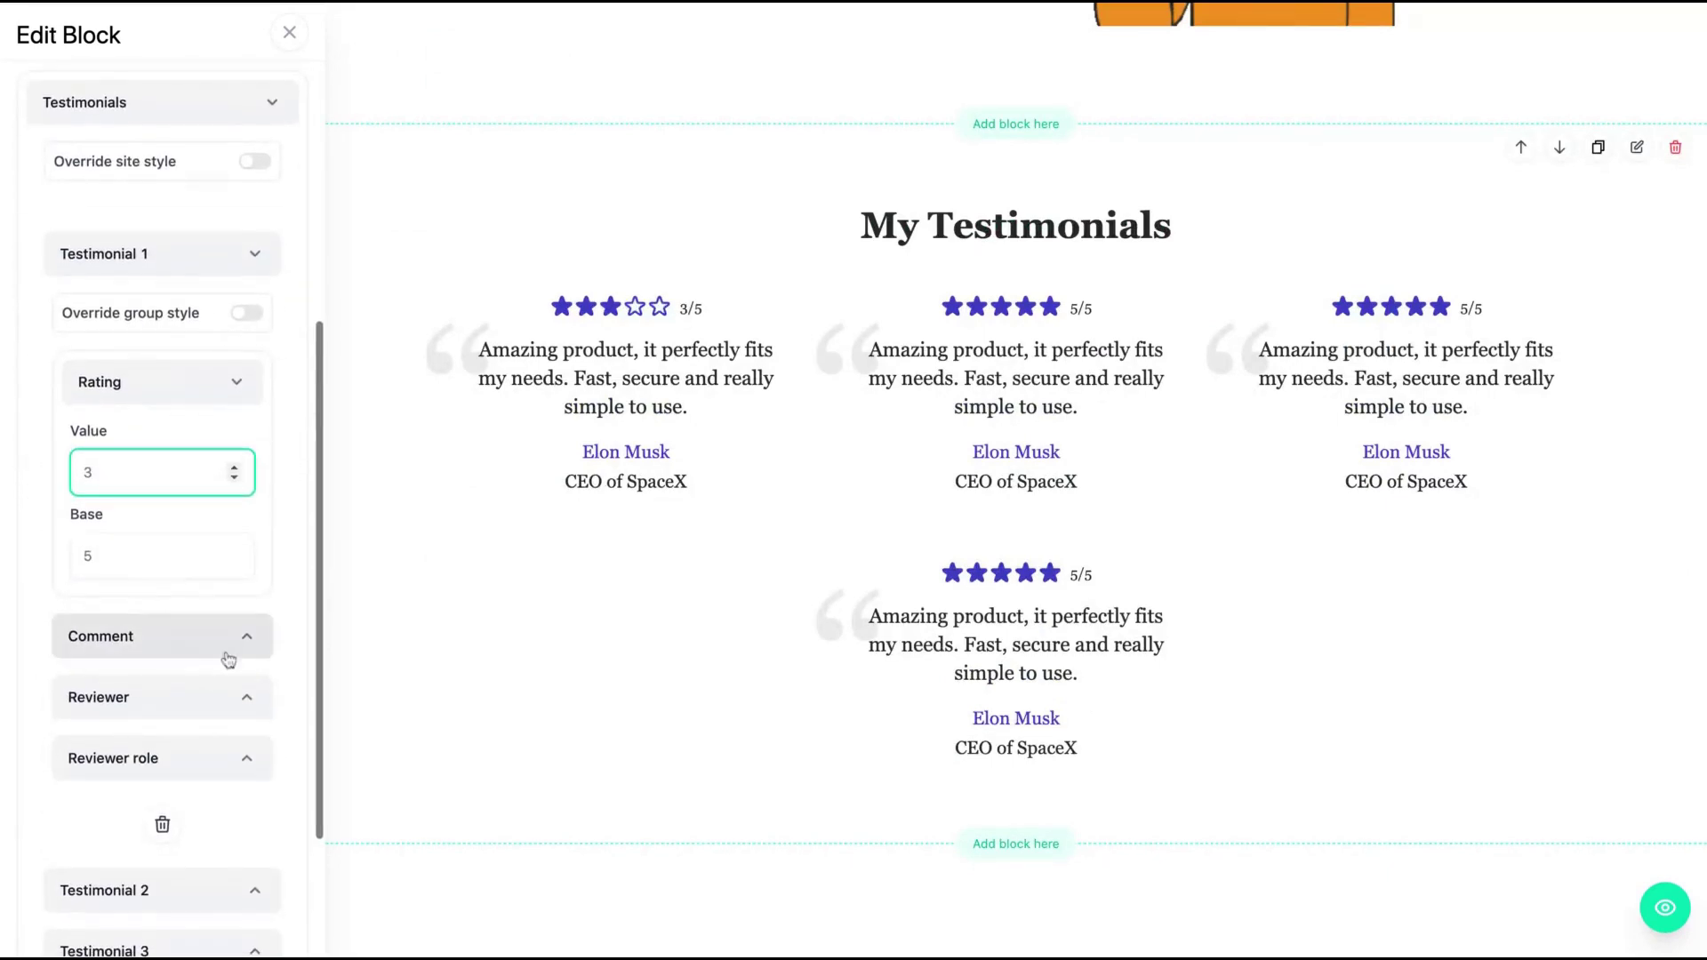
# - Expand the comment and reviewer settings of Testimonial 1 and set the reviewer label to "AppSumo"
pyautogui.click(228, 659)
pyautogui.scroll(-2, 236, 650)
pyautogui.click(245, 629)
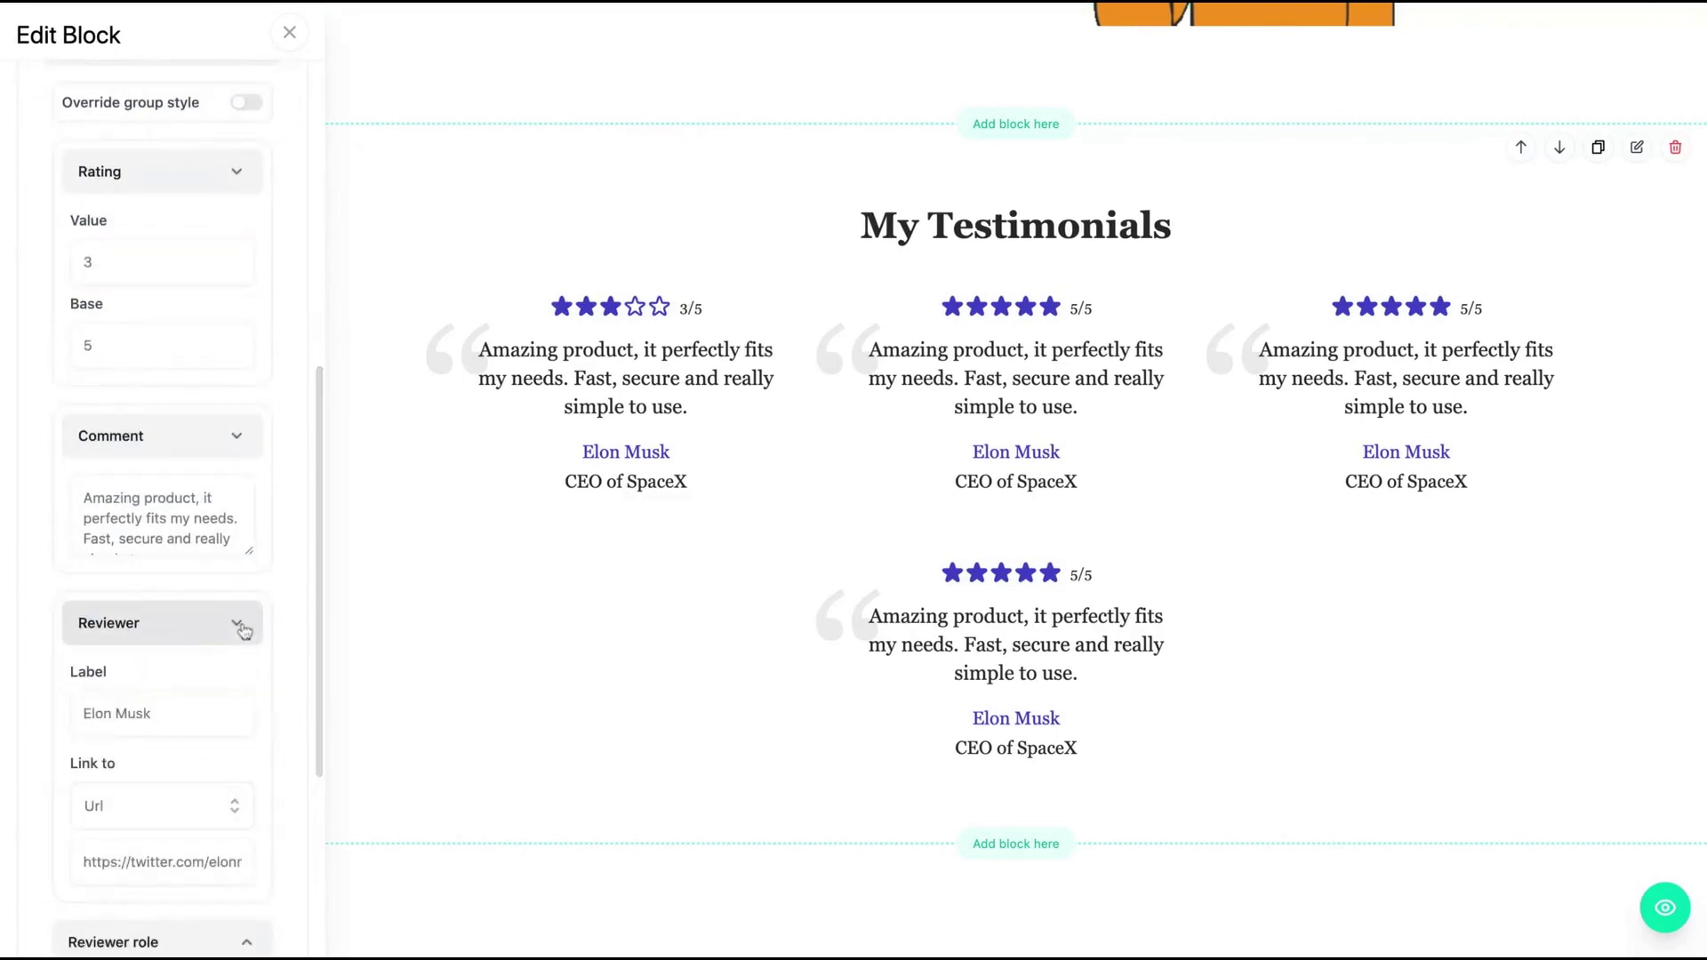
pyautogui.scroll(-3, 231, 578)
pyautogui.tripleClick(199, 422)
pyautogui.write('AppSumo')
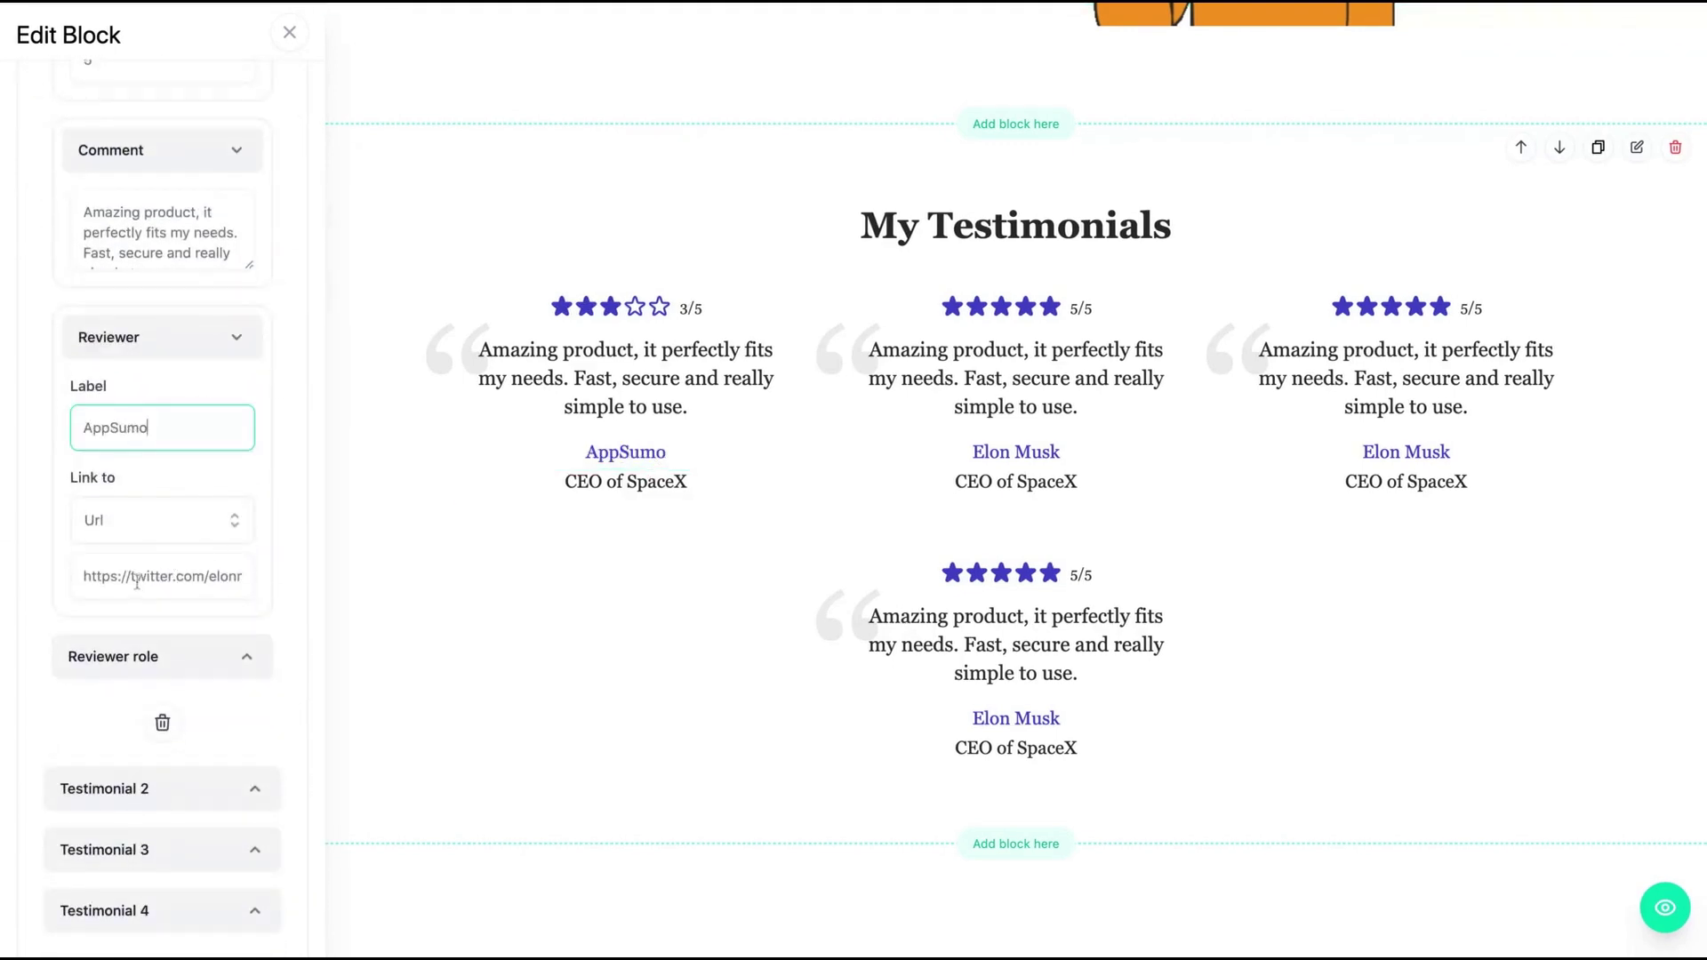
# - Look at the reviewer's link address and delete the Testimonials block
pyautogui.tripleClick(93, 578)
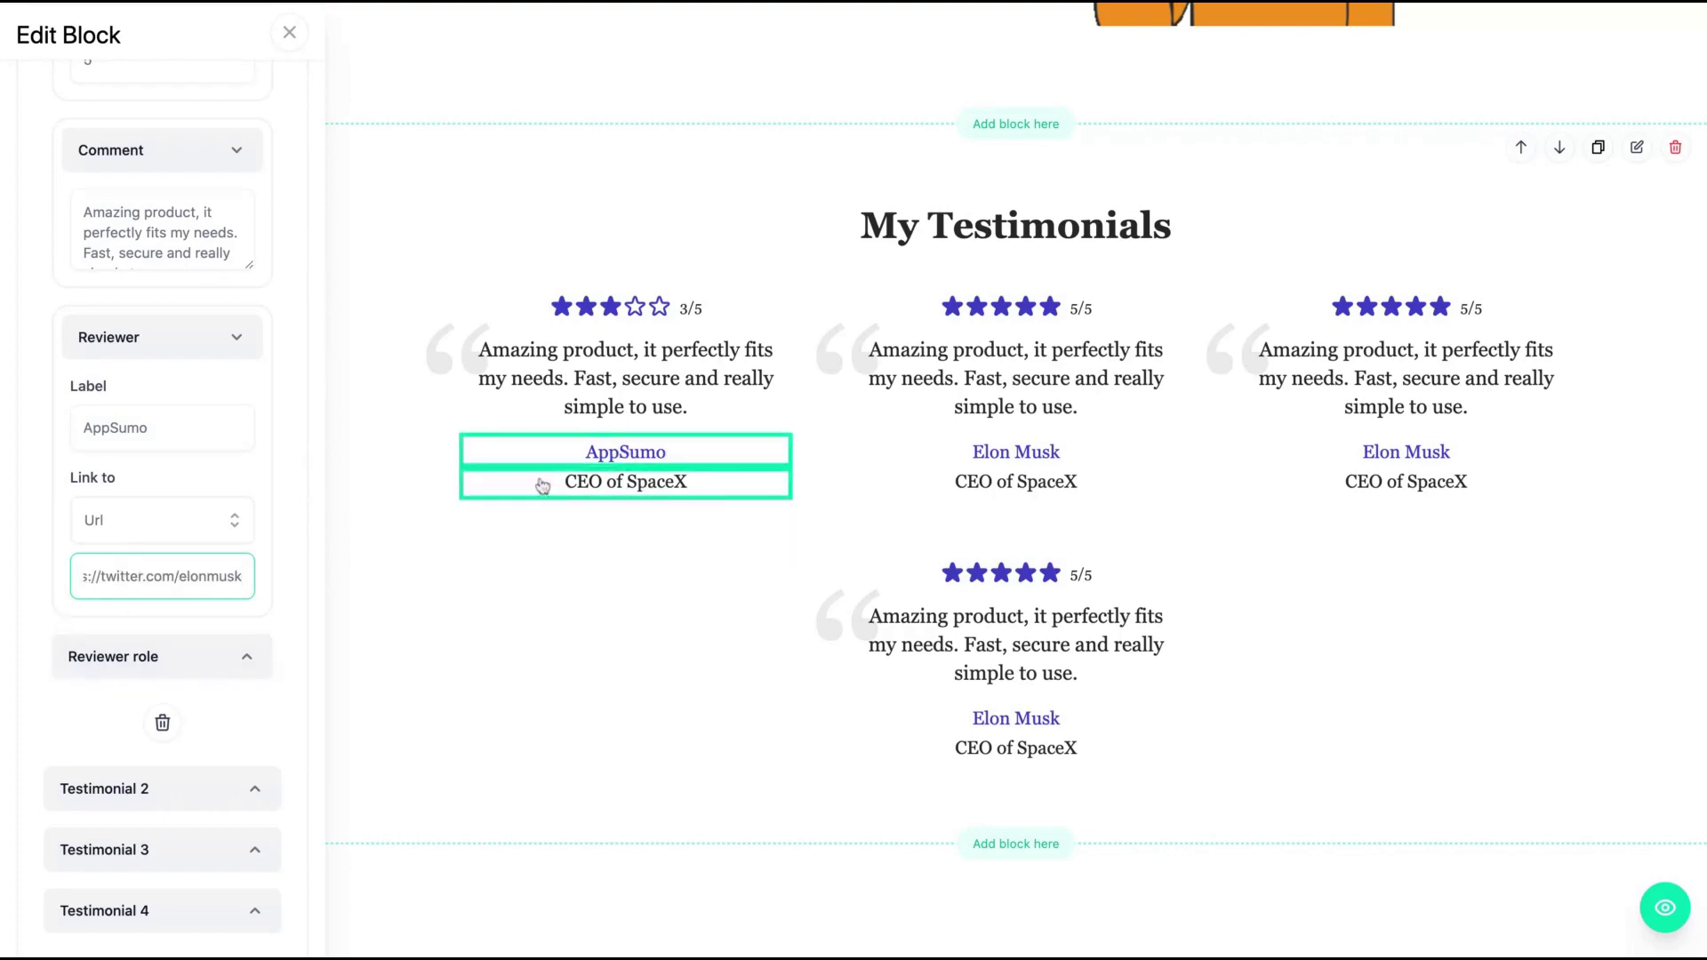
pyautogui.scroll(1, 71, 551)
pyautogui.click(1676, 149)
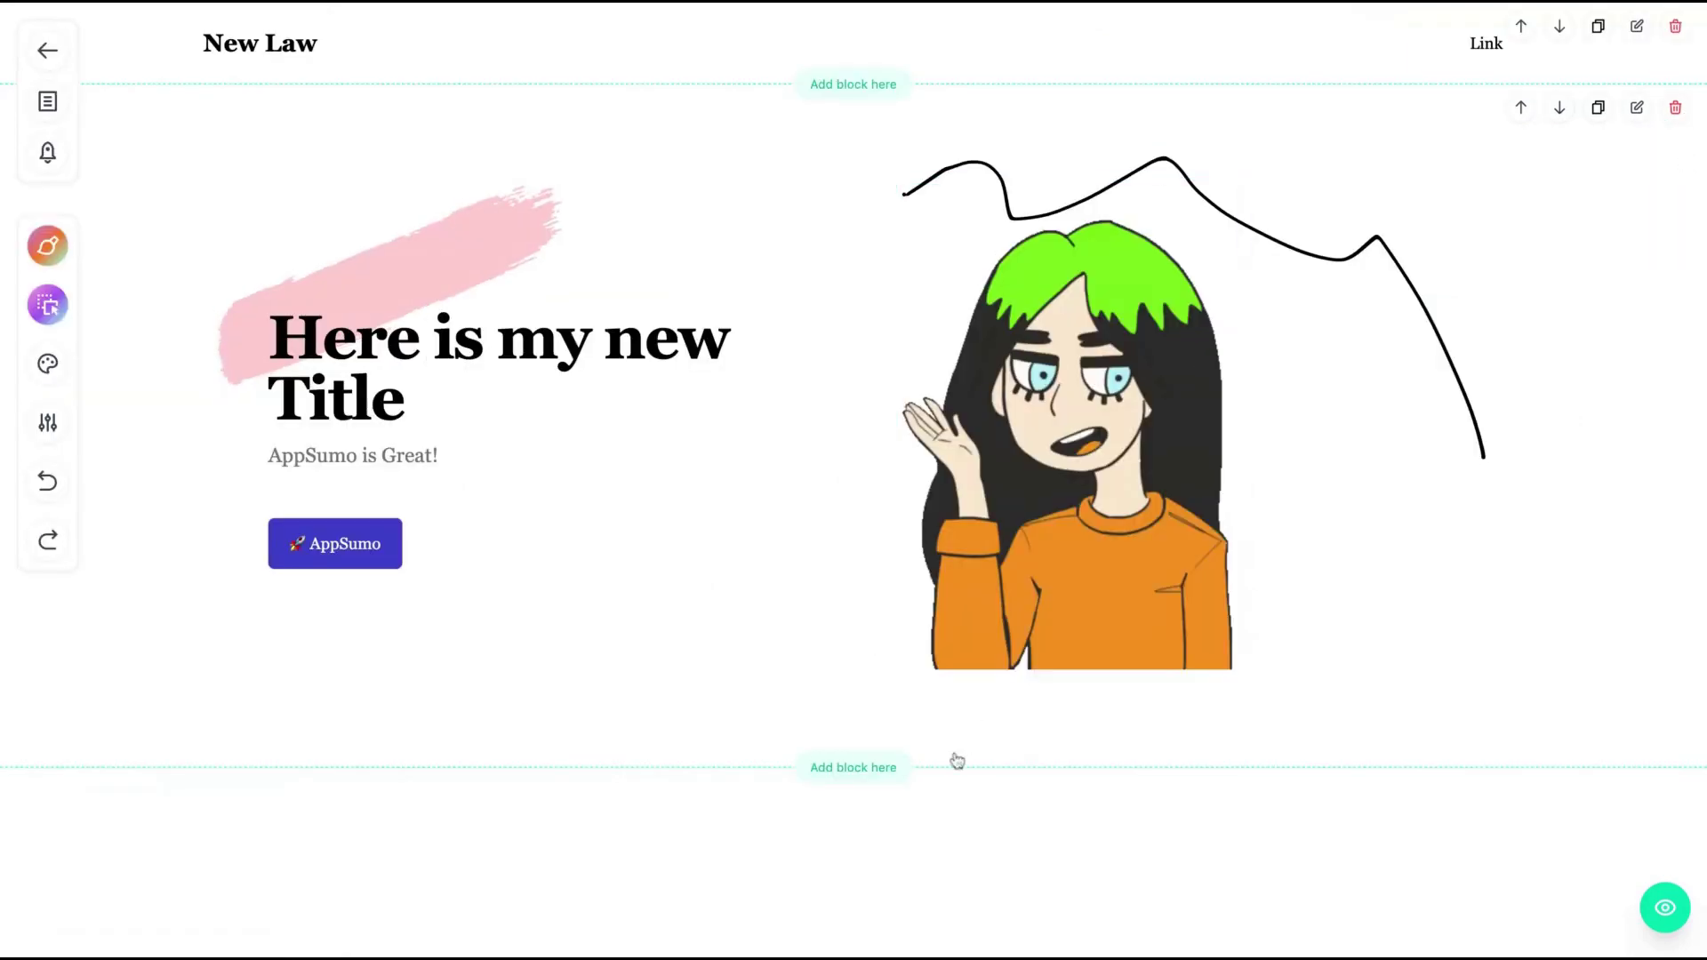
# - Add an FAQ block below the hero section and try collapsing and expanding its question
pyautogui.click(818, 774)
pyautogui.click(812, 781)
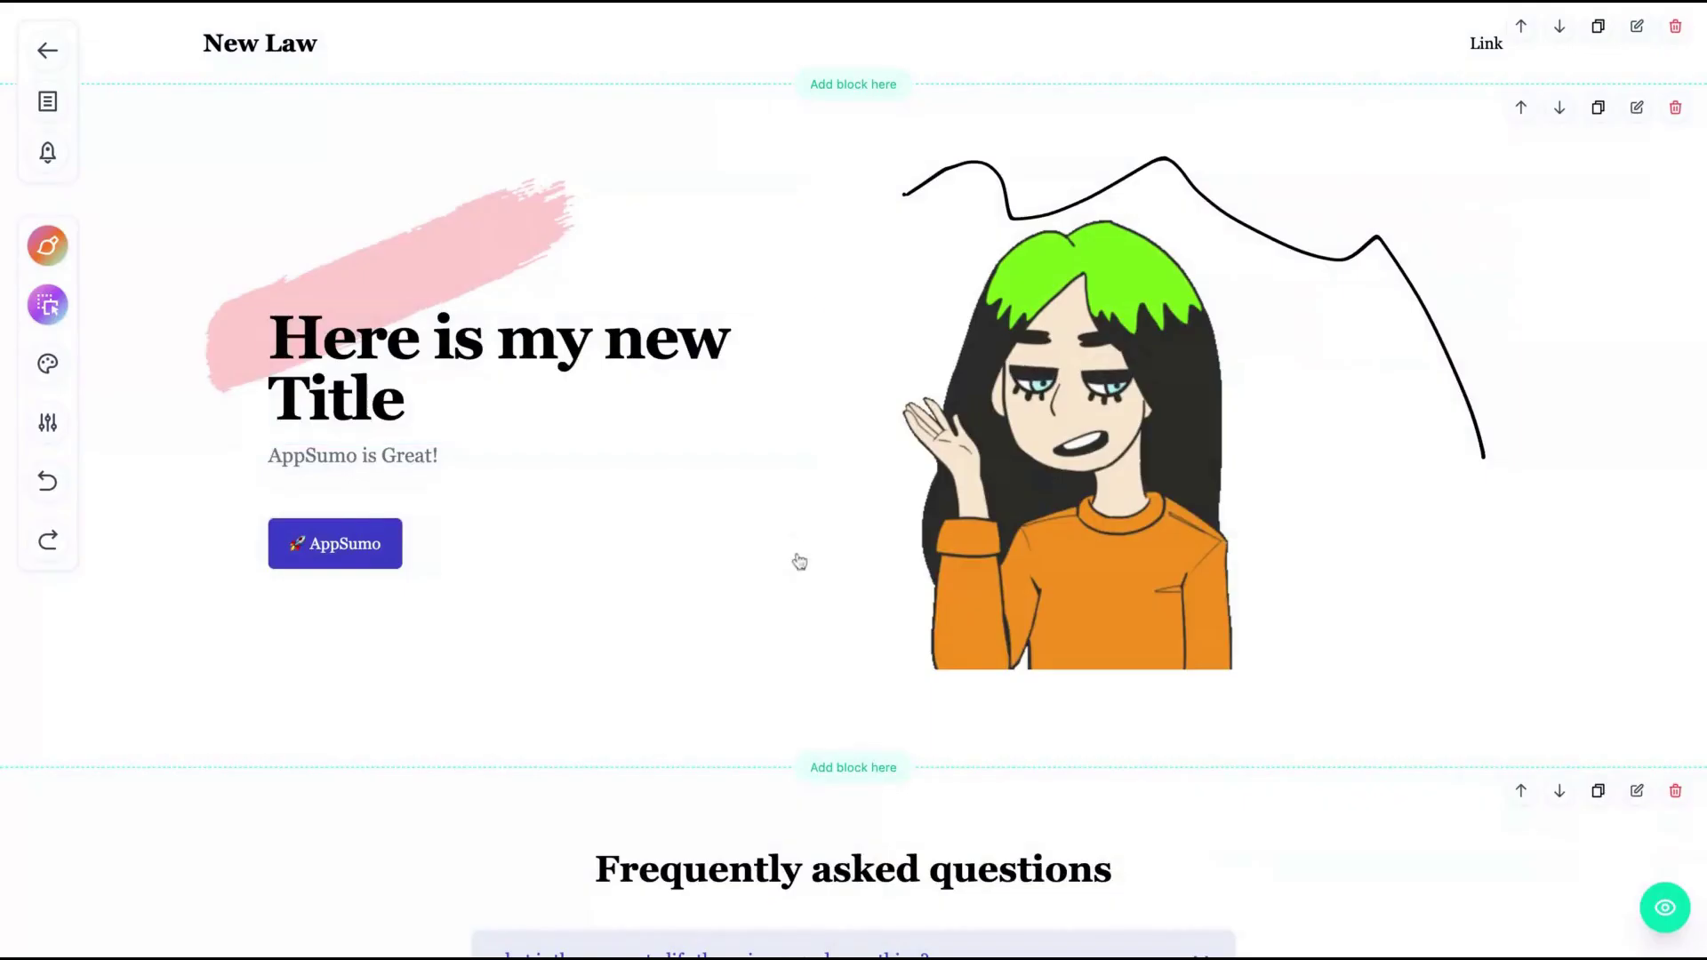
pyautogui.scroll(-3, 797, 562)
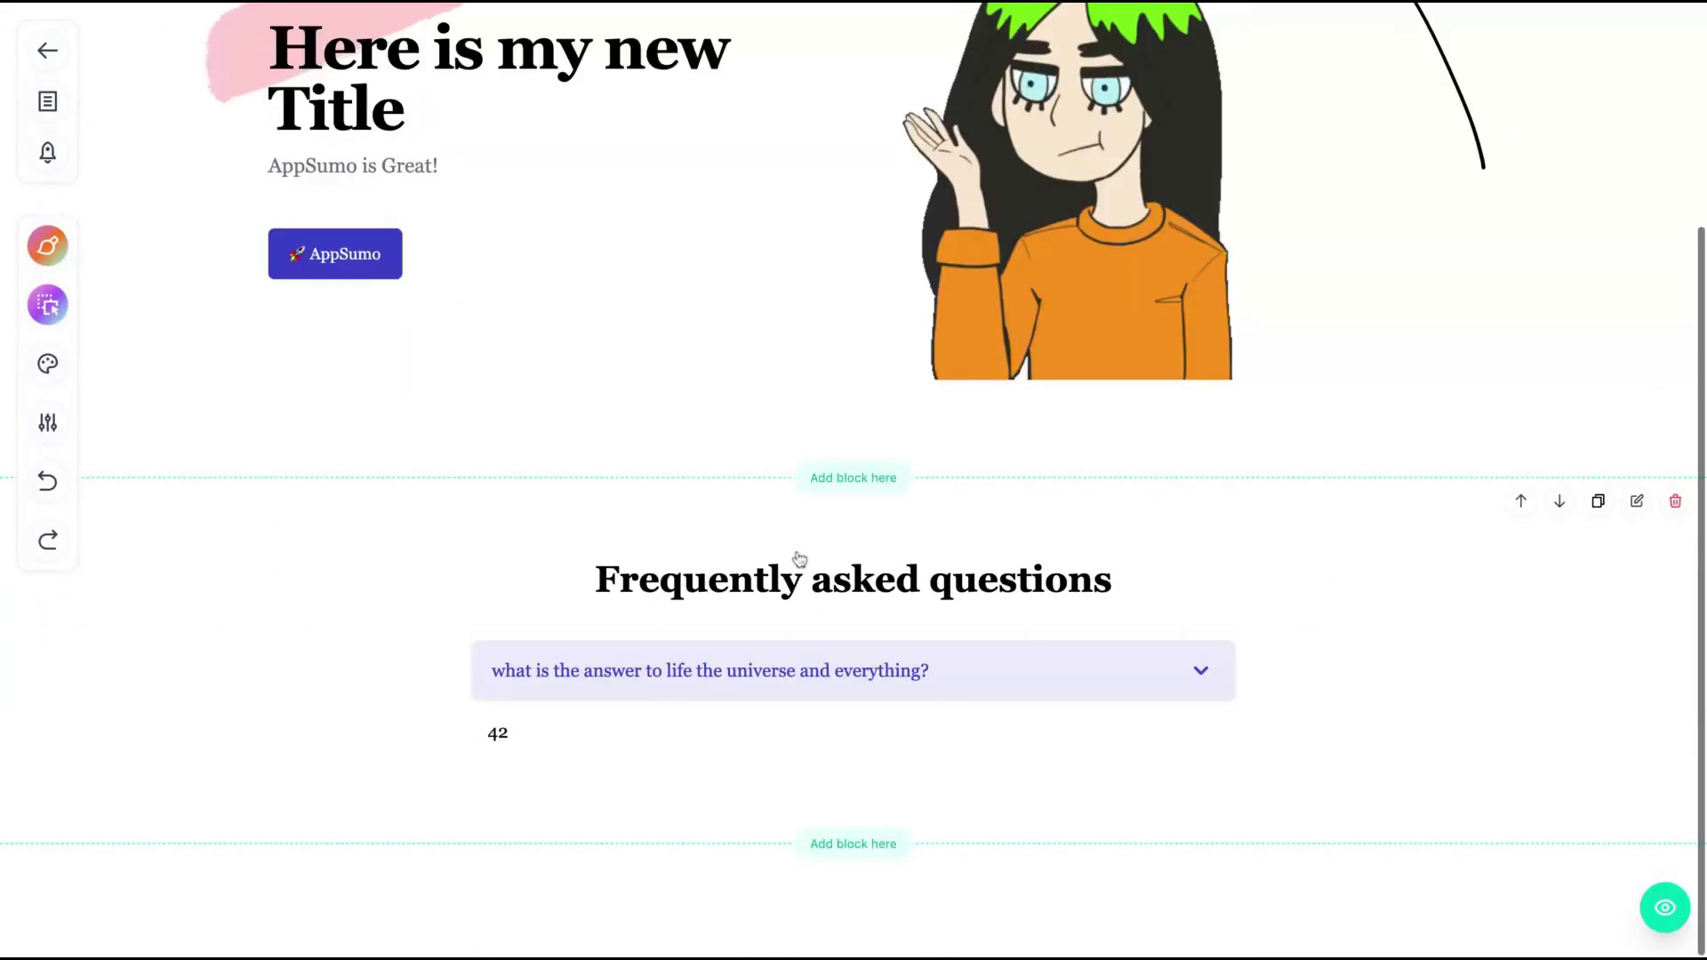
pyautogui.click(1201, 675)
pyautogui.click(1199, 721)
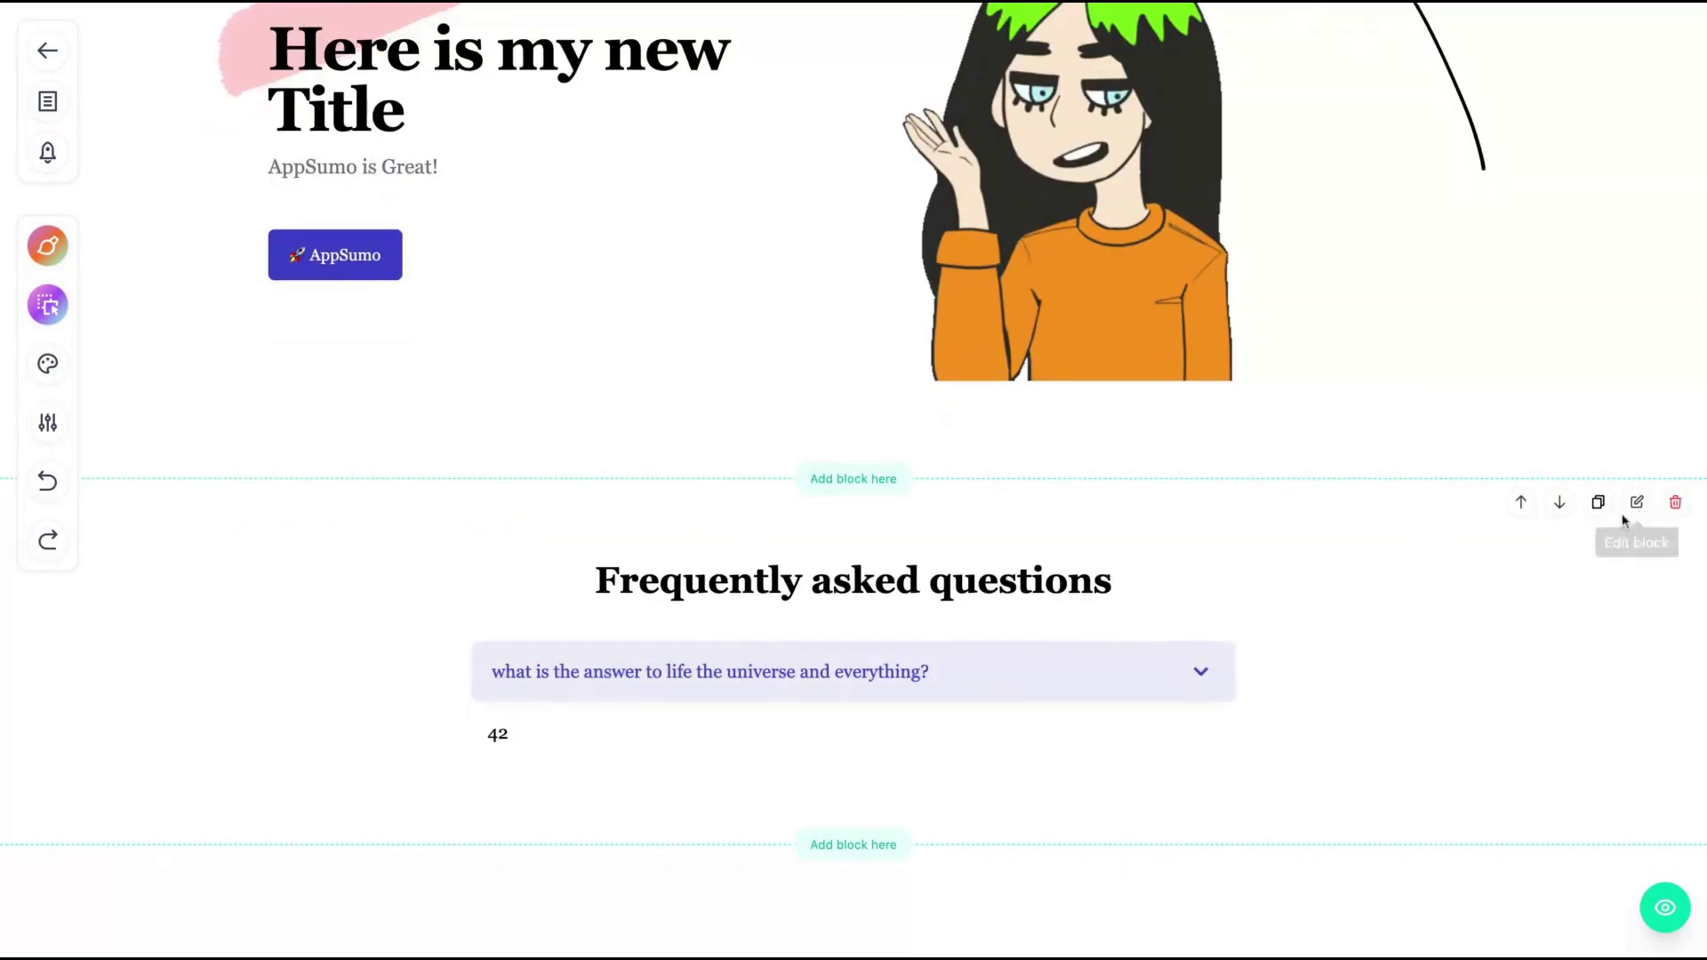
# - Examine the FAQ block's background, dark mode, title and first question settings
pyautogui.click(1634, 509)
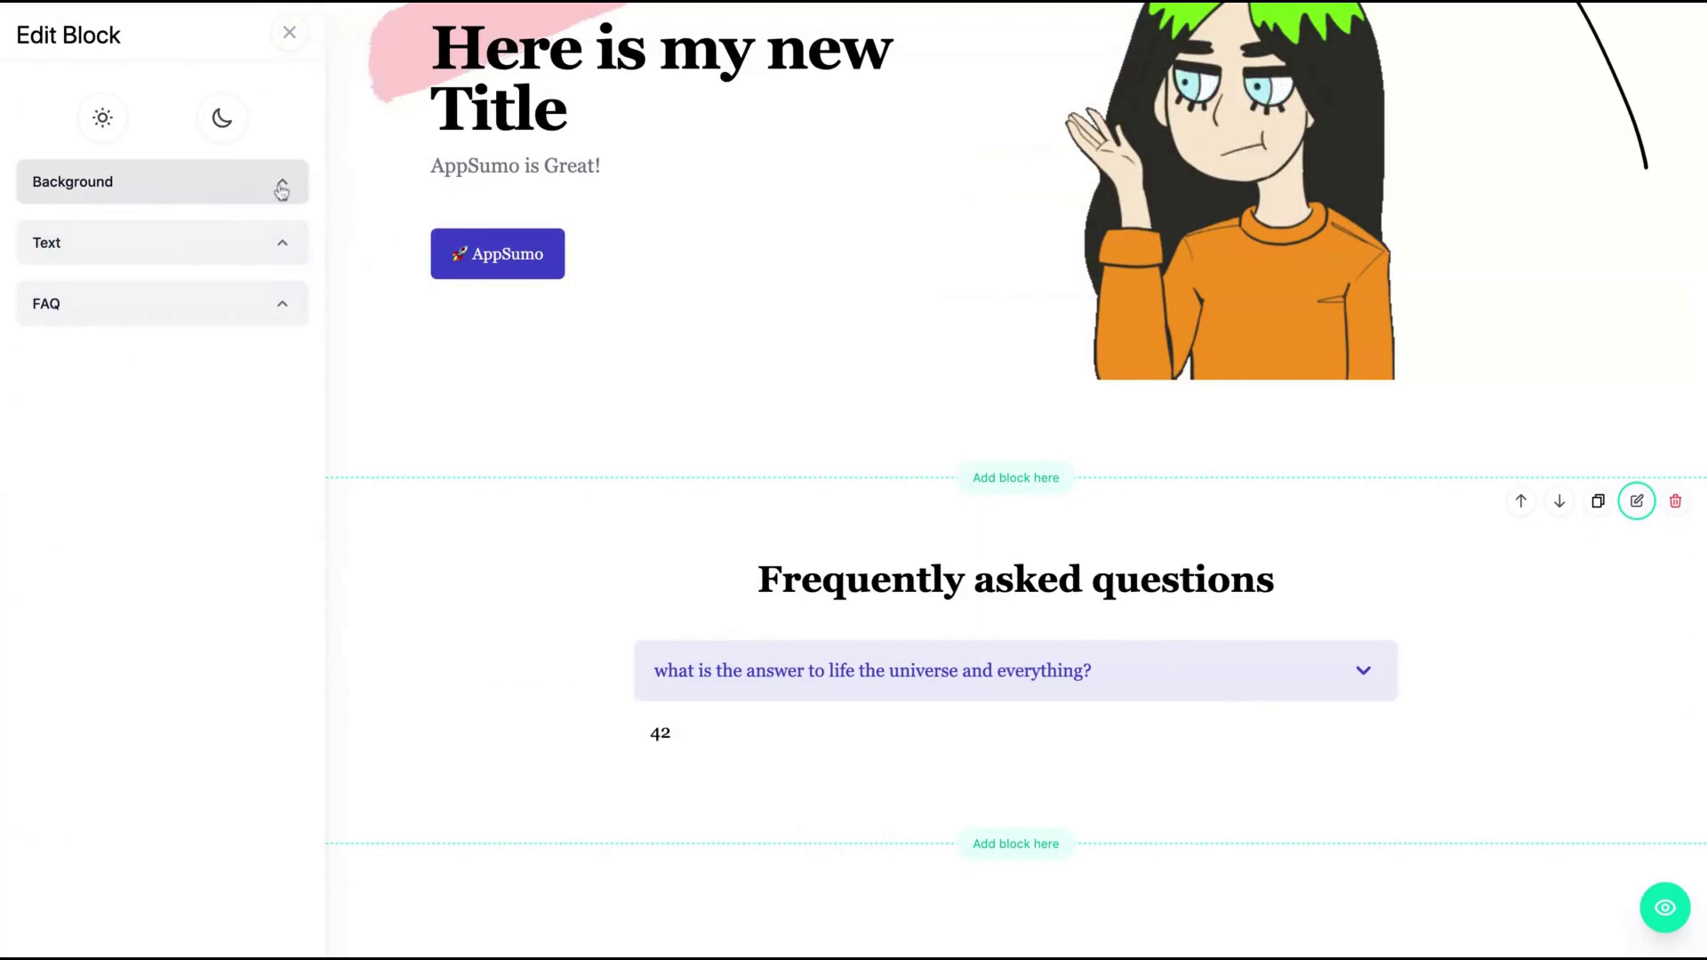
pyautogui.click(278, 184)
pyautogui.click(279, 192)
pyautogui.click(195, 118)
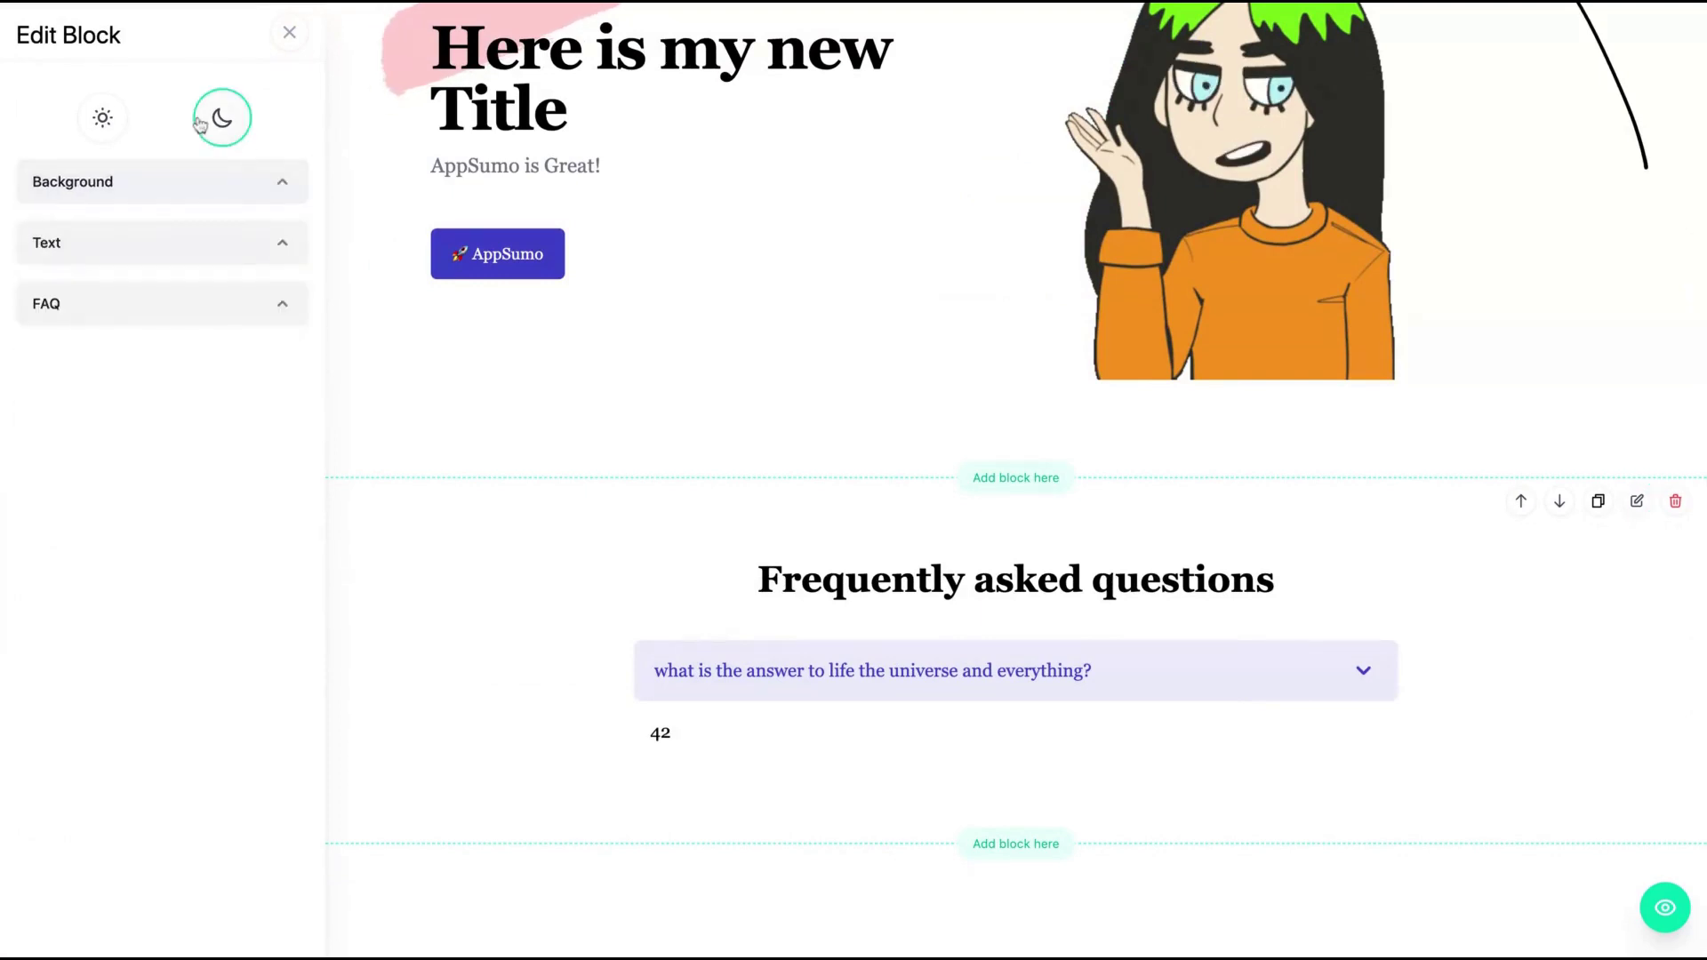
pyautogui.click(152, 243)
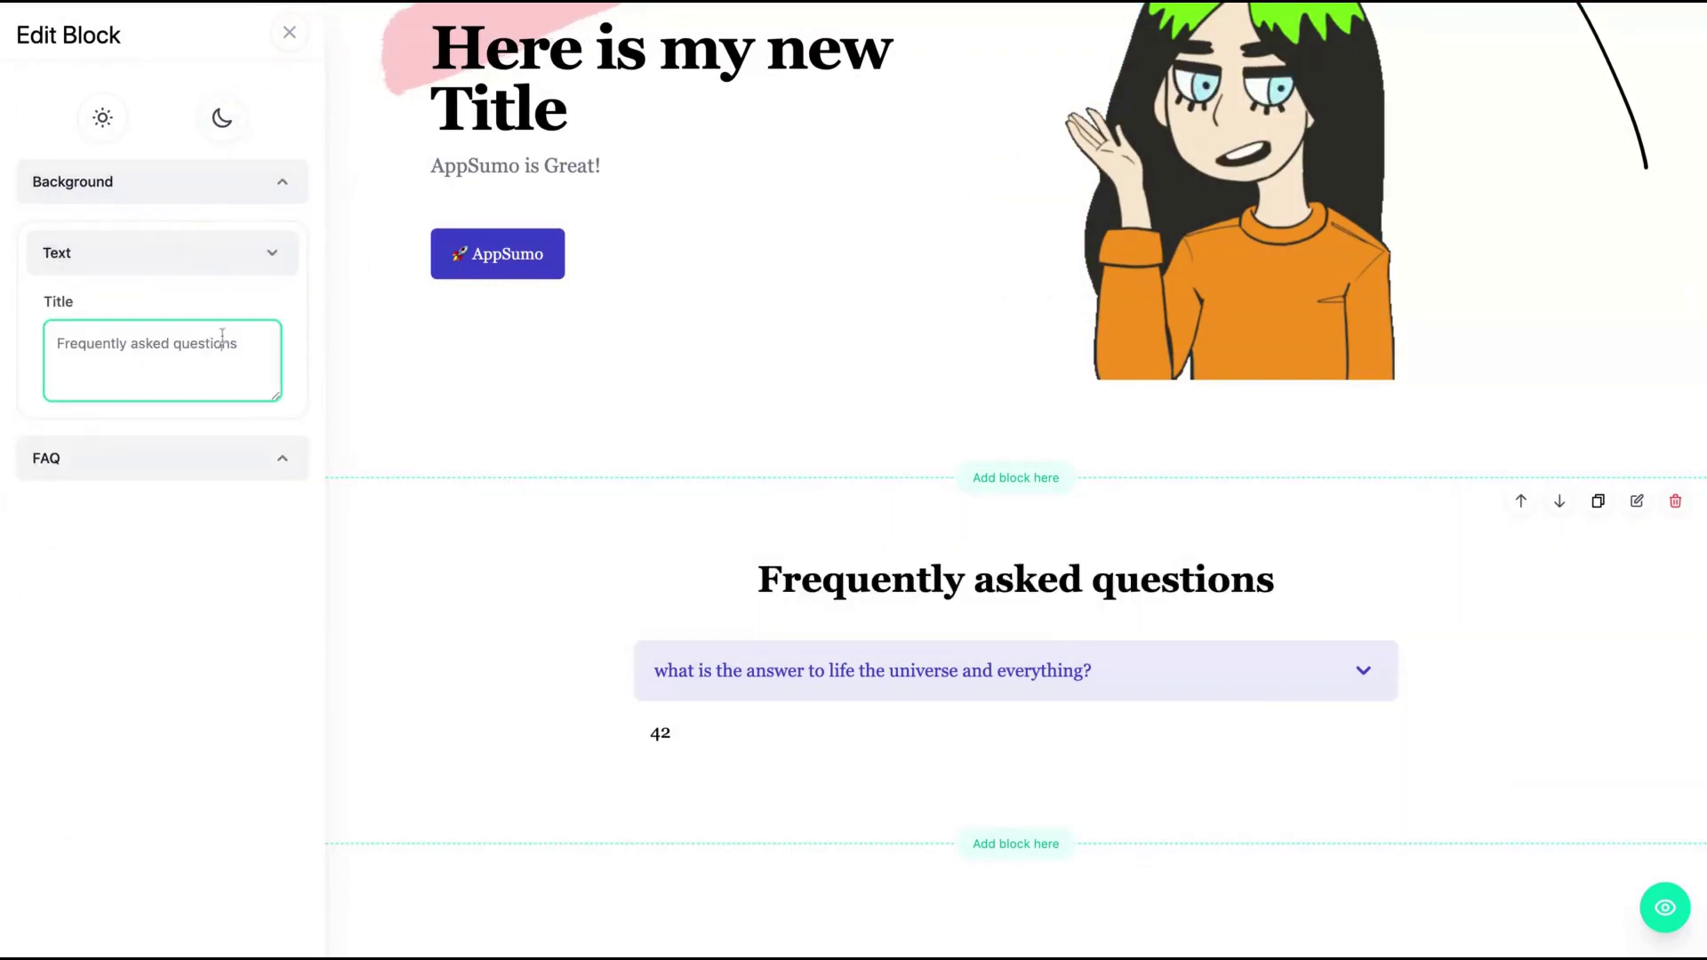
pyautogui.click(160, 458)
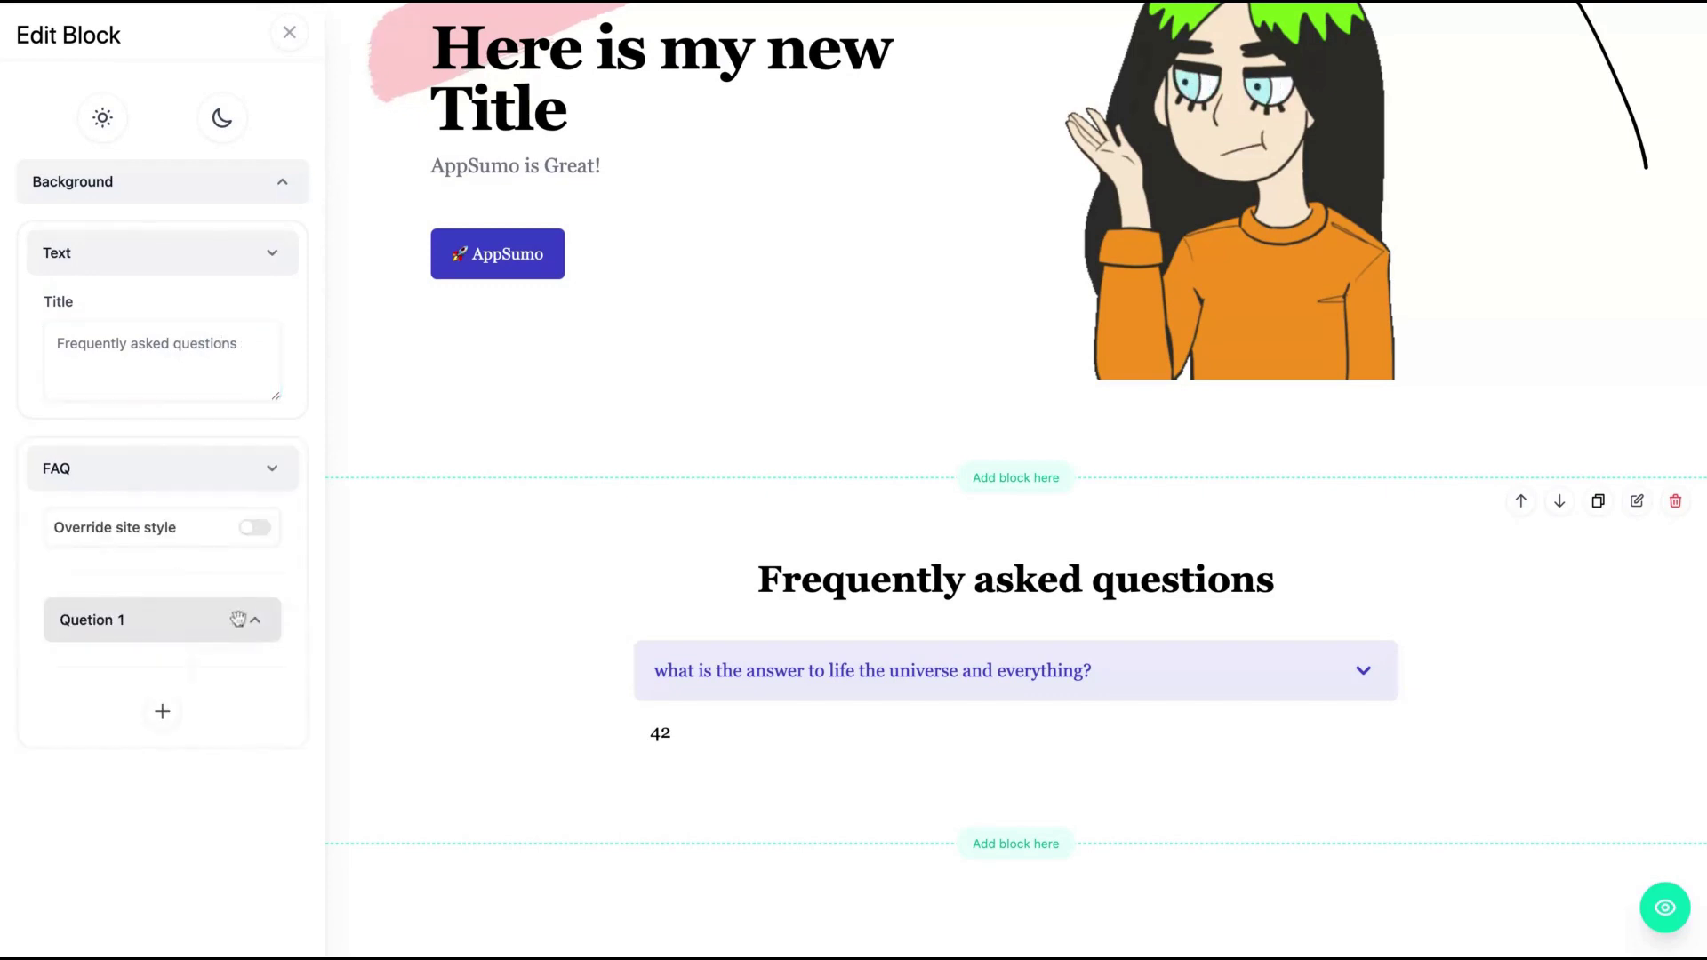
pyautogui.click(149, 616)
pyautogui.scroll(-2, 150, 611)
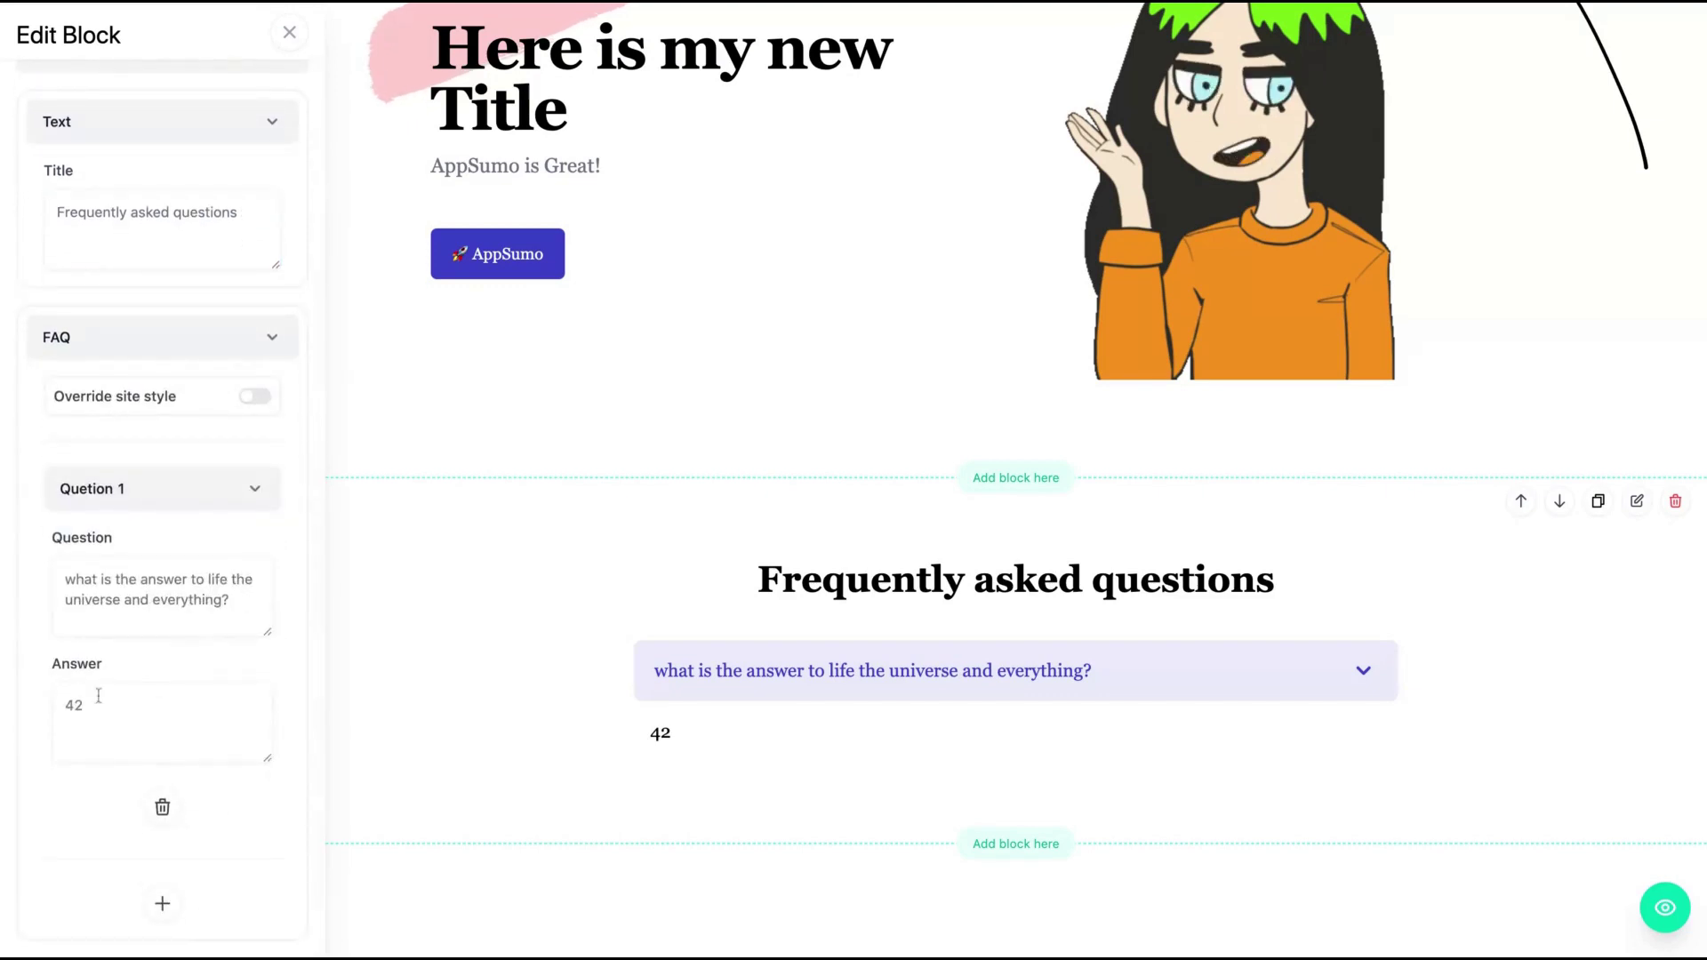
# - Add a second FAQ entry with the question "Why AppSumo is so Great?" and the answer "Because it's cool!"
pyautogui.click(162, 903)
pyautogui.scroll(-4, 178, 845)
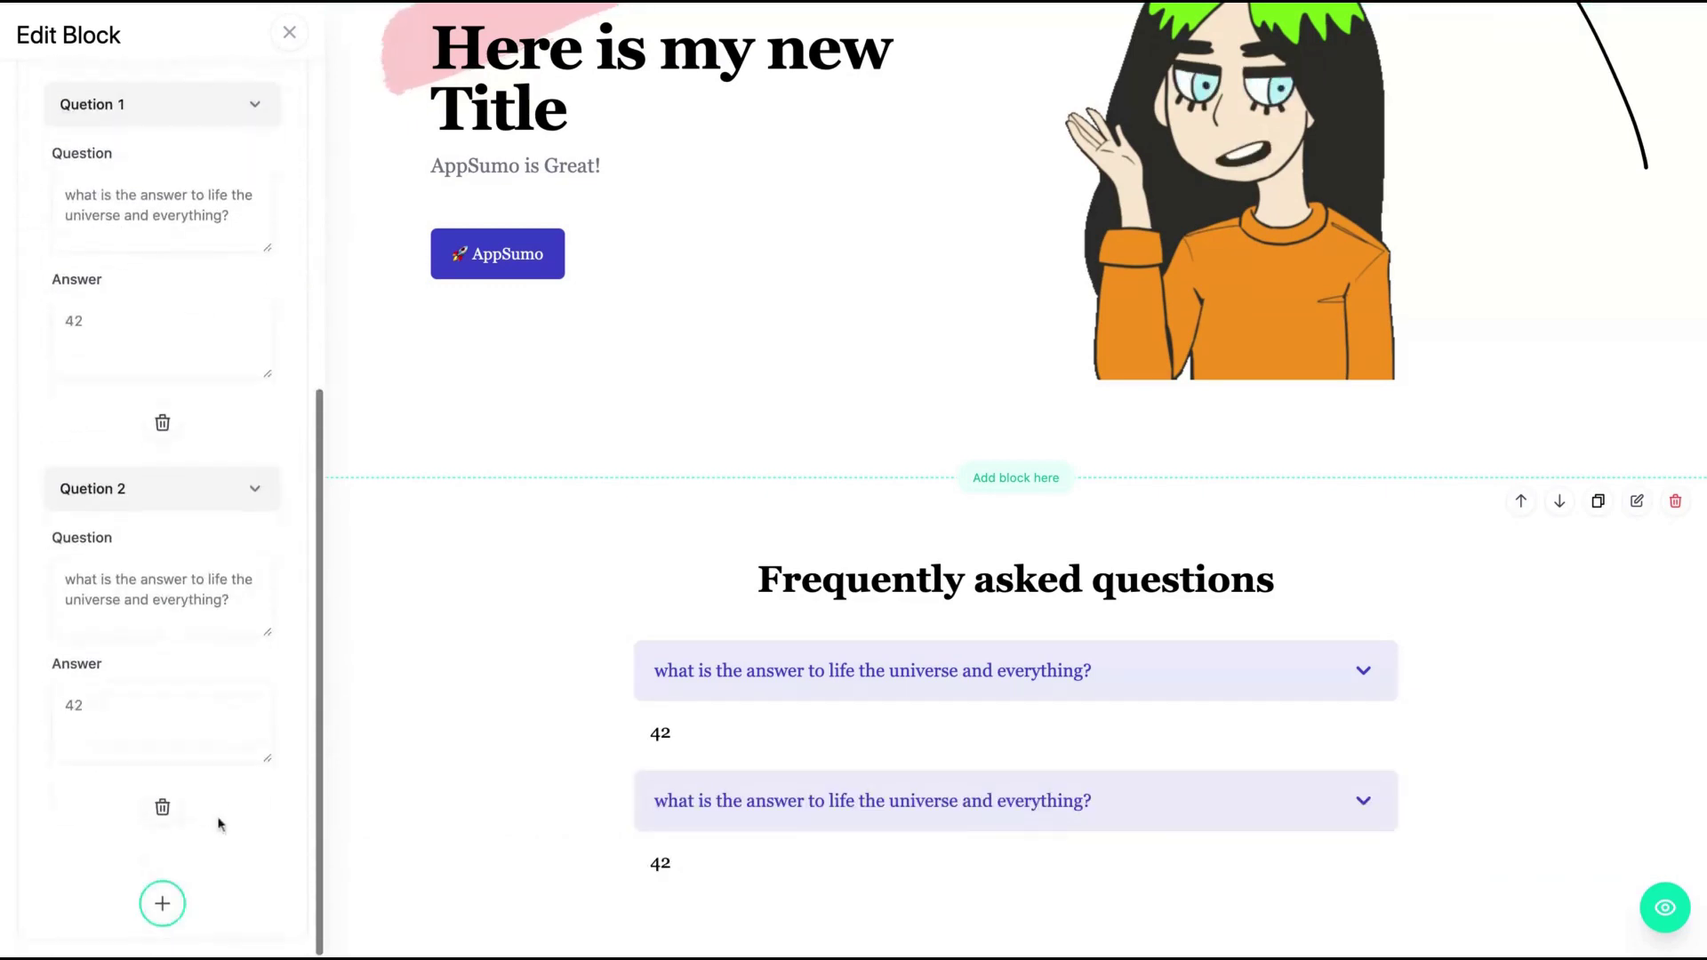
pyautogui.click(162, 604)
pyautogui.write('Why AppSumo is so')
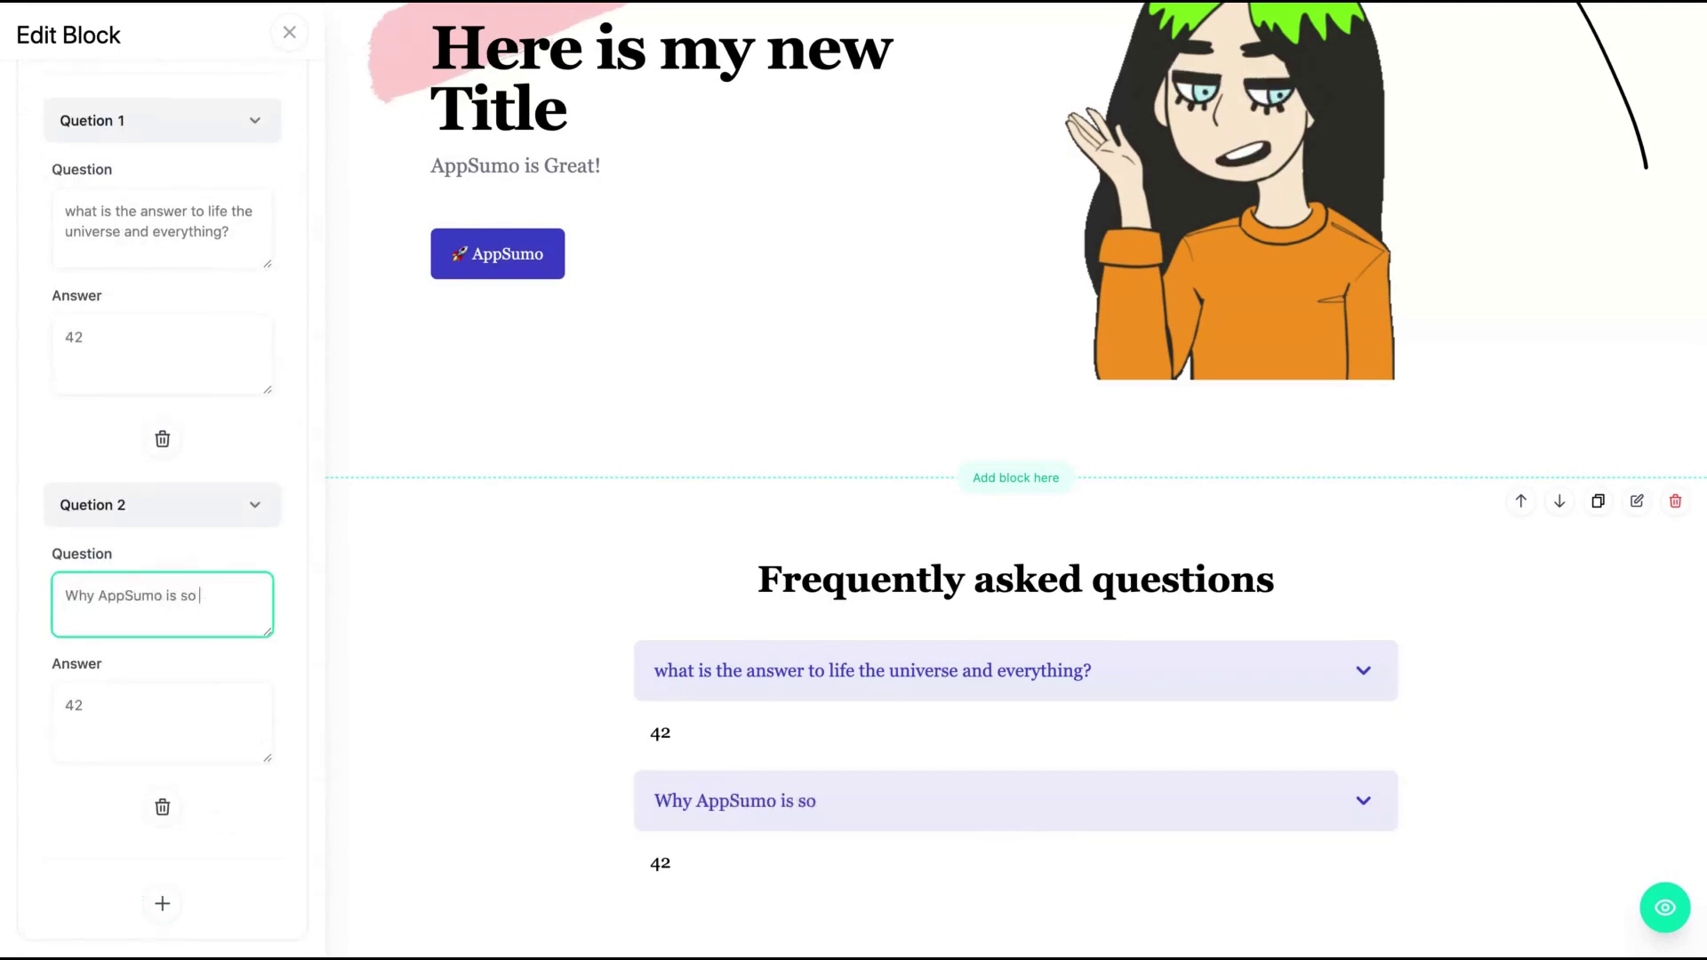
pyautogui.write(' Gre')
pyautogui.write('at?')
pyautogui.press('Tab')
pyautogui.write('Because it')
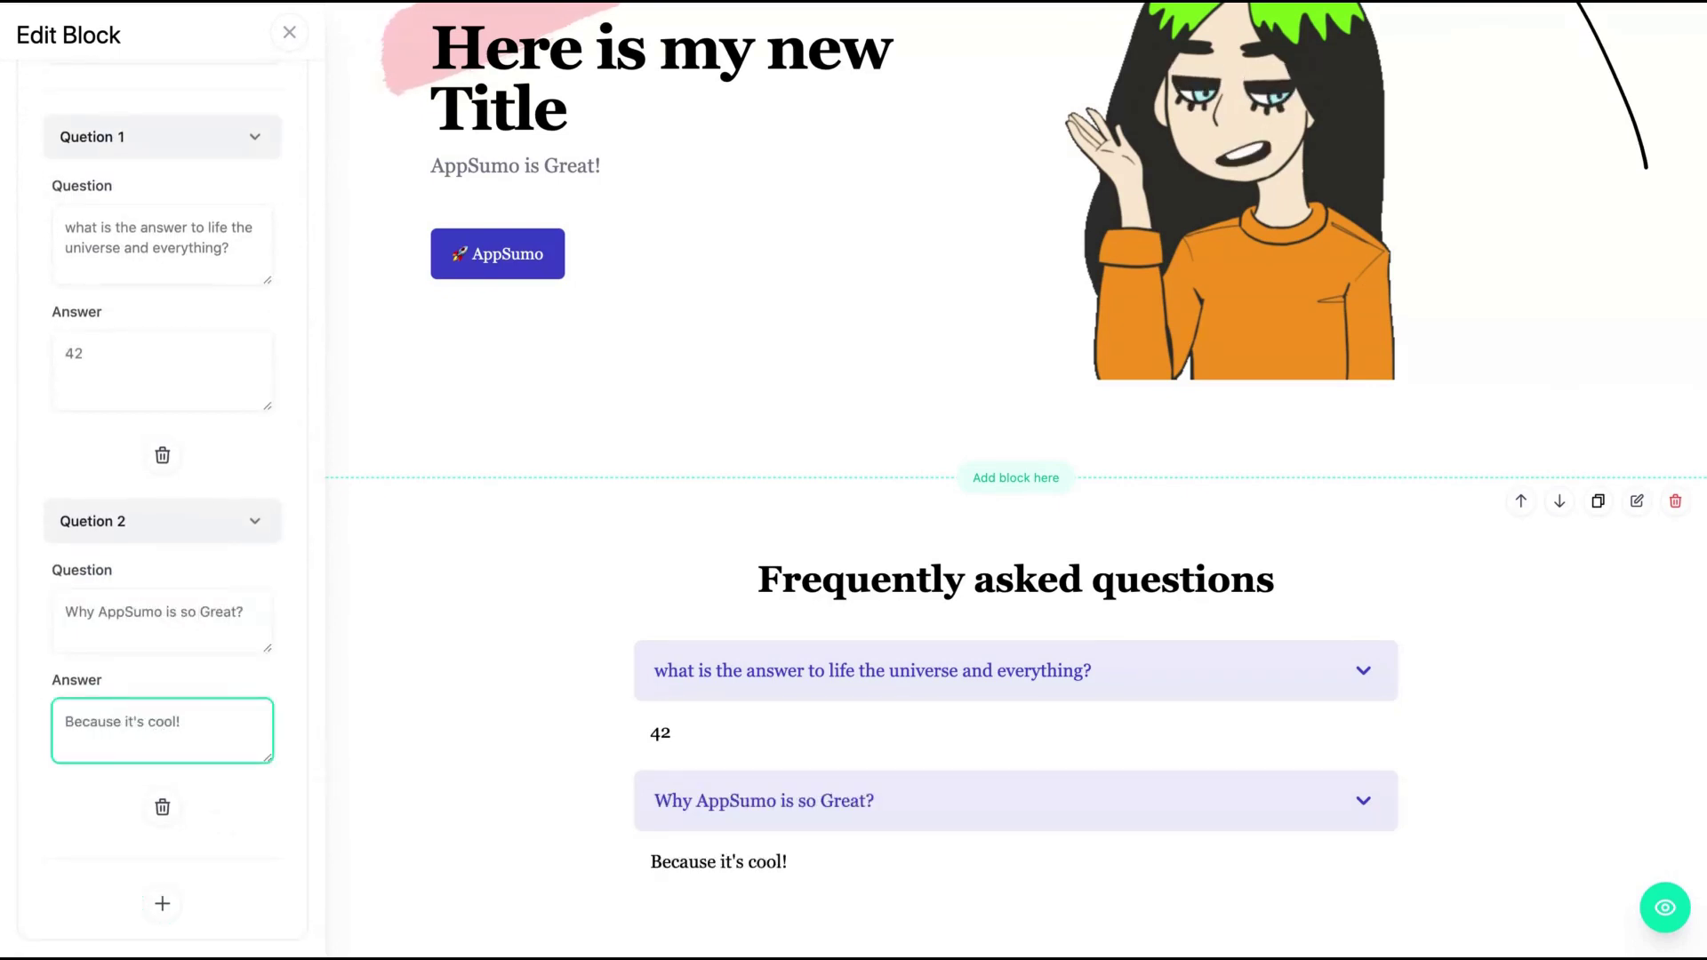
pyautogui.scroll(-2, 671, 881)
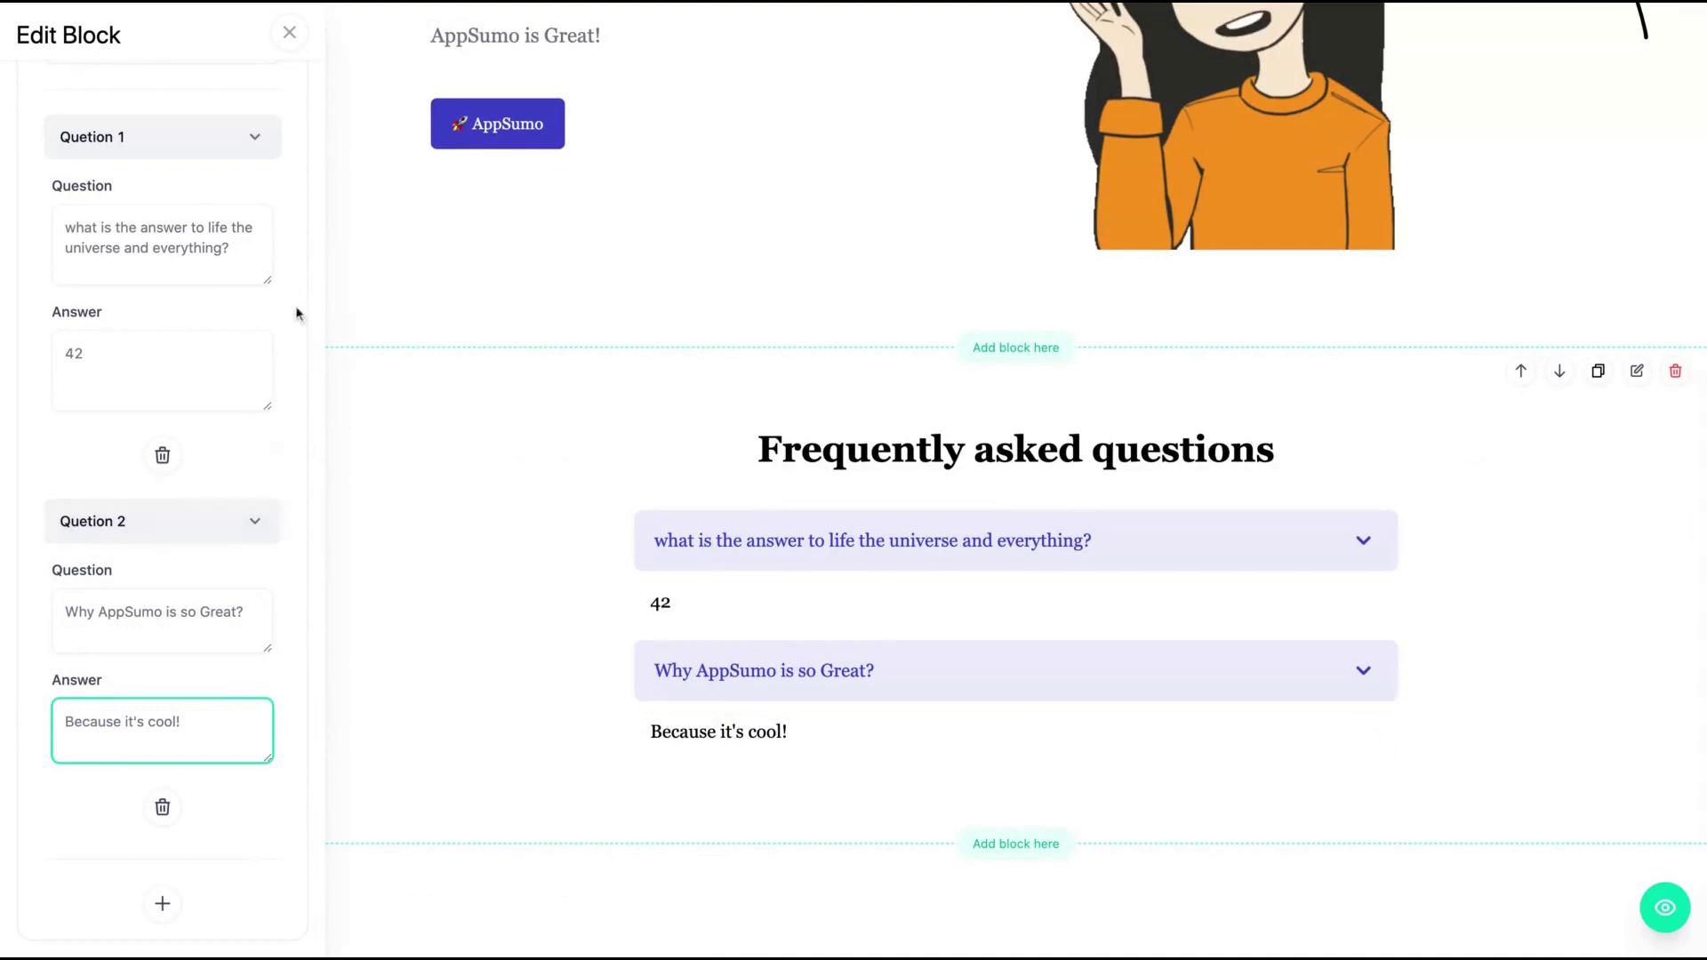
# - Remove the FAQ block and add a Pricing block below the hero section
pyautogui.click(289, 33)
pyautogui.click(888, 767)
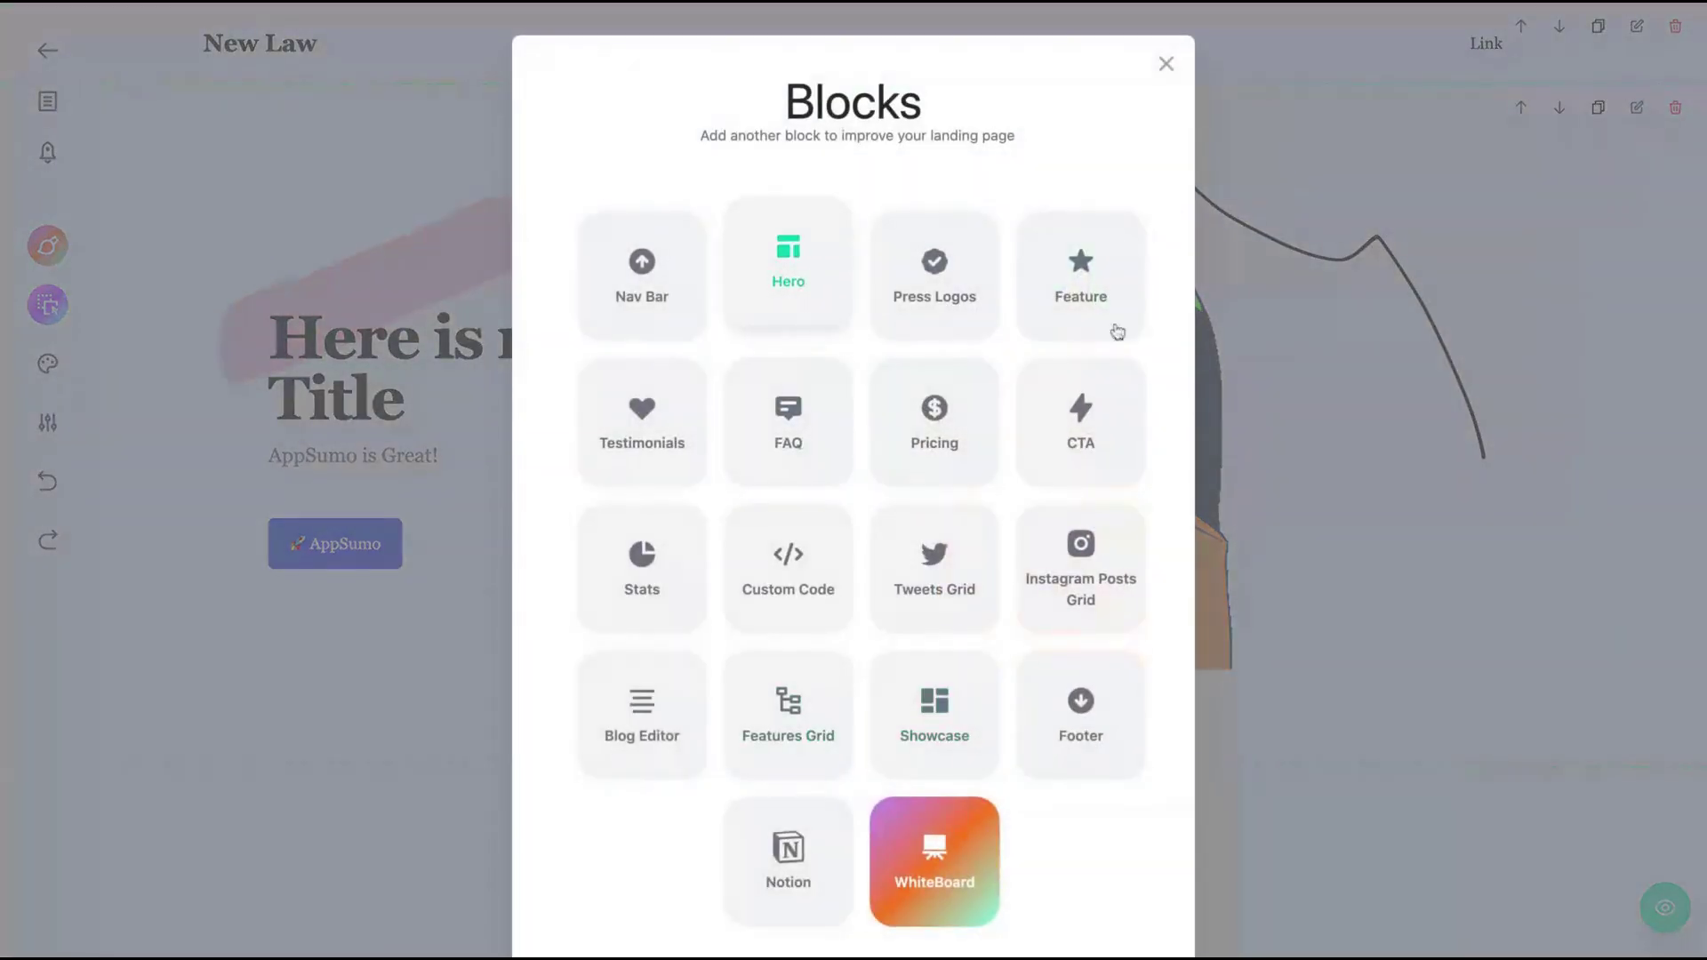
pyautogui.click(903, 423)
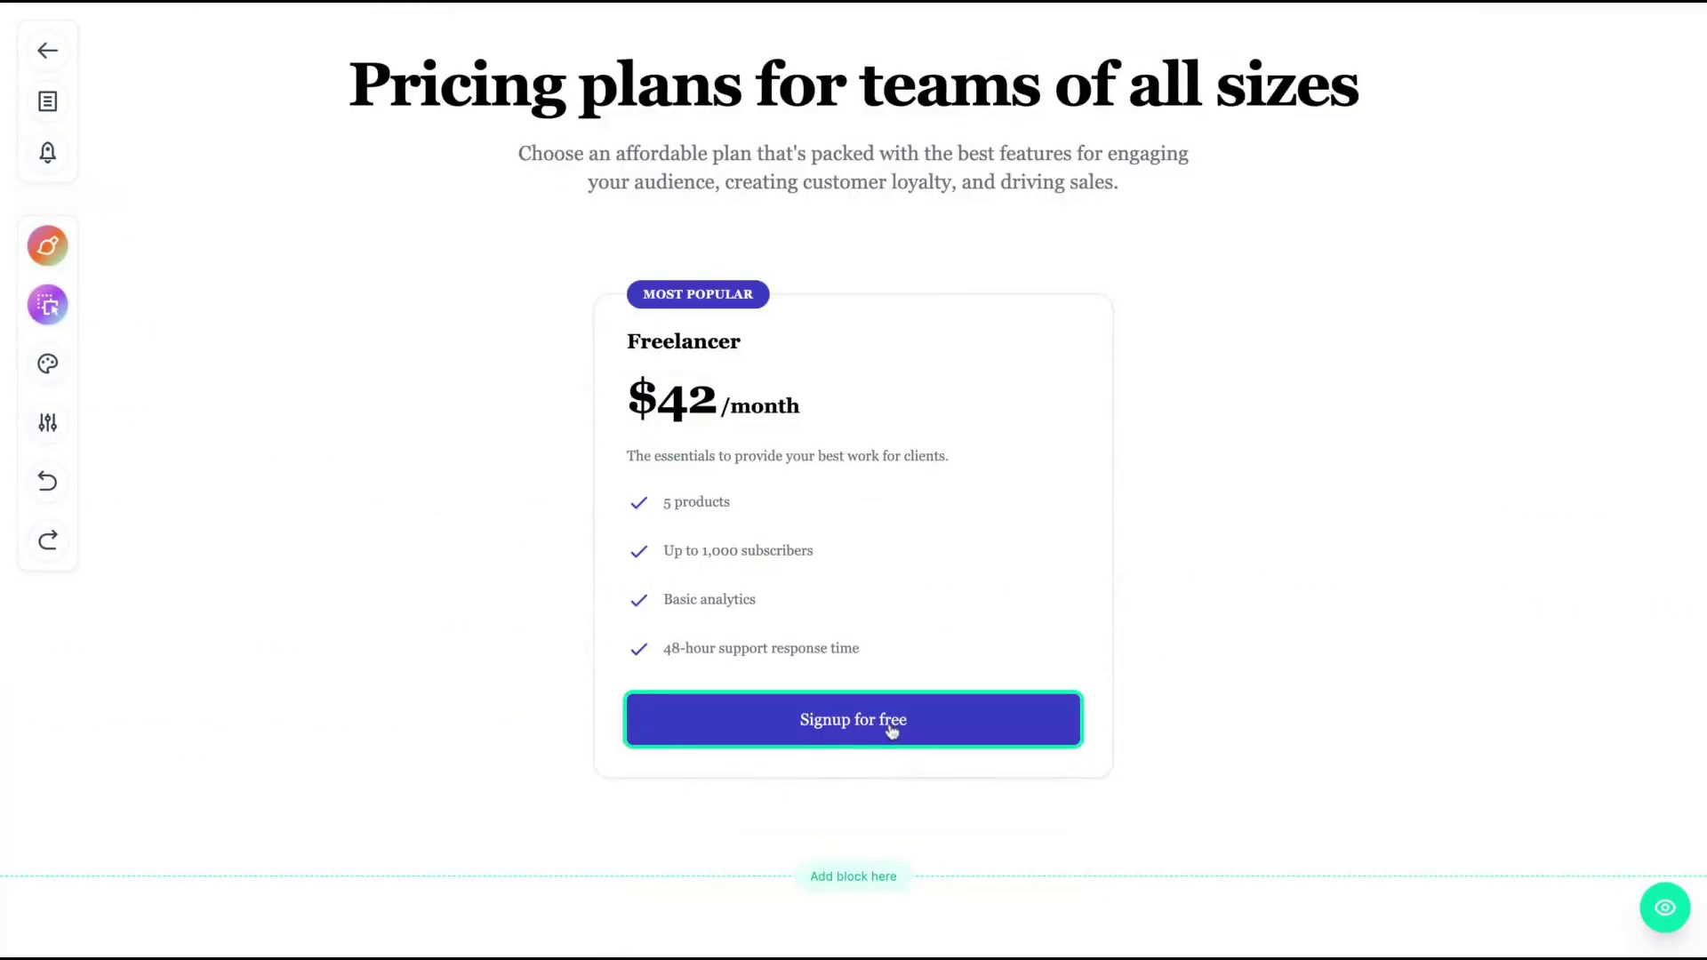
# - Edit the Pricing block and set the Freelancer plan's tag to "Most Awesome Deal"
pyautogui.scroll(4, 892, 729)
pyautogui.click(1634, 295)
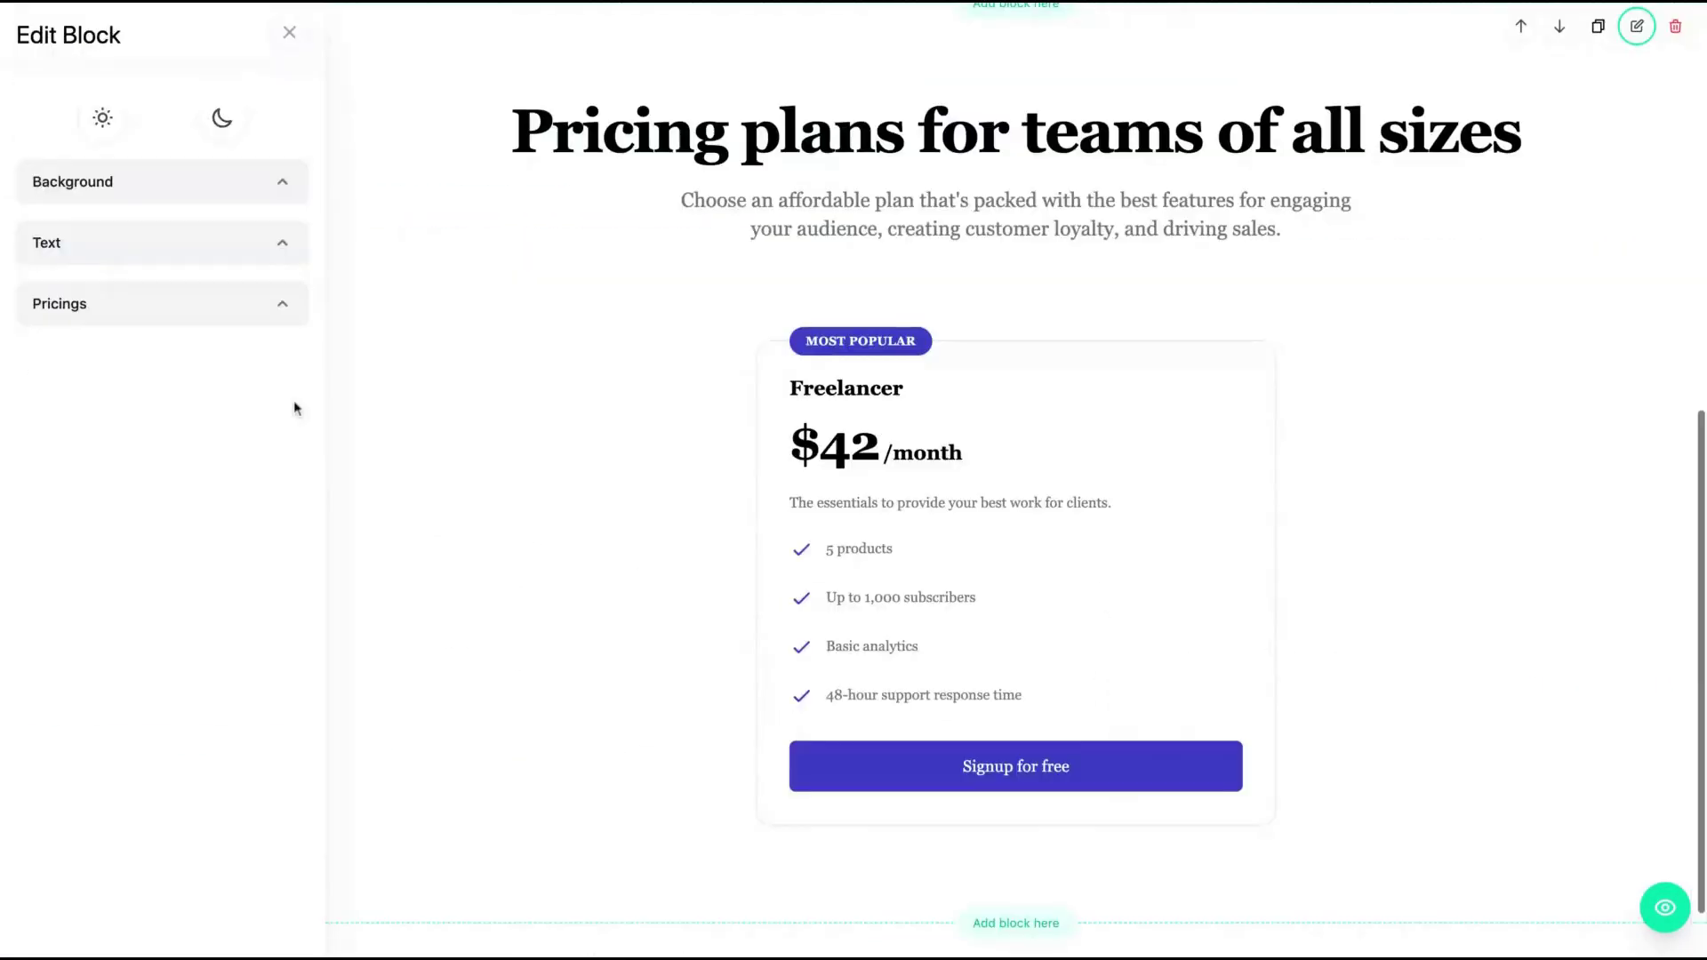
pyautogui.click(141, 307)
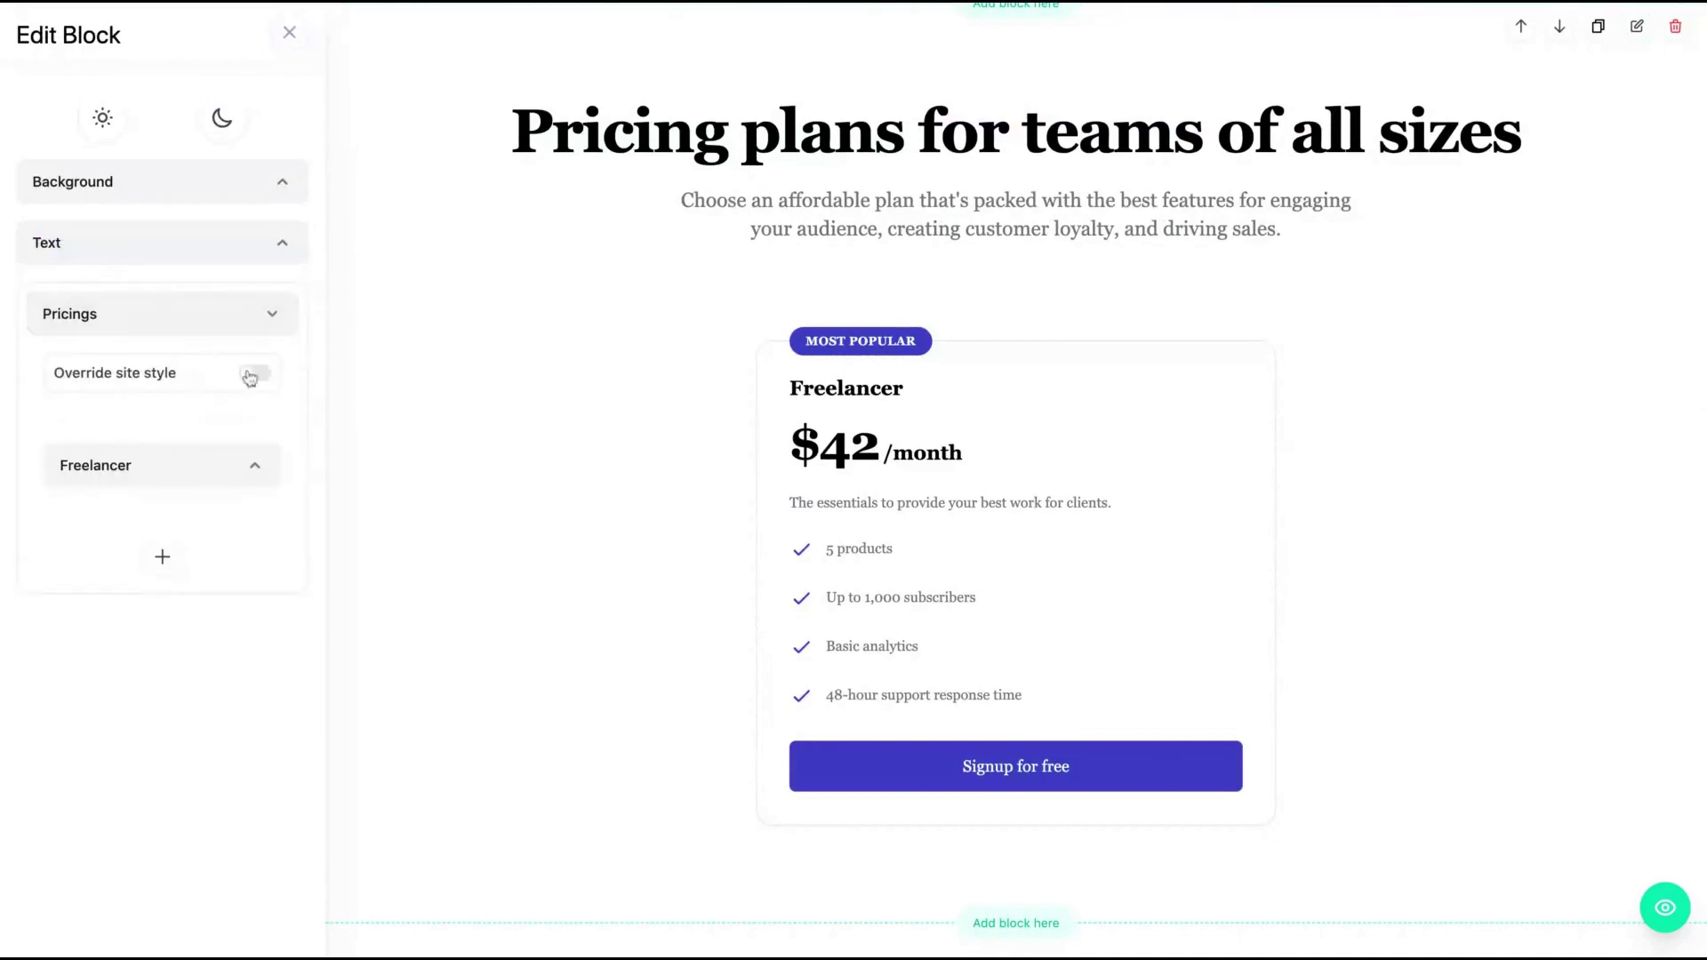
pyautogui.click(210, 471)
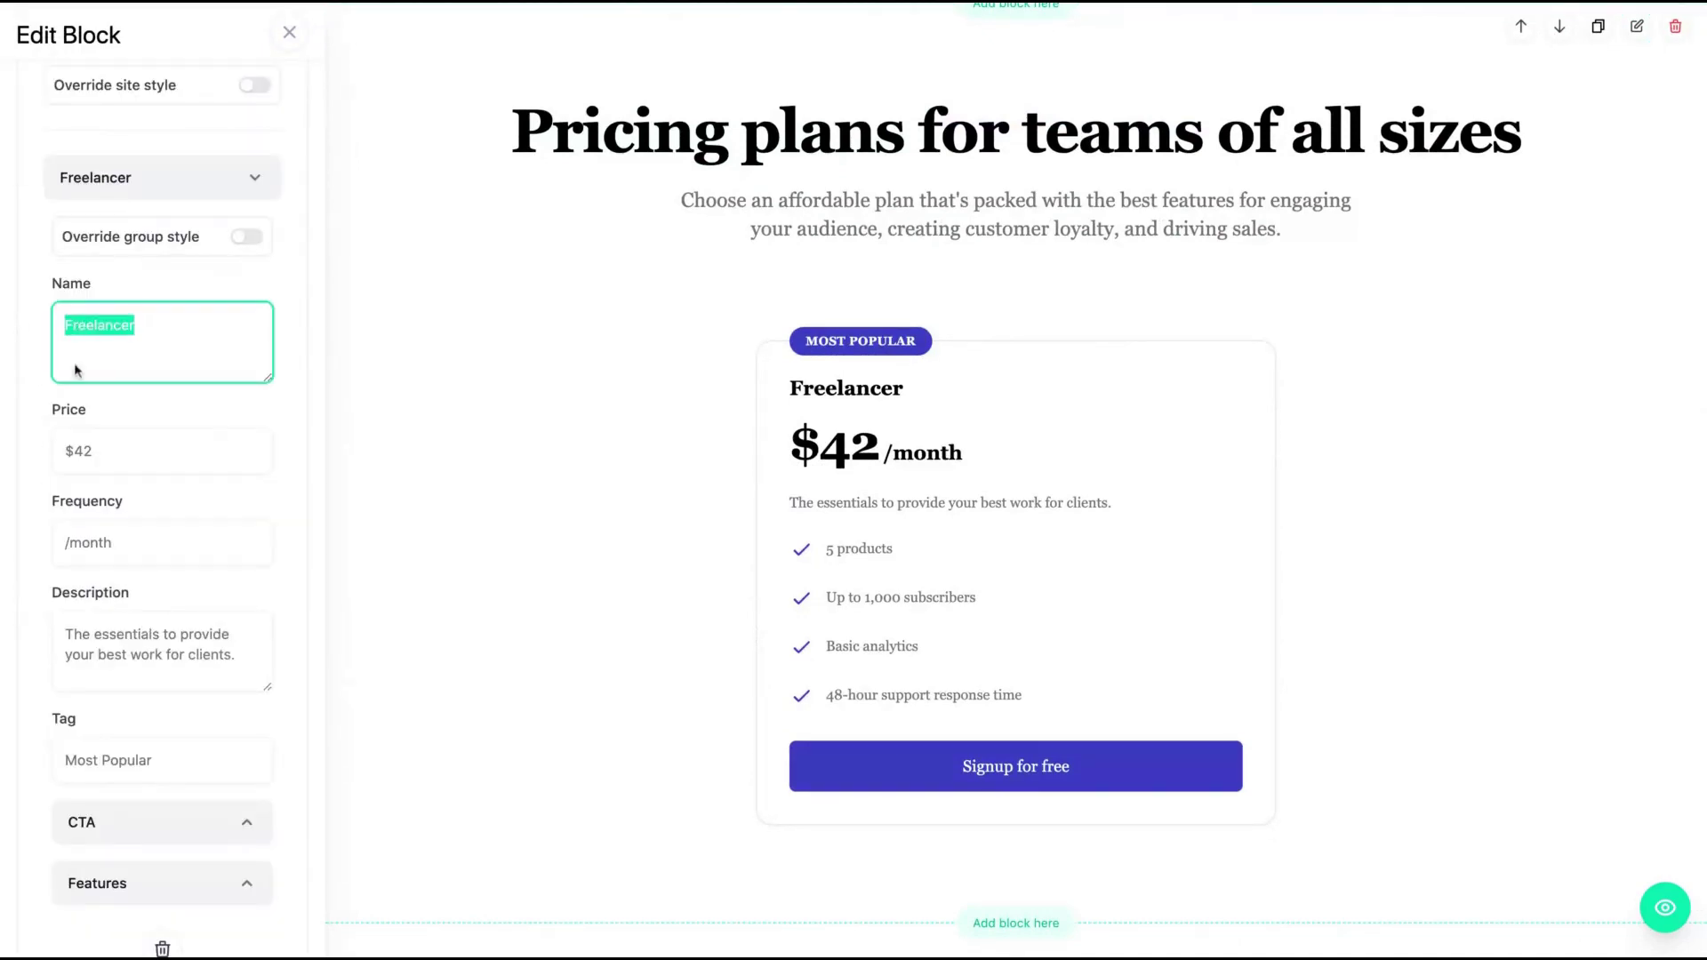
pyautogui.click(148, 464)
pyautogui.scroll(-1, 178, 640)
pyautogui.click(223, 734)
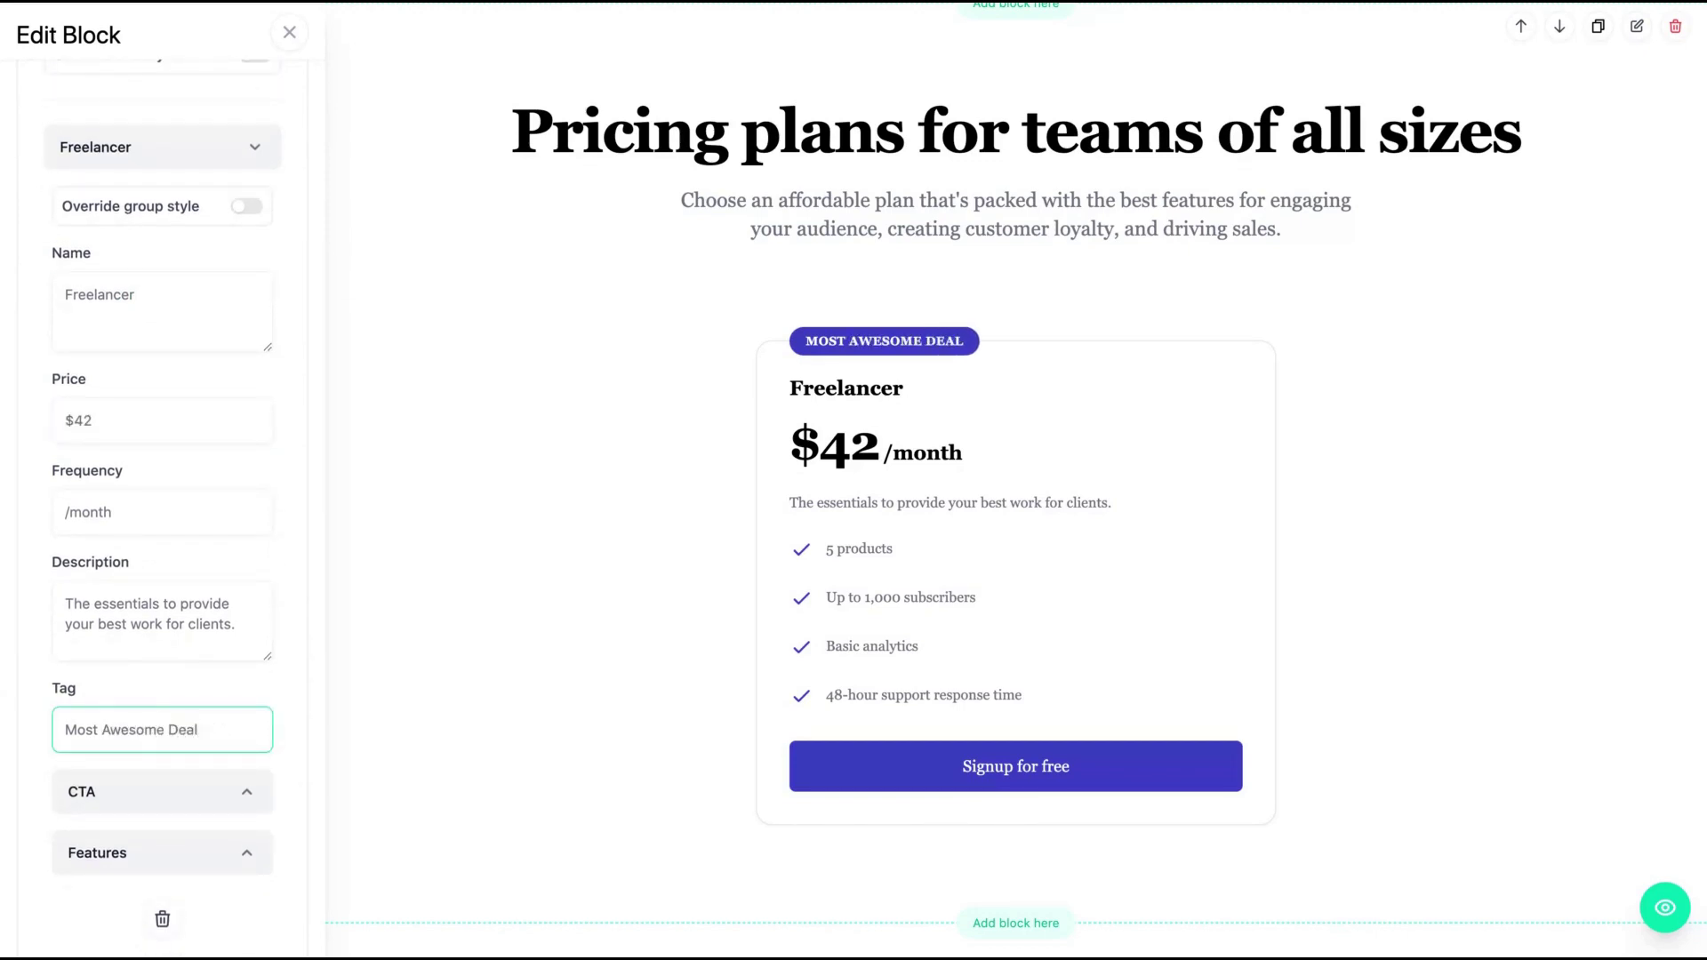
# - Examine the Freelancer plan's CTA label and the available link types for its signup button
pyautogui.click(163, 791)
pyautogui.scroll(-1, 140, 637)
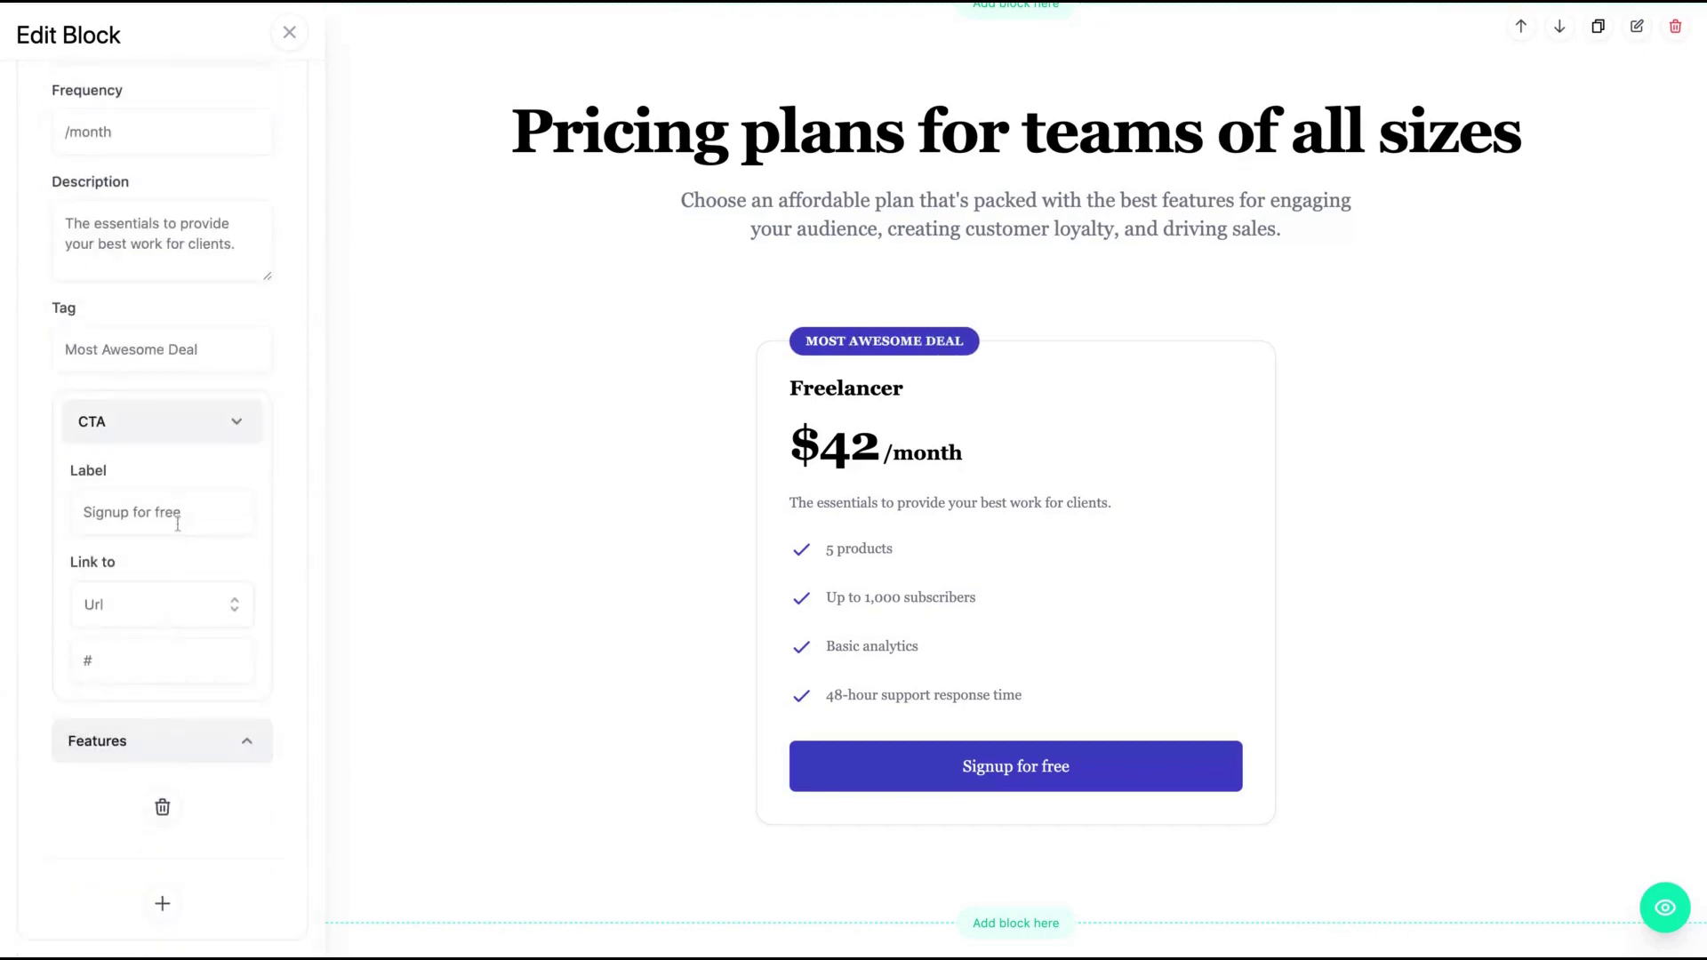
pyautogui.click(180, 619)
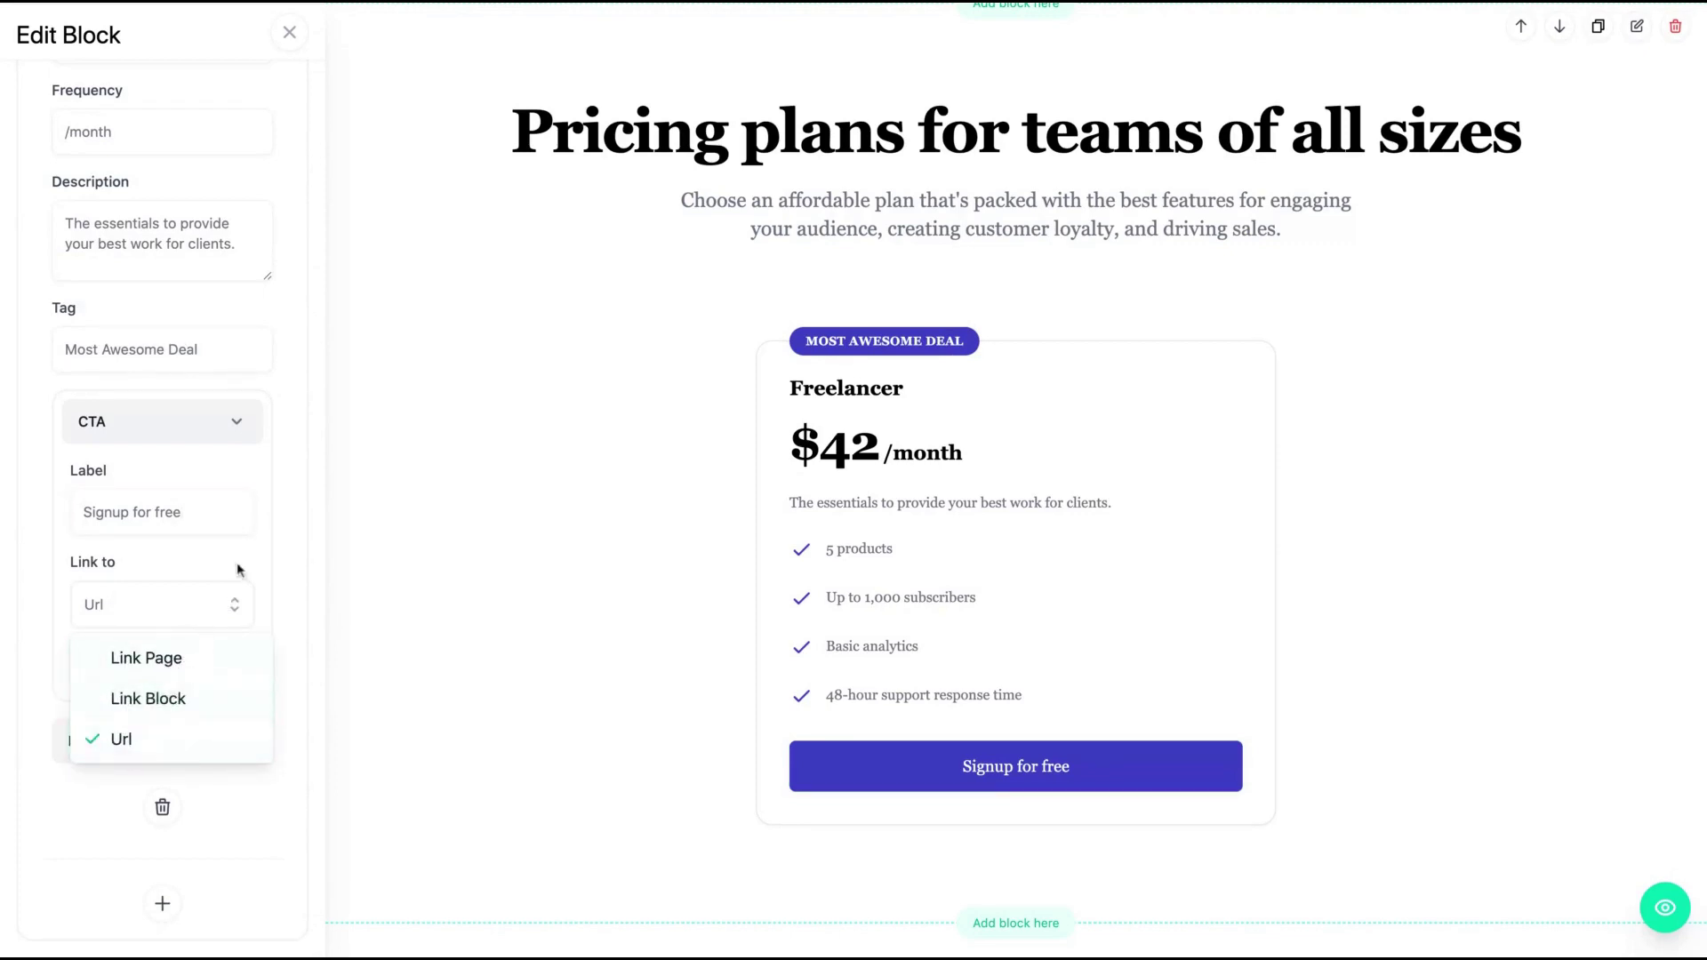
pyautogui.click(280, 551)
# - Change the Freelancer plan's first feature to "4 Products"
pyautogui.click(200, 738)
pyautogui.scroll(-3, 197, 738)
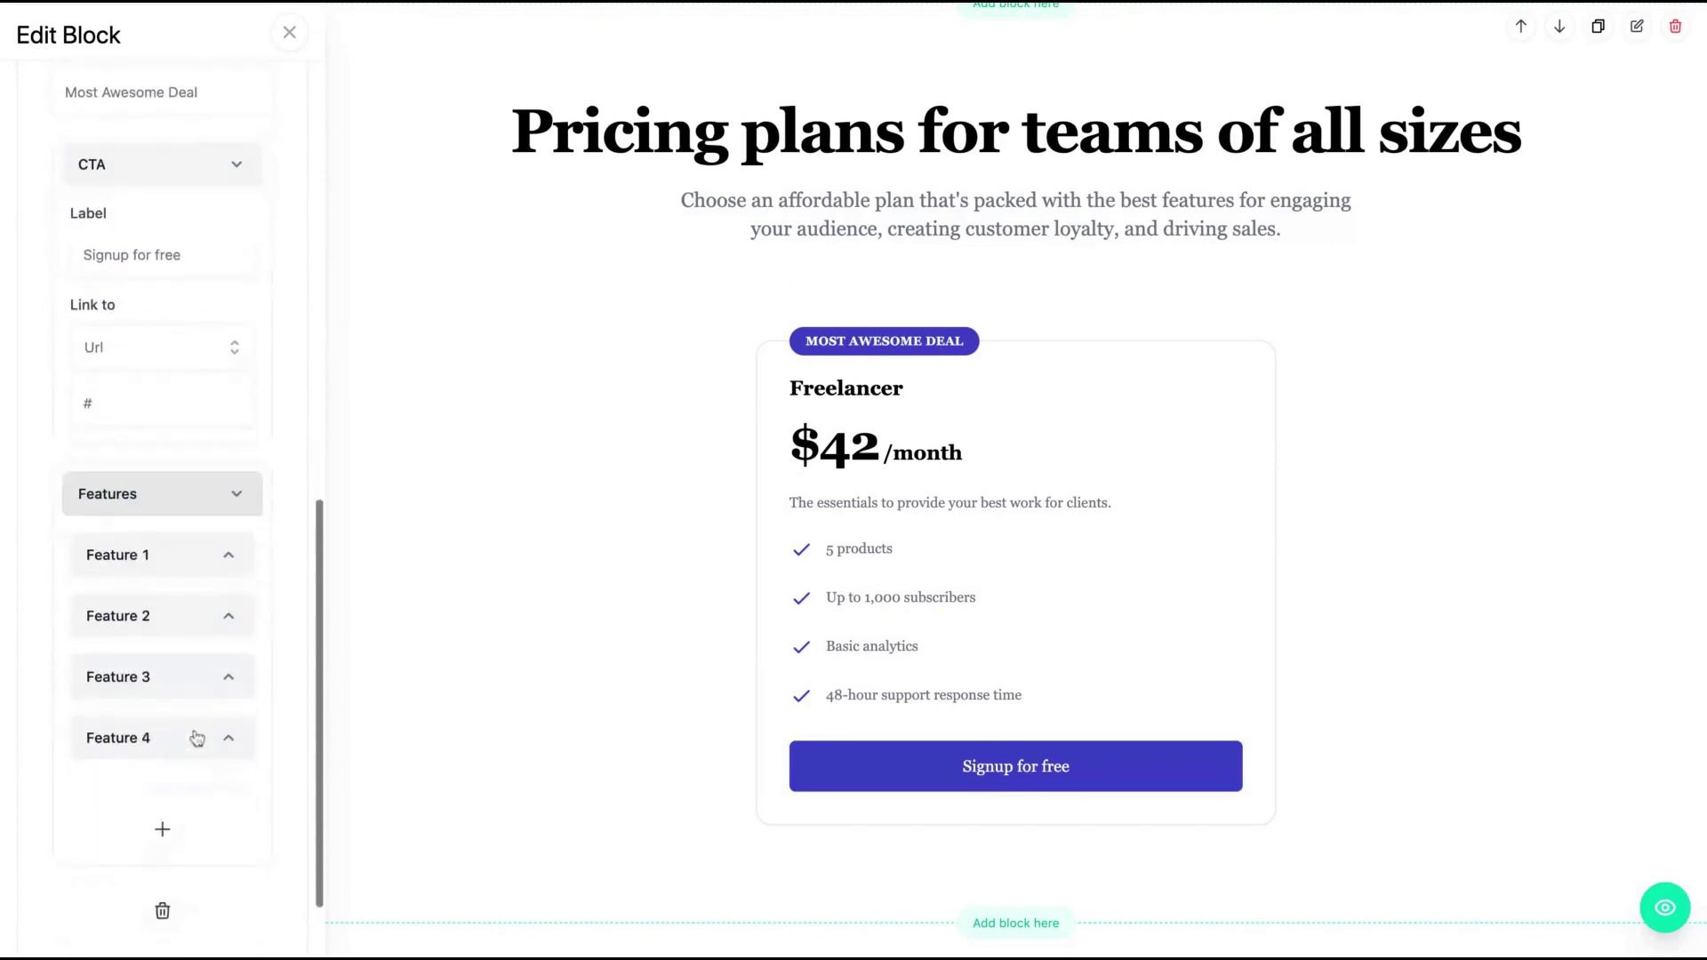
pyautogui.click(123, 555)
pyautogui.scroll(-1, 123, 555)
pyautogui.moveTo(186, 518); pyautogui.dragTo(30, 507)
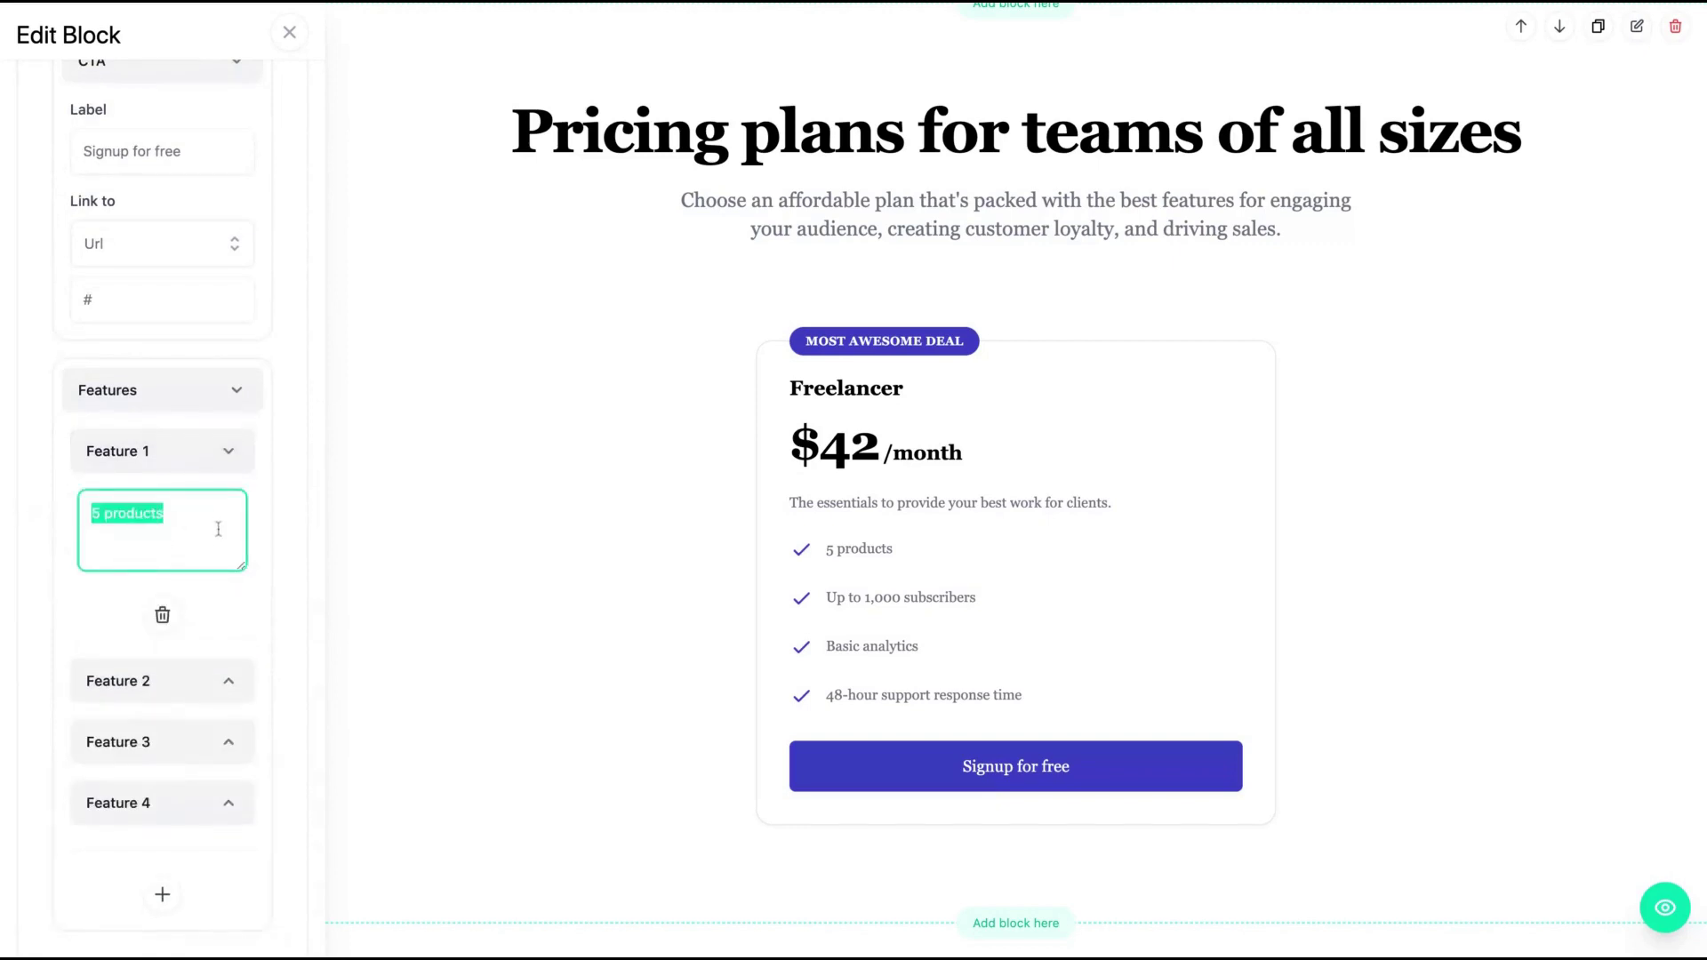
pyautogui.write('4 P')
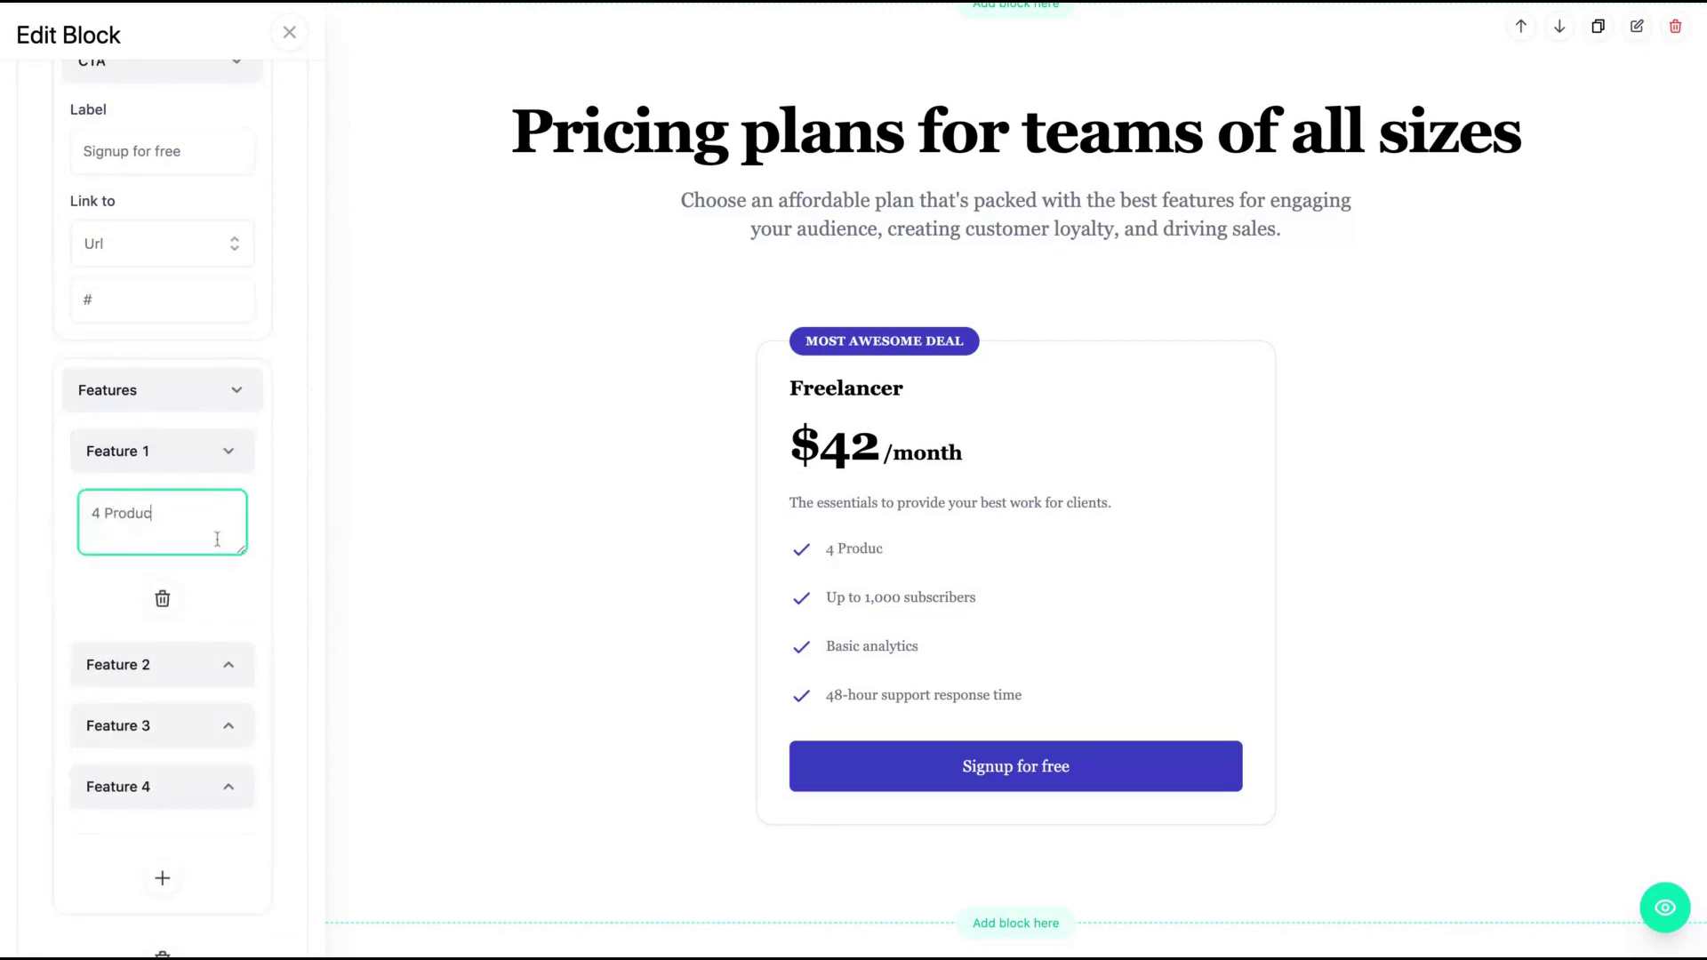
pyautogui.scroll(1, 676, 457)
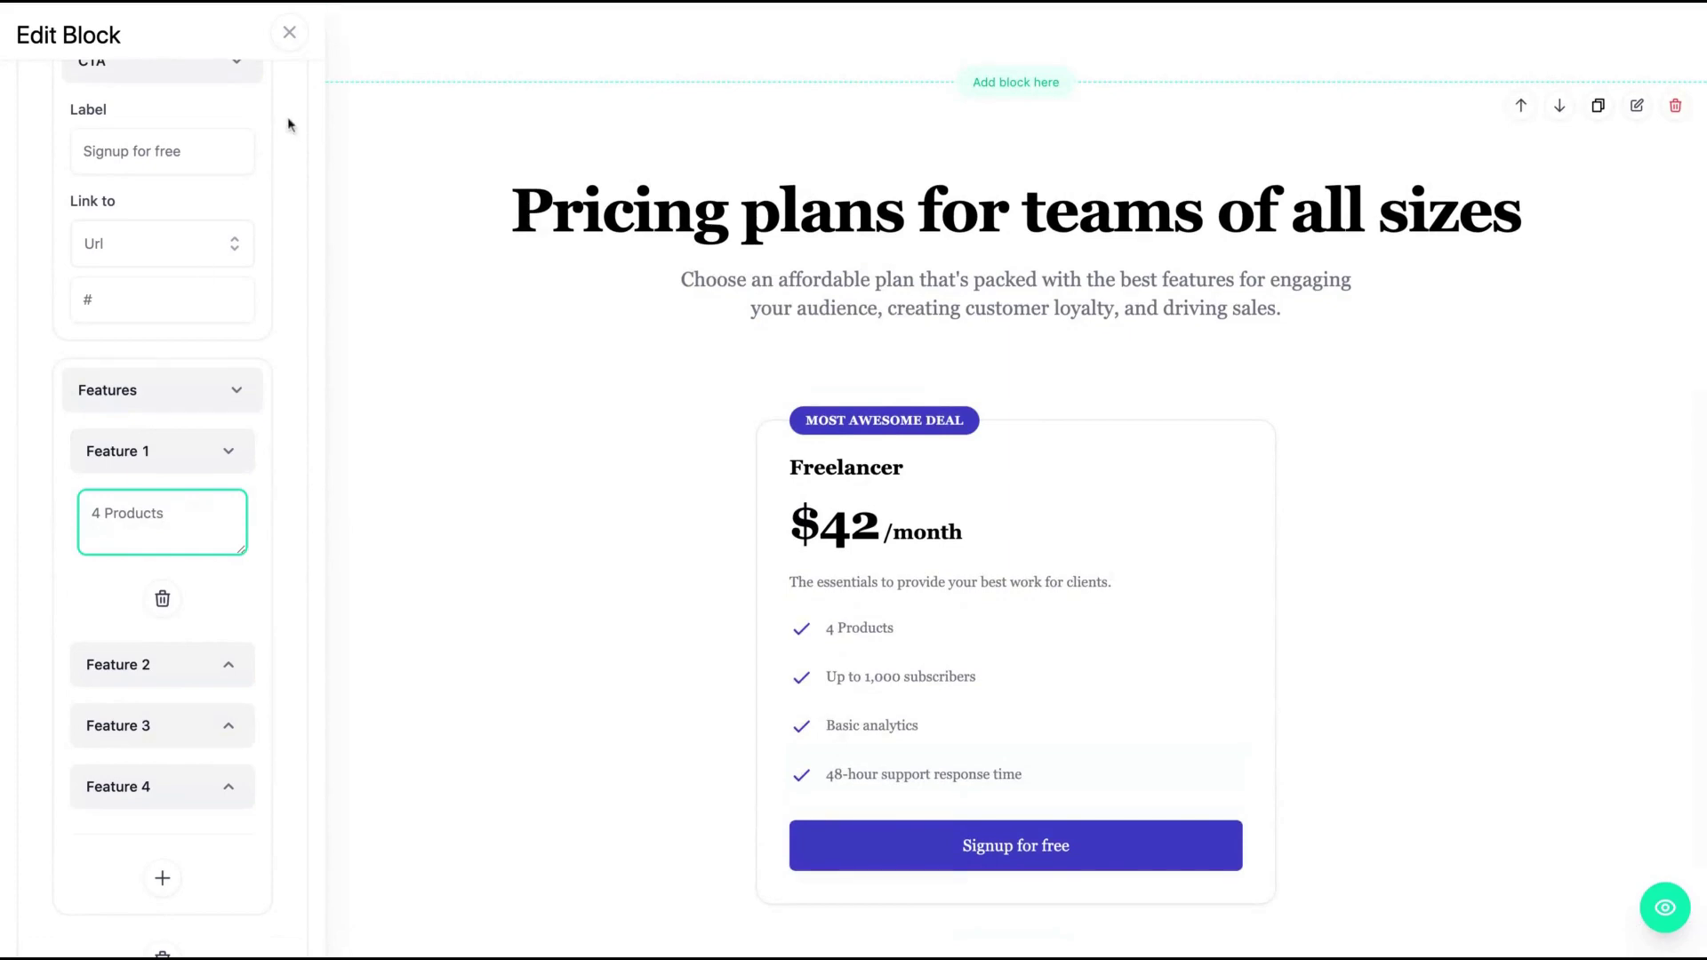
# - Remove the Pricing block and add a CTA block below the hero section
pyautogui.click(289, 35)
pyautogui.click(1677, 112)
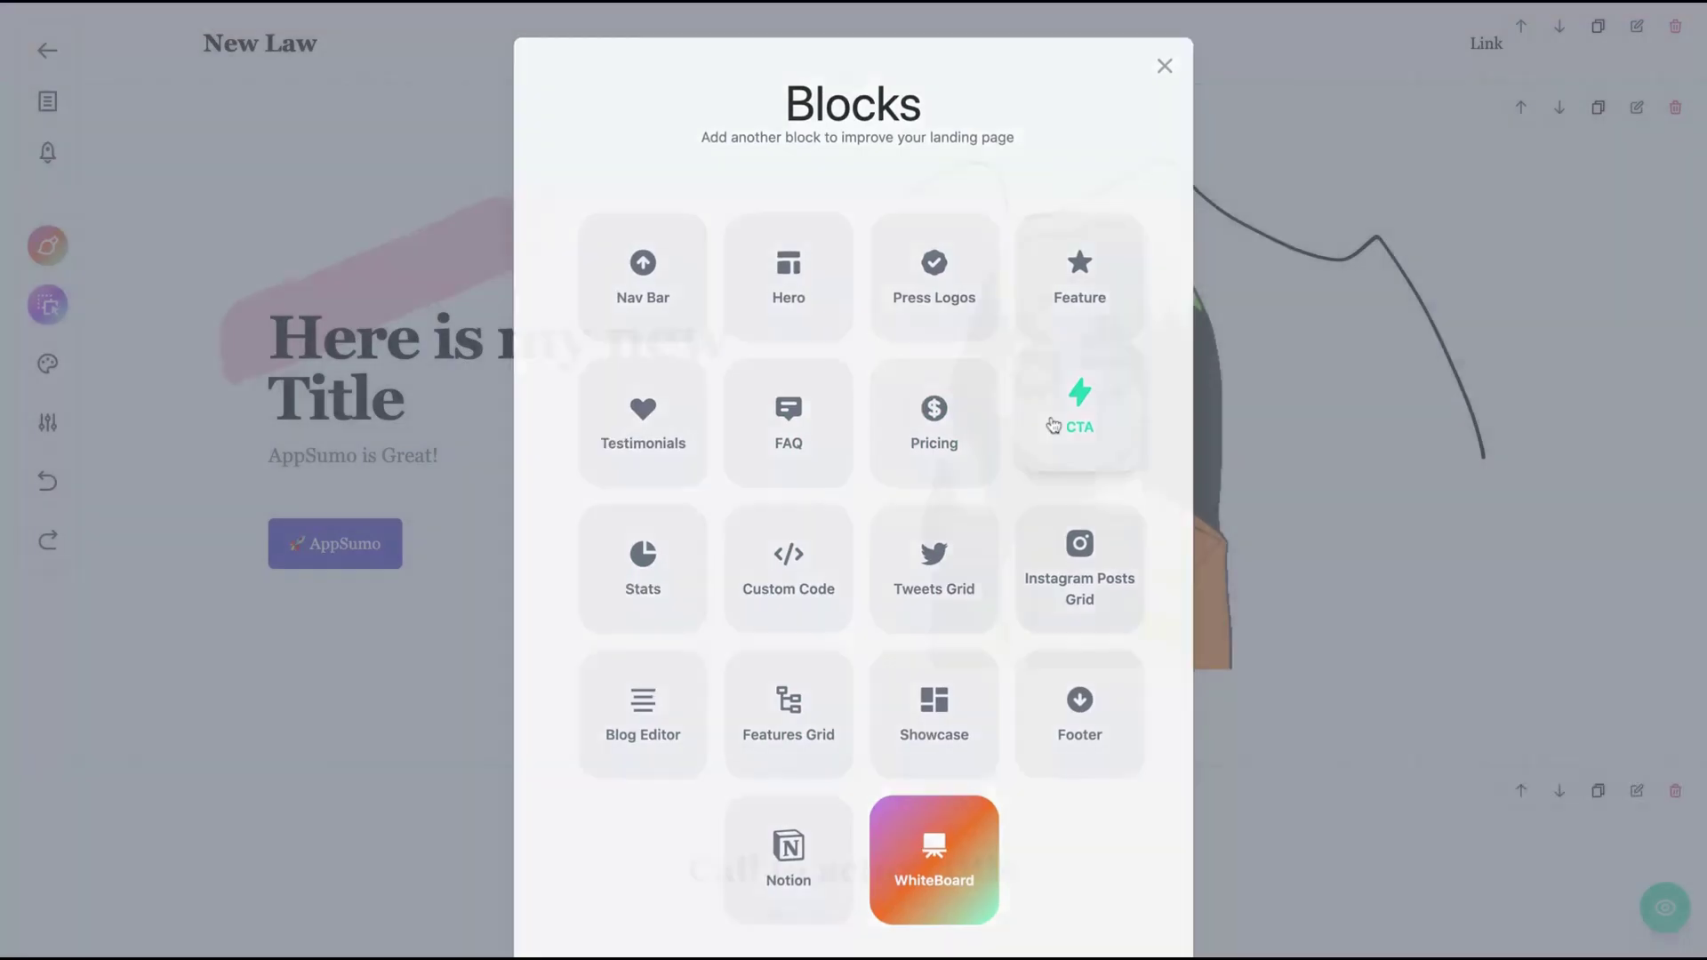
pyautogui.click(1078, 414)
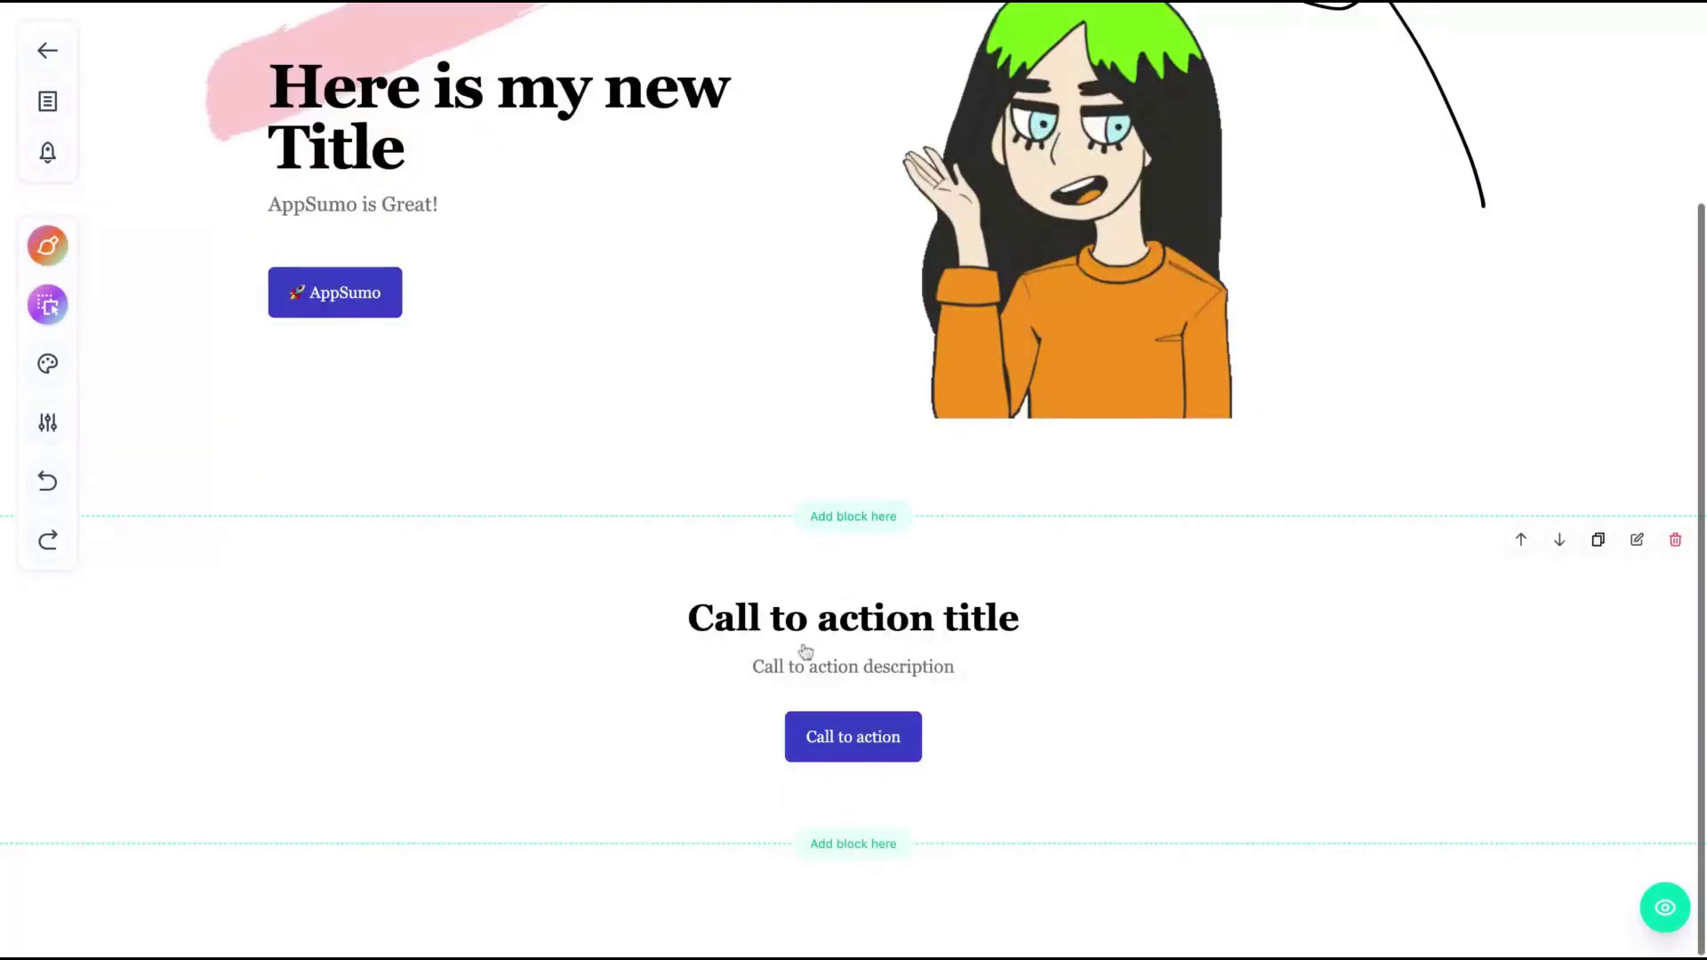
# - Examine the CTA block's title, description and call-to-action button settings
pyautogui.click(1633, 541)
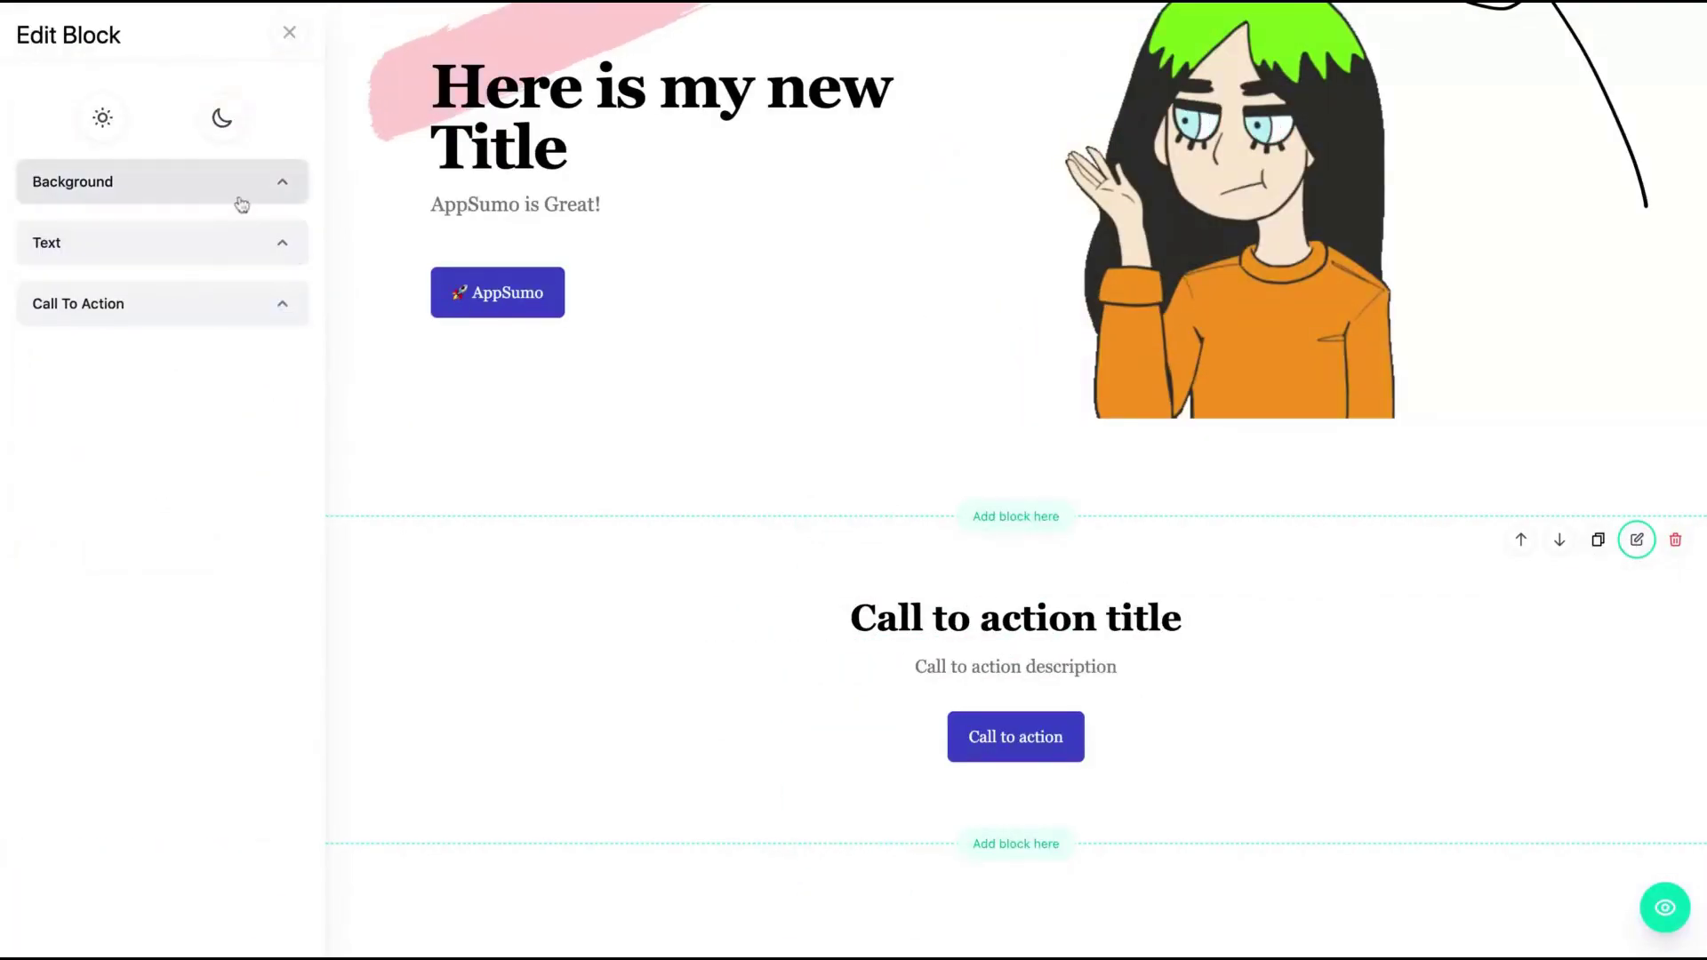
pyautogui.click(253, 235)
pyautogui.click(175, 589)
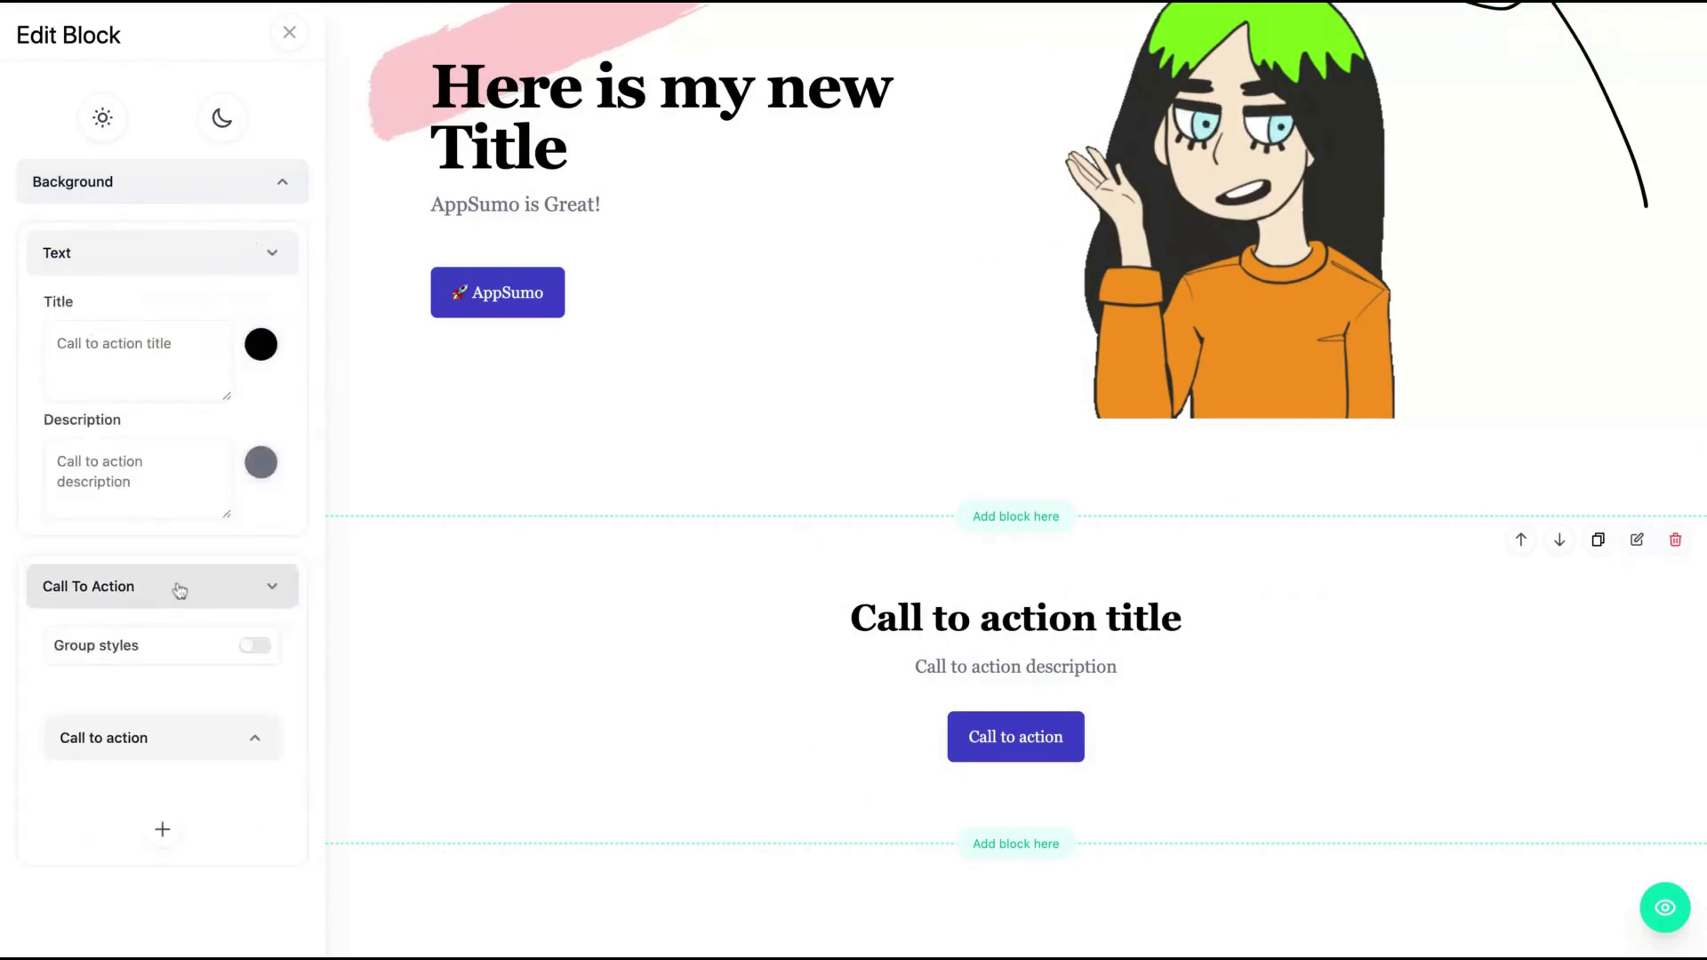
pyautogui.scroll(-3, 214, 724)
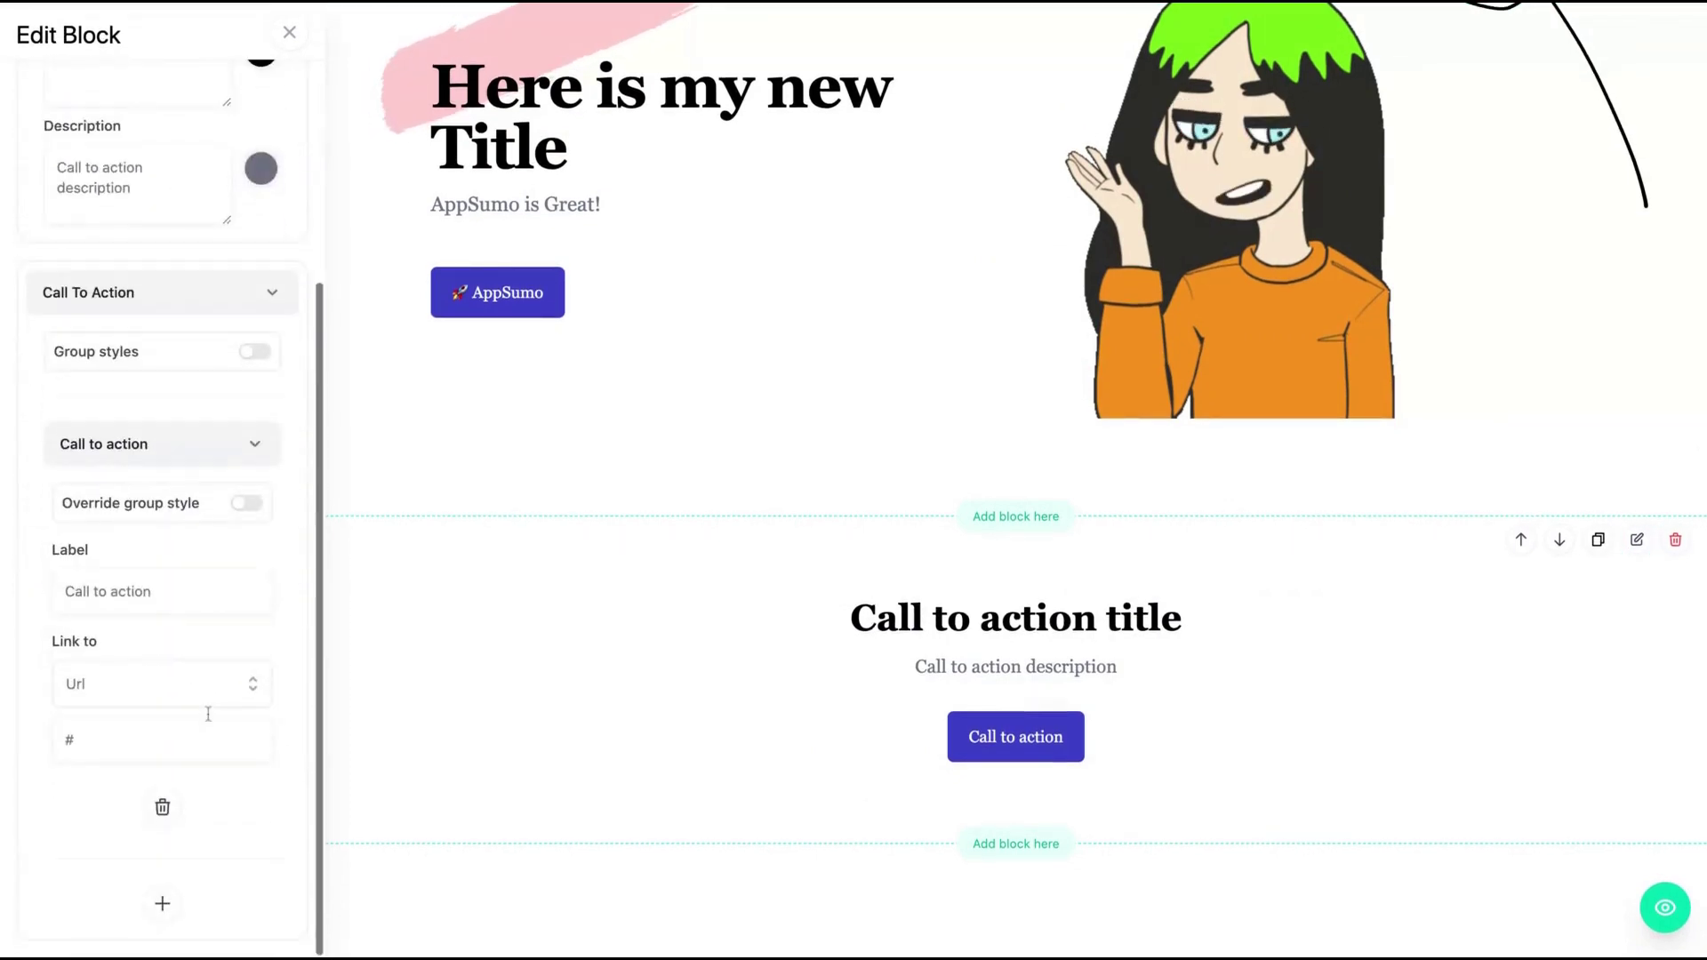
# - Set the call-to-action button's link type to Link Block and review the blocks it can target
pyautogui.click(203, 690)
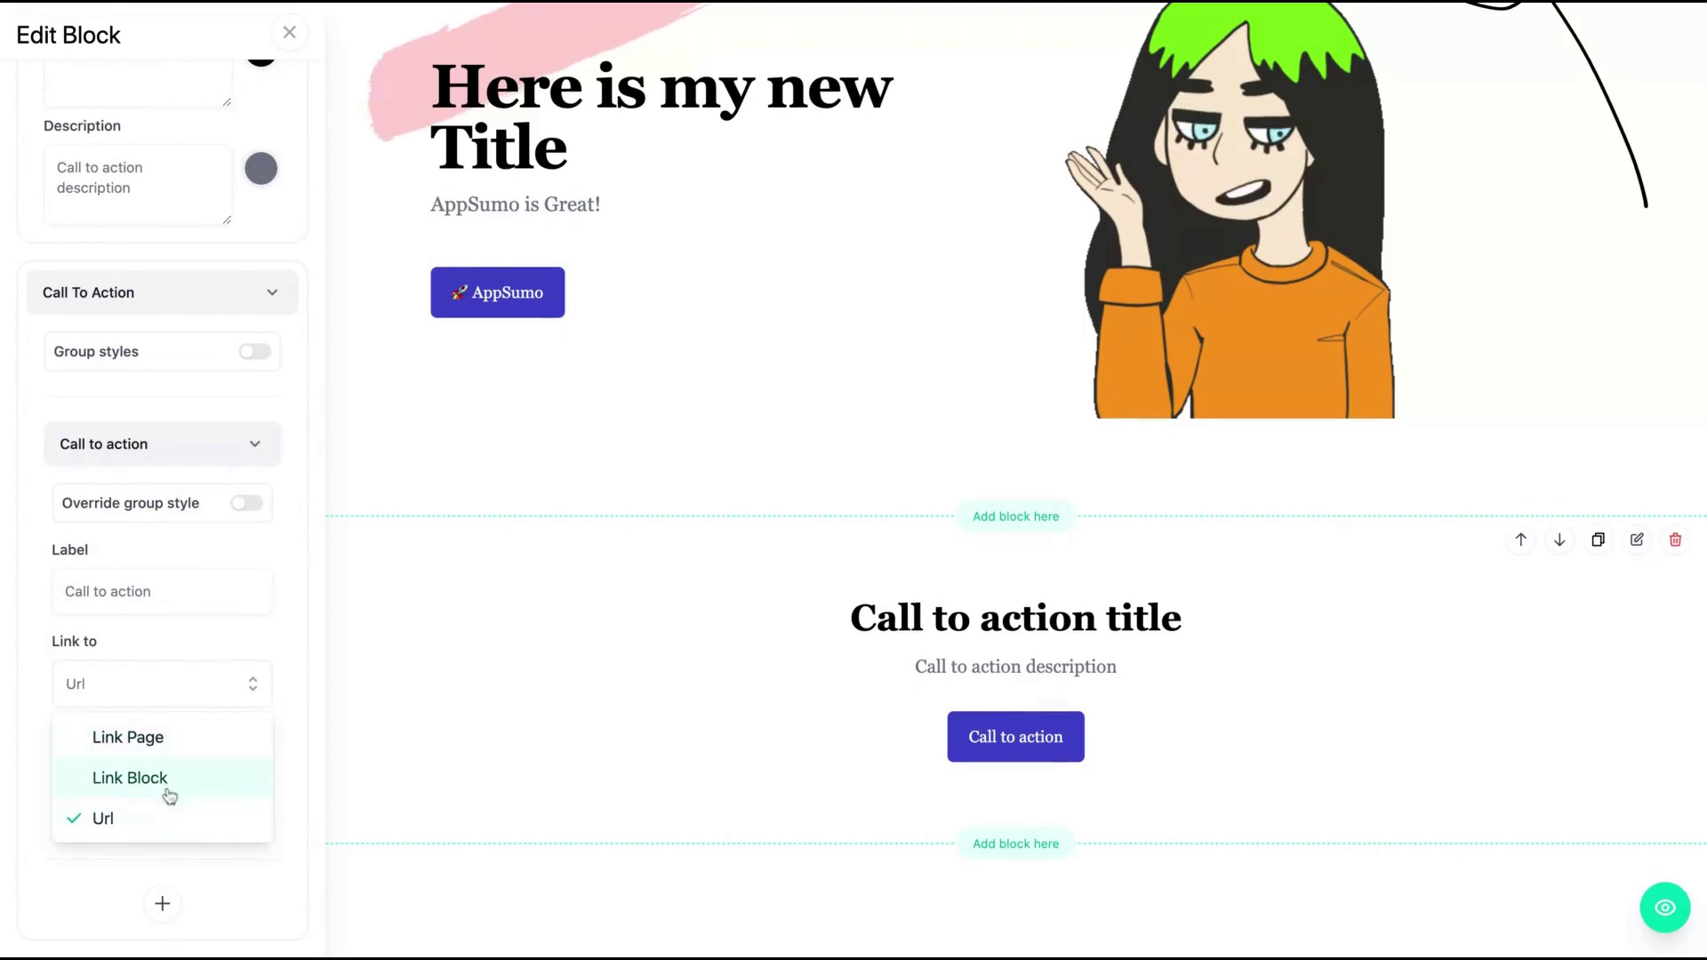
pyautogui.click(130, 779)
pyautogui.click(238, 755)
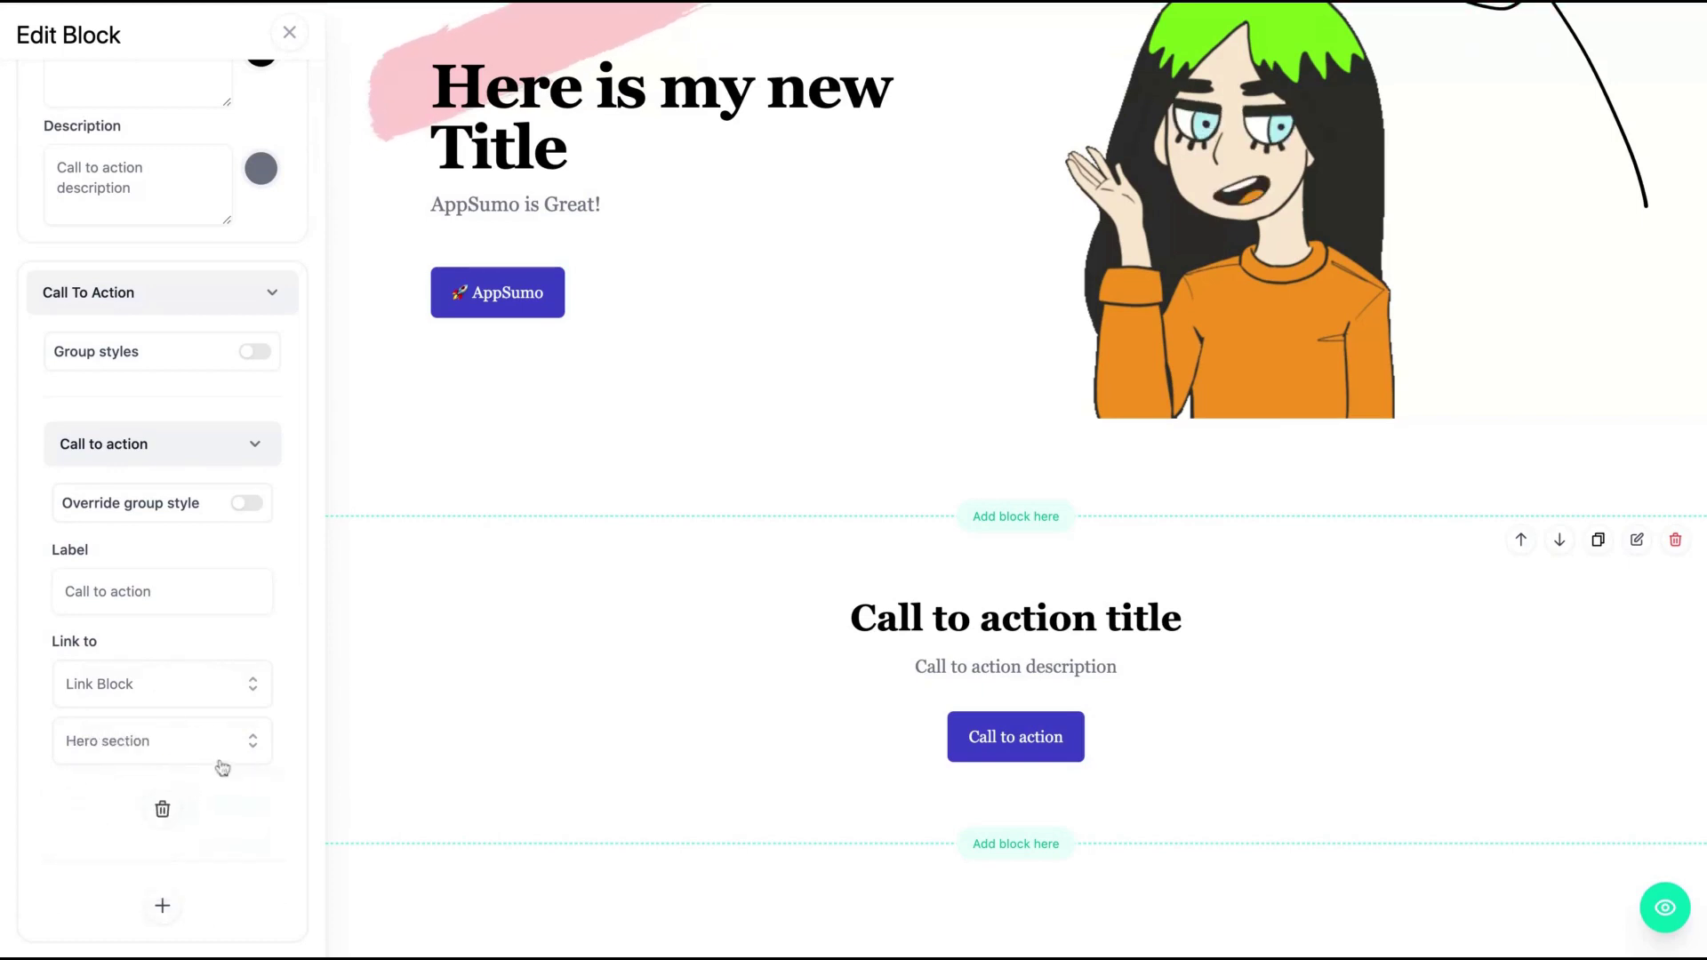
pyautogui.click(222, 763)
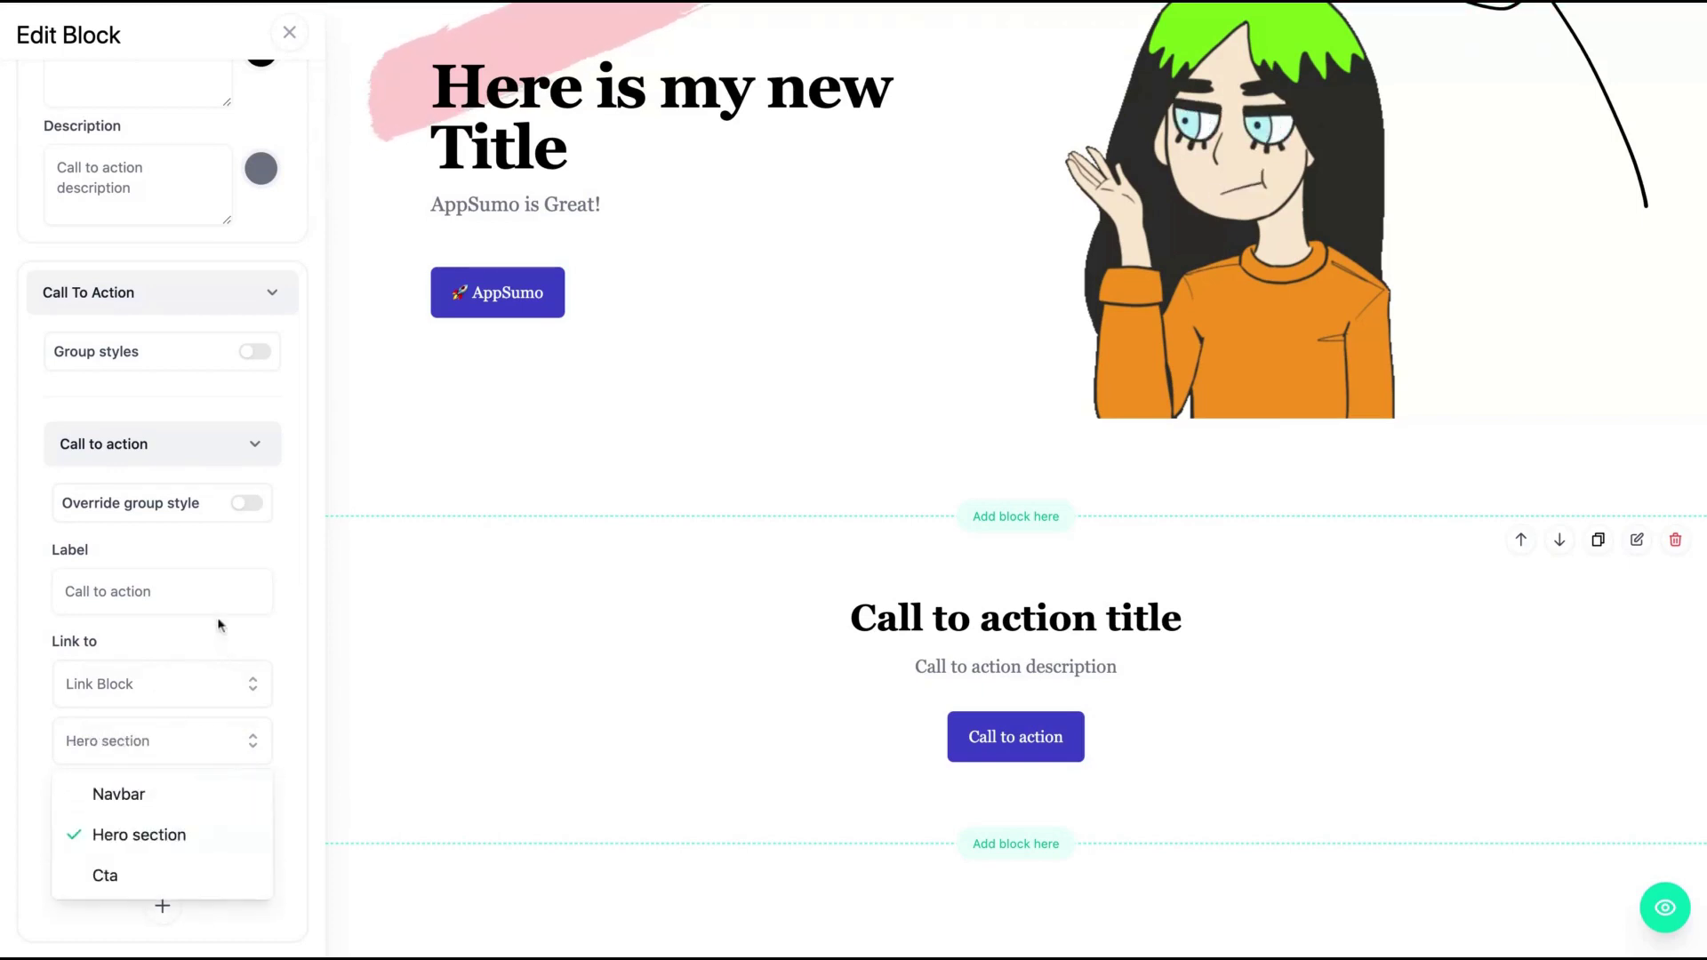
pyautogui.click(207, 684)
pyautogui.click(240, 743)
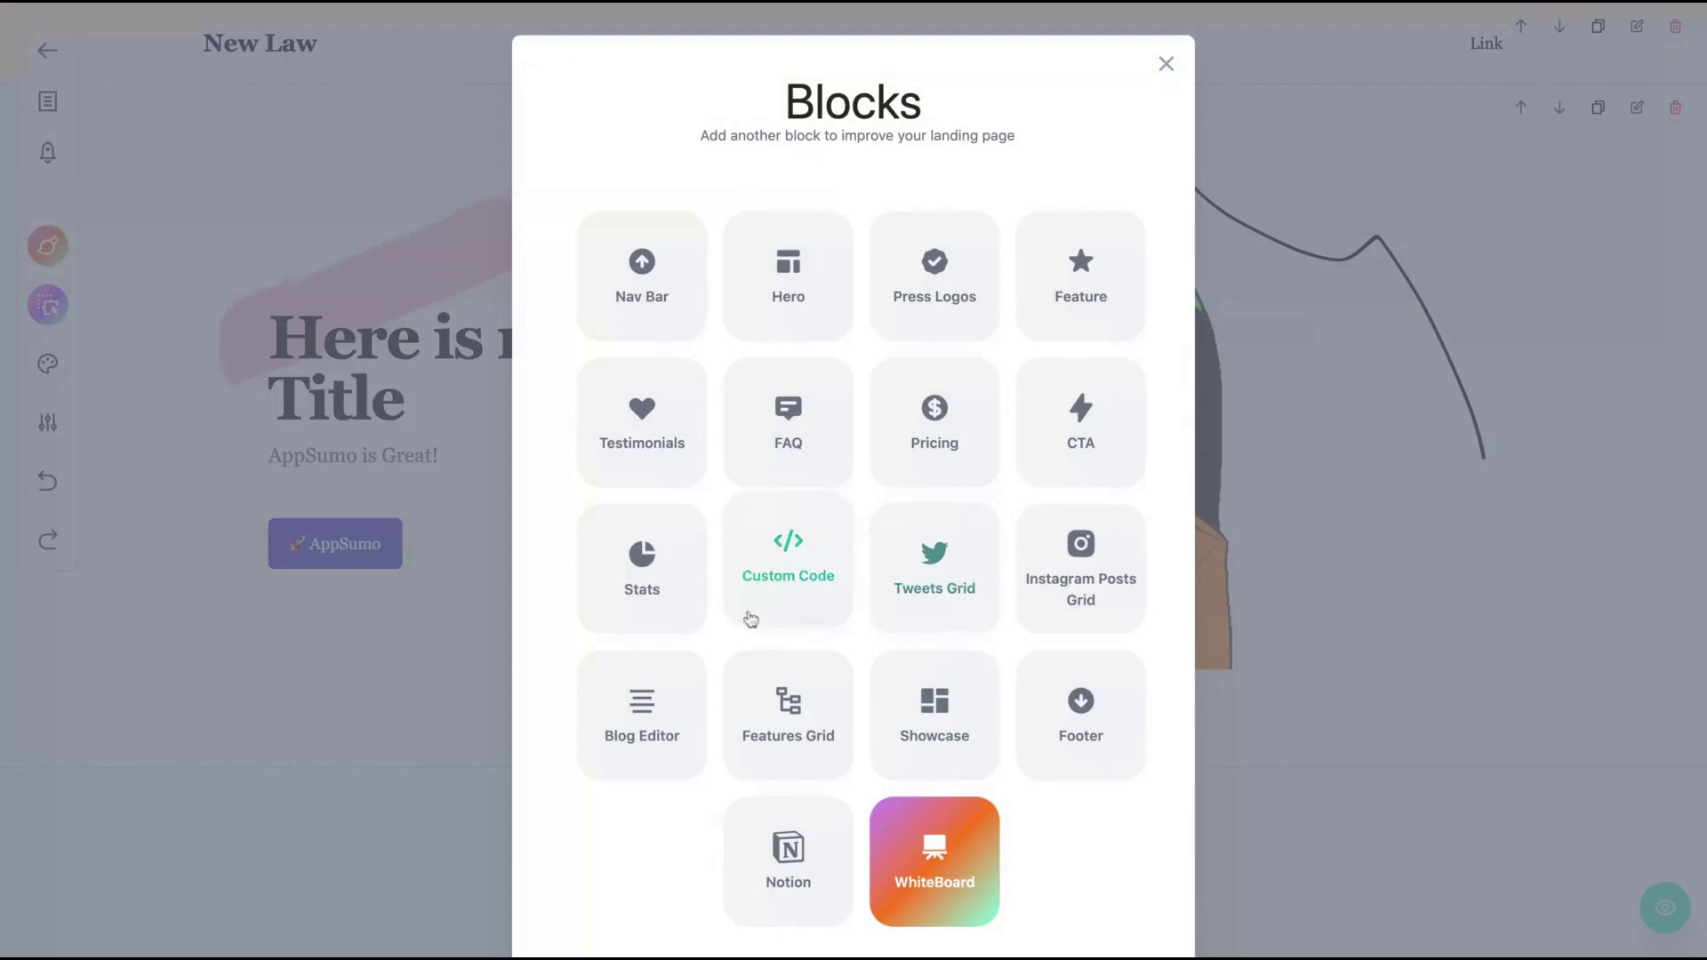
# - Add a Stats block below the hero section and examine its title, description and individual stat settings
pyautogui.click(641, 572)
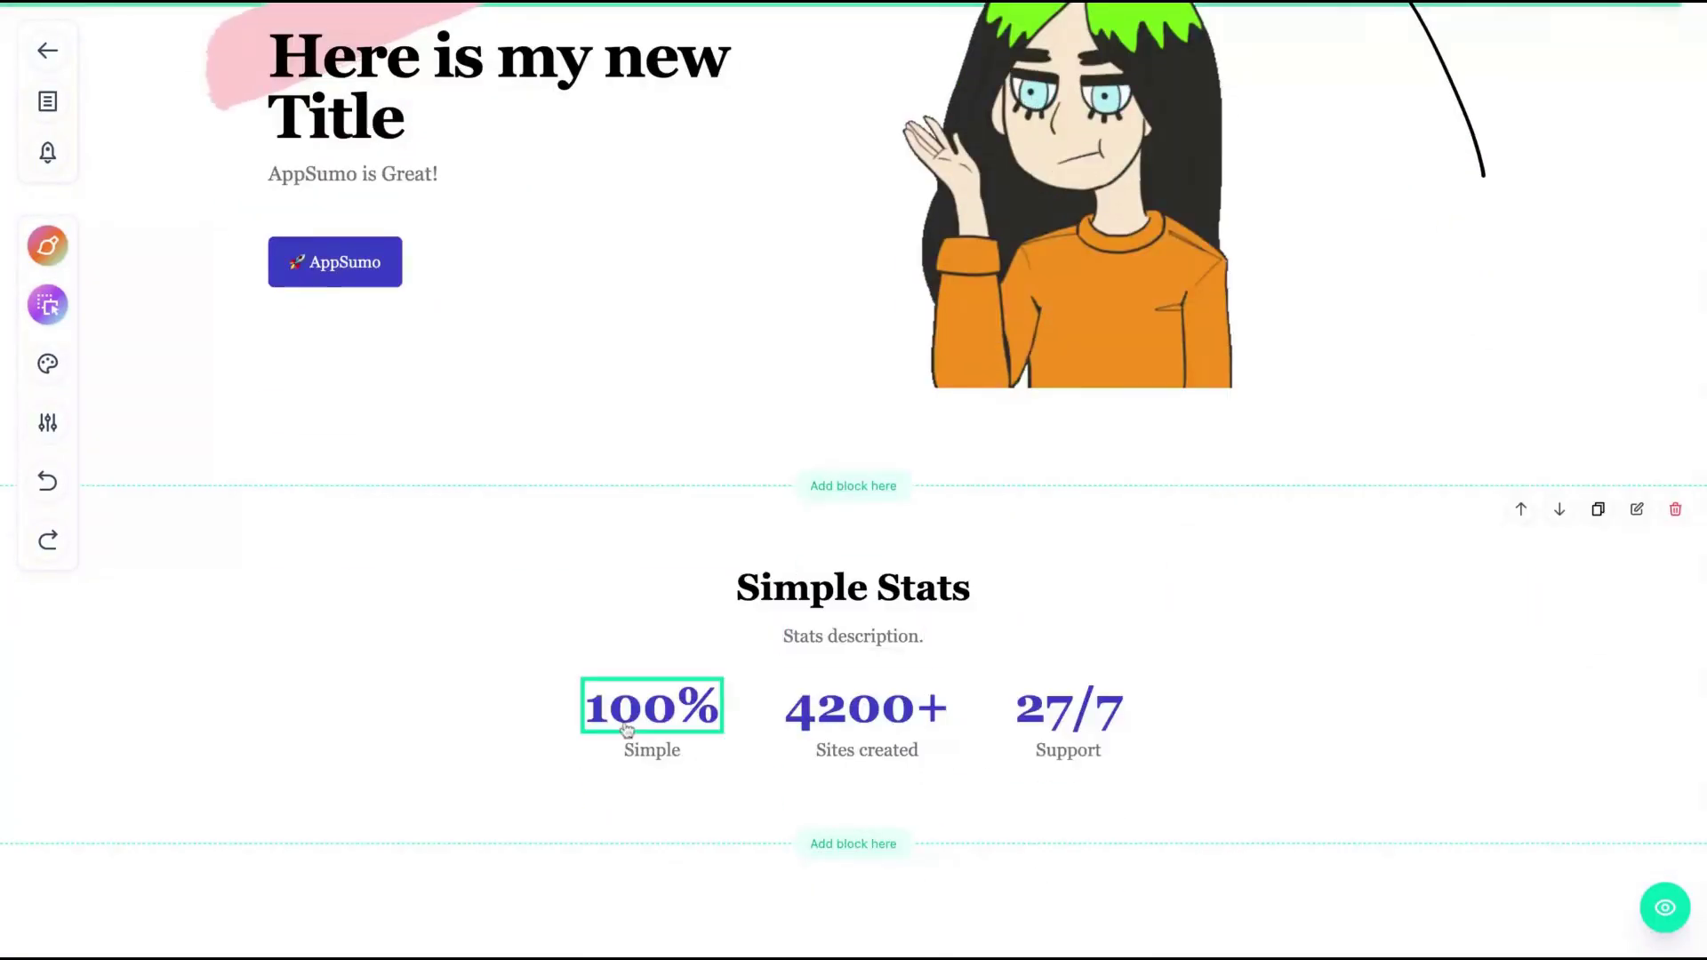
pyautogui.click(1637, 508)
pyautogui.click(209, 251)
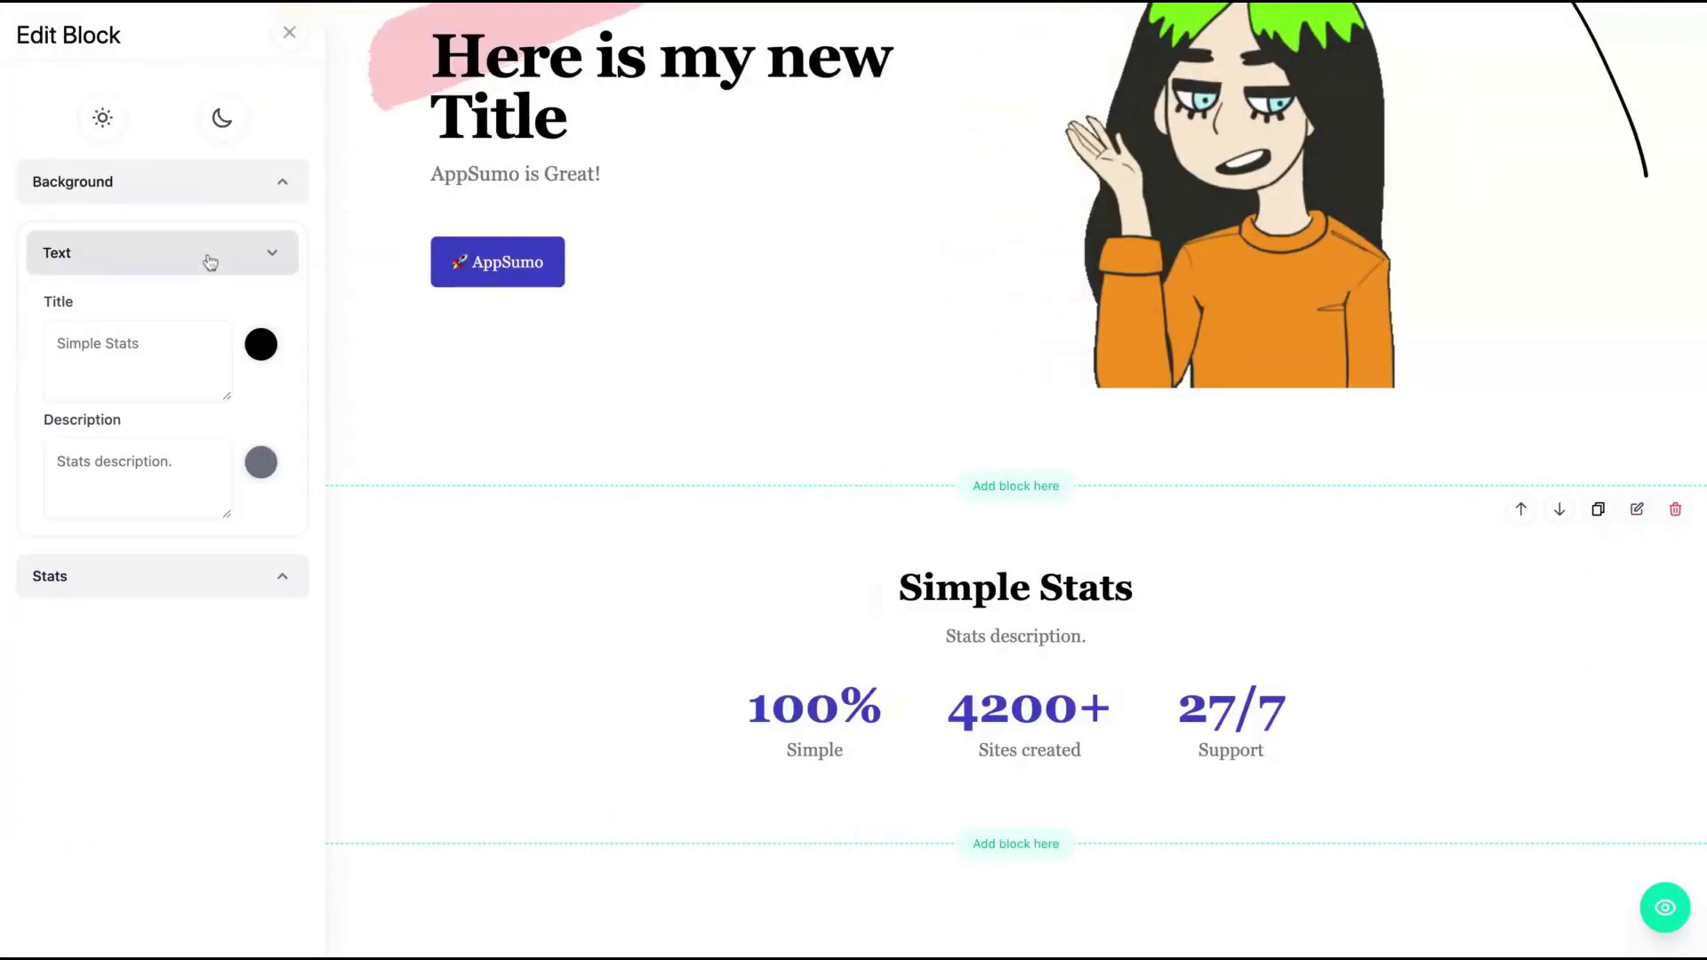
pyautogui.click(267, 582)
pyautogui.scroll(-1, 210, 716)
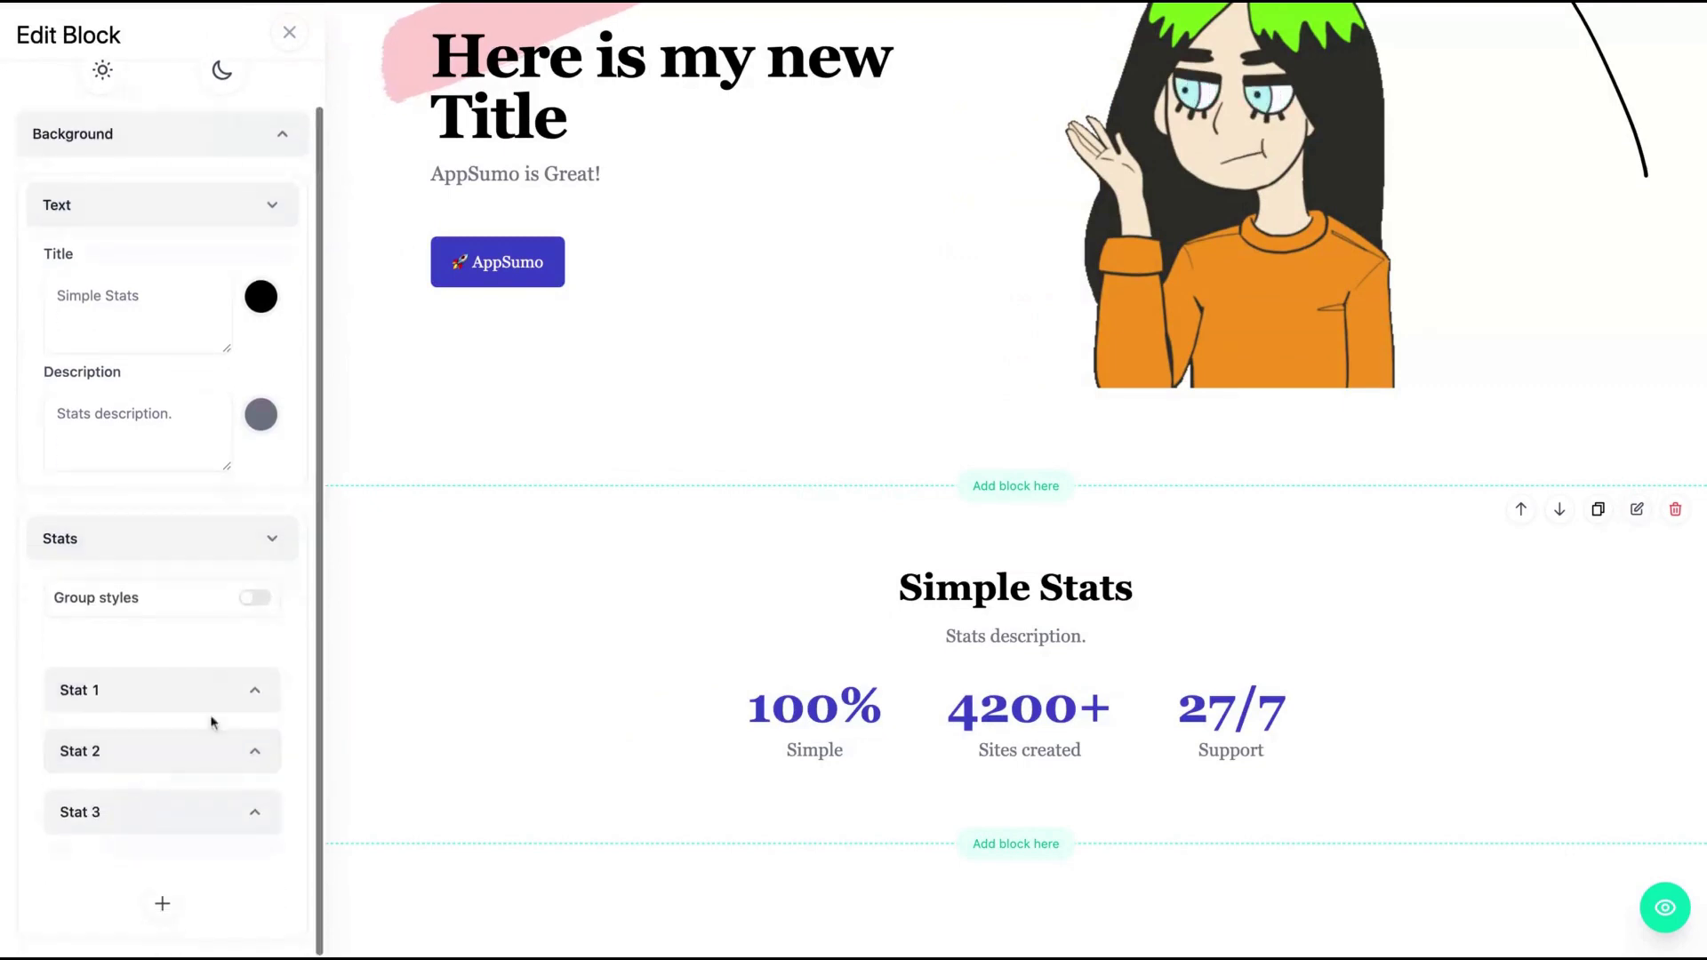
pyautogui.click(225, 701)
pyautogui.scroll(-3, 236, 747)
pyautogui.click(242, 754)
pyautogui.scroll(-3, 253, 796)
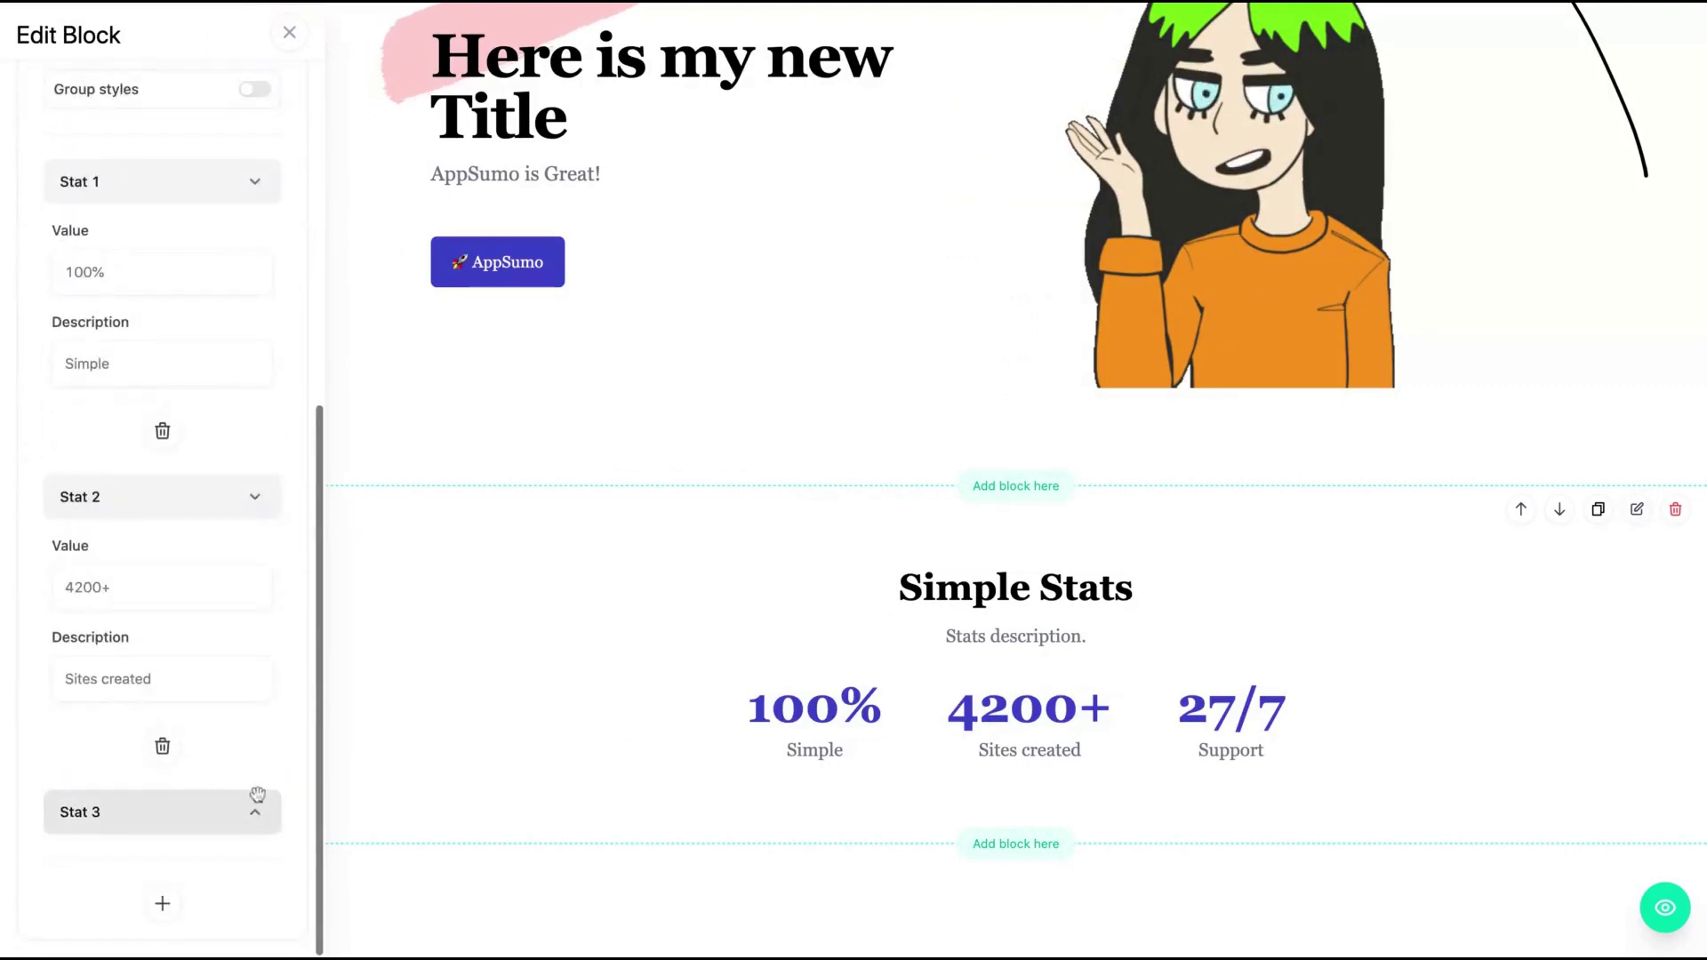
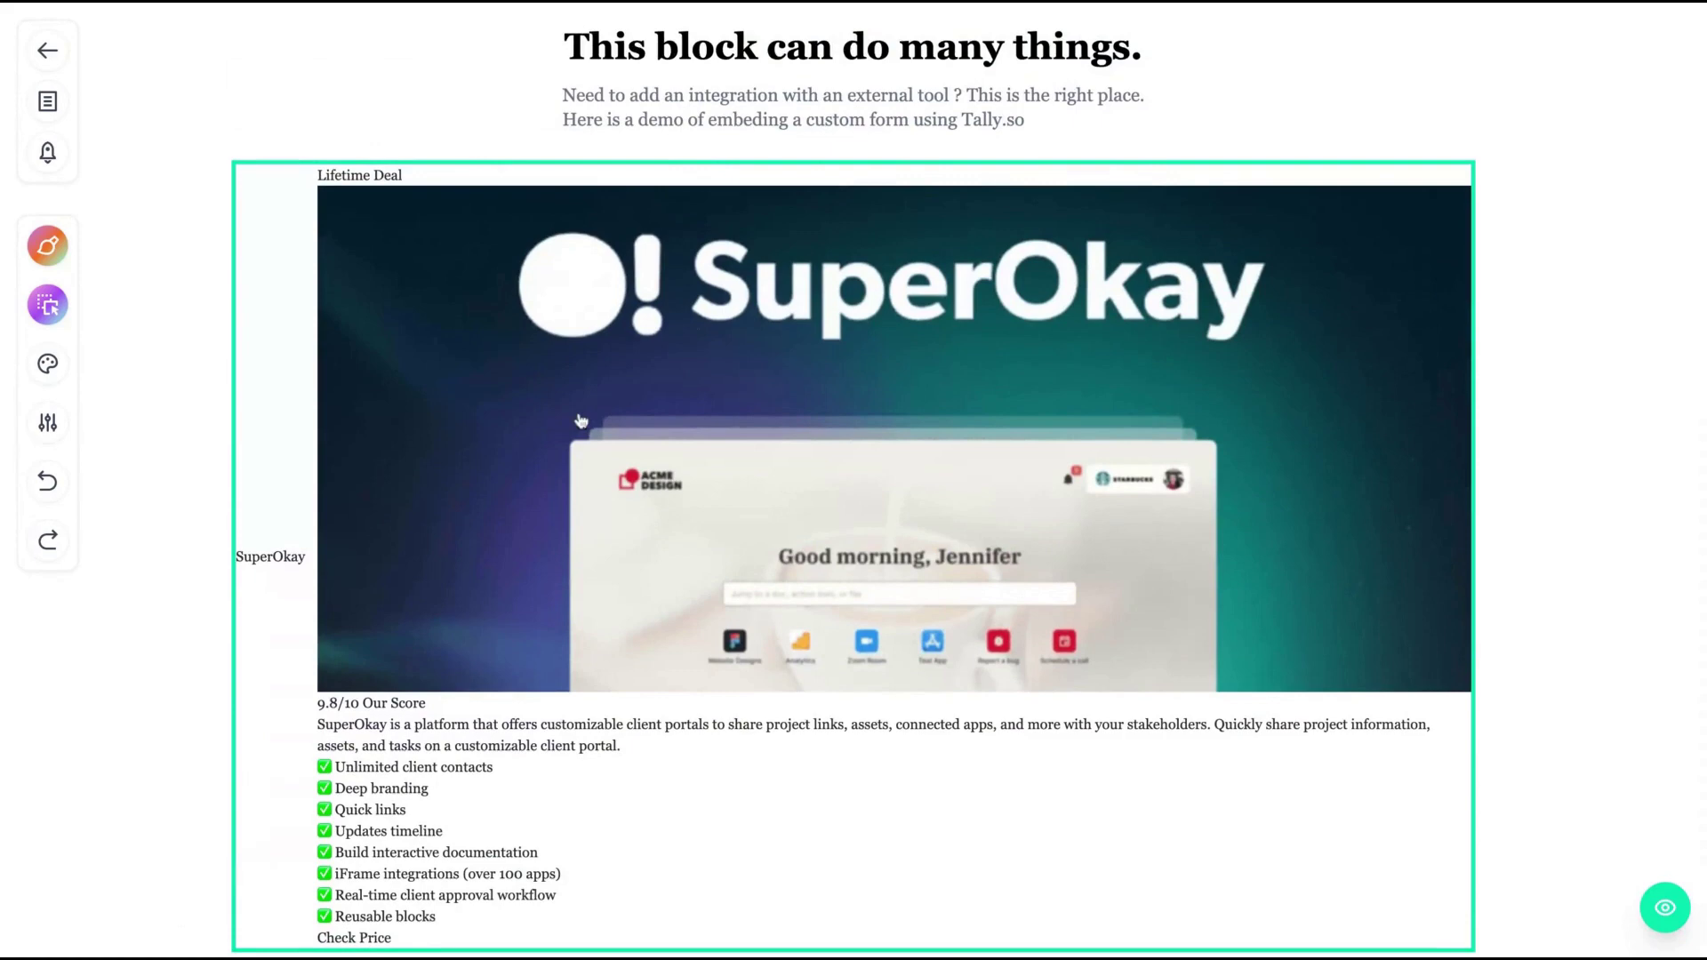
# - Add a Tweets Grid block below the hero section and open its second tweet's ID setting
pyautogui.scroll(-1, 646, 633)
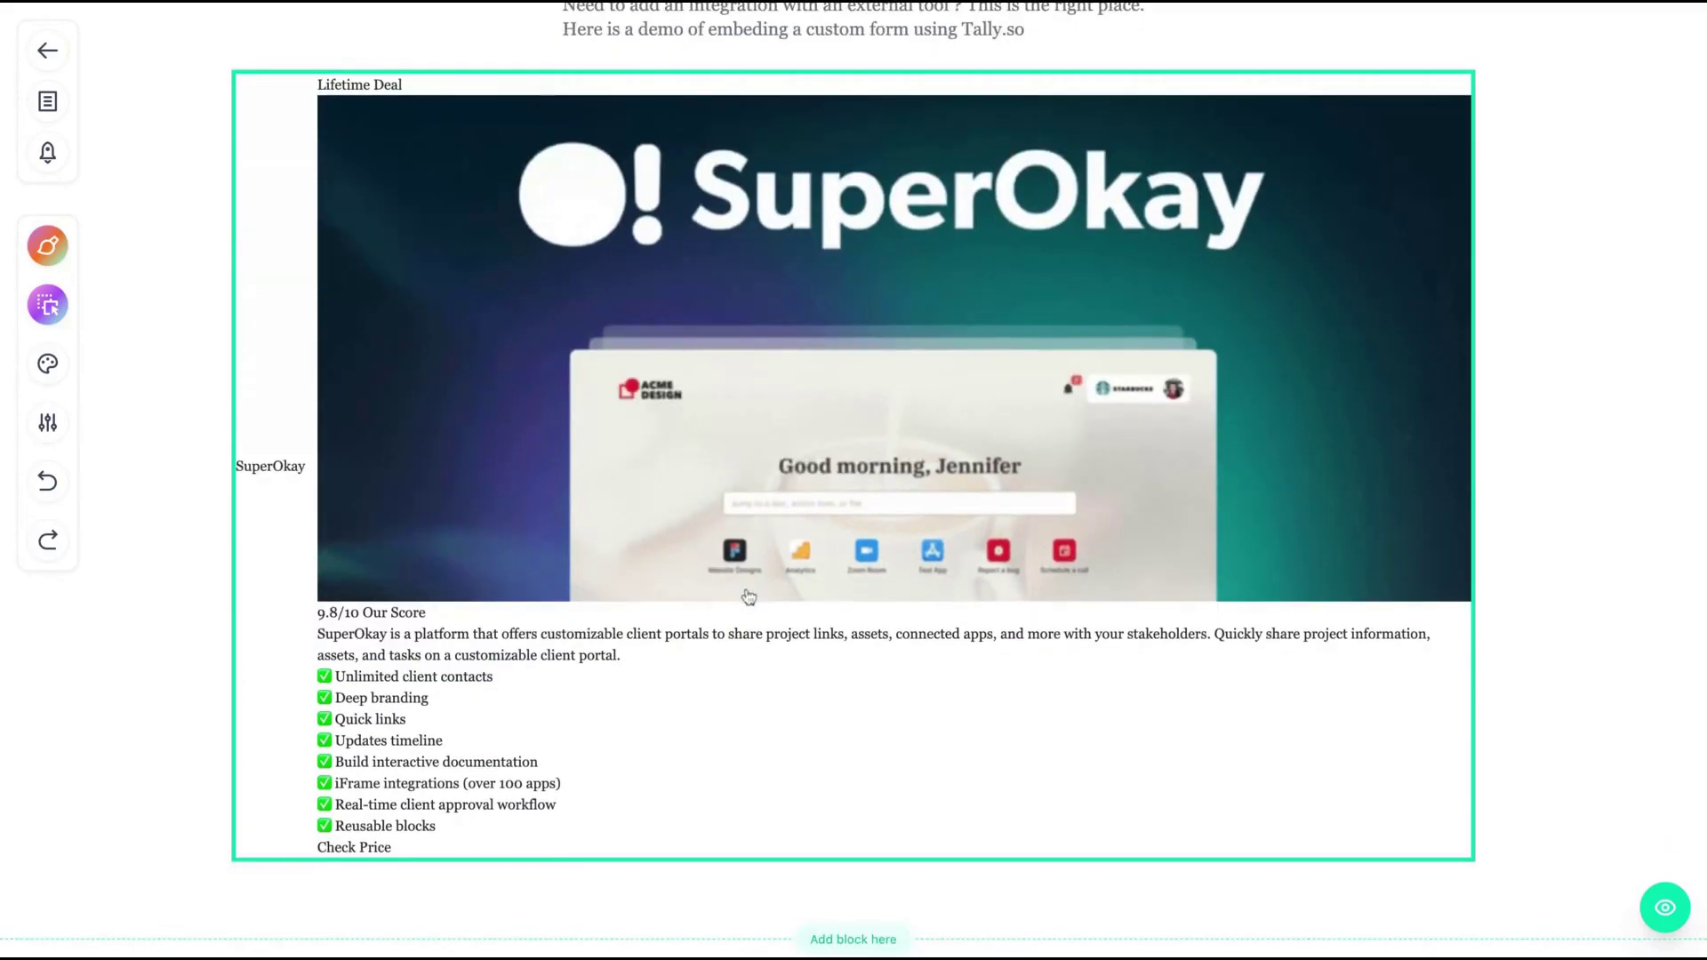
pyautogui.scroll(3, 749, 596)
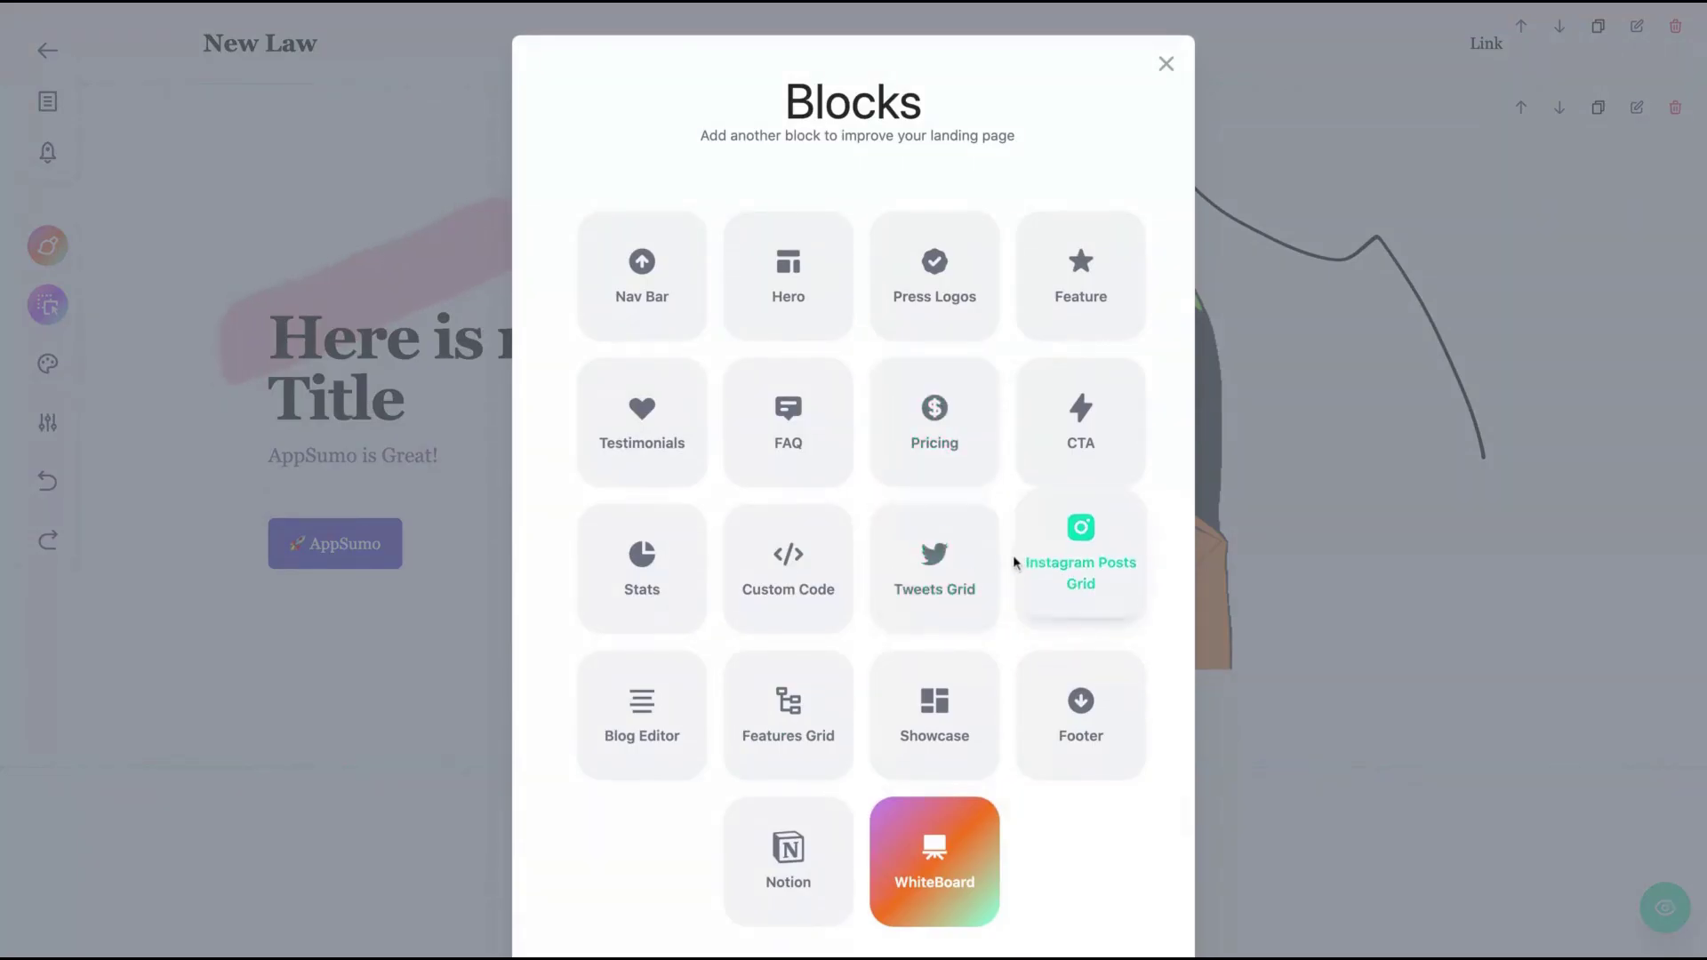
pyautogui.click(976, 571)
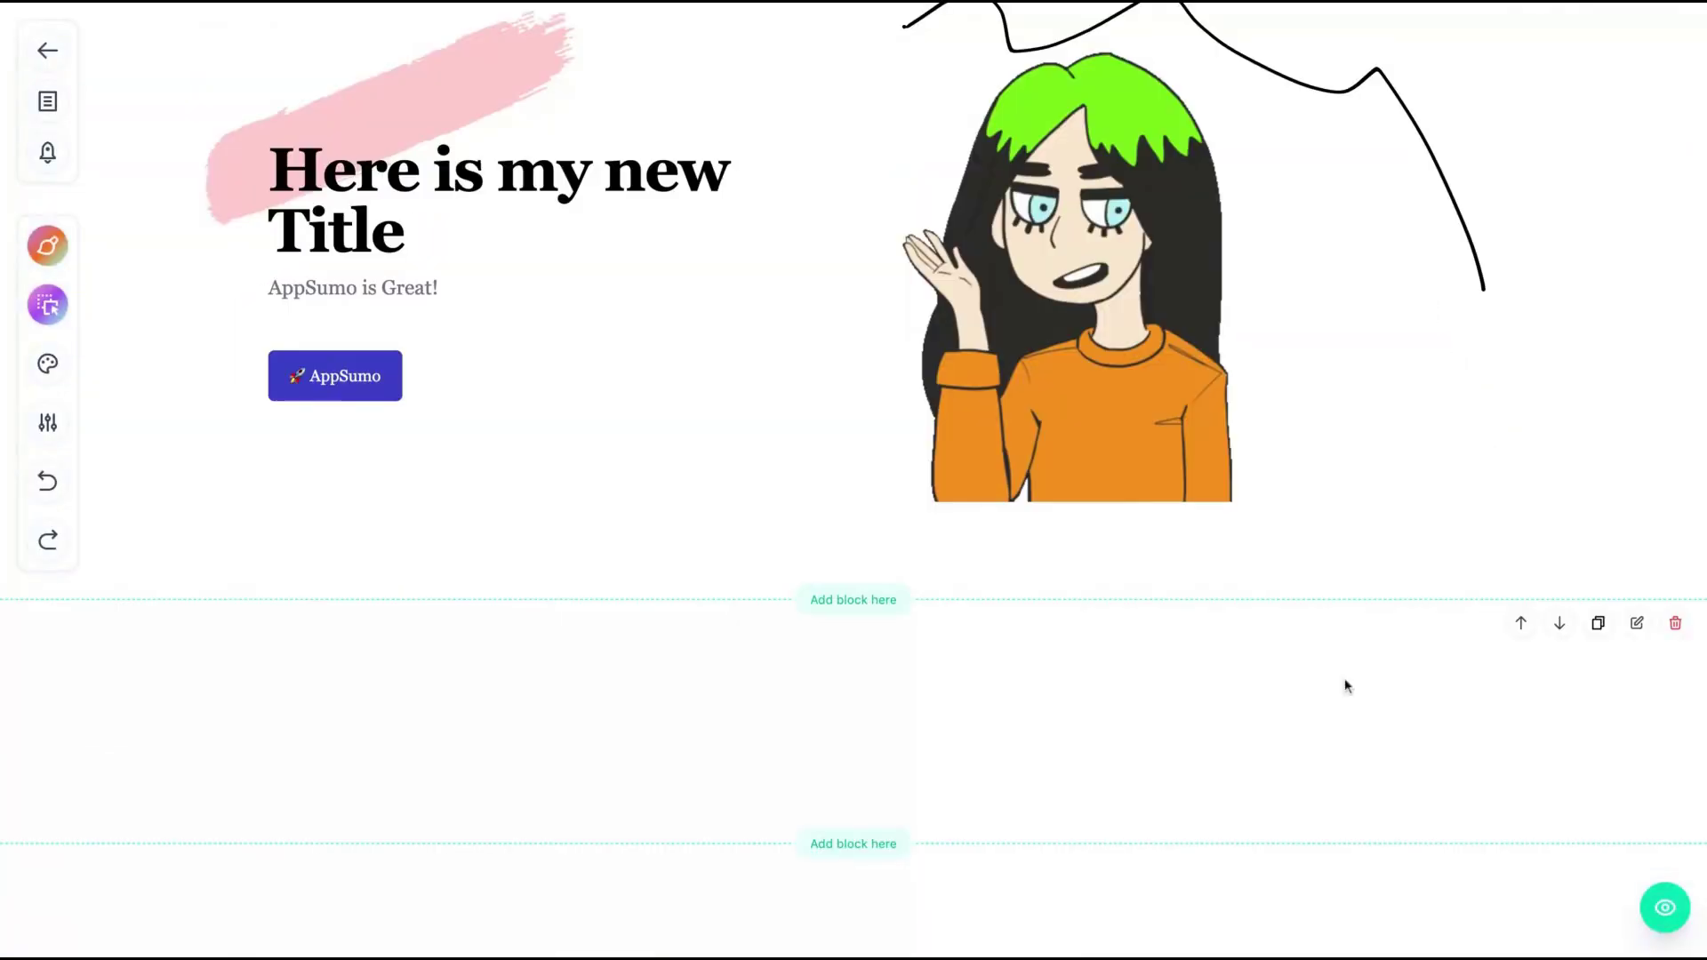
pyautogui.click(1637, 622)
pyautogui.click(133, 307)
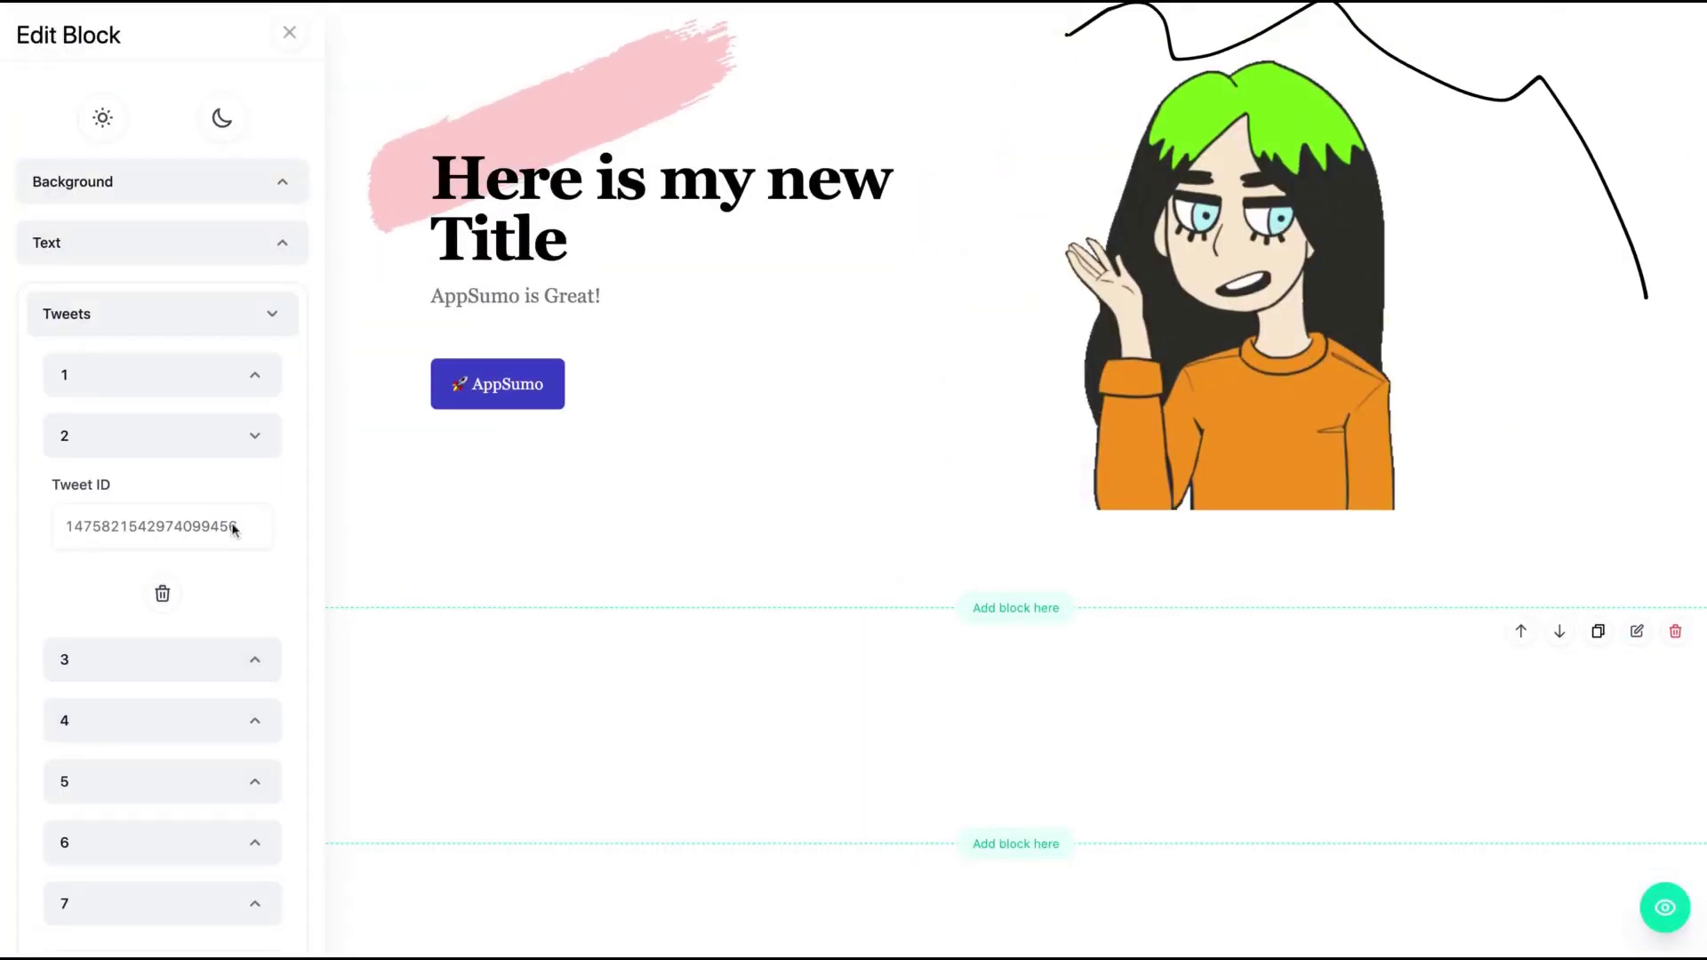
pyautogui.tripleClick(138, 483)
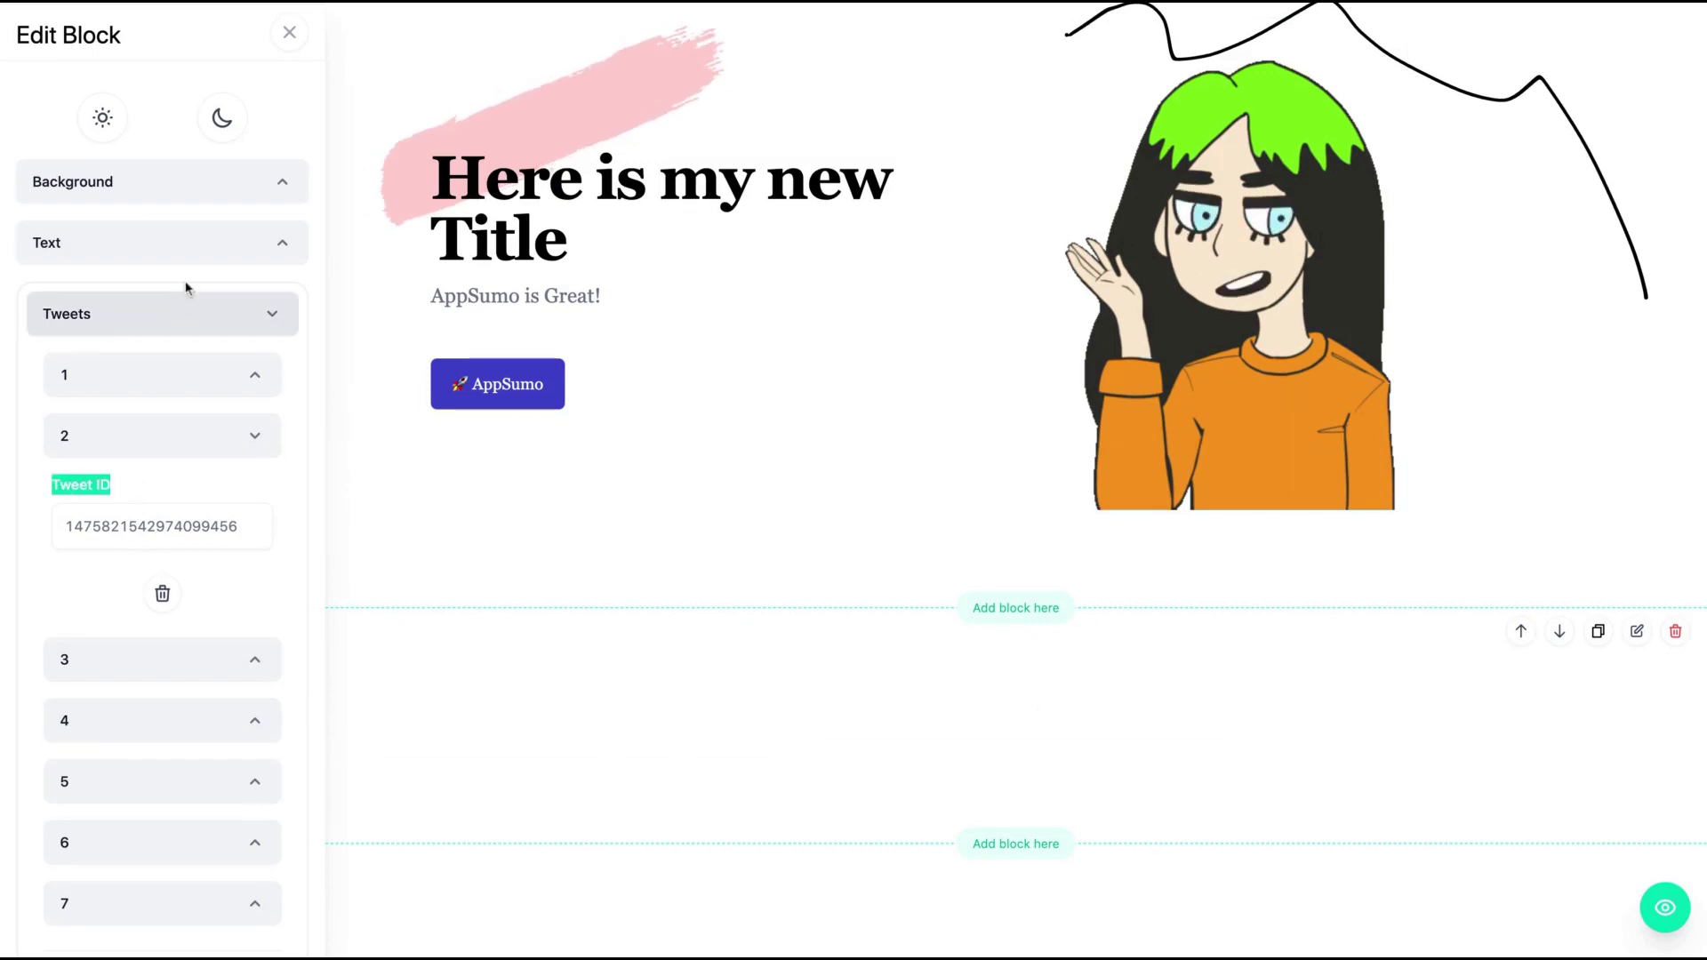
# - Paste the copied tweet's full URL into the Tweets Grid block's title
pyautogui.click(279, 256)
pyautogui.click(115, 347)
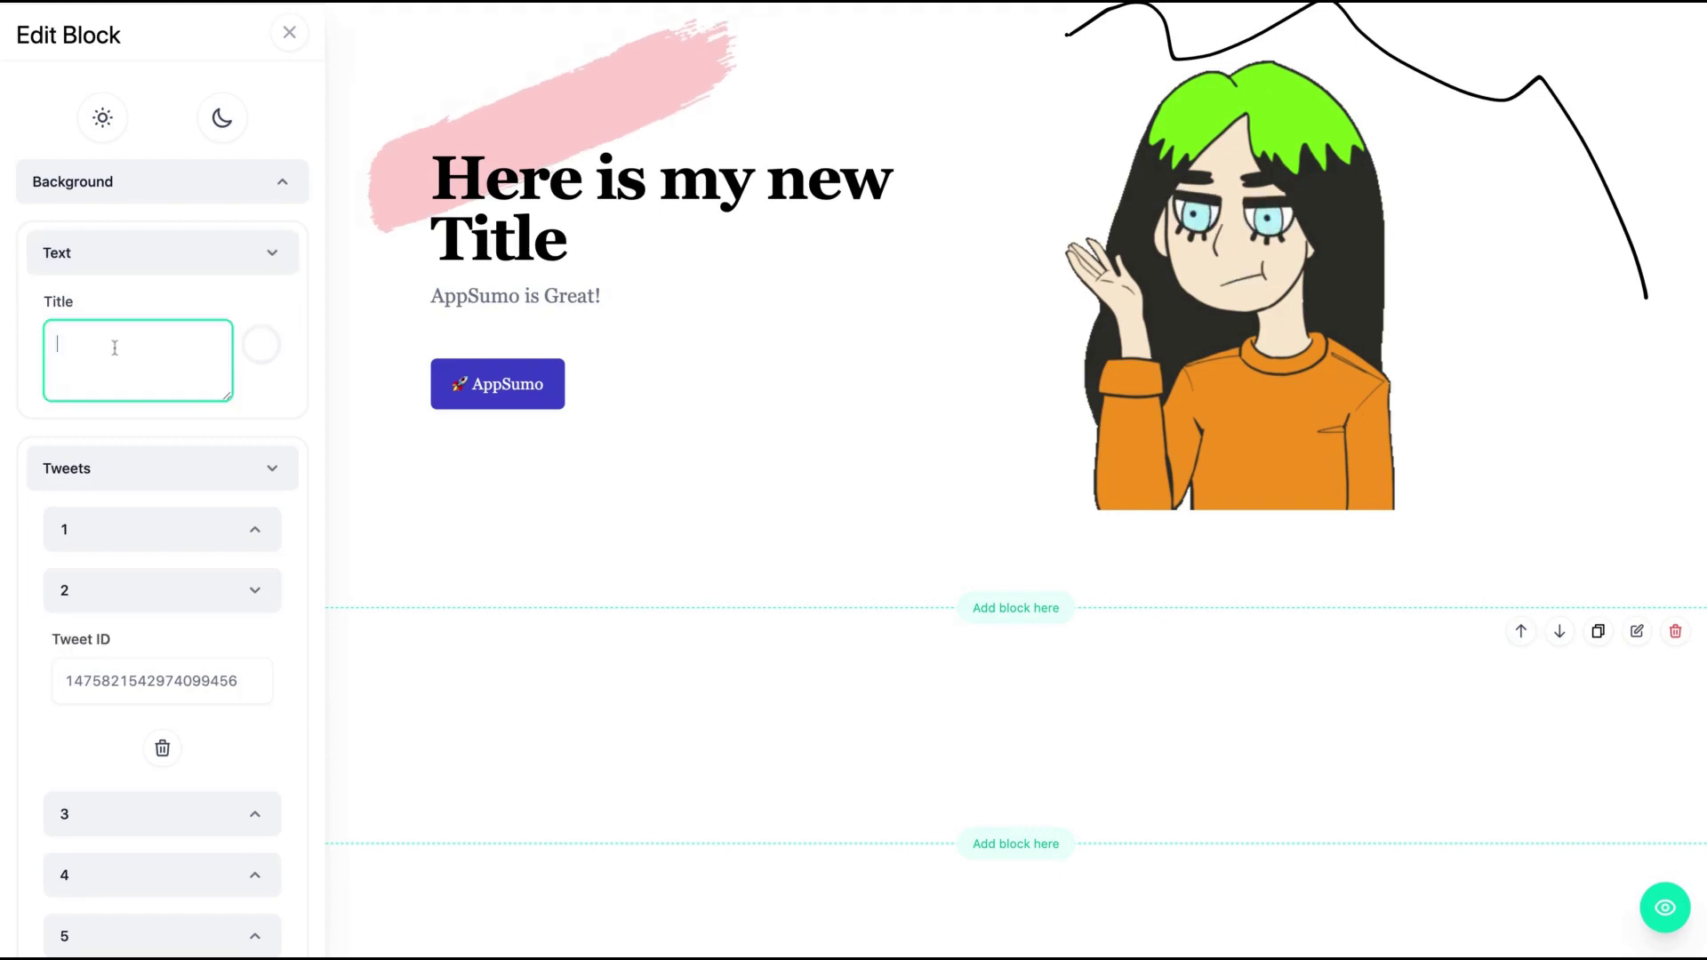
pyautogui.hotkey('ctrl', 'v')
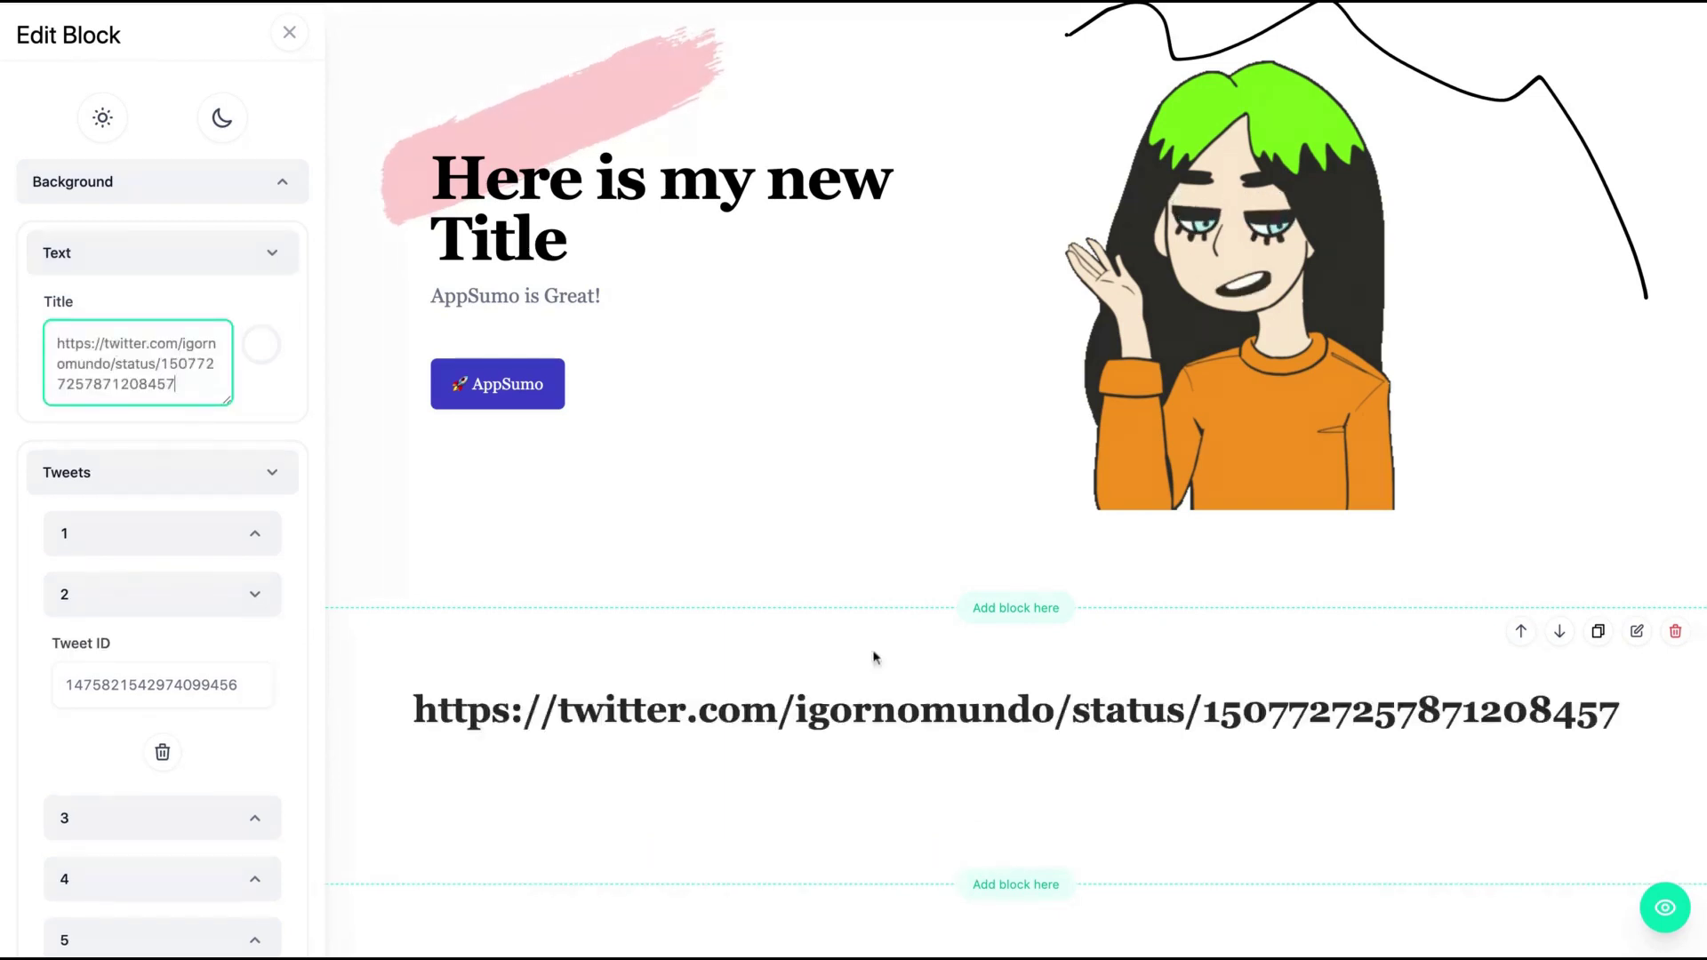
pyautogui.click(1183, 715)
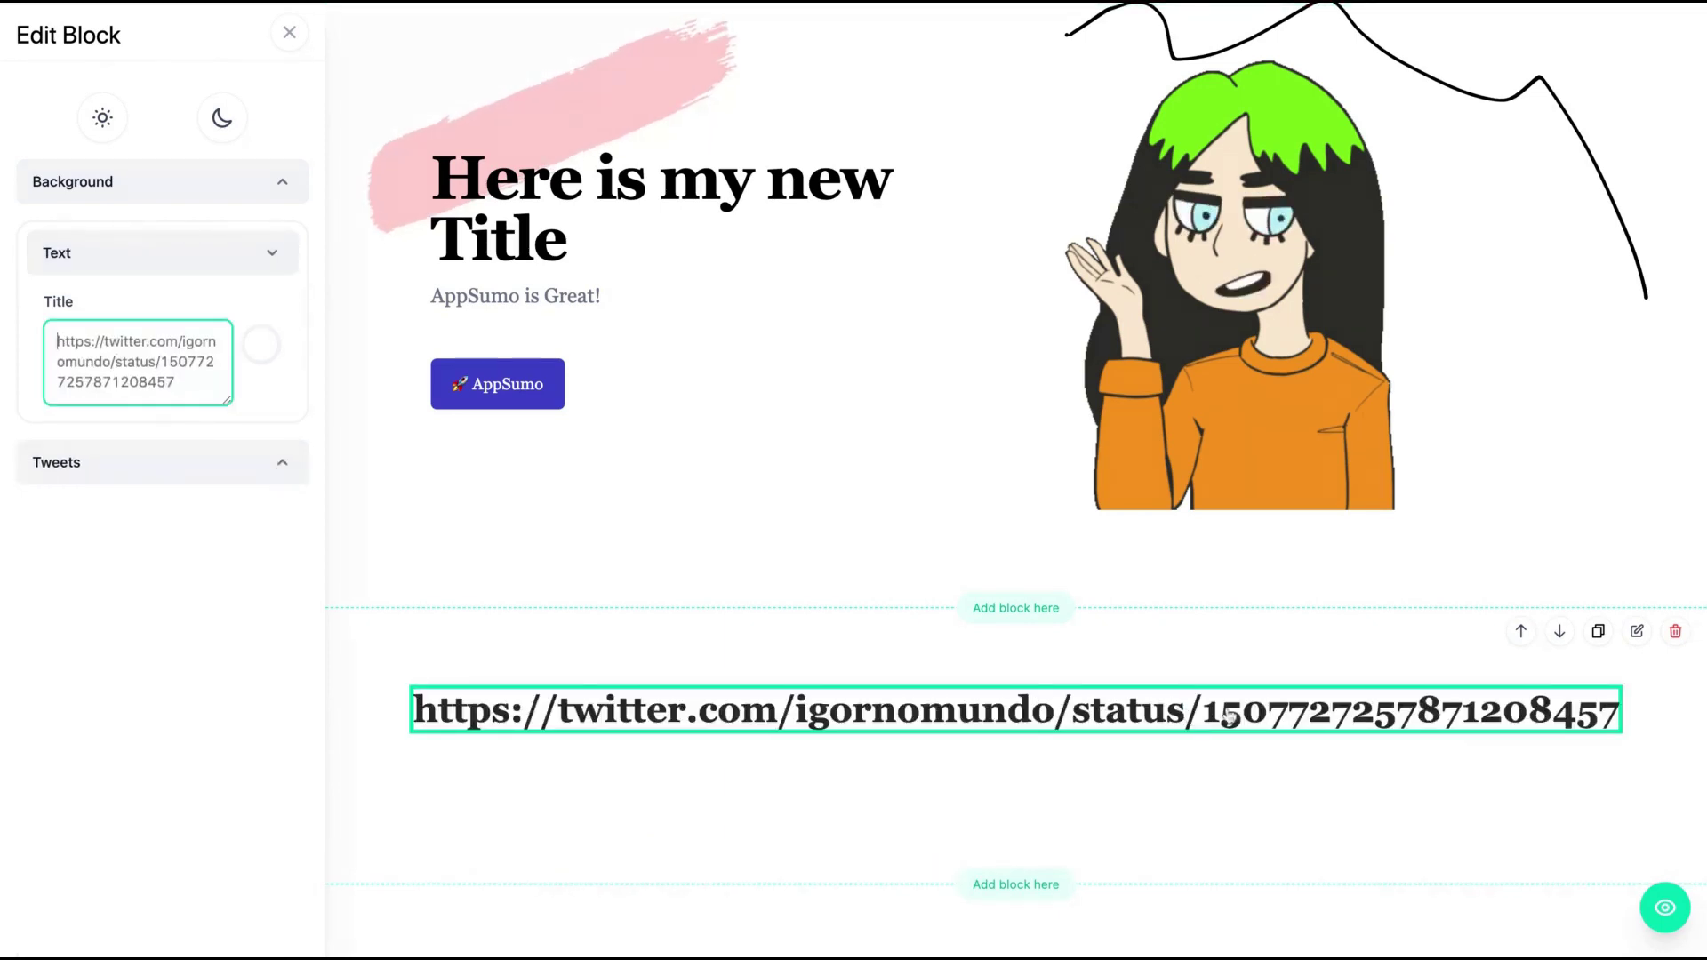
pyautogui.hotkey('shift', 'Right')
pyautogui.hotkey('shift', 'Right')
pyautogui.hotkey('shift', 'Right')
pyautogui.hotkey('shift', 'Right')
pyautogui.hotkey('shift', 'Right')
pyautogui.hotkey('shift', 'Right')
pyautogui.hotkey('shift', 'Right')
pyautogui.hotkey('shift', 'Right')
pyautogui.hotkey('shift', 'Right')
pyautogui.hotkey('shift', 'Right')
pyautogui.hotkey('shift', 'Right')
pyautogui.hotkey('shift', 'Right')
pyautogui.hotkey('shift', 'Right')
pyautogui.hotkey('shift', 'Right')
pyautogui.hotkey('shift', 'Right')
pyautogui.hotkey('shift', 'Right')
pyautogui.hotkey('shift', 'Right')
pyautogui.hotkey('ctrl', 'c')
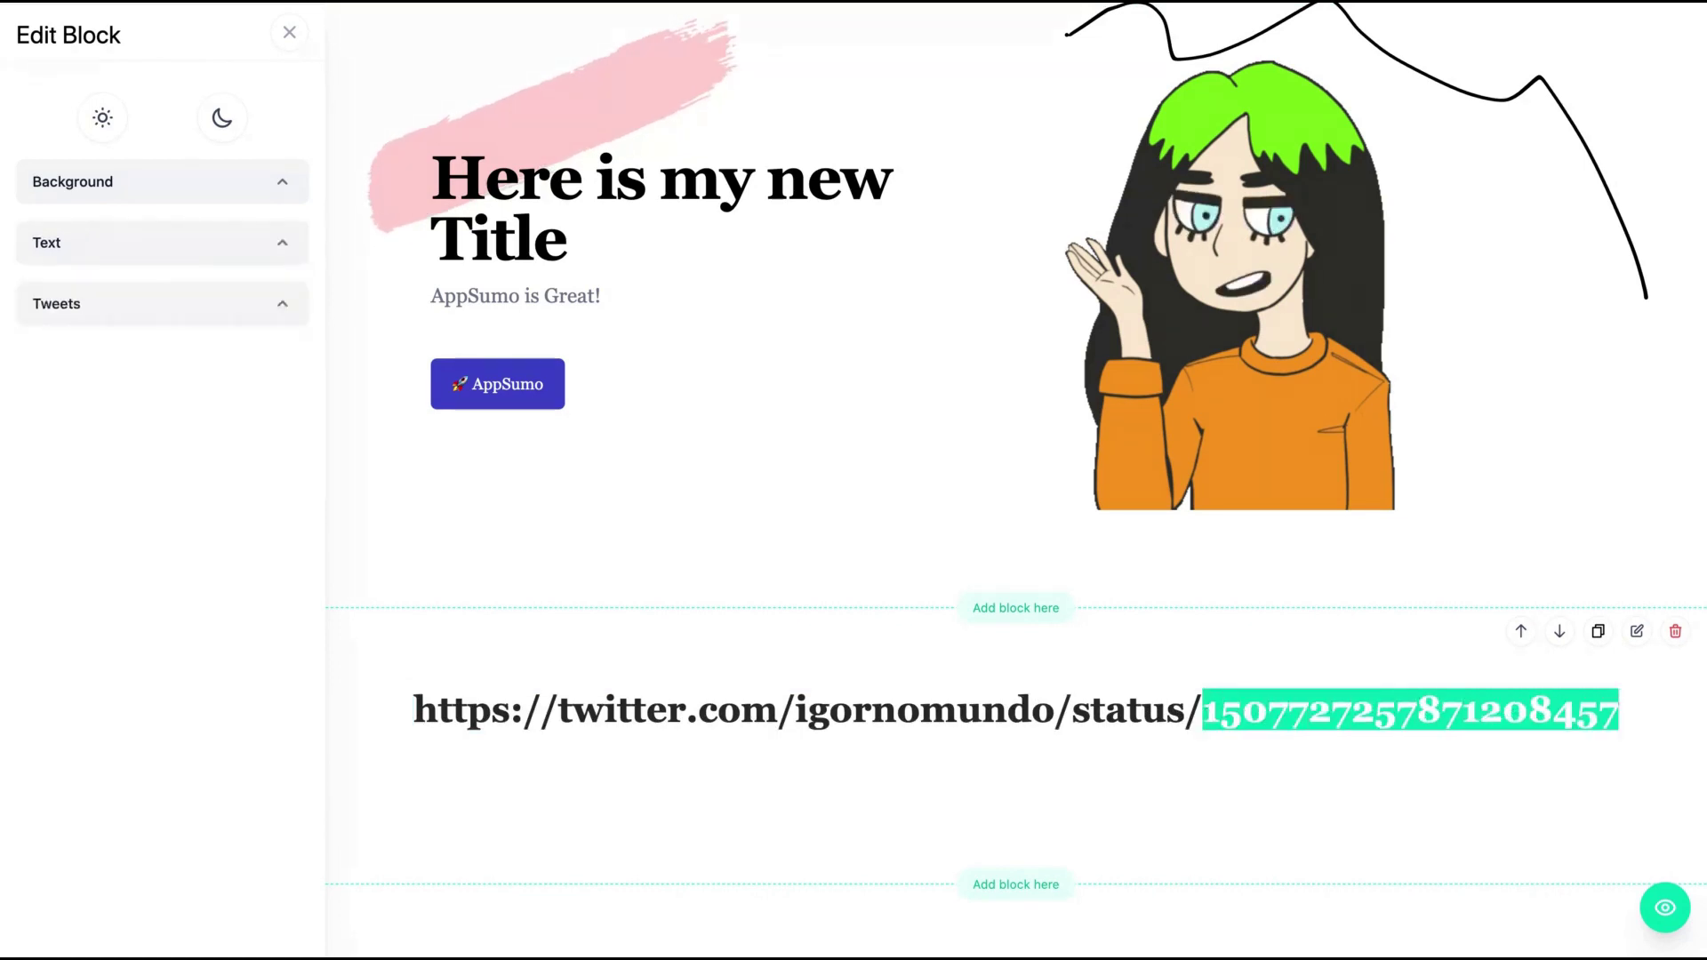
pyautogui.click(222, 253)
pyautogui.click(240, 753)
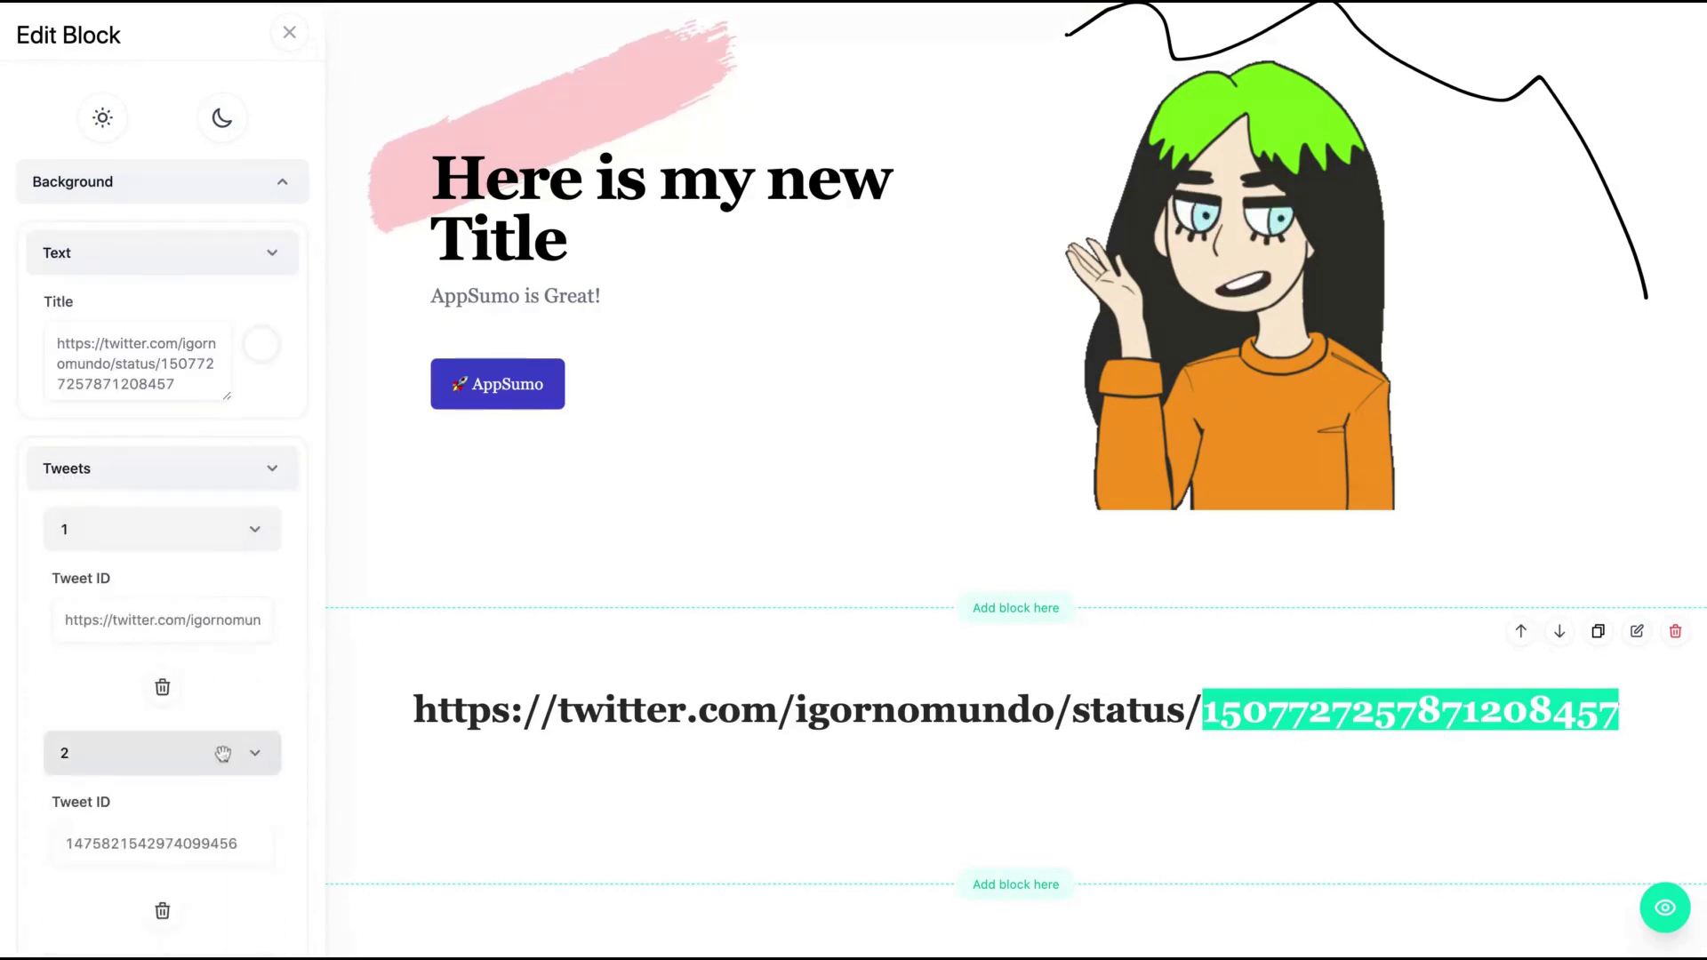
pyautogui.scroll(-2, 219, 683)
pyautogui.click(79, 669)
pyautogui.hotkey('ctrl', 'a')
pyautogui.hotkey('ctrl', 'v')
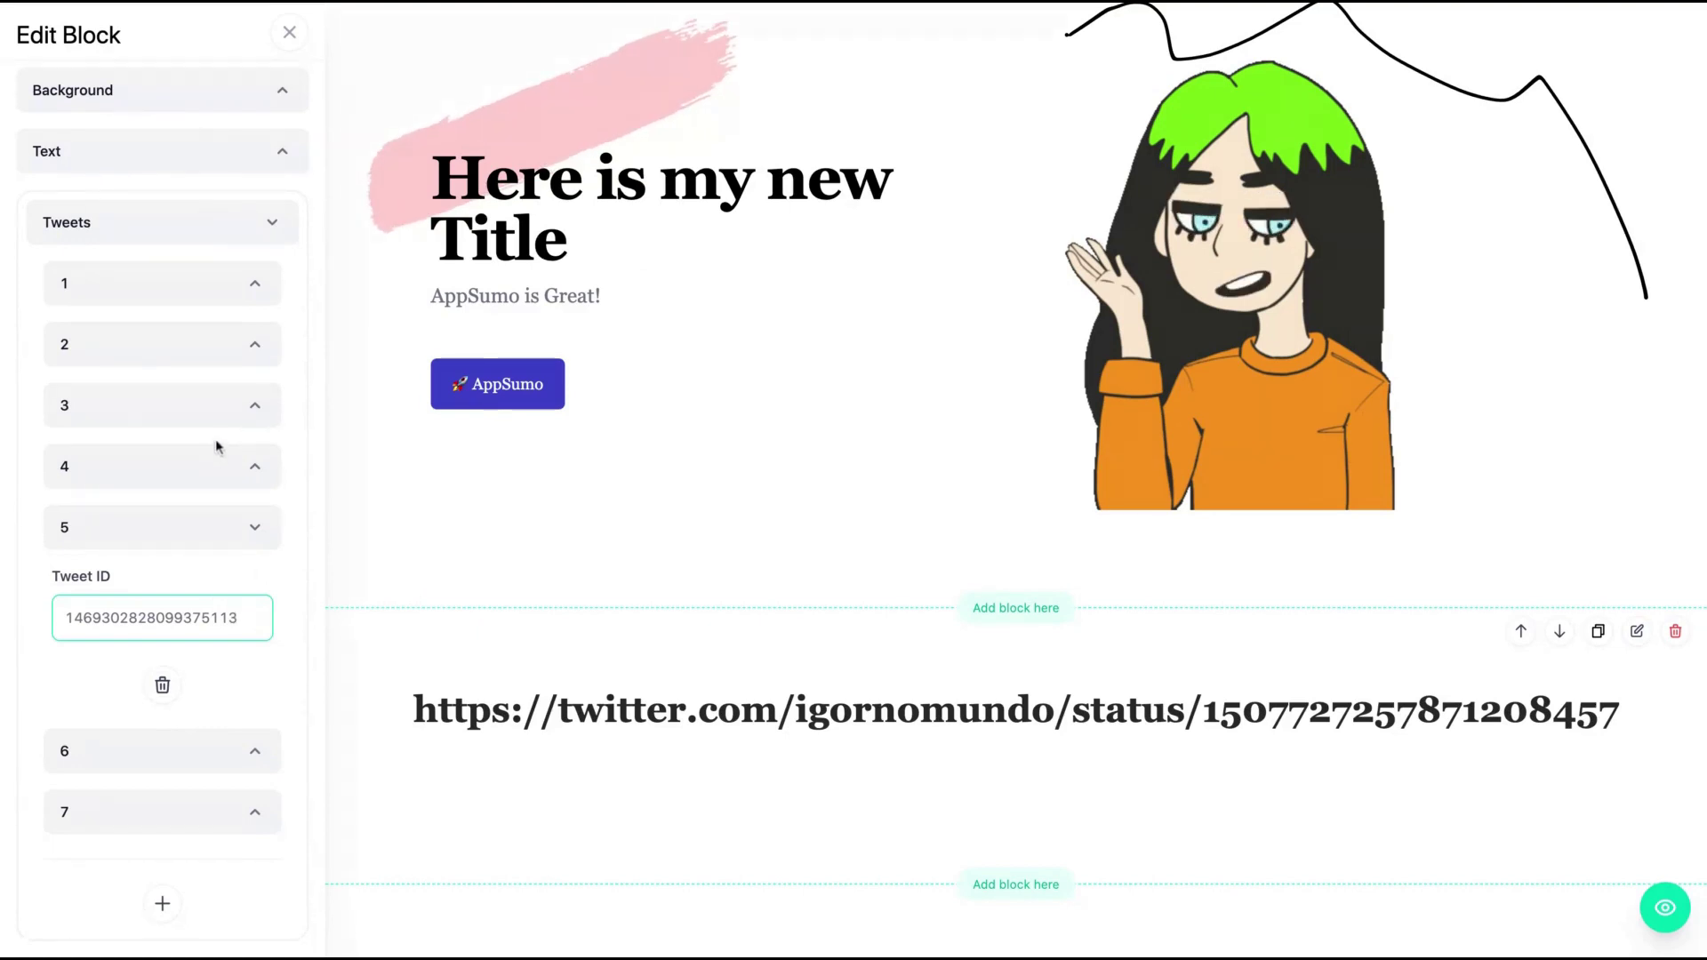
pyautogui.click(255, 284)
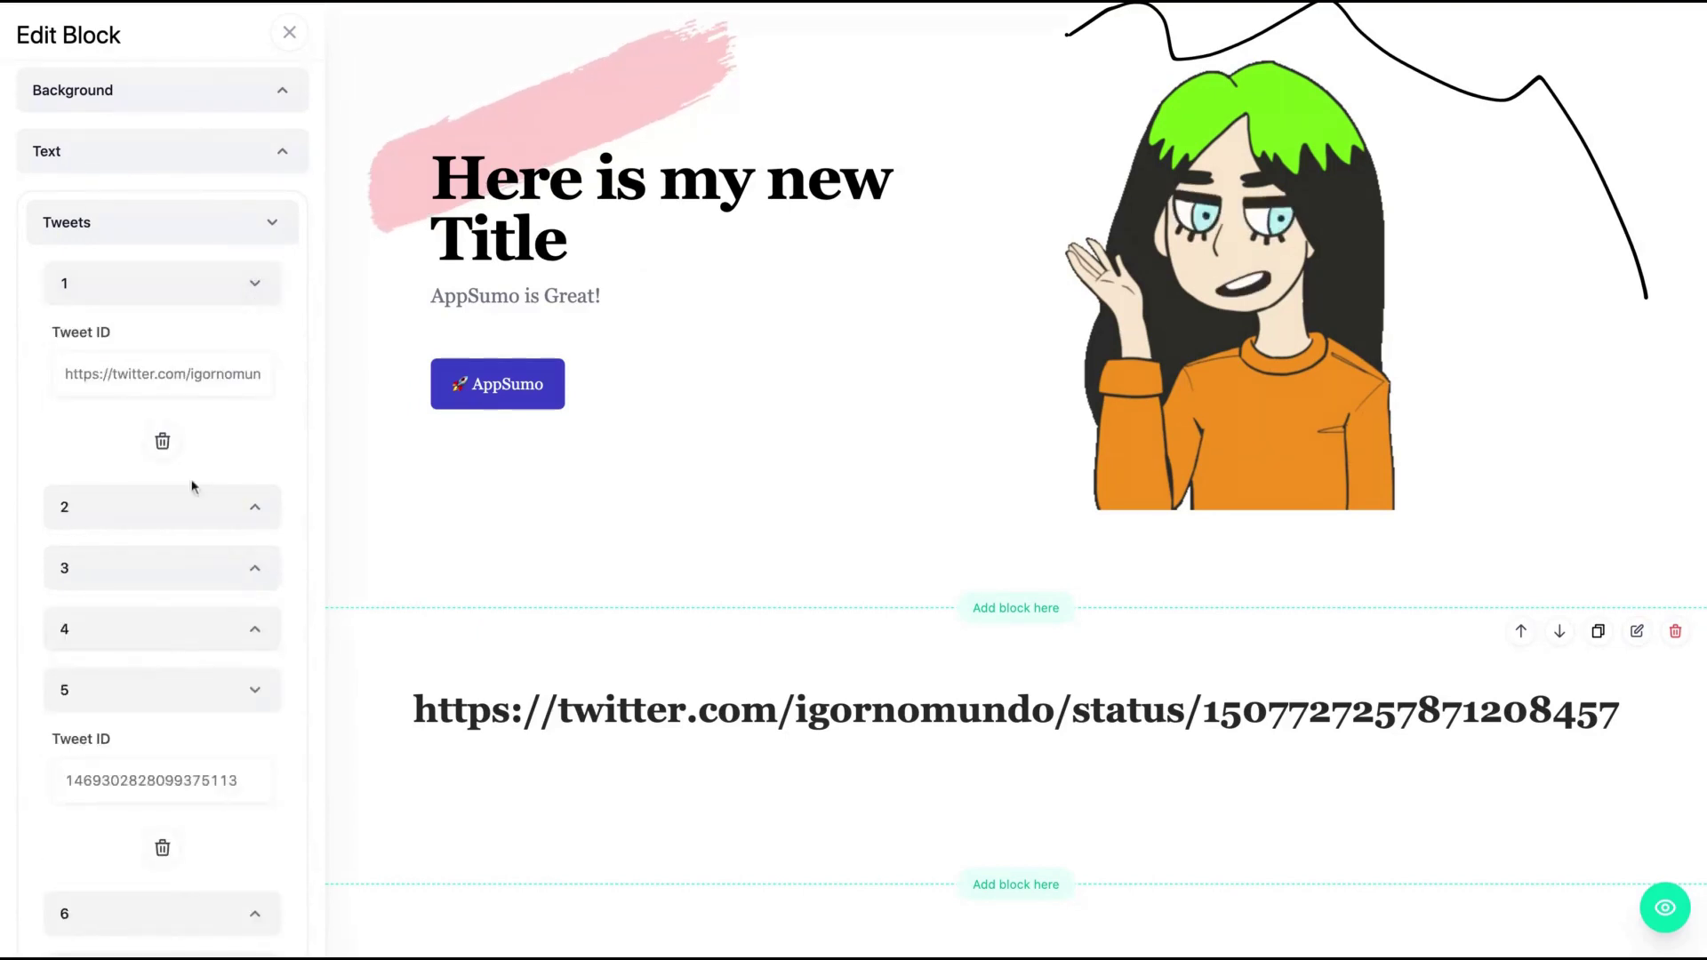
pyautogui.click(229, 507)
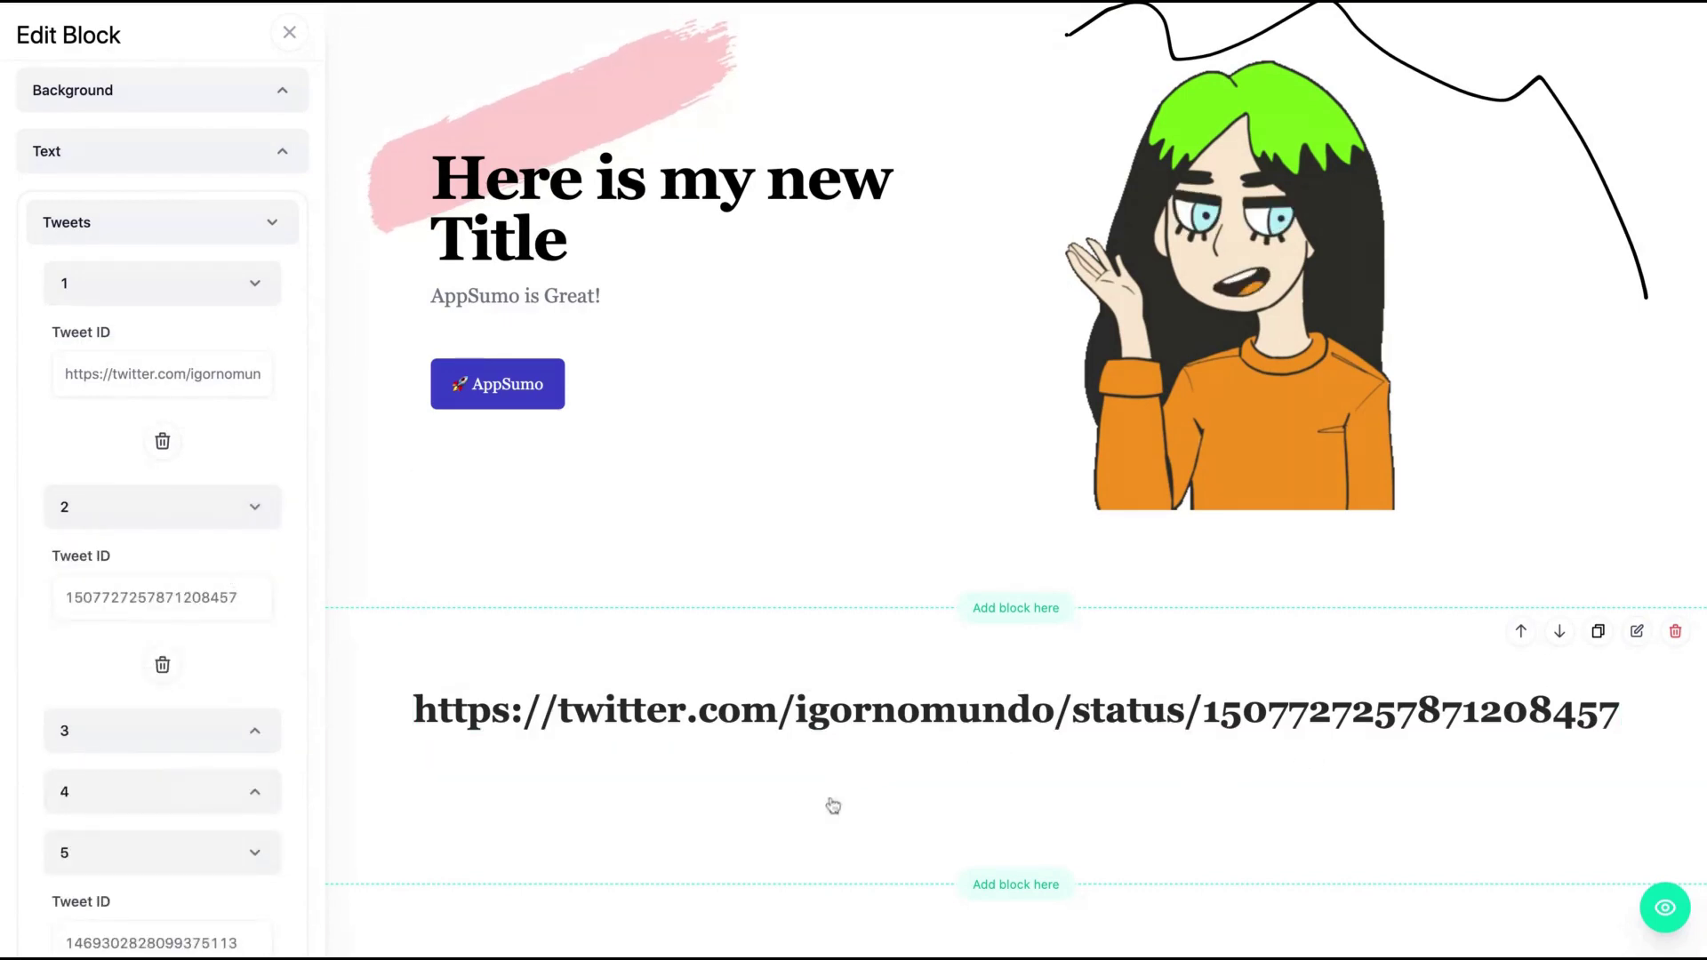
pyautogui.click(302, 33)
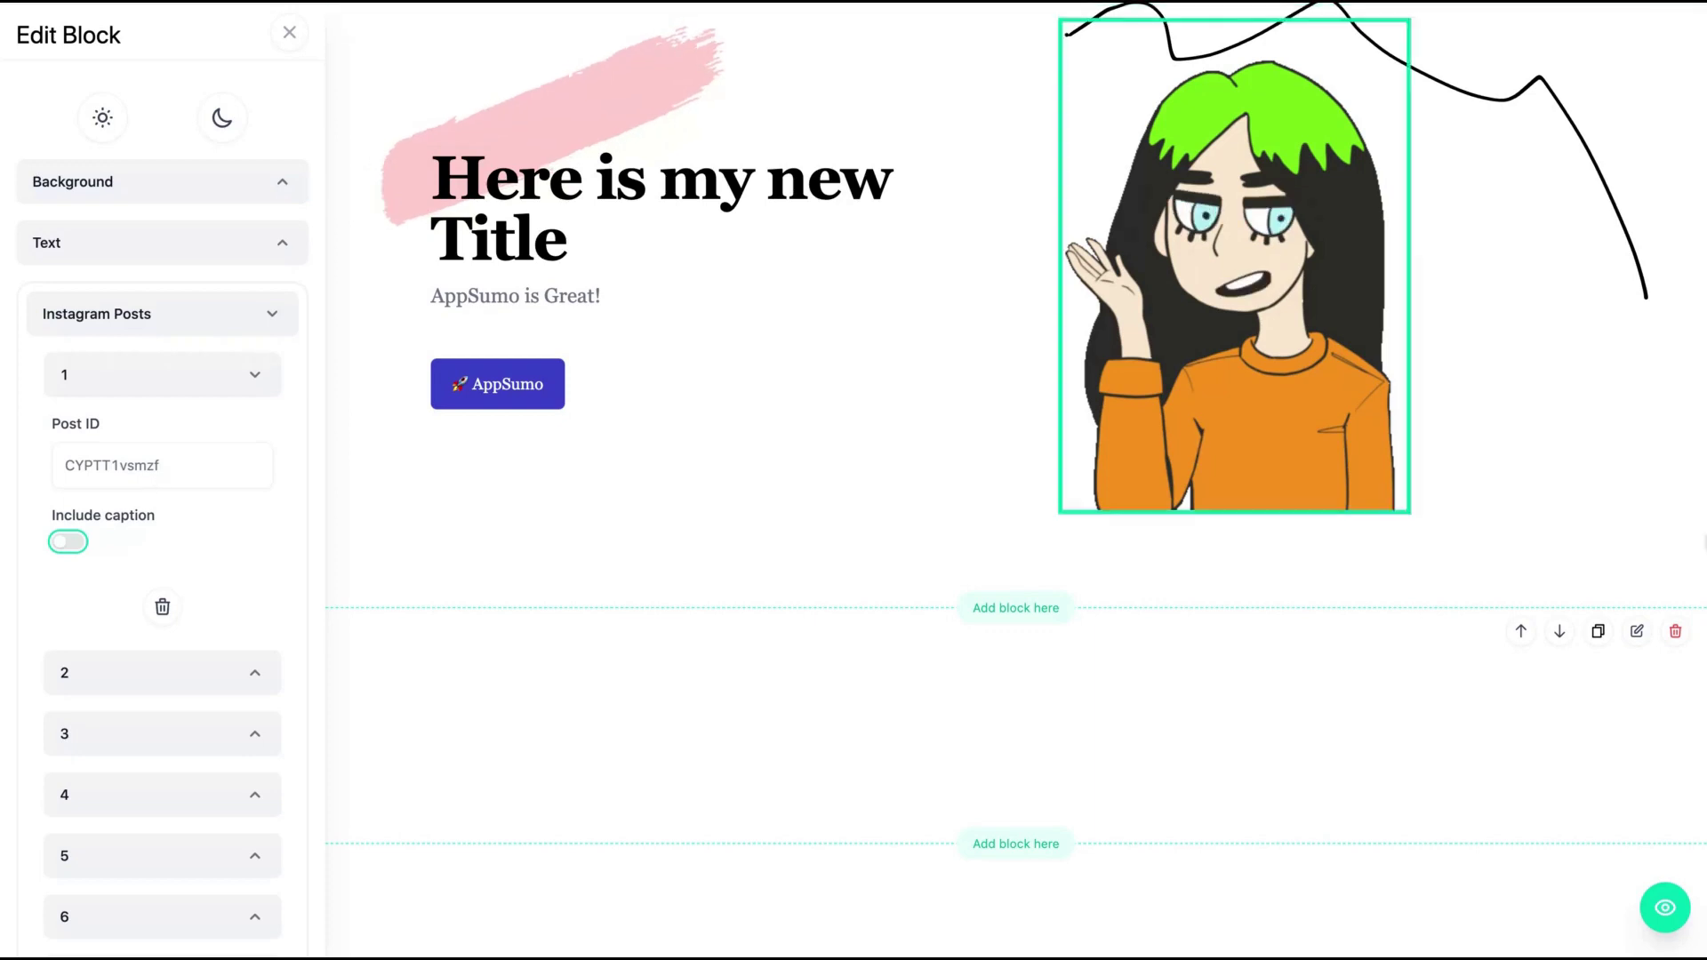
pyautogui.click(242, 468)
pyautogui.scroll(-2, 242, 468)
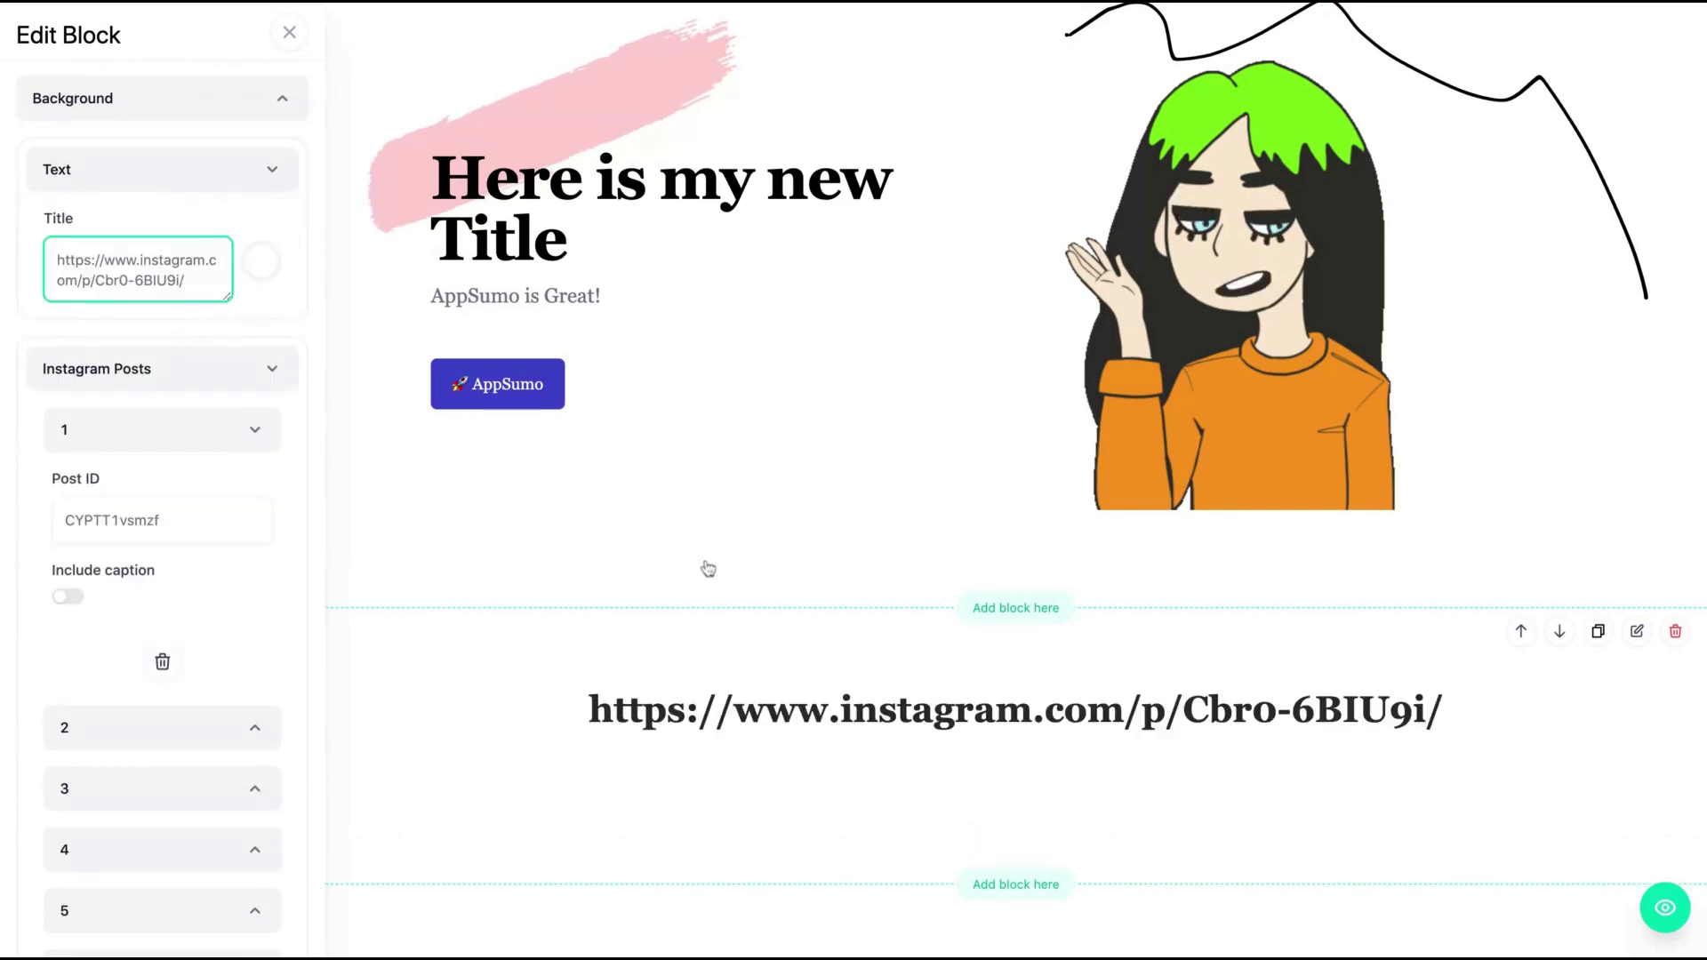
pyautogui.click(1241, 715)
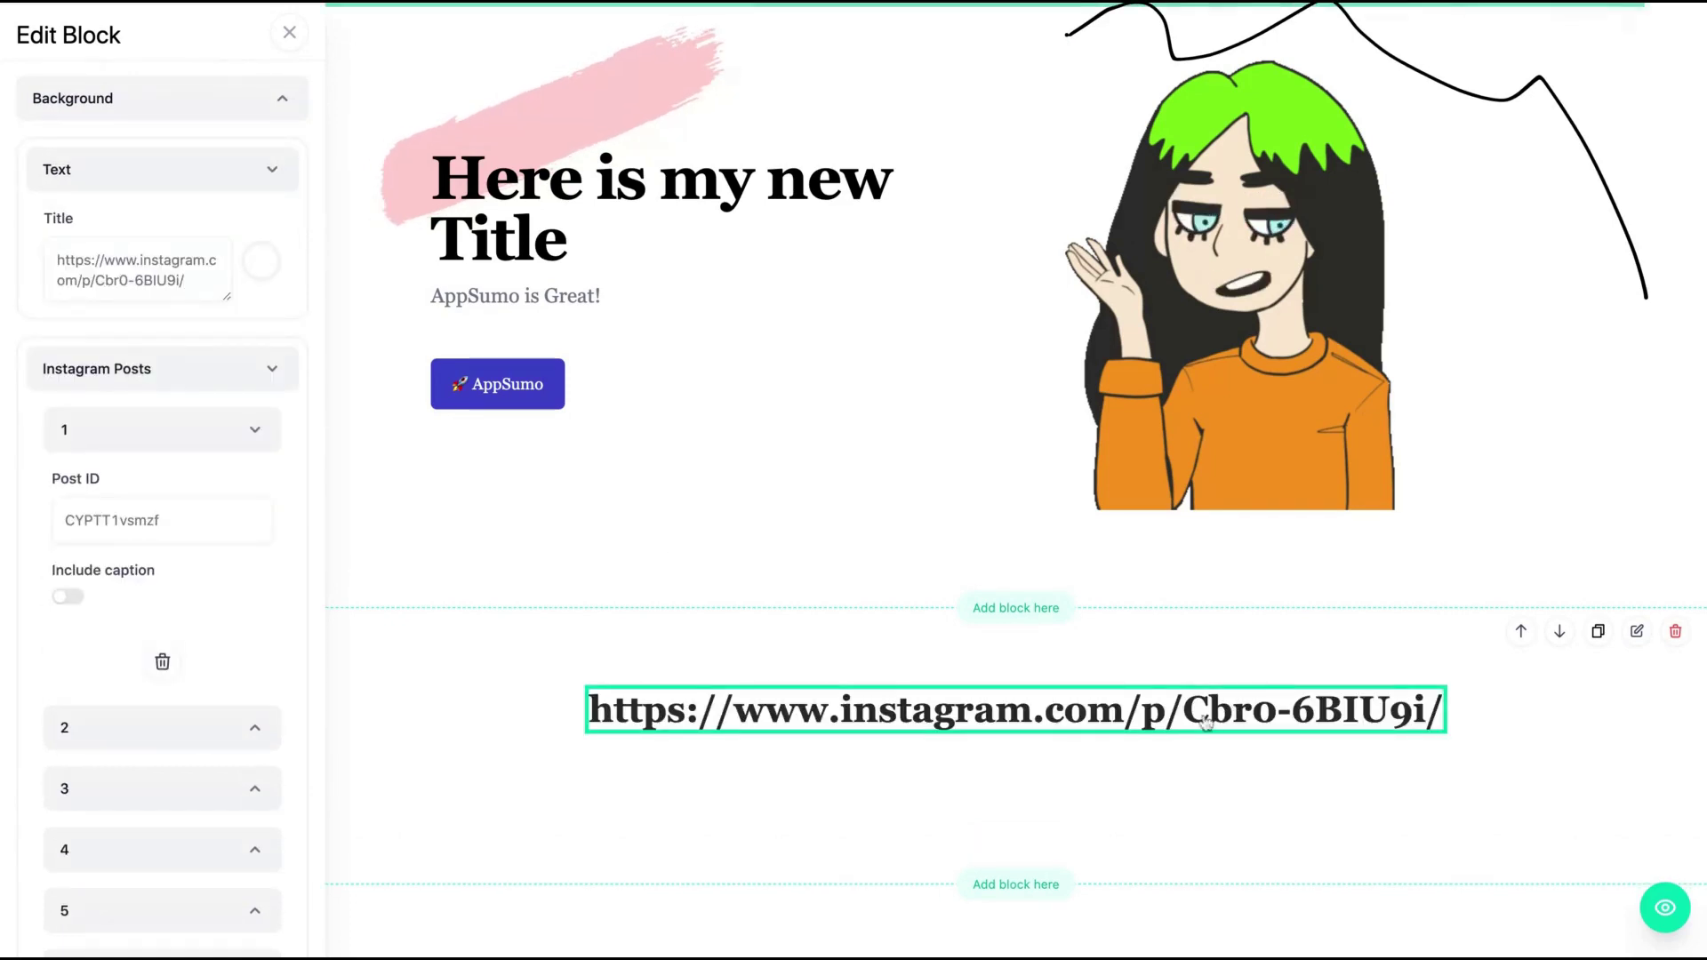
pyautogui.moveTo(1194, 716); pyautogui.dragTo(1427, 713)
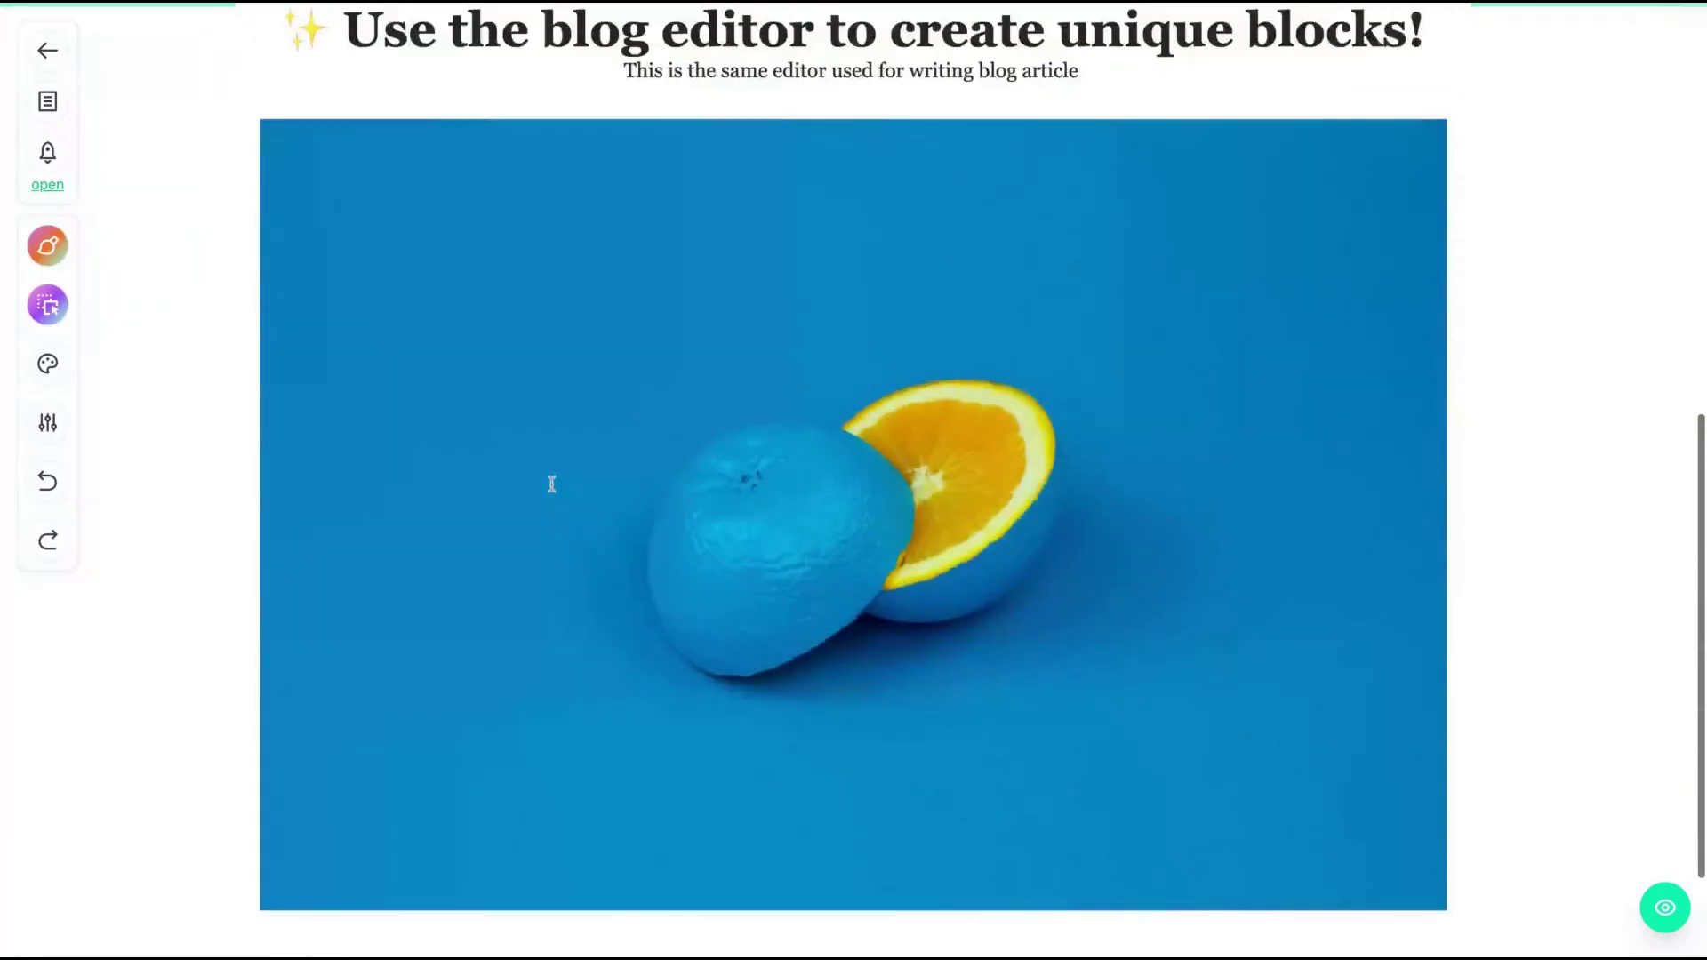
# - Select the subtitle text in the Blog Editor block to view its formatting options
pyautogui.scroll(3, 786, 370)
pyautogui.hotkey('ctrl', 'a')
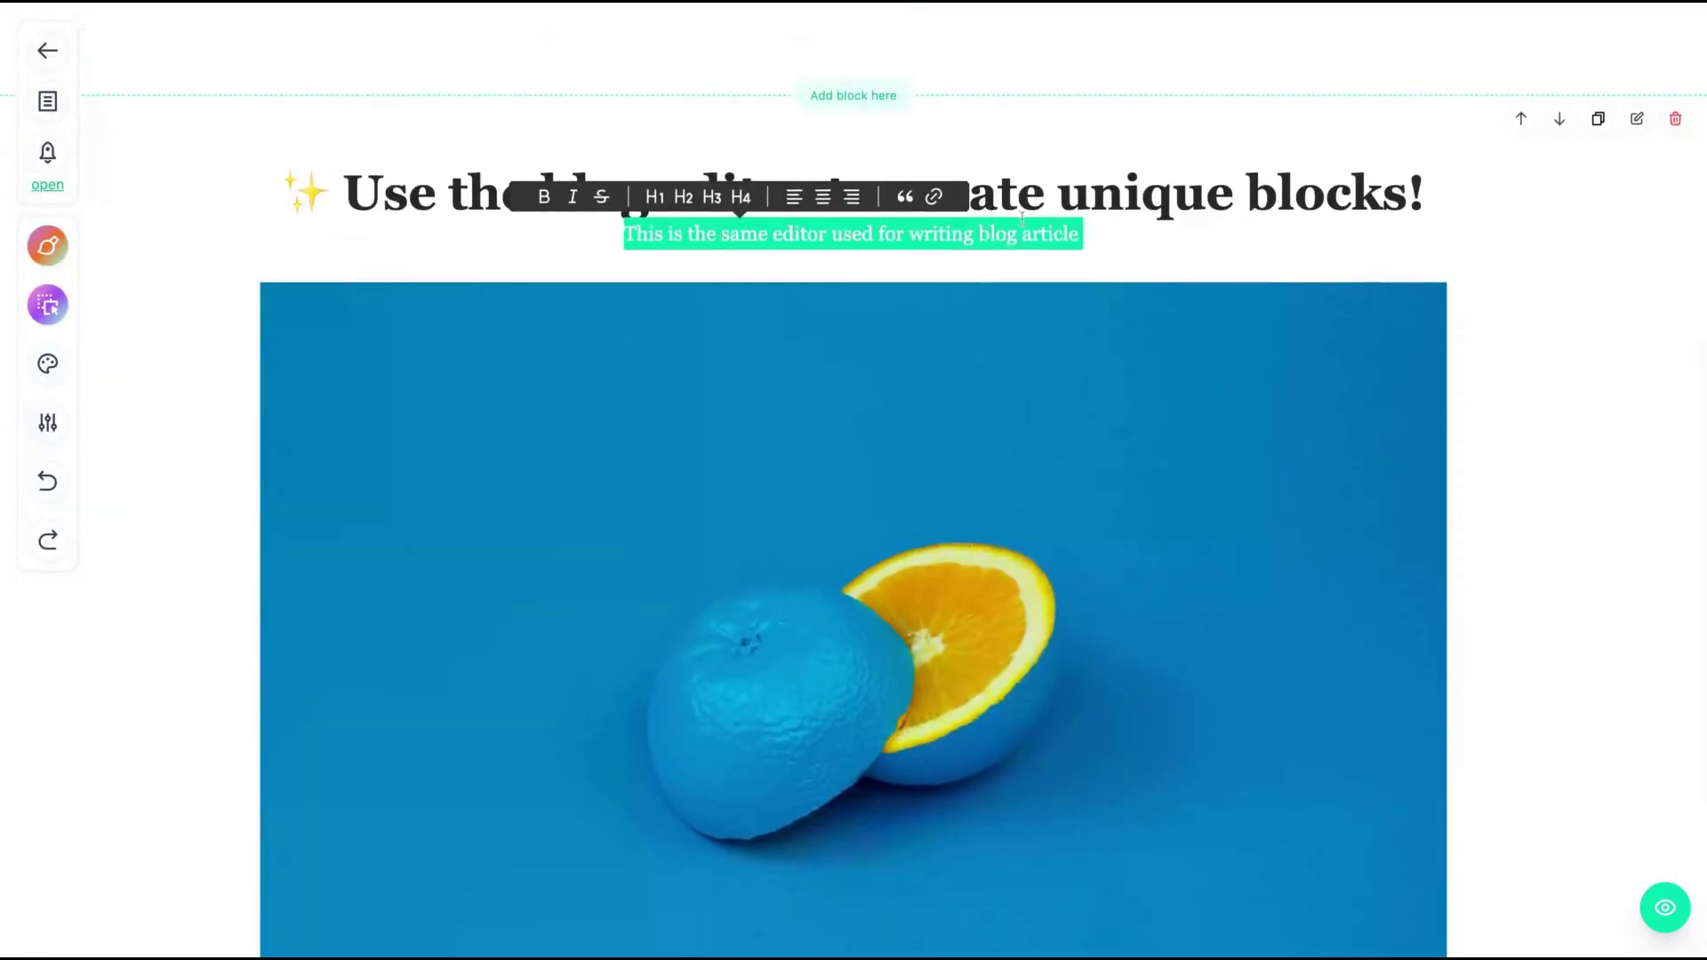
pyautogui.click(996, 236)
pyautogui.scroll(-3, 805, 312)
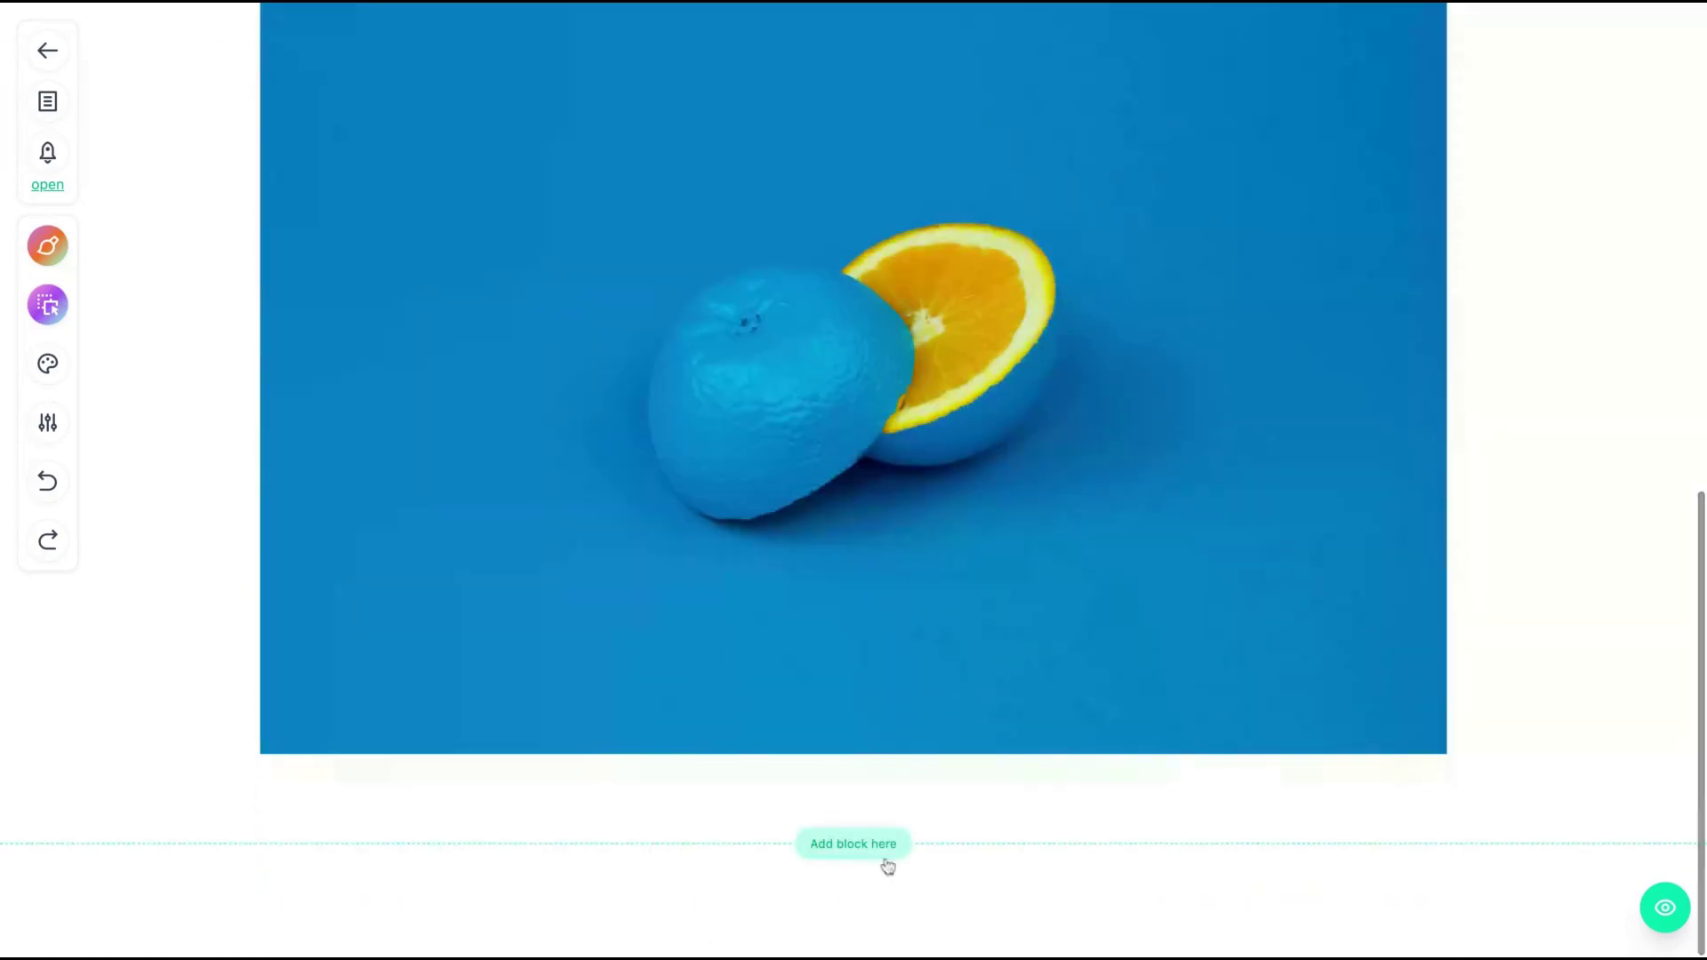
# - Replace Feature 1's arrow icon in the Features Grid block with a contact-card icon from the asset libraries
pyautogui.scroll(6, 964, 515)
pyautogui.scroll(-2, 1699, 283)
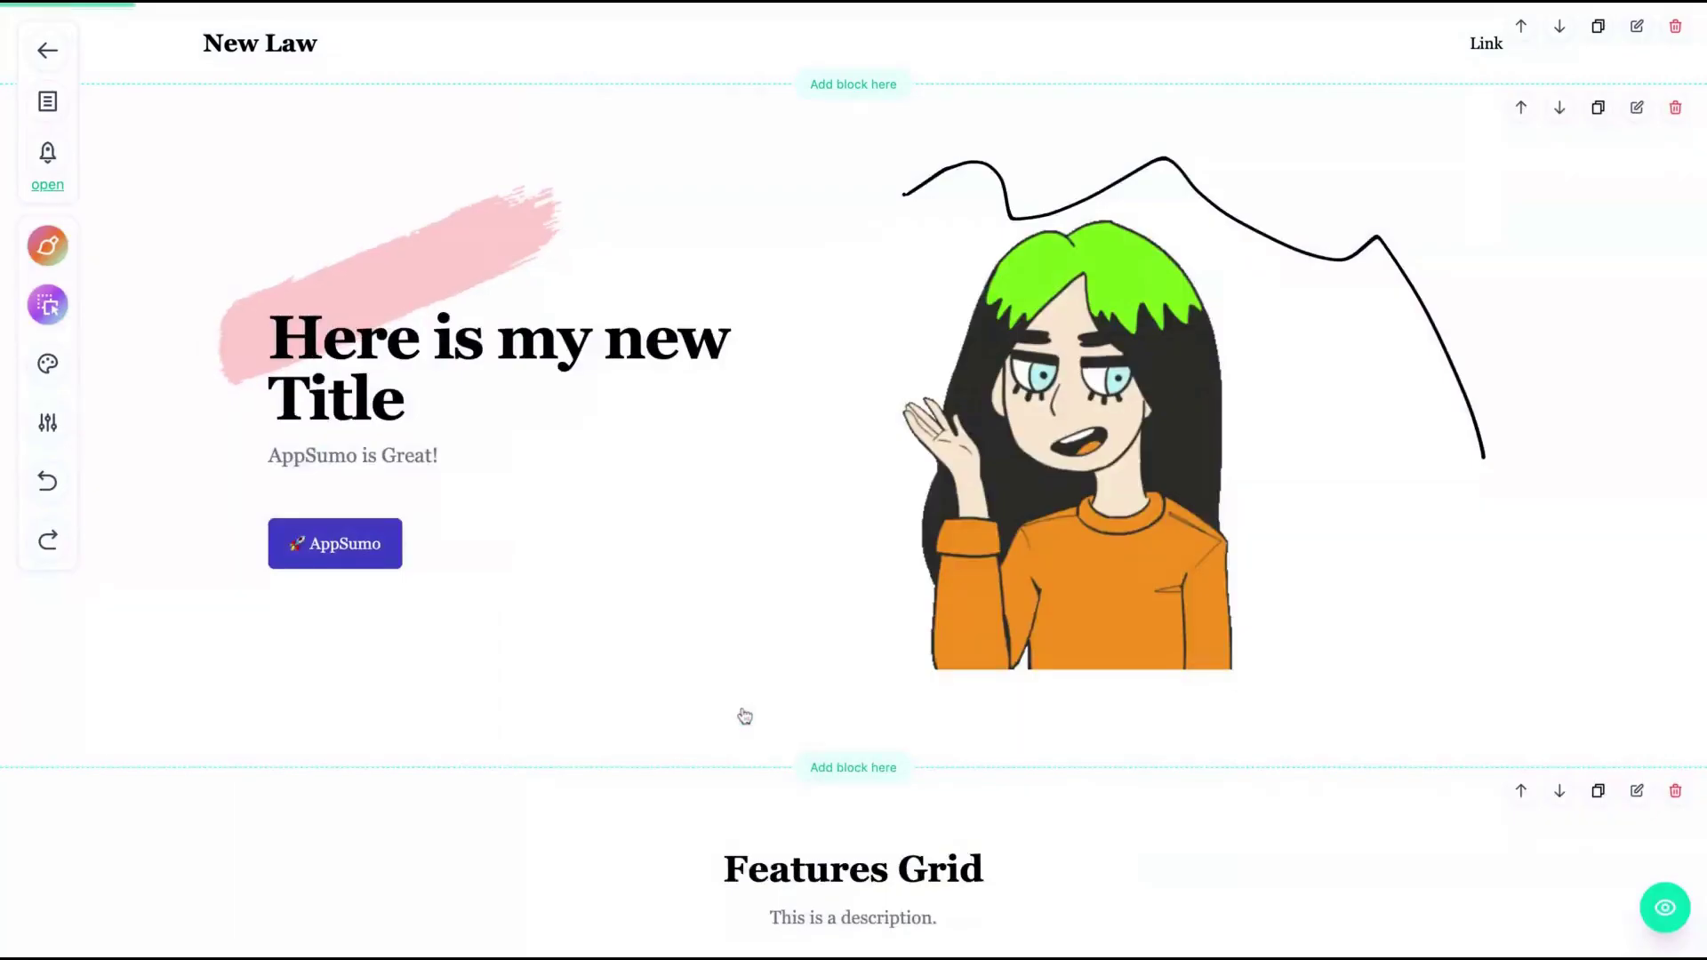
pyautogui.scroll(-5, 782, 702)
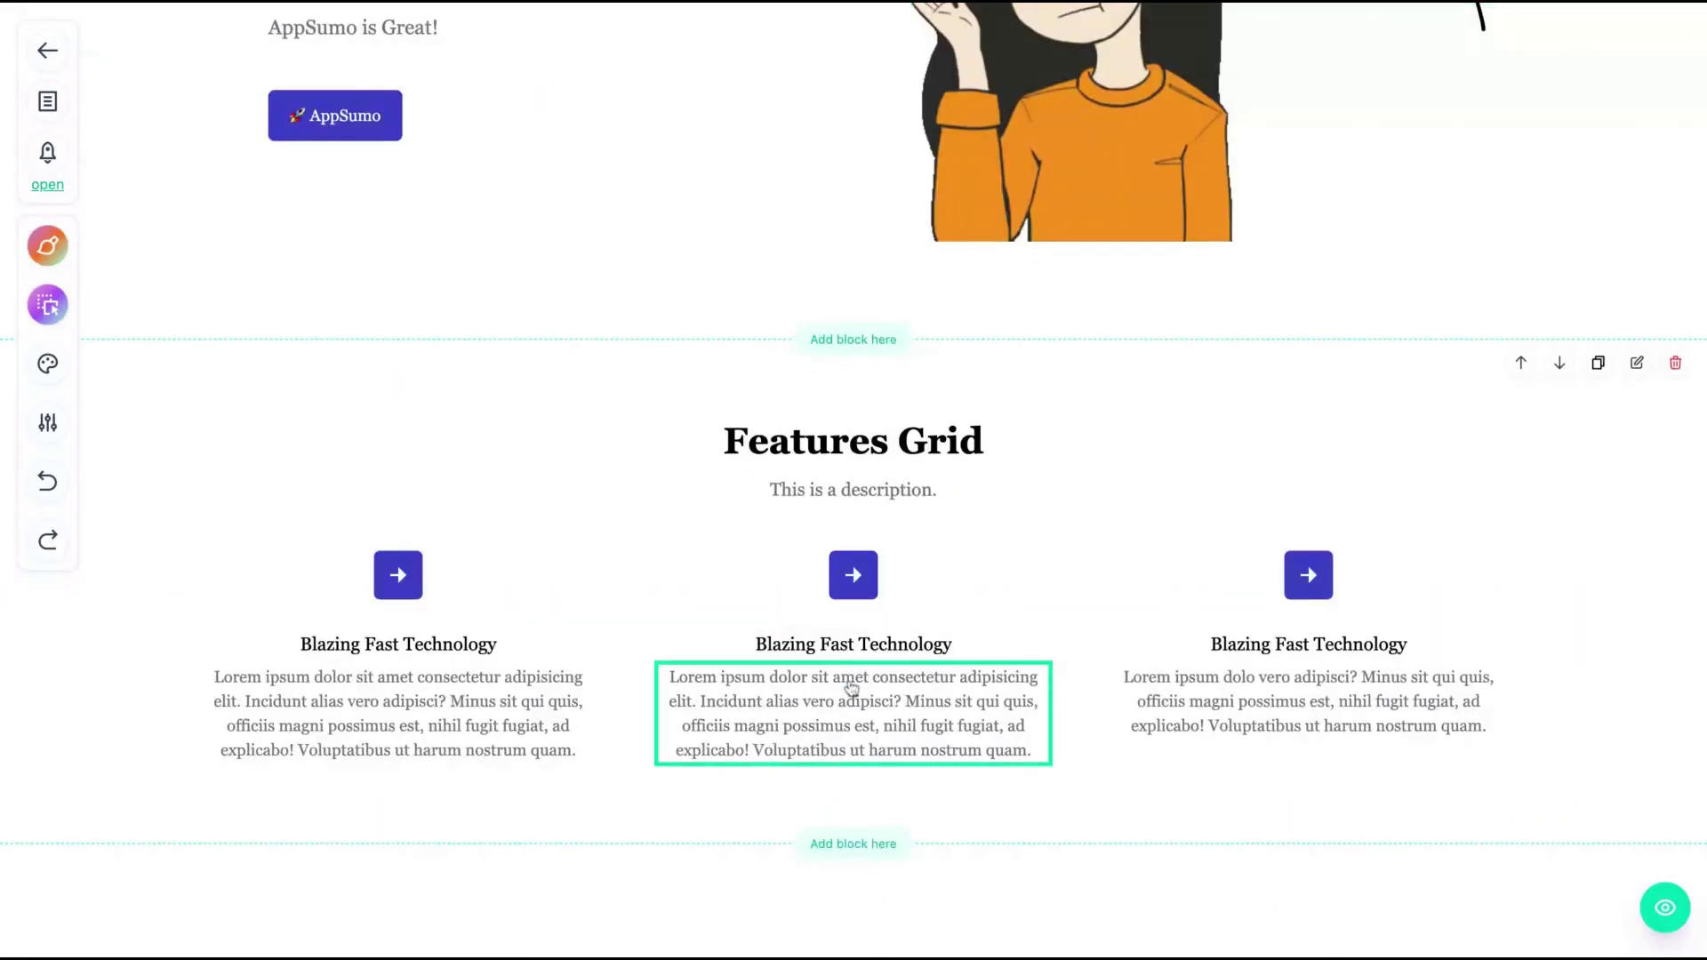
pyautogui.click(1637, 365)
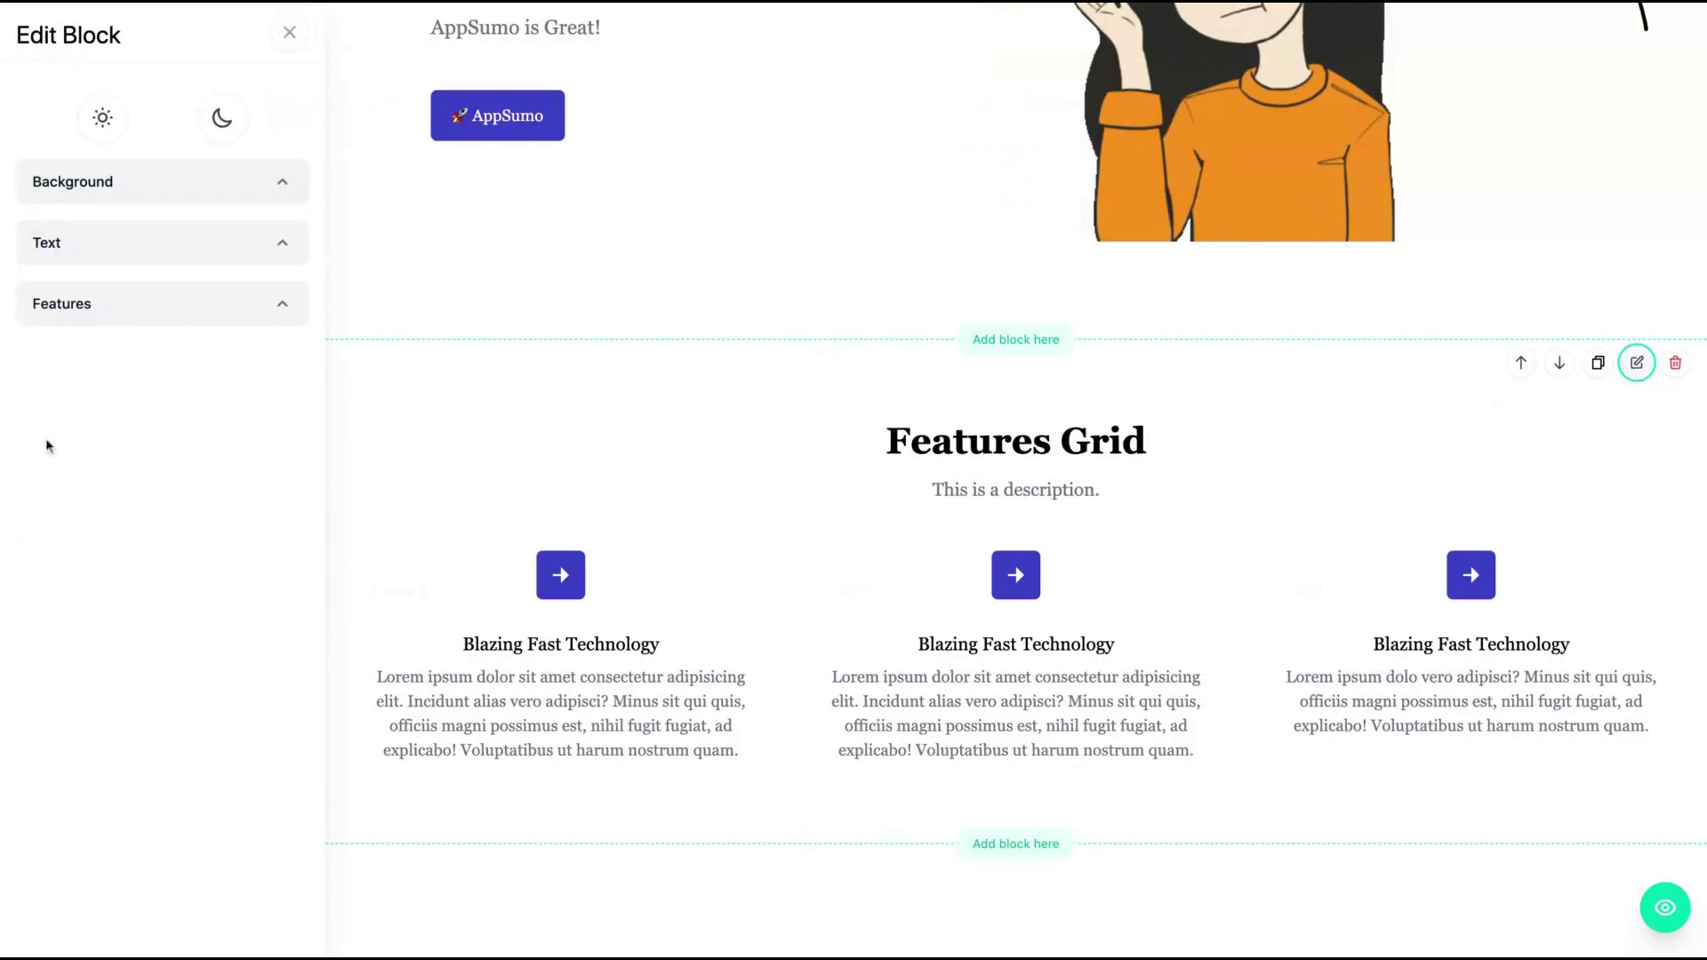
pyautogui.click(160, 299)
pyautogui.click(267, 465)
pyautogui.moveTo(189, 625)
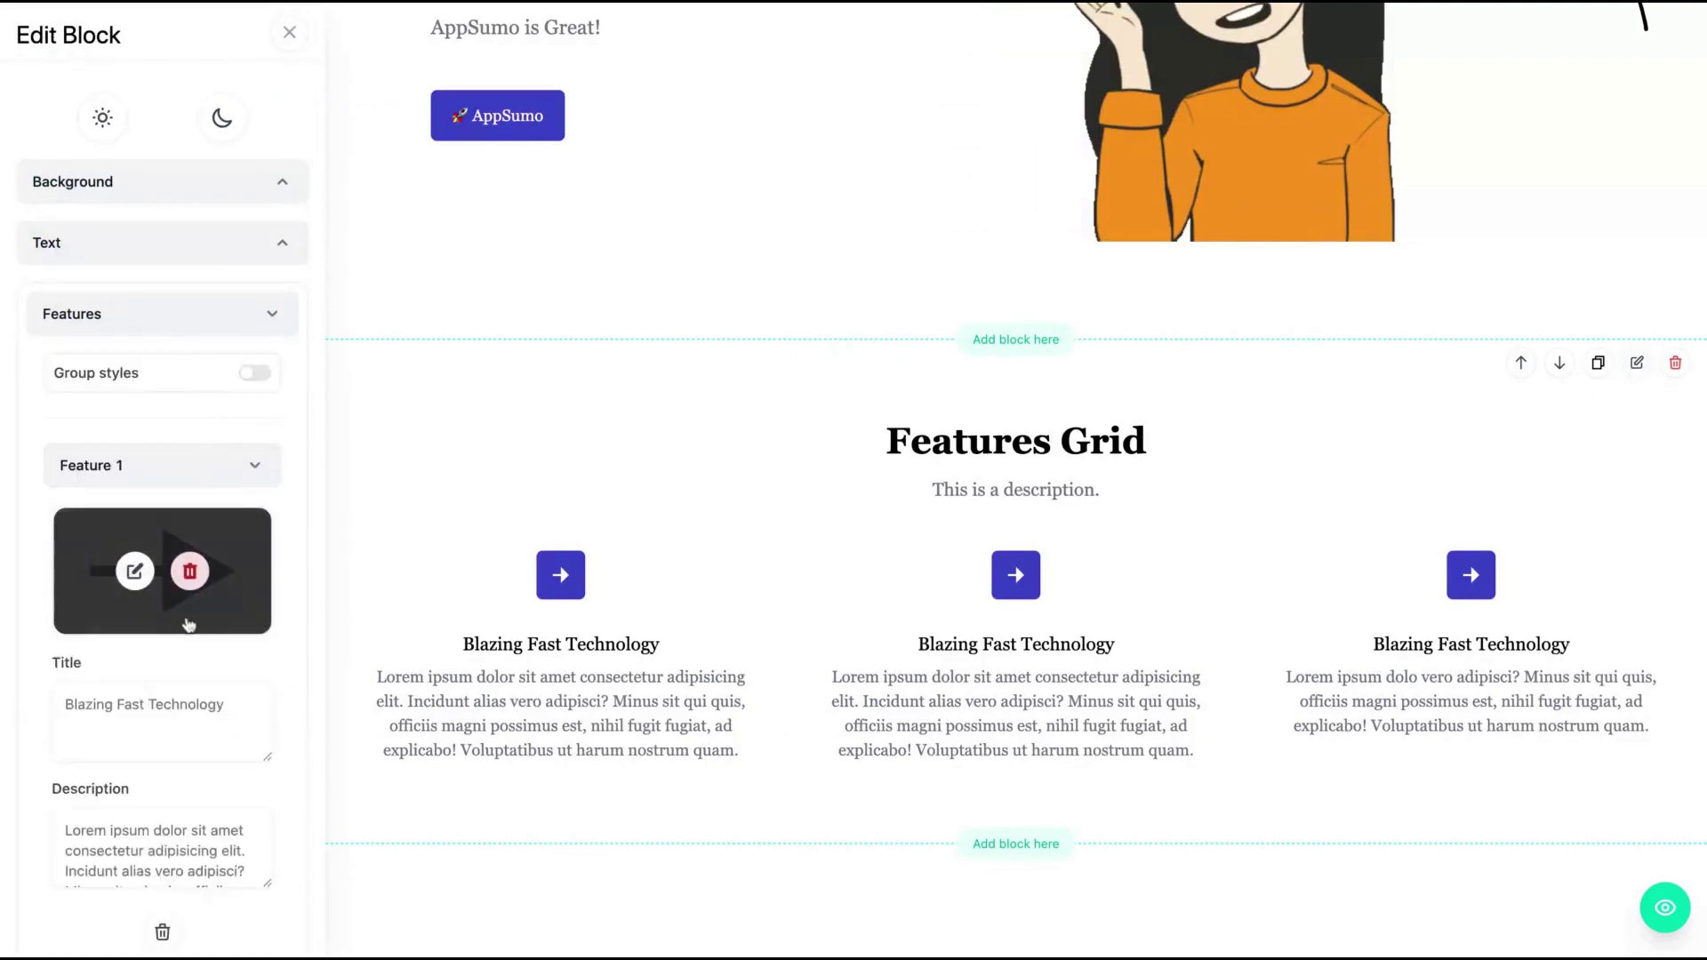
pyautogui.click(136, 572)
pyautogui.click(452, 327)
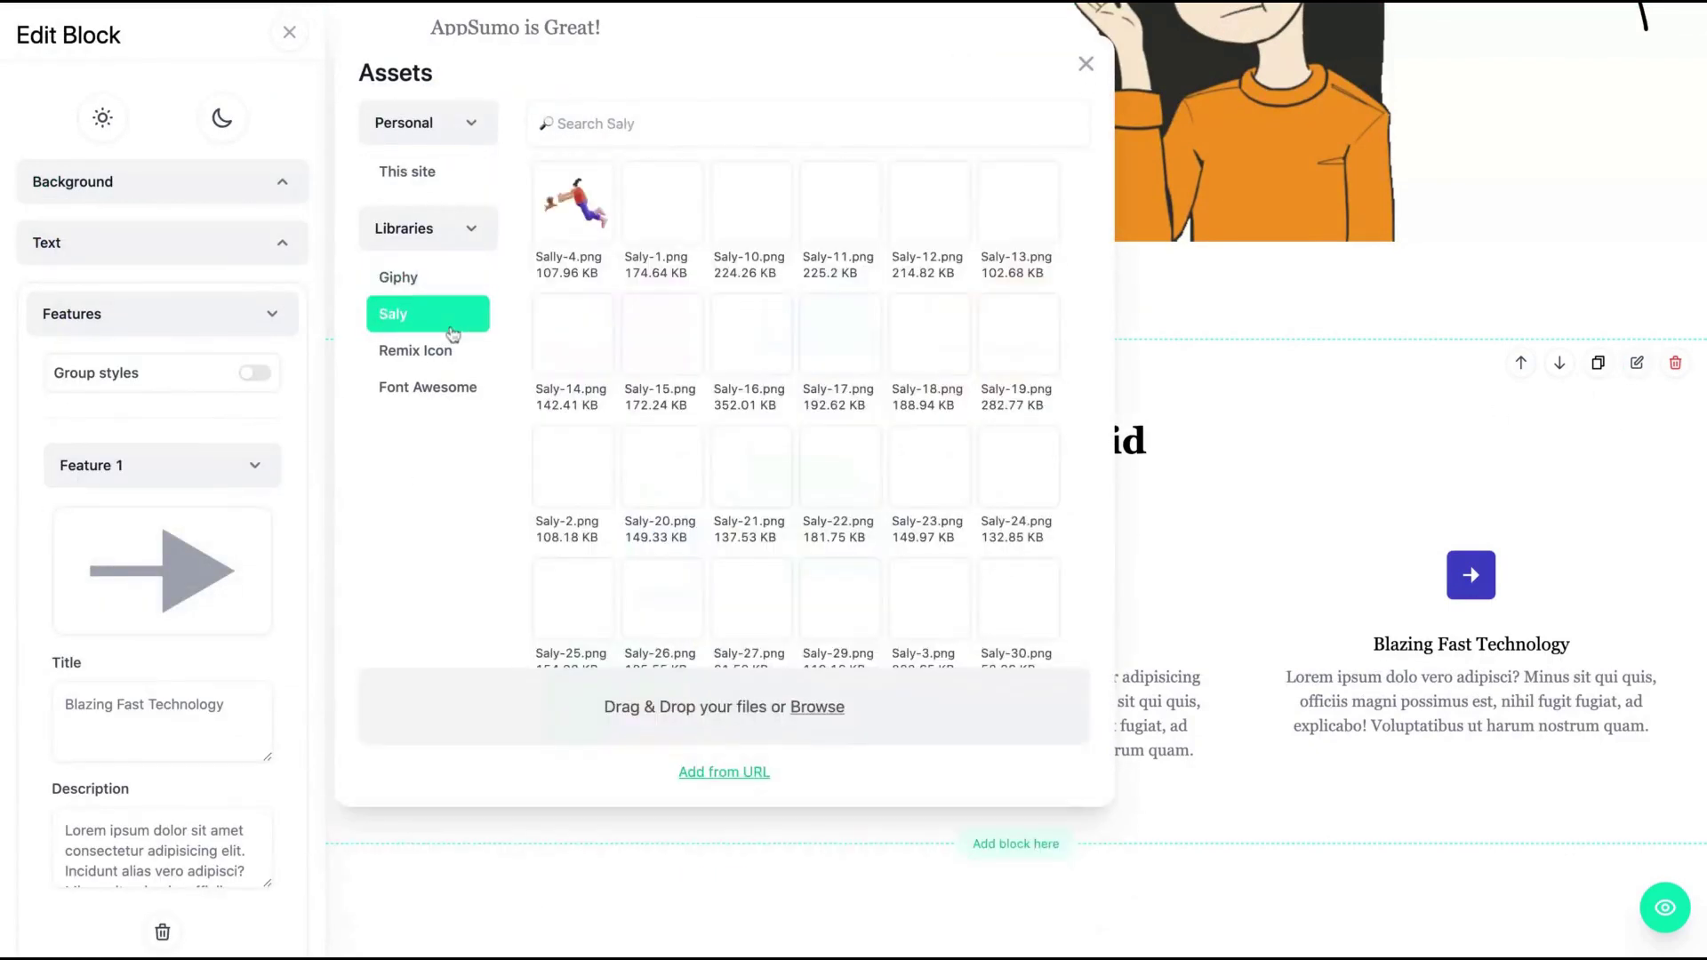
pyautogui.click(544, 594)
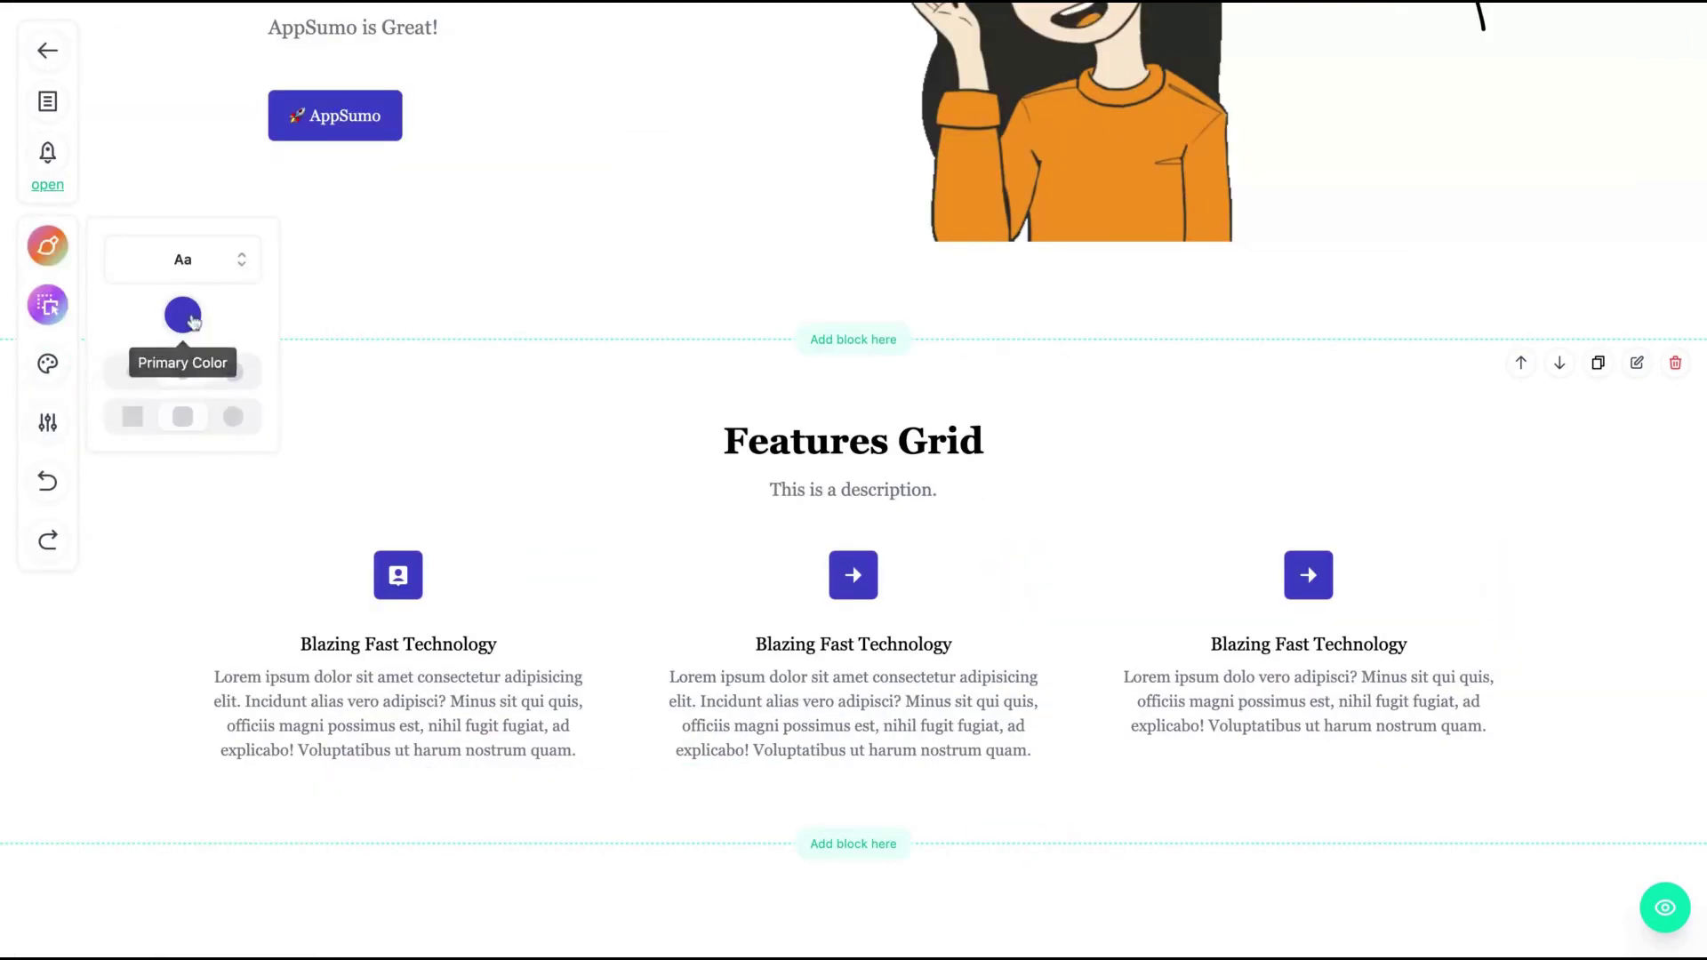
# - Set the site's primary color to #704a83 and close the hero section's settings
pyautogui.click(182, 314)
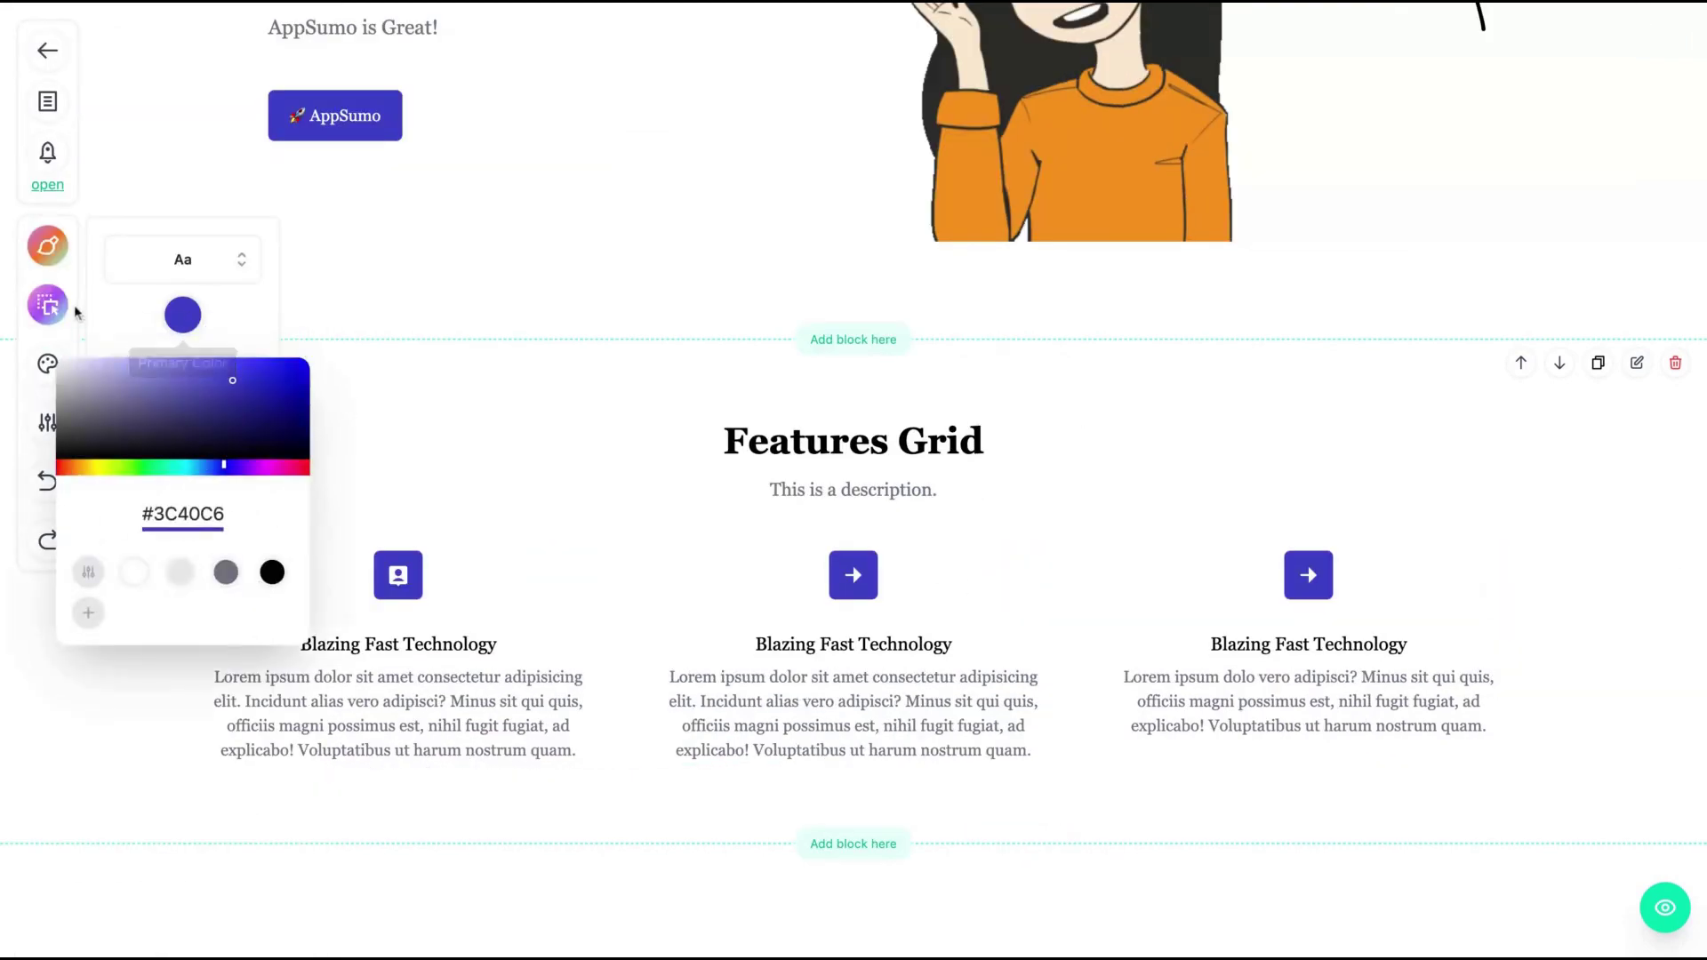
pyautogui.click(48, 305)
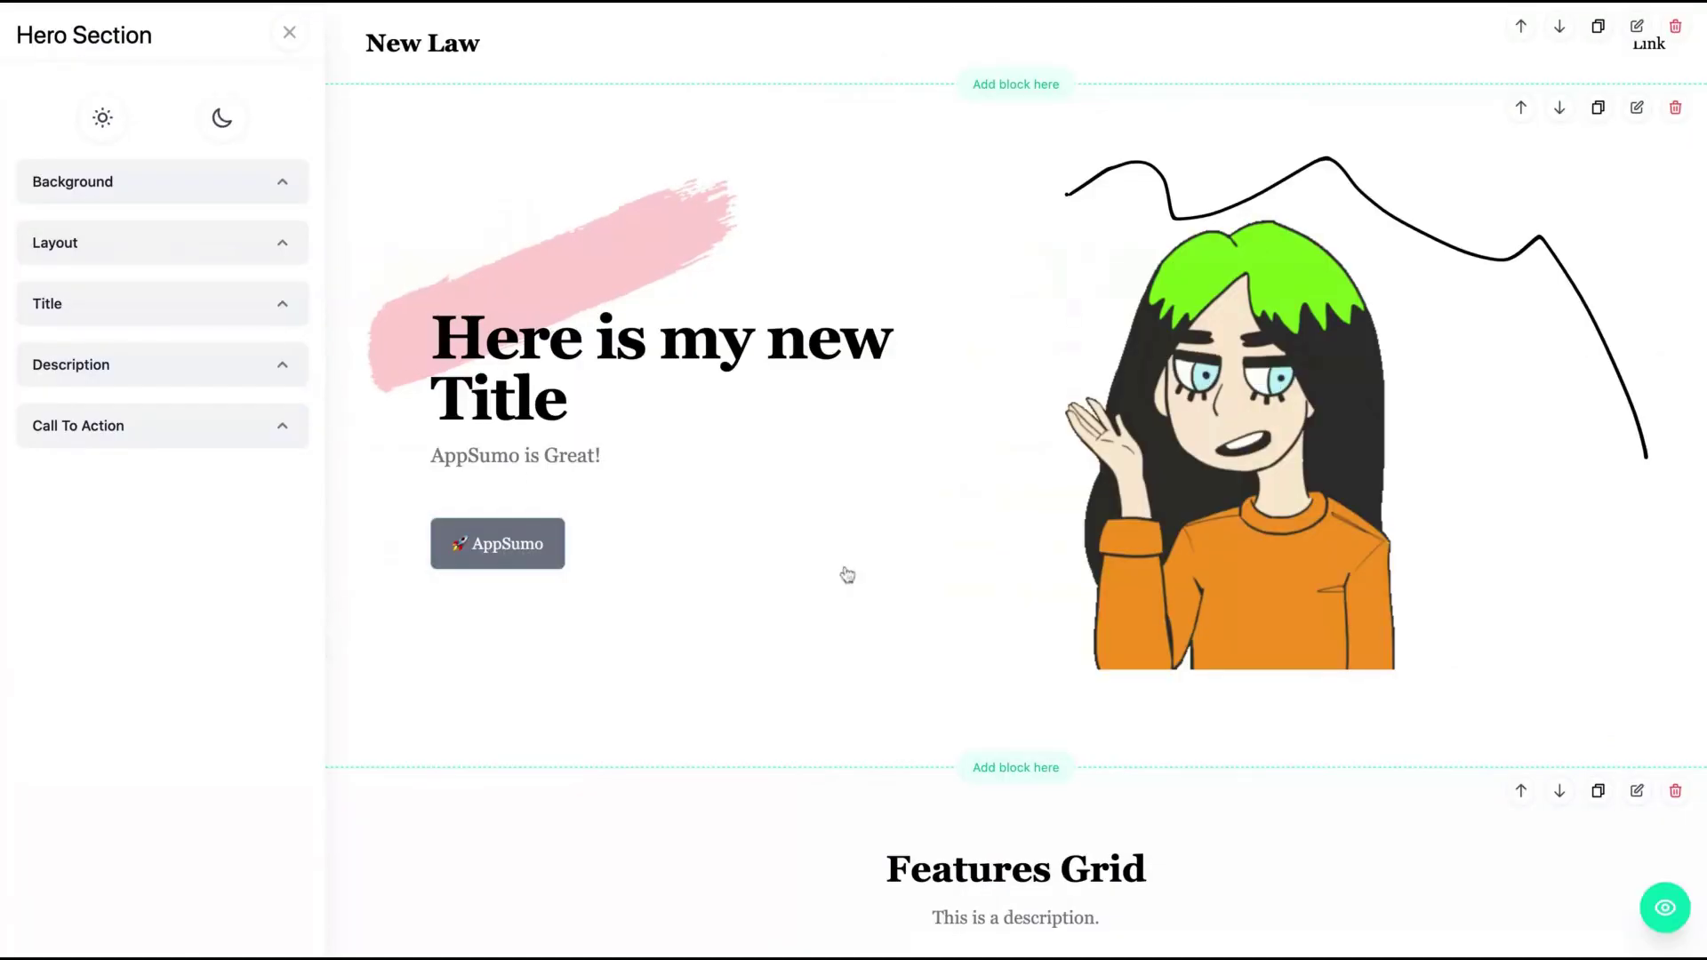
pyautogui.scroll(-5, 848, 575)
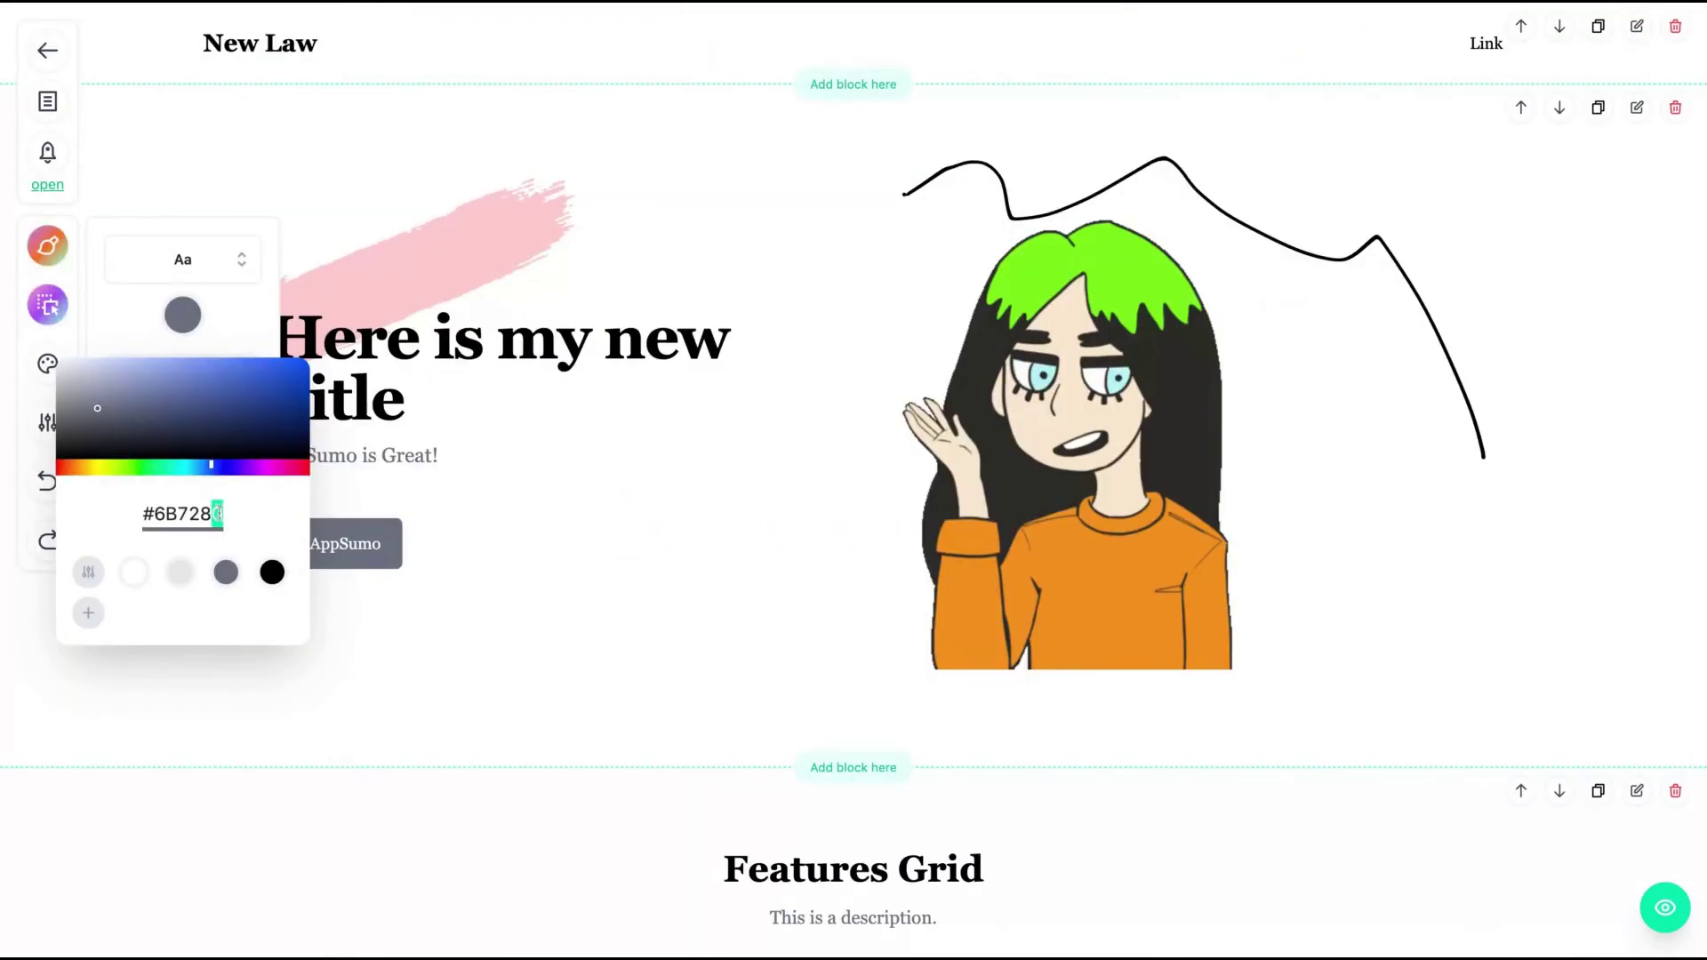
pyautogui.doubleClick(183, 514)
pyautogui.write('#704a83')
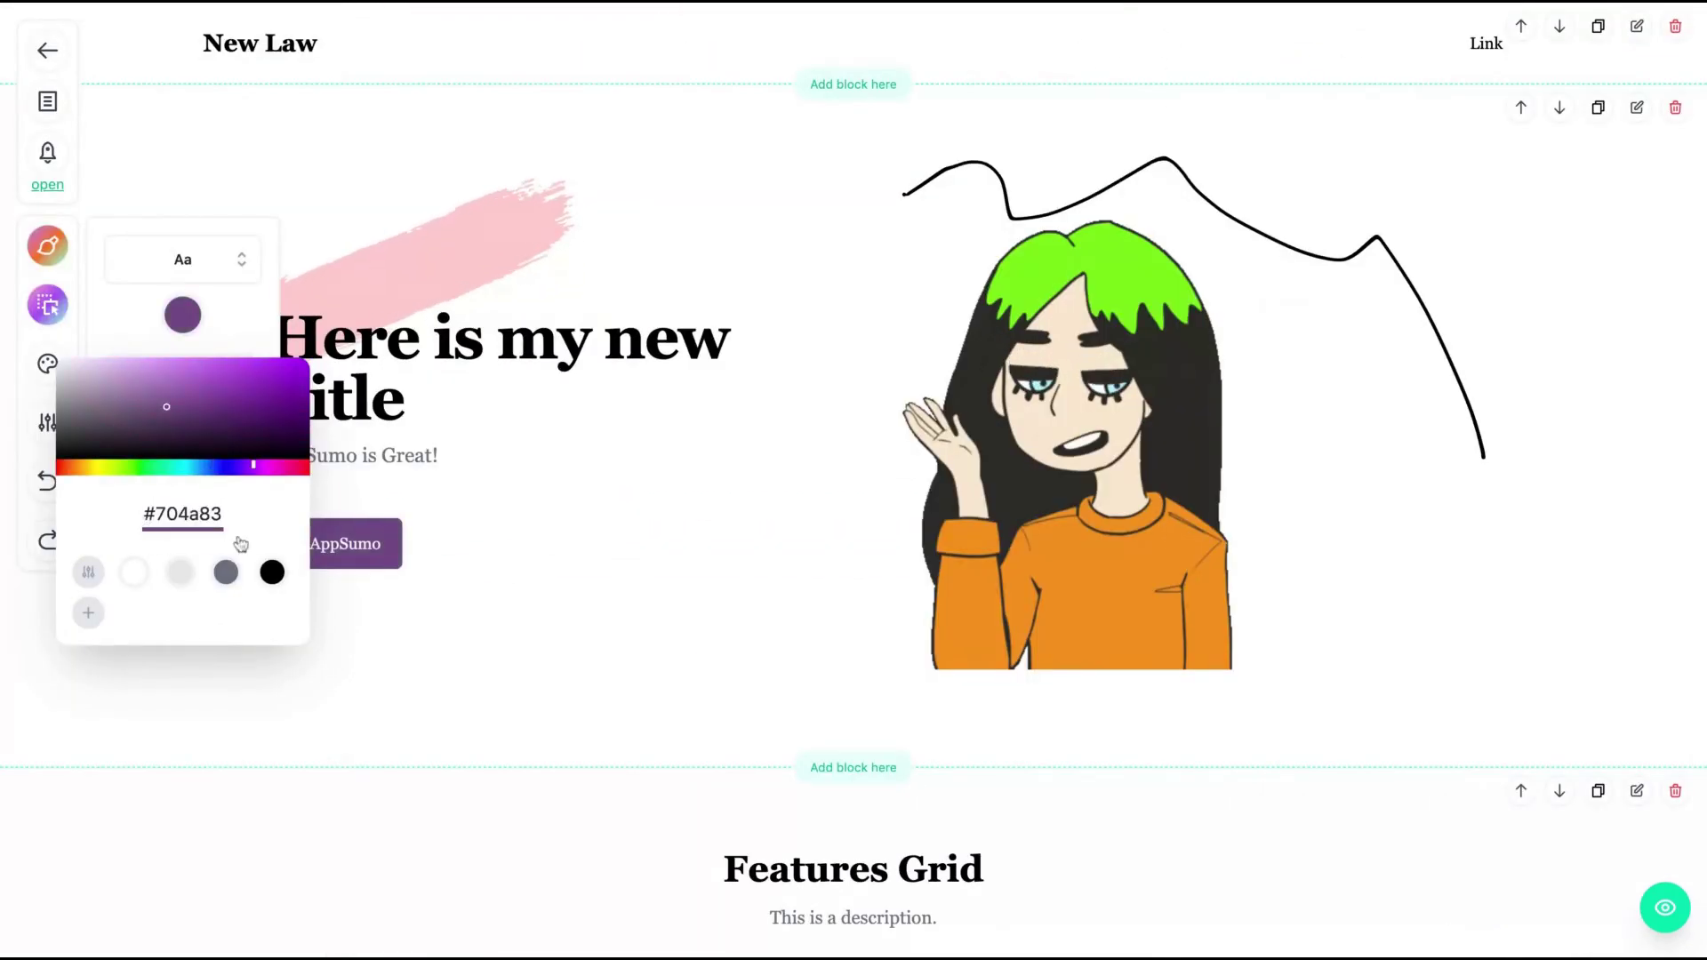
pyautogui.click(165, 538)
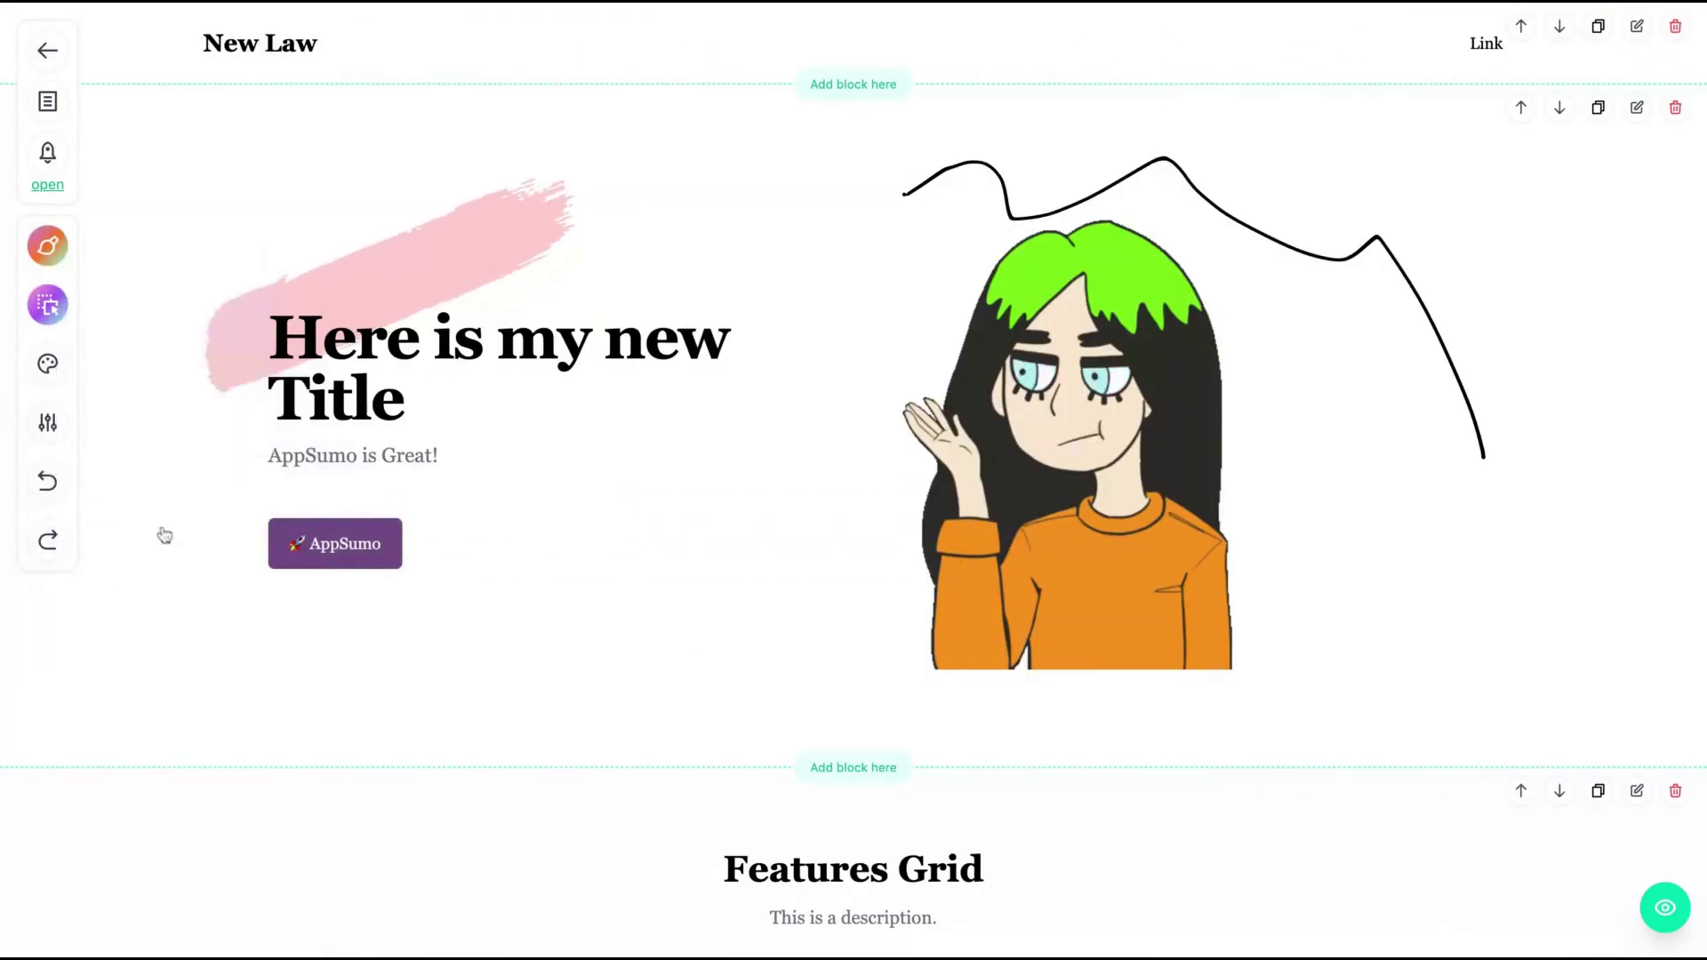
pyautogui.click(165, 536)
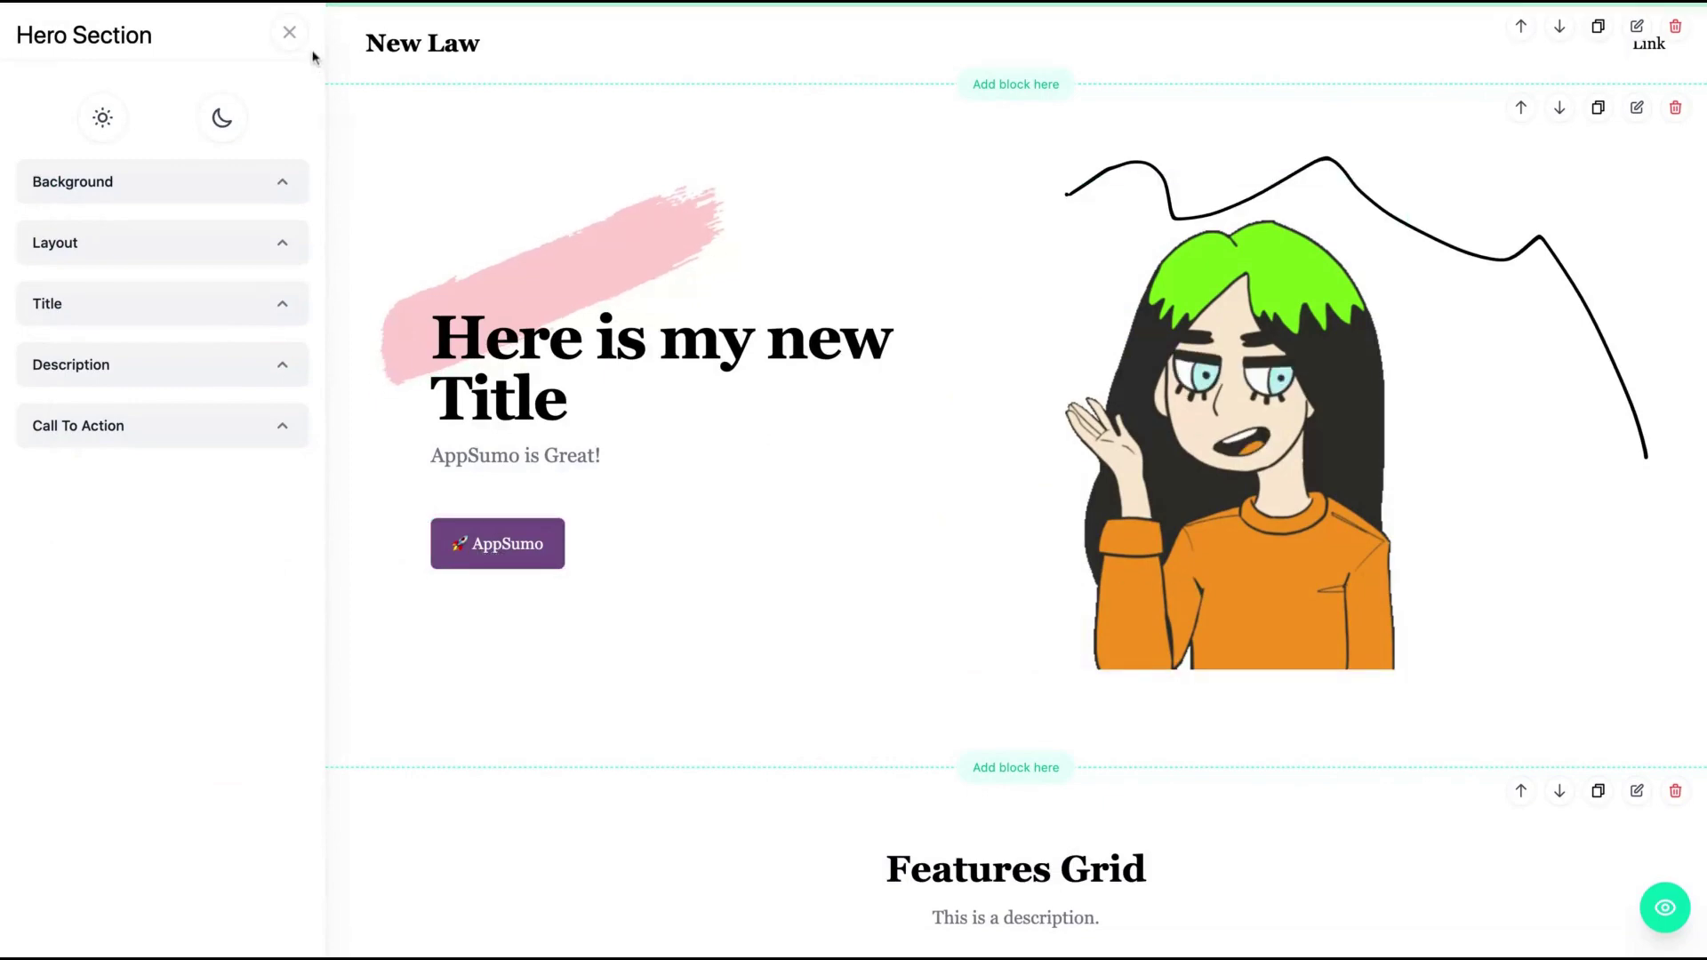
pyautogui.click(289, 33)
# - Replace Item 1's yellow shape in the Showcase block with a Giphy illustration of a woman with green and black hair
pyautogui.scroll(-5, 788, 545)
pyautogui.scroll(-10, 965, 632)
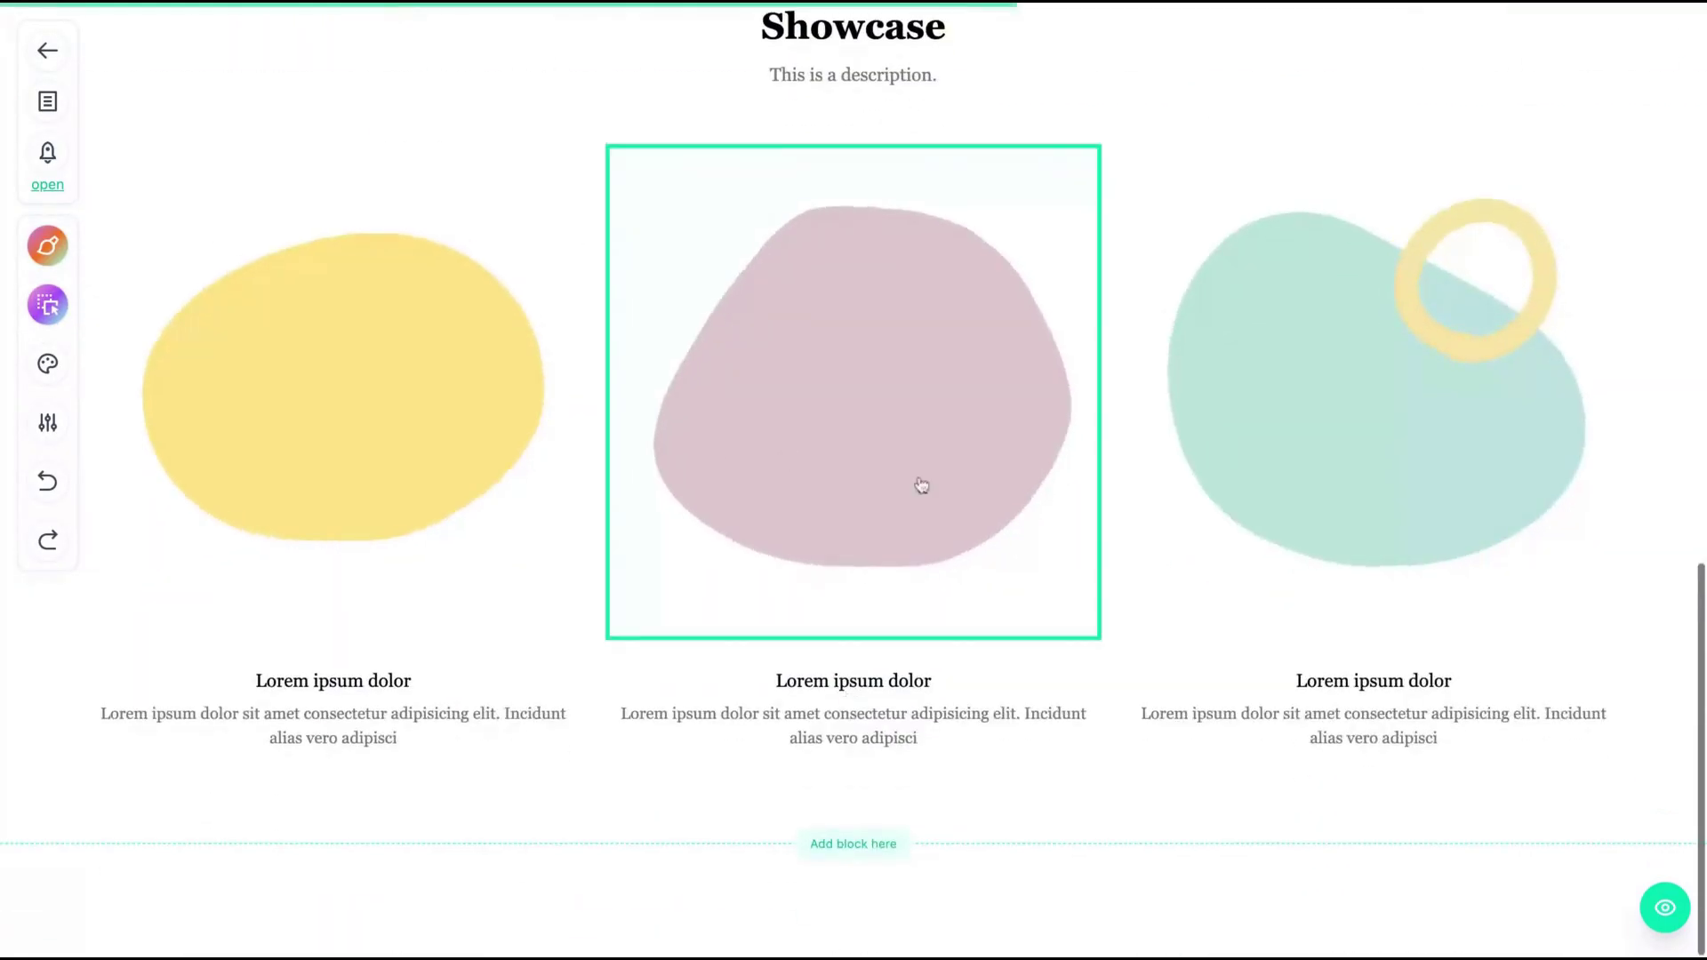
pyautogui.click(1639, 62)
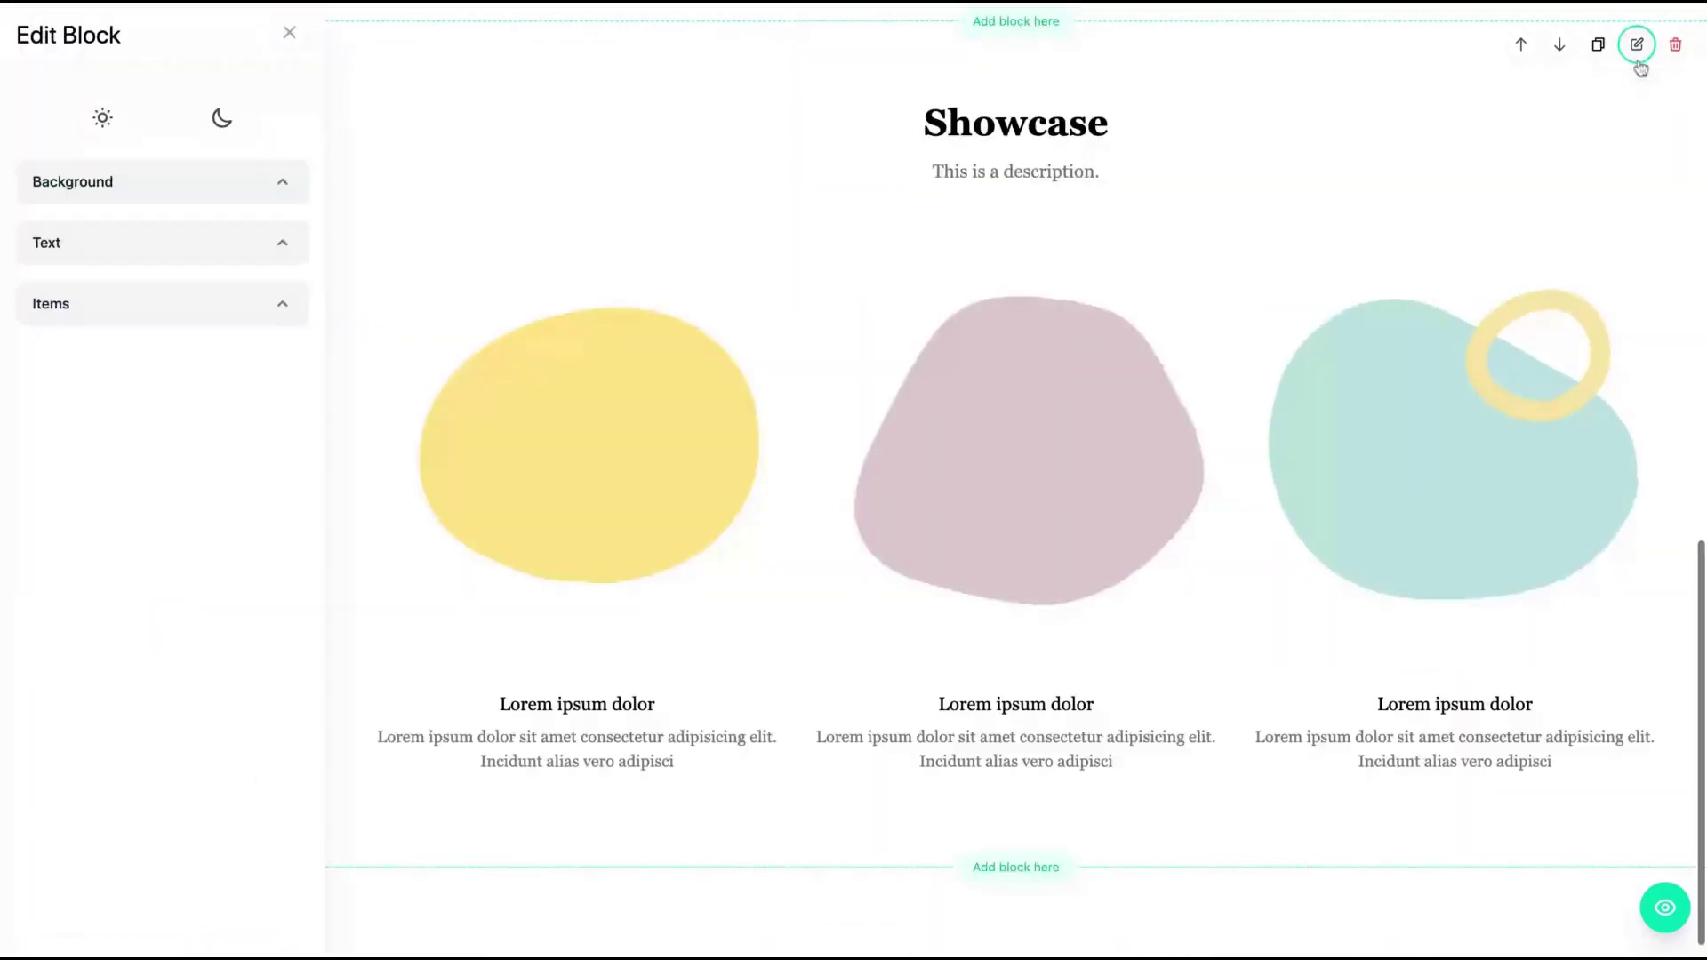
pyautogui.click(95, 296)
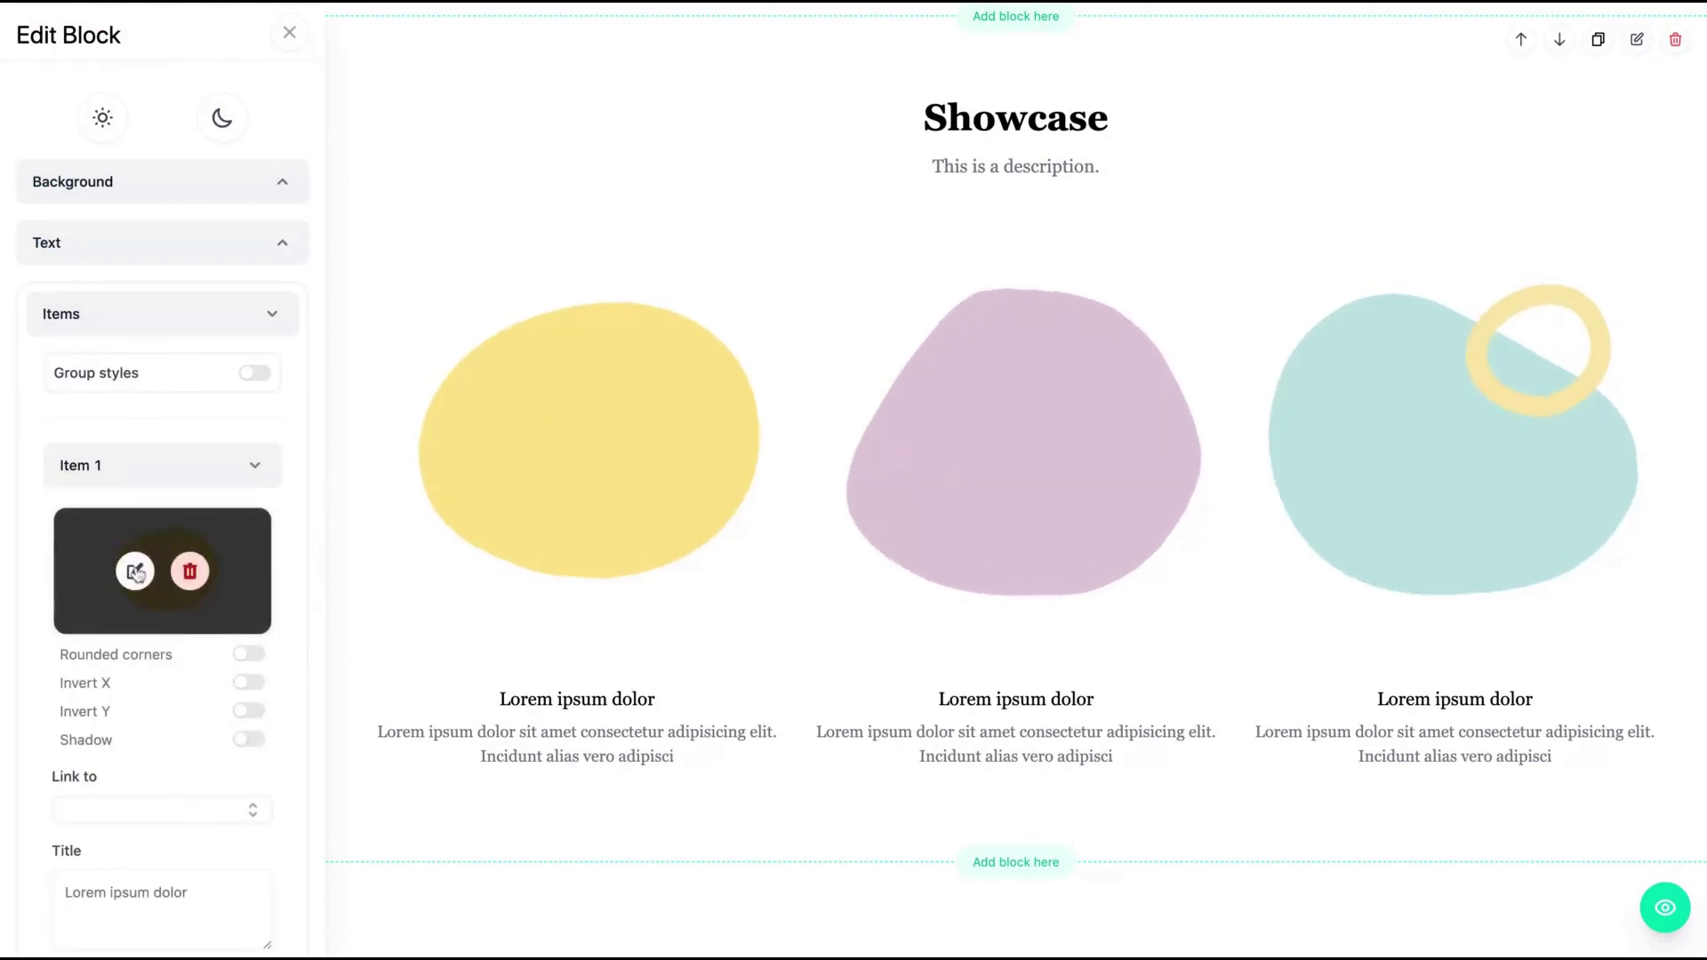
pyautogui.click(134, 571)
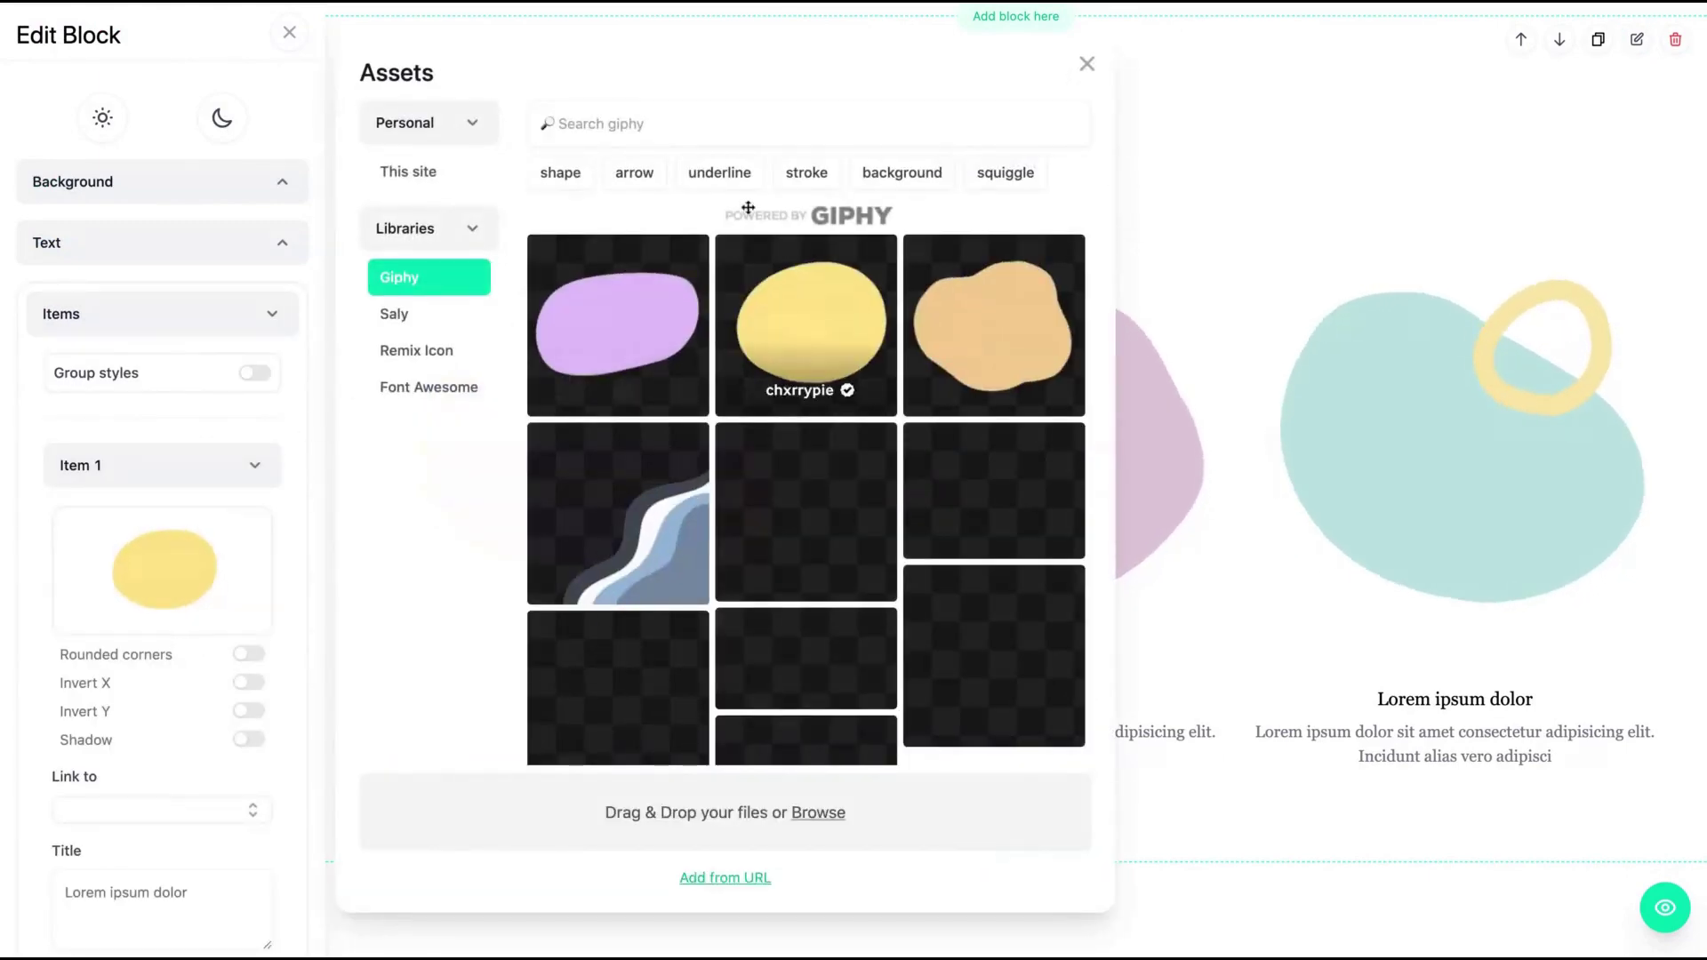
pyautogui.click(715, 130)
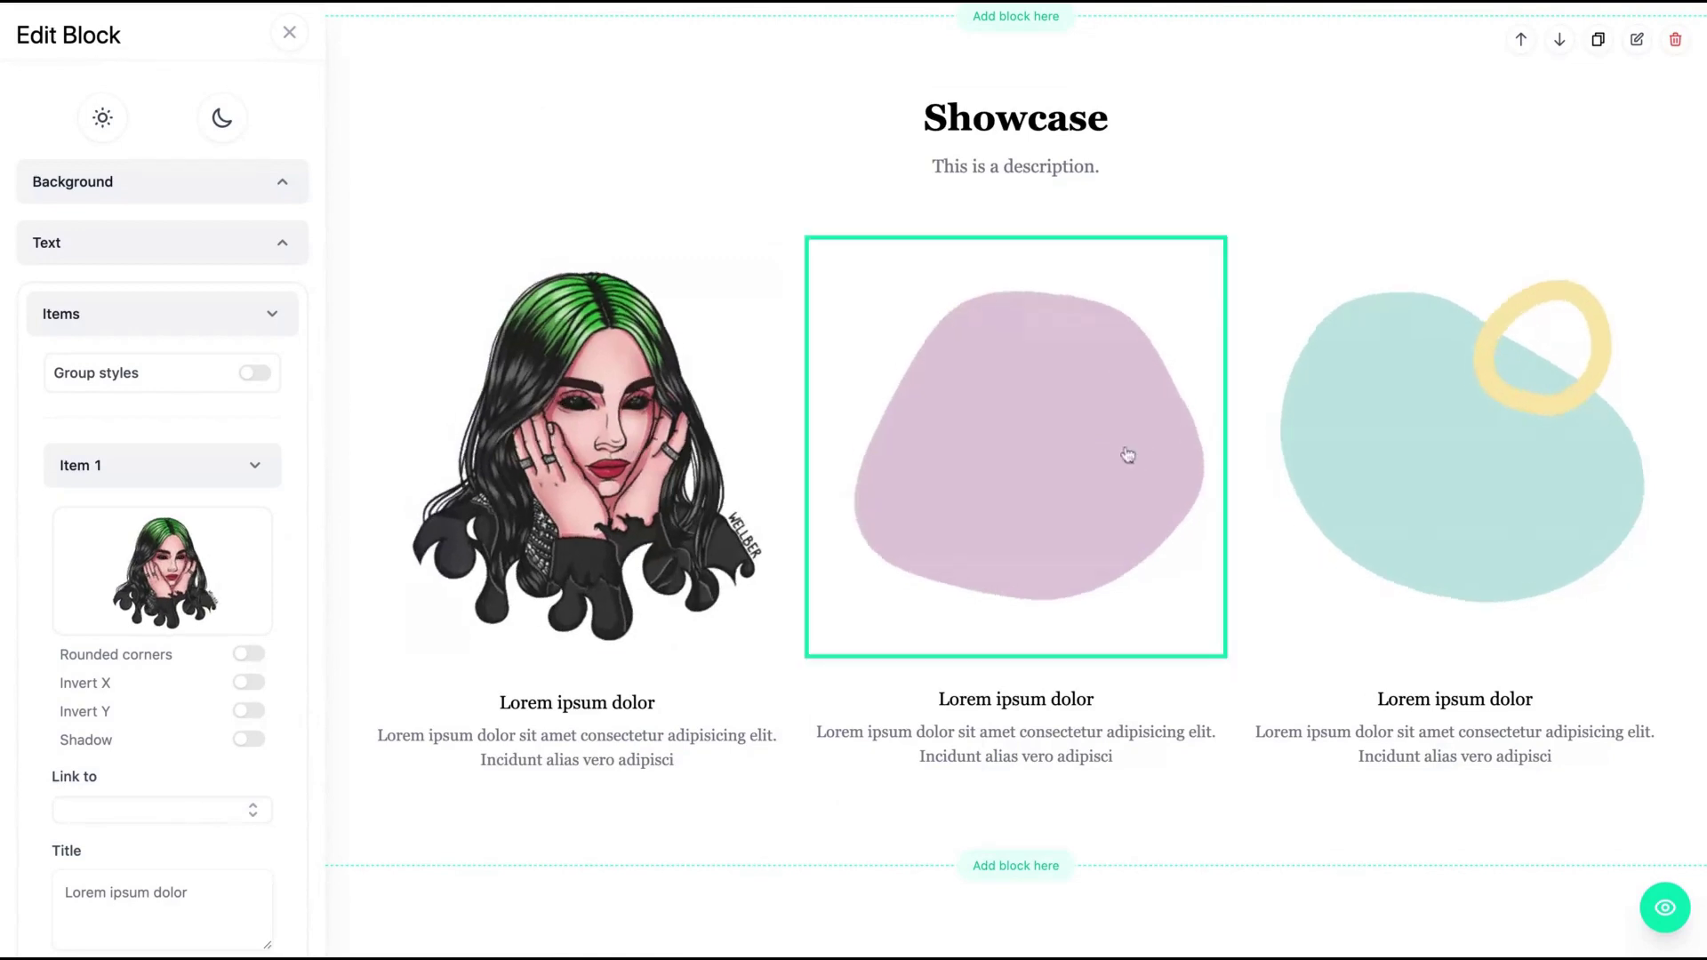
pyautogui.scroll(2, 1010, 537)
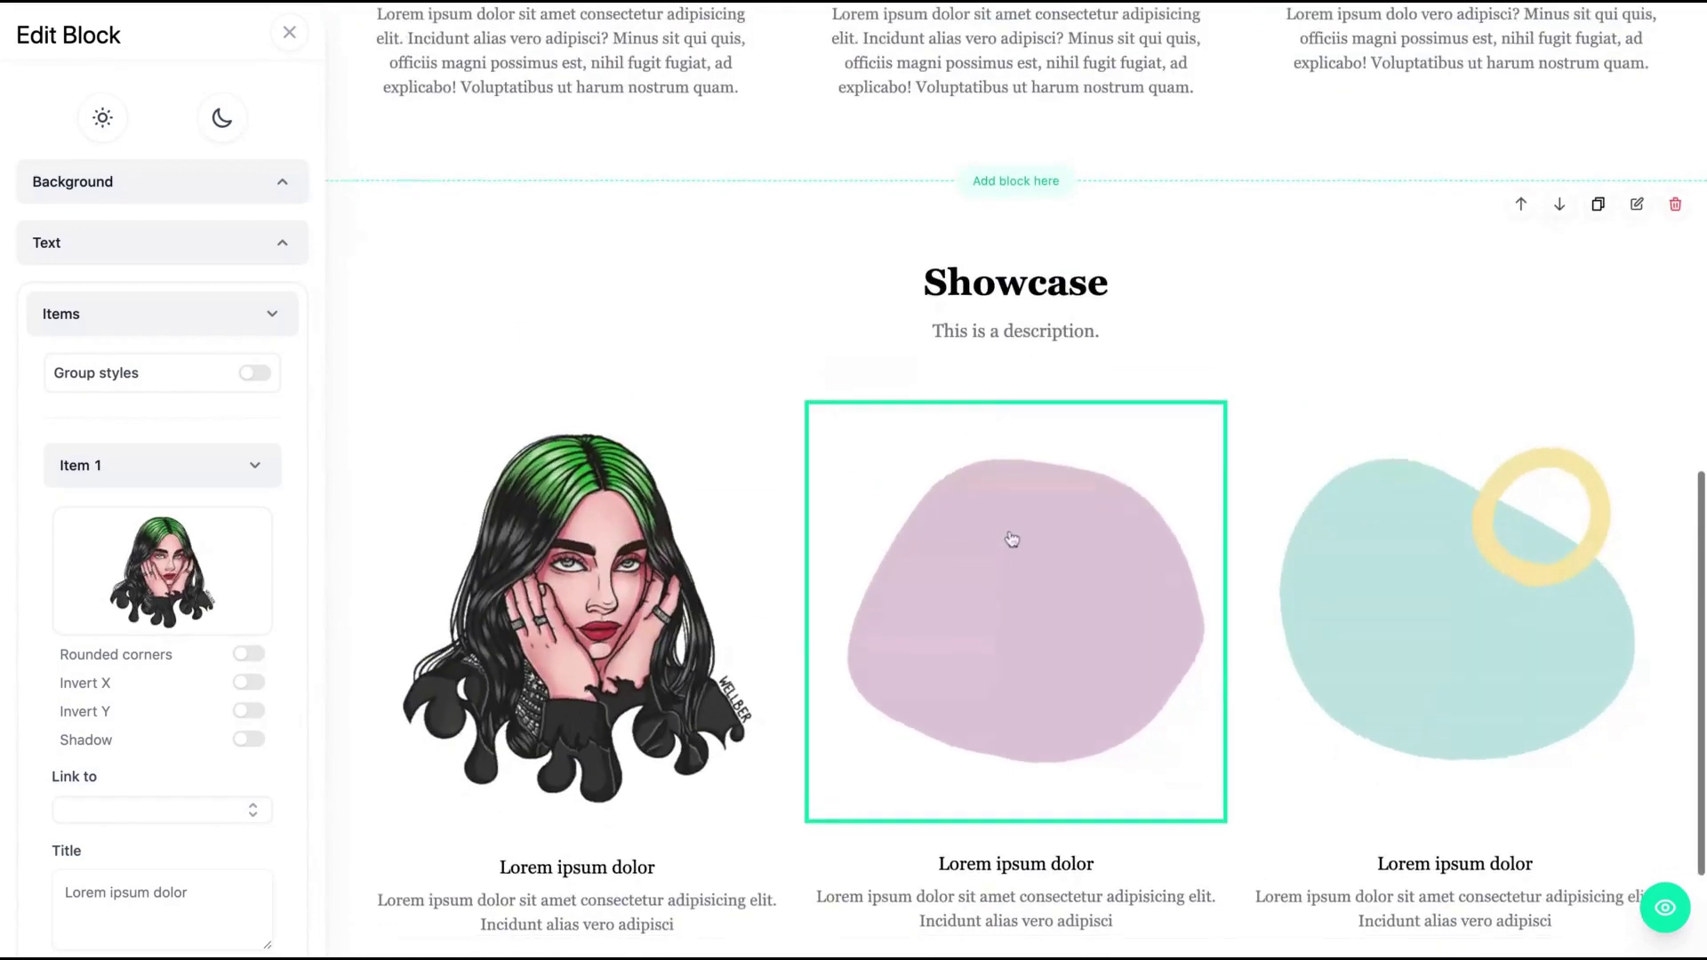
pyautogui.scroll(-1, 1005, 537)
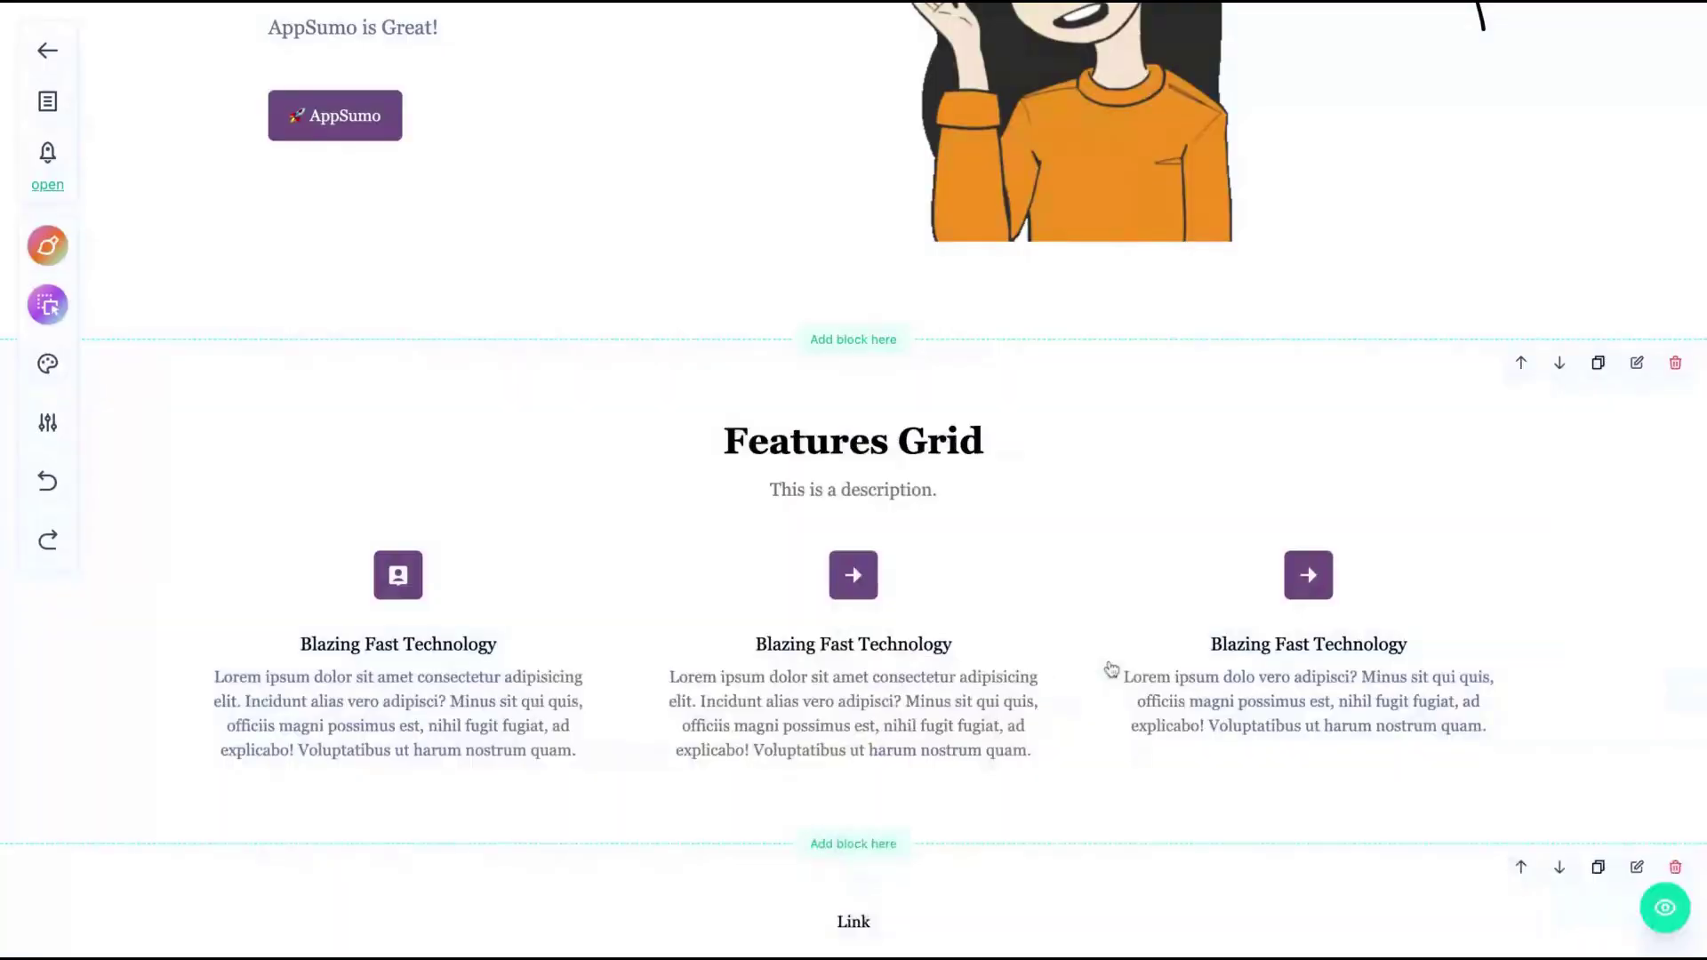
# - Add a WhiteBoard block below the hero section and open its settings
pyautogui.scroll(-3, 1109, 671)
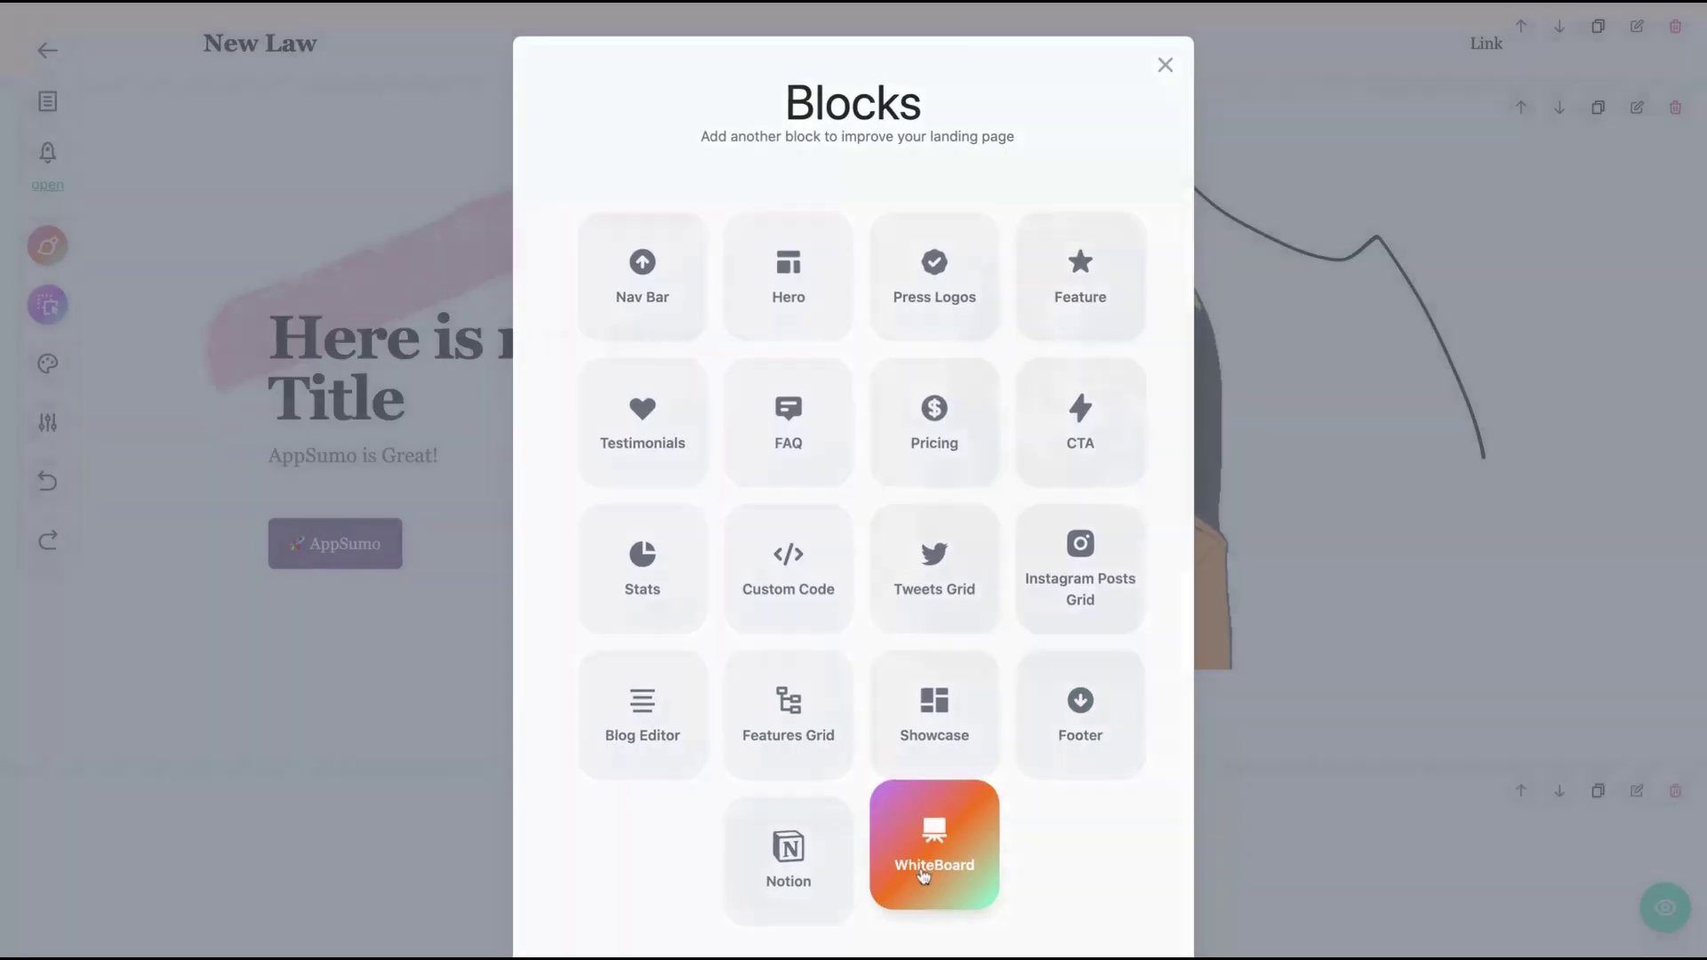
pyautogui.click(923, 876)
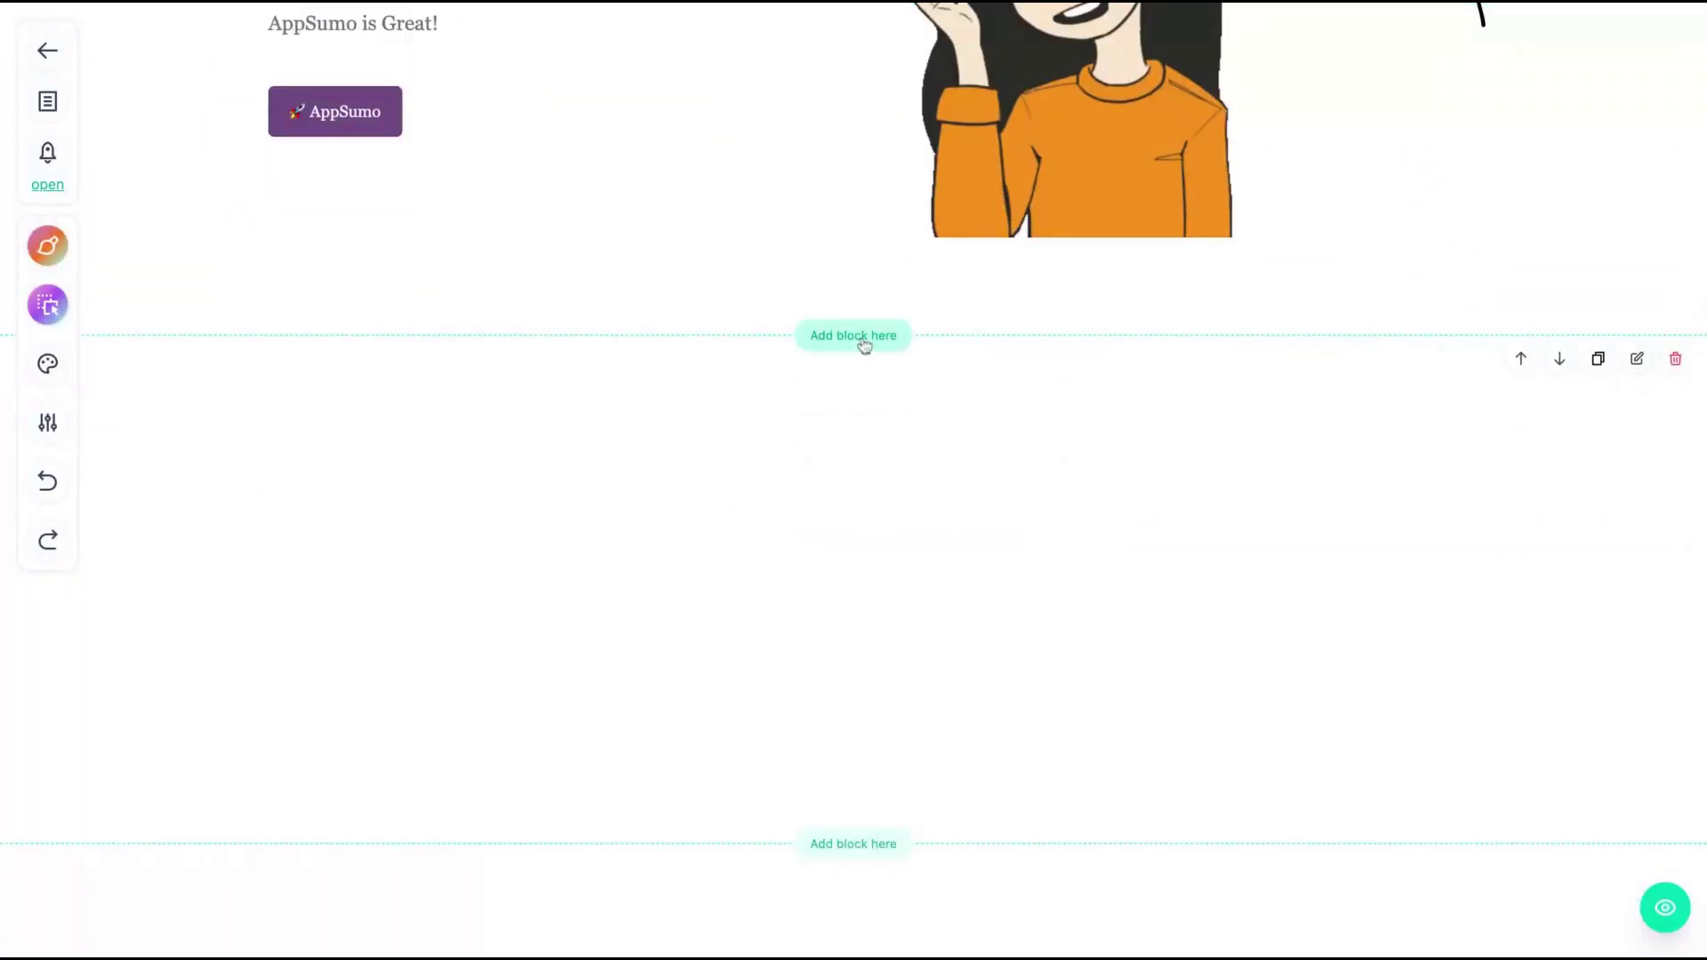
pyautogui.click(1637, 359)
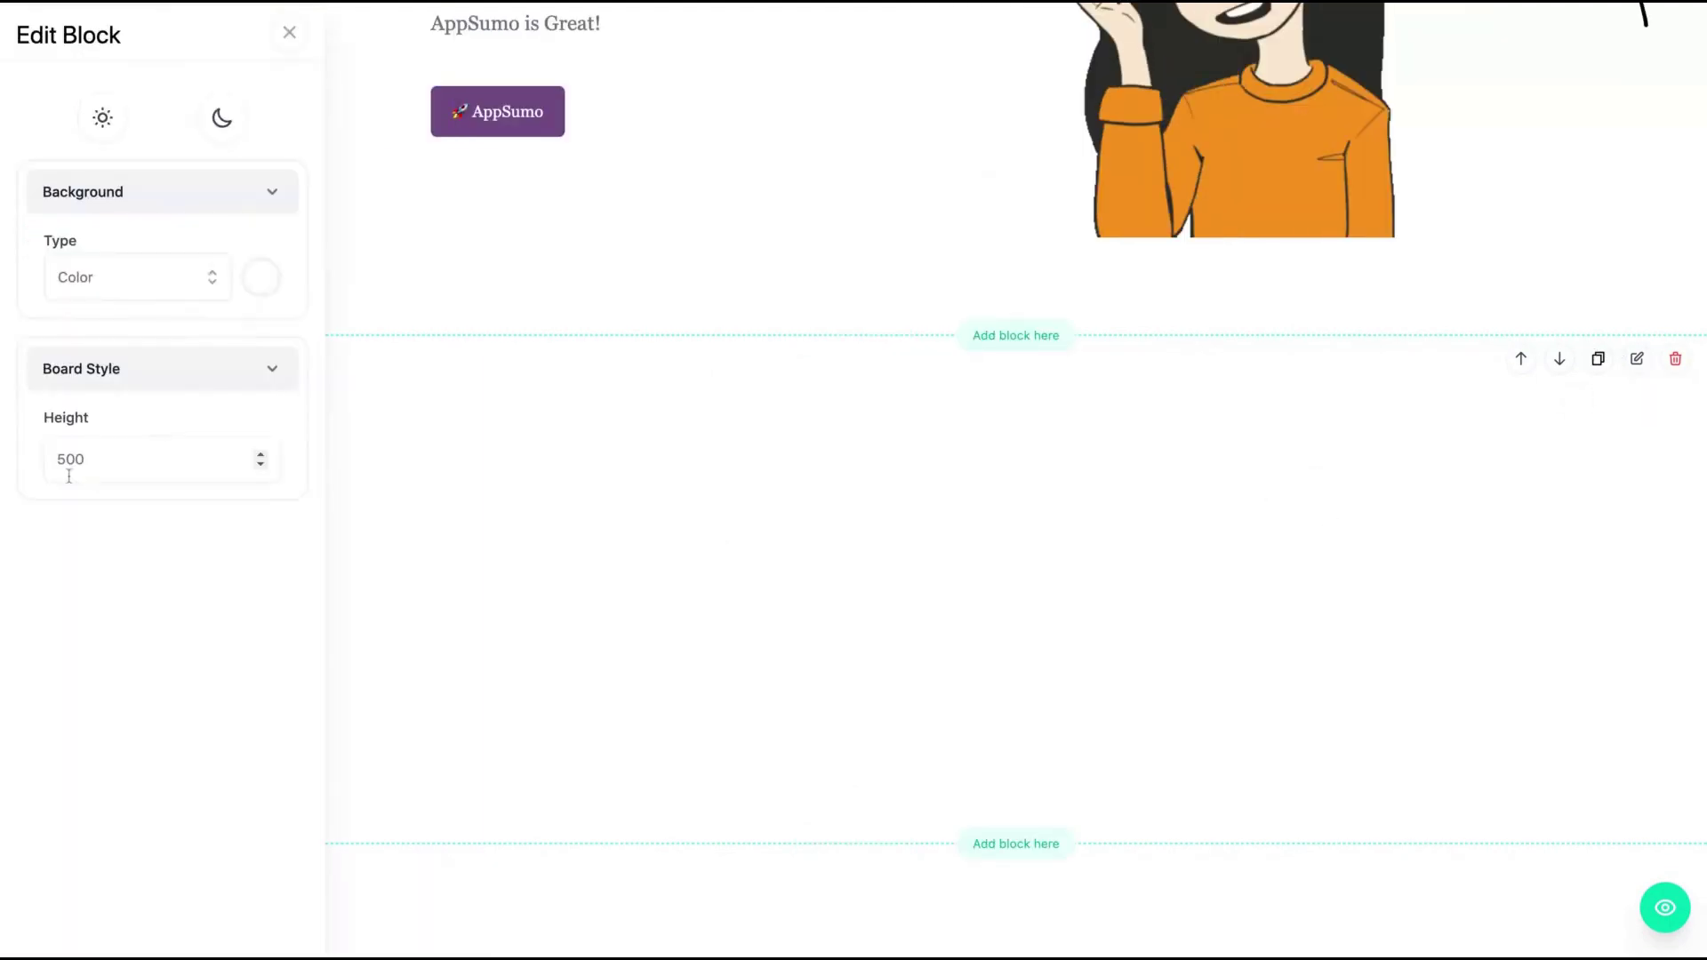
# - Try the dark theme on the WhiteBoard block, return it to the light theme and close the block's settings
pyautogui.click(223, 119)
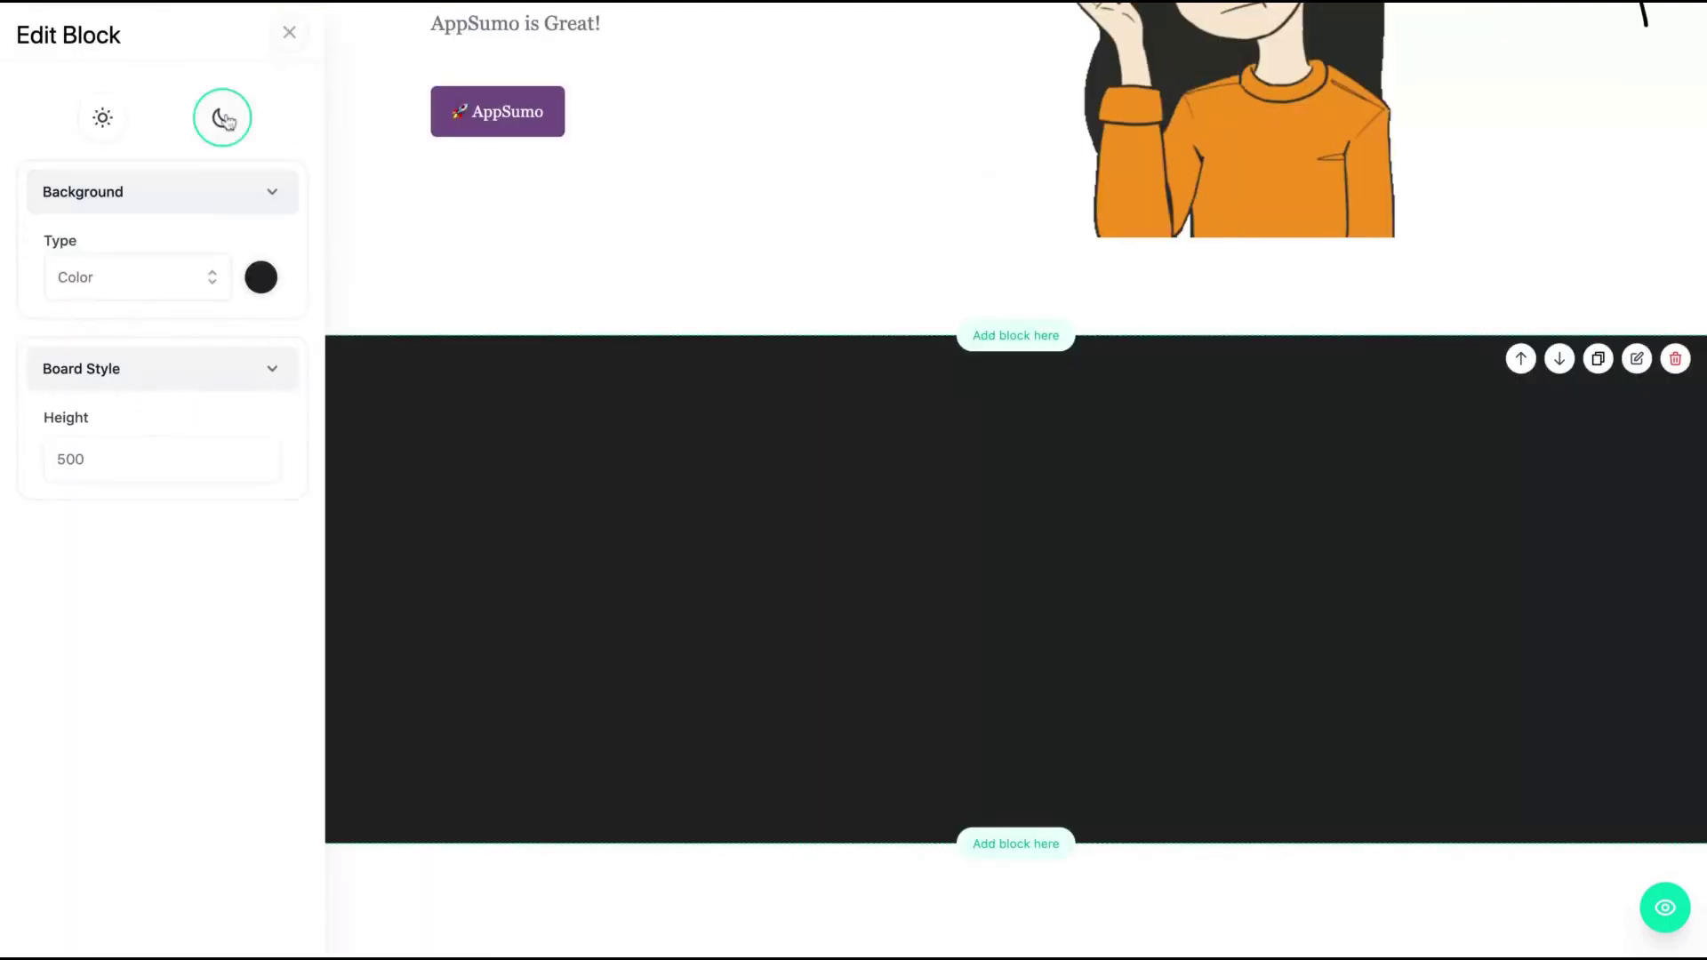
pyautogui.click(102, 118)
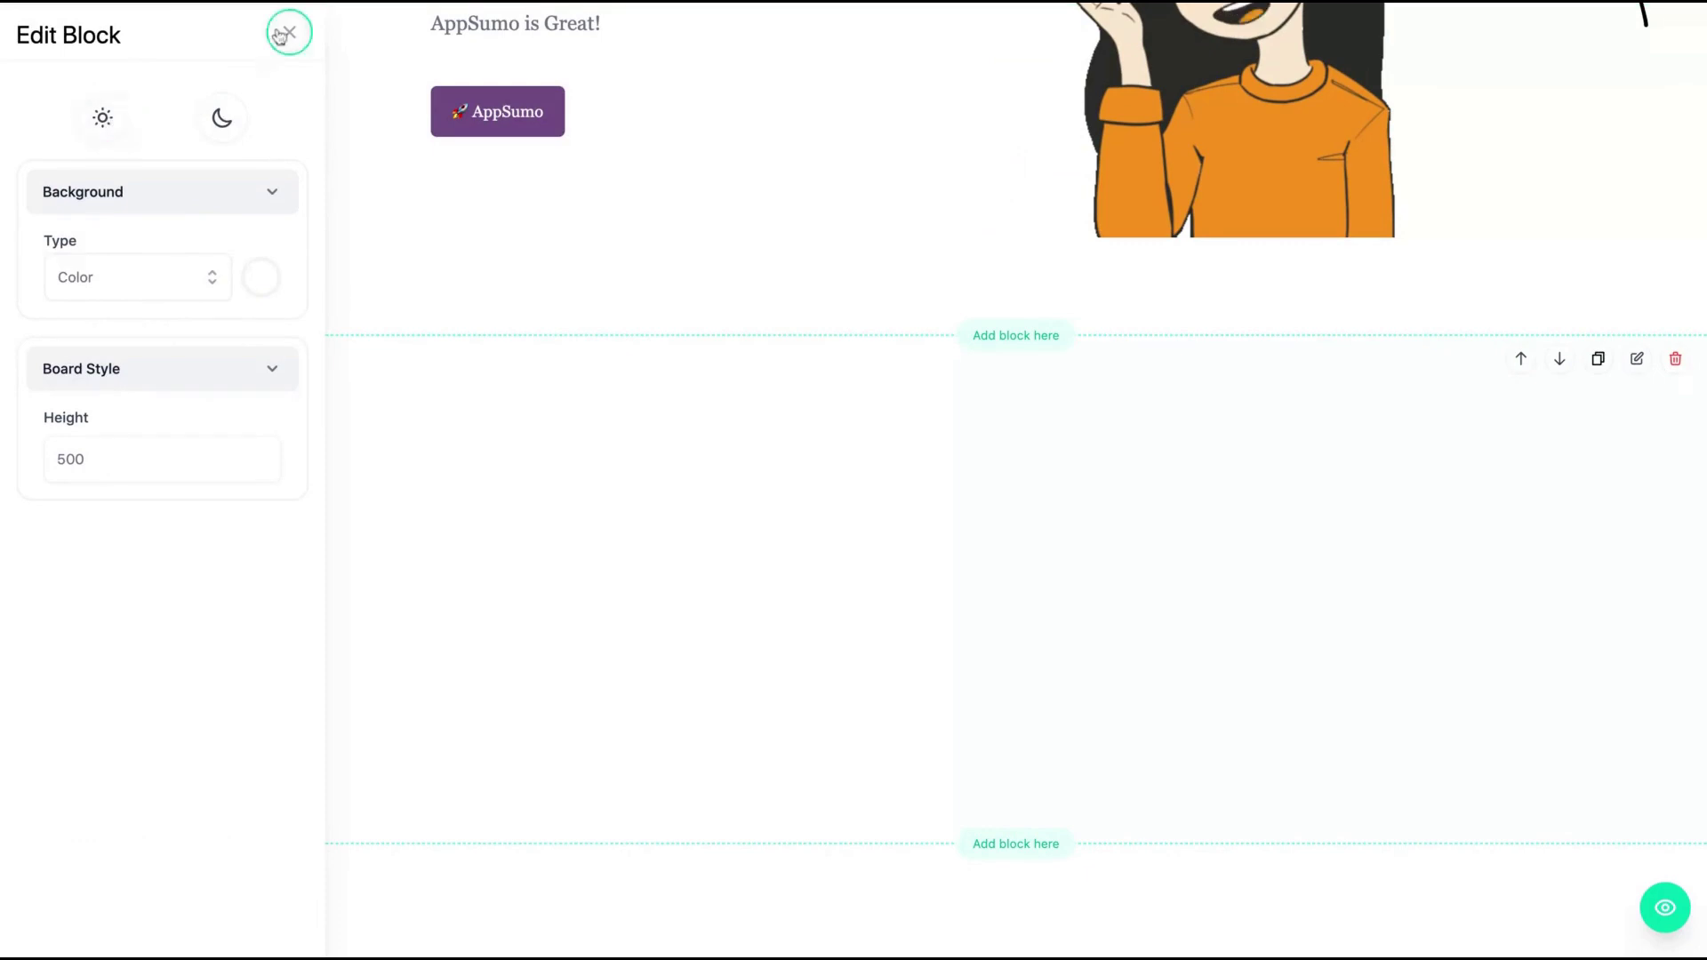
pyautogui.click(289, 32)
# - Draw freehand zigzag and curved lines across the full width of the WhiteBoard block
pyautogui.click(47, 249)
pyautogui.moveTo(1083, 611)
pyautogui.mouseDown()
pyautogui.moveTo(1158, 605)
pyautogui.moveTo(1544, 485)
pyautogui.moveTo(674, 436)
pyautogui.mouseUp()
pyautogui.click(1013, 896)
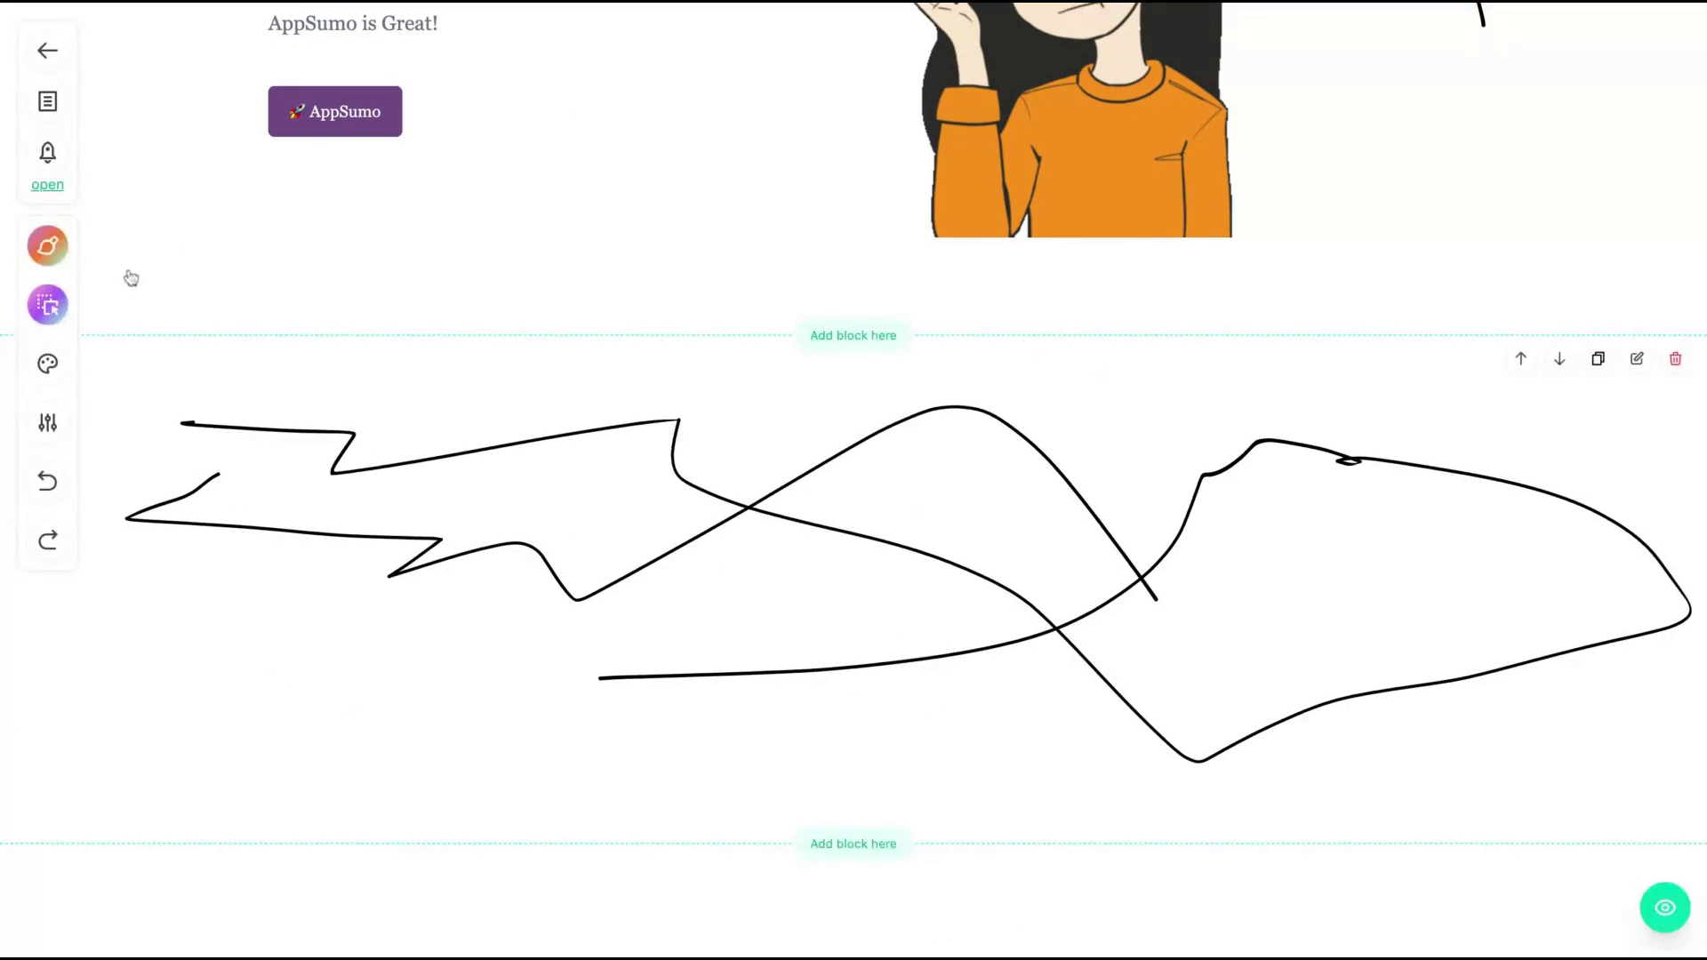
# - Place a white heart graphic inside the right-hand loop of the whiteboard drawing and select the freehand drawing
pyautogui.click(48, 305)
pyautogui.click(374, 338)
pyautogui.moveTo(1326, 674); pyautogui.dragTo(1242, 713)
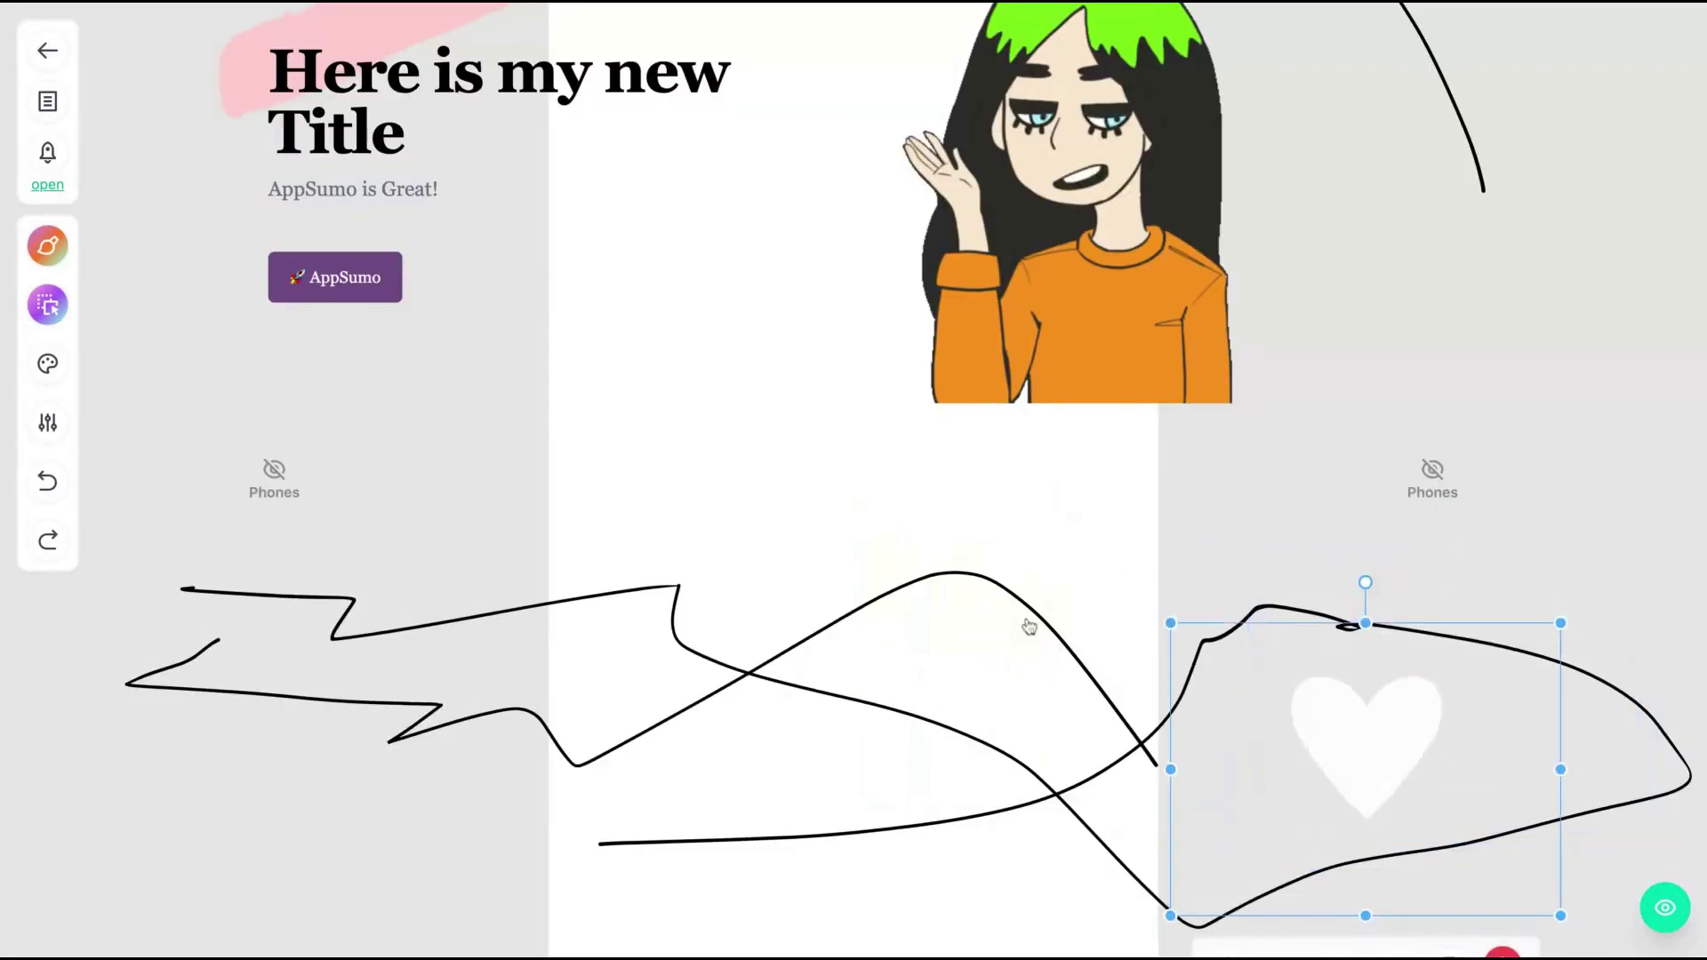
pyautogui.click(998, 655)
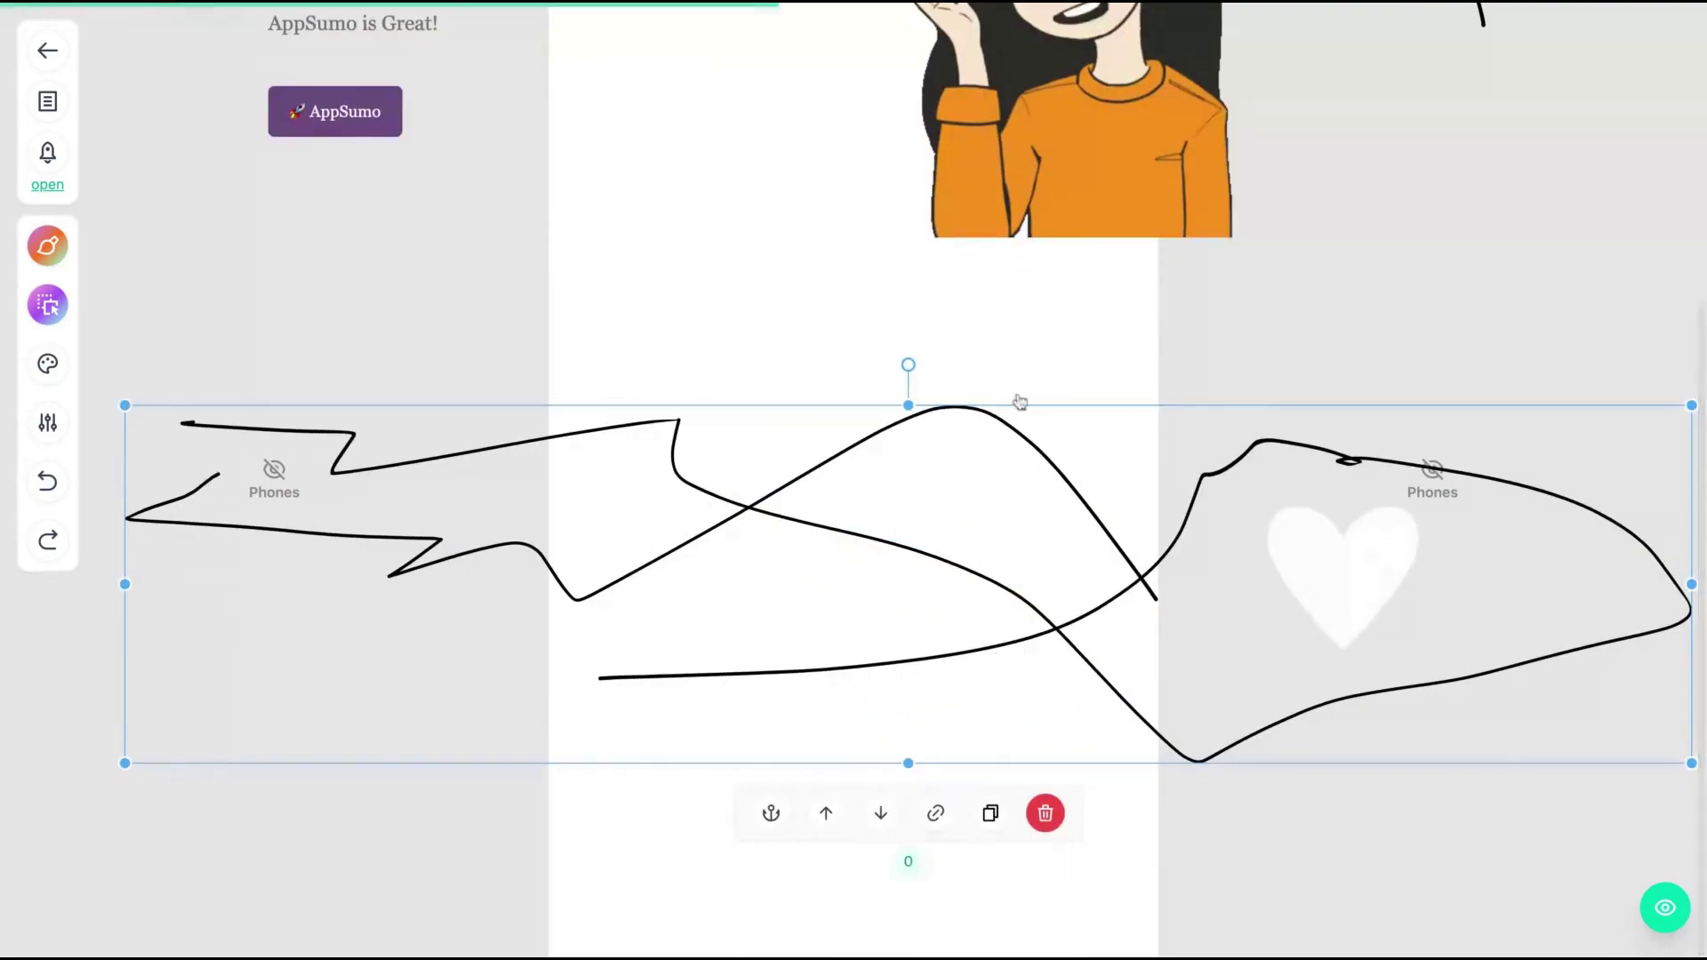
# - Close the block picker without adding anything and delete the hero section below the navigation bar
pyautogui.scroll(5, 1131, 477)
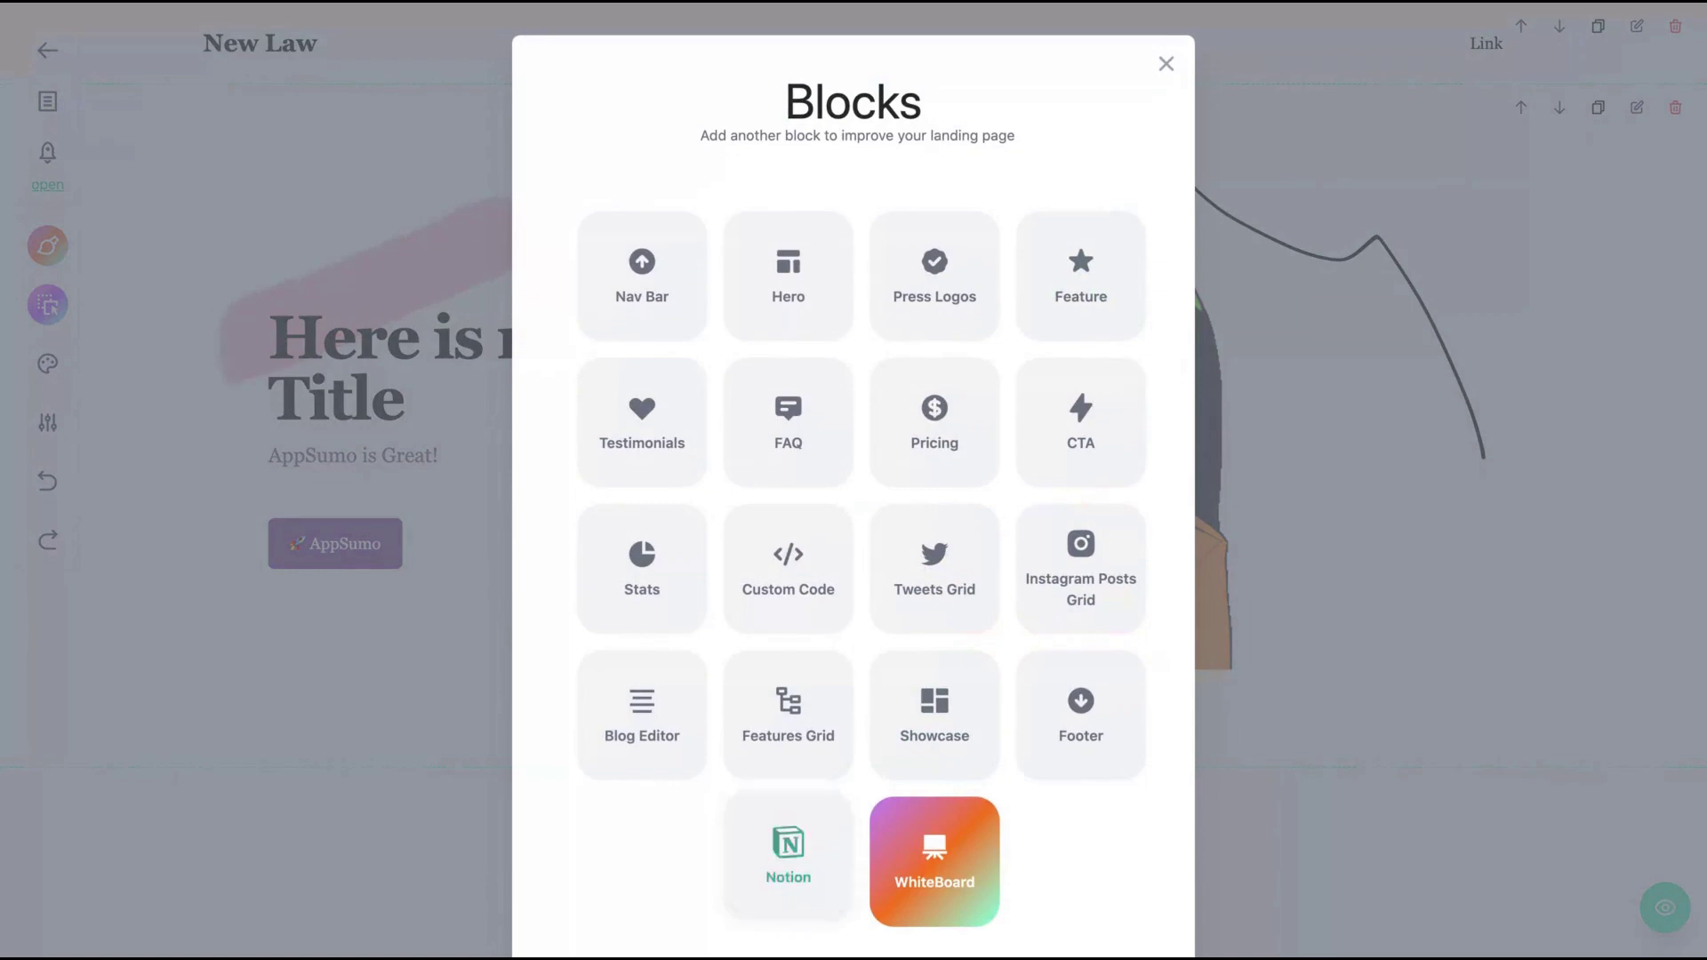
pyautogui.click(1166, 67)
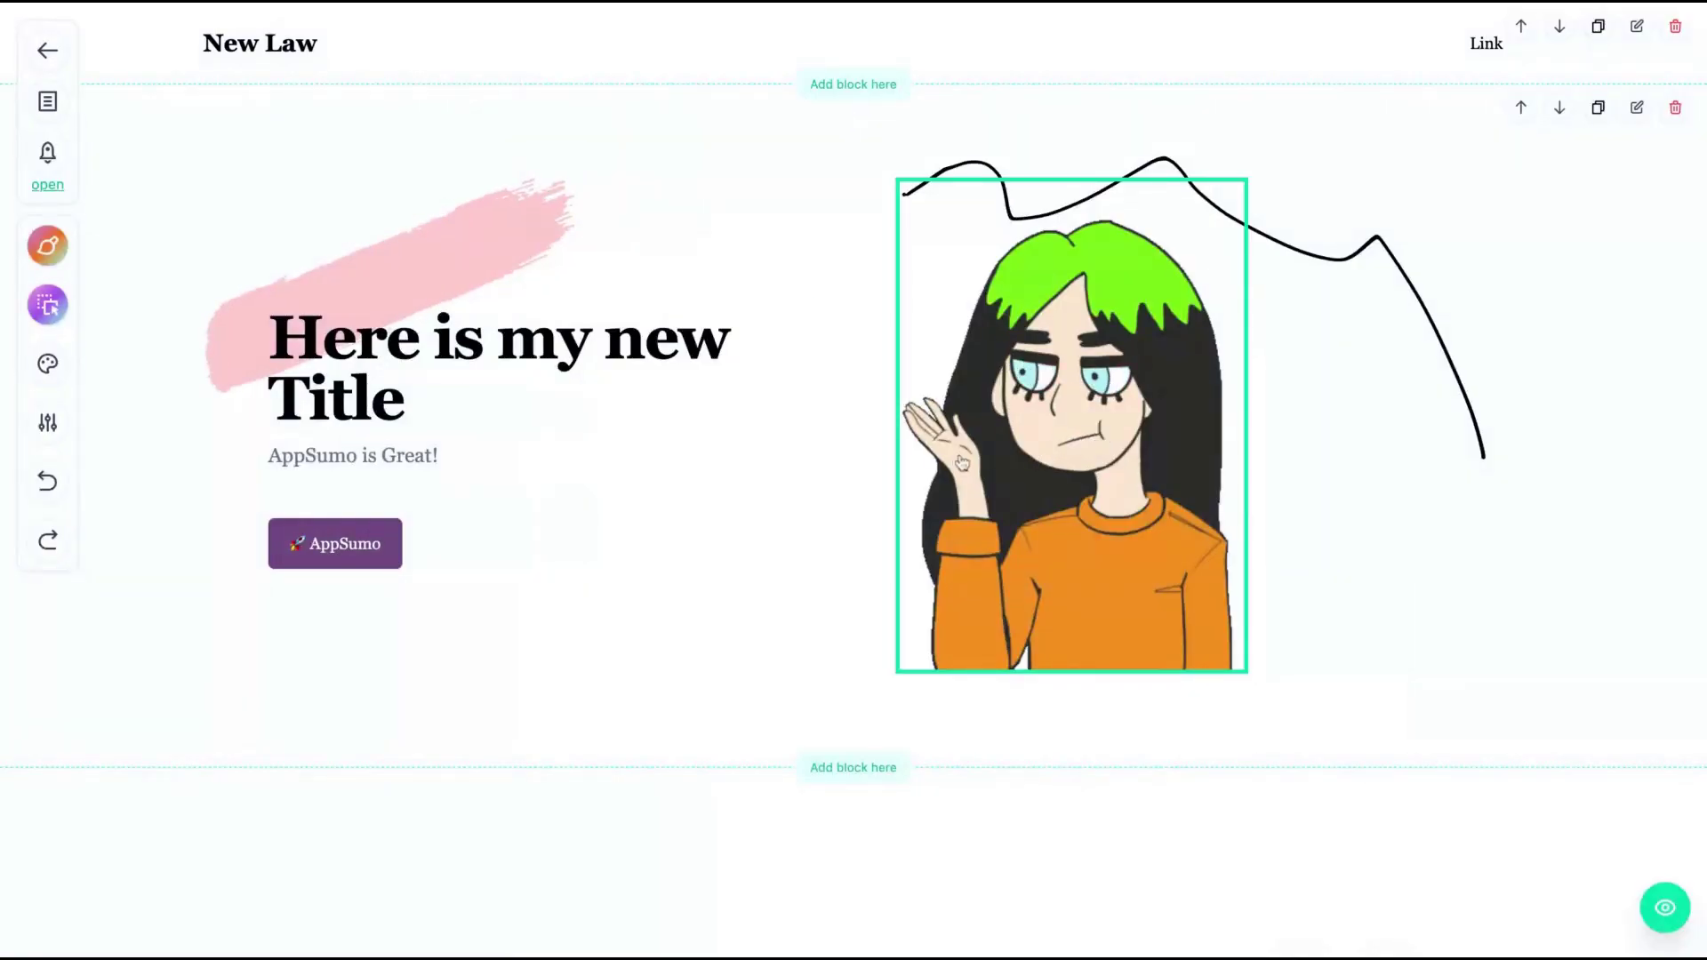
pyautogui.click(1676, 108)
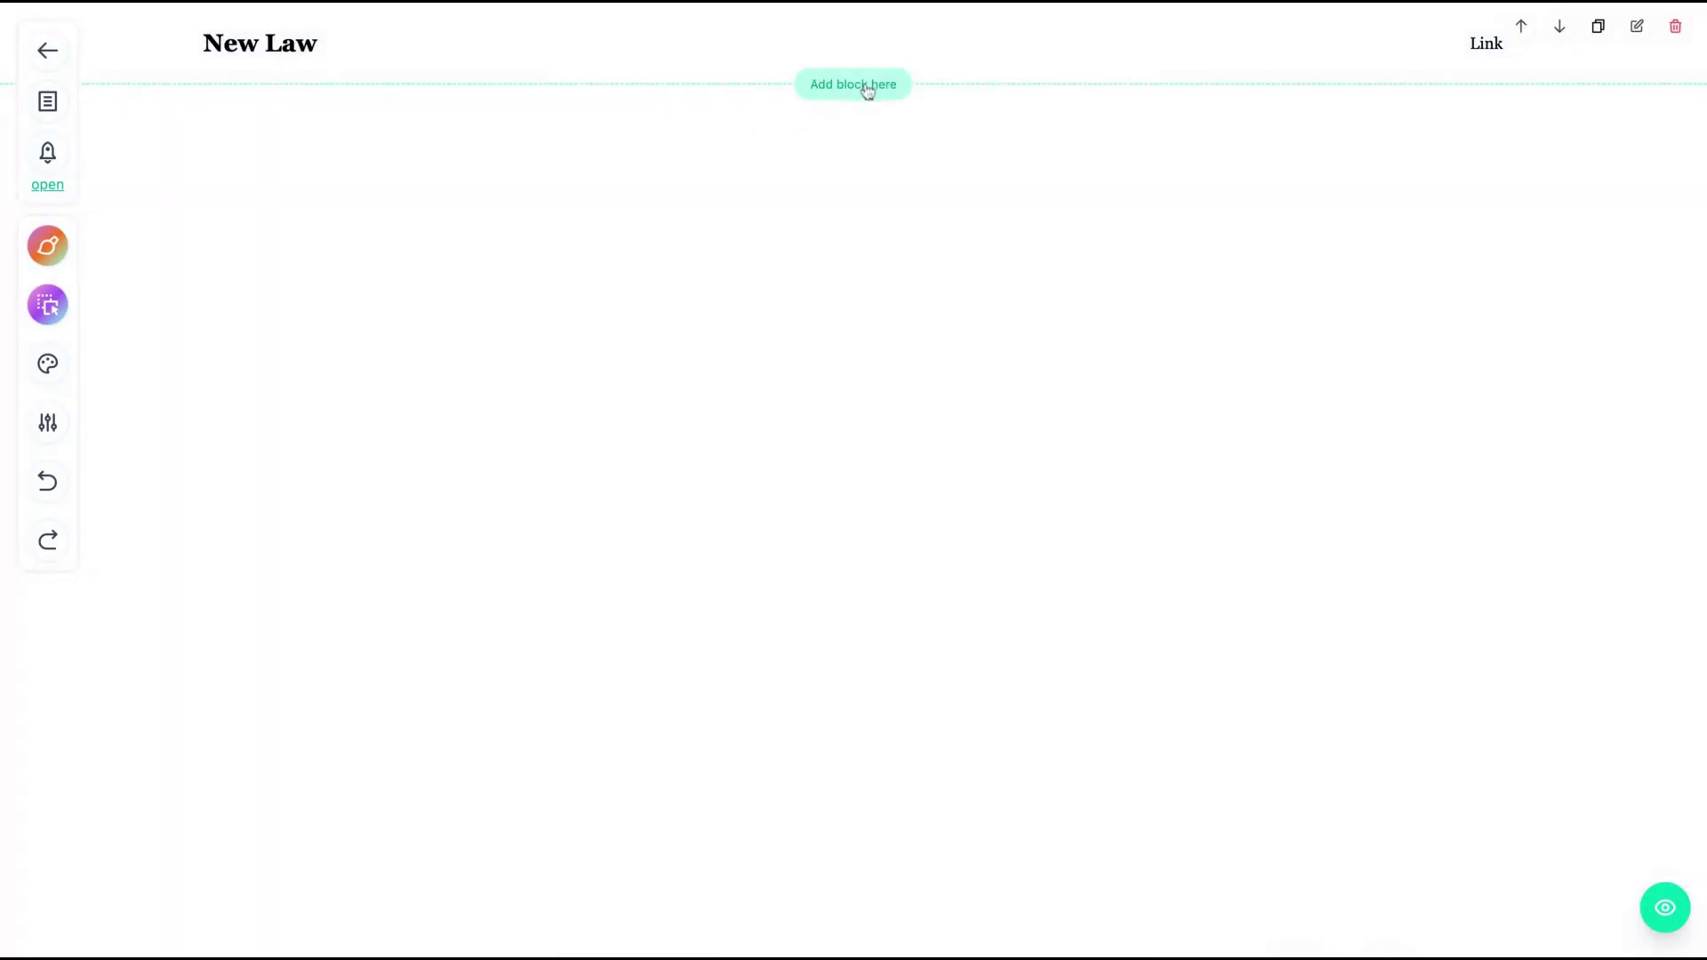
# - Add a Notion block below the navigation bar and open its settings
pyautogui.click(867, 87)
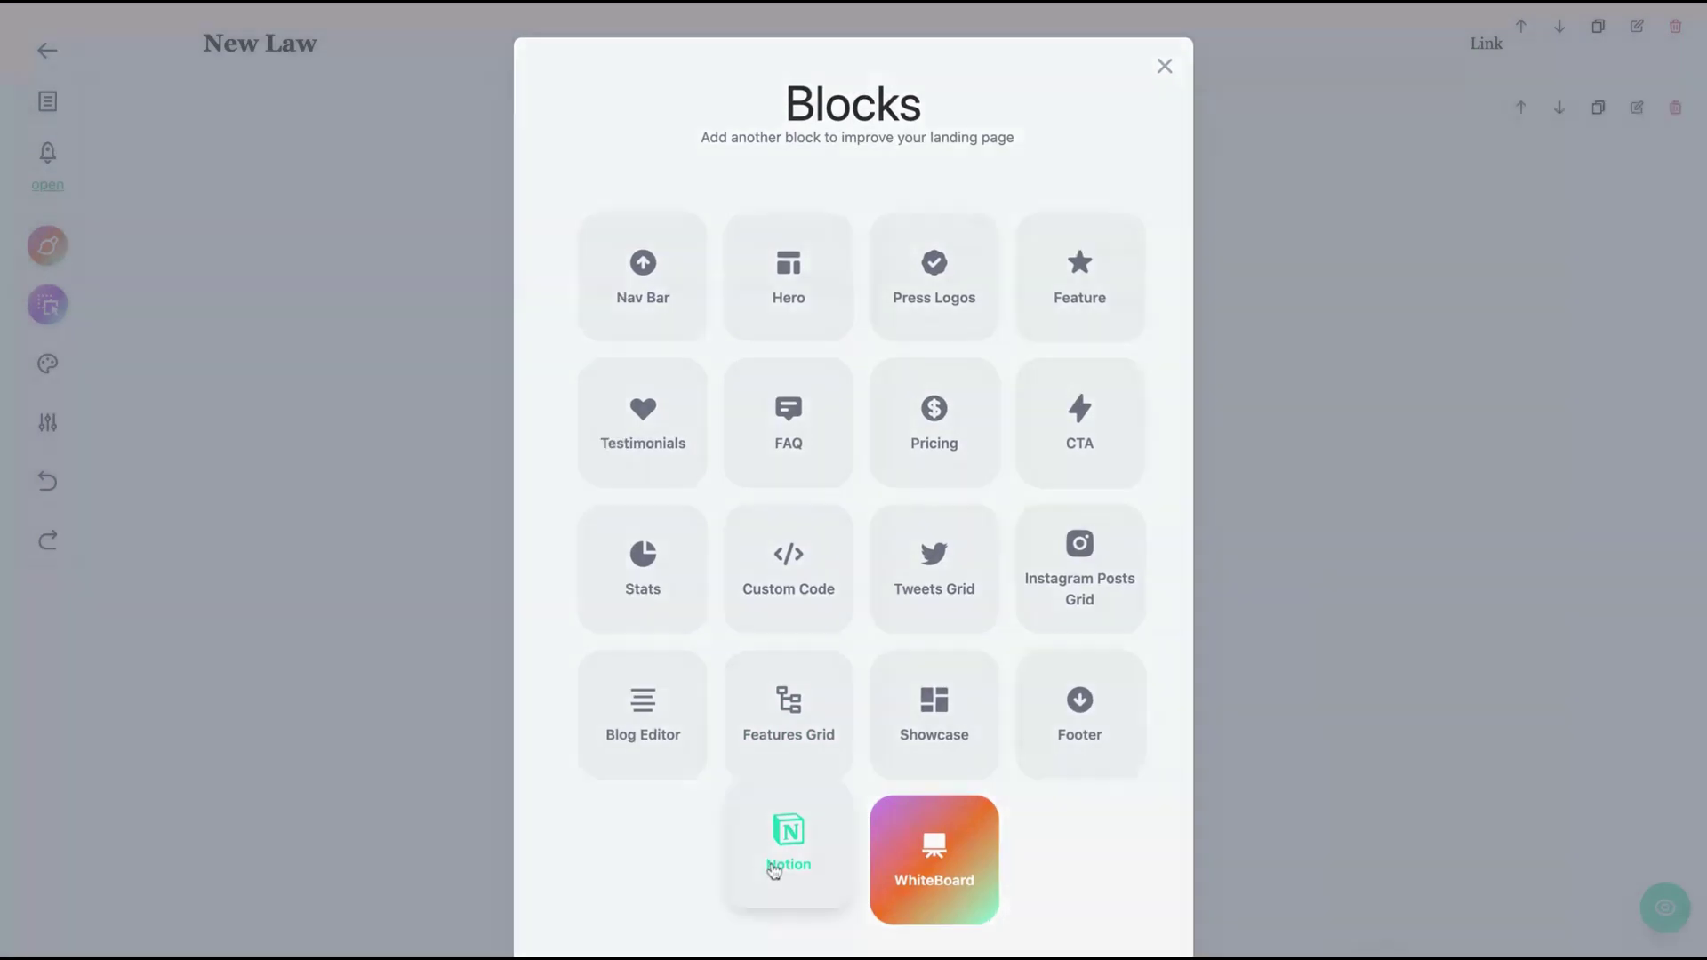
pyautogui.click(773, 870)
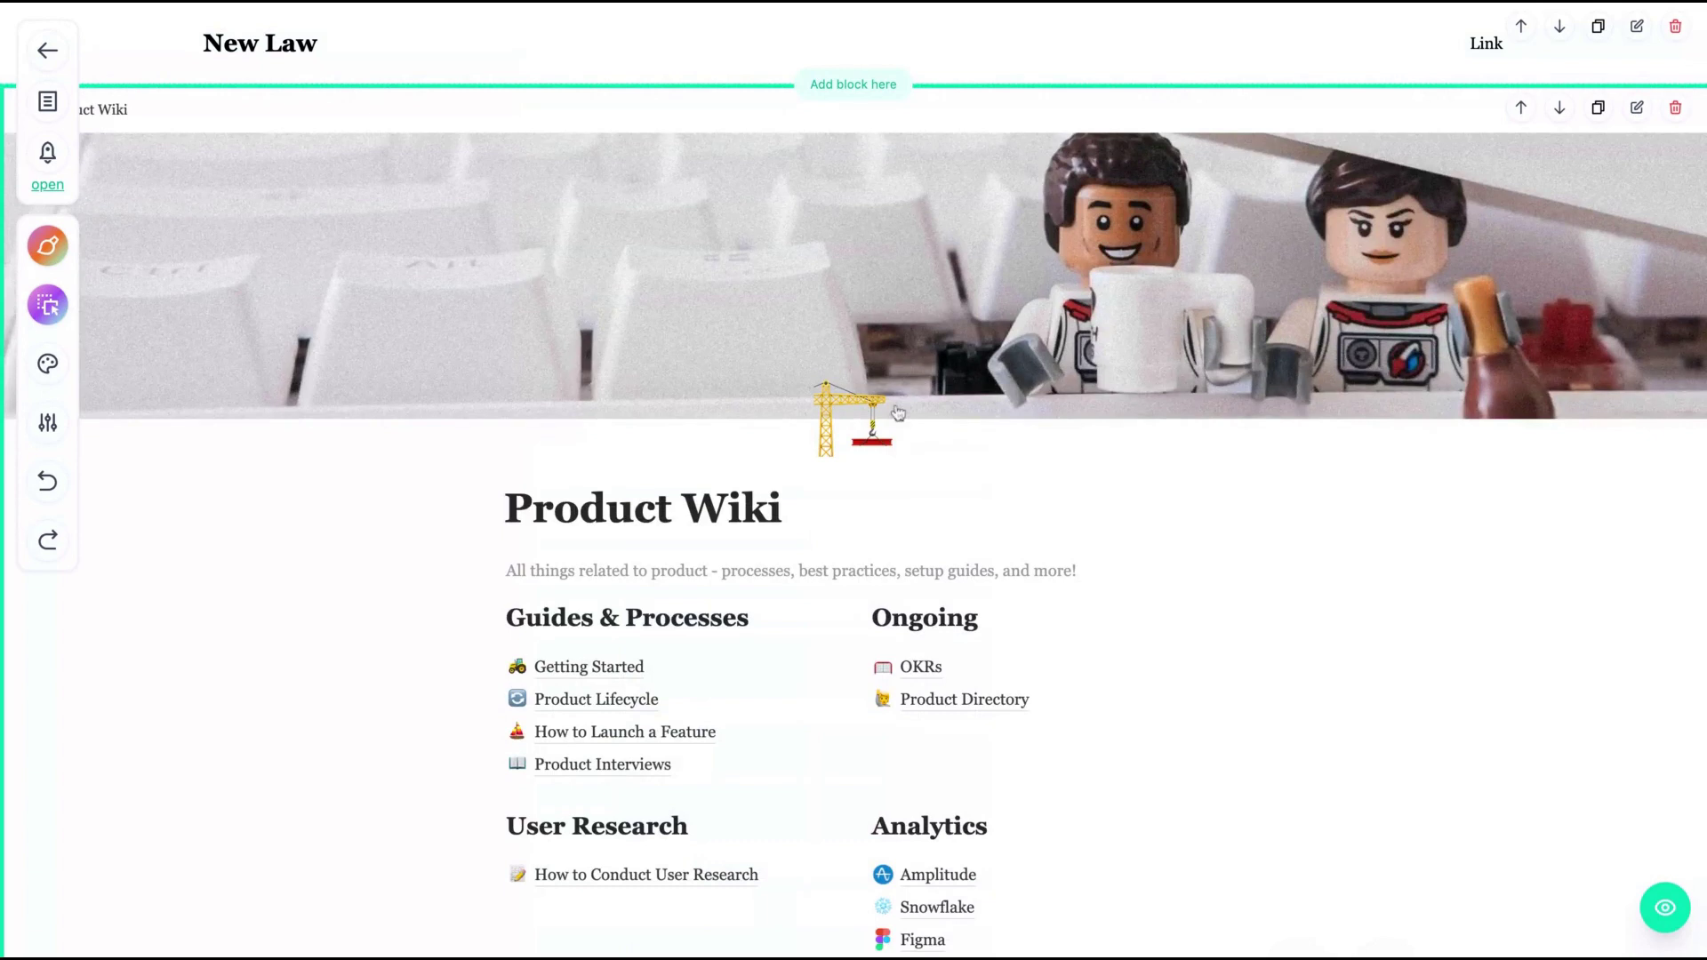
pyautogui.click(1637, 108)
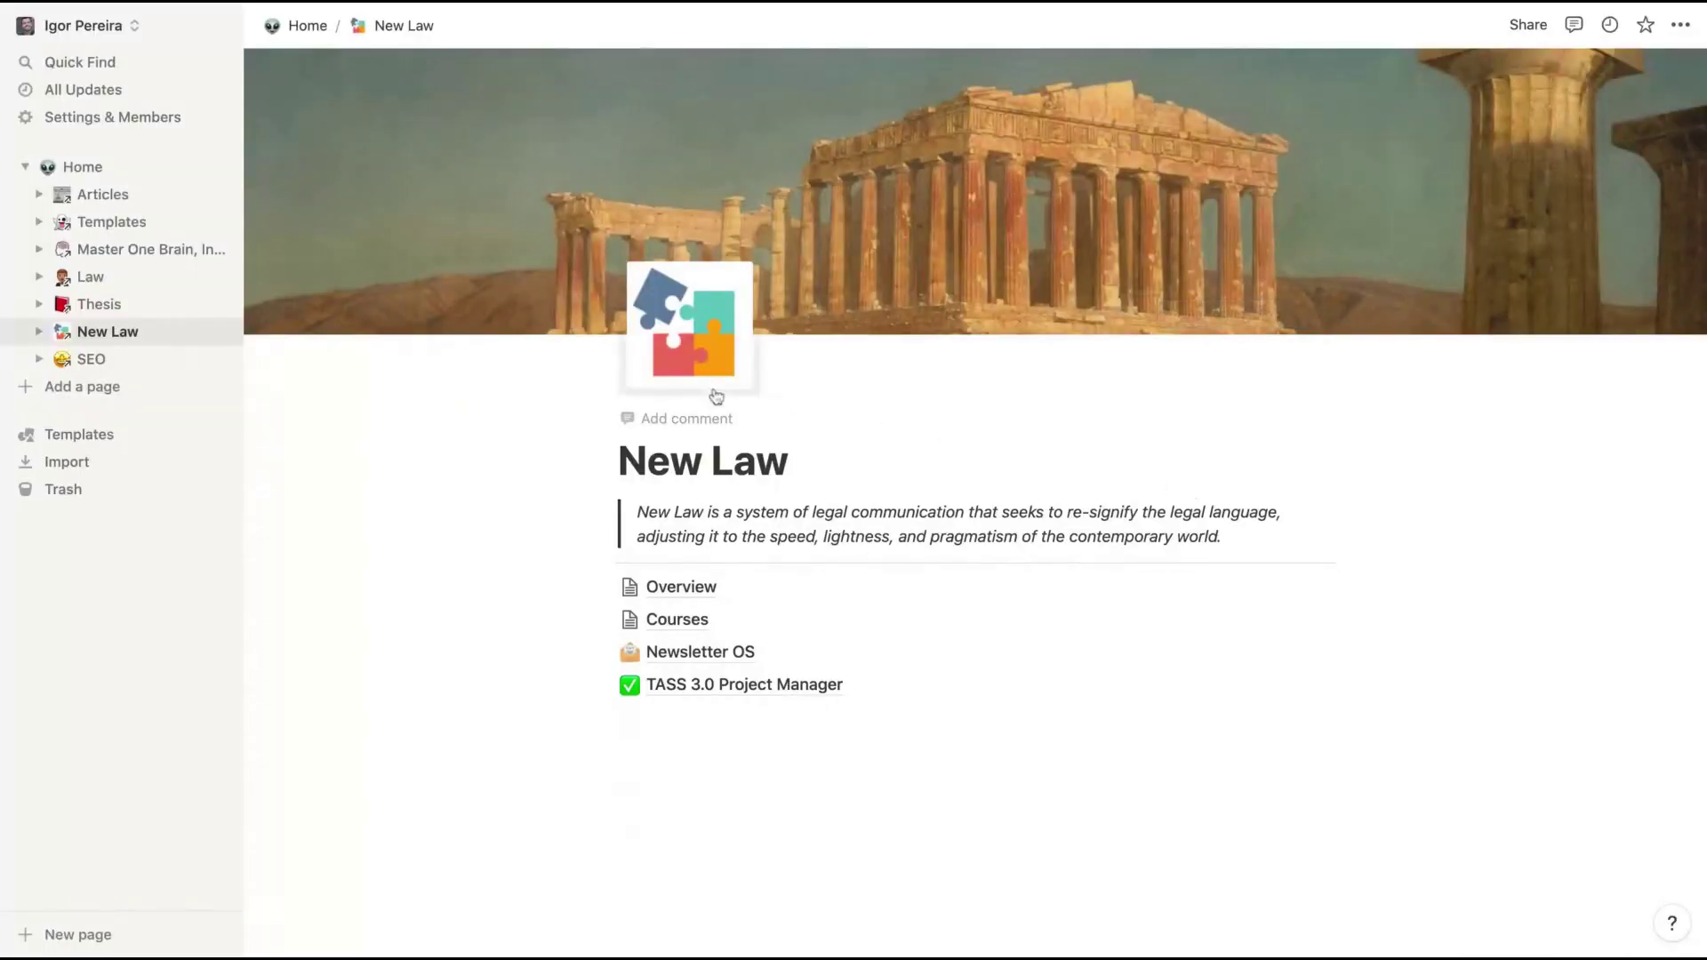
# - In Notion, share the New Law page to the web and copy its public link
pyautogui.click(1681, 27)
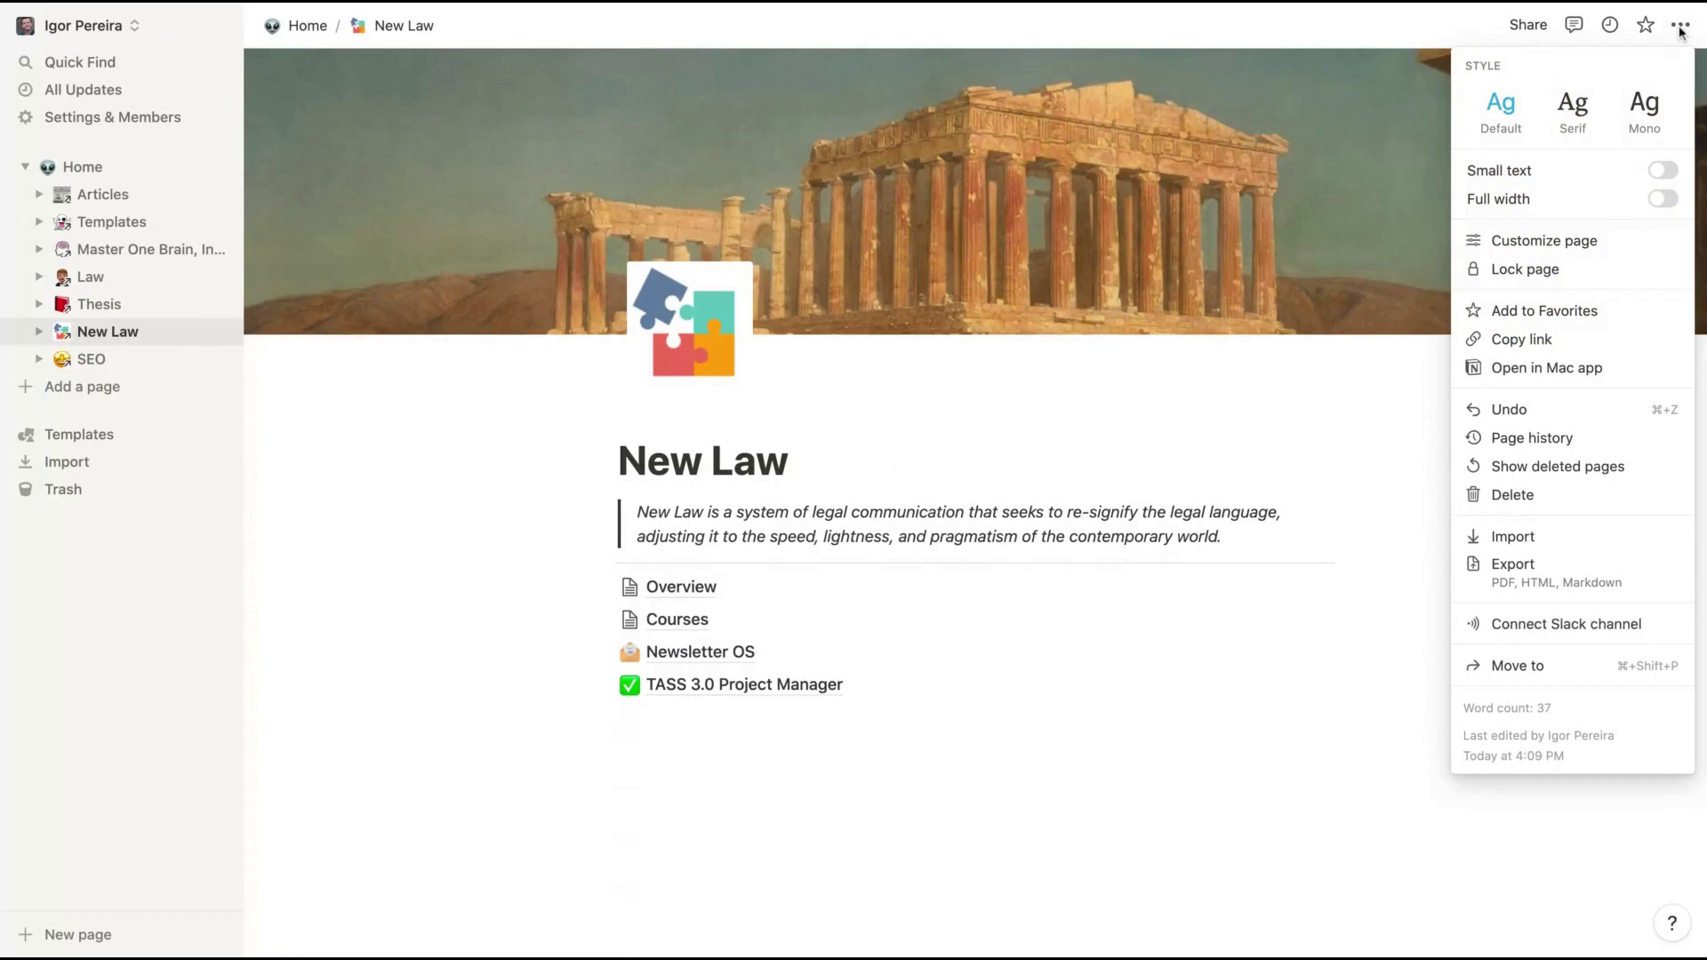
pyautogui.click(1529, 24)
pyautogui.click(1528, 25)
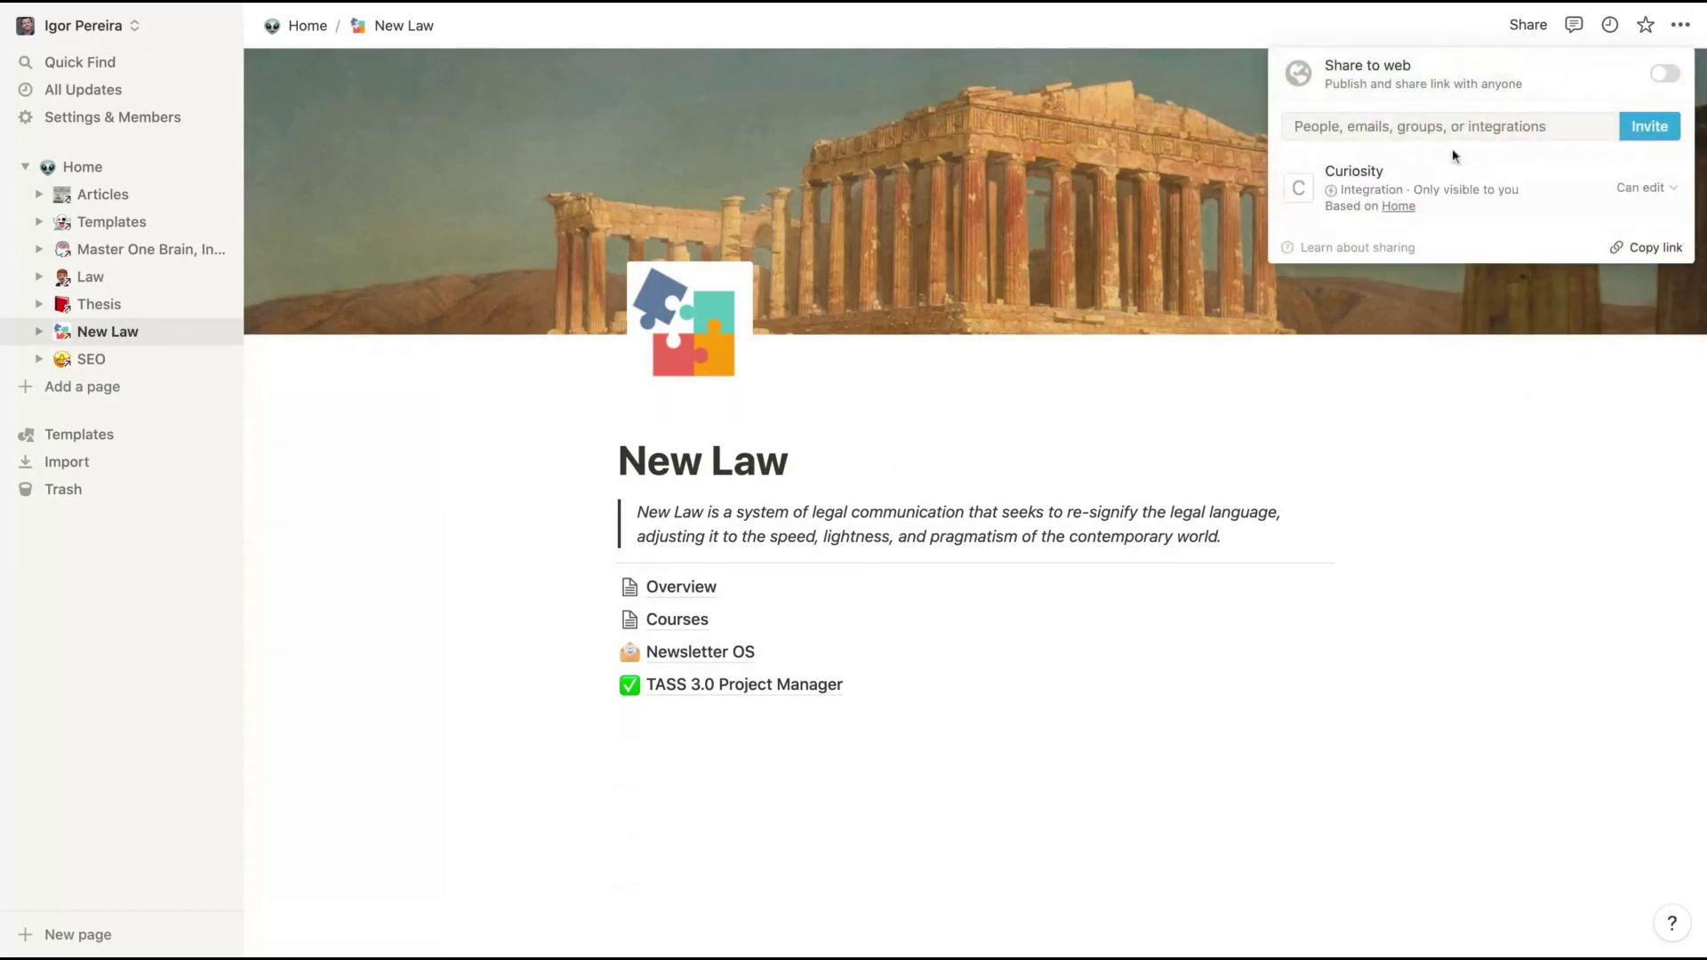
pyautogui.click(1656, 76)
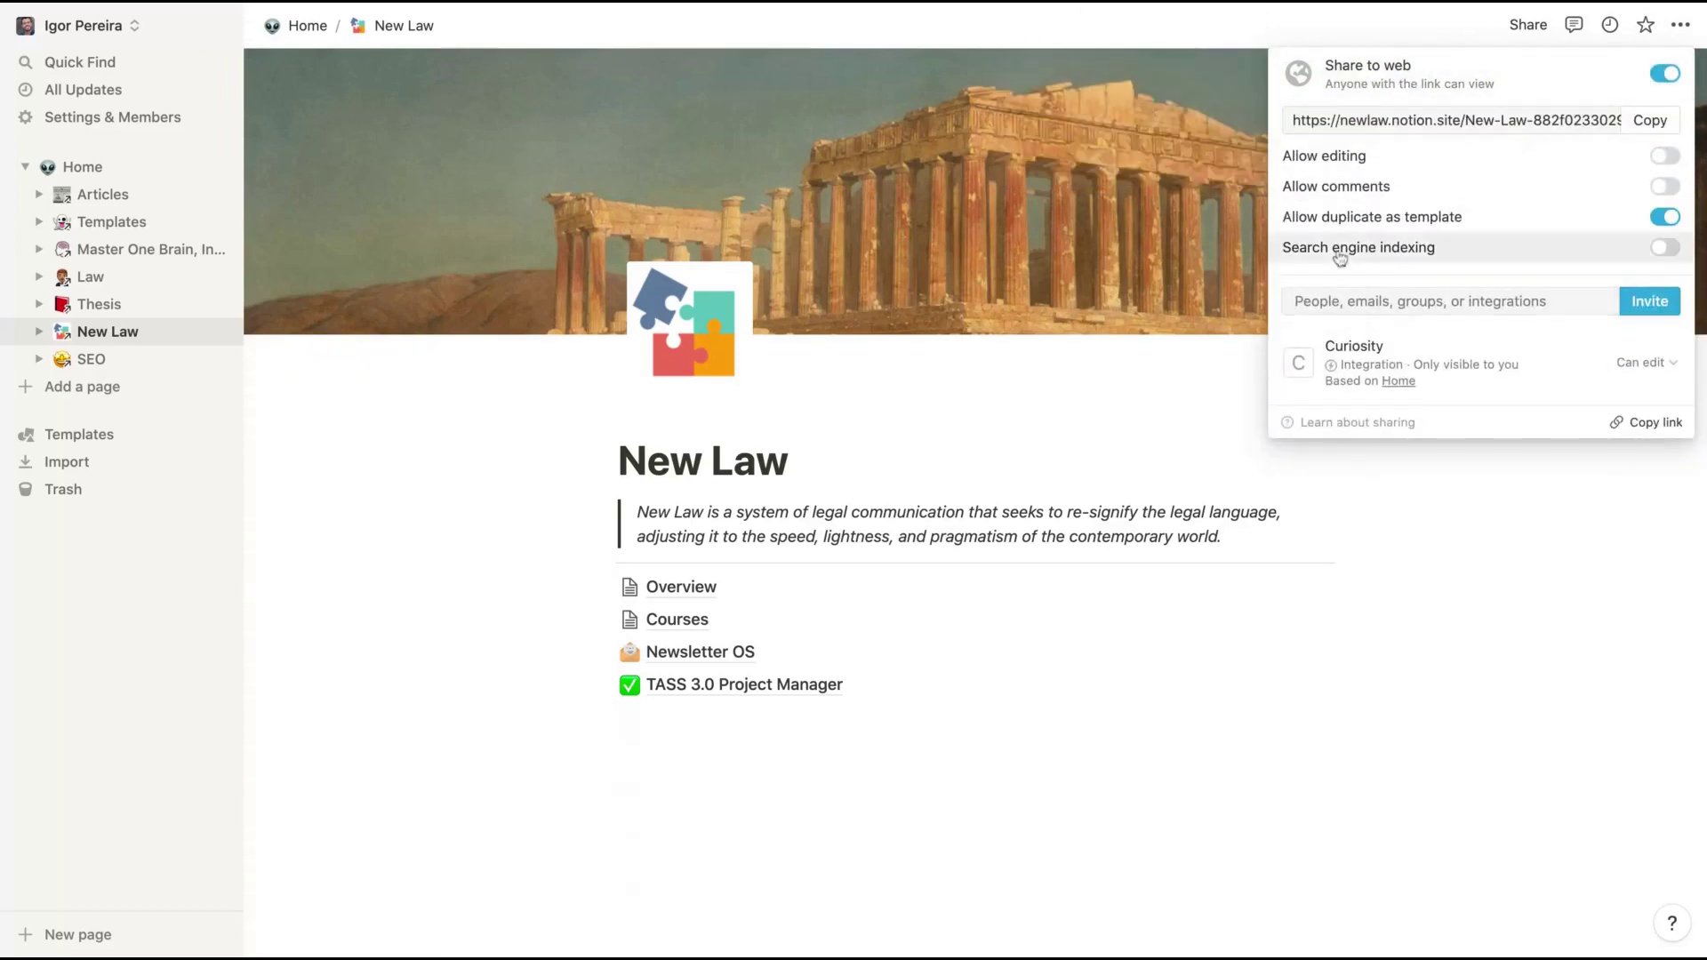
pyautogui.click(1288, 121)
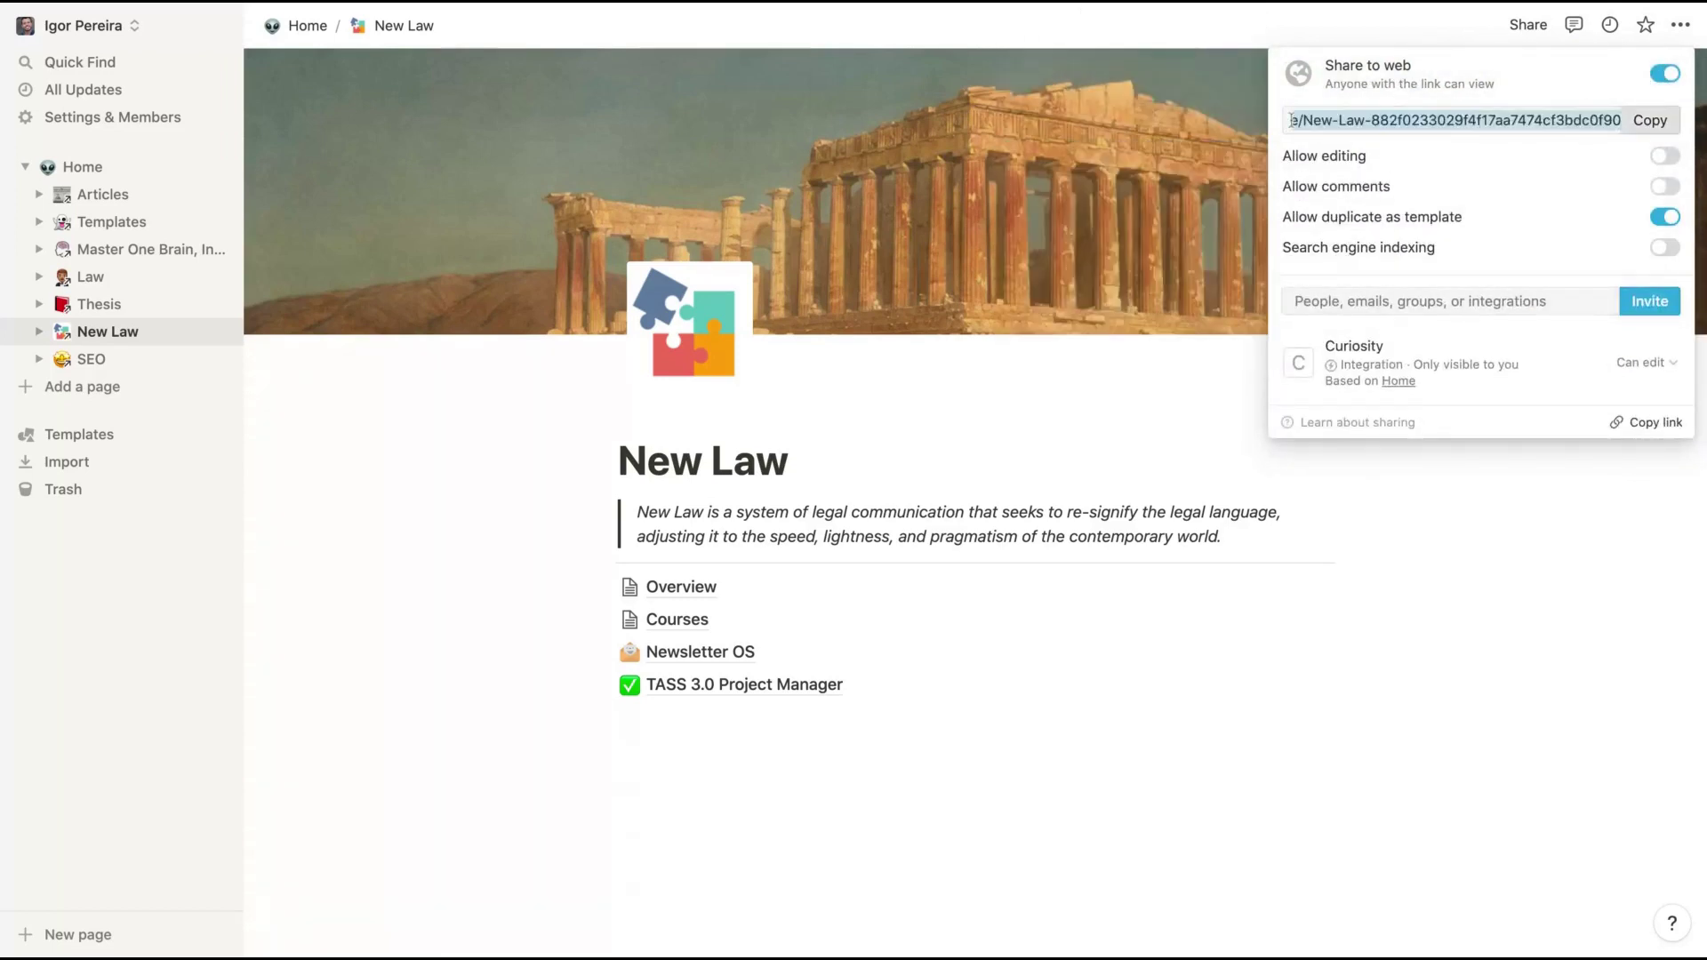
pyautogui.click(1651, 120)
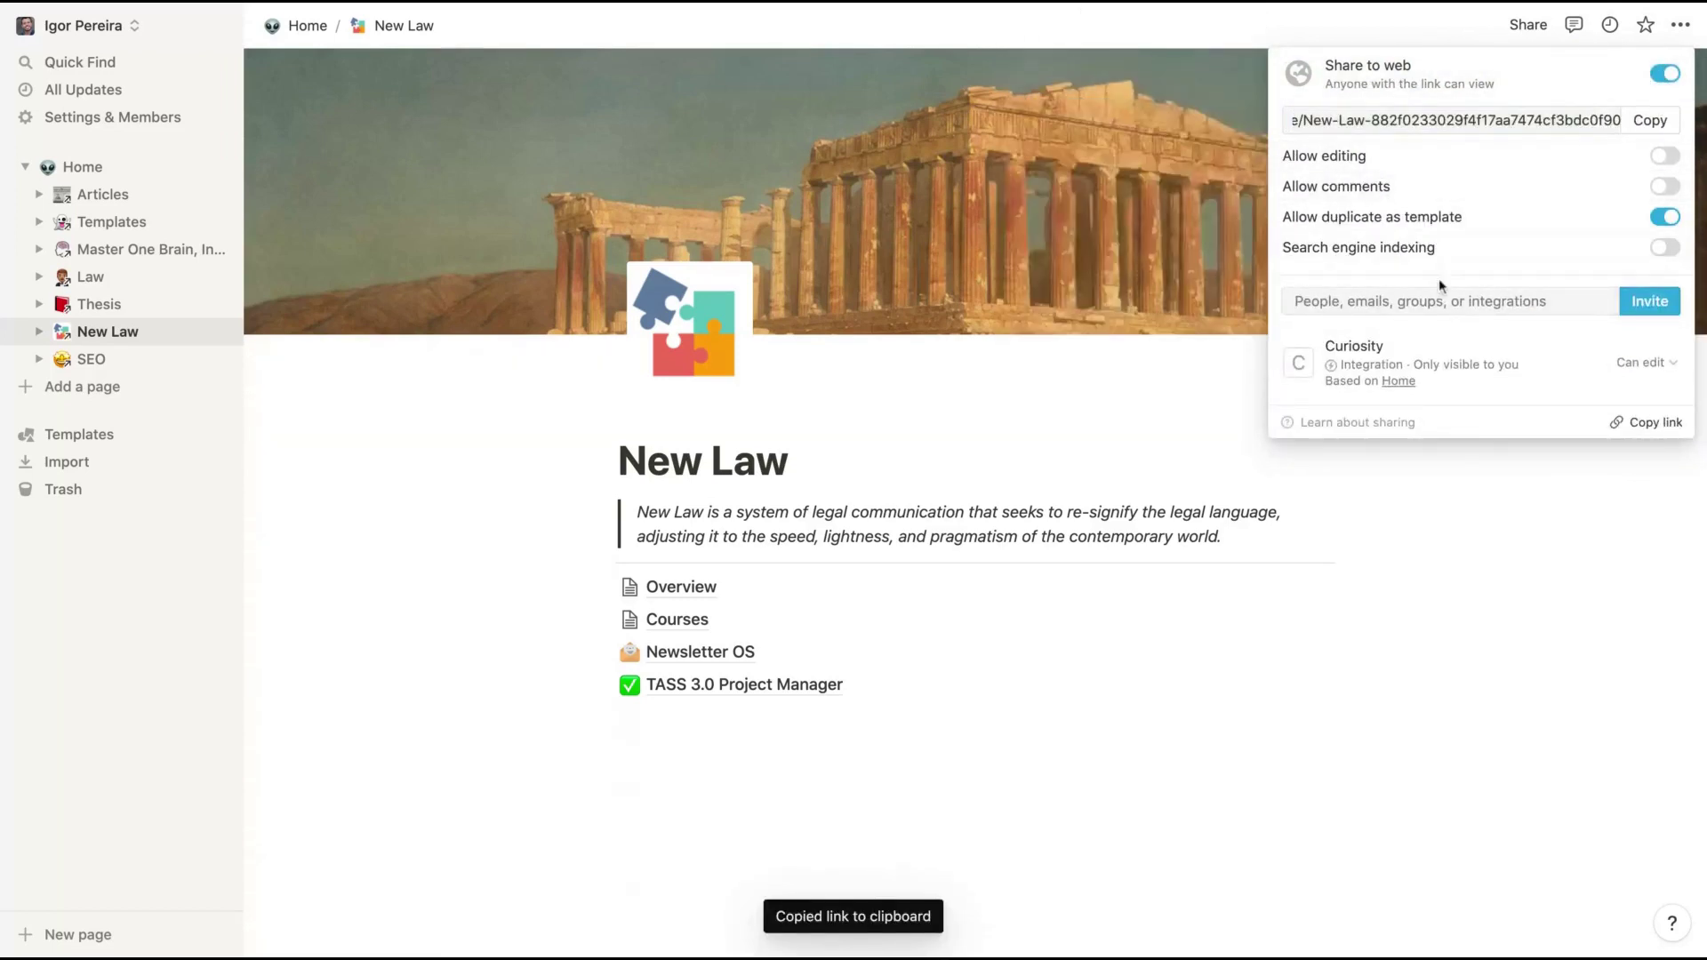
pyautogui.moveTo(1510, 269)
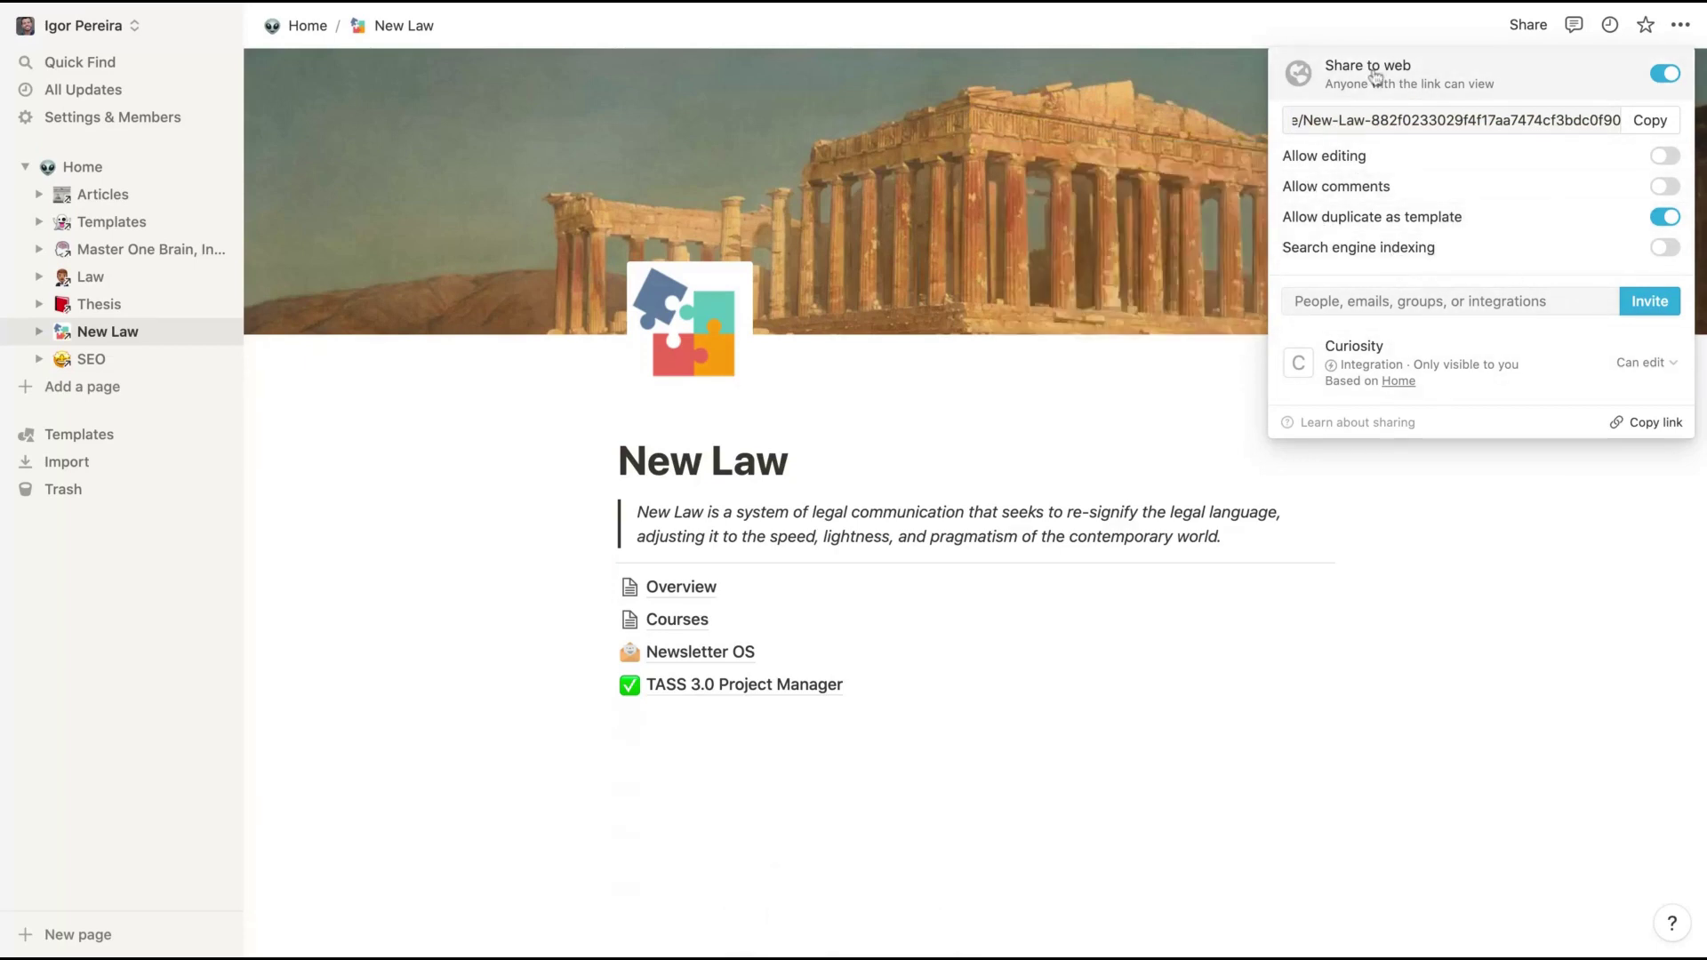
pyautogui.click(1650, 120)
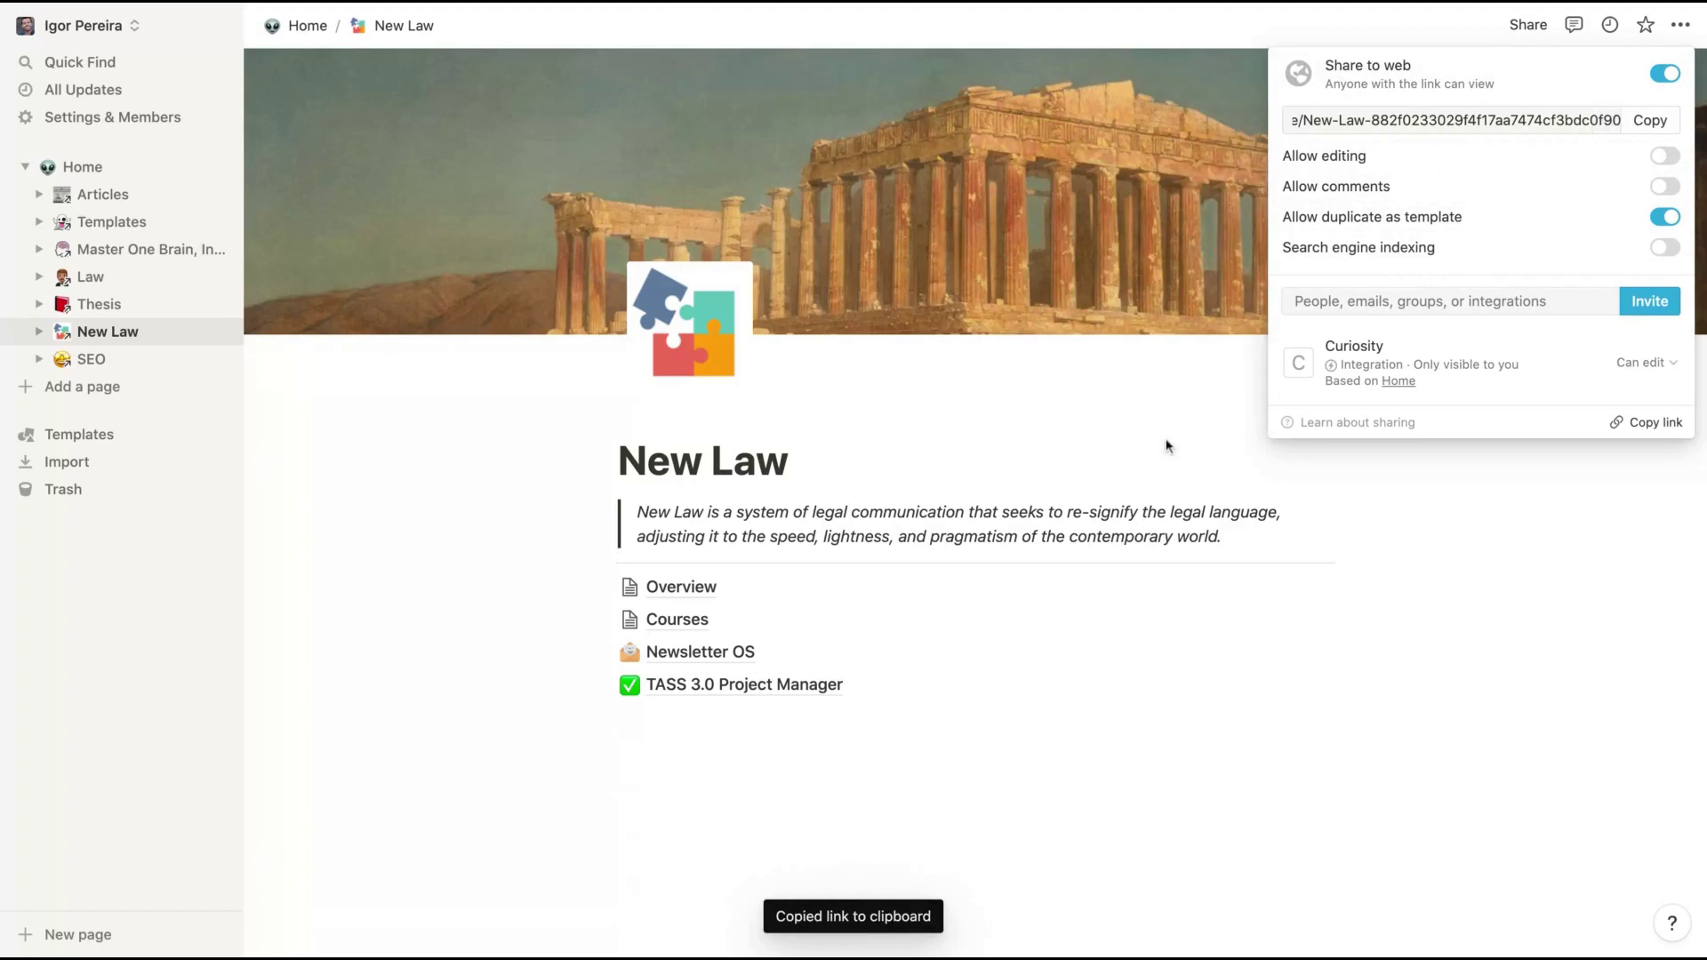
pyautogui.click(1167, 446)
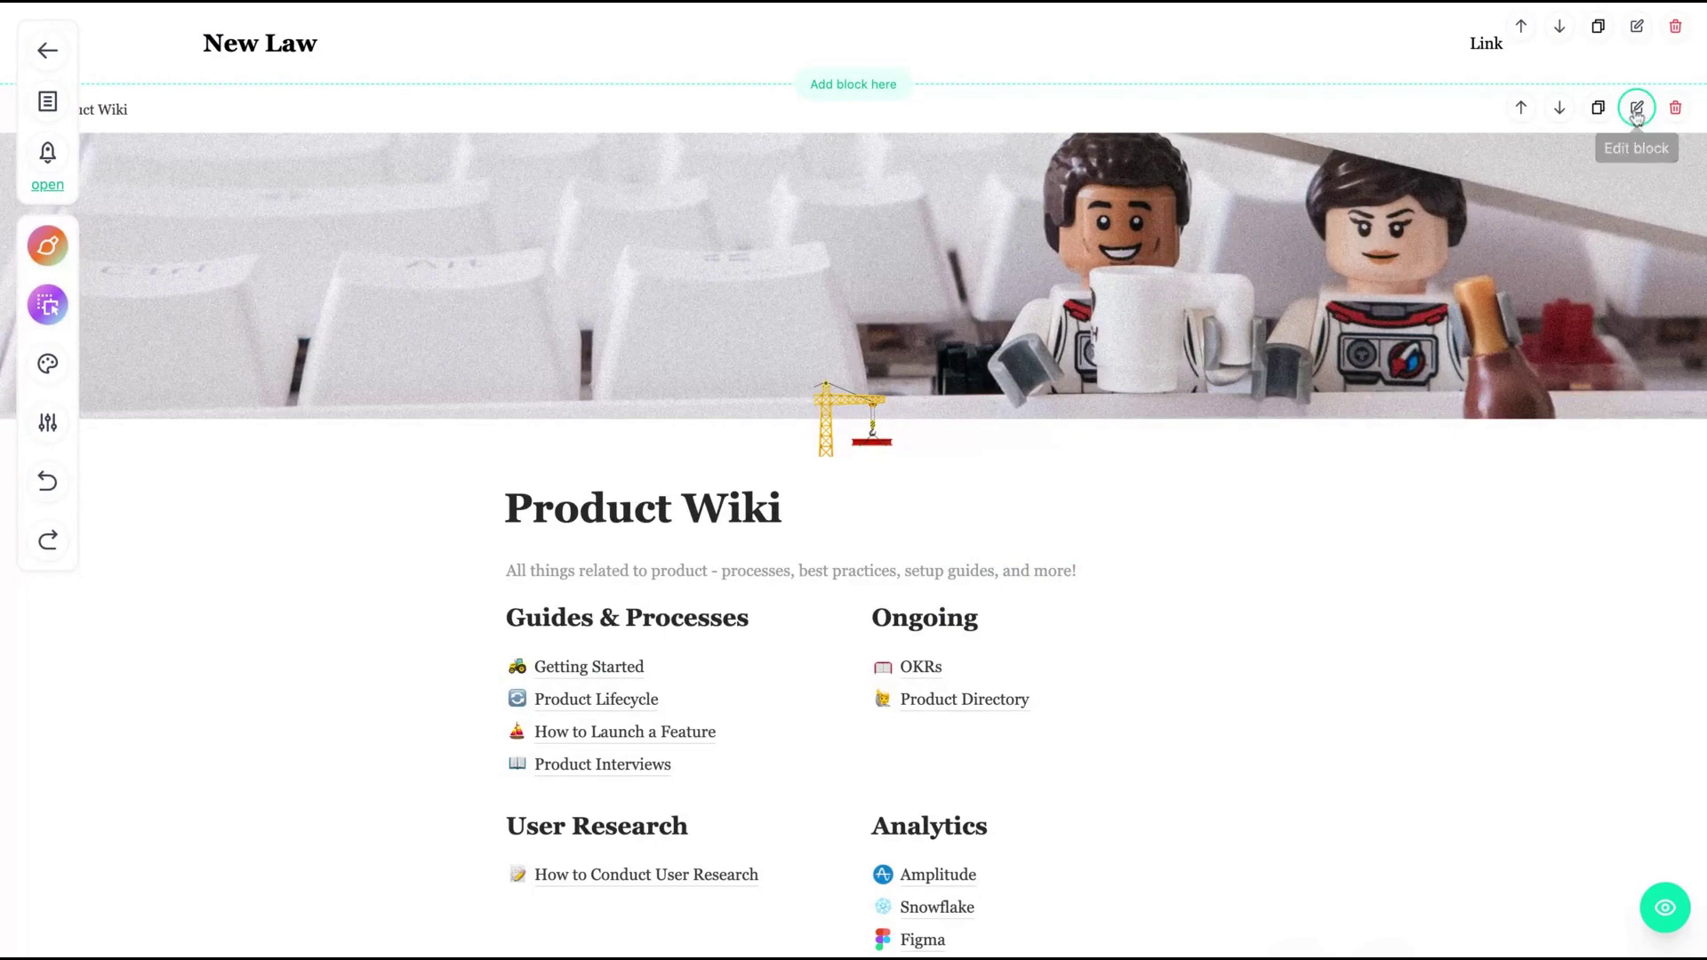
# - In Daftpage, replace the Notion block's public page URL with the copied New Law link and look over the embedded page
pyautogui.click(1631, 107)
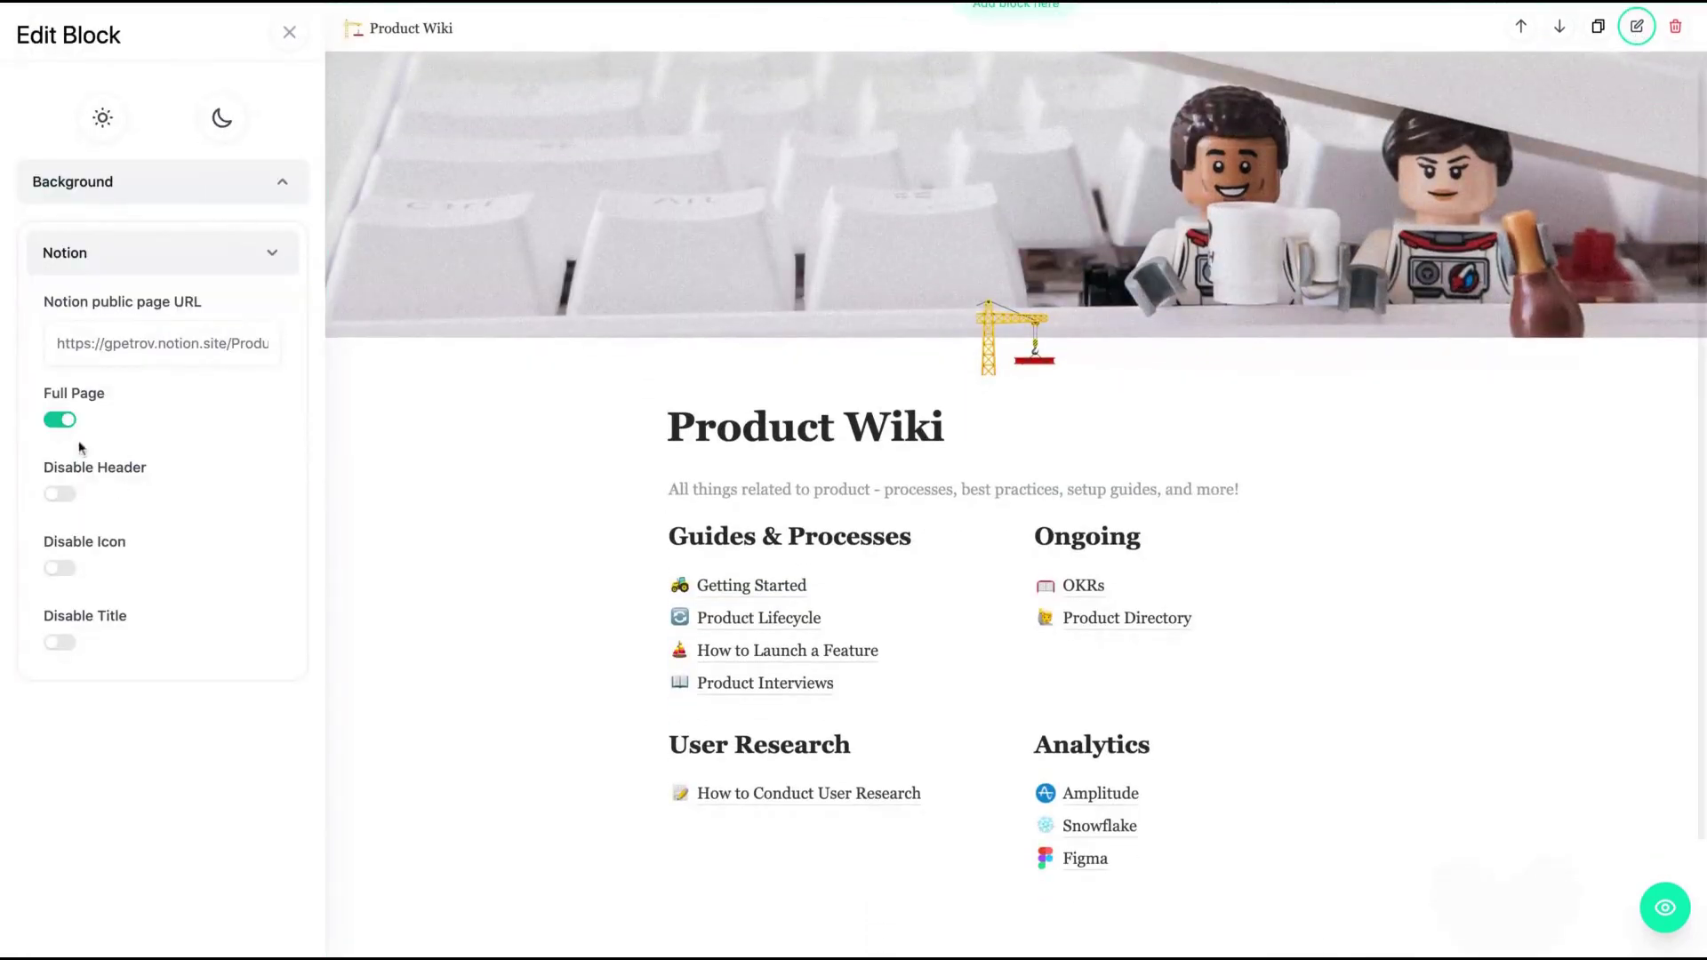
pyautogui.tripleClick(58, 345)
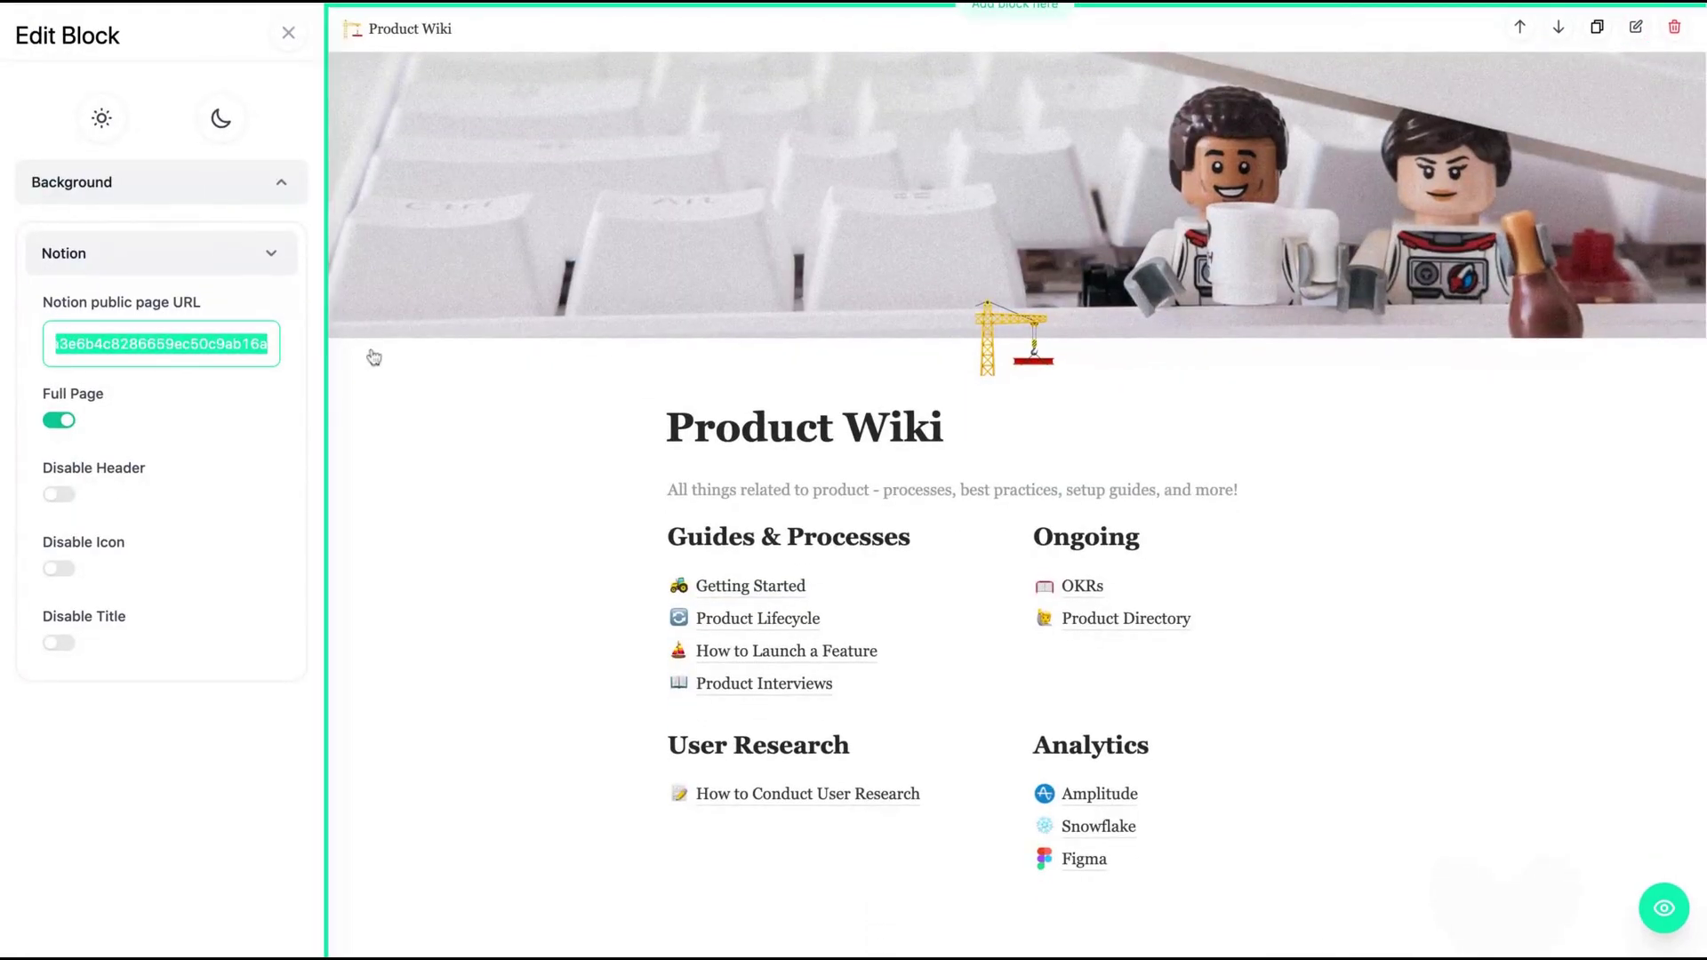
pyautogui.hotkey('ctrl', 'v')
pyautogui.scroll(-3, 952, 345)
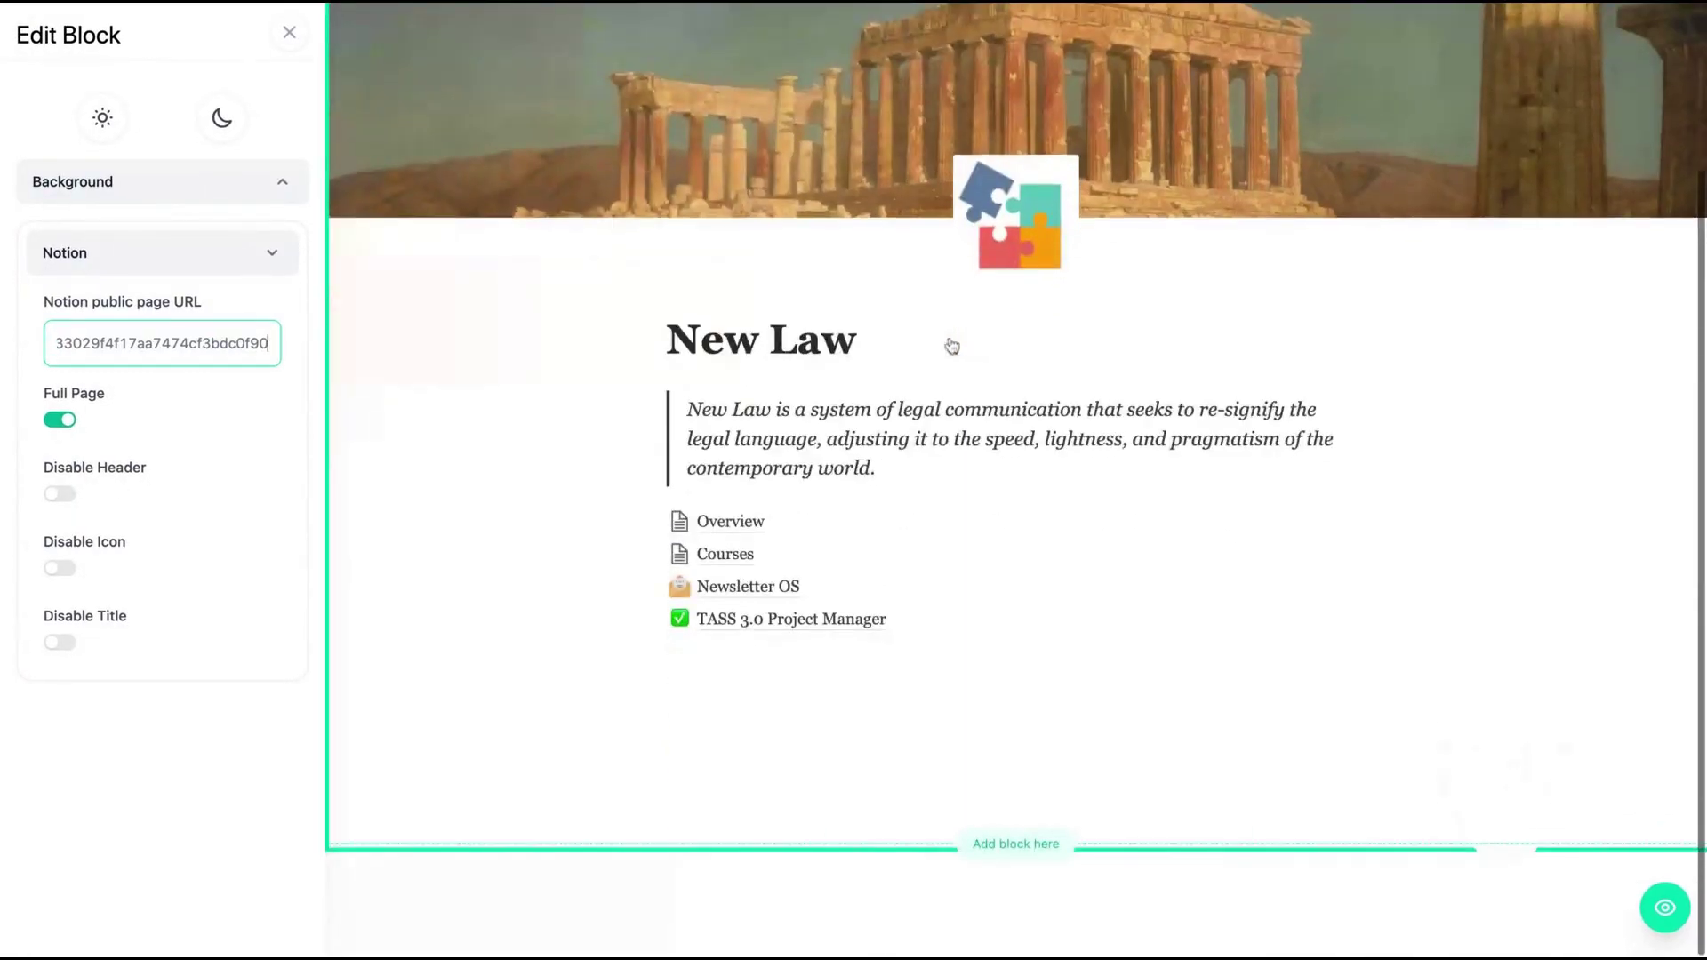
pyautogui.scroll(2, 758, 489)
pyautogui.scroll(1, 765, 436)
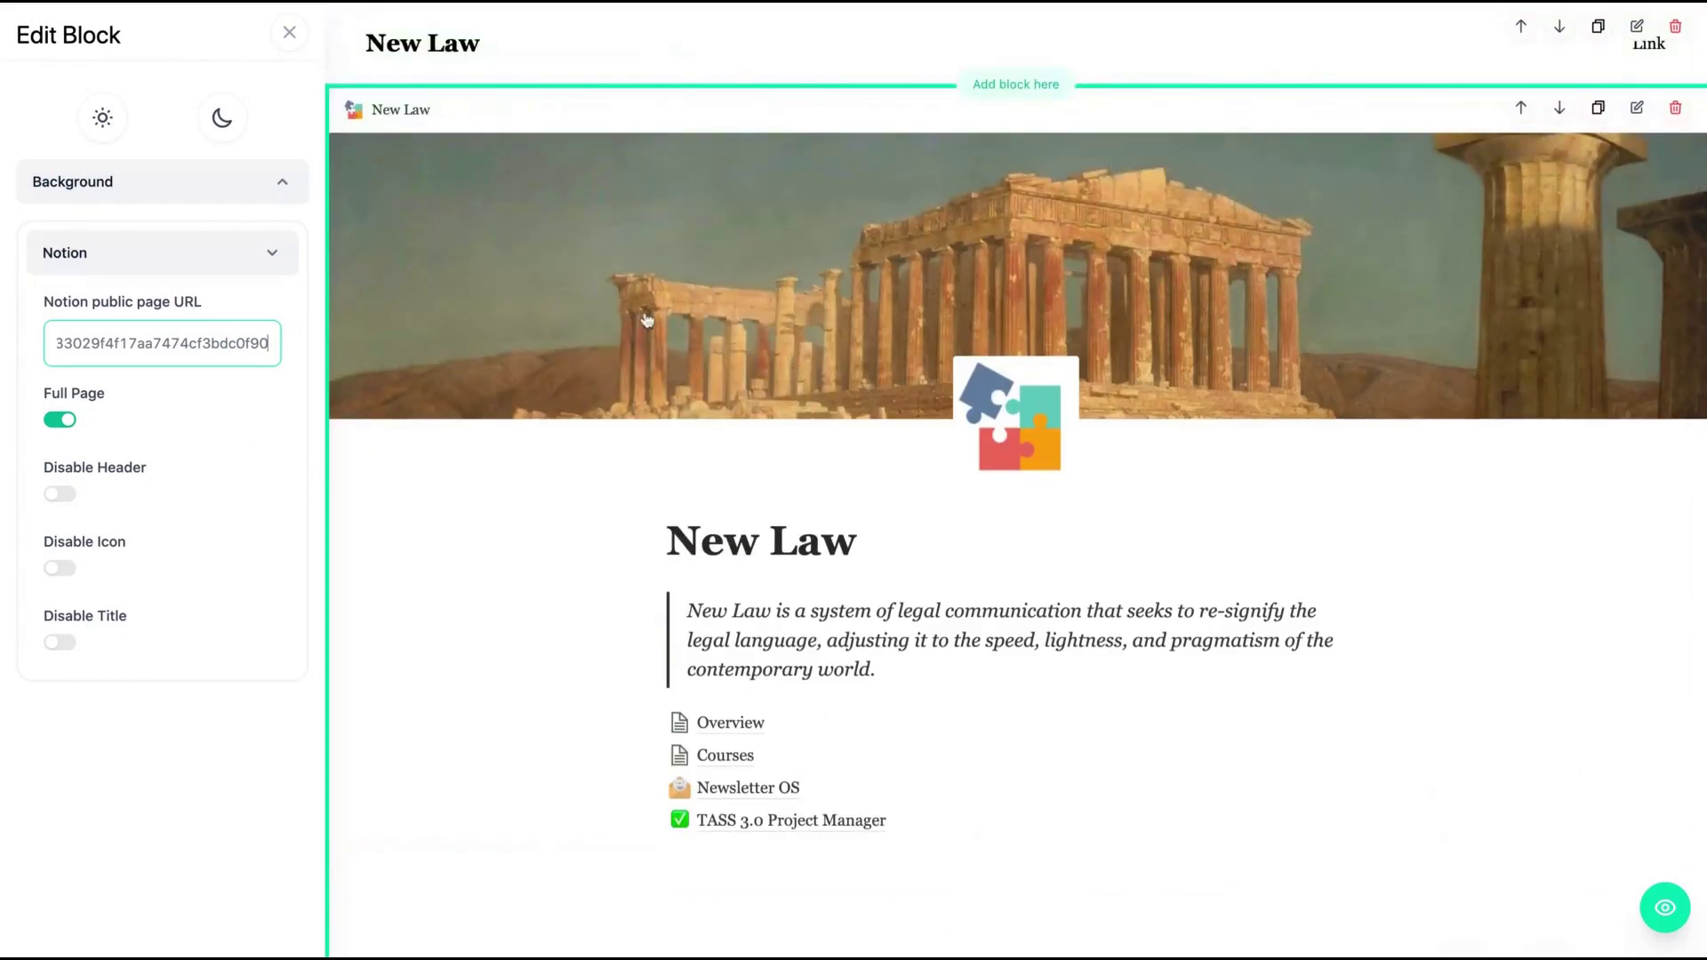
# - Try disabling the Notion block's header, icon and title, restore all three and close the block's settings
pyautogui.click(55, 498)
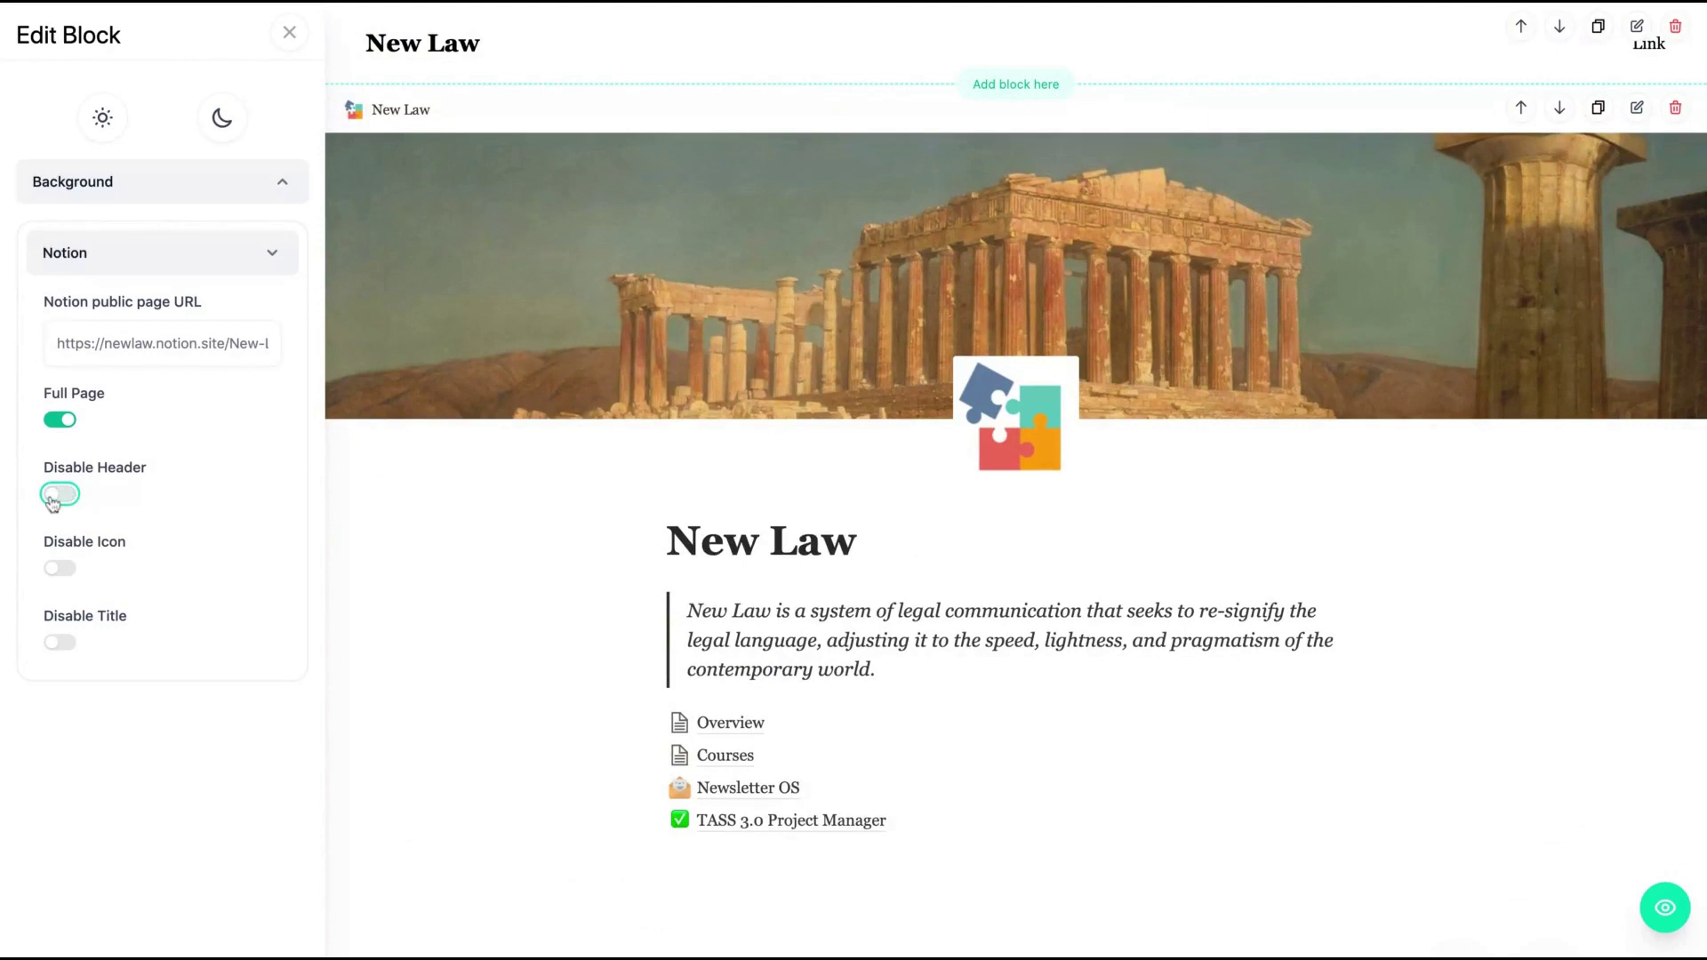
pyautogui.click(61, 569)
pyautogui.click(55, 644)
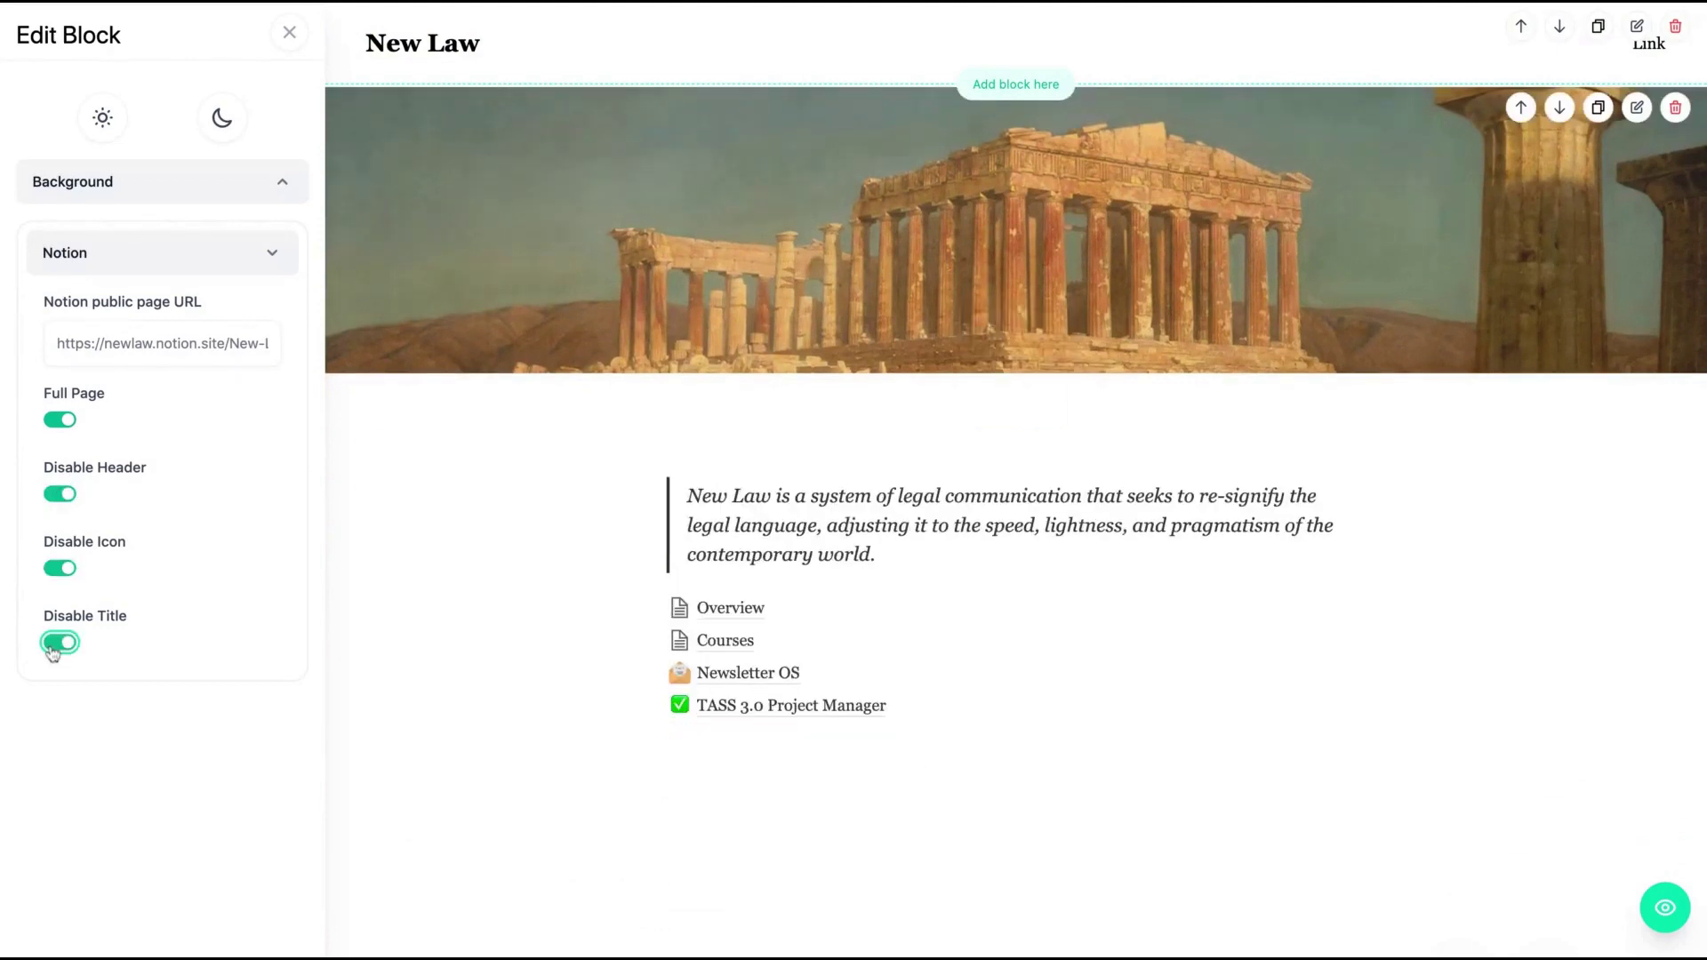
pyautogui.click(57, 643)
pyautogui.click(59, 568)
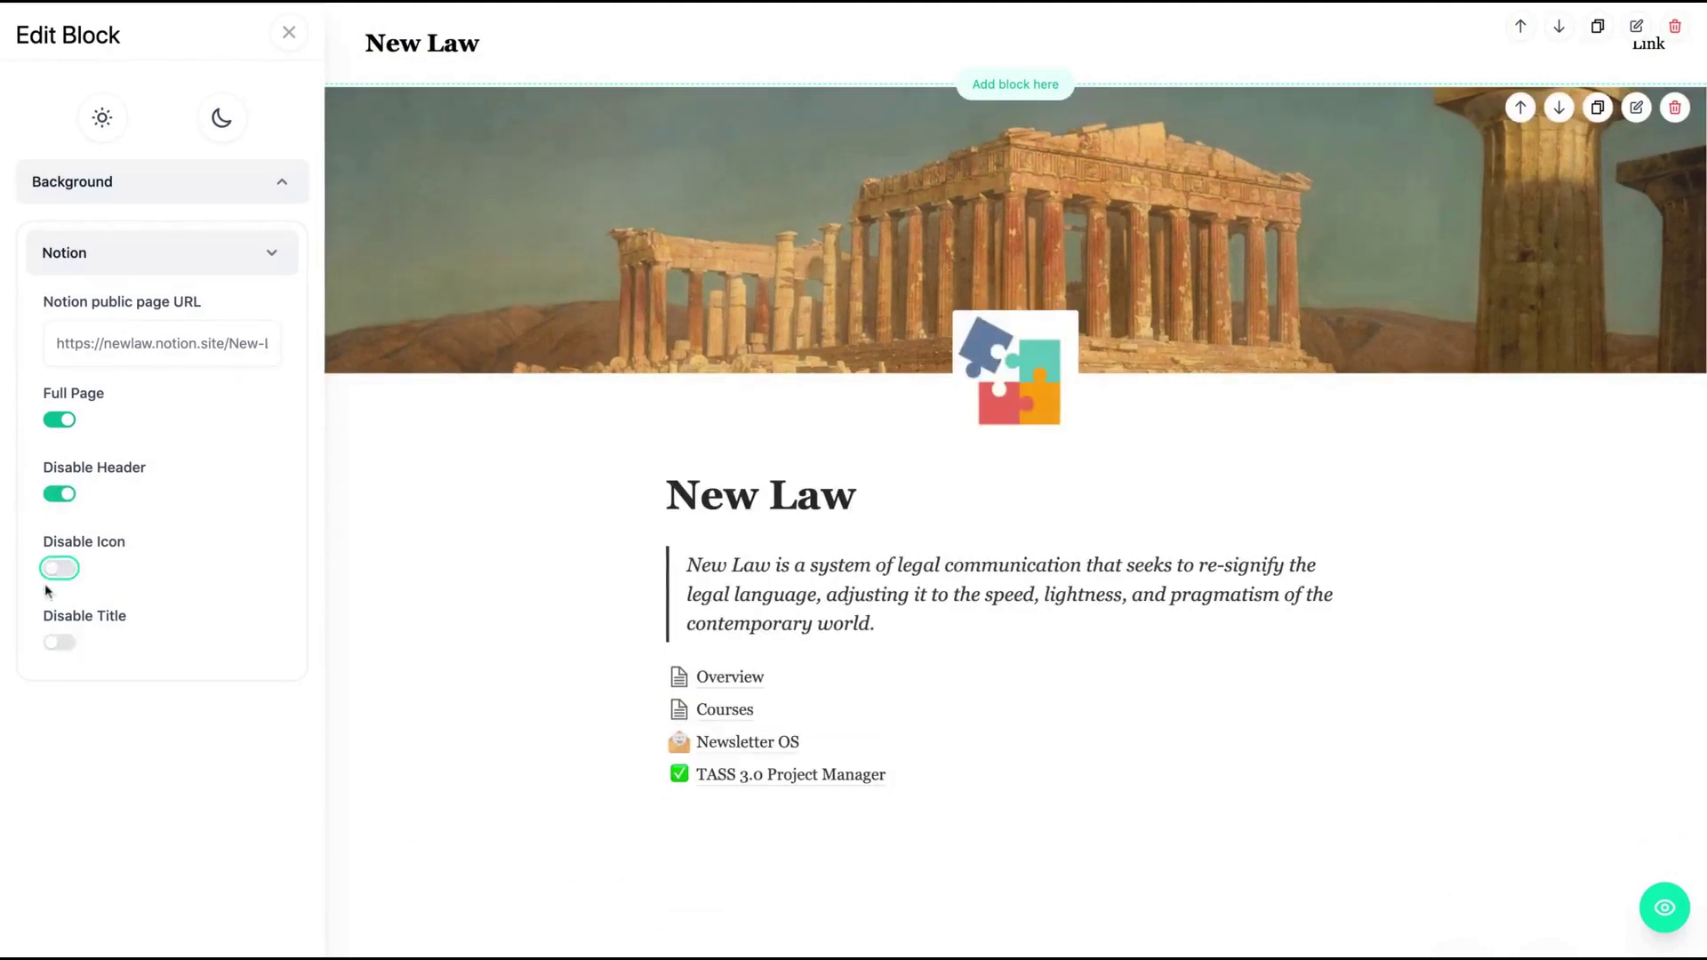
pyautogui.click(59, 495)
pyautogui.click(347, 382)
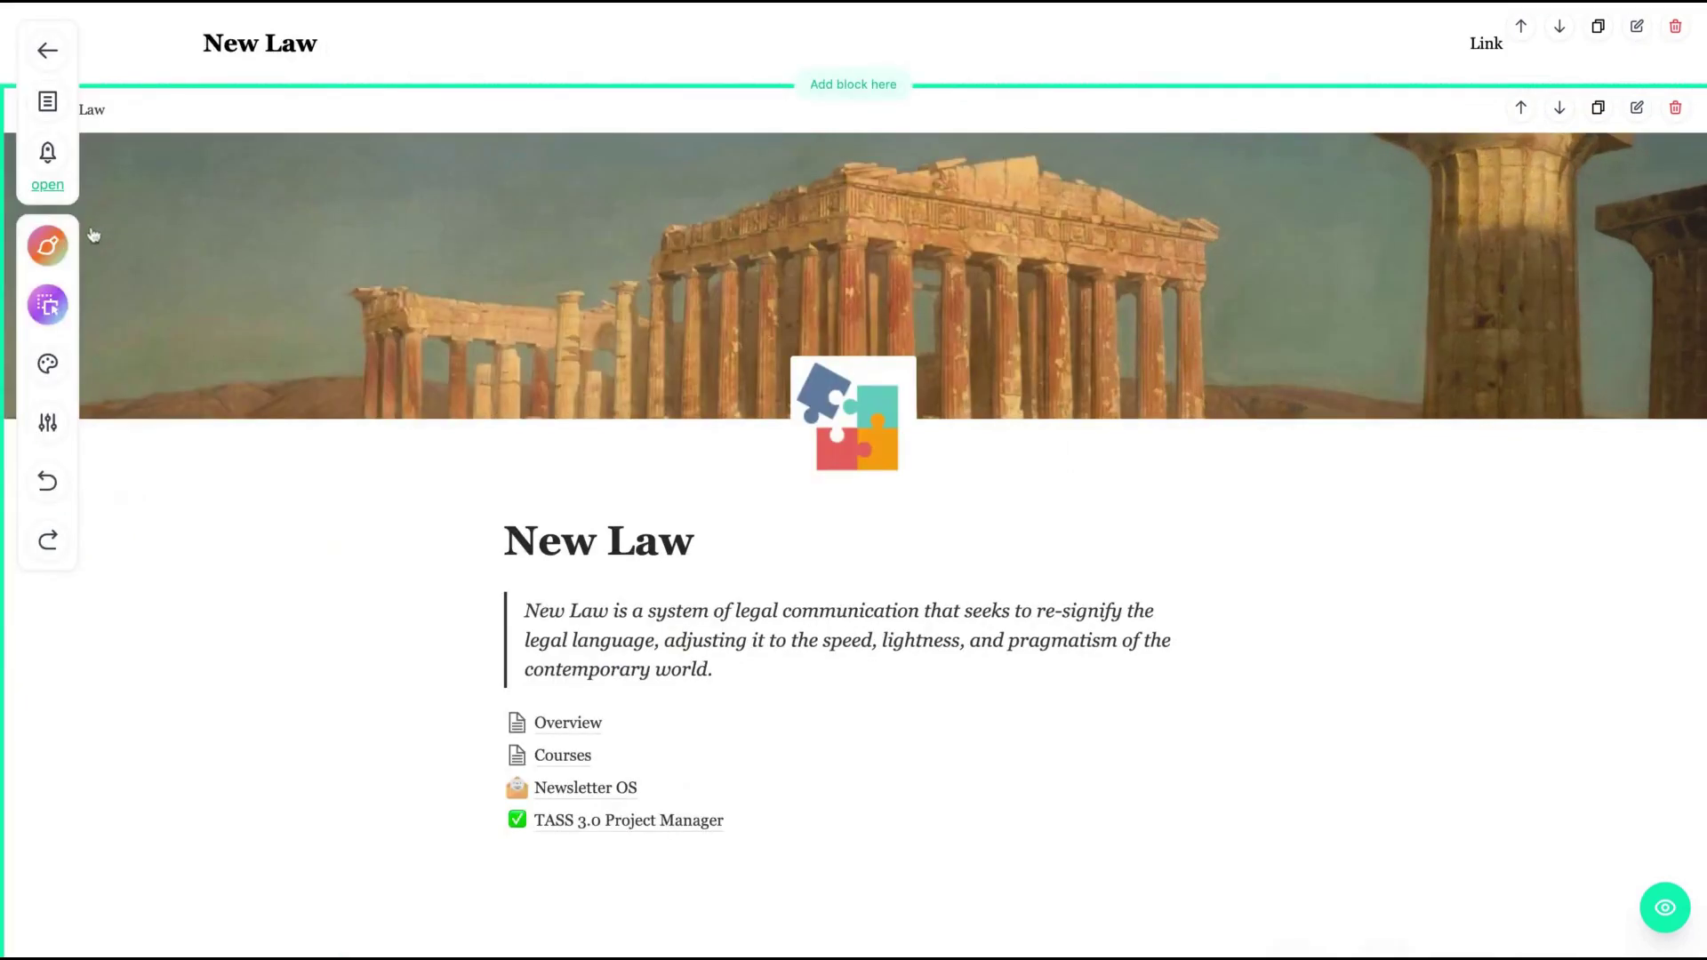
# - Publish the updated New Law site and open its live version
pyautogui.click(50, 156)
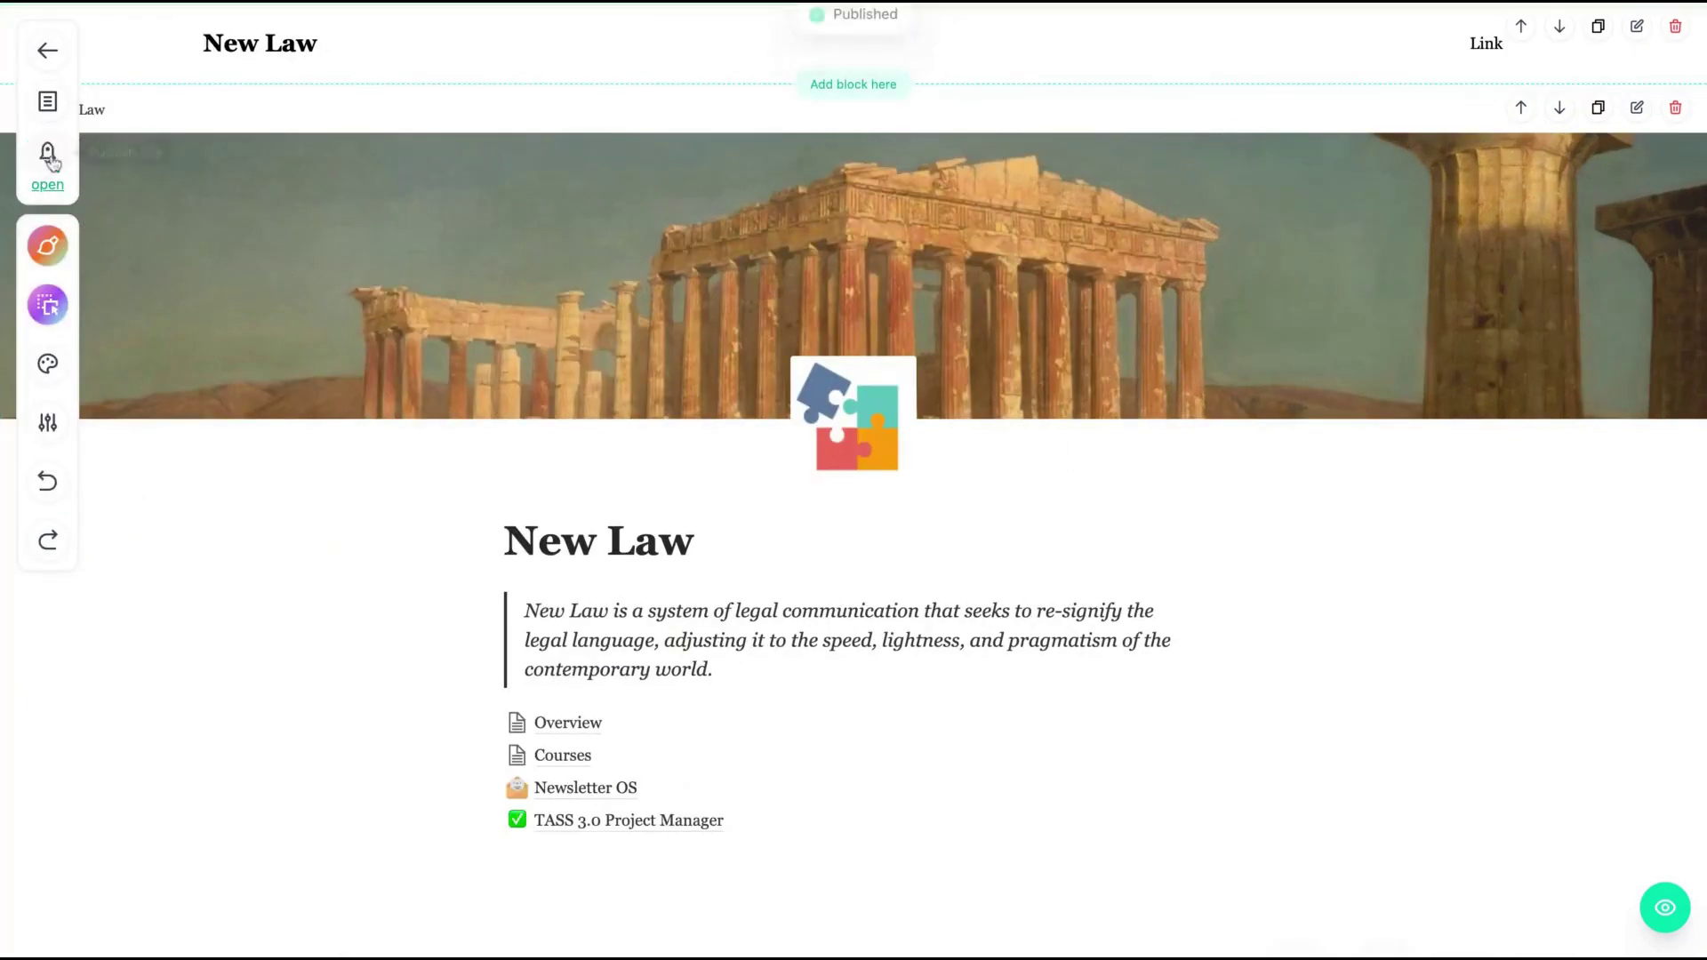
pyautogui.click(48, 102)
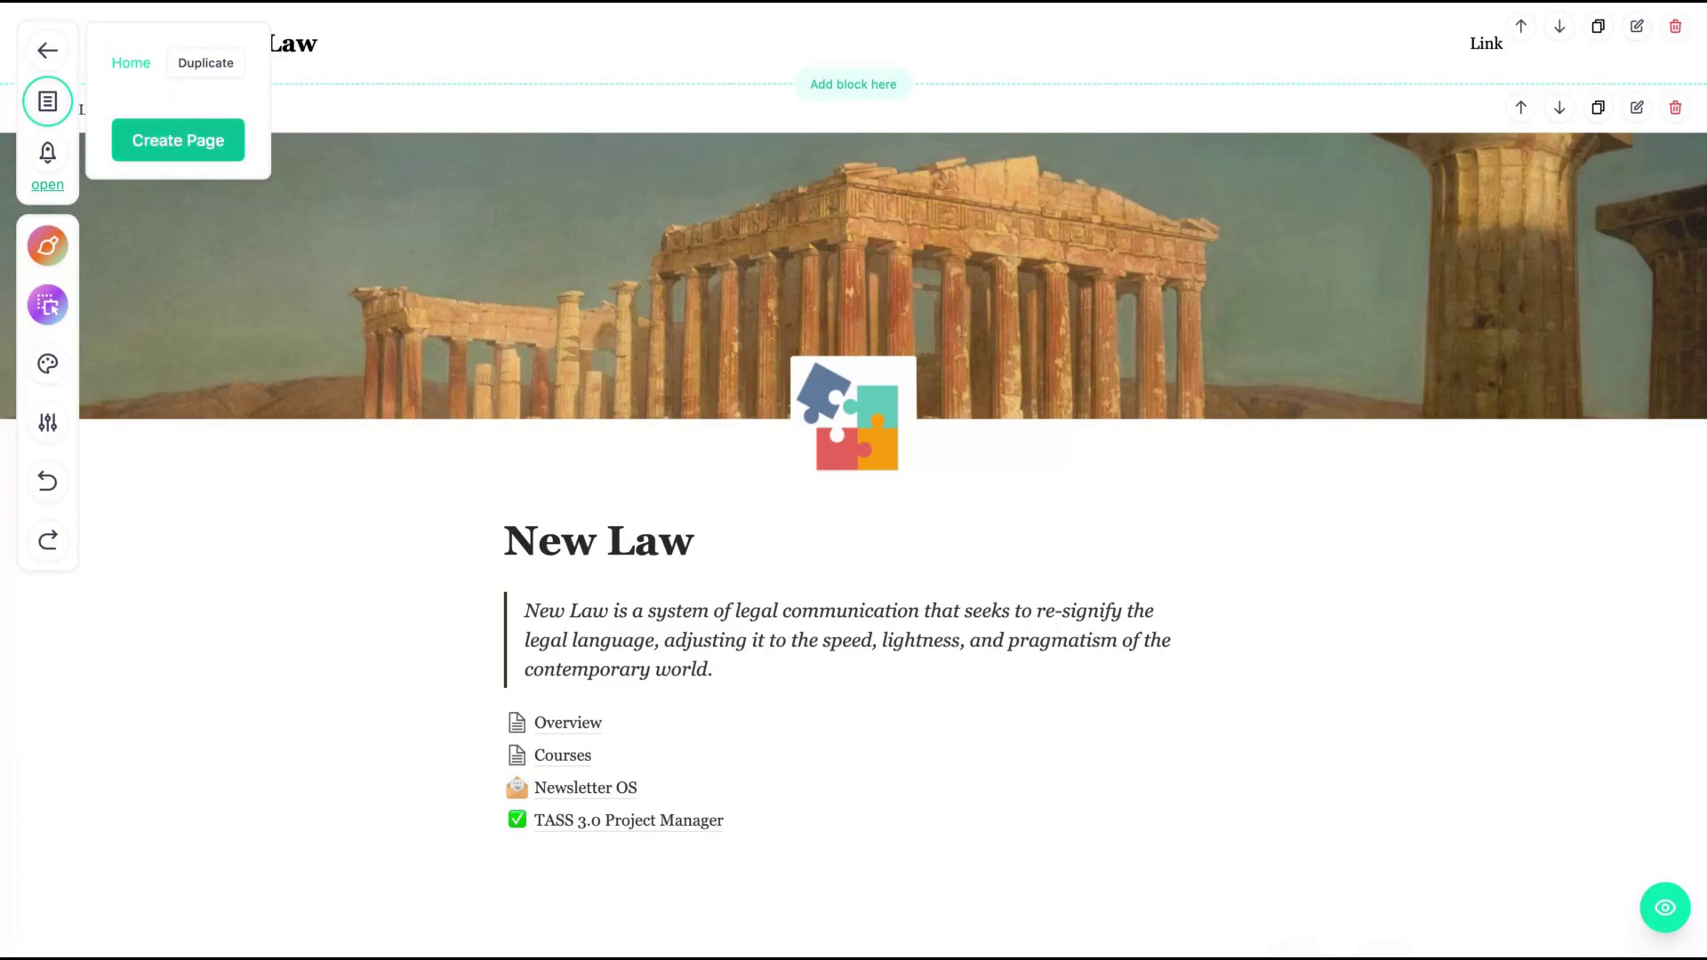
pyautogui.click(47, 101)
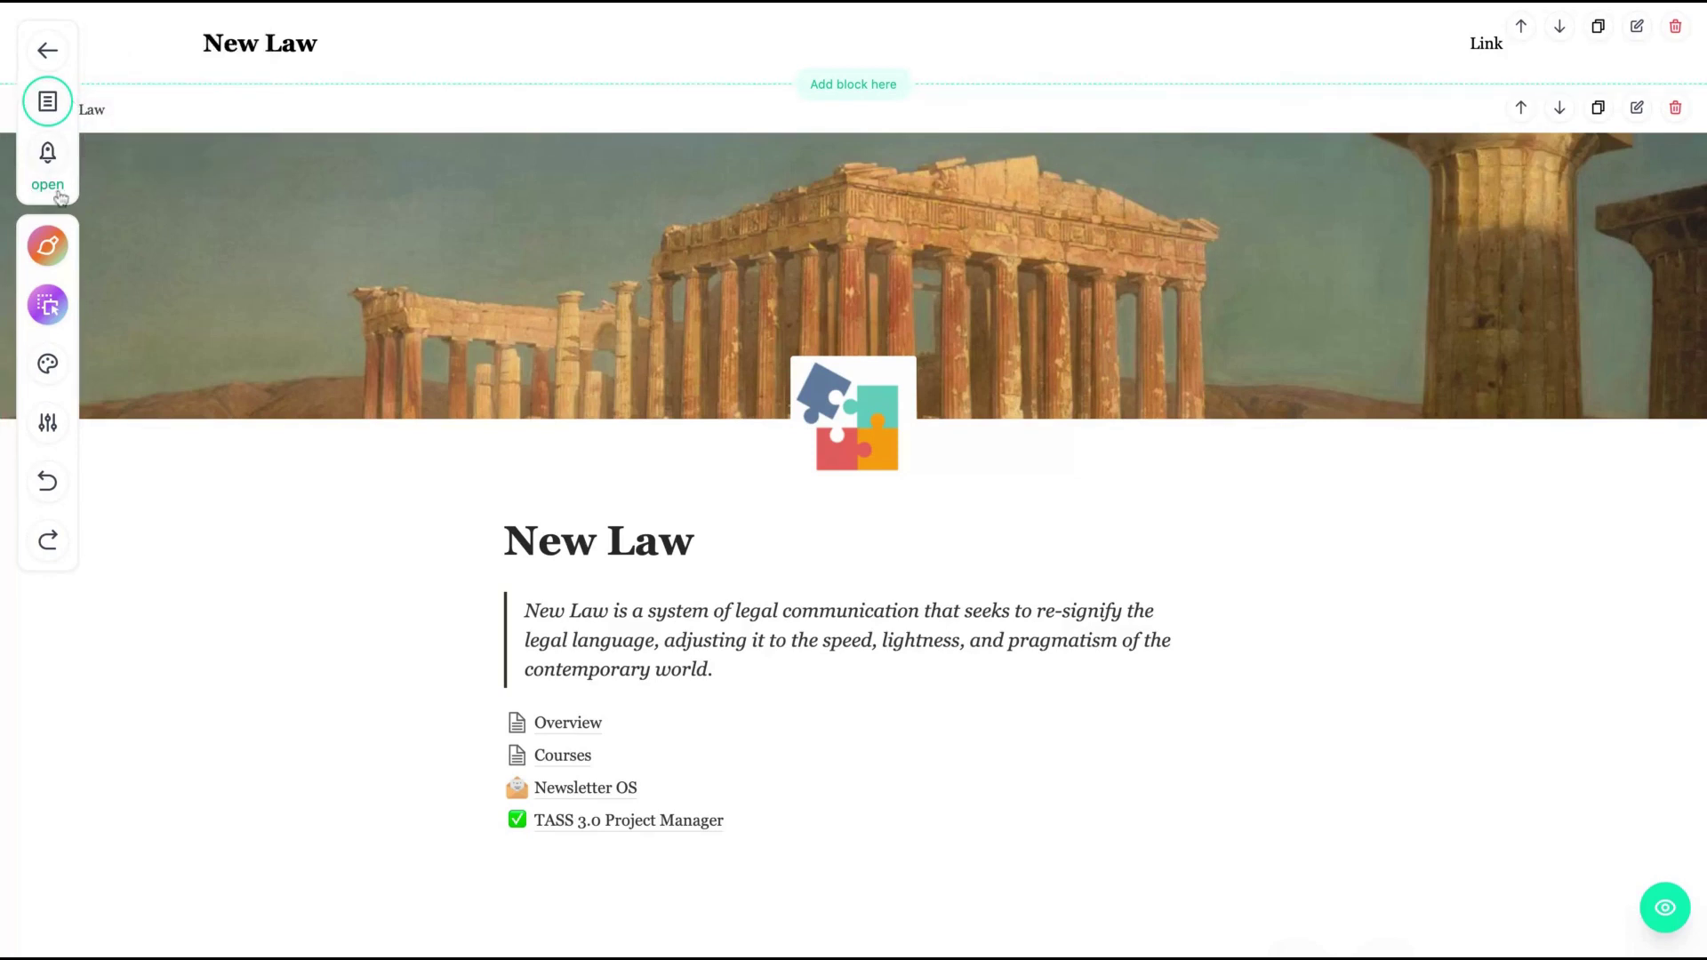
pyautogui.click(60, 196)
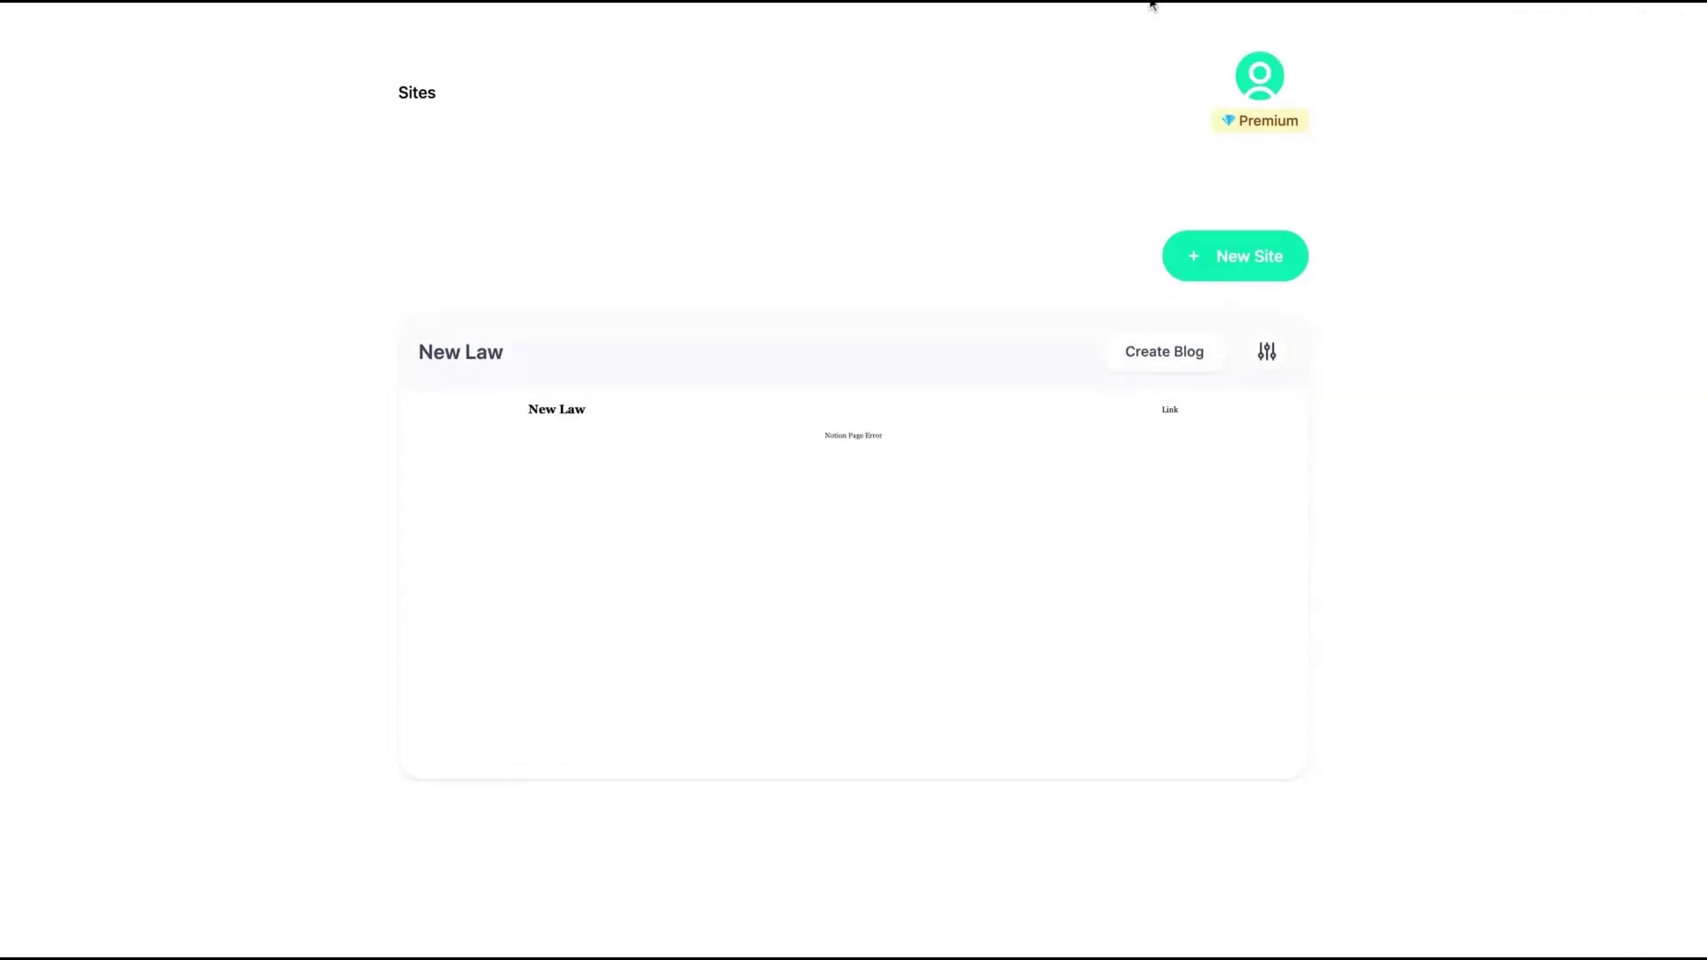
# - Create a blog for the New Law site and read the notice about its address and redirects
pyautogui.click(1165, 353)
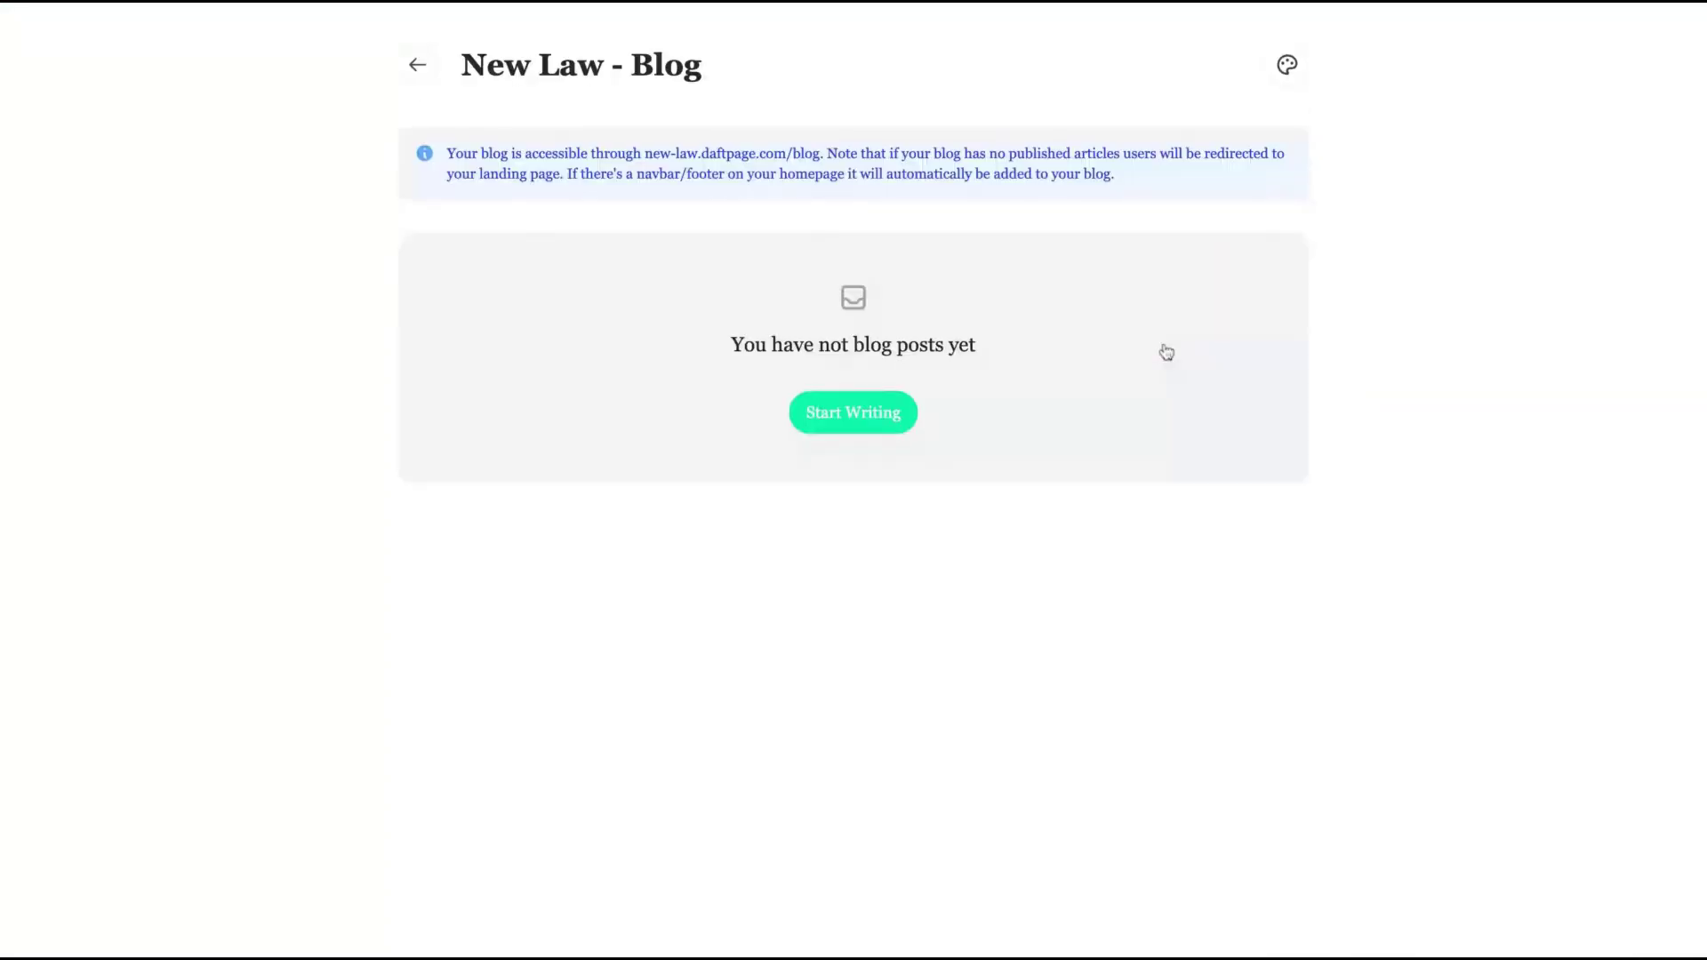
pyautogui.moveTo(462, 154); pyautogui.dragTo(661, 154)
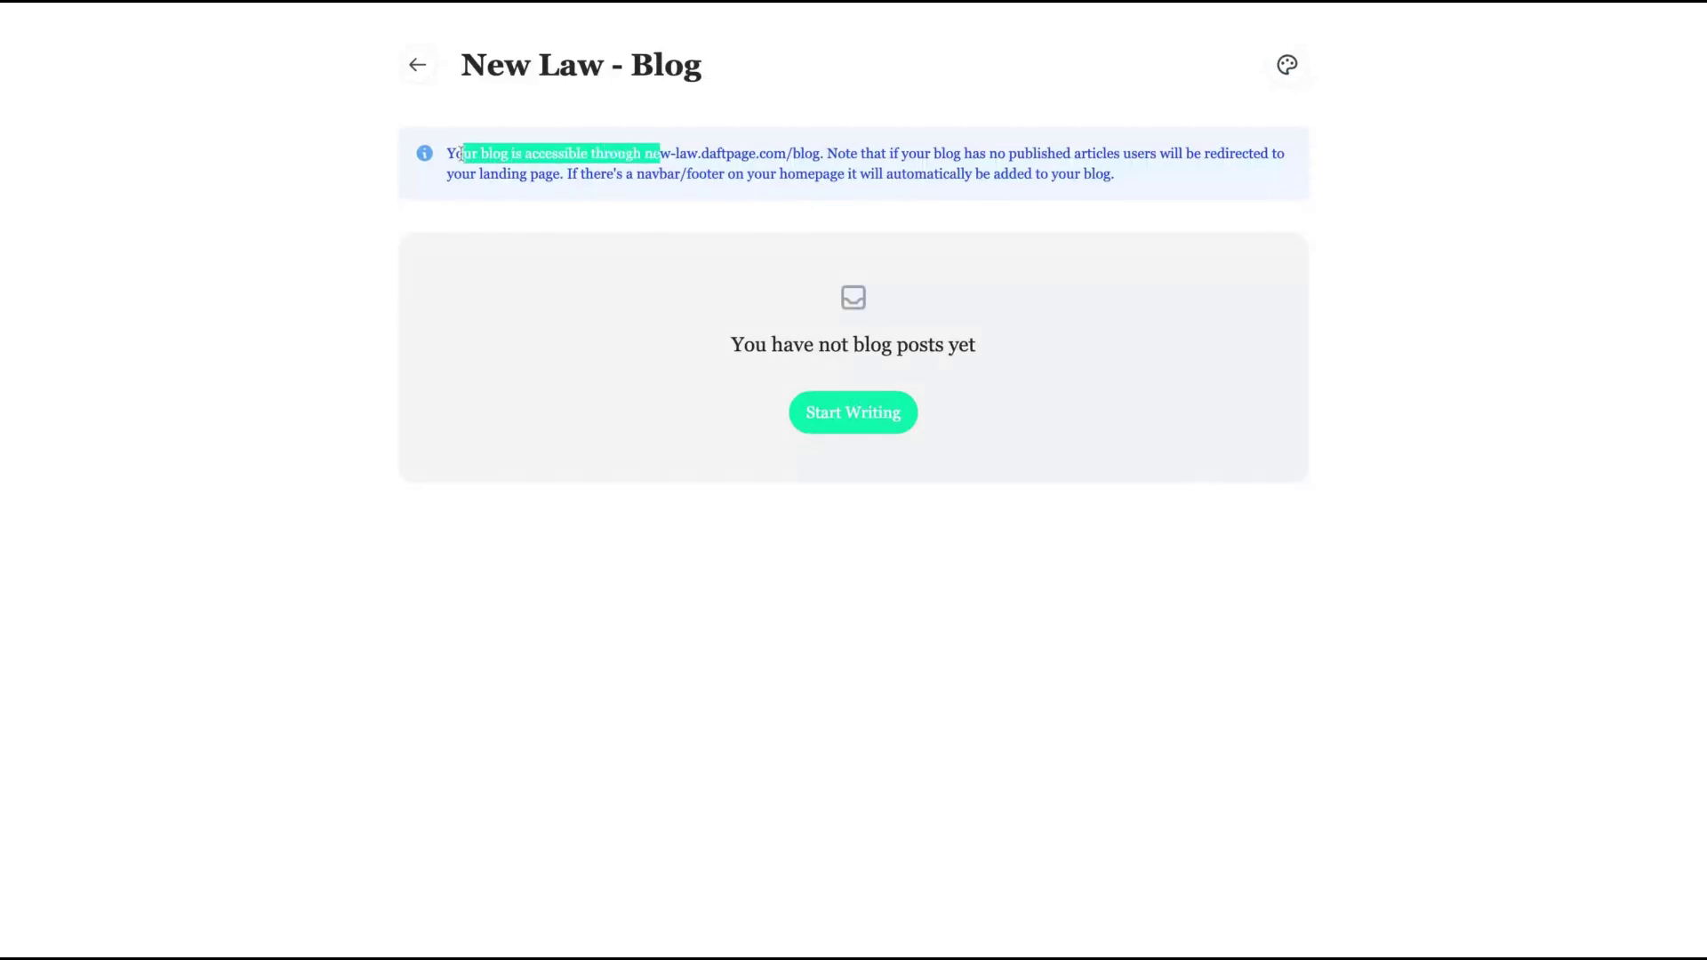
pyautogui.click(713, 157)
pyautogui.moveTo(809, 154); pyautogui.dragTo(499, 174)
pyautogui.click(576, 178)
# - Start a blog post titled "Hello AppSumo" with the description "Hello"
pyautogui.click(842, 422)
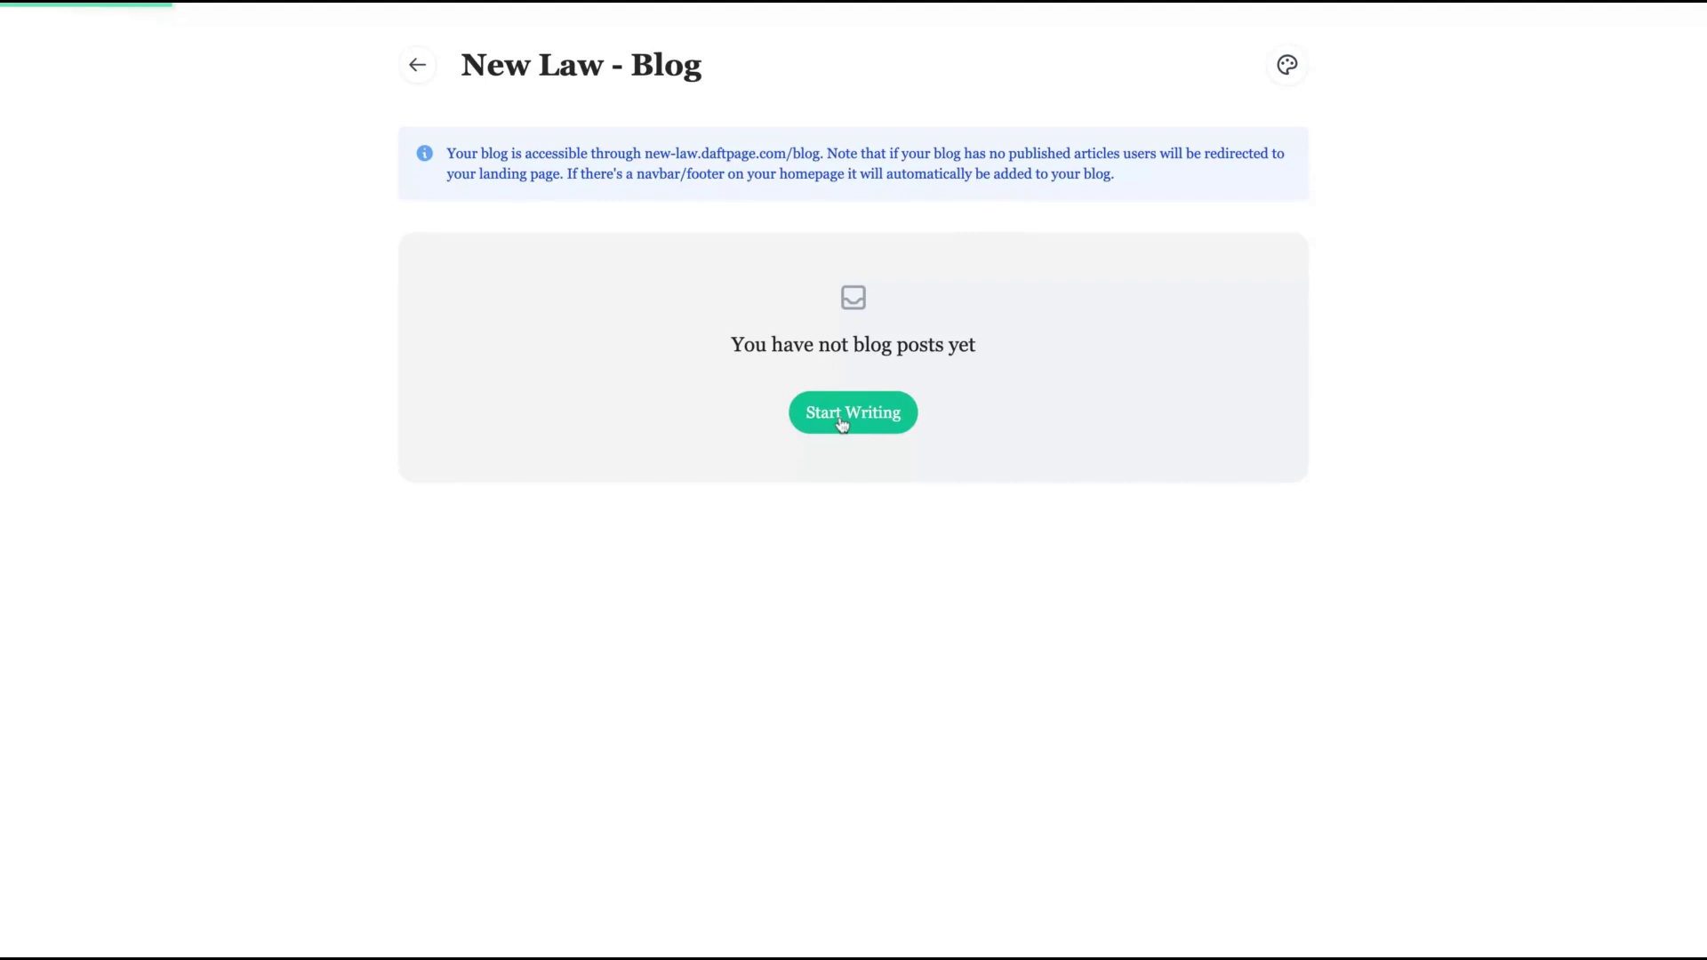
pyautogui.write('Hello AppSumo')
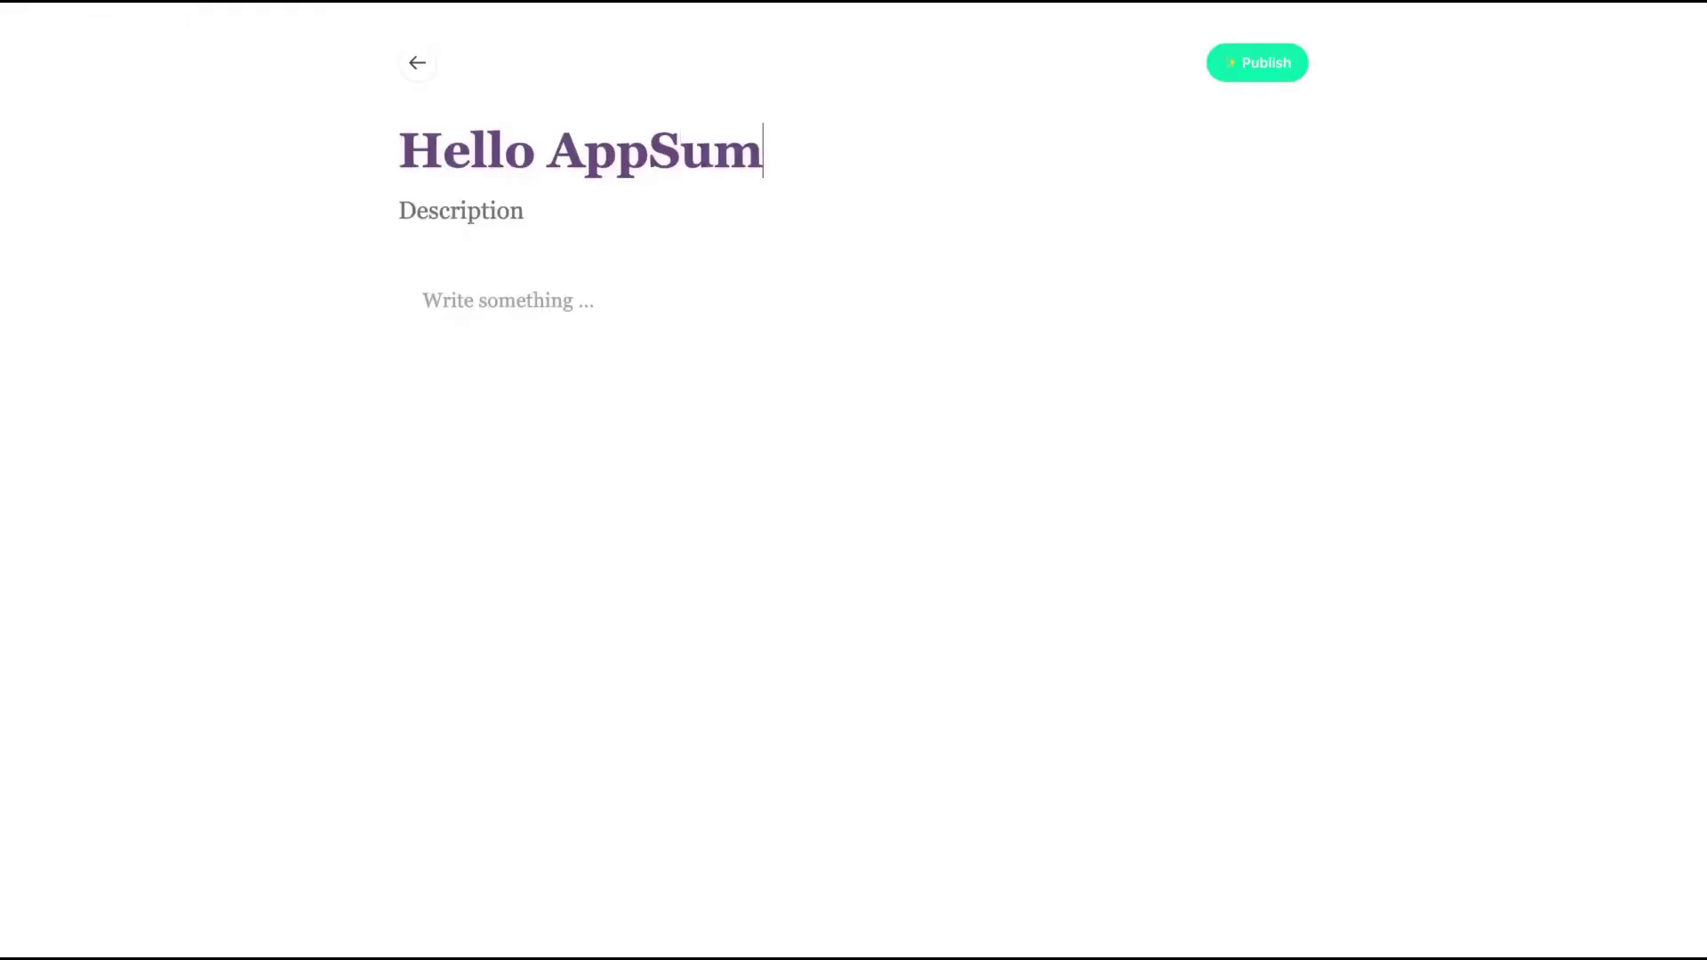
pyautogui.click(553, 213)
pyautogui.write('Hello')
# - Write "dadadadadadadad" in the post body, add a code block reading "adaadad" and check the formatting options for the first line
pyautogui.click(574, 325)
pyautogui.write('dadadadadadadad')
pyautogui.press('Return')
pyautogui.click(508, 334)
pyautogui.write('adaadad')
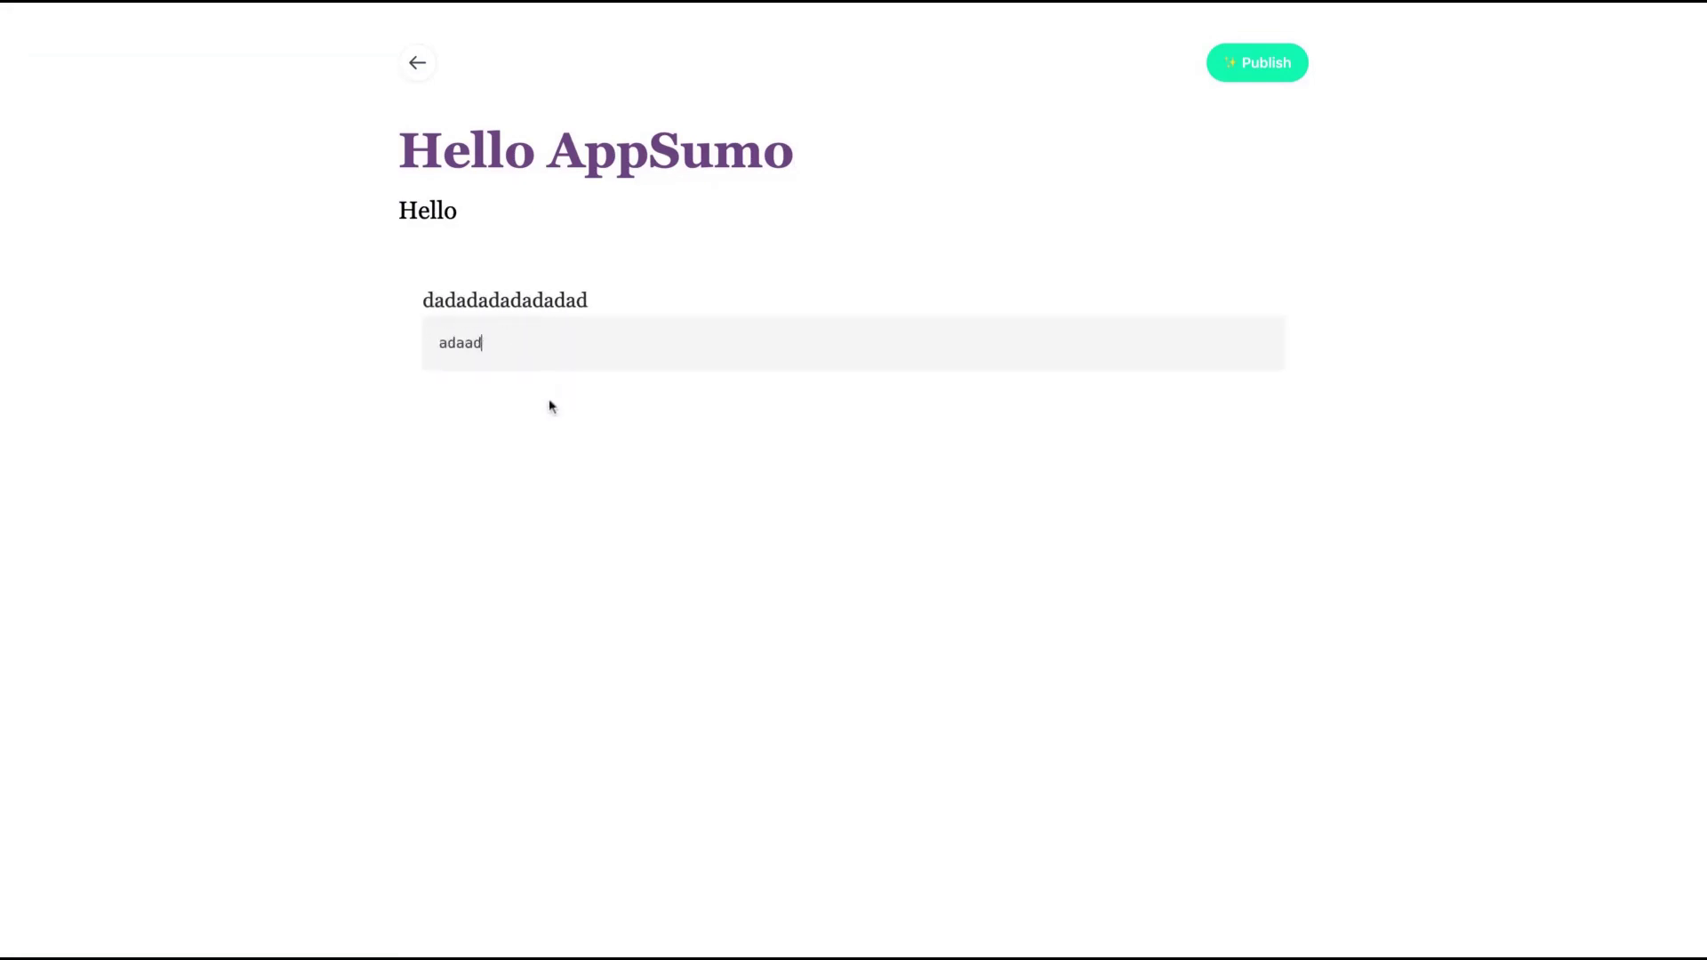
pyautogui.doubleClick(463, 300)
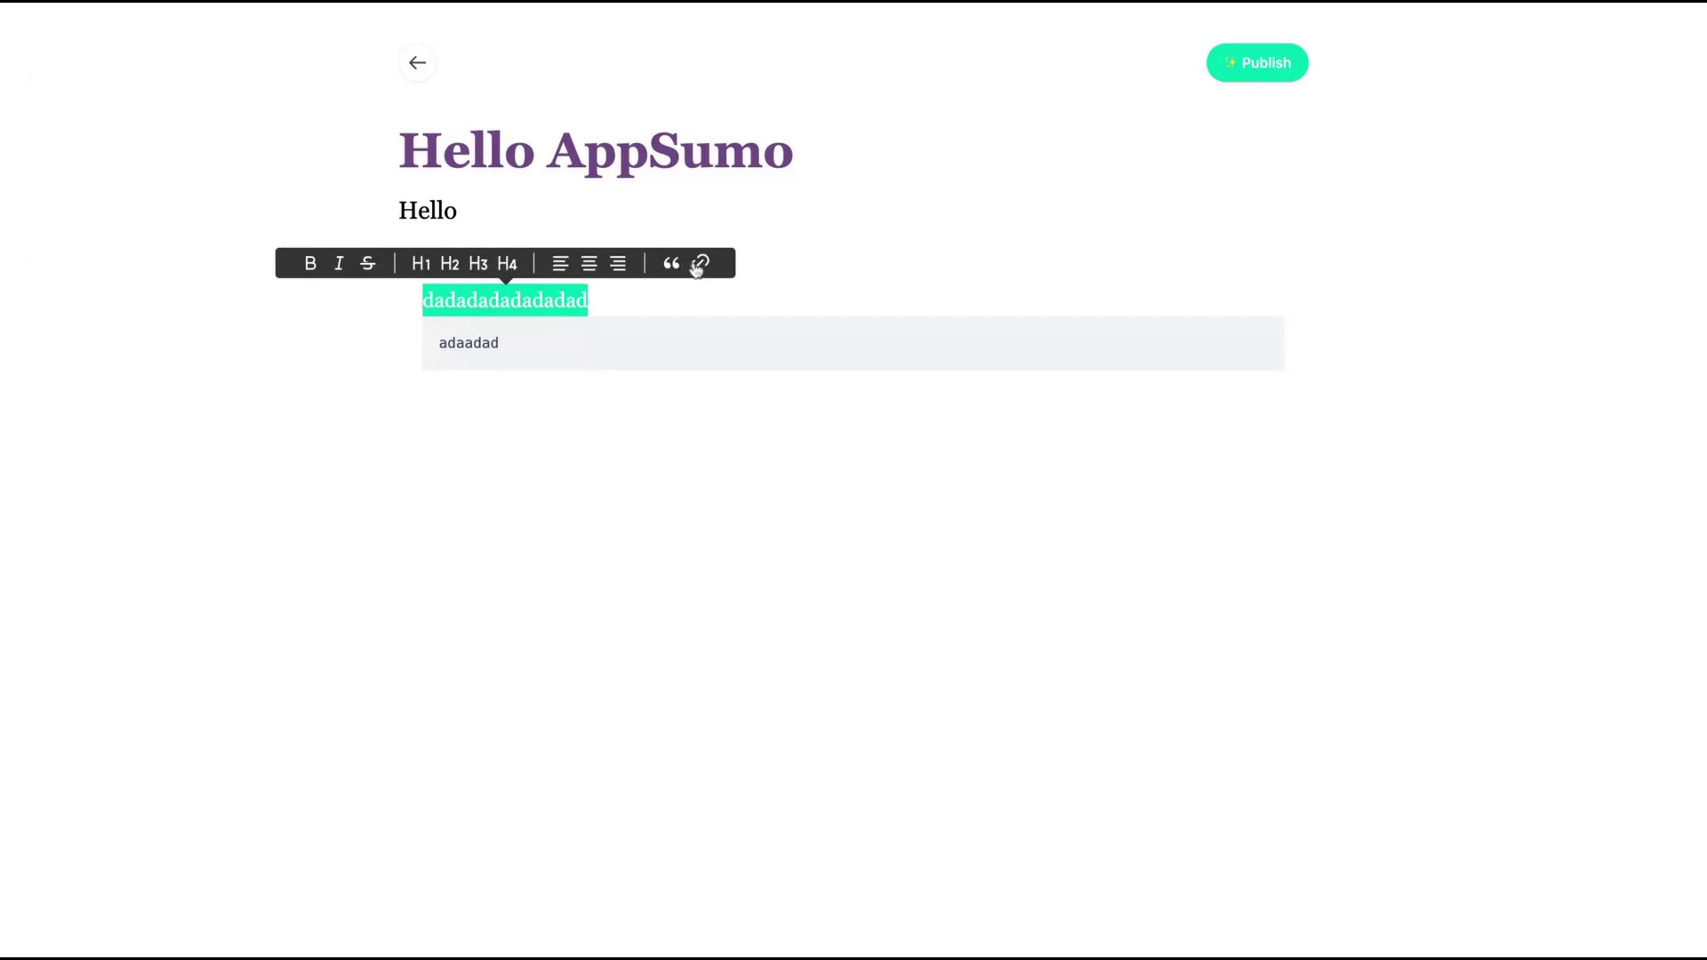
pyautogui.click(472, 380)
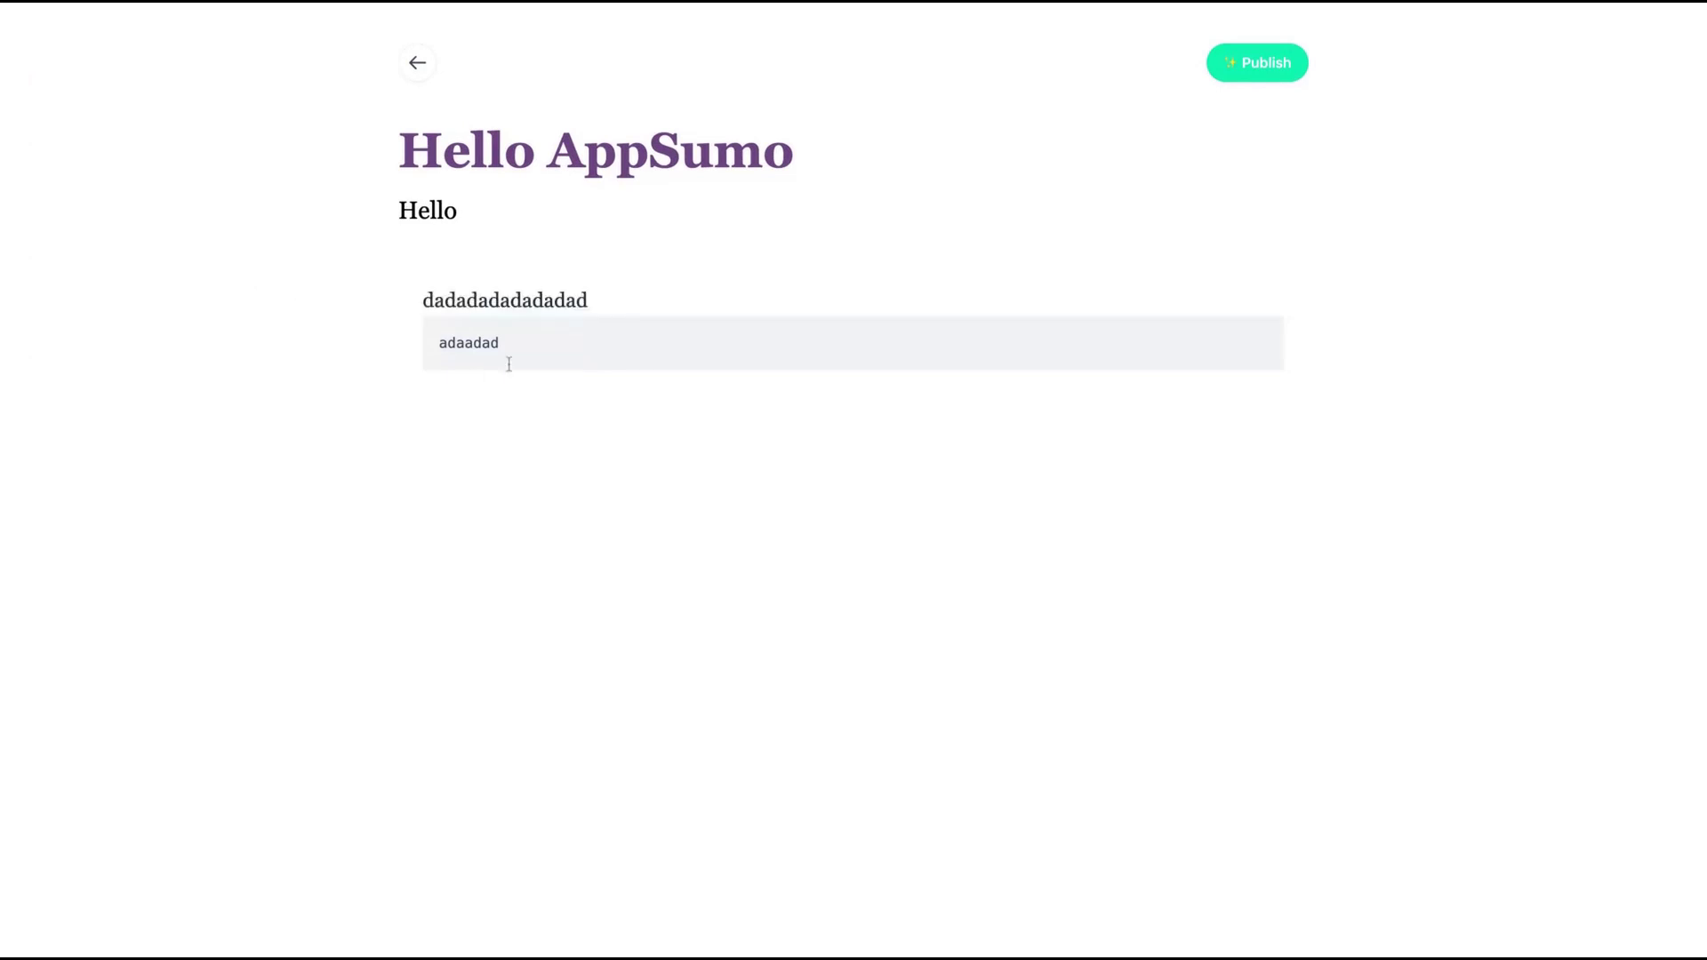
# - Insert a circular user icon from the Remix Icon library below the first body line and publish the post
pyautogui.press('Return')
pyautogui.click(447, 332)
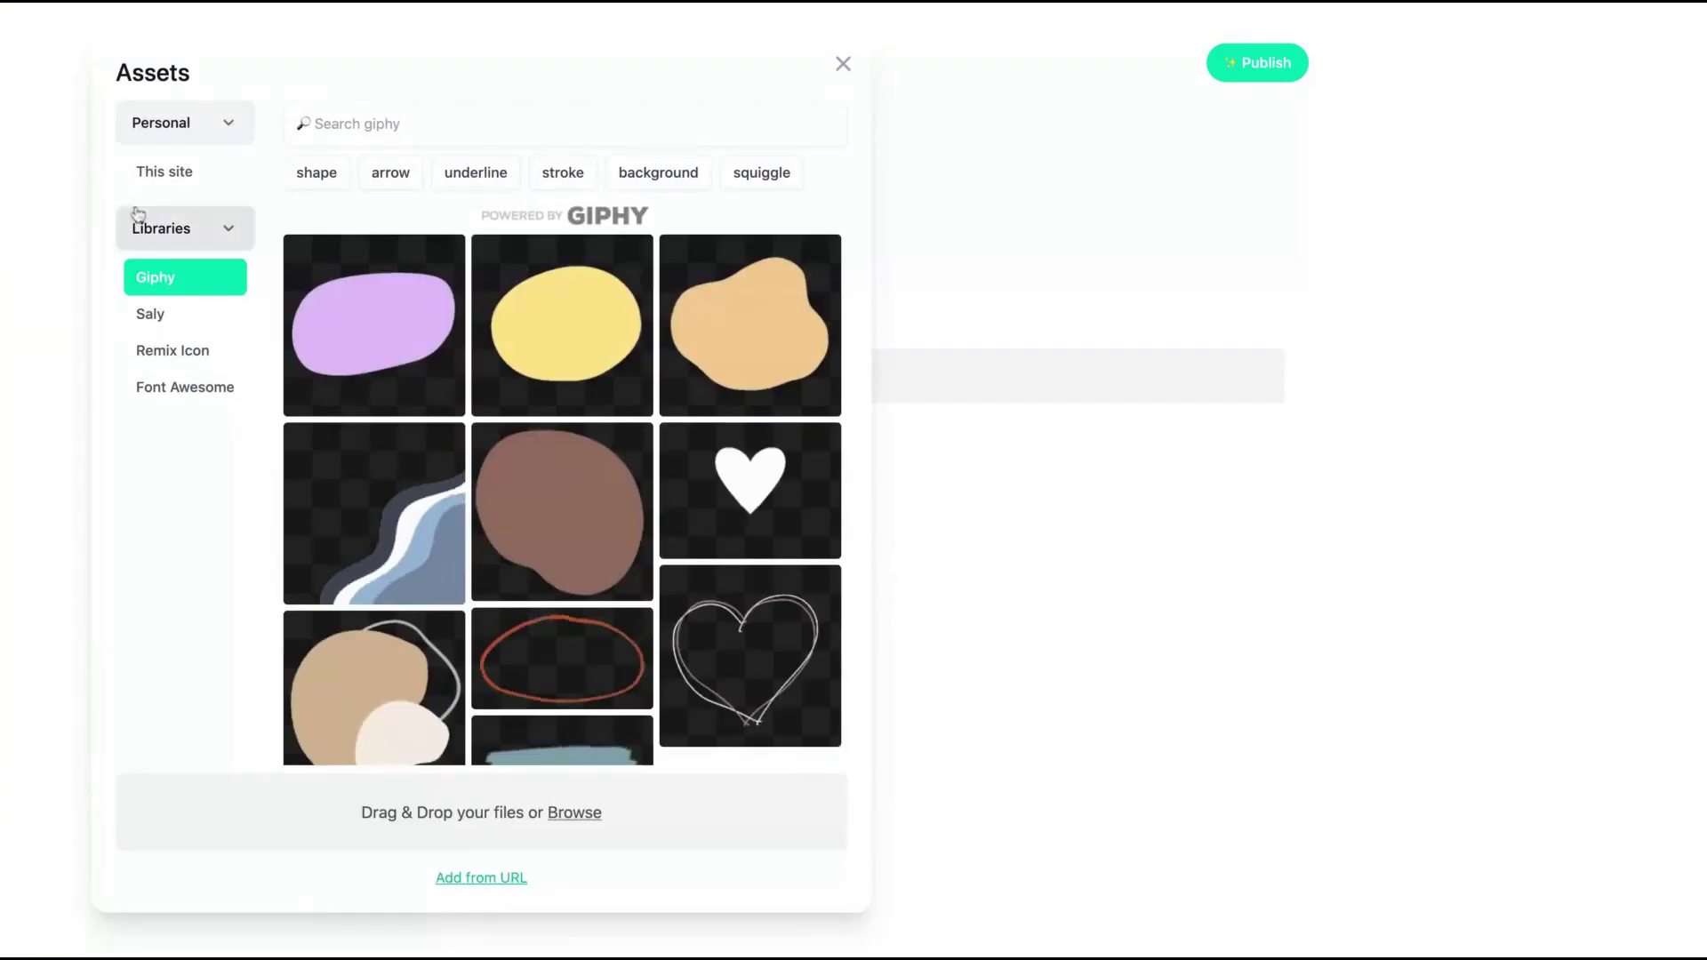
pyautogui.click(206, 350)
pyautogui.click(419, 331)
pyautogui.click(1280, 66)
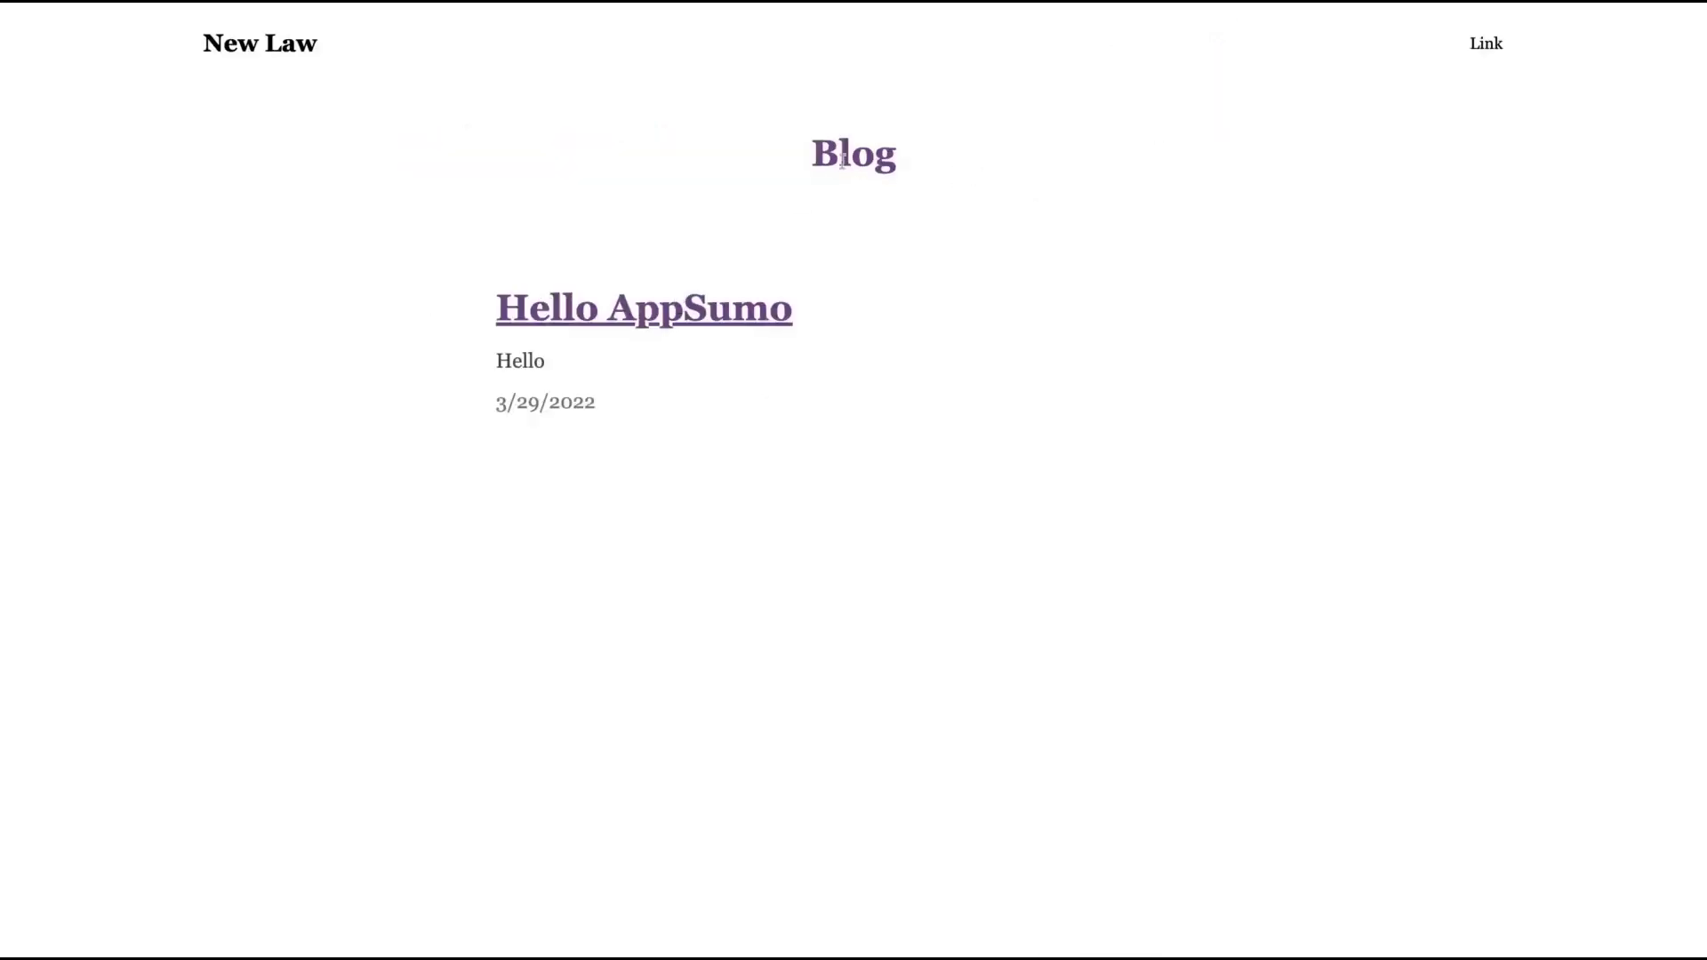
# - View the published Hello AppSumo post from the blog list, go back to the list and open the post again
pyautogui.click(543, 319)
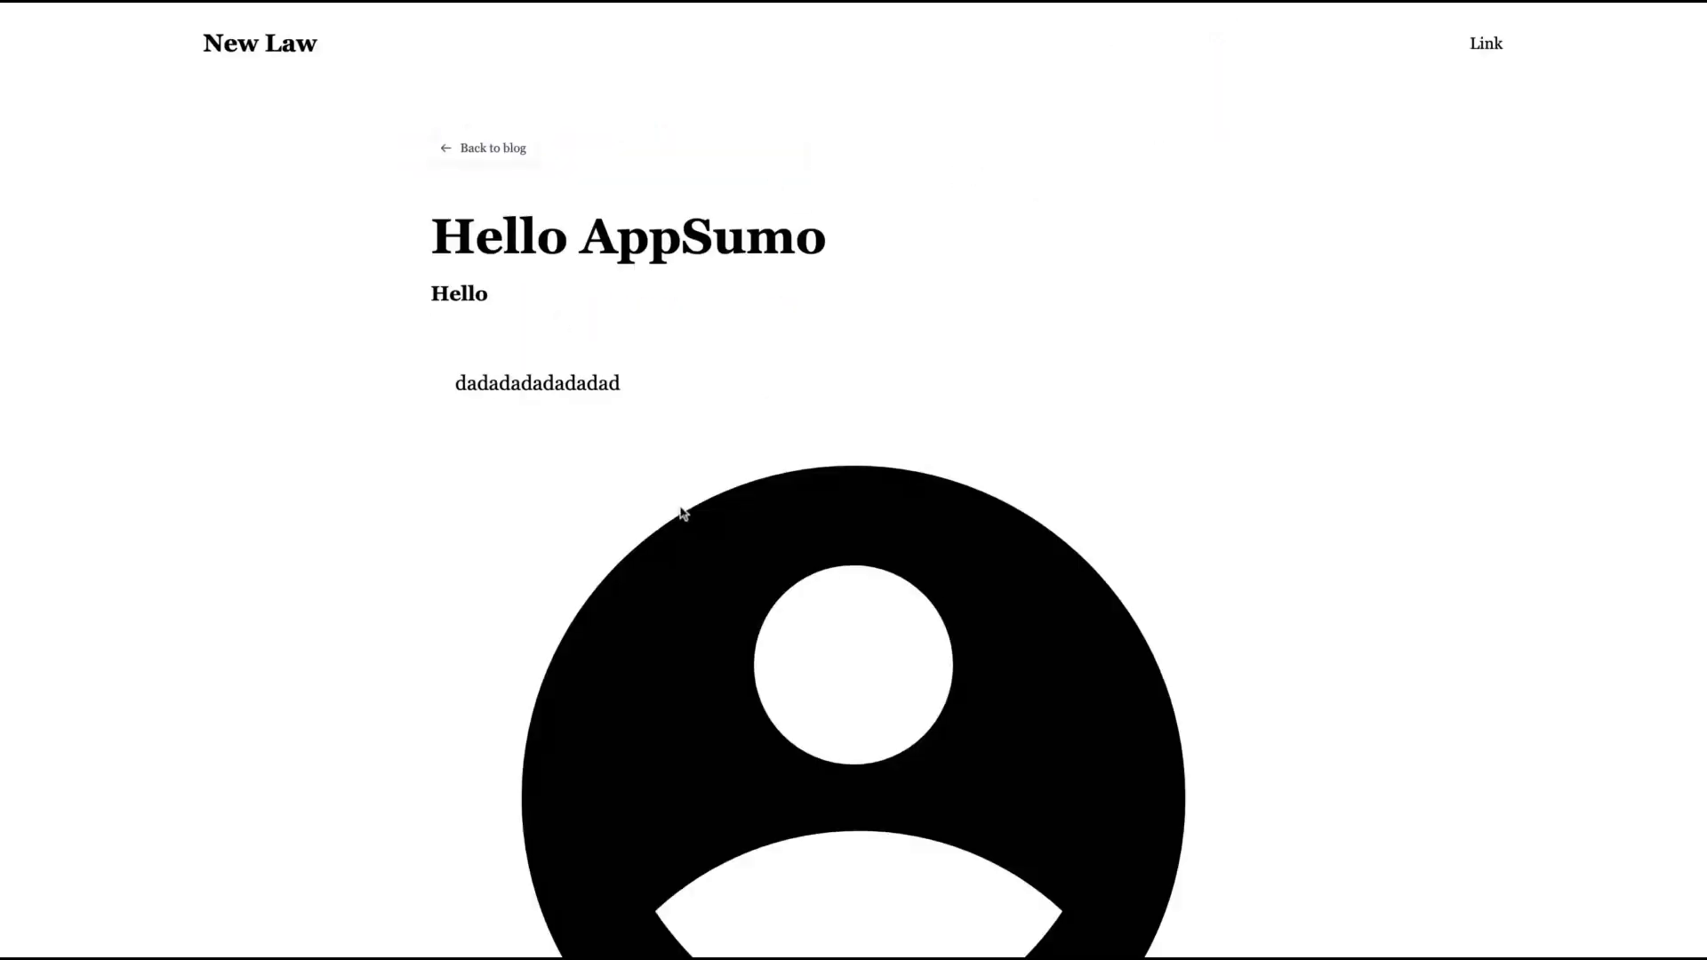
pyautogui.hotkey('alt', 'Left')
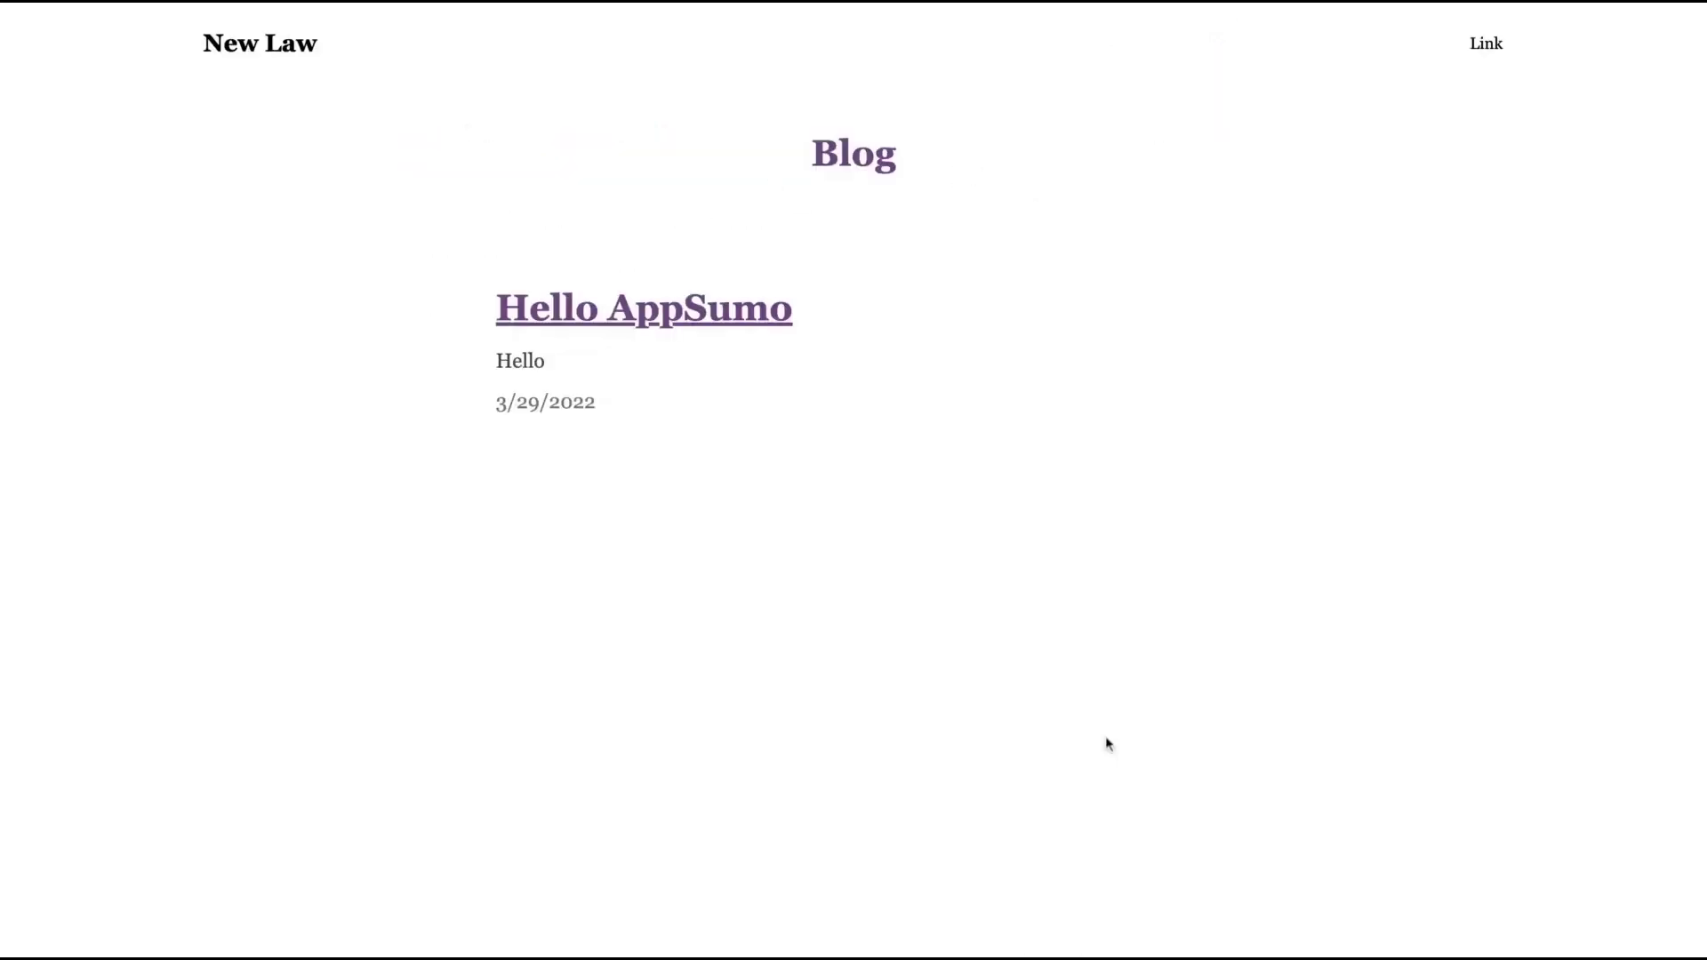
pyautogui.click(692, 315)
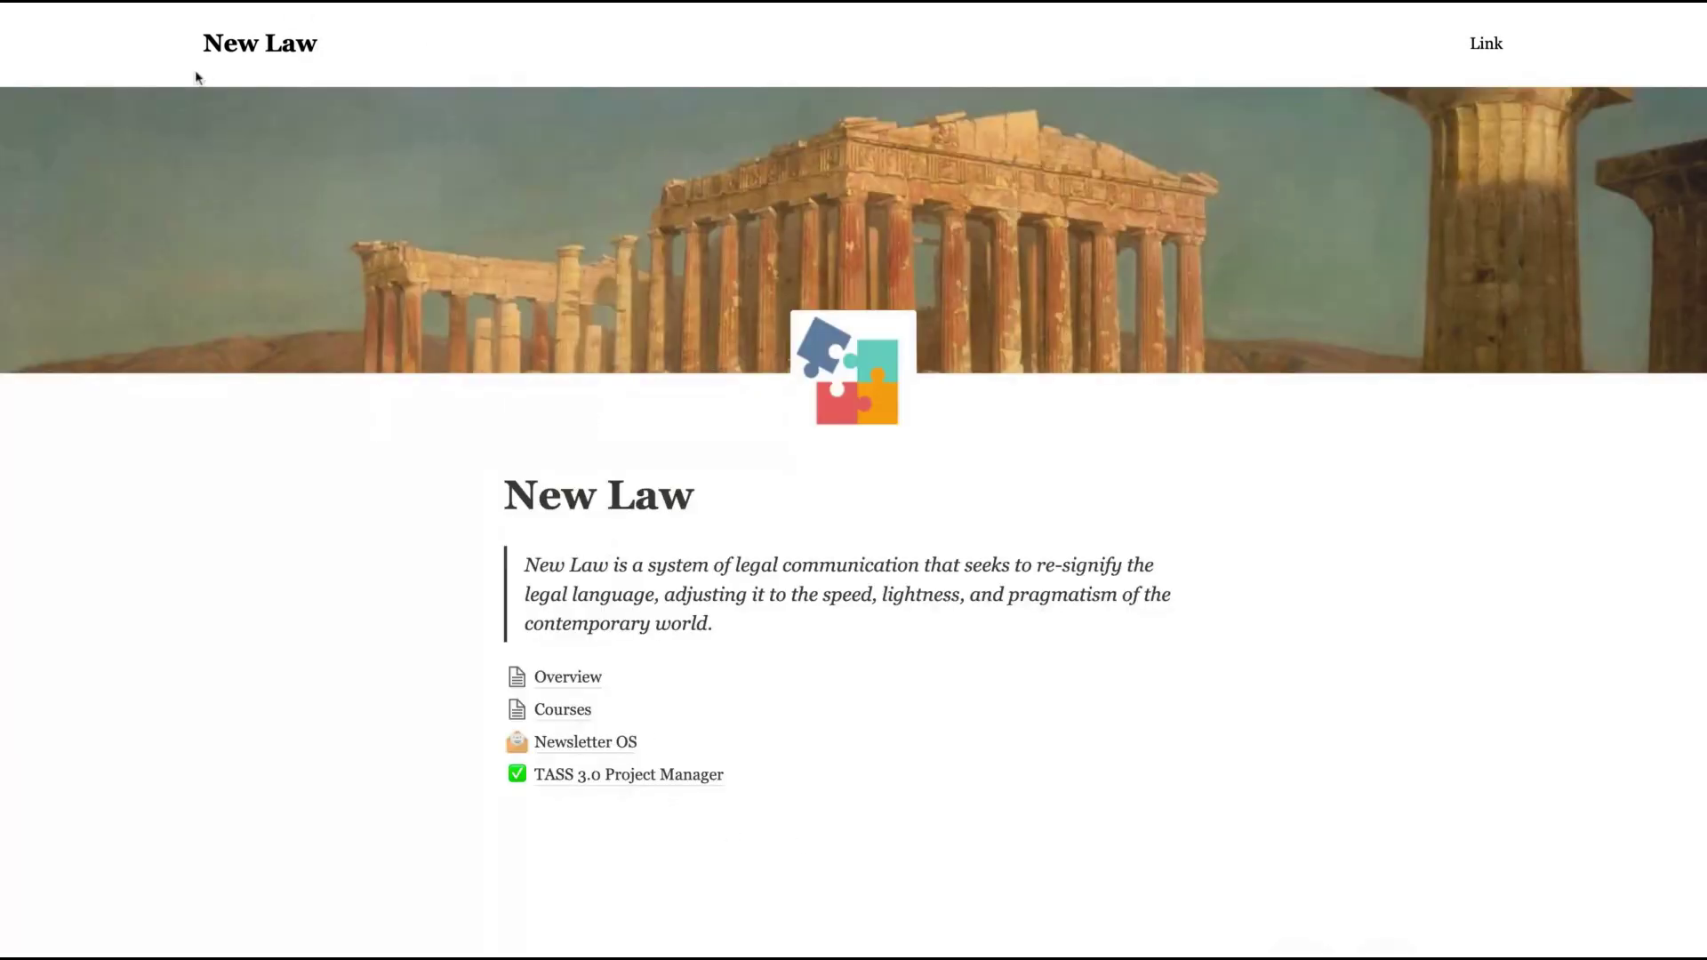
# - Browse the live New Law site's Overview and Courses pages and open the Descobrindo o Mundo course
pyautogui.click(570, 686)
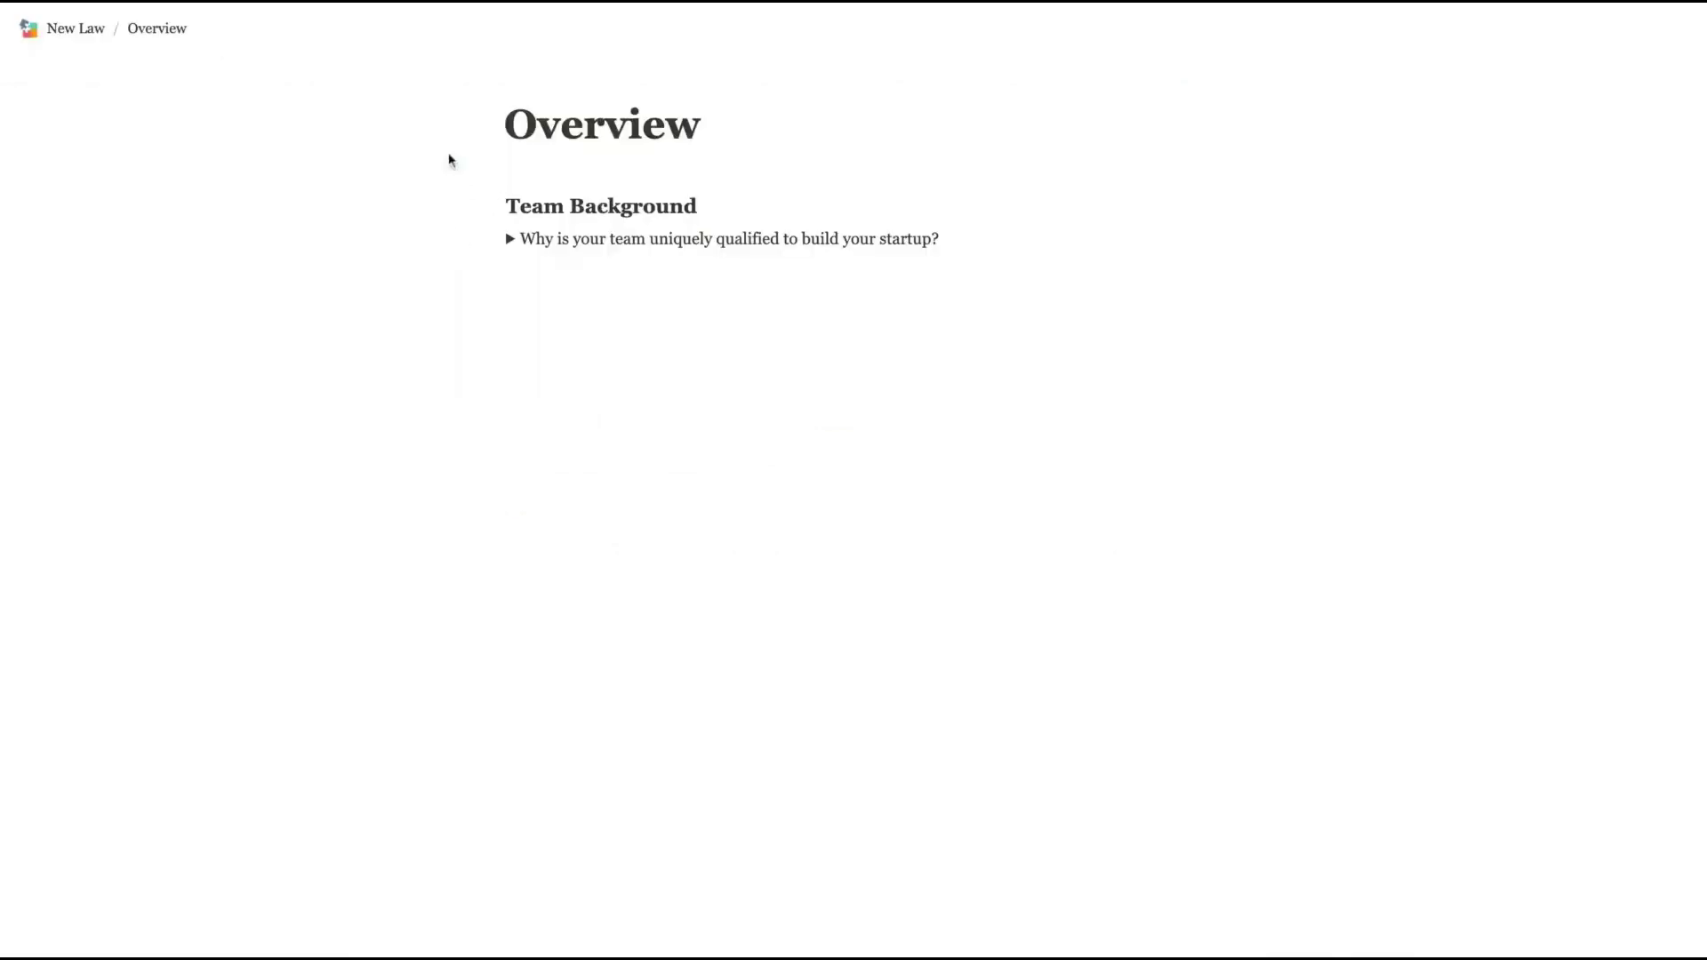
pyautogui.click(29, 27)
pyautogui.click(562, 705)
pyautogui.click(595, 197)
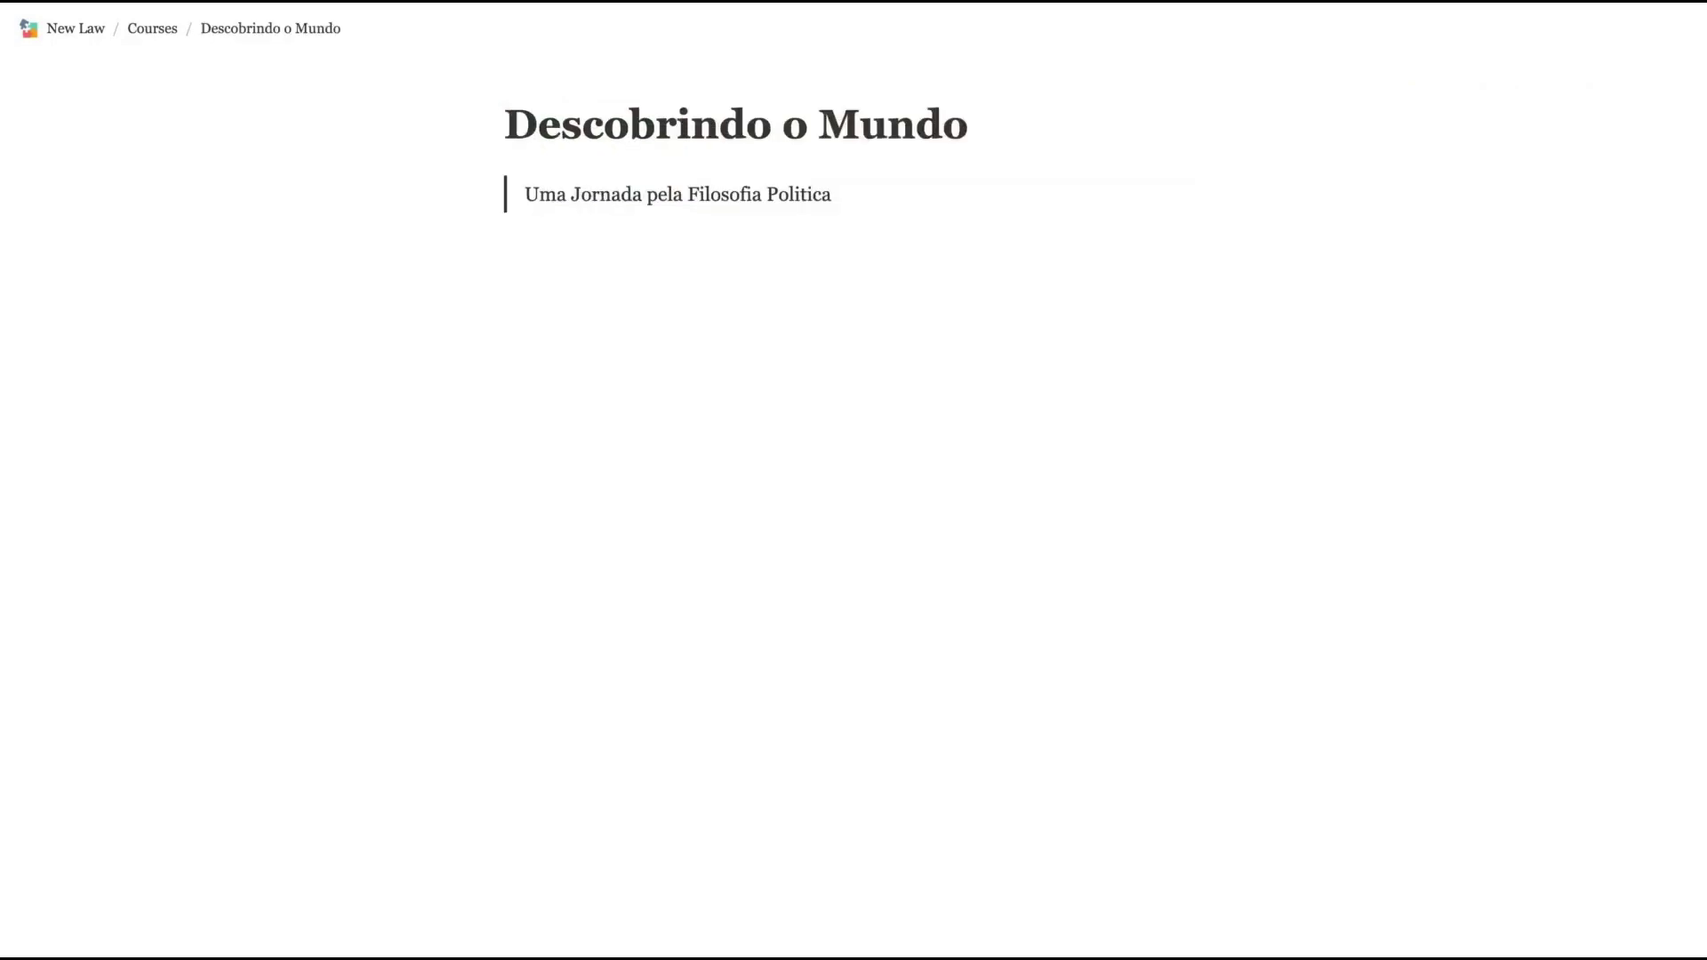
pyautogui.scroll(-1, 623, 3)
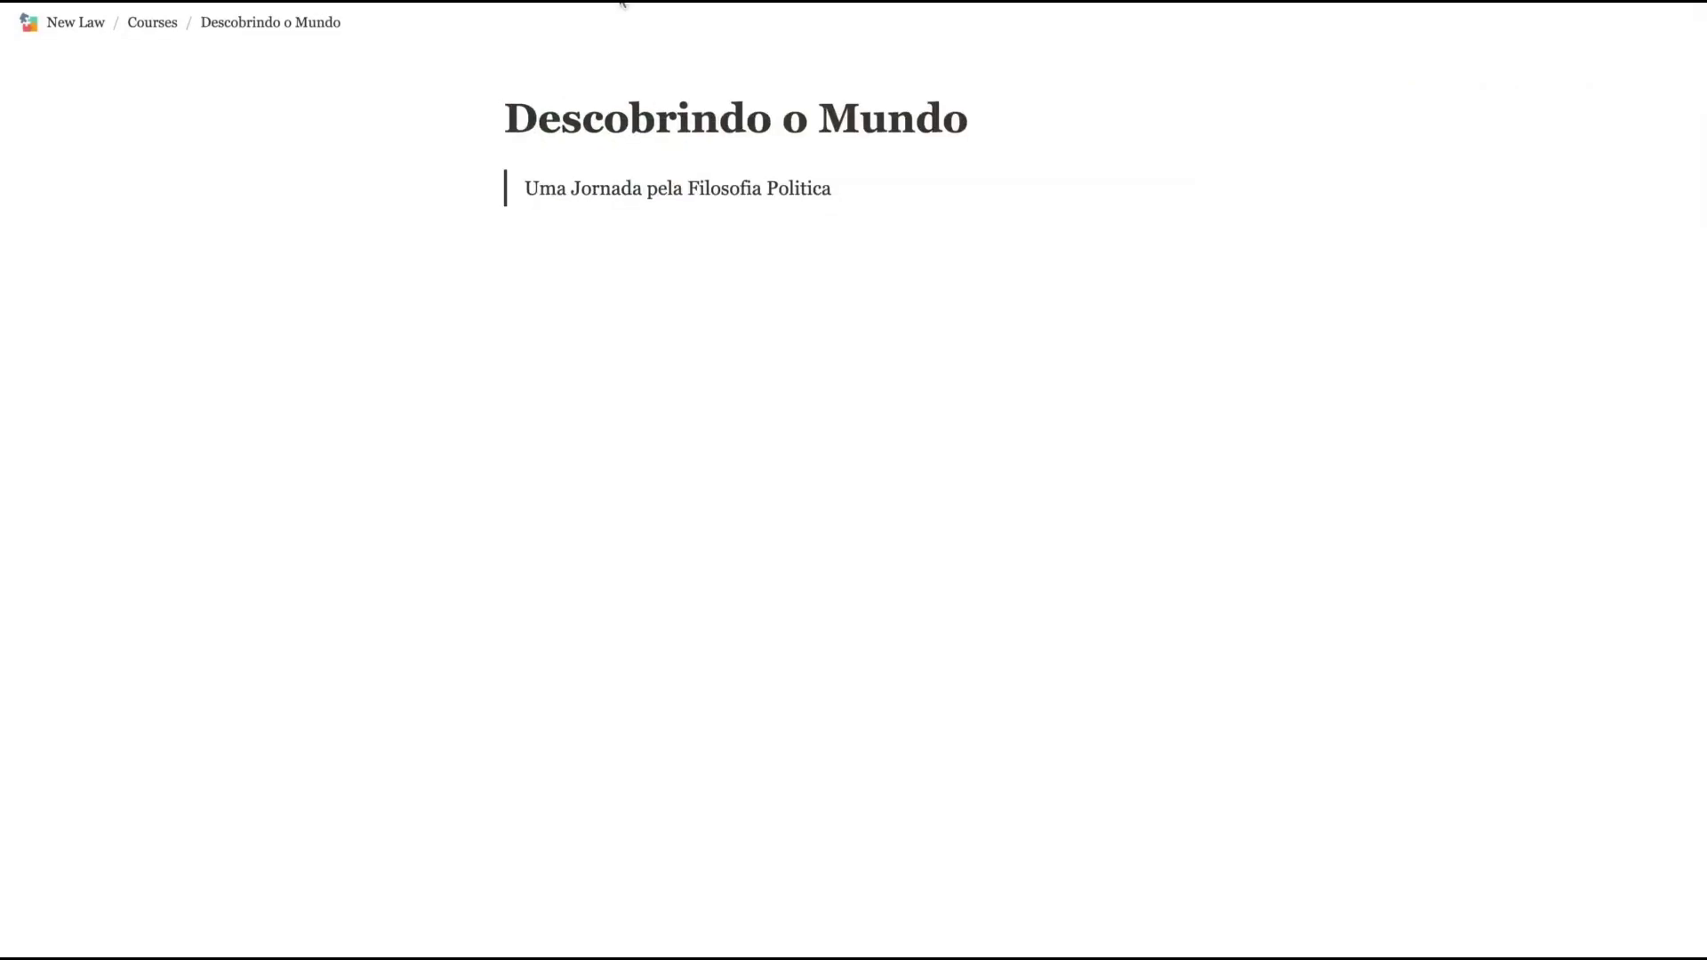